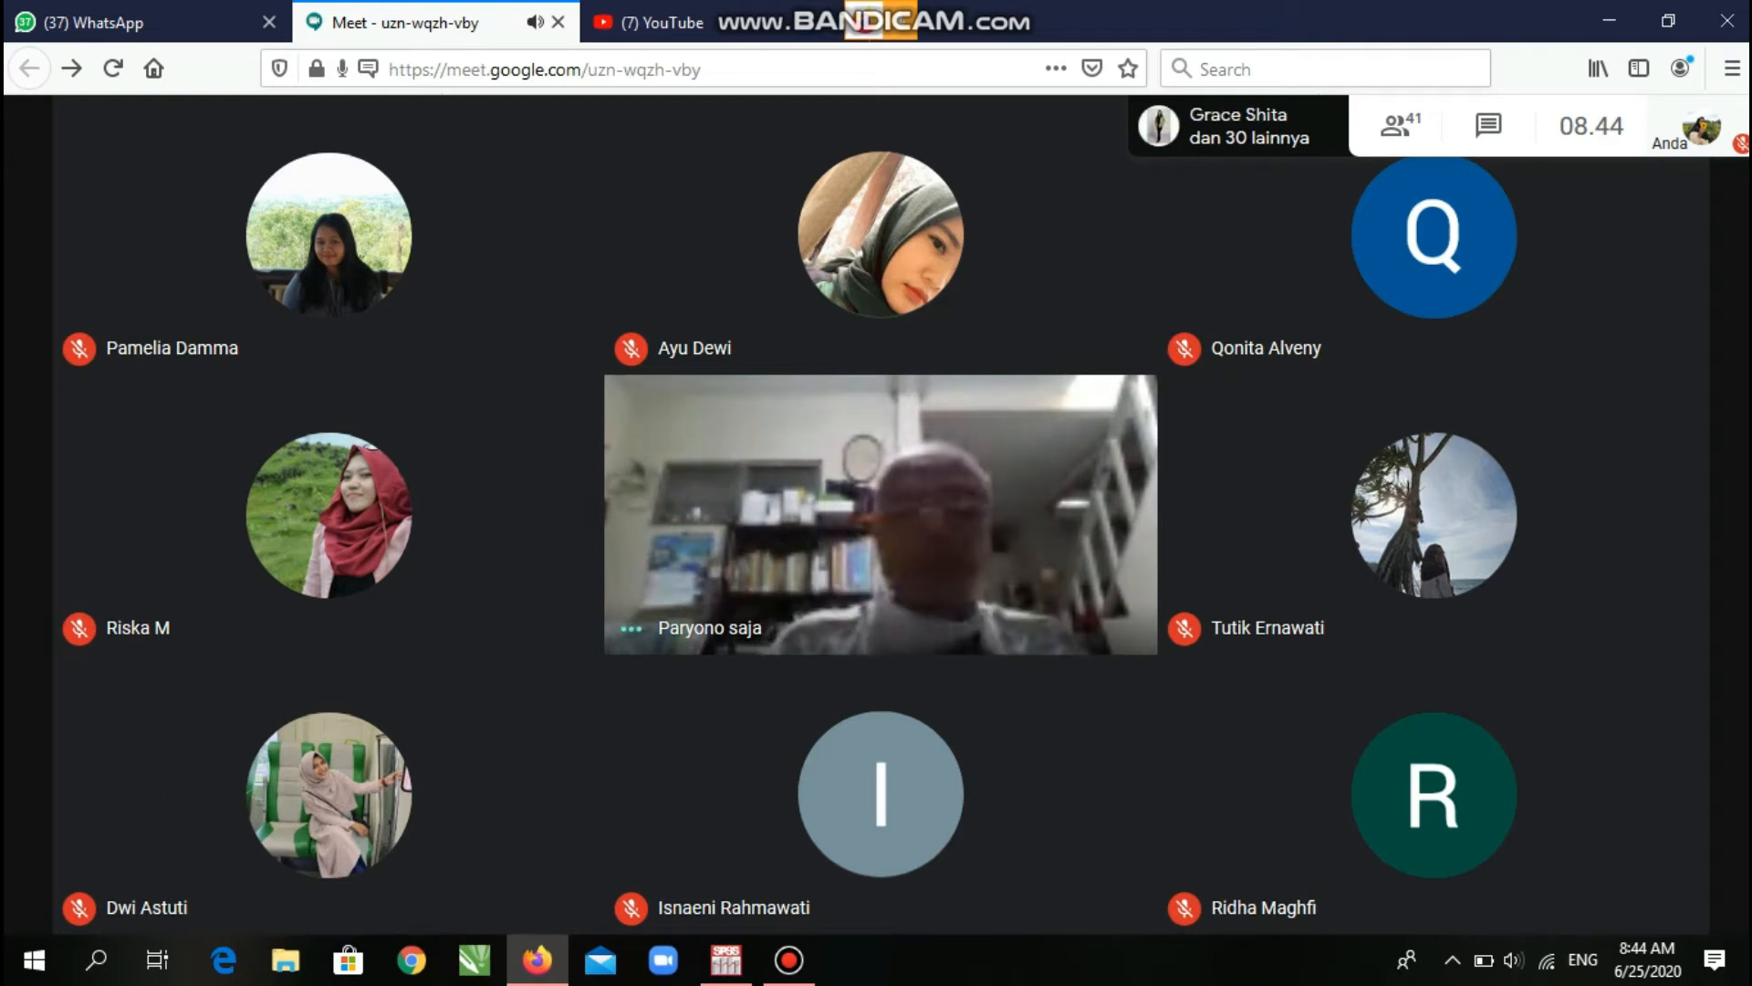
Switch to the SPSS Data Editor.
{"action": "left_click", "coordinate": [726, 960]}
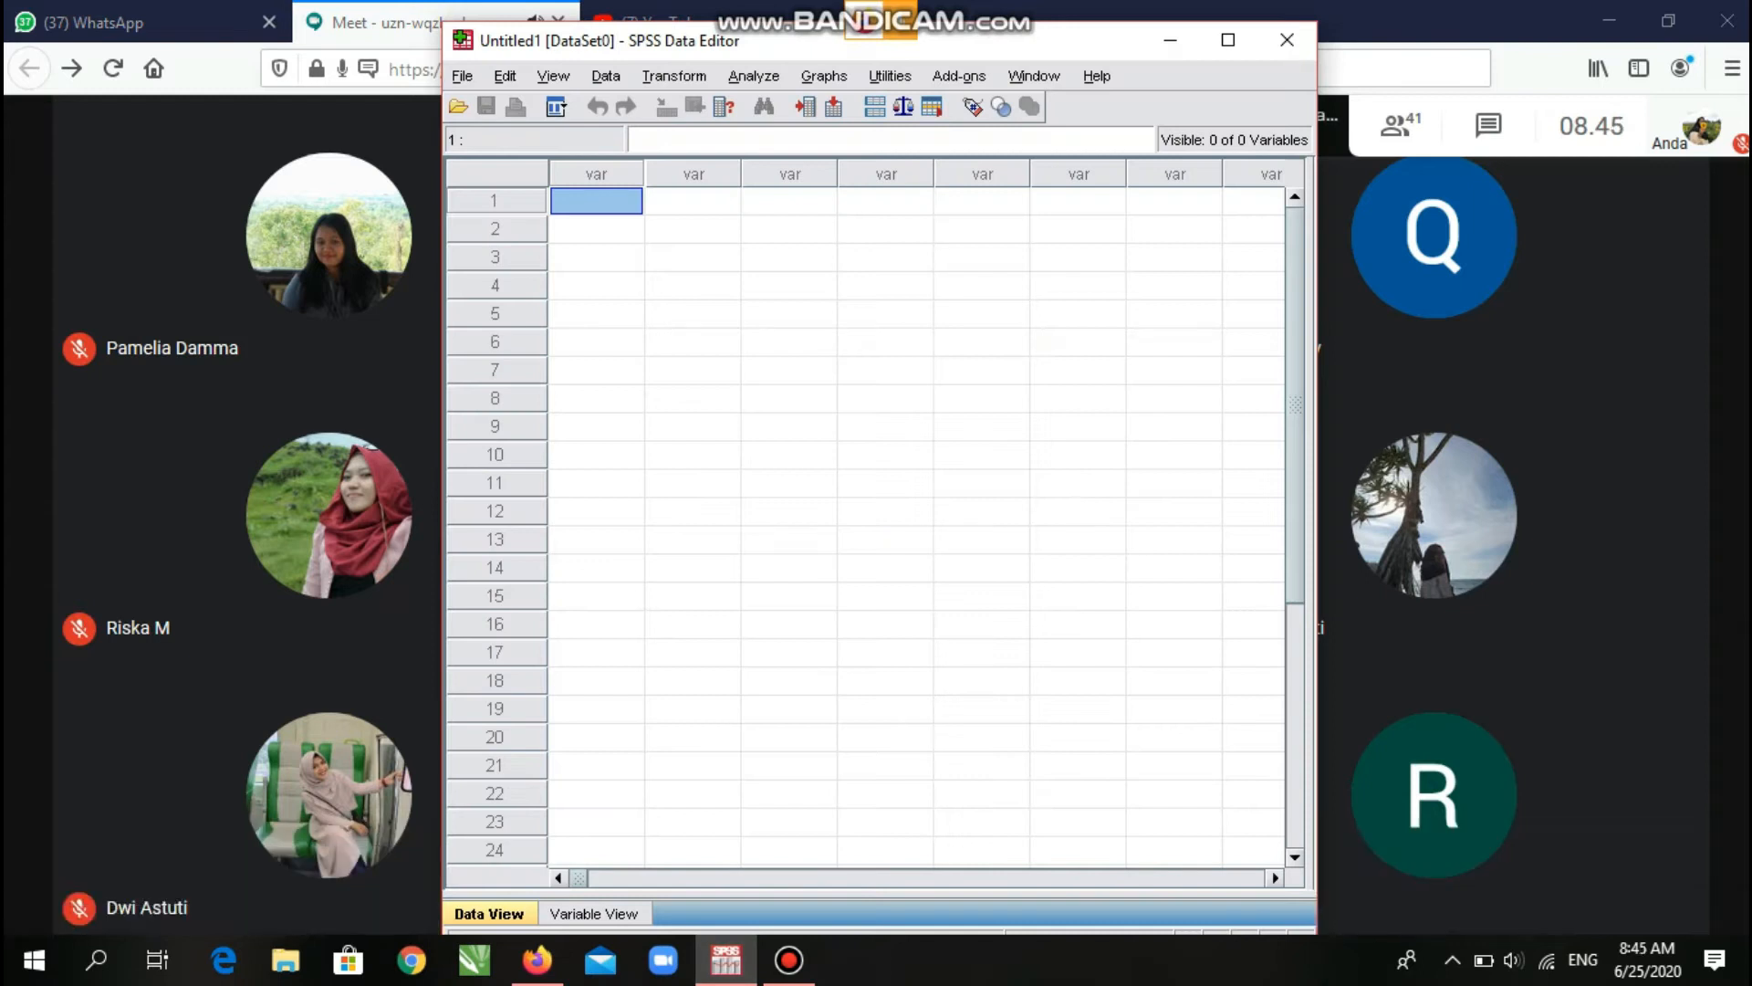
{"action": "key", "text": "ctrl+t"}
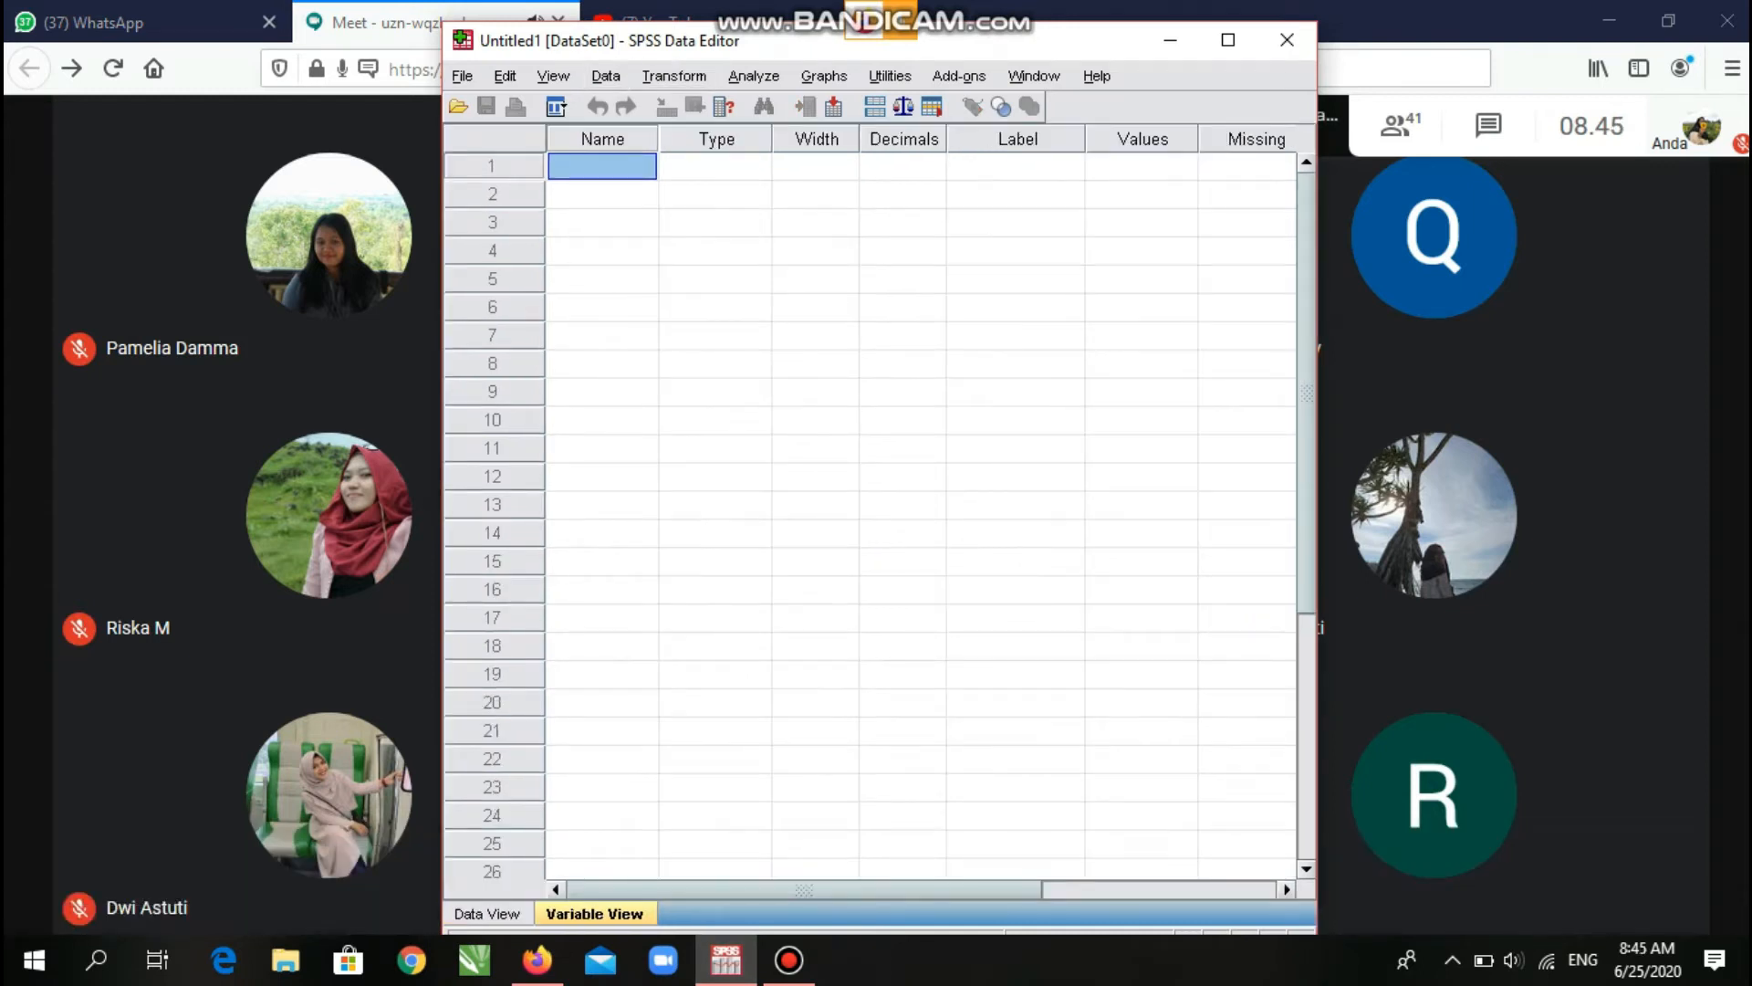
{"action": "type", "text": "T"}
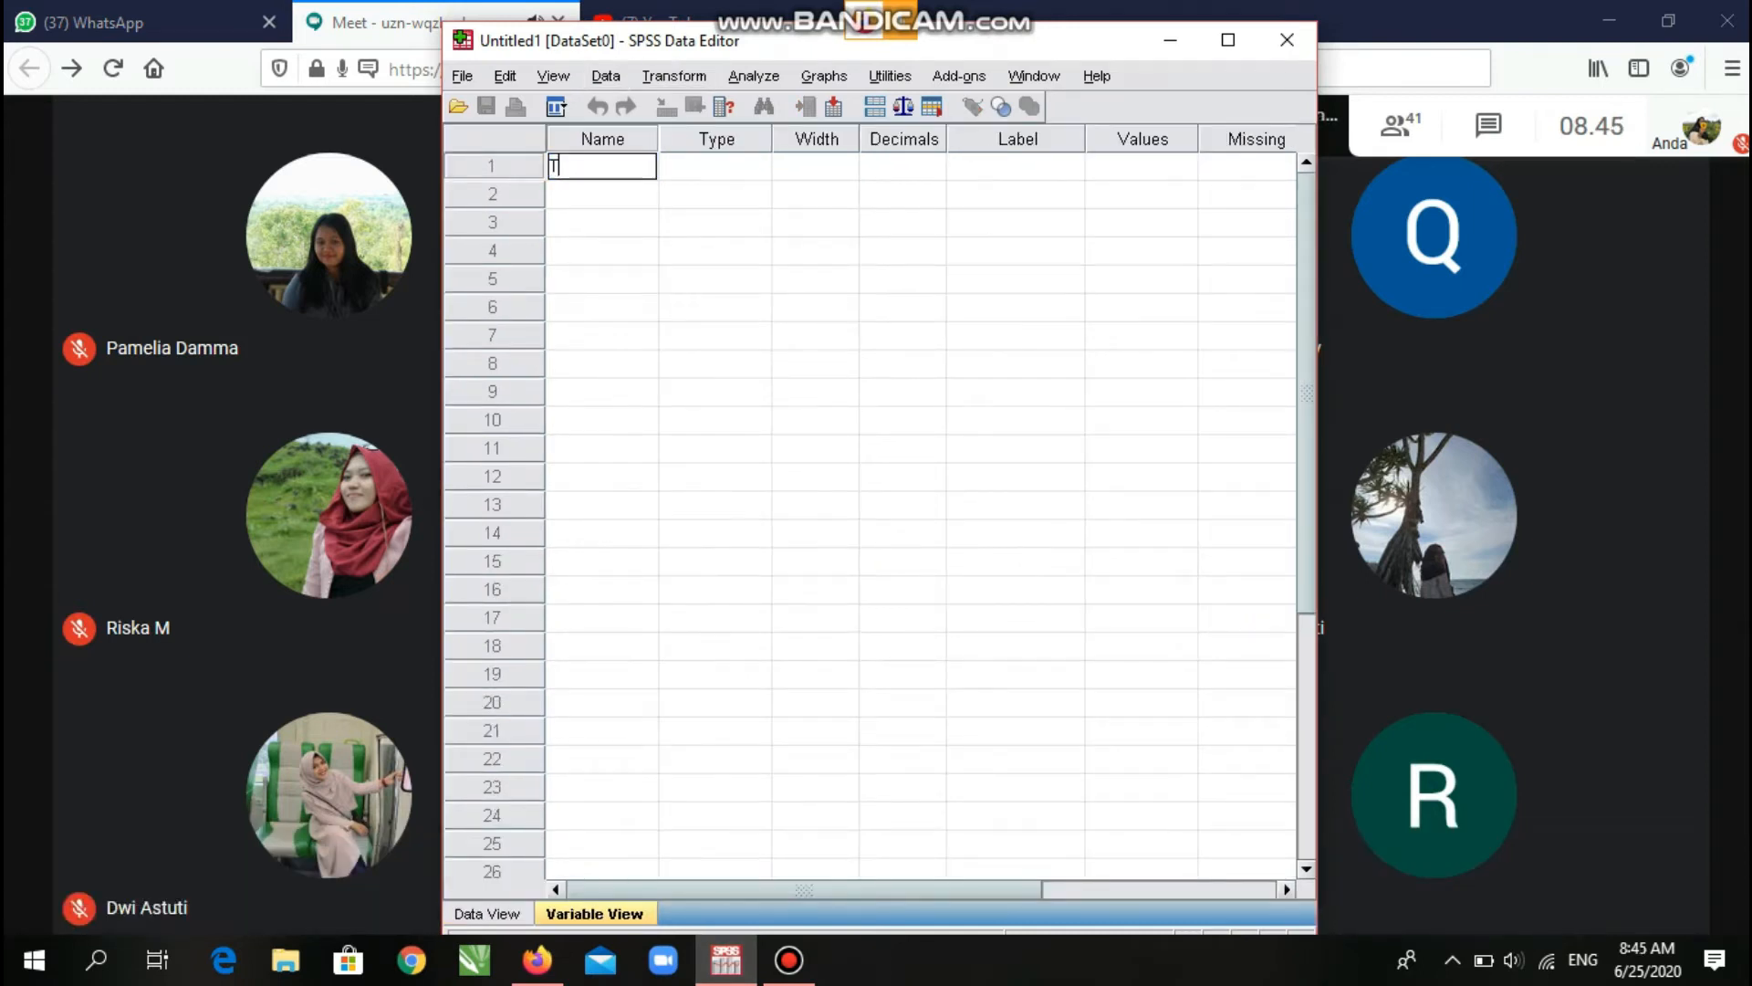
{"action": "type", "text": "INGGIBADAN"}
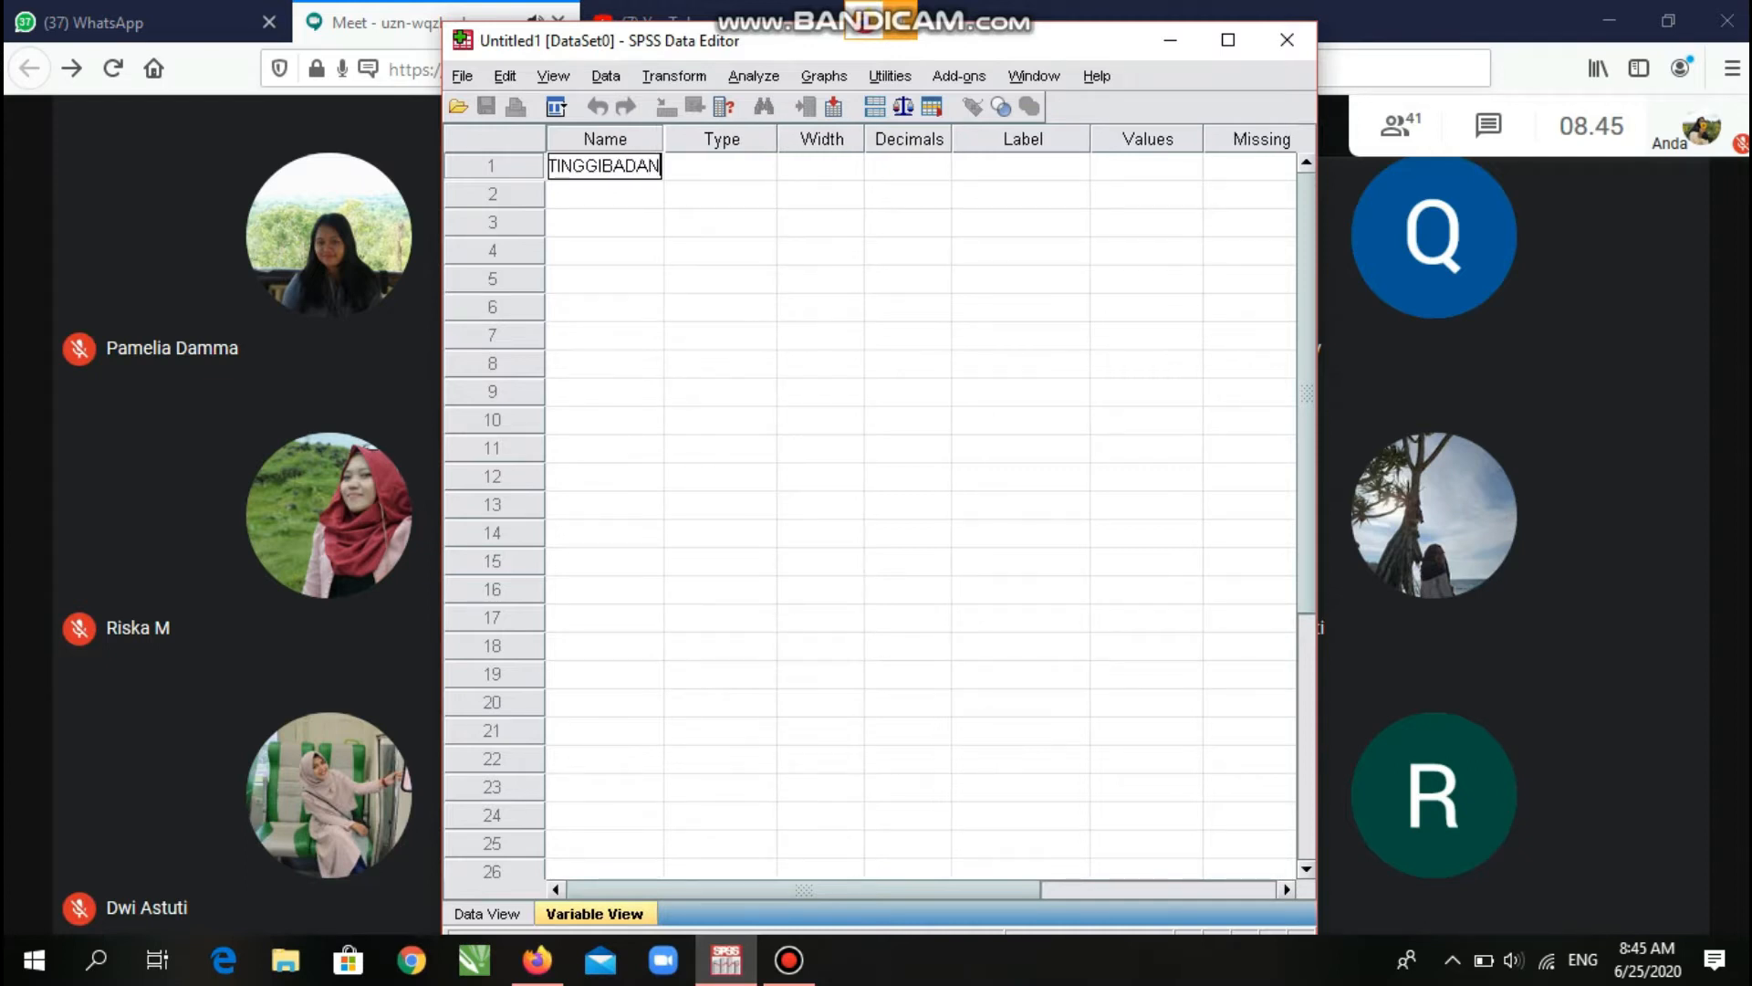
{"action": "key", "text": "BackSpace"}
{"action": "key", "text": "BackSpace"}
{"action": "key", "text": "BackSpace"}
{"action": "key", "text": "BackSpace"}
{"action": "key", "text": "BackSpace"}
{"action": "key", "text": "BackSpace"}
{"action": "key", "text": "BackSpace"}
{"action": "key", "text": "BackSpace"}
{"action": "key", "text": "BackSpace"}
{"action": "key", "text": "BackSpace"}
{"action": "key", "text": "BackSpace"}
{"action": "key", "text": "ctrl+t"}
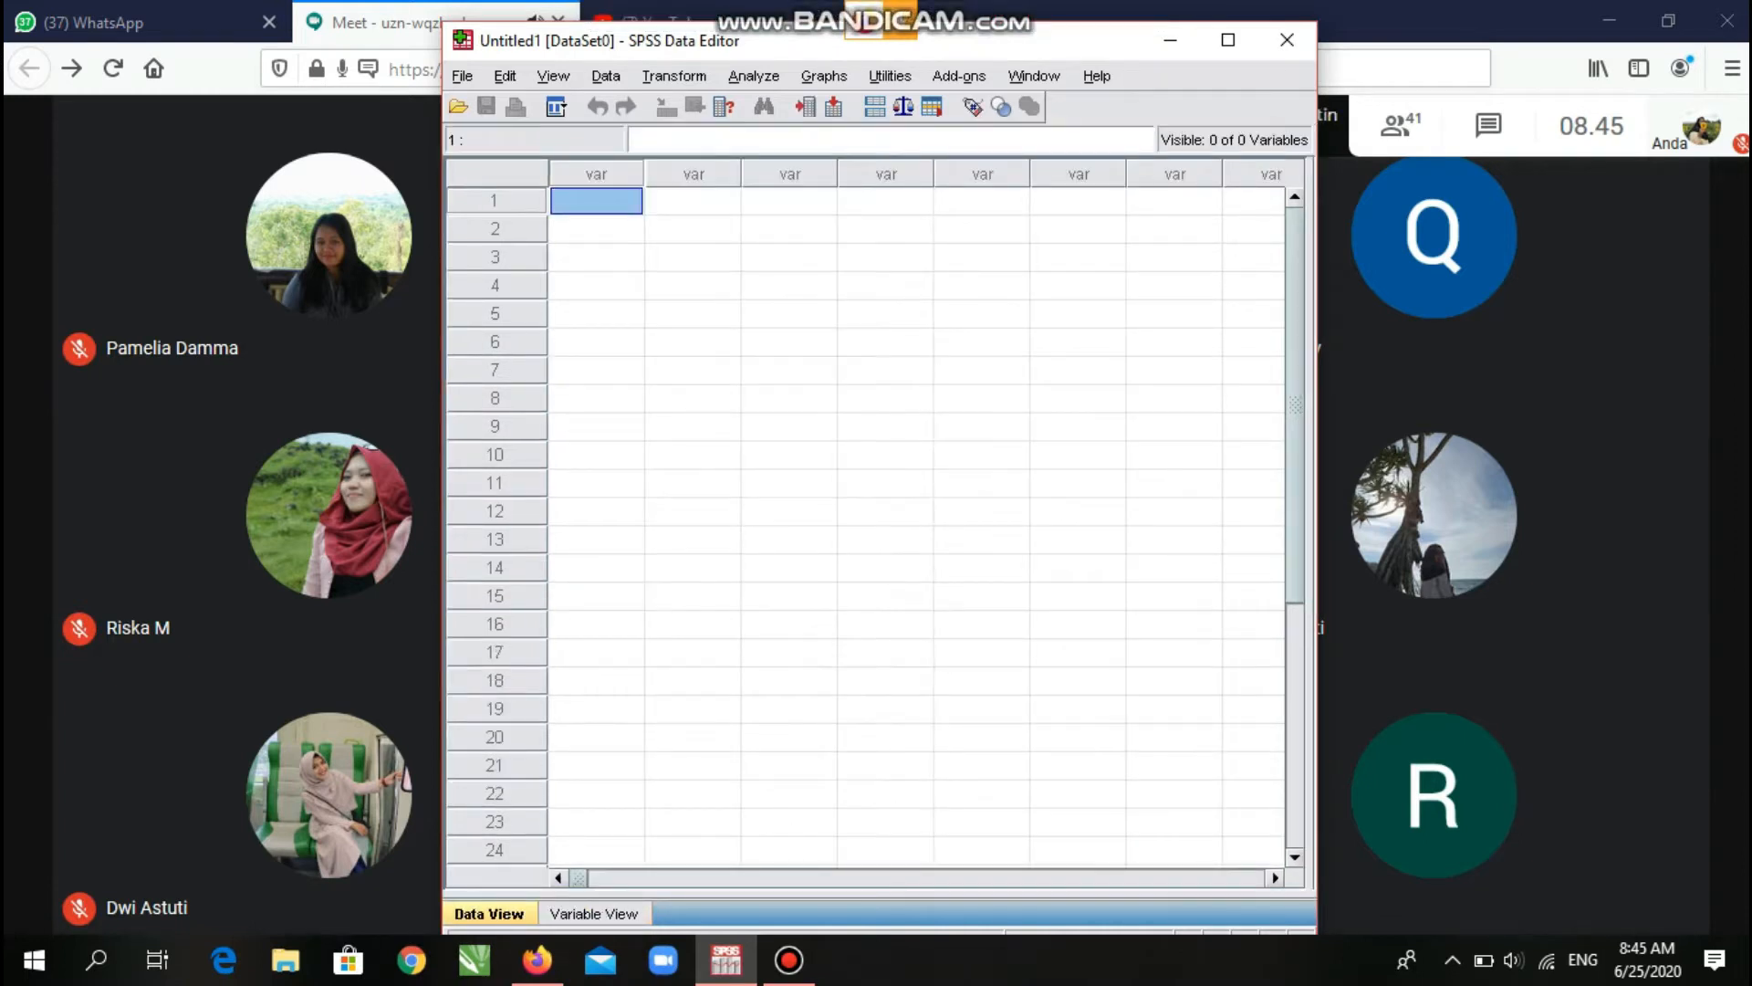
Enter 105, 90, 100, 85 and 99 in rows 1 to 5 of the first data column.
{"action": "type", "text": "105"}
{"action": "key", "text": "Return"}
{"action": "type", "text": "90"}
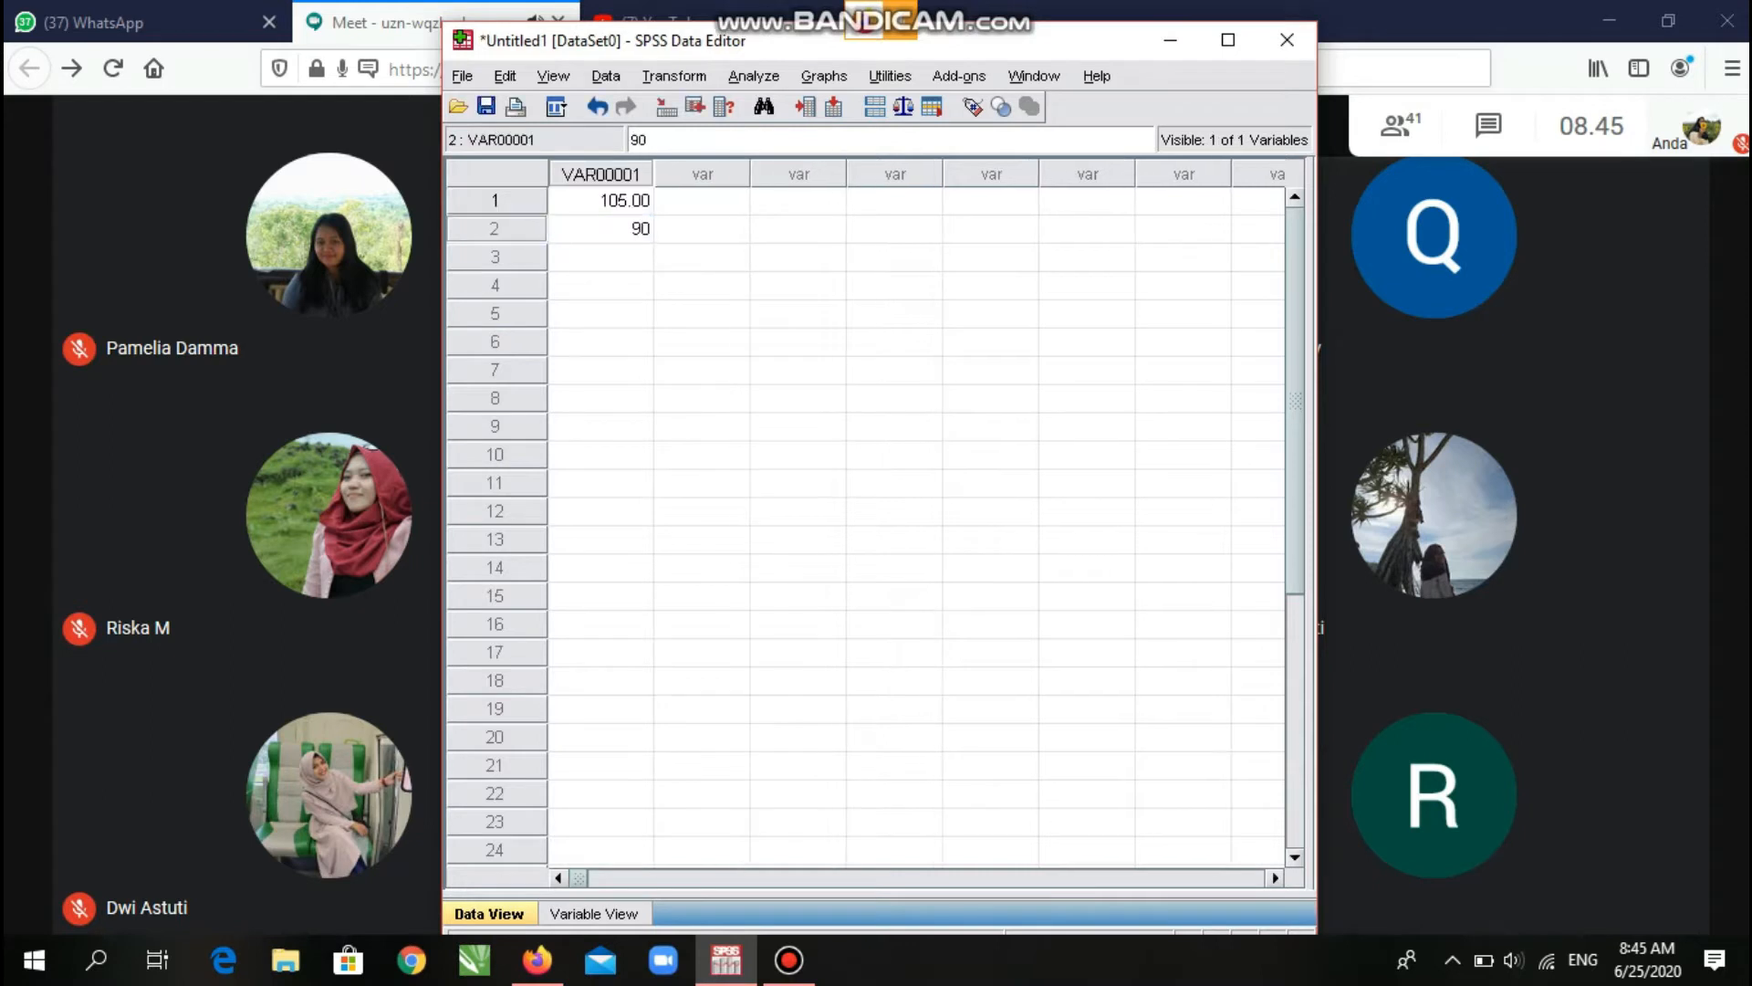
{"action": "key", "text": "Return"}
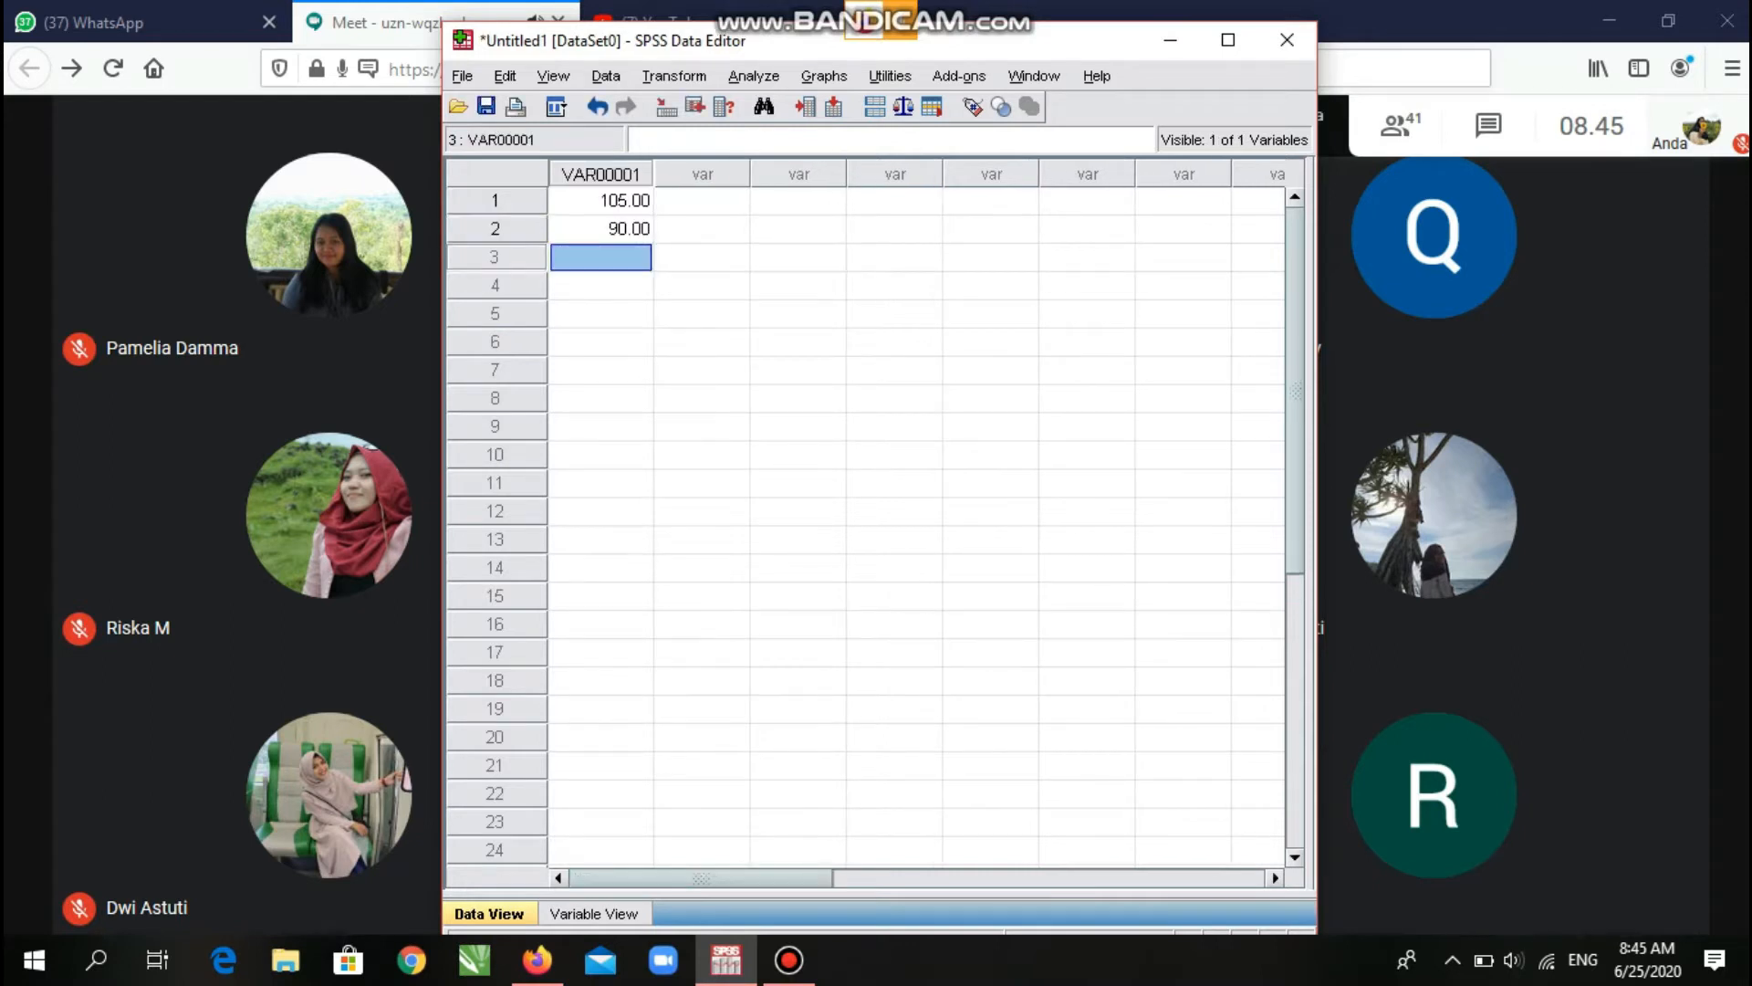
{"action": "type", "text": "100"}
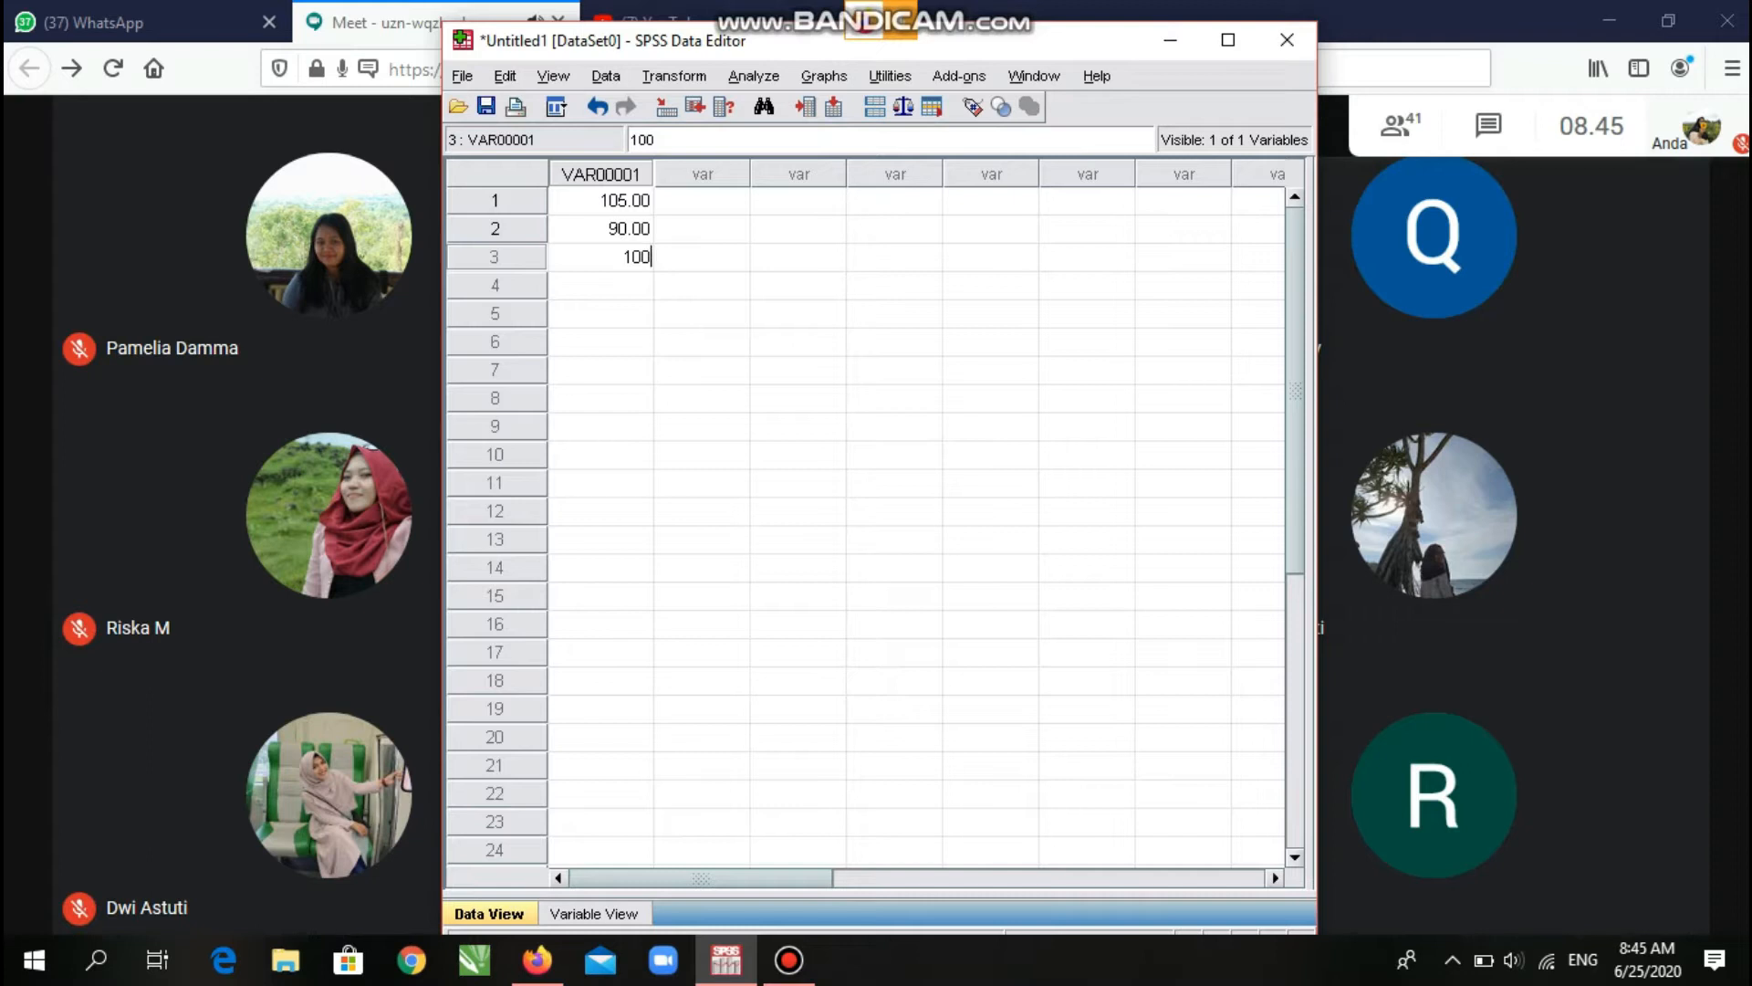
{"action": "key", "text": "Return"}
{"action": "type", "text": "8"}
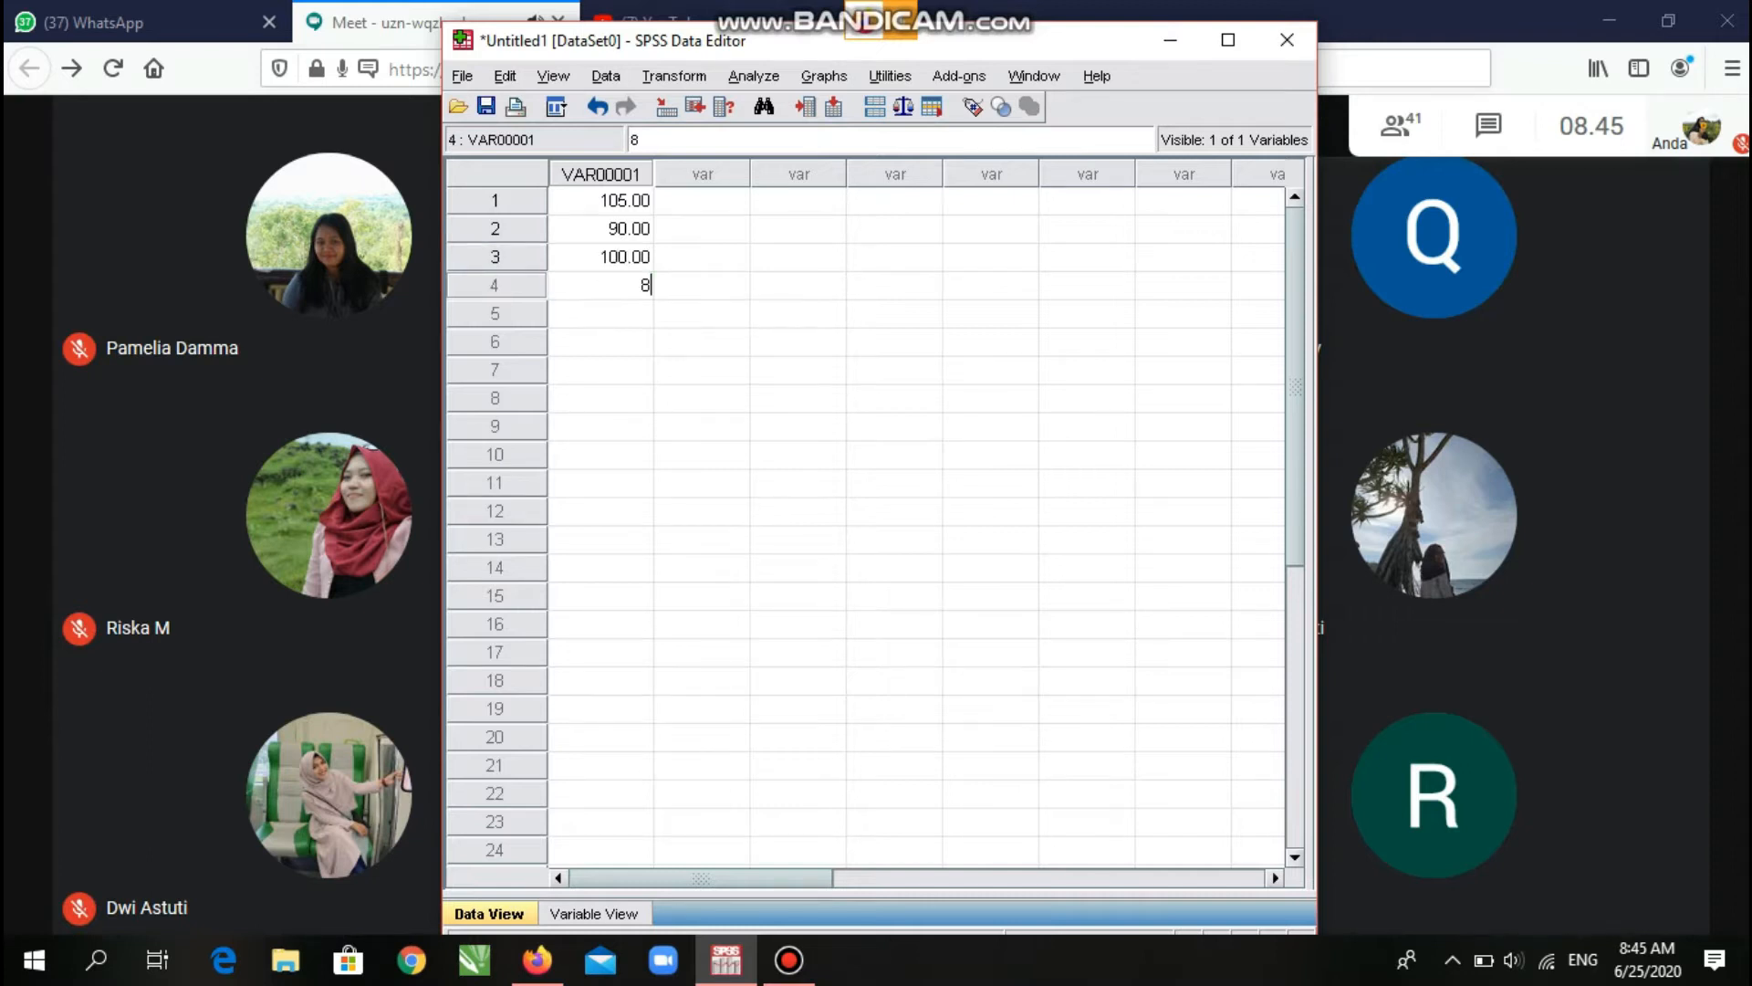
{"action": "type", "text": "5"}
{"action": "key", "text": "Return"}
{"action": "type", "text": "99"}
{"action": "key", "text": "Return"}
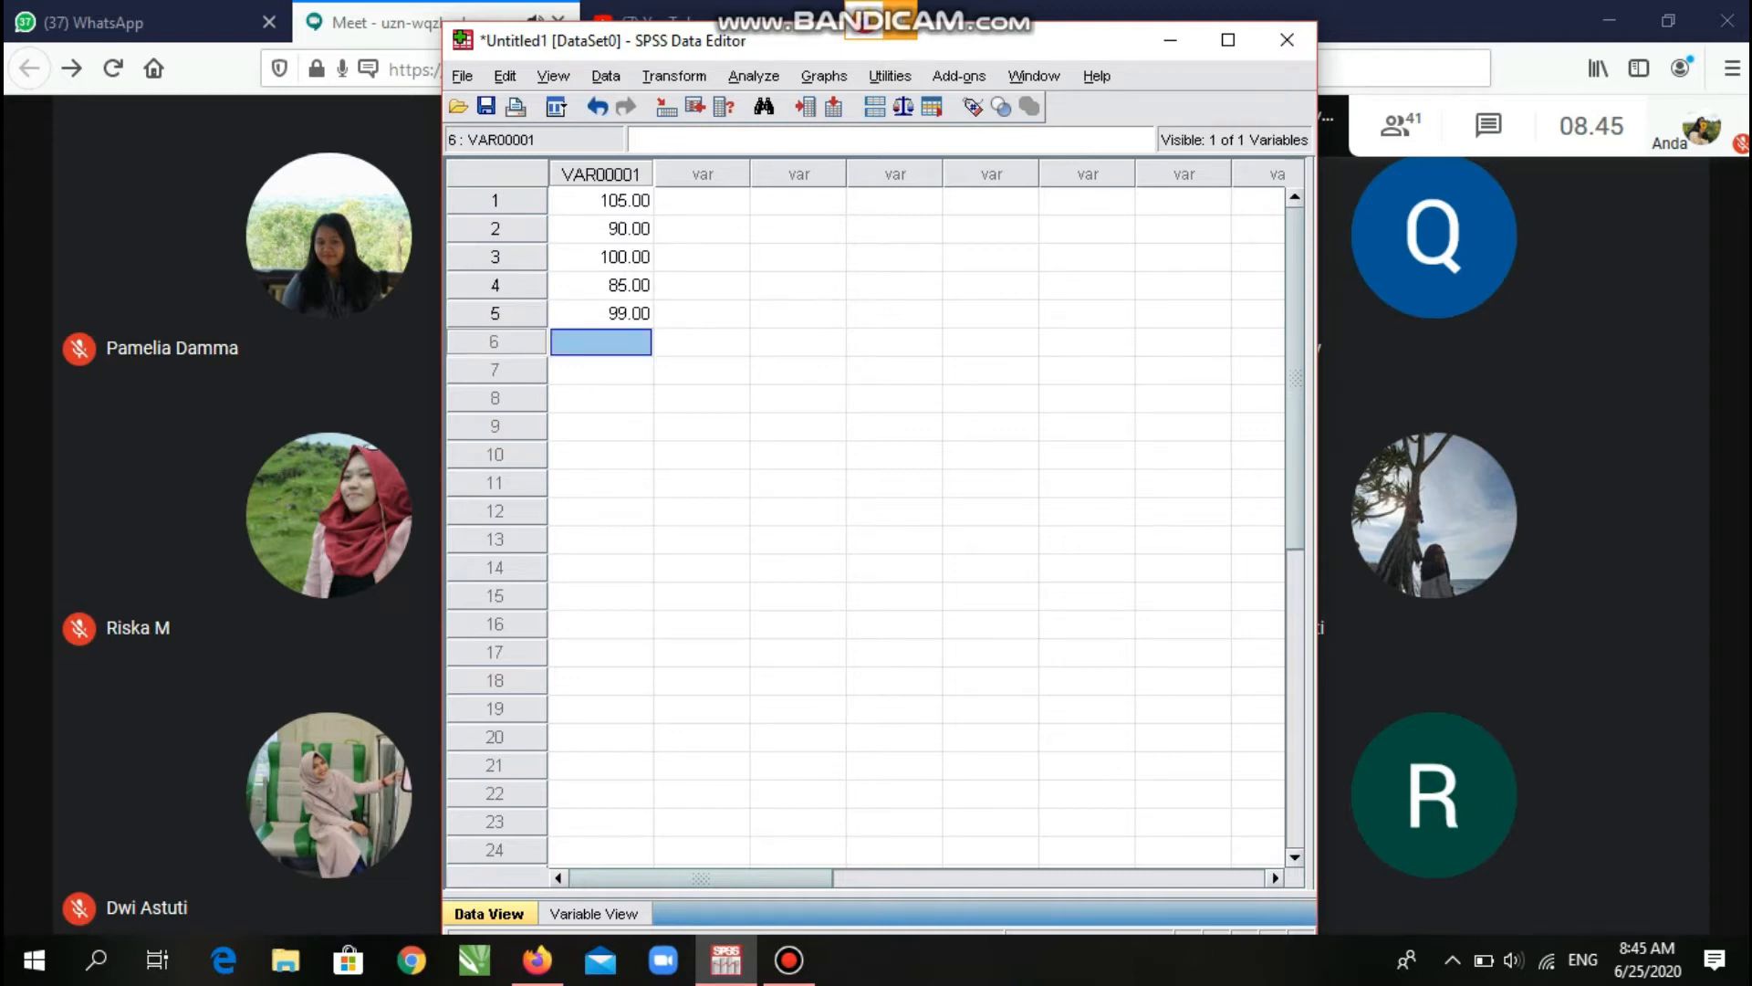
Fill rows 6 to 10 of the first data column with 85, 90, 90, 100 and 97.
{"action": "type", "text": "85"}
{"action": "key", "text": "Return"}
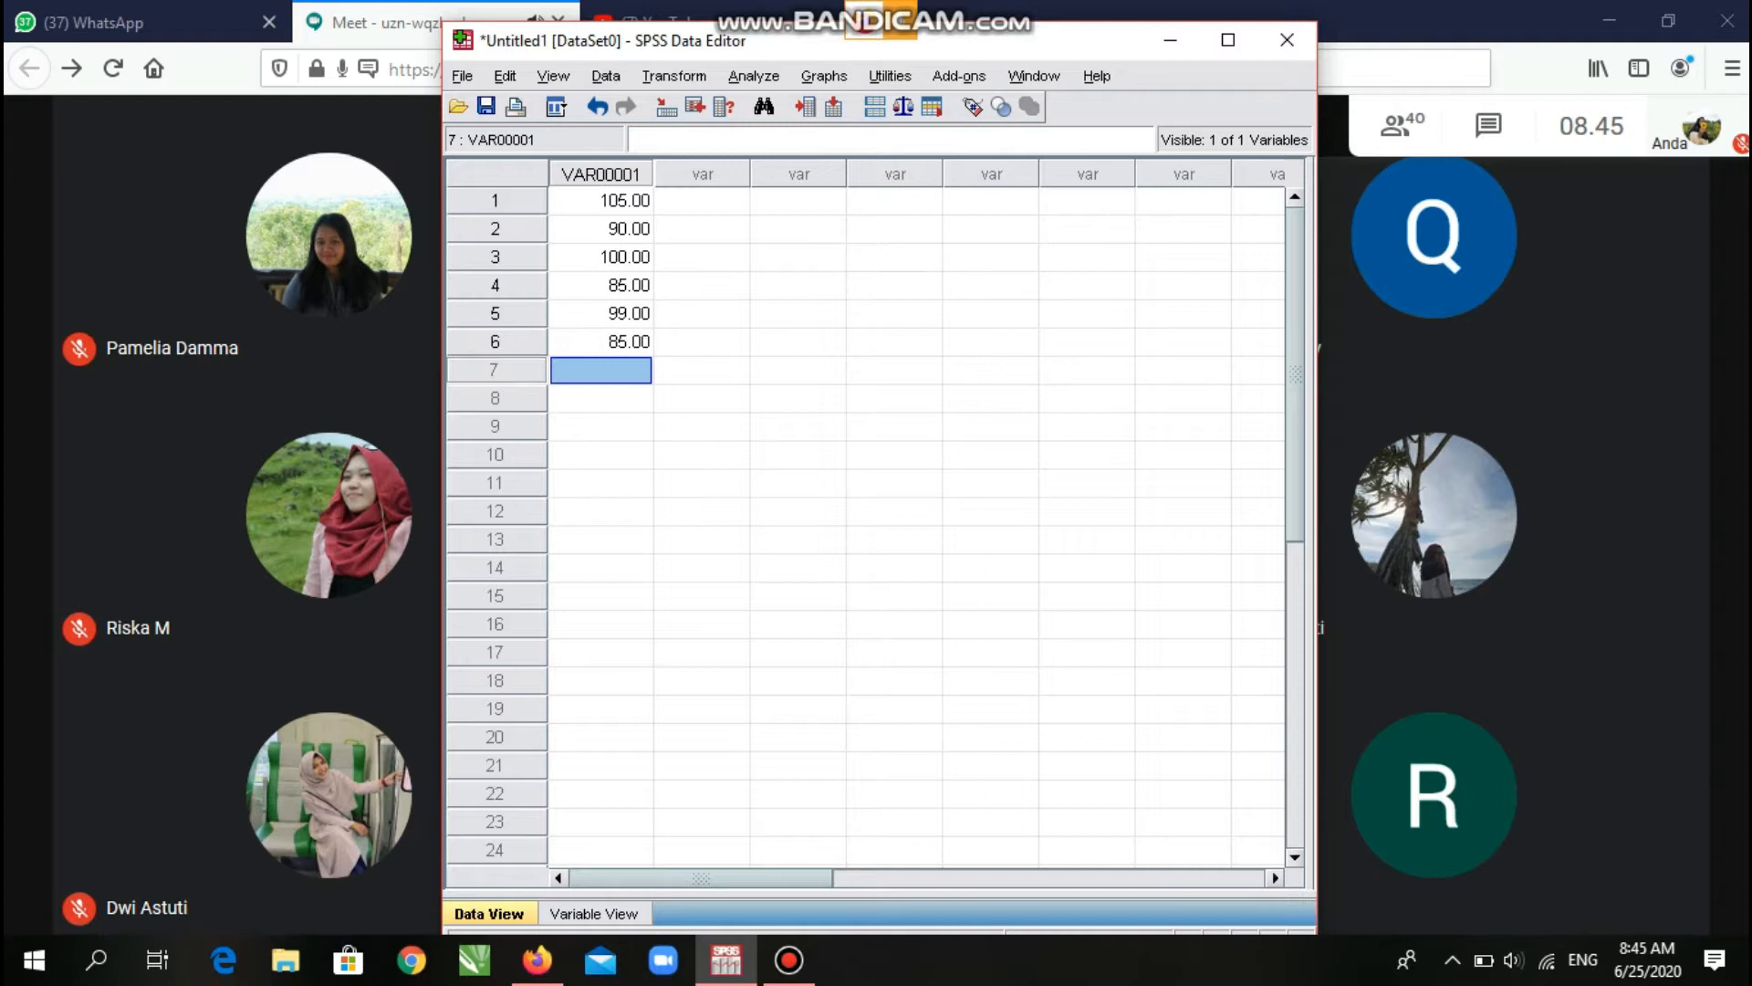
{"action": "type", "text": "90"}
{"action": "key", "text": "Return"}
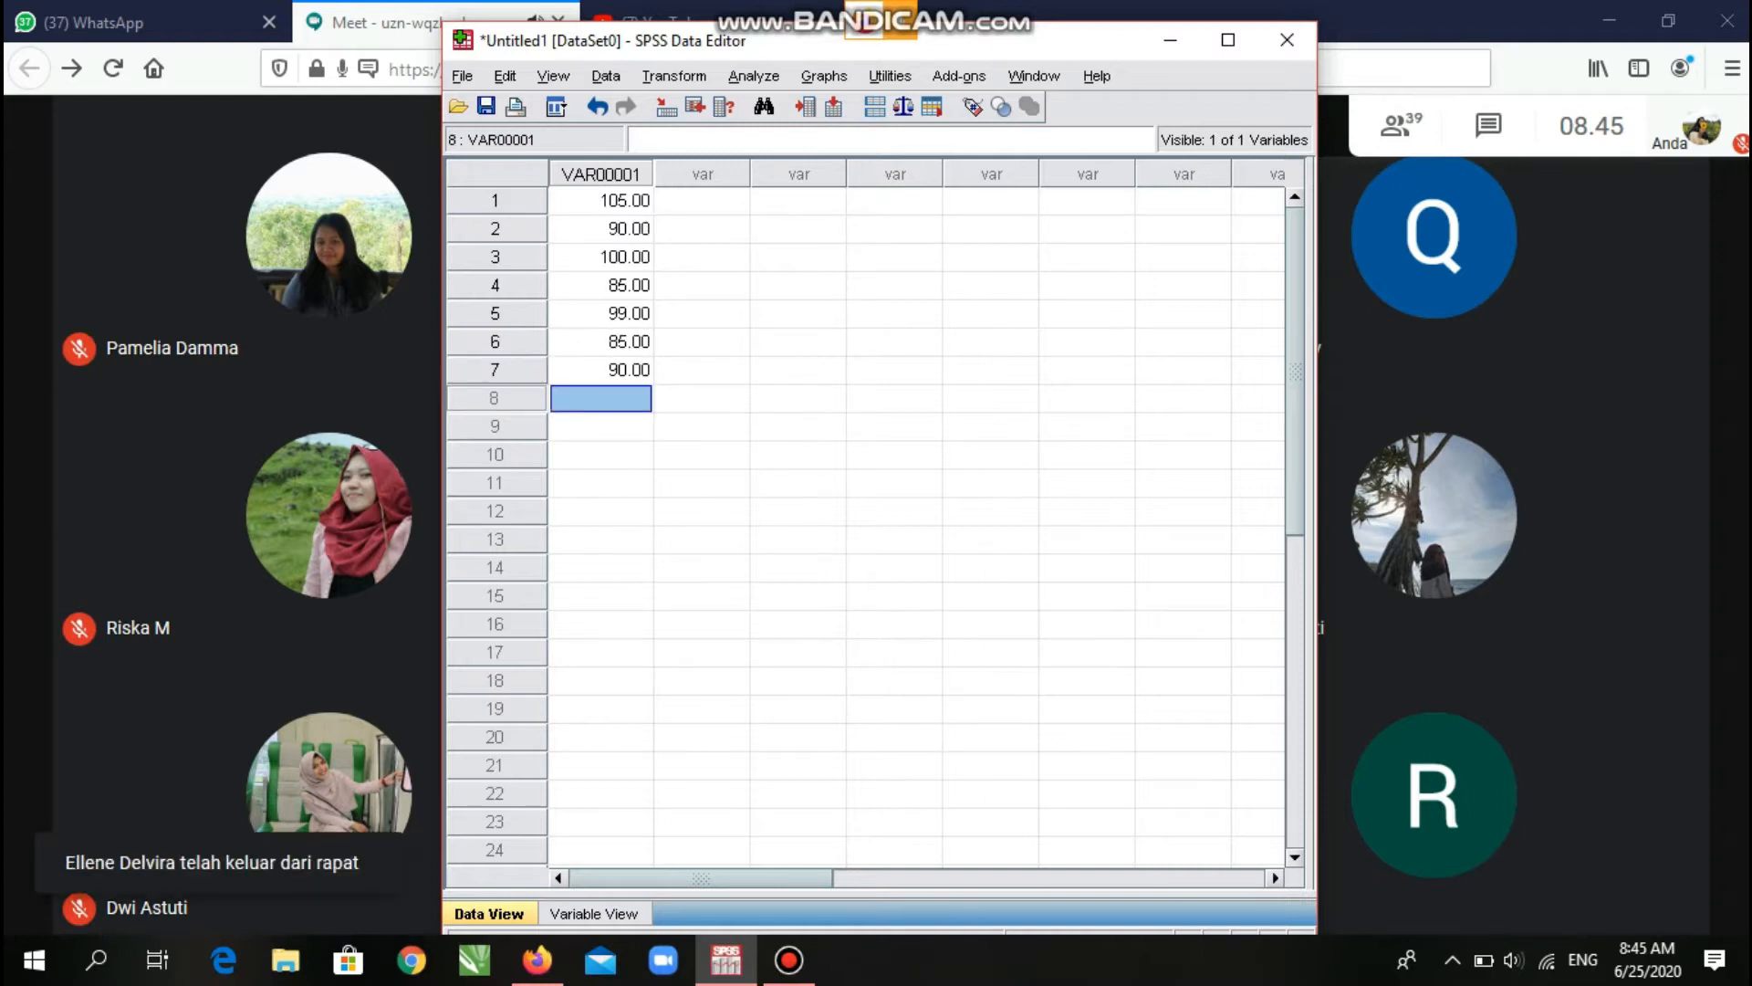
{"action": "type", "text": "90"}
{"action": "key", "text": "Return"}
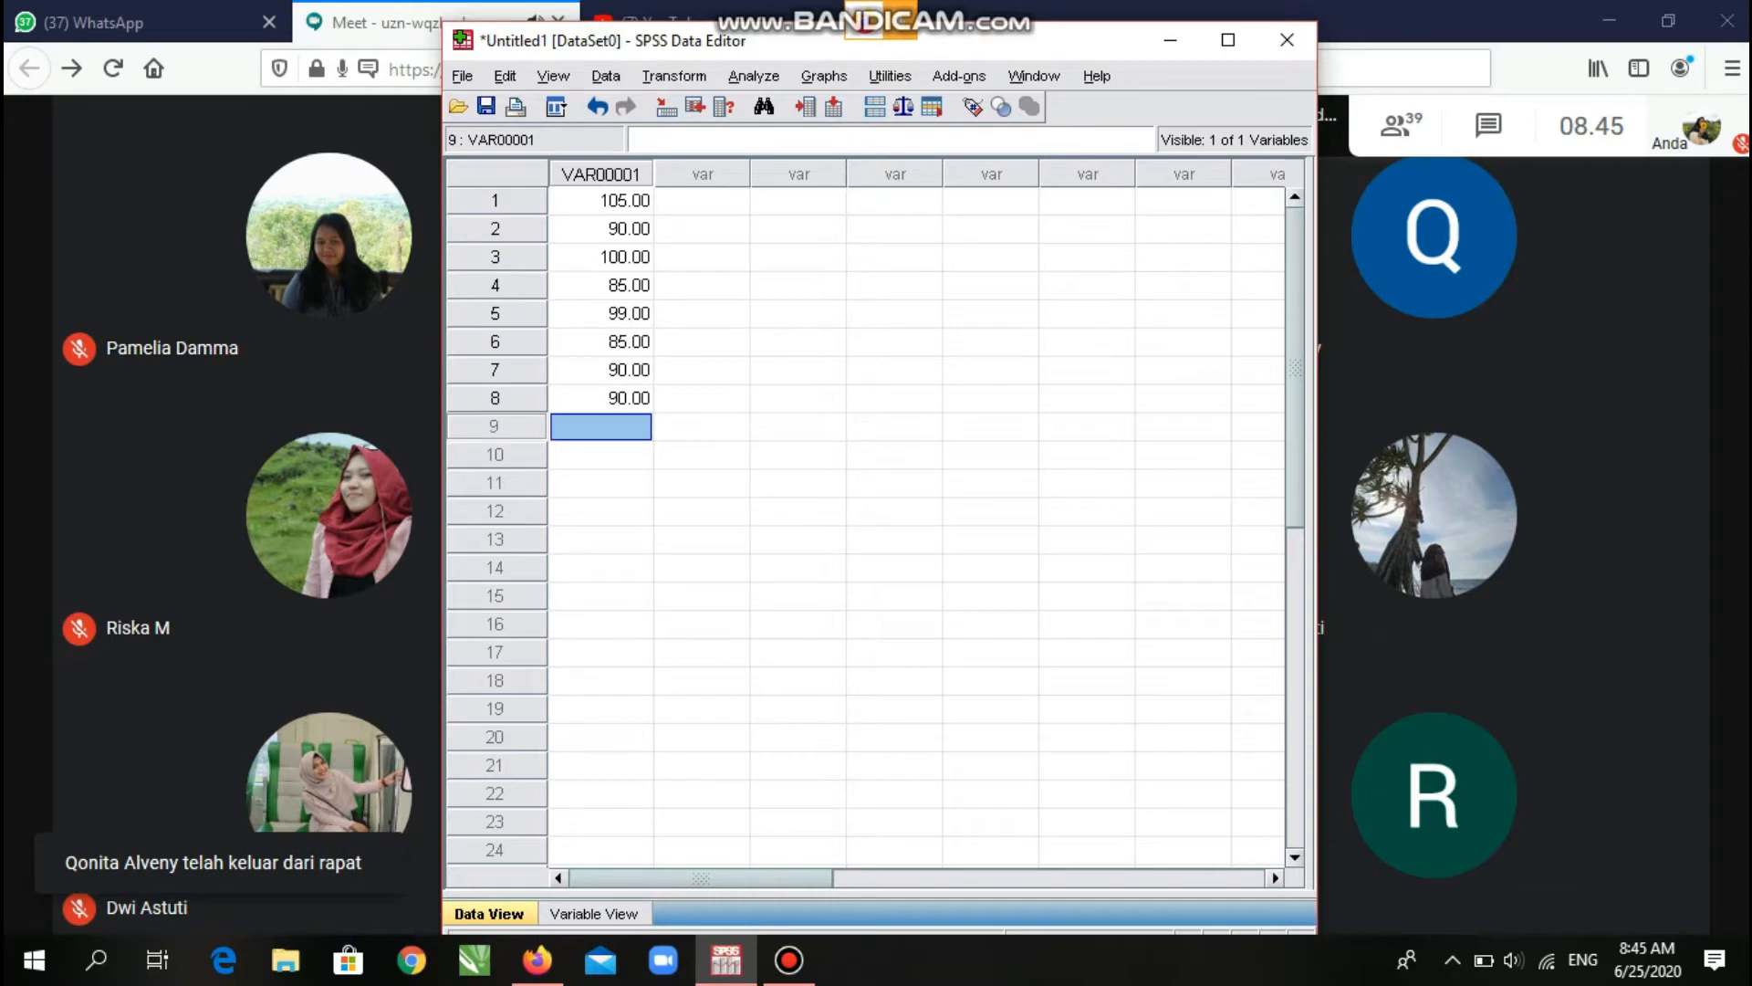
{"action": "type", "text": "100"}
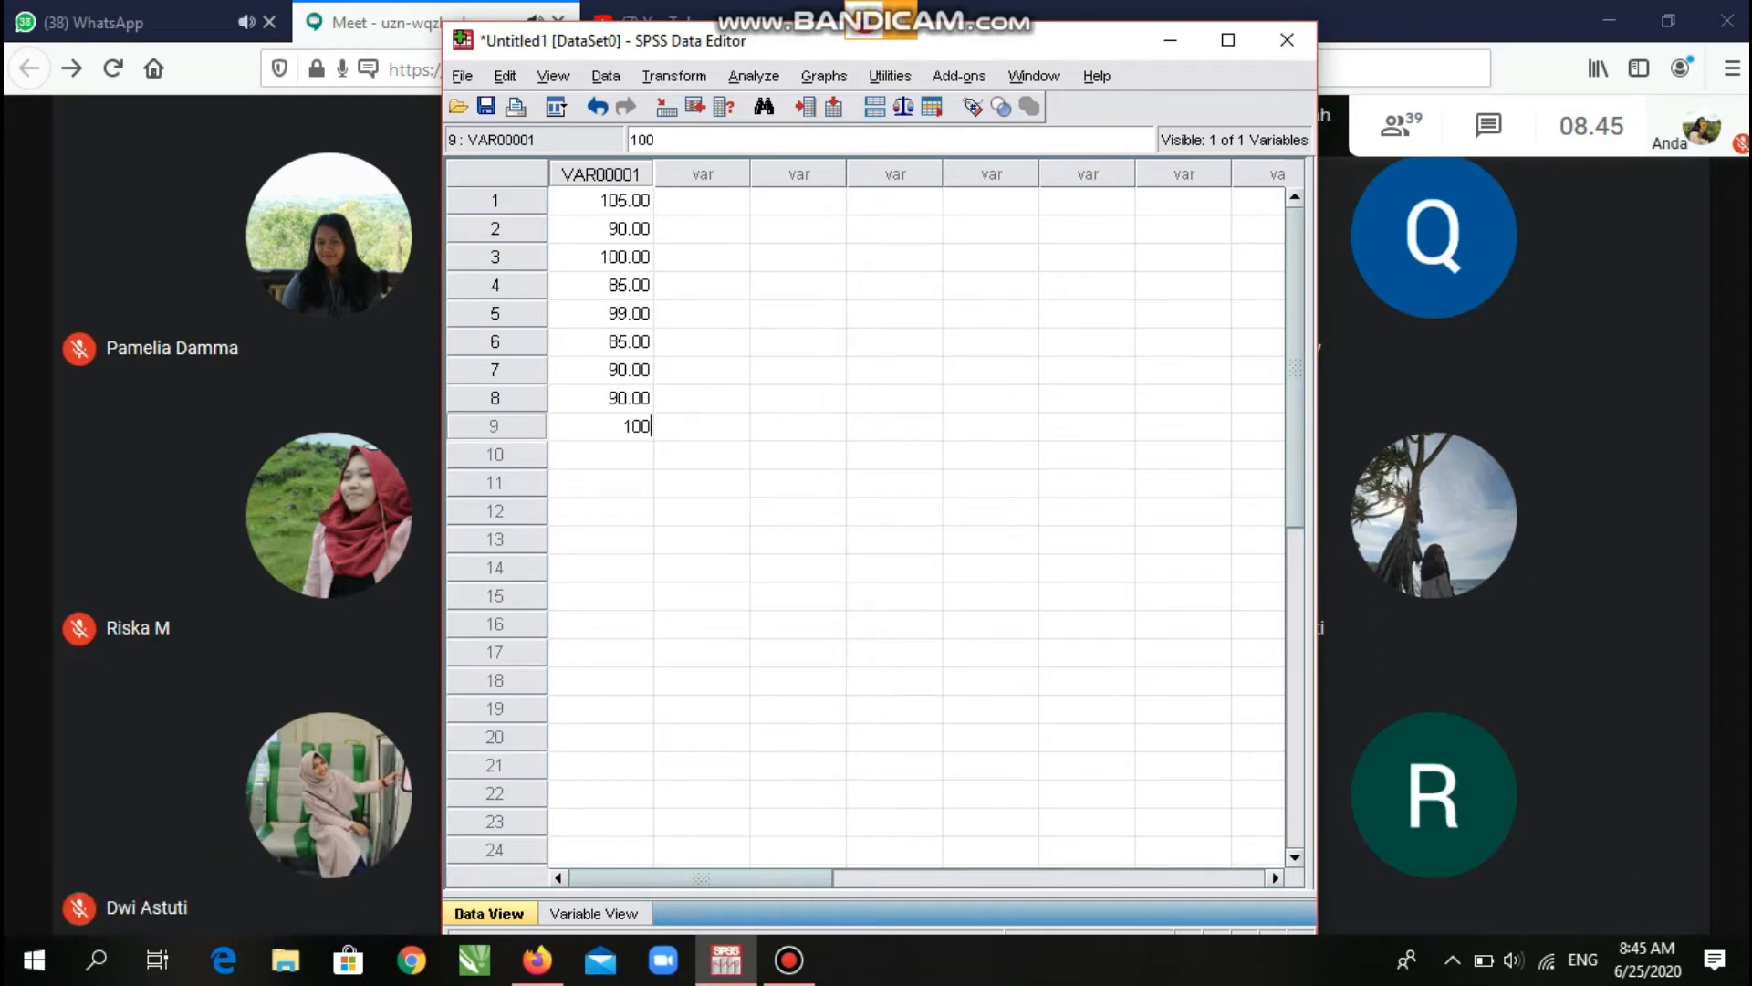
{"action": "key", "text": "Return"}
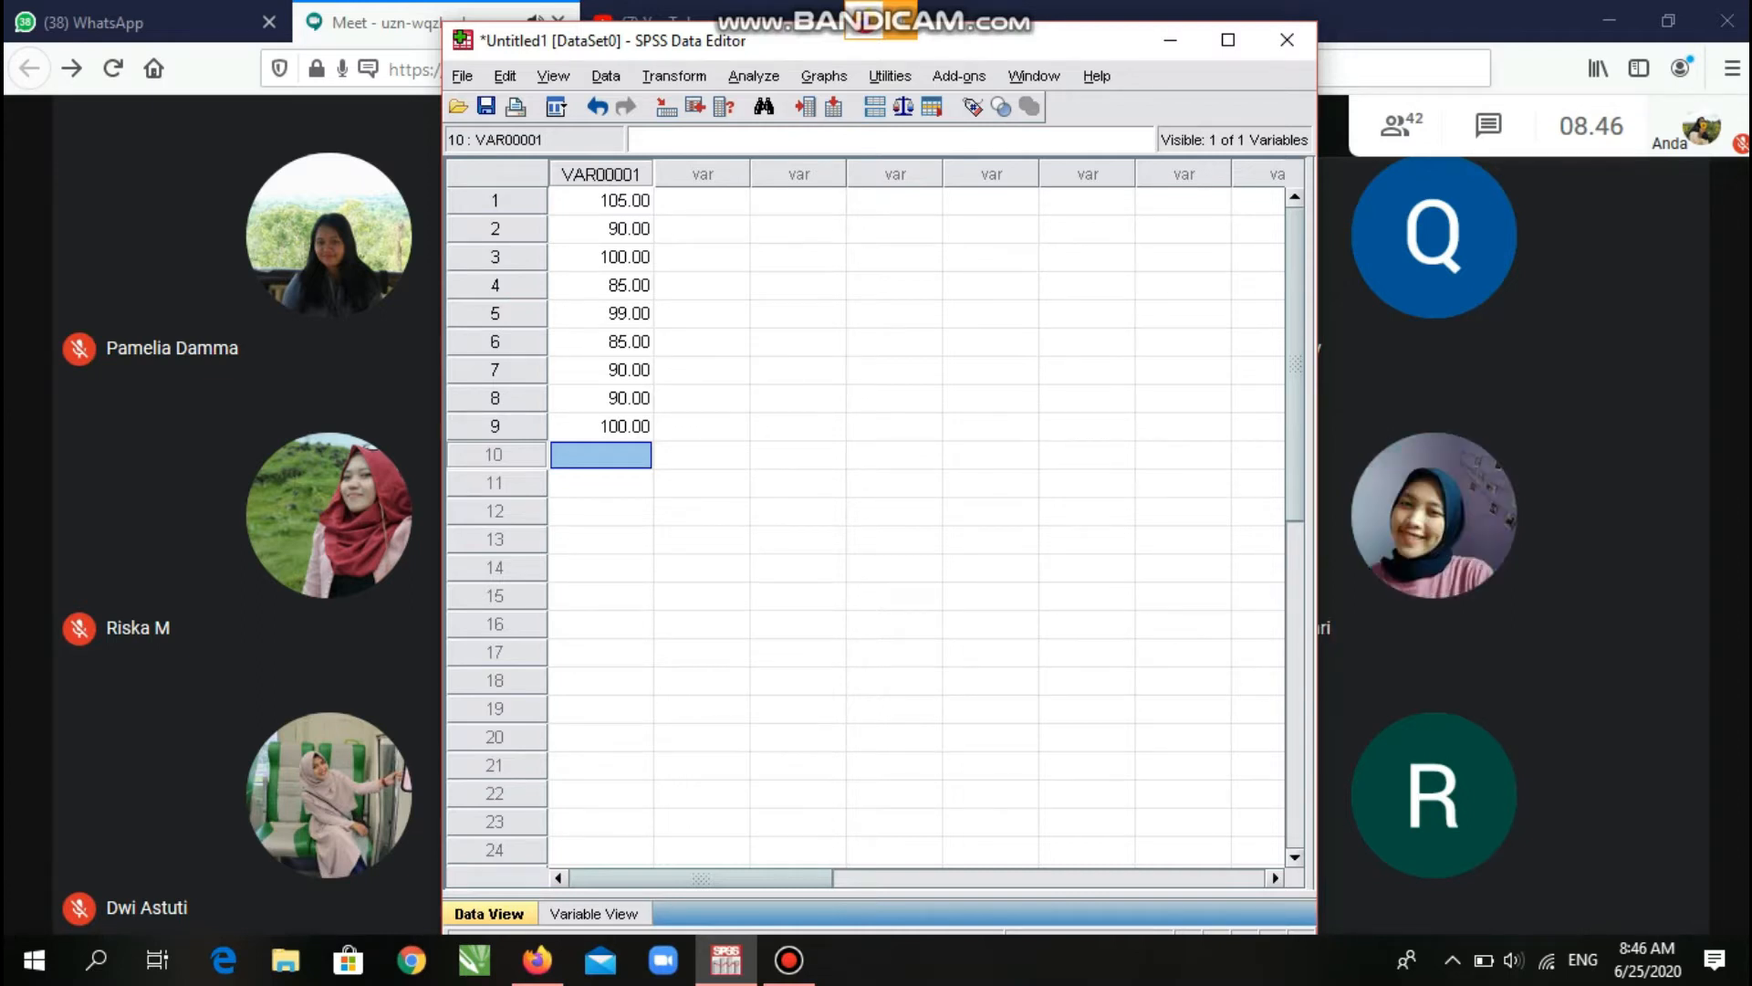
{"action": "type", "text": "97"}
{"action": "key", "text": "Return"}
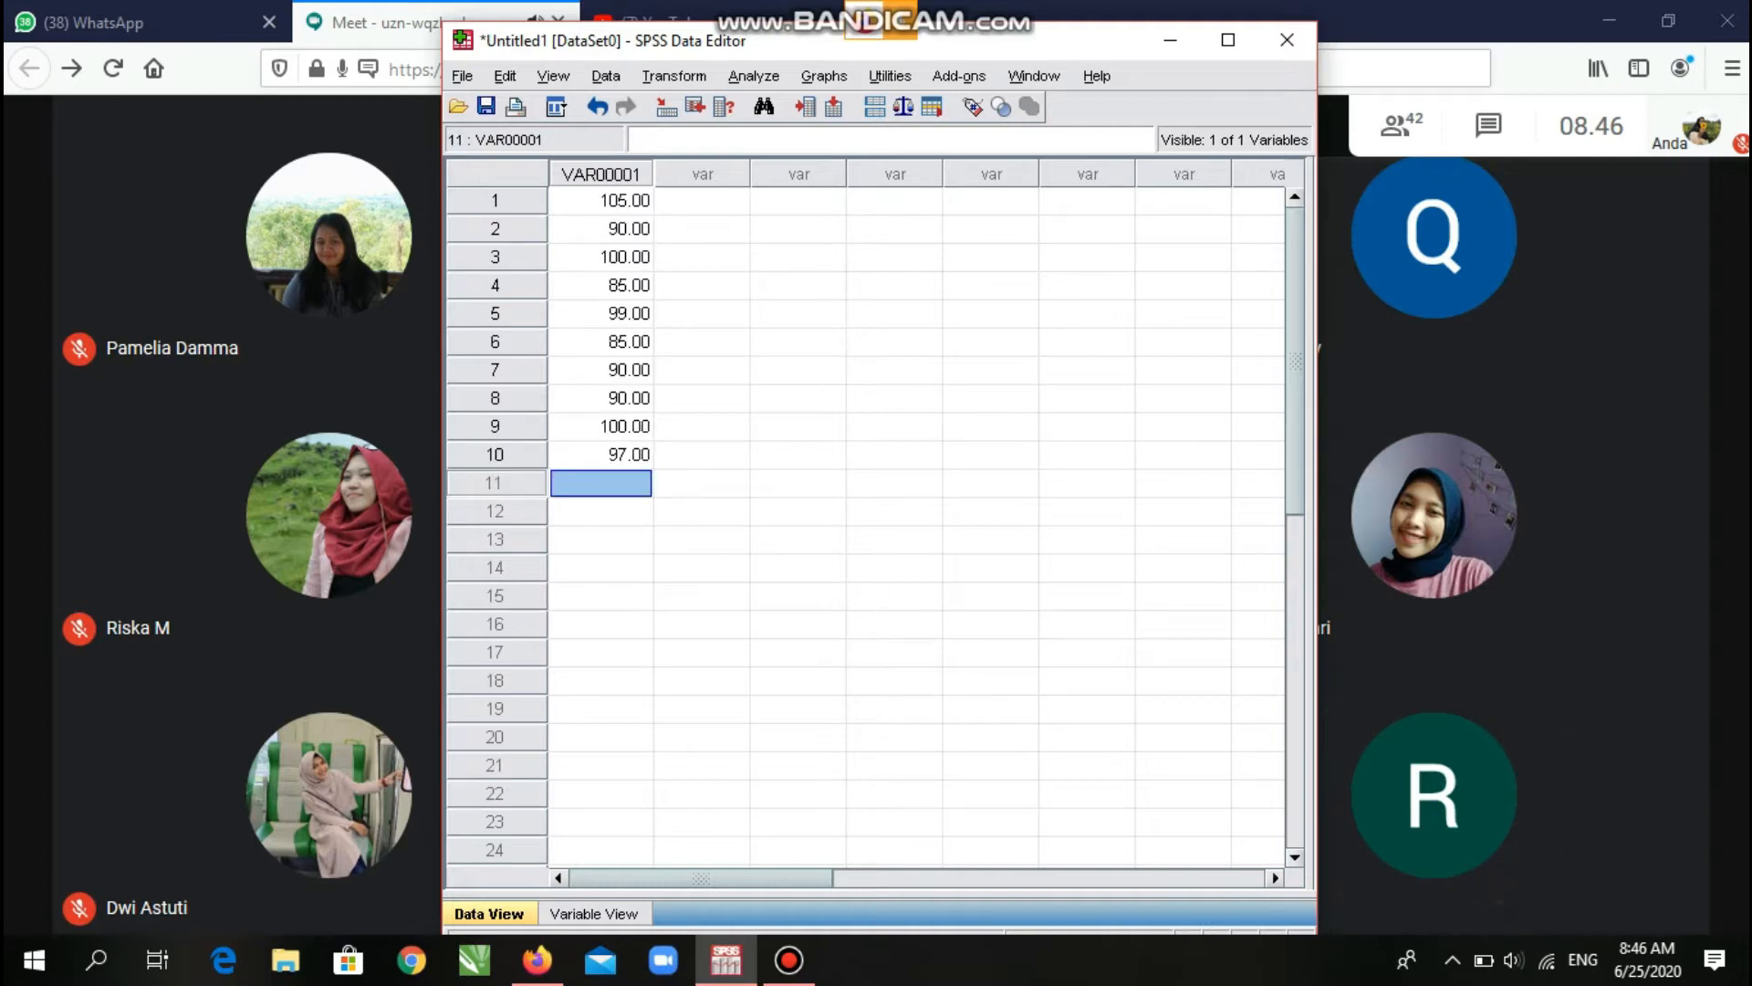
{"action": "left_click", "coordinate": [600, 454]}
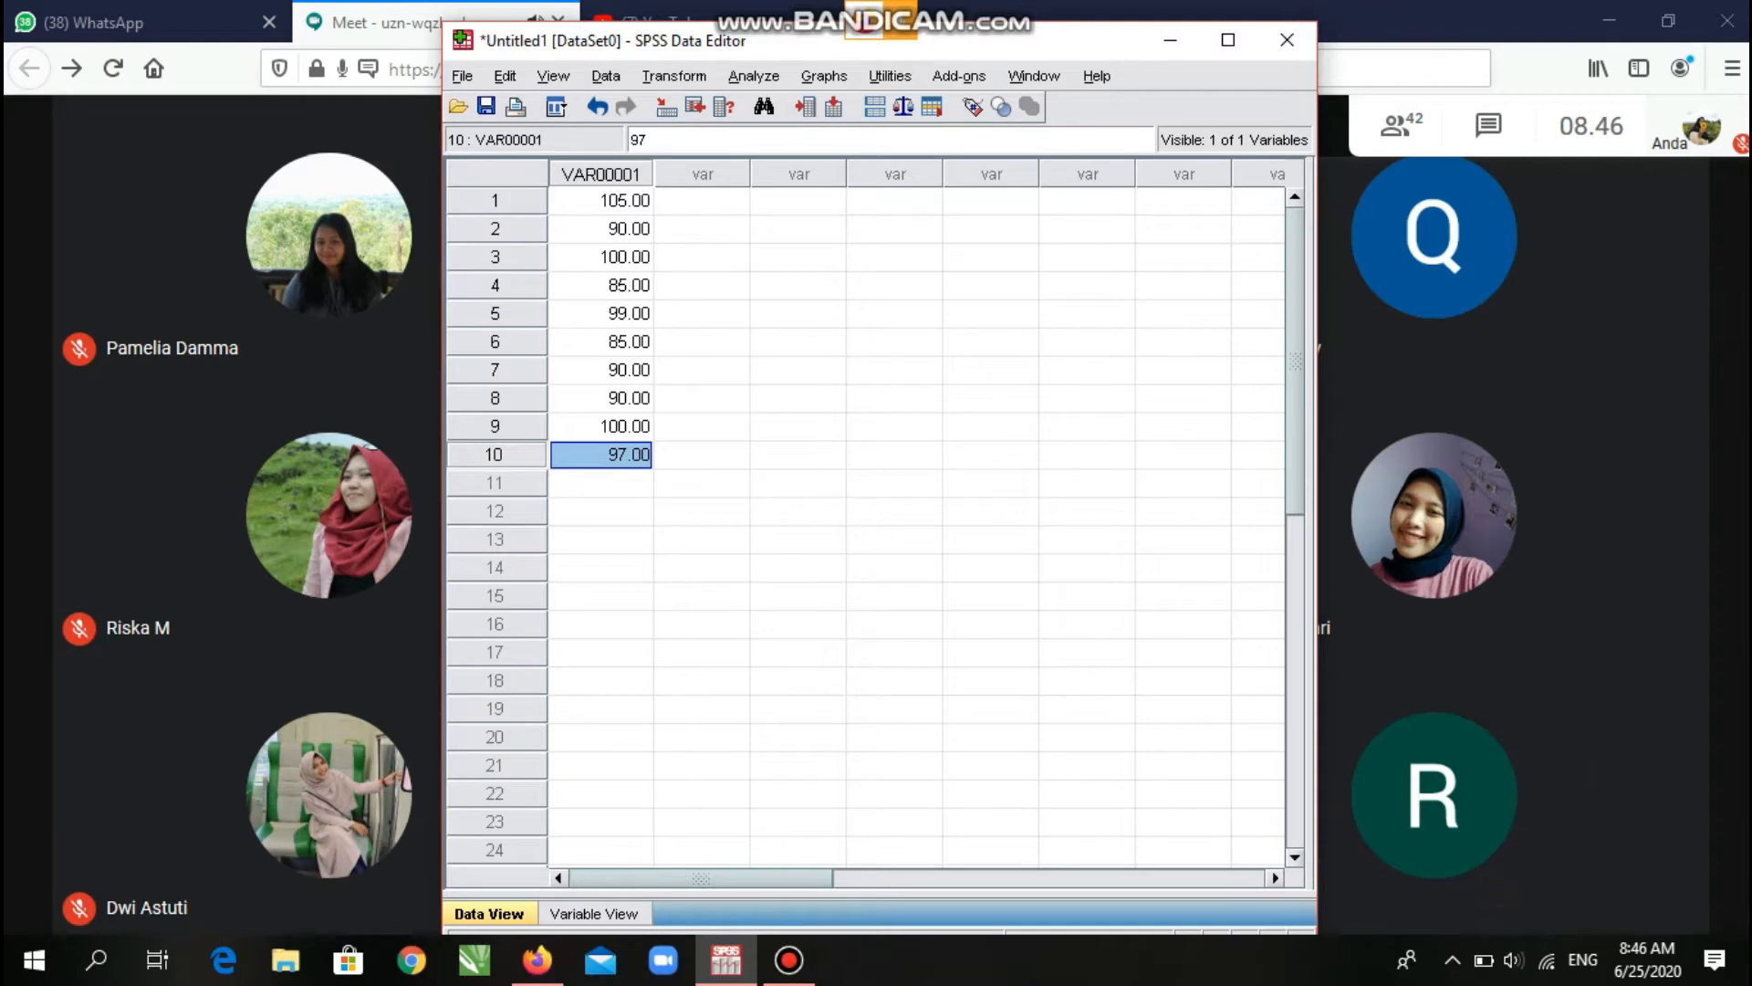
Unmute the microphone in the Google Meet call and arrange its window side by side with the SPSS Data Editor.
{"action": "key", "text": "alt+Tab"}
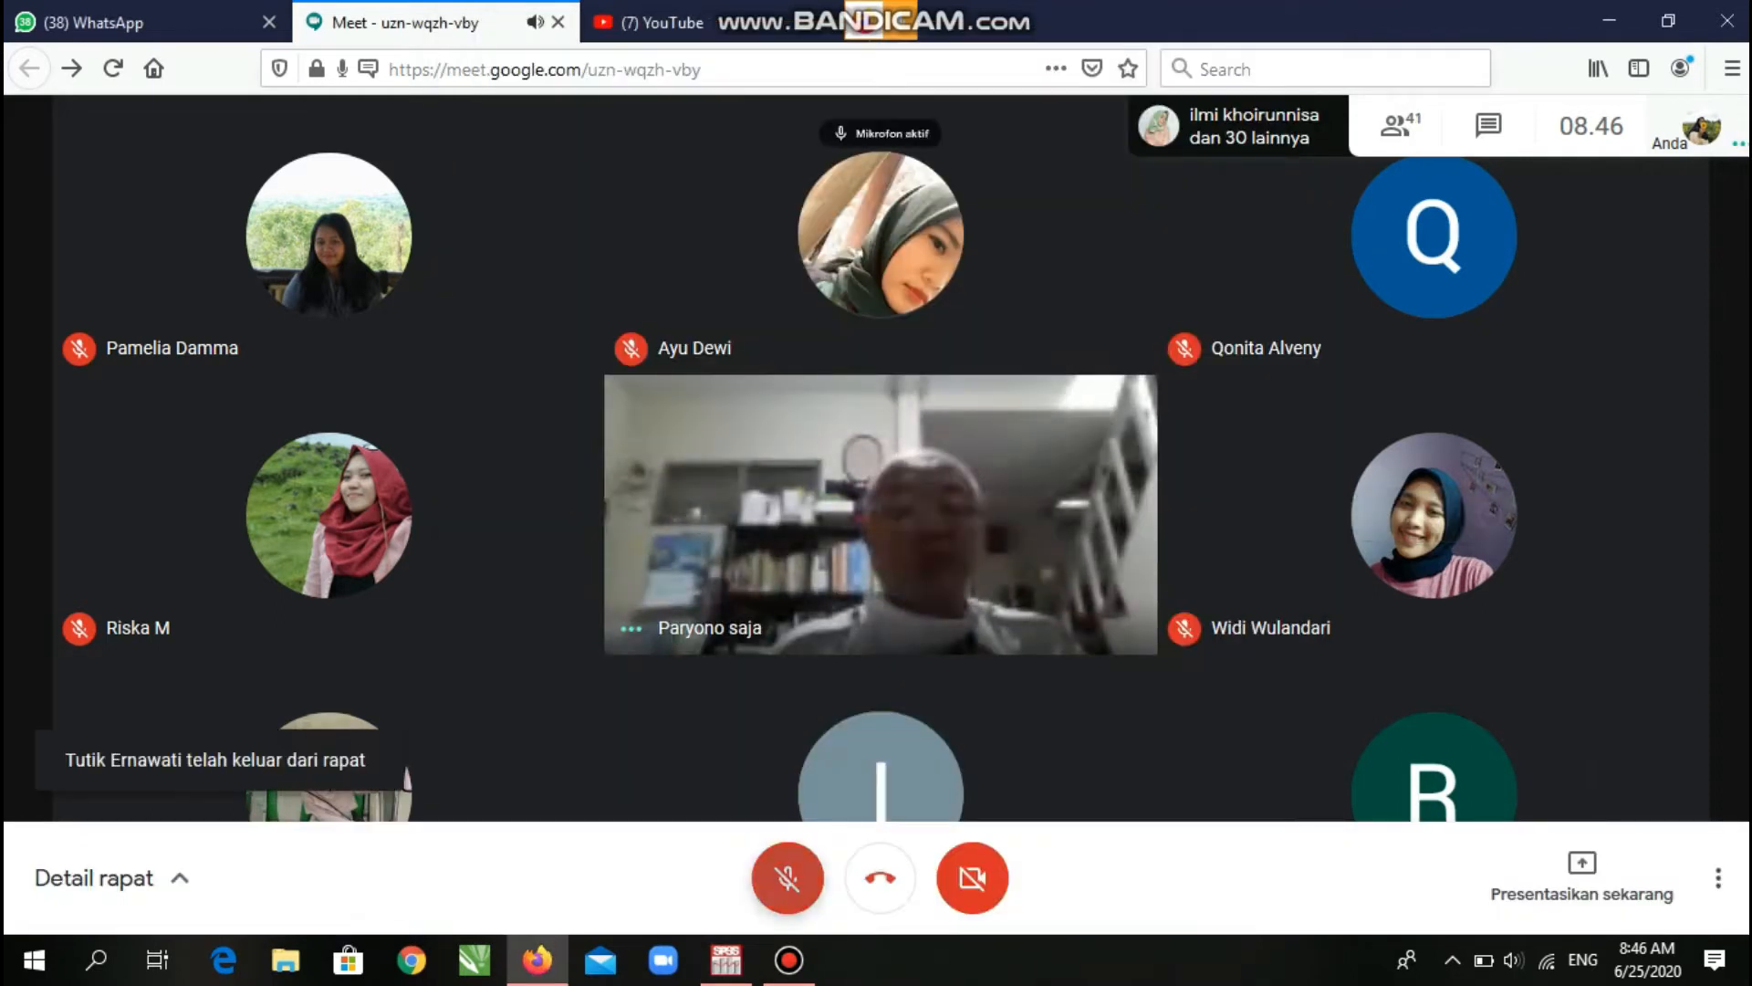
{"action": "left_click", "coordinate": [787, 877]}
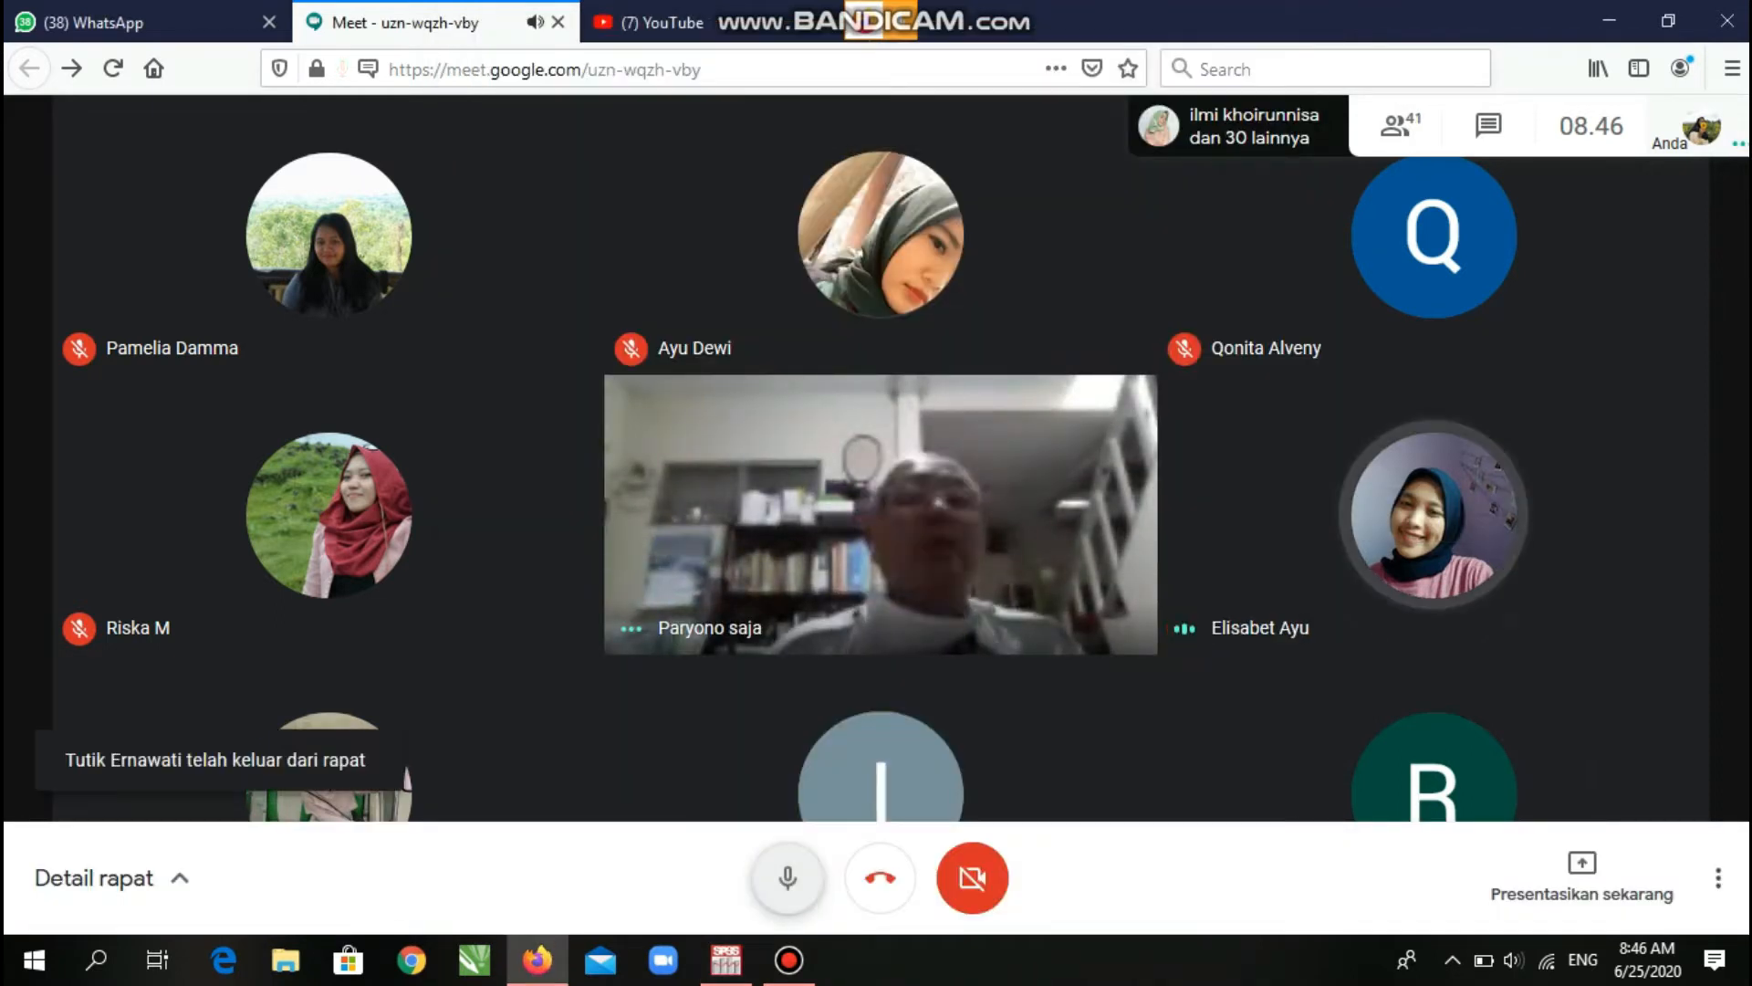
{"action": "key", "text": "super+Down"}
{"action": "left_click", "coordinate": [1086, 653]}
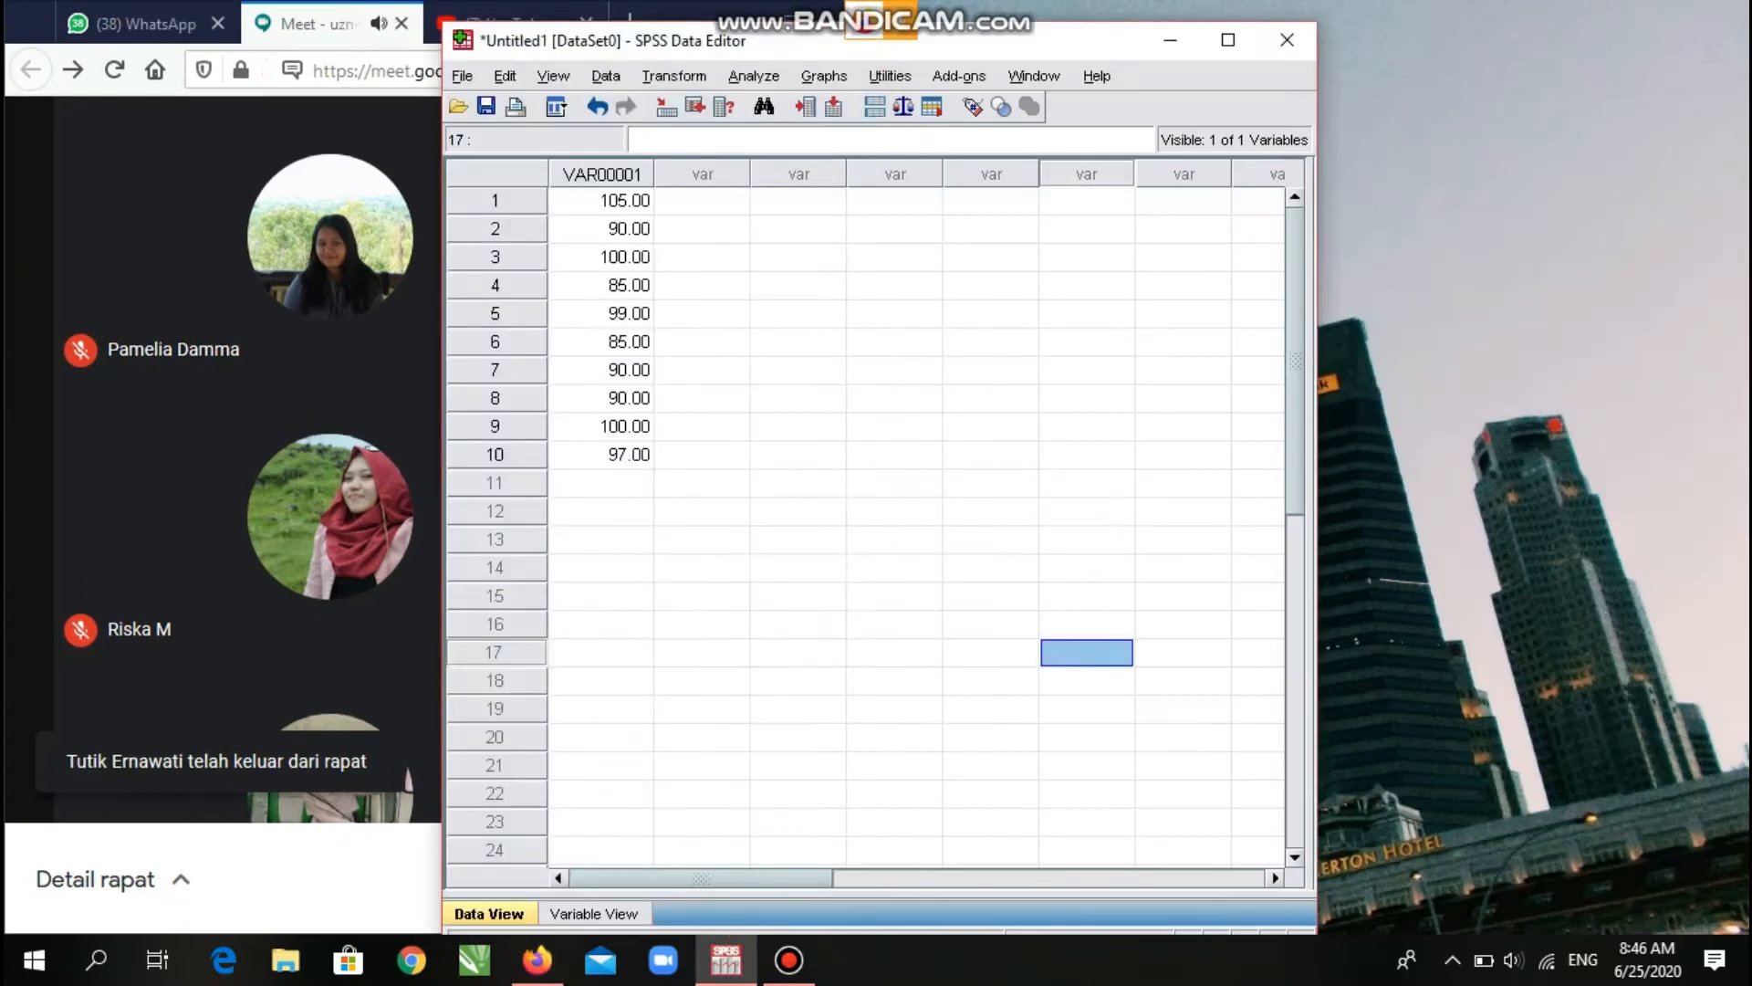
{"action": "key", "text": "super+Right"}
Enter 18, 14, 16, 13 and 15 in rows 1 to 5 of the second data column.
{"action": "left_click", "coordinate": [1141, 180]}
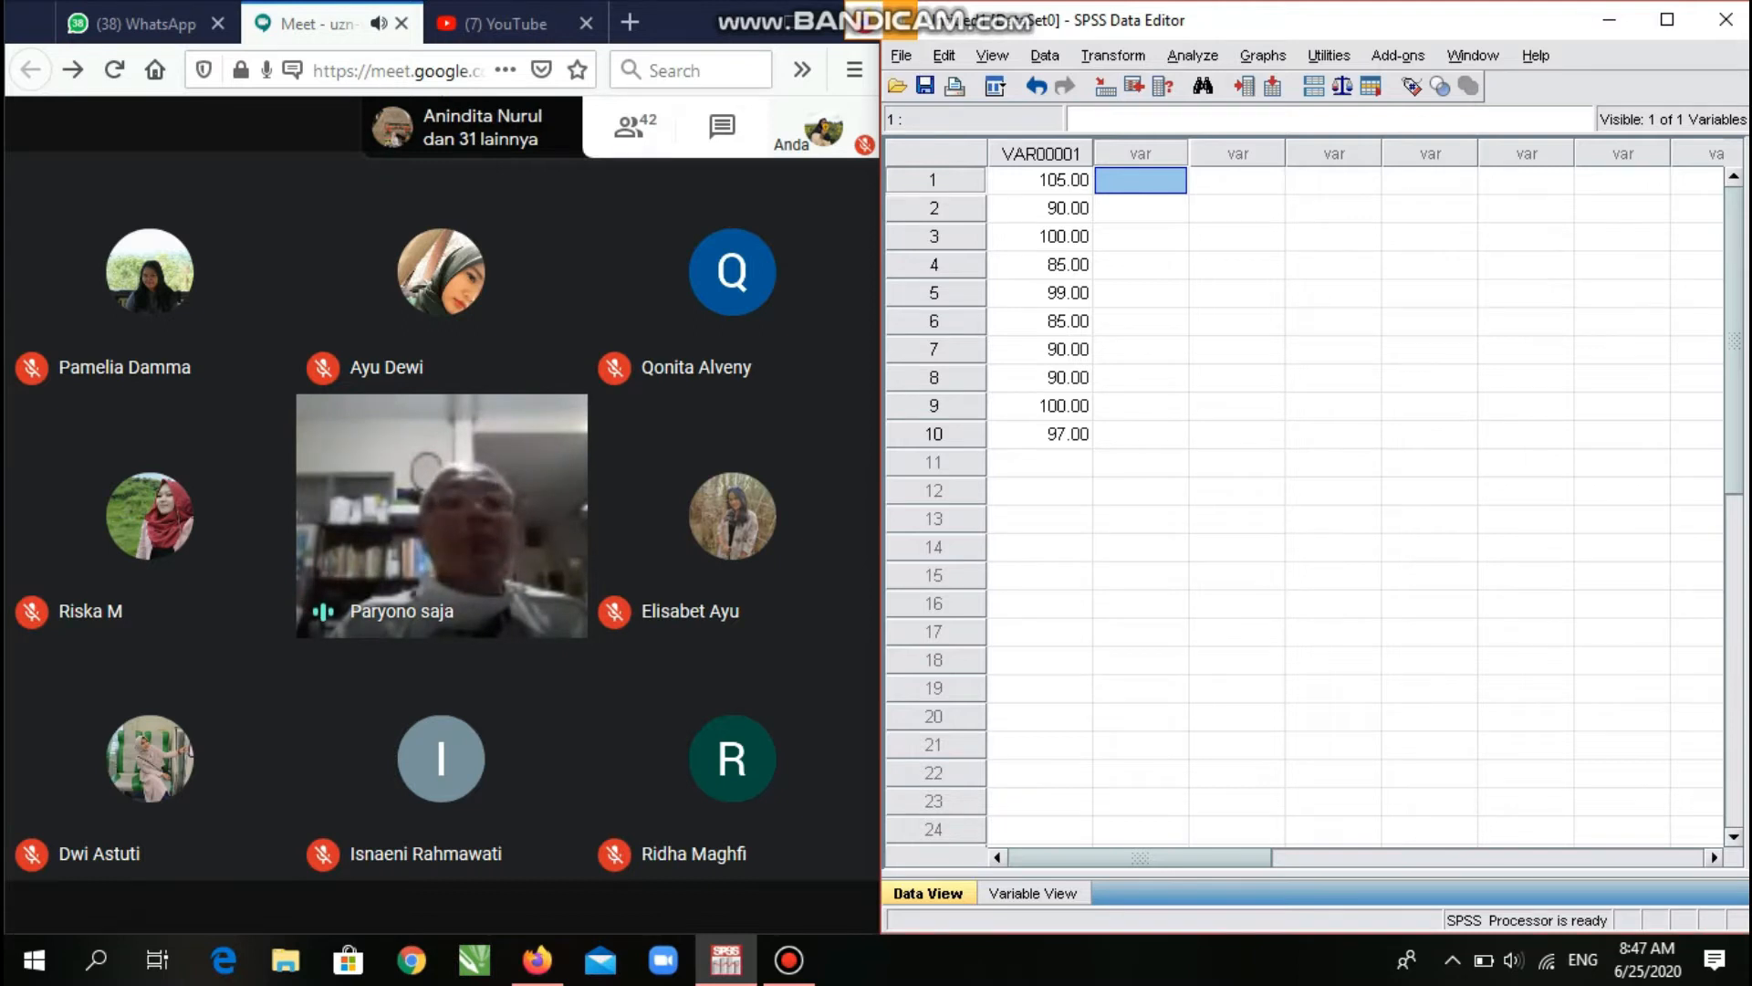
{"action": "type", "text": "18"}
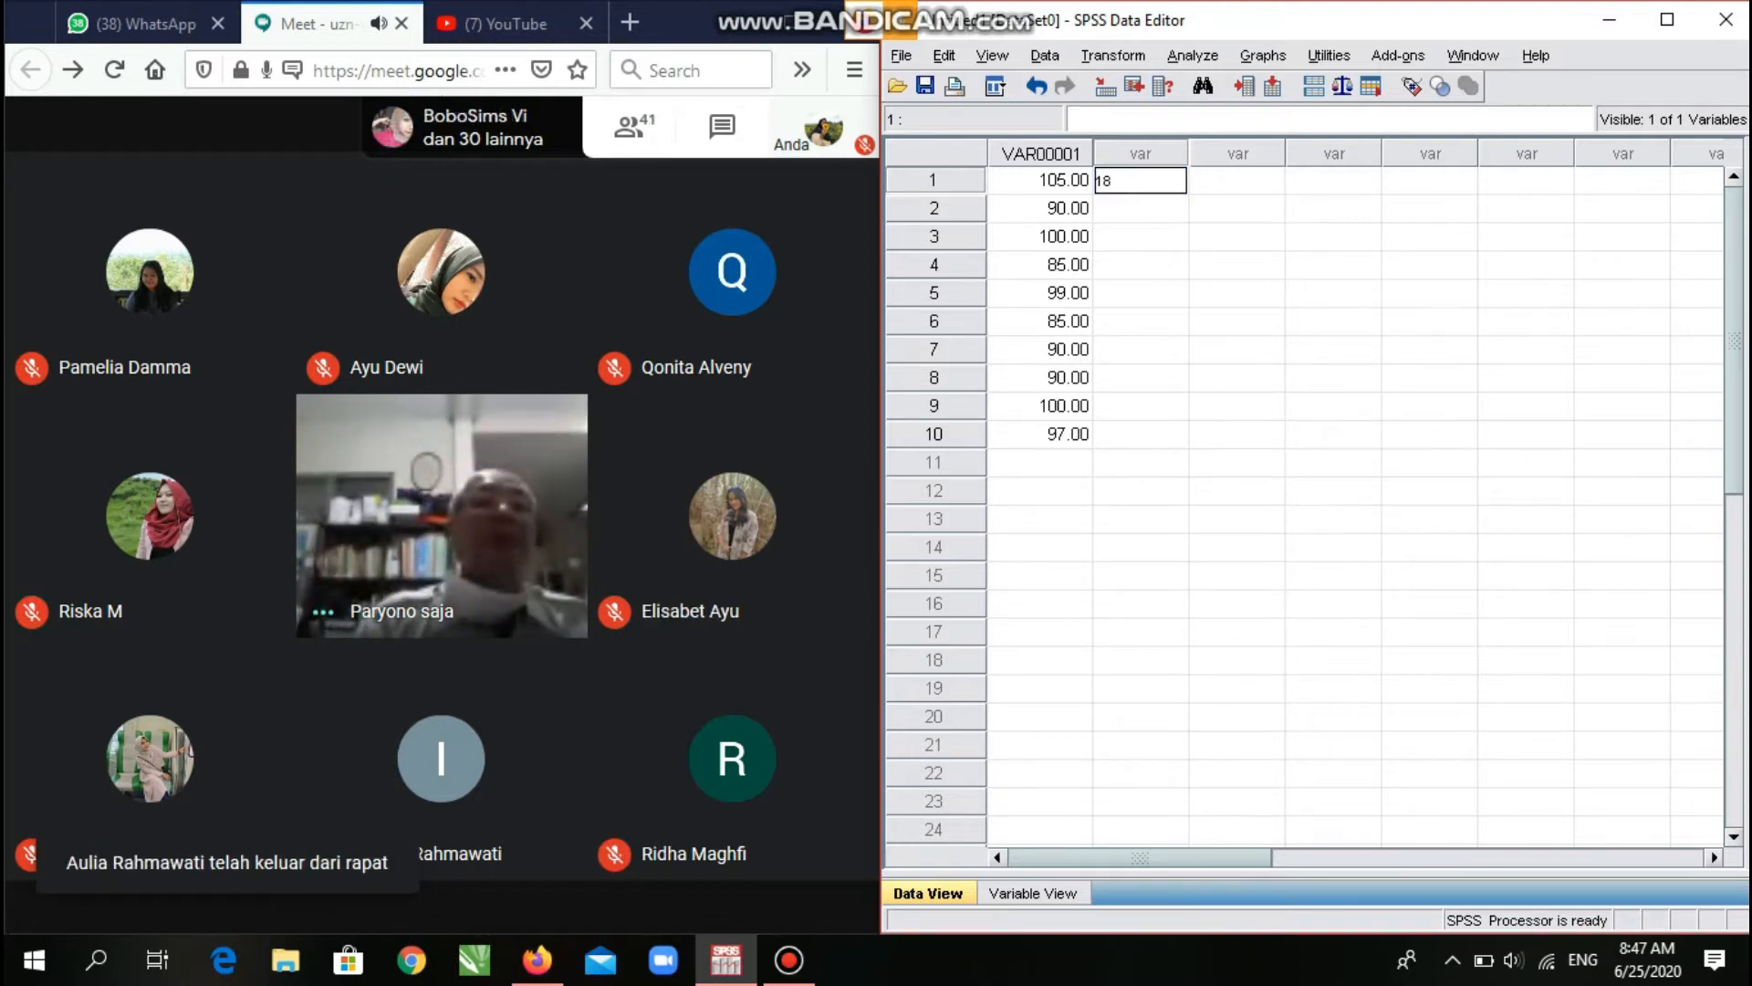
{"action": "key", "text": "Return"}
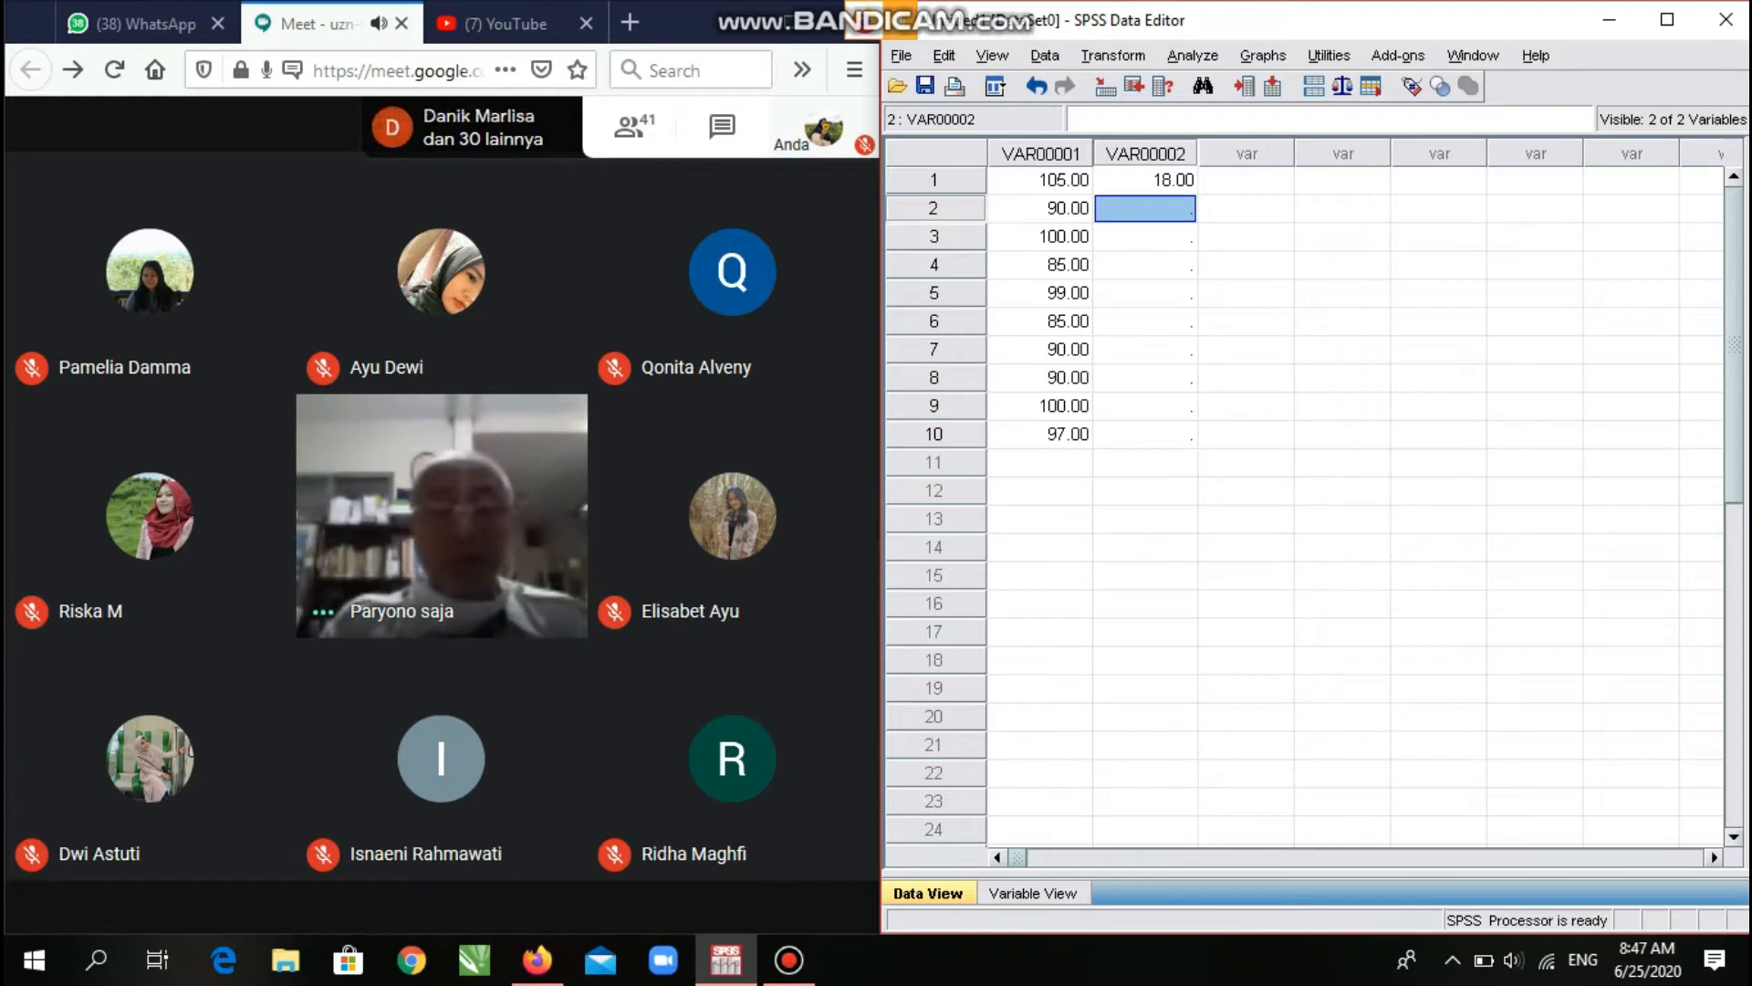
{"action": "type", "text": "14"}
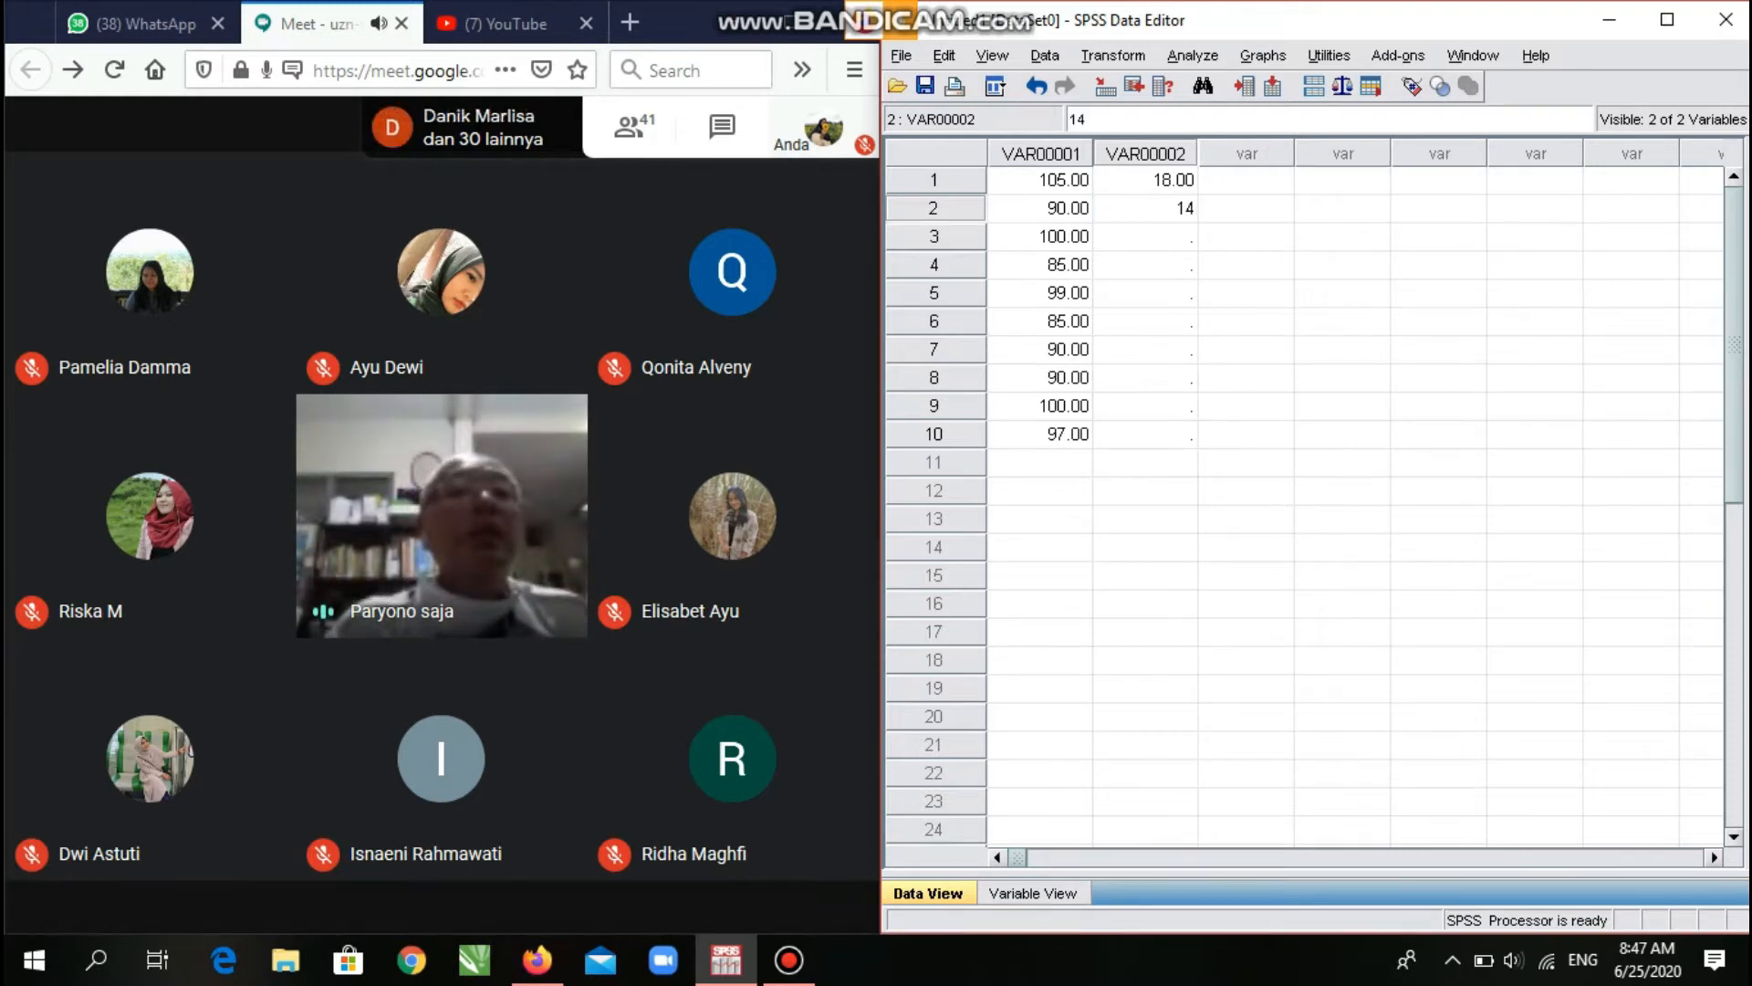
{"action": "key", "text": "Return"}
{"action": "type", "text": "16"}
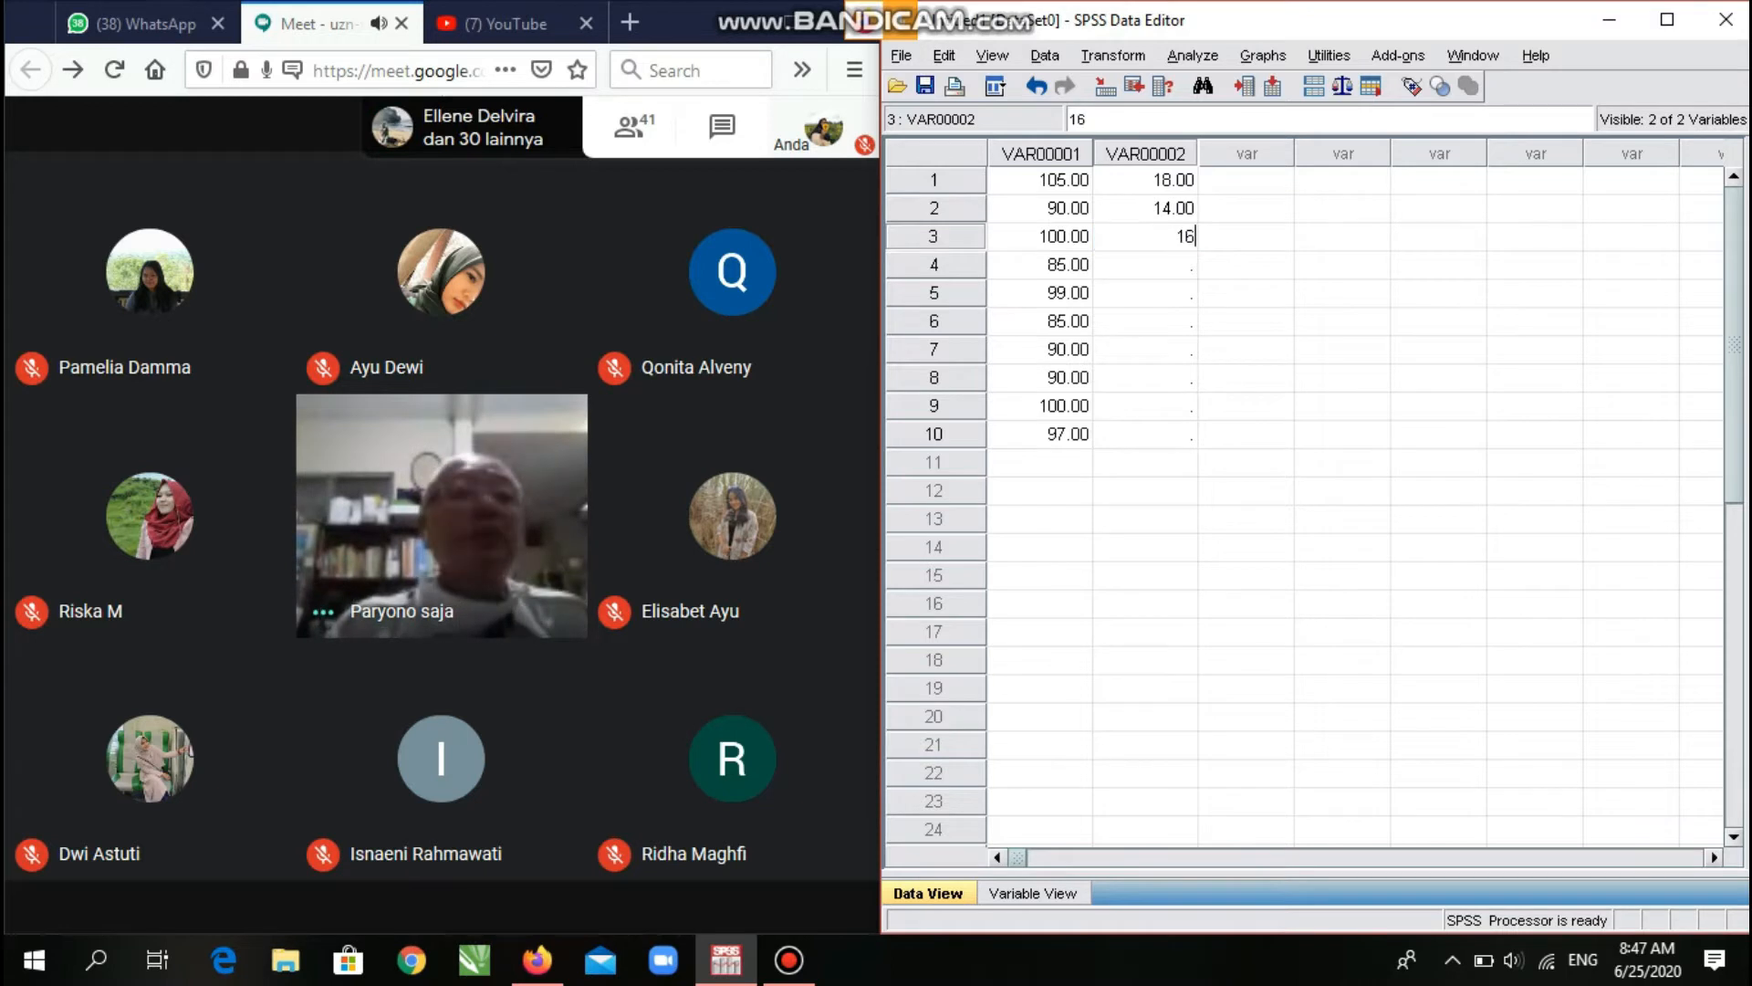
{"action": "key", "text": "Return"}
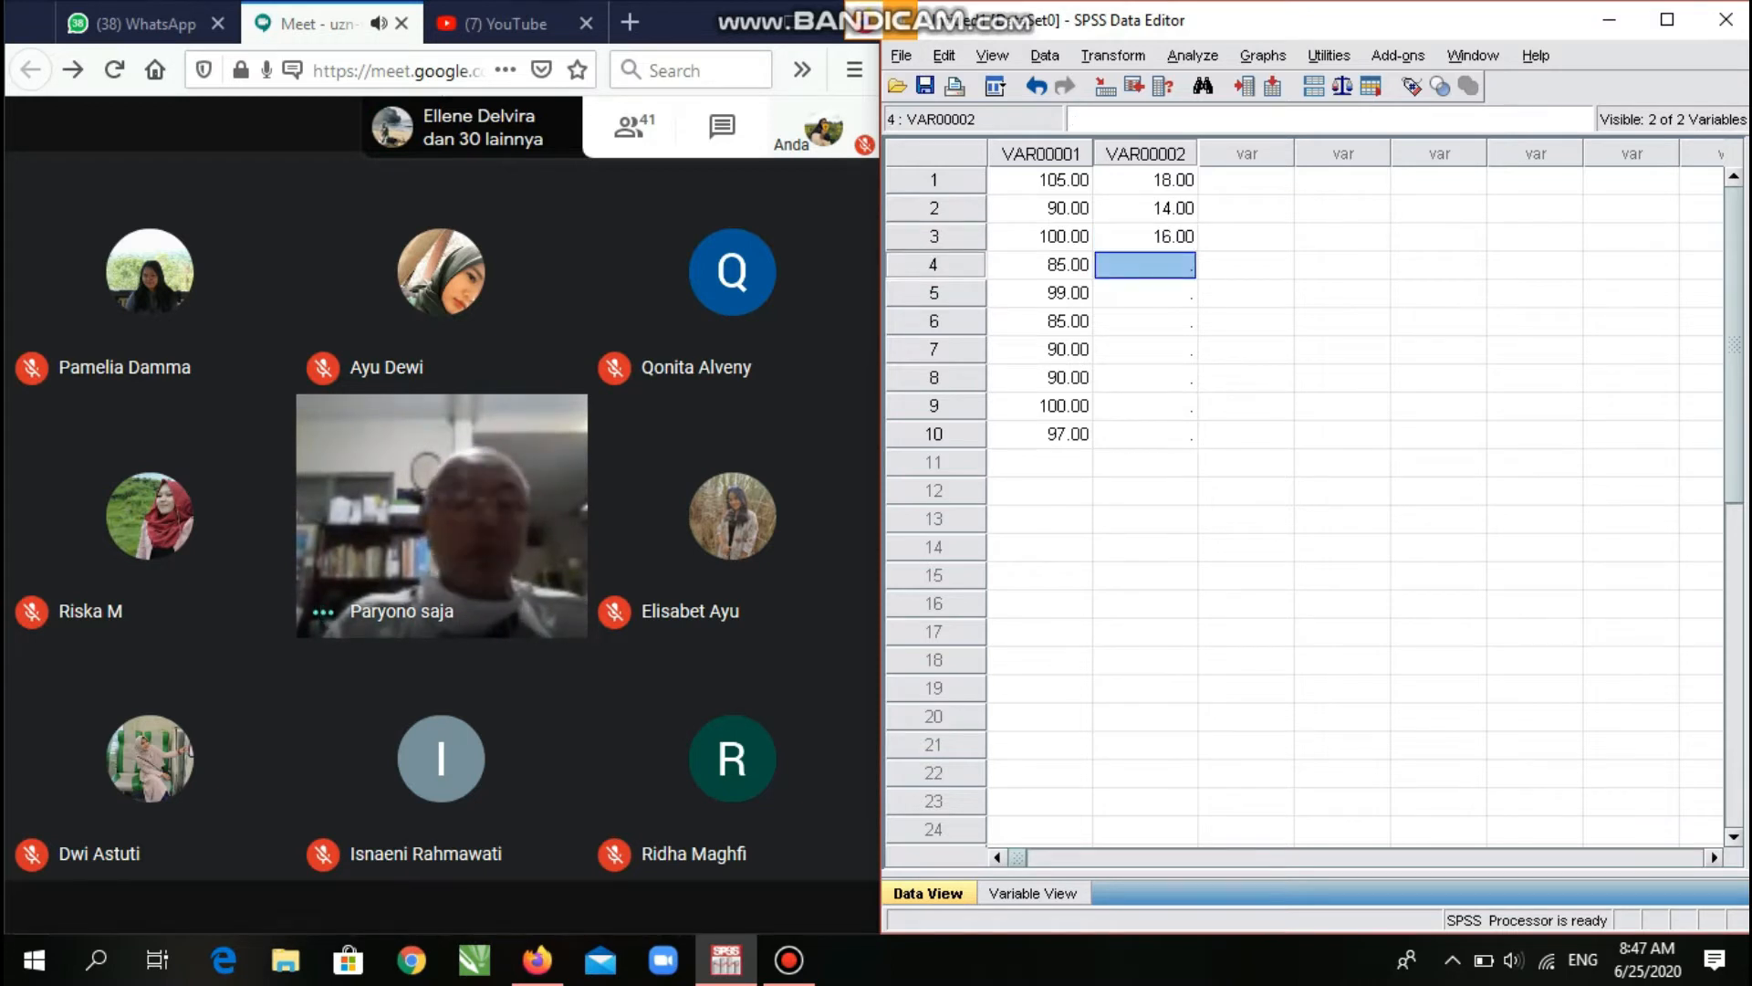
{"action": "type", "text": "13"}
{"action": "key", "text": "Return"}
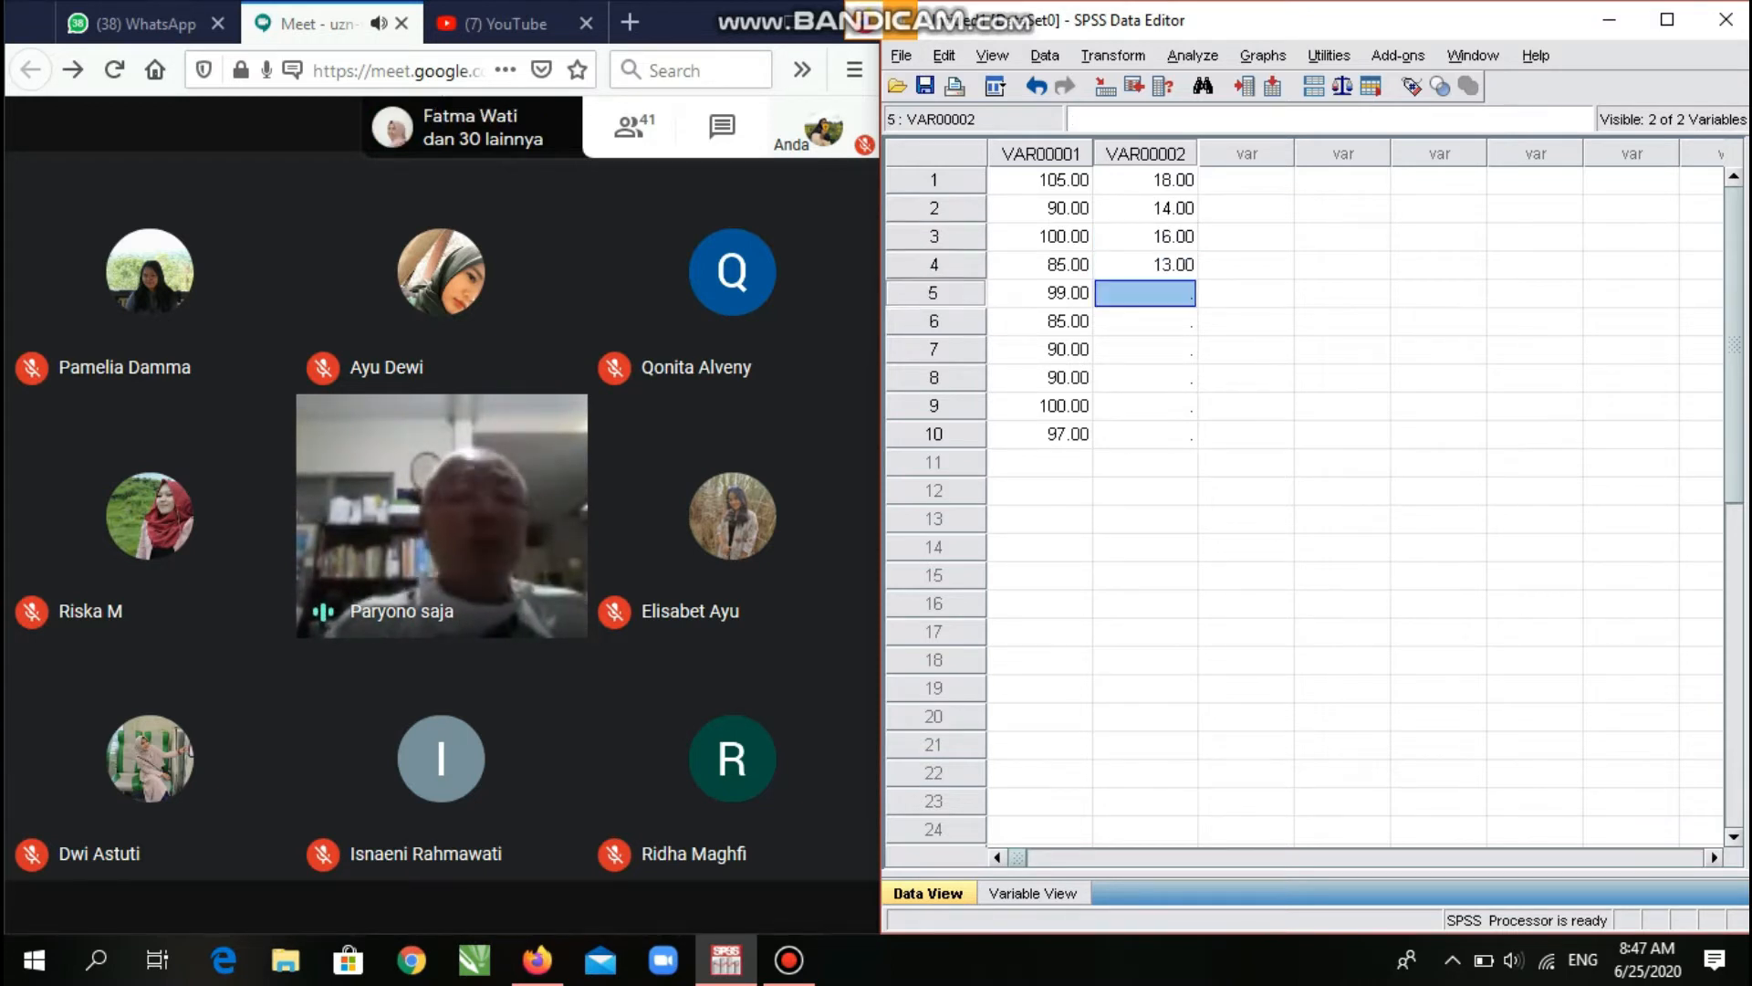
{"action": "type", "text": "15"}
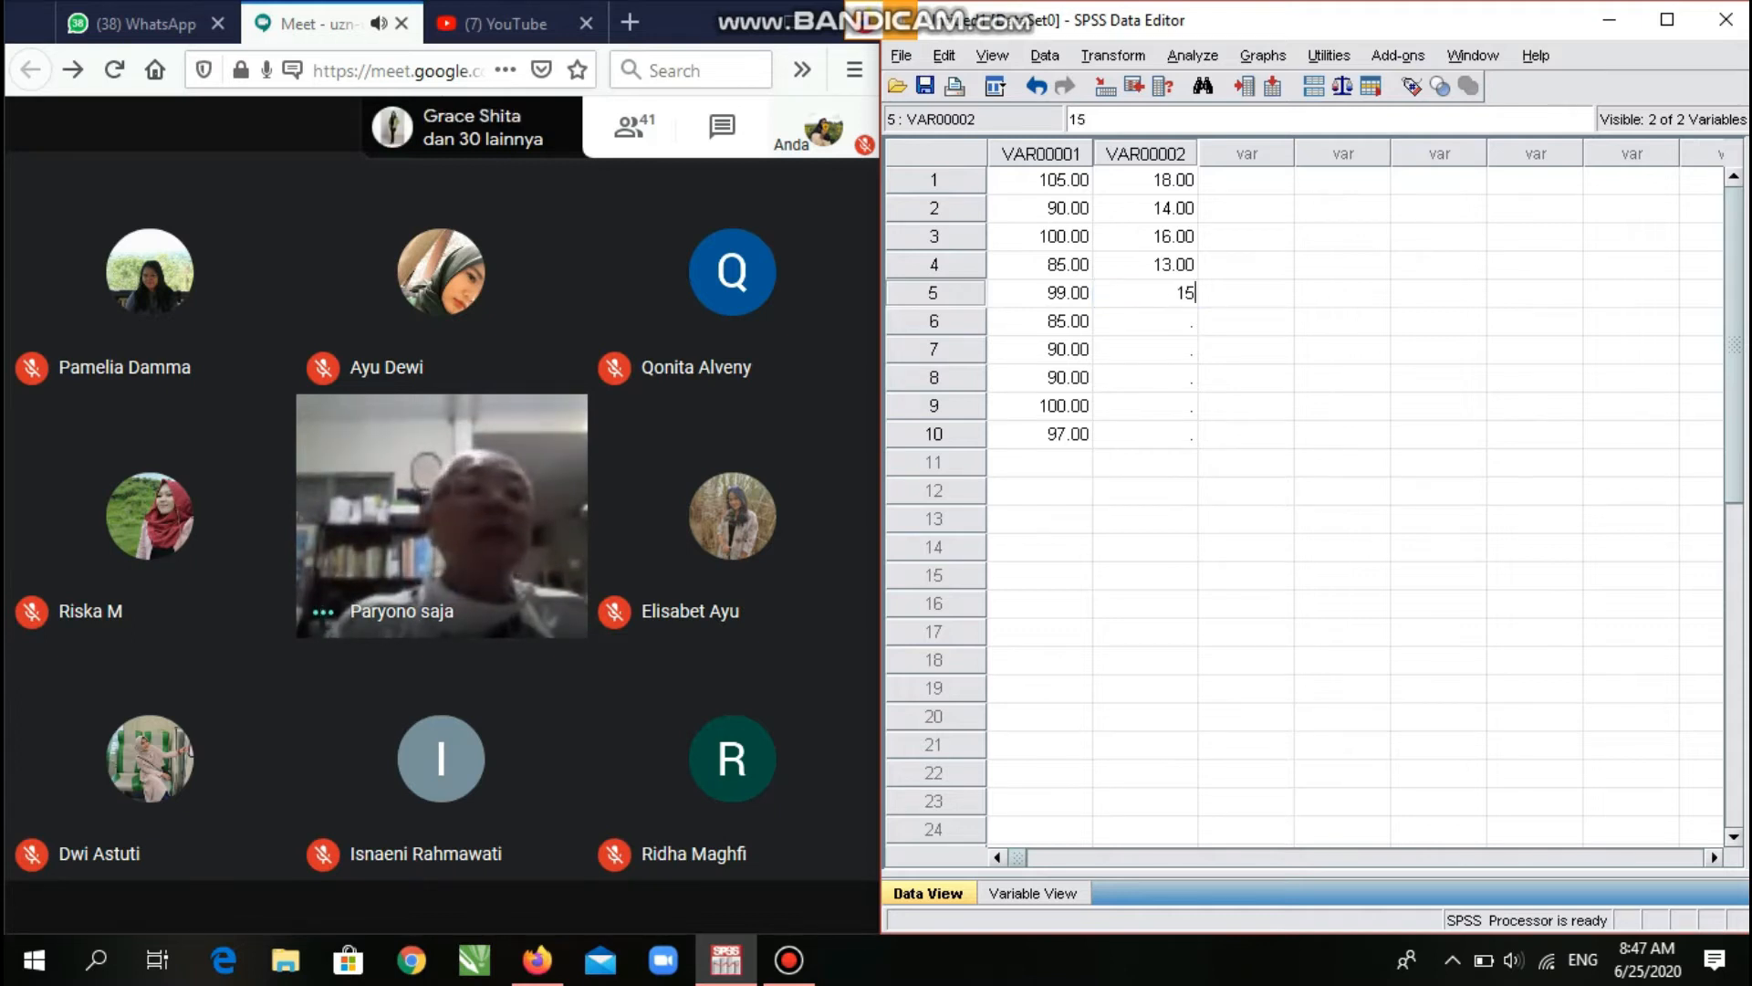
{"action": "key", "text": "Return"}
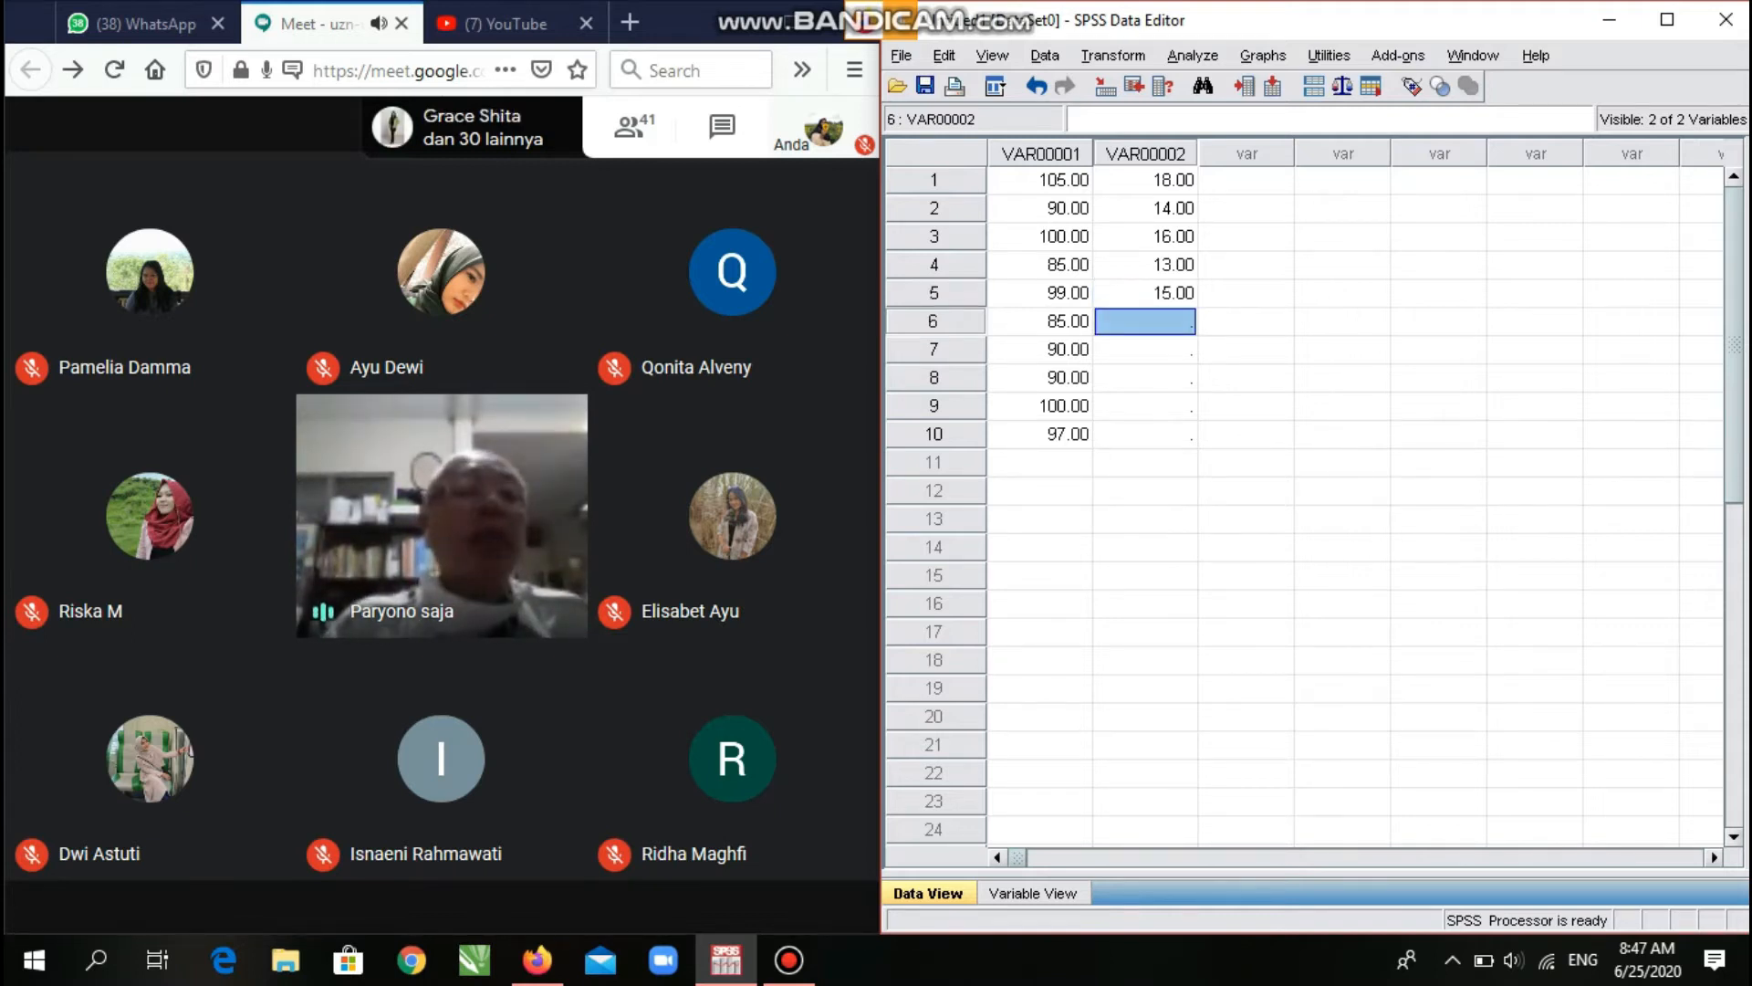
Fill rows 6 to 10 of the second data column with 16, 14, 15, 16 and 16.
{"action": "type", "text": "16"}
{"action": "key", "text": "Return"}
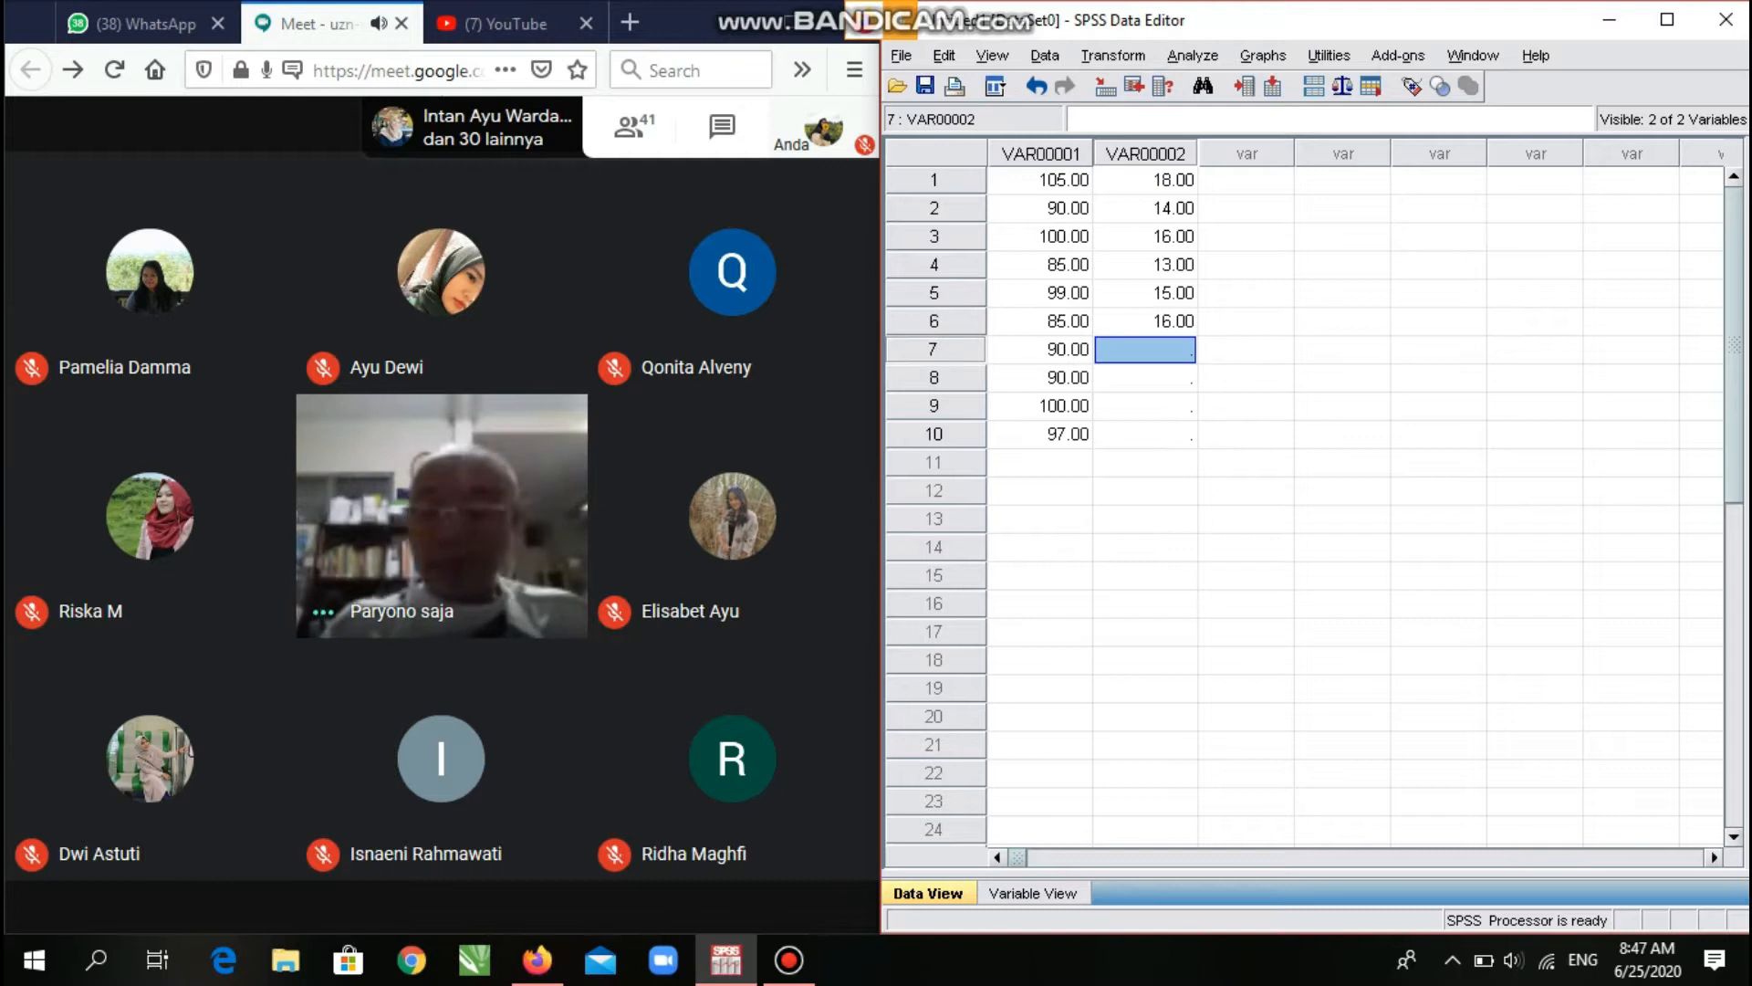
{"action": "type", "text": "14"}
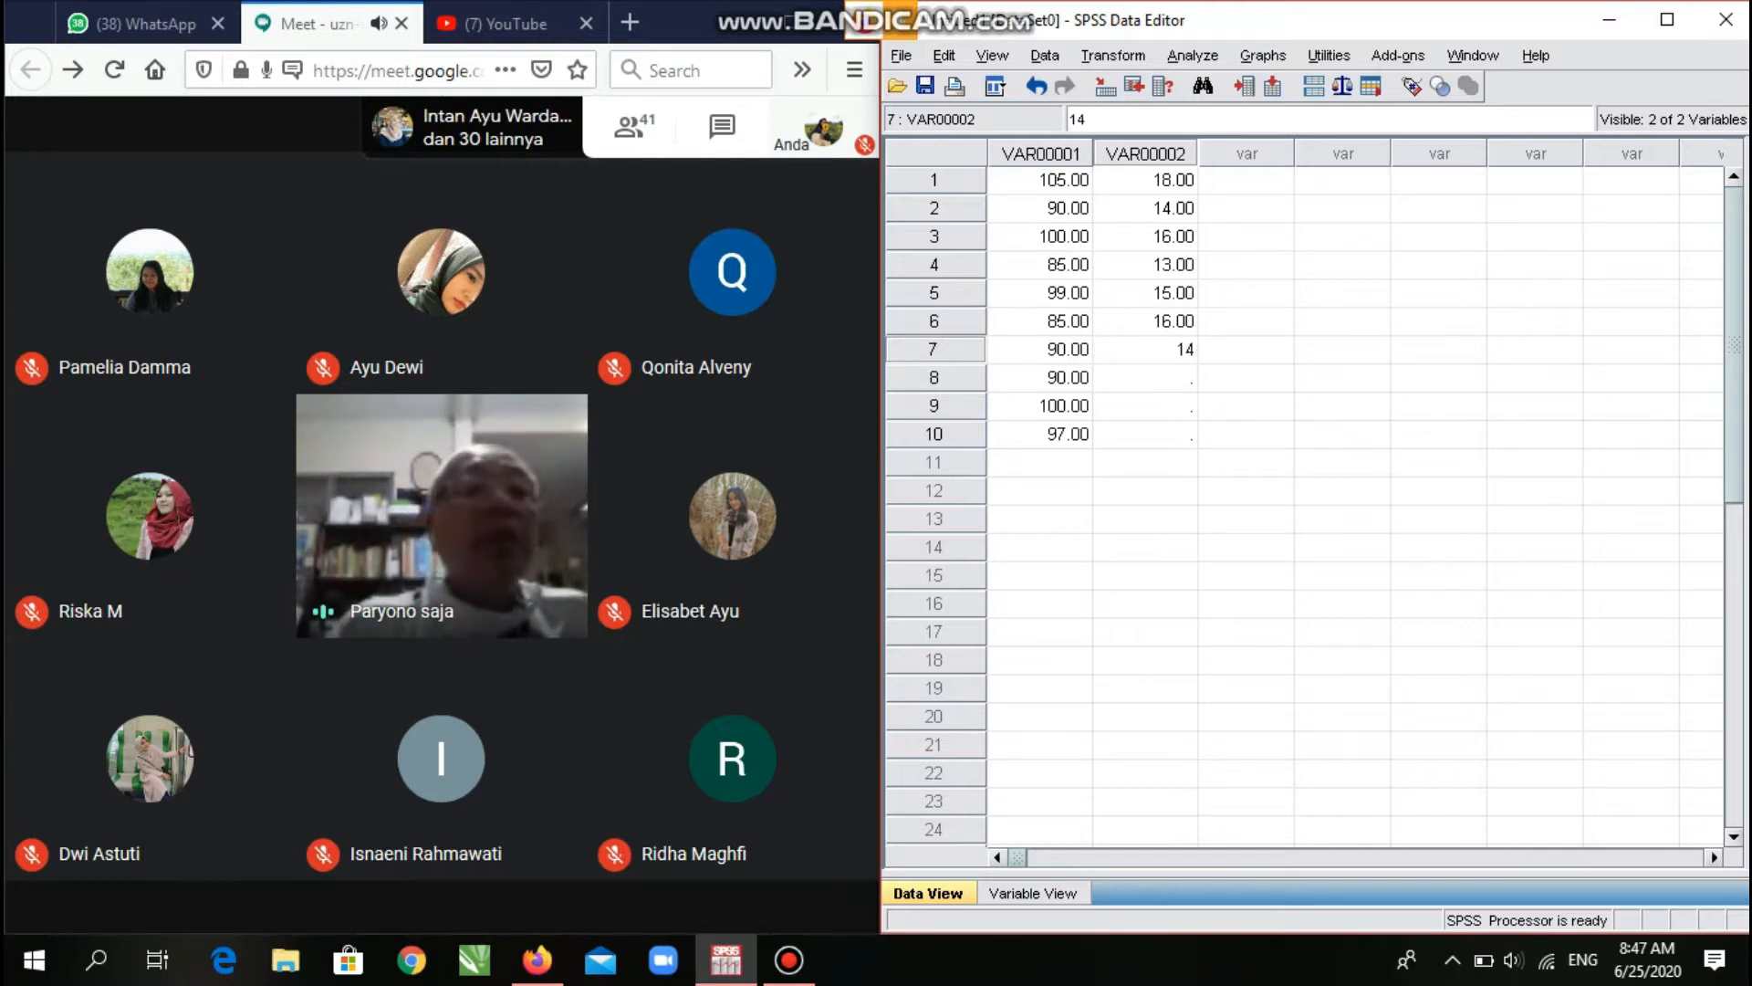
{"action": "key", "text": "Return"}
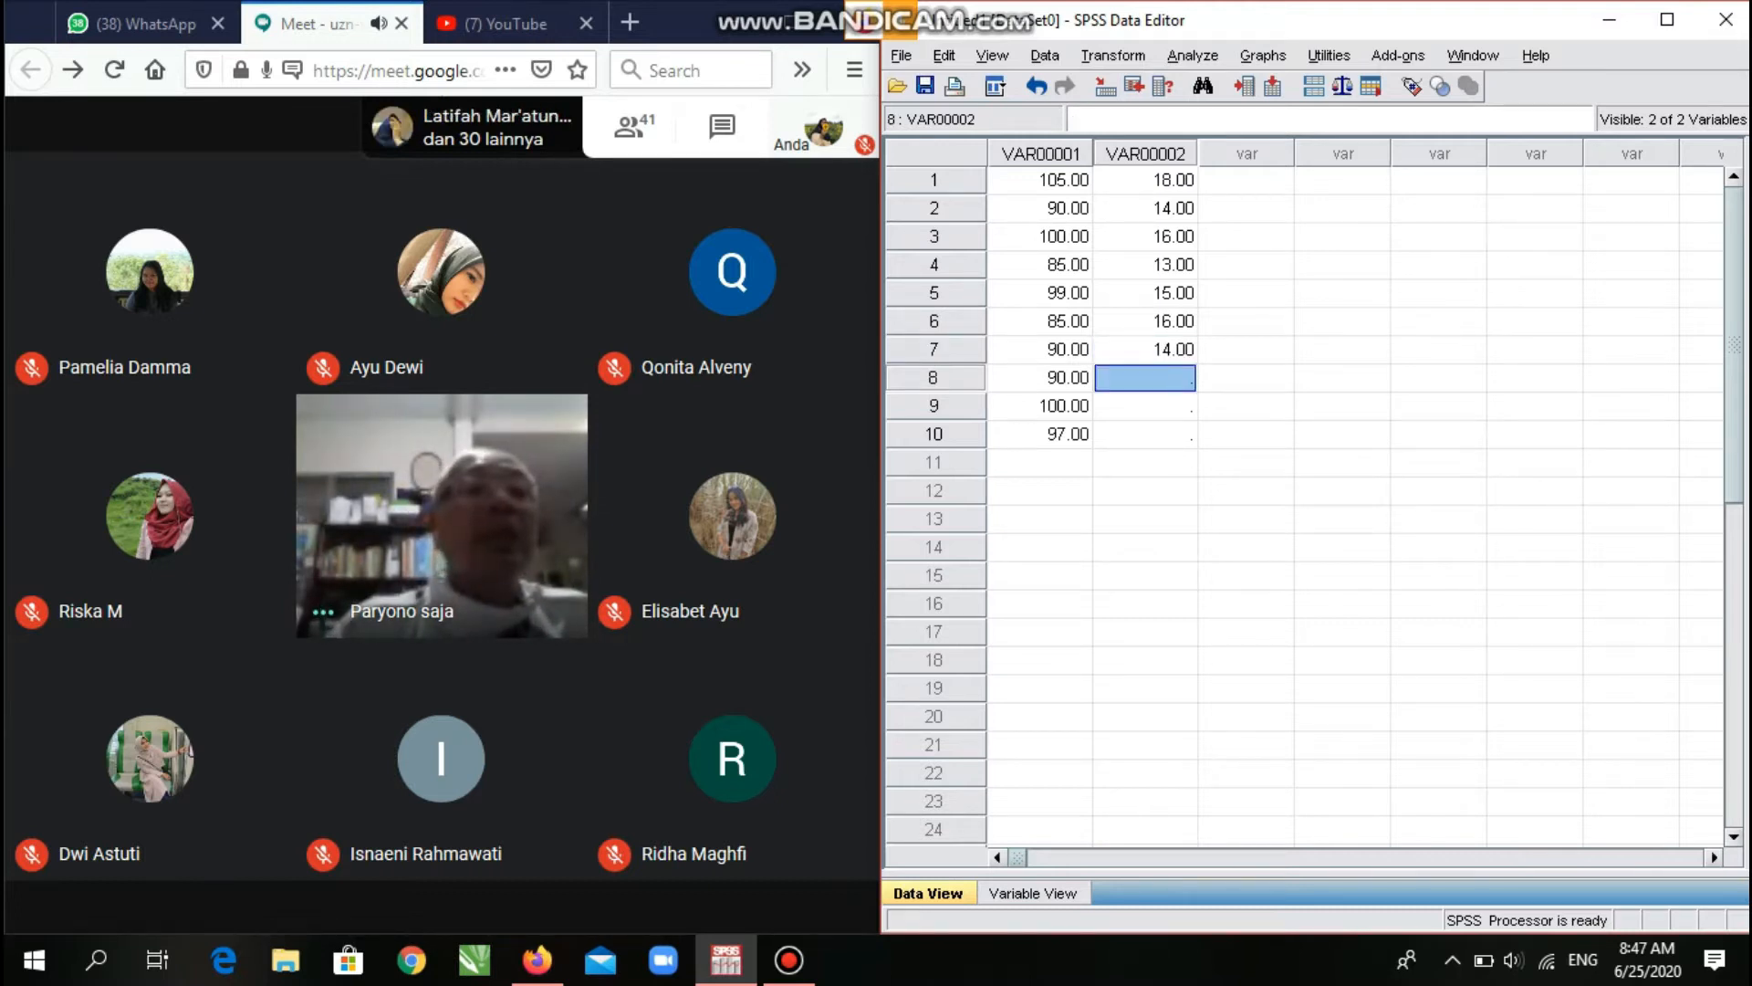
{"action": "type", "text": "15"}
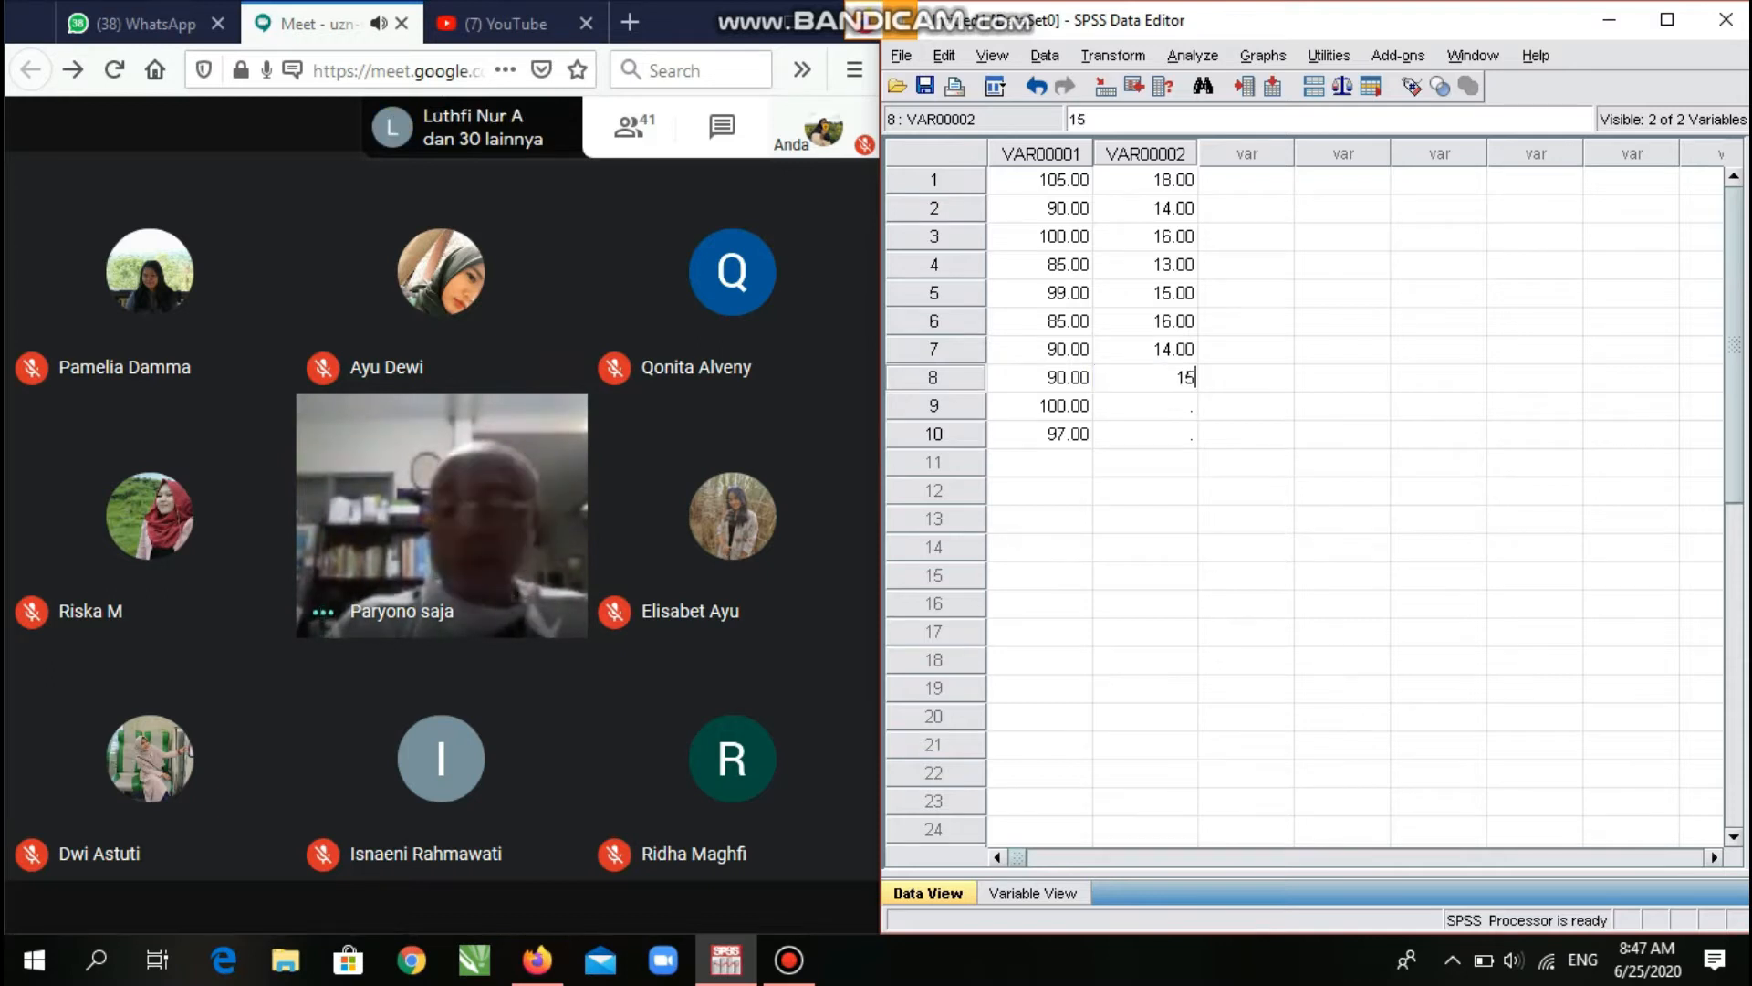
{"action": "key", "text": "Return"}
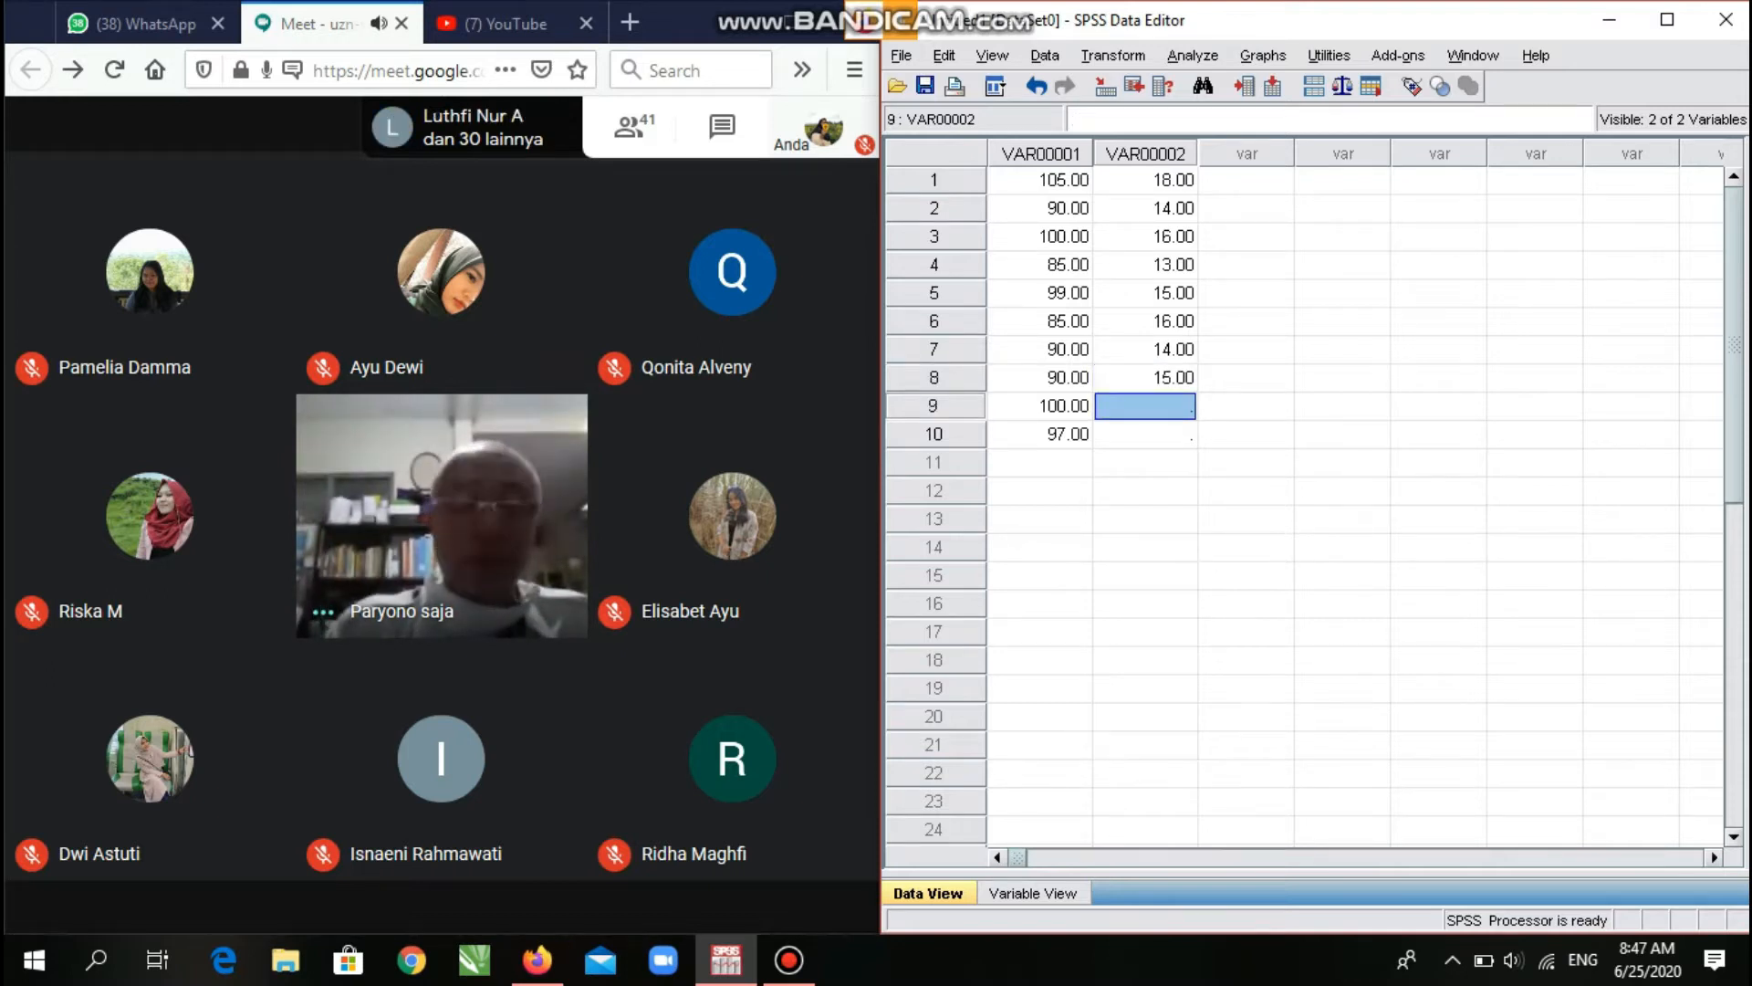
{"action": "type", "text": "16"}
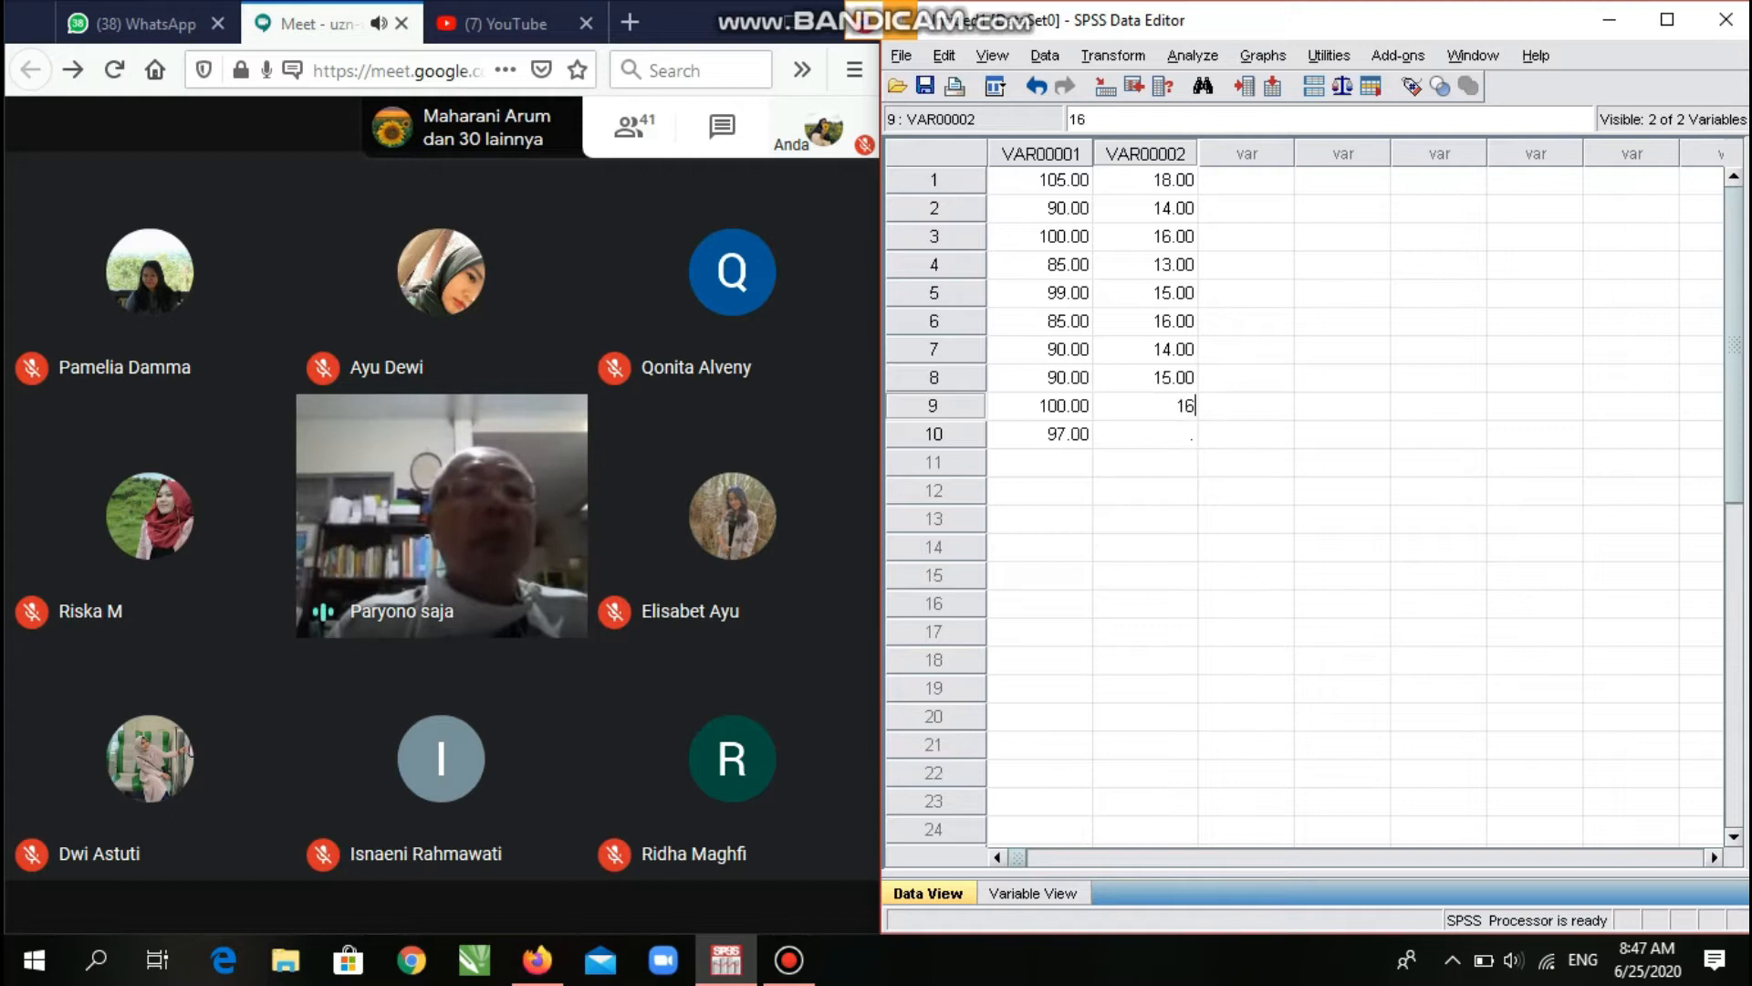
{"action": "key", "text": "Return"}
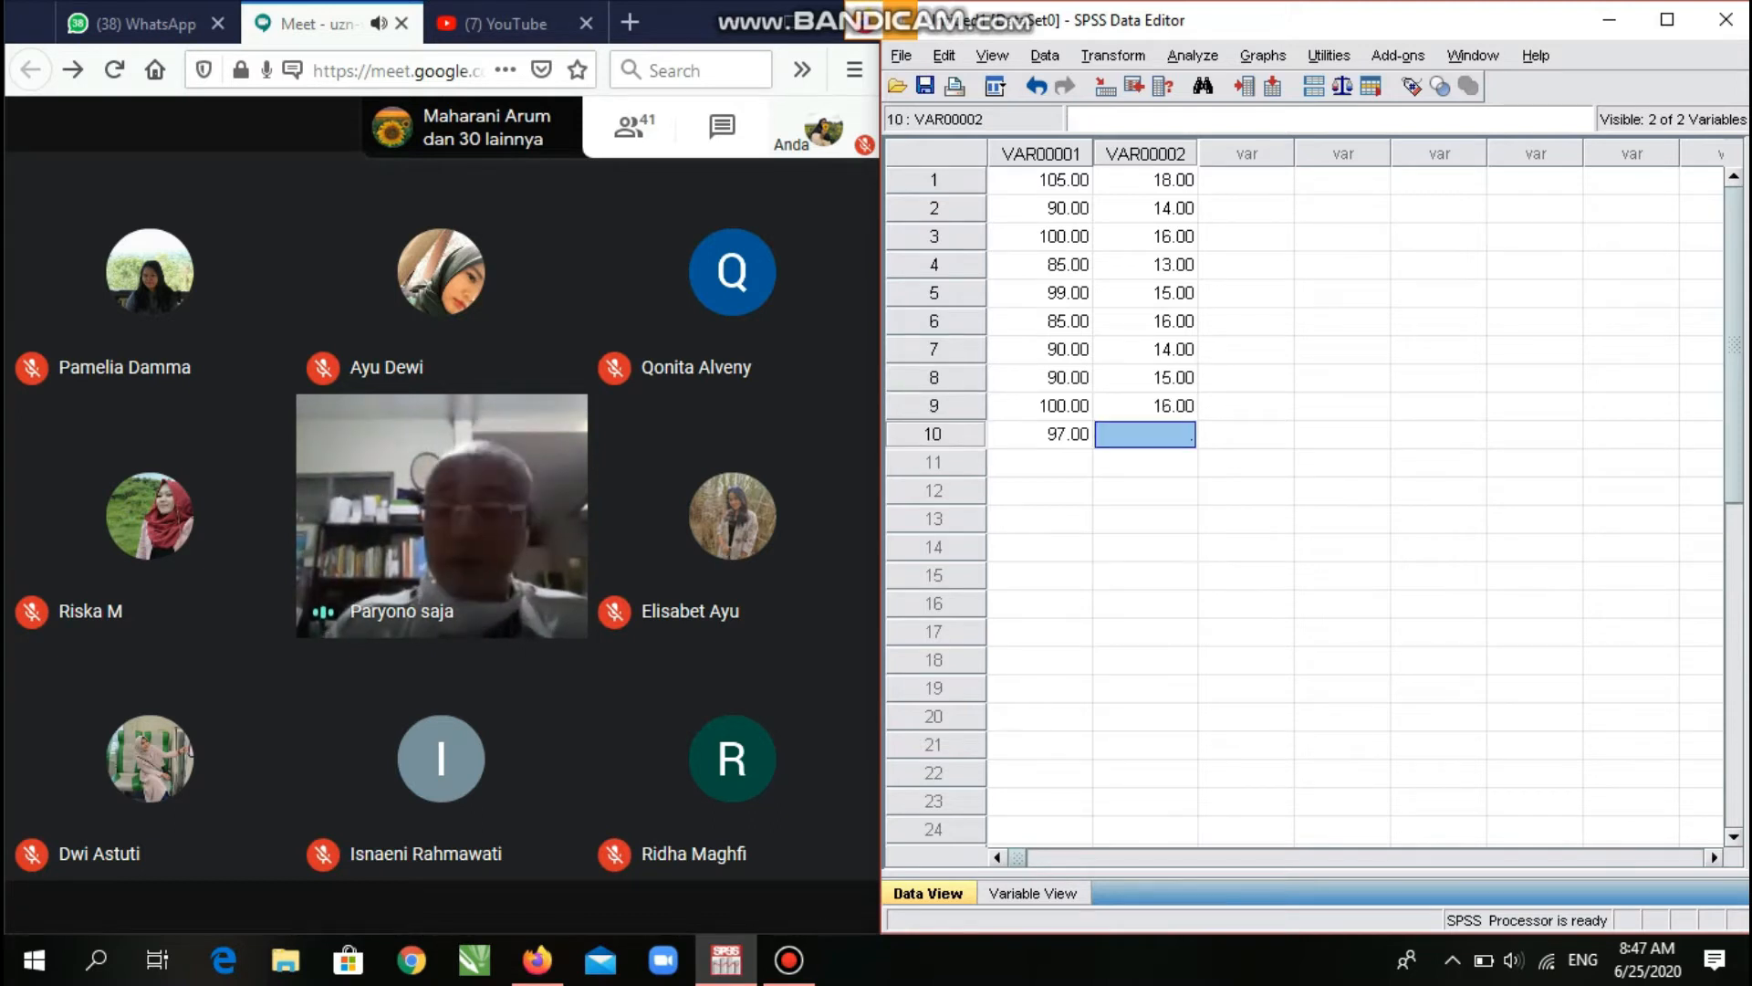
{"action": "type", "text": "16"}
{"action": "left_click", "coordinate": [1245, 433]}
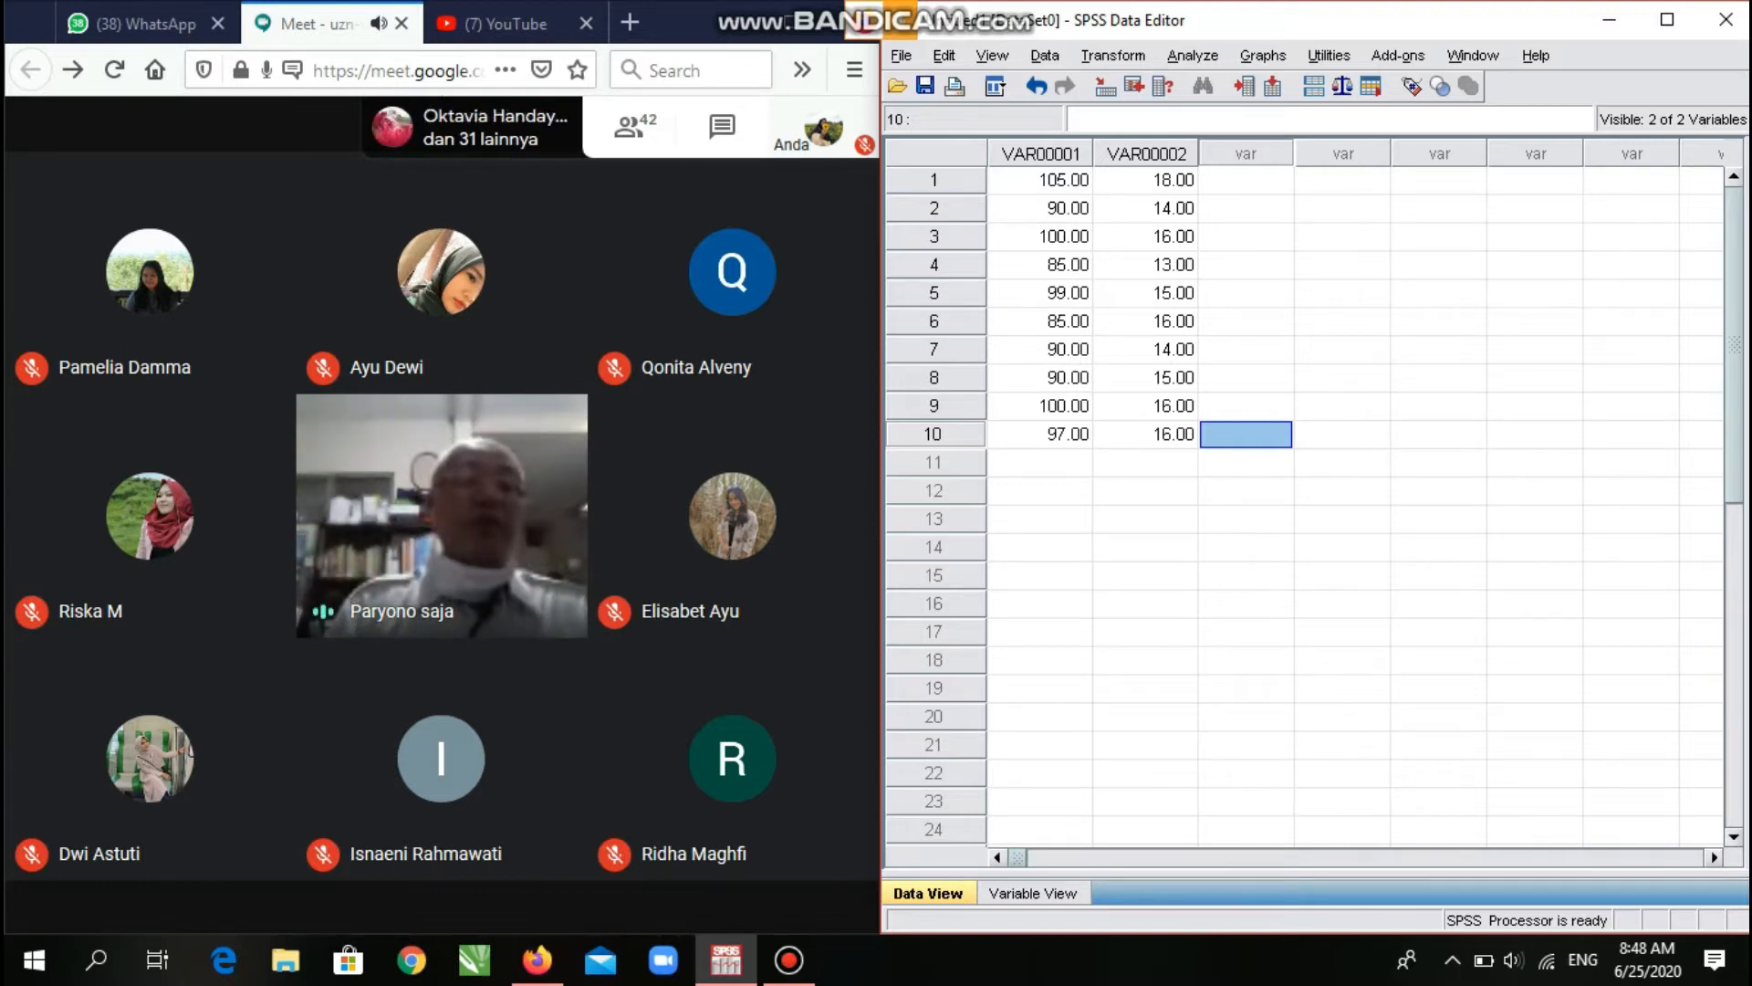
Switch to the variable definitions and rename the first variable as TBBALITA.
{"action": "key", "text": "ctrl+t"}
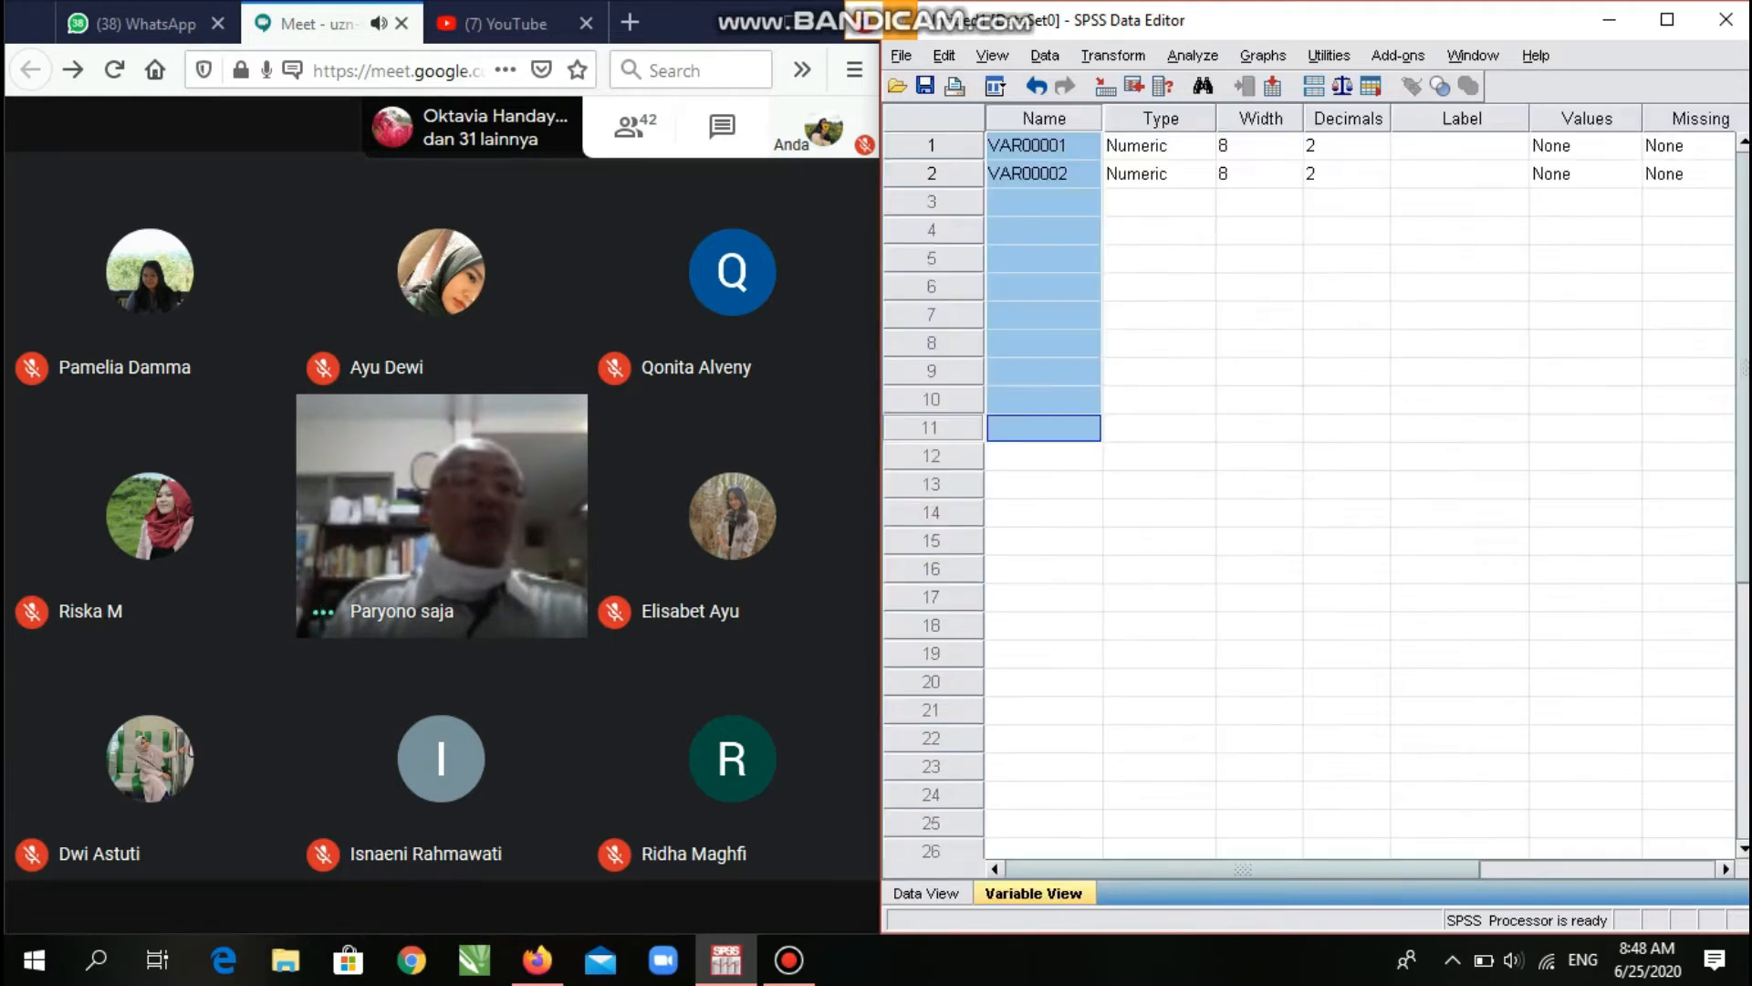
{"action": "left_click", "coordinate": [1147, 201]}
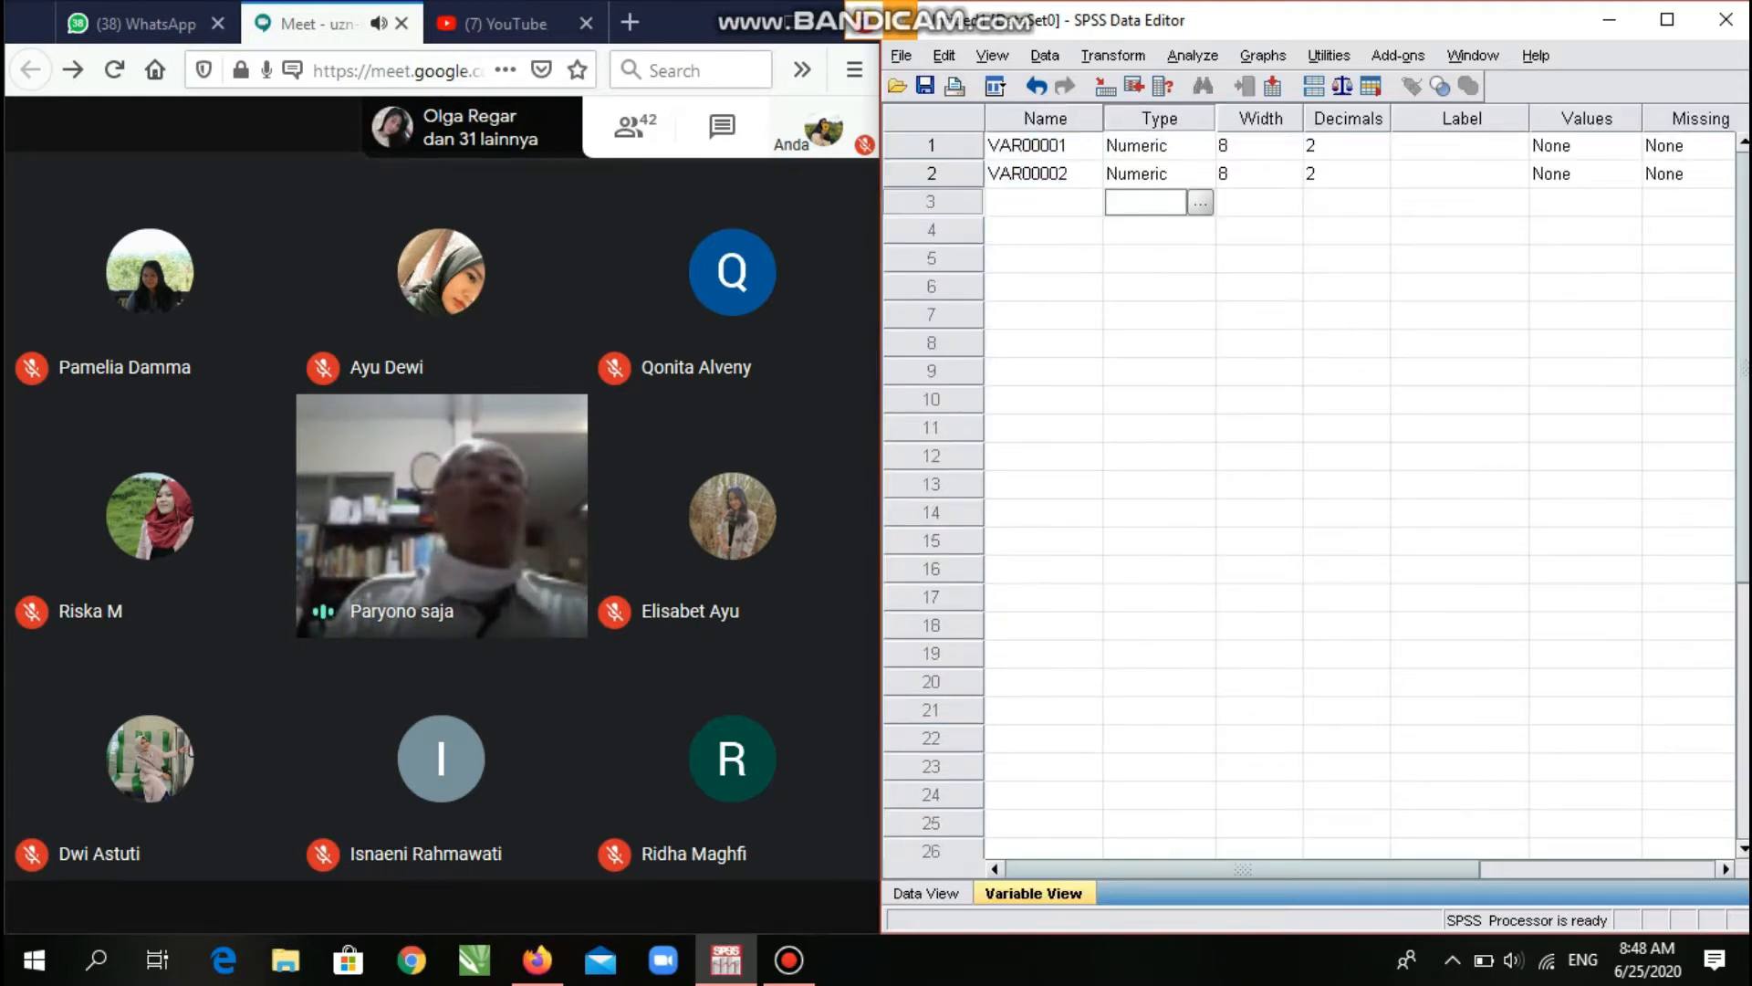
{"action": "left_click", "coordinate": [1043, 146]}
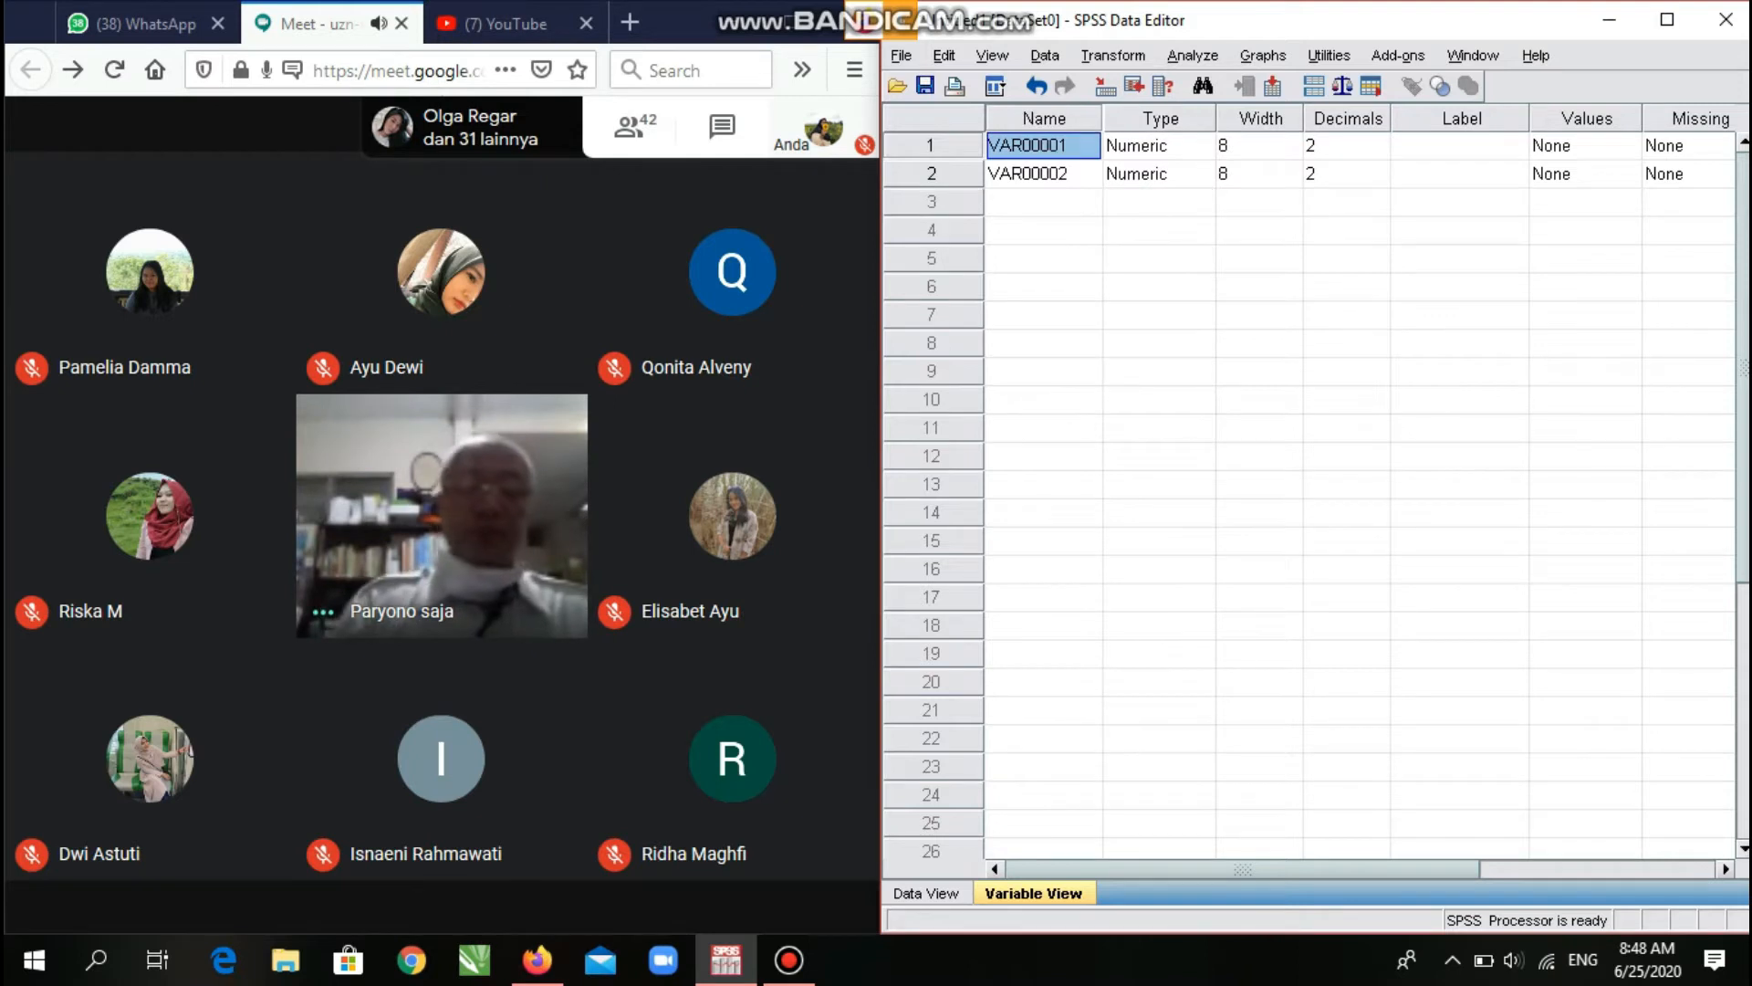
{"action": "type", "text": "TIN"}
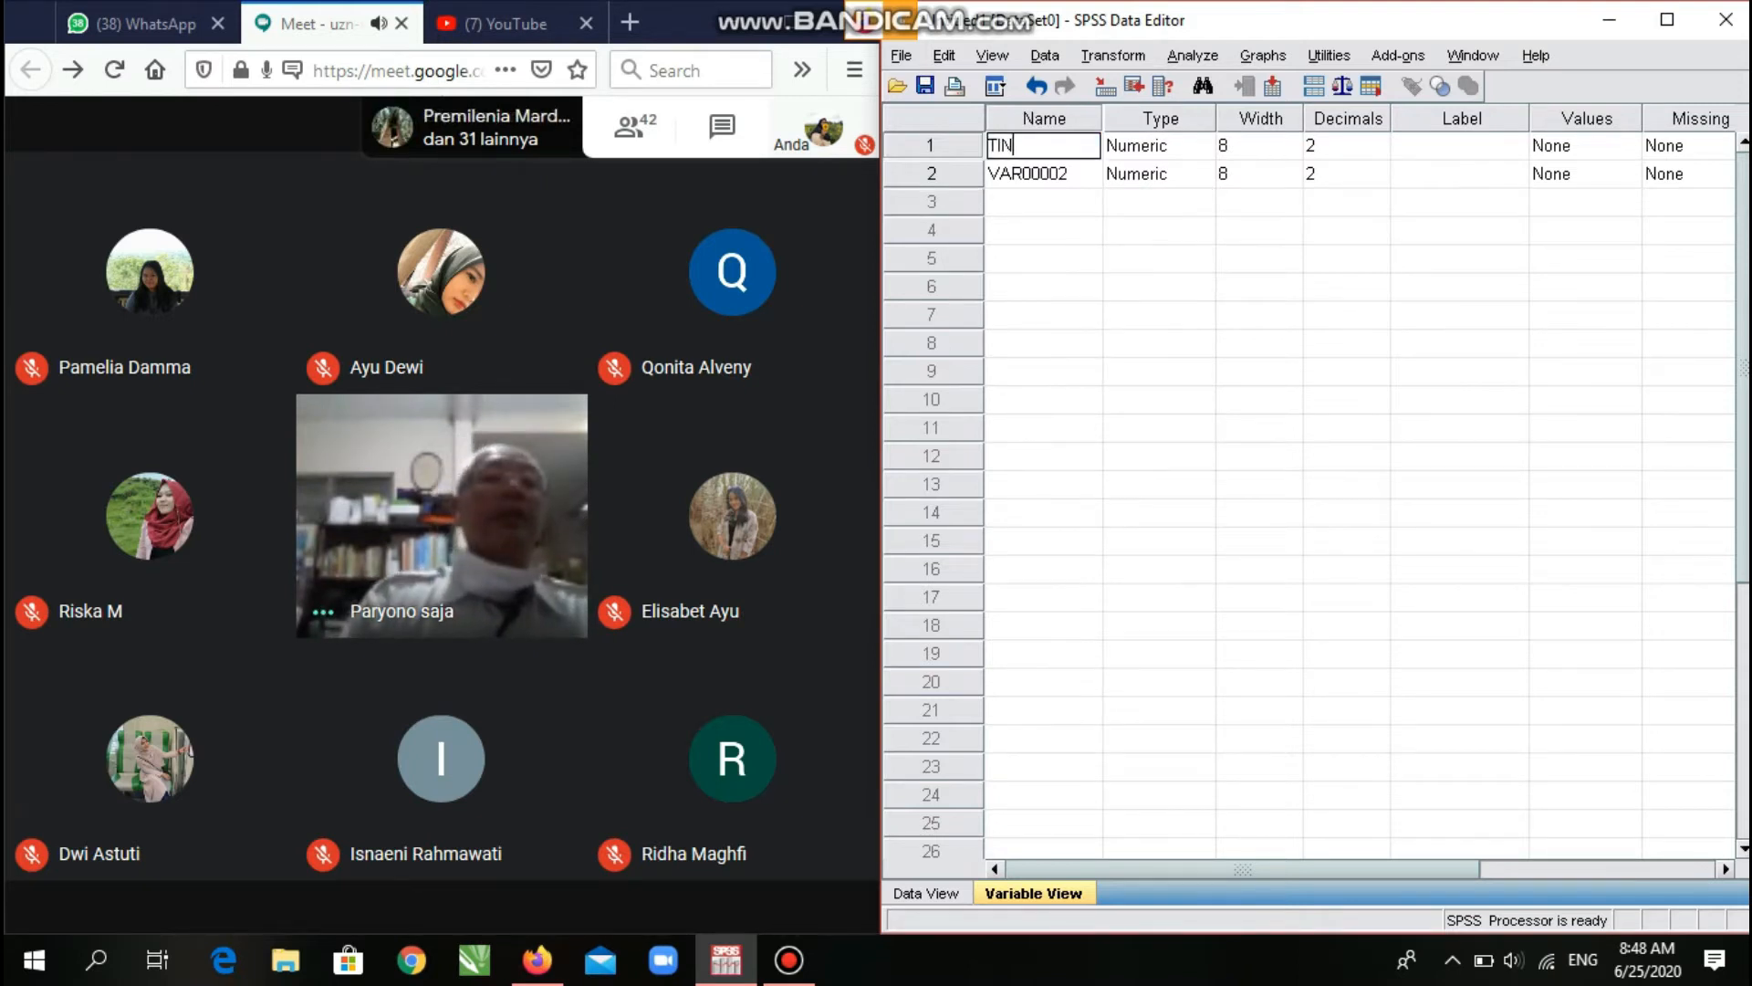
{"action": "type", "text": "GGIBADAN"}
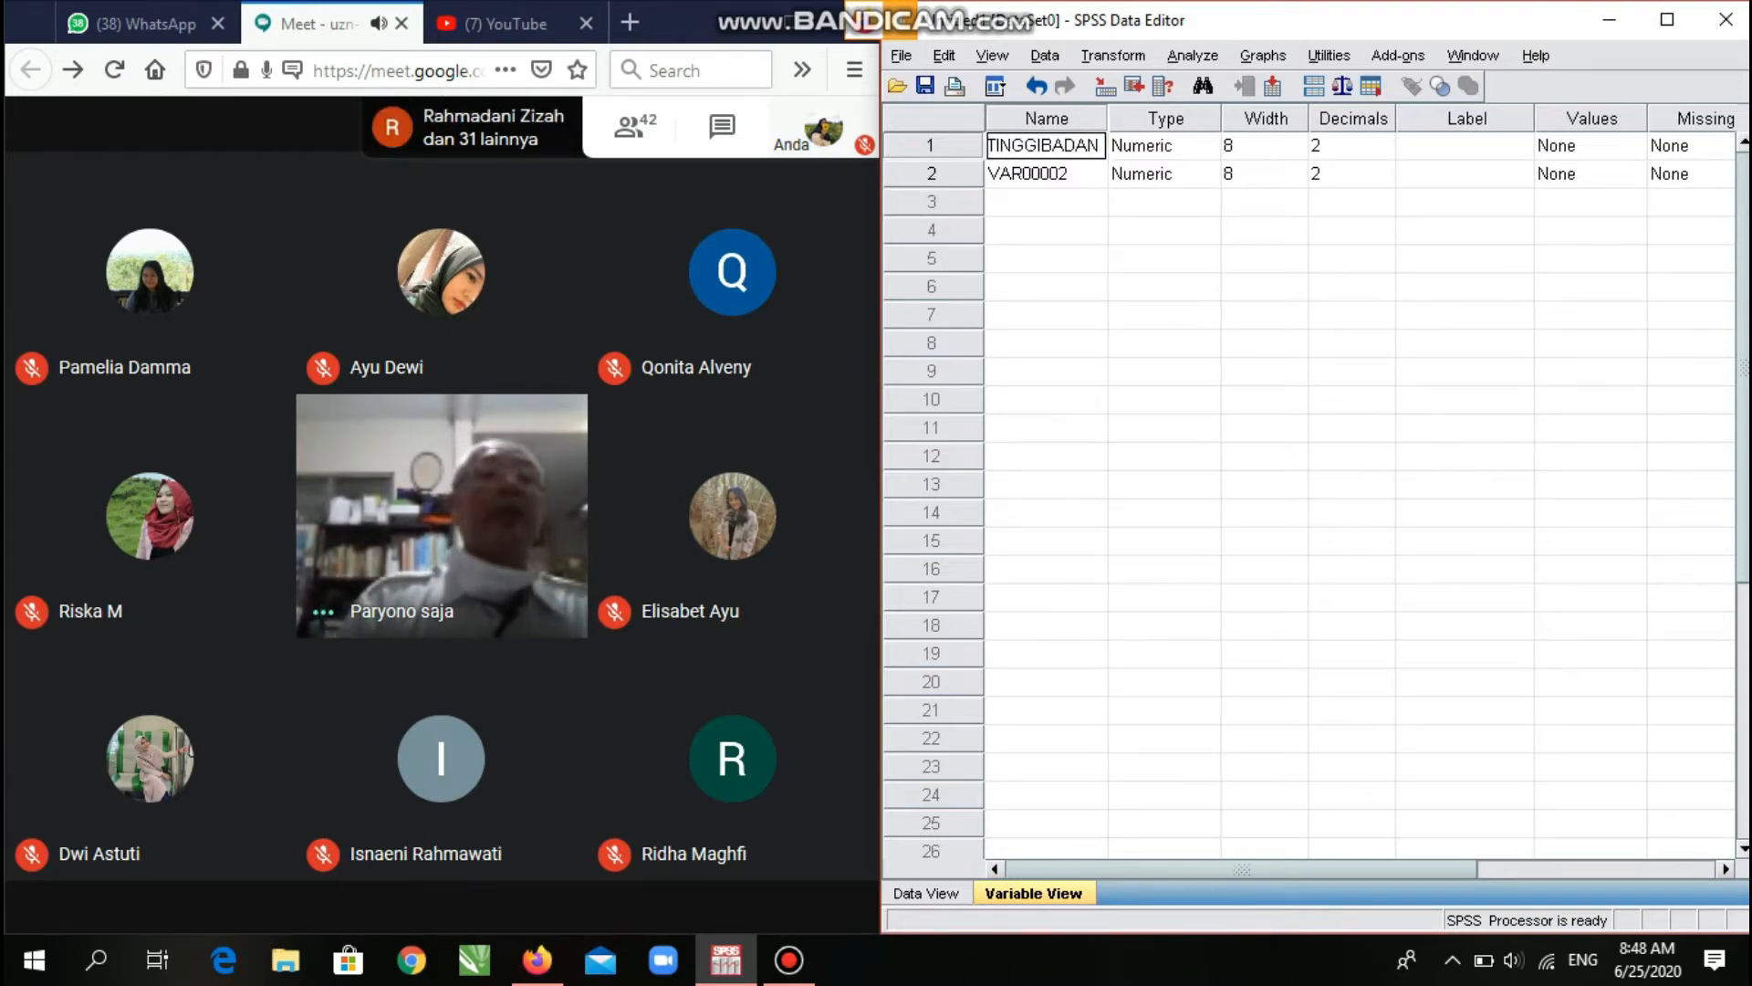
{"action": "key", "text": "BackSpace"}
{"action": "key", "text": "BackSpace"}
{"action": "key", "text": "BackSpace"}
{"action": "key", "text": "BackSpace"}
{"action": "key", "text": "BackSpace"}
{"action": "key", "text": "BackSpace"}
{"action": "key", "text": "BackSpace"}
{"action": "key", "text": "BackSpace"}
{"action": "key", "text": "BackSpace"}
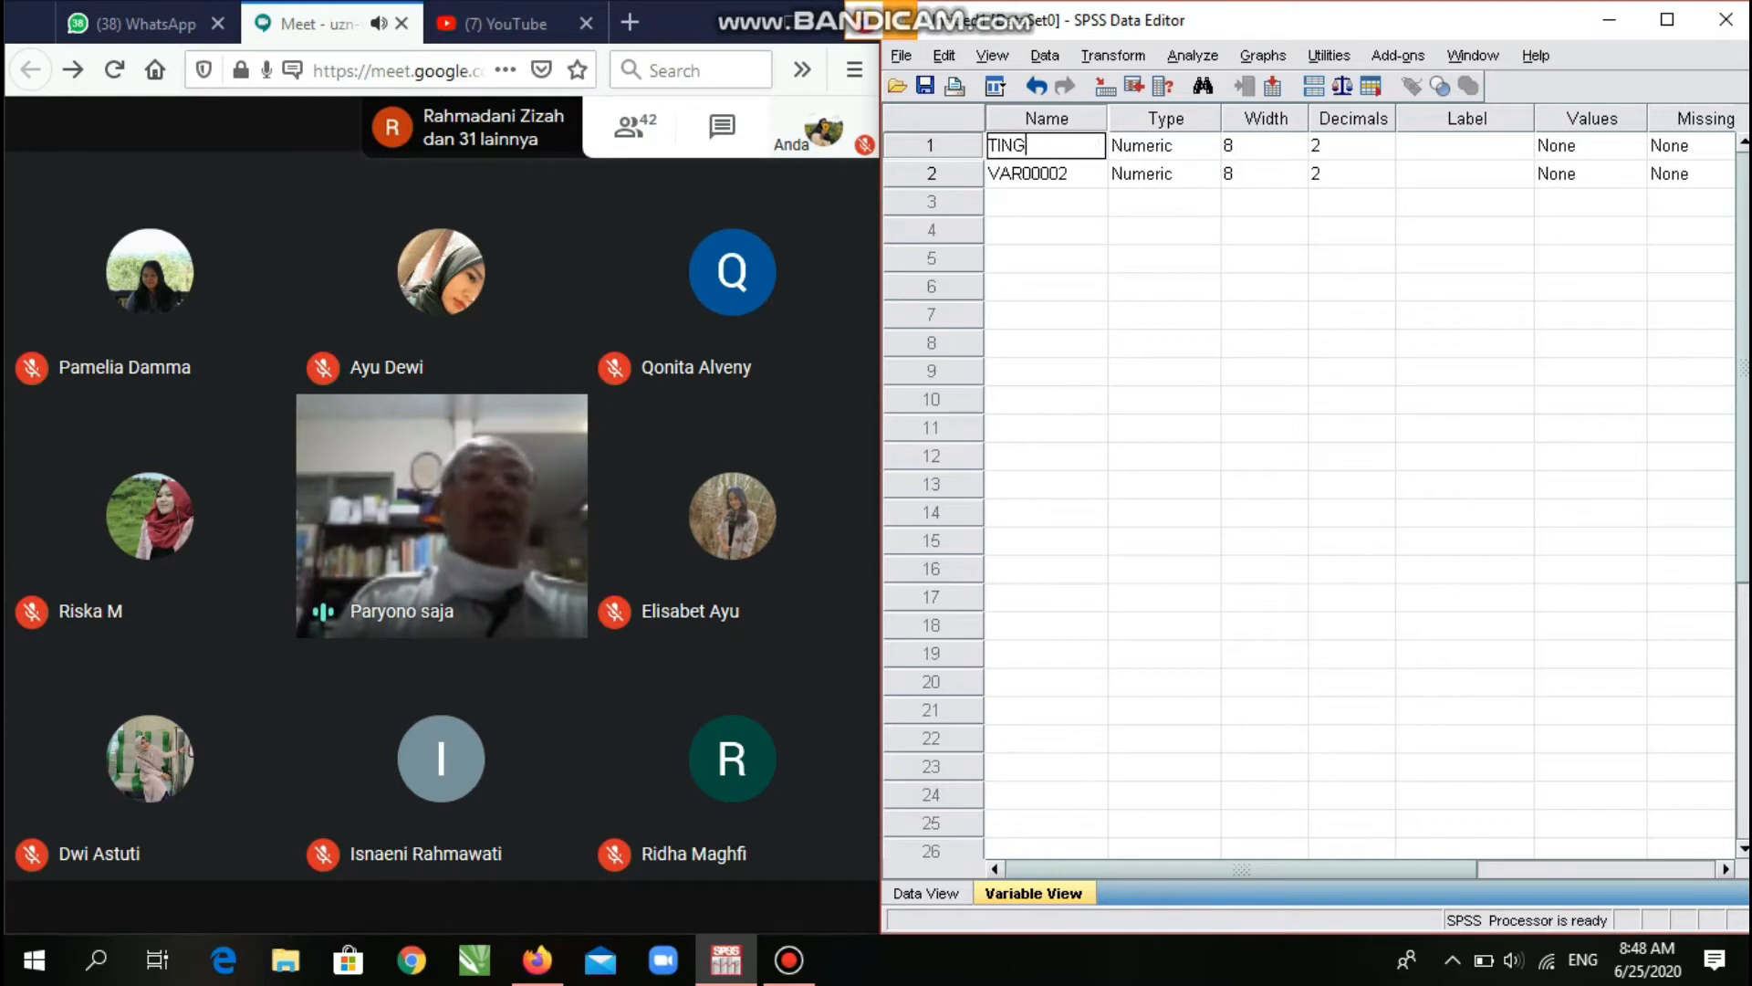
{"action": "key", "text": "BackSpace"}
{"action": "type", "text": "BBALITA"}
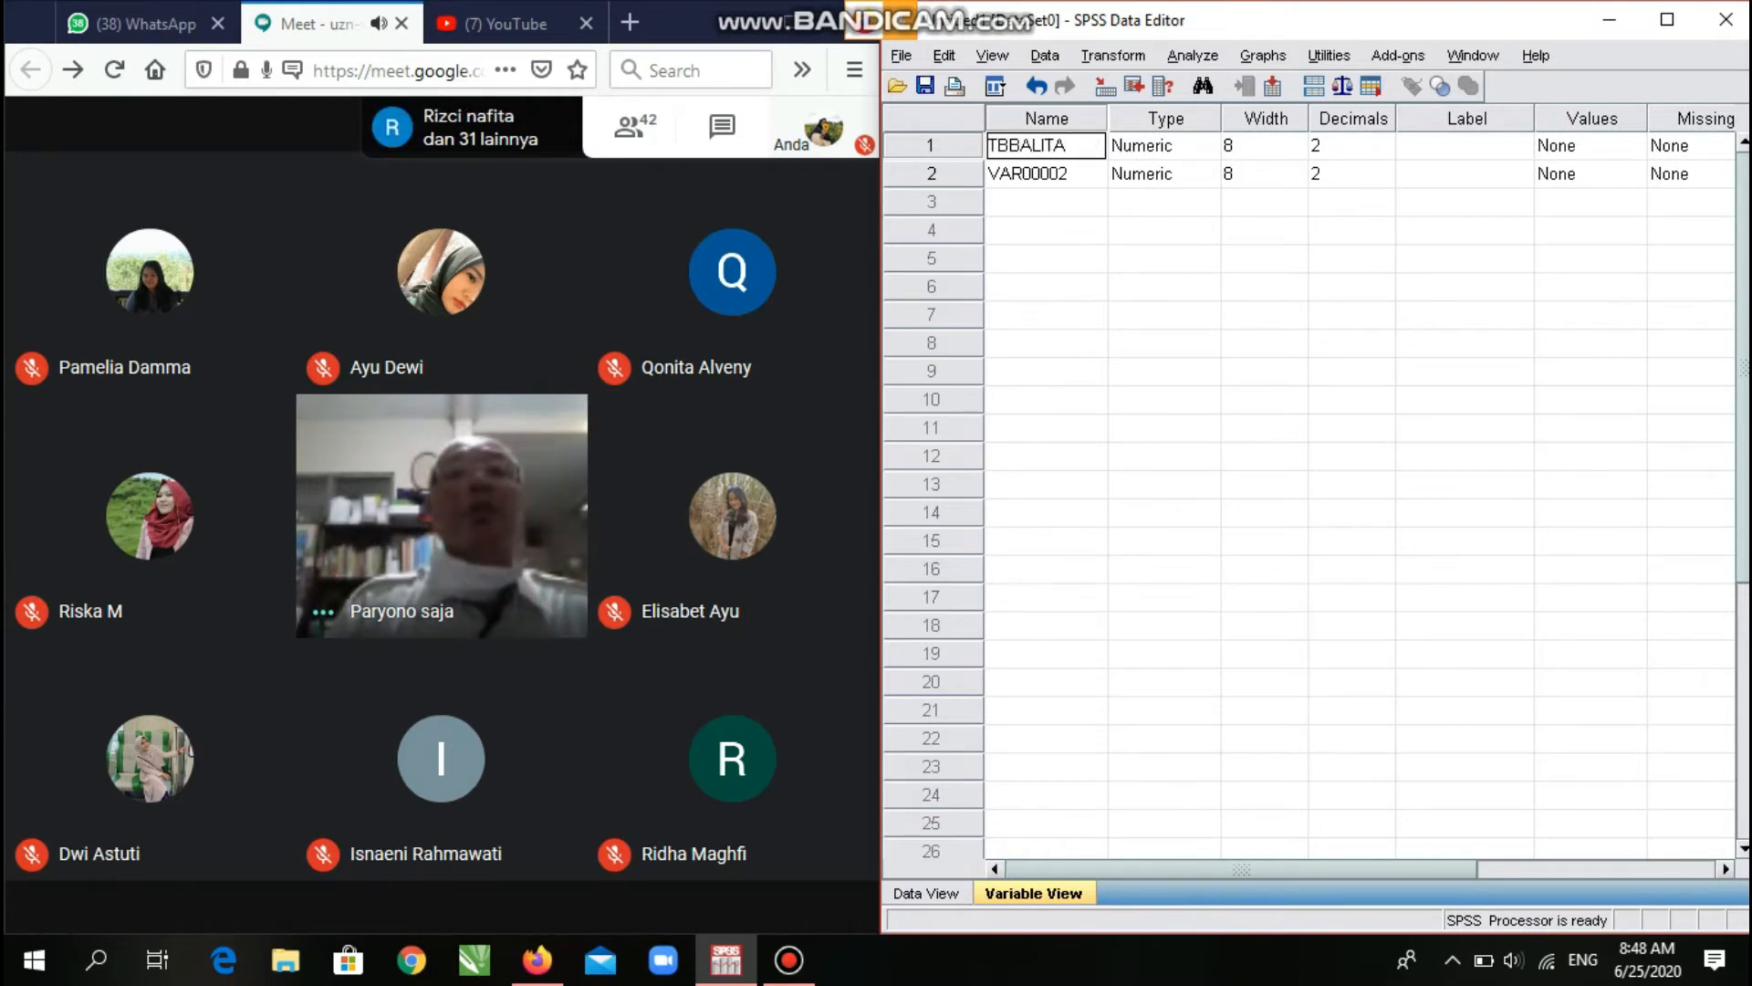
Give the TBBALITA variable the label "TB BALITA".
{"action": "left_click", "coordinate": [1164, 145]}
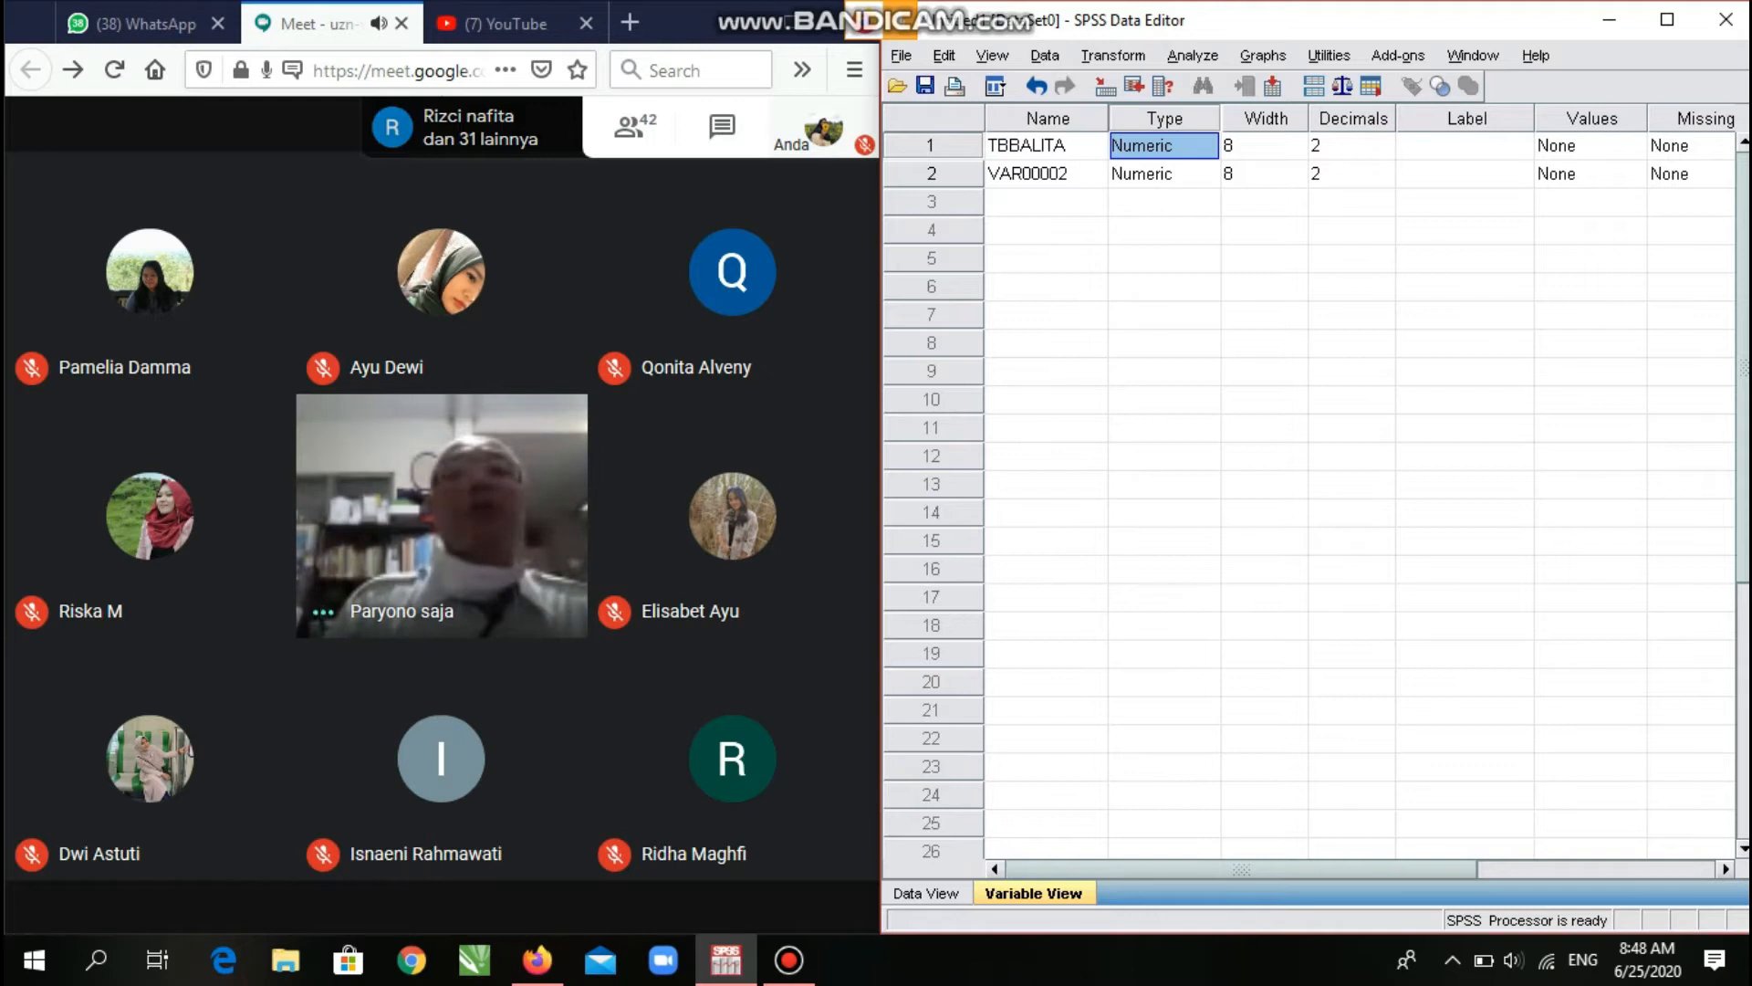
{"action": "left_click", "coordinate": [1464, 145]}
{"action": "type", "text": "TINGGI BDAN"}
{"action": "key", "text": "BackSpace"}
{"action": "key", "text": "BackSpace"}
{"action": "key", "text": "BackSpace"}
{"action": "key", "text": "BackSpace"}
{"action": "key", "text": "BackSpace"}
{"action": "key", "text": "BackSpace"}
{"action": "key", "text": "BackSpace"}
{"action": "key", "text": "BackSpace"}
{"action": "key", "text": "BackSpace"}
{"action": "key", "text": "BackSpace"}
{"action": "key", "text": "BackSpace"}
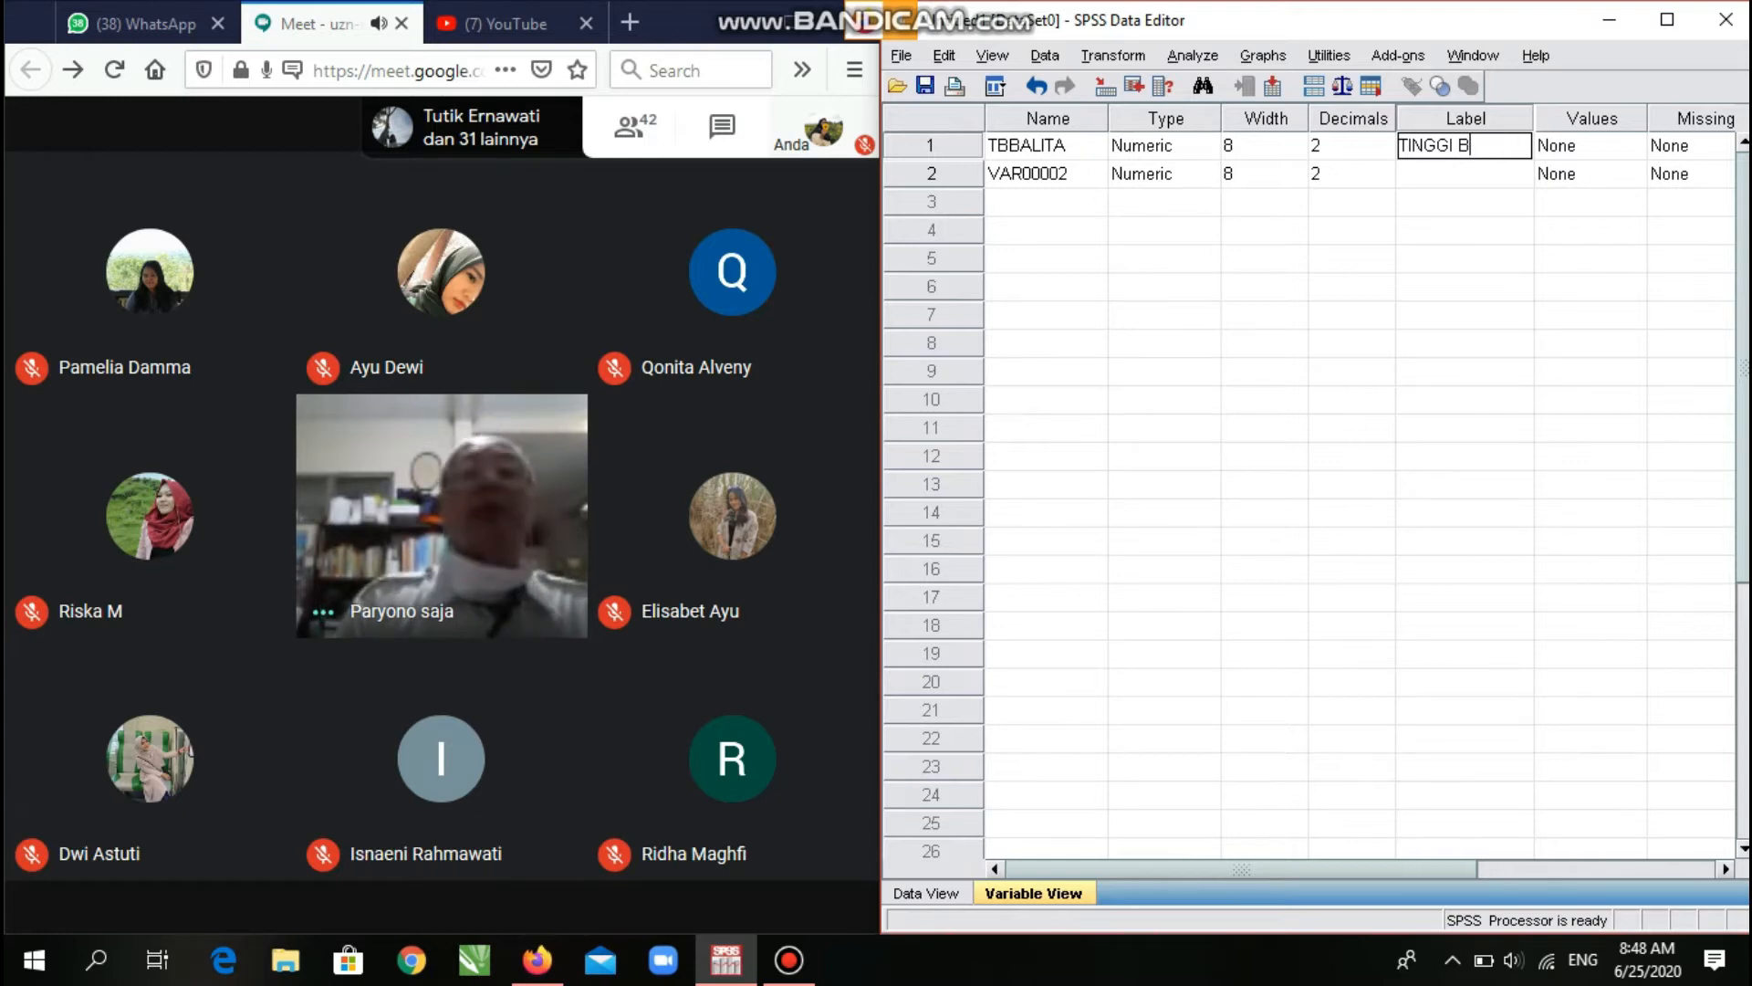
{"action": "type", "text": "B BALITA"}
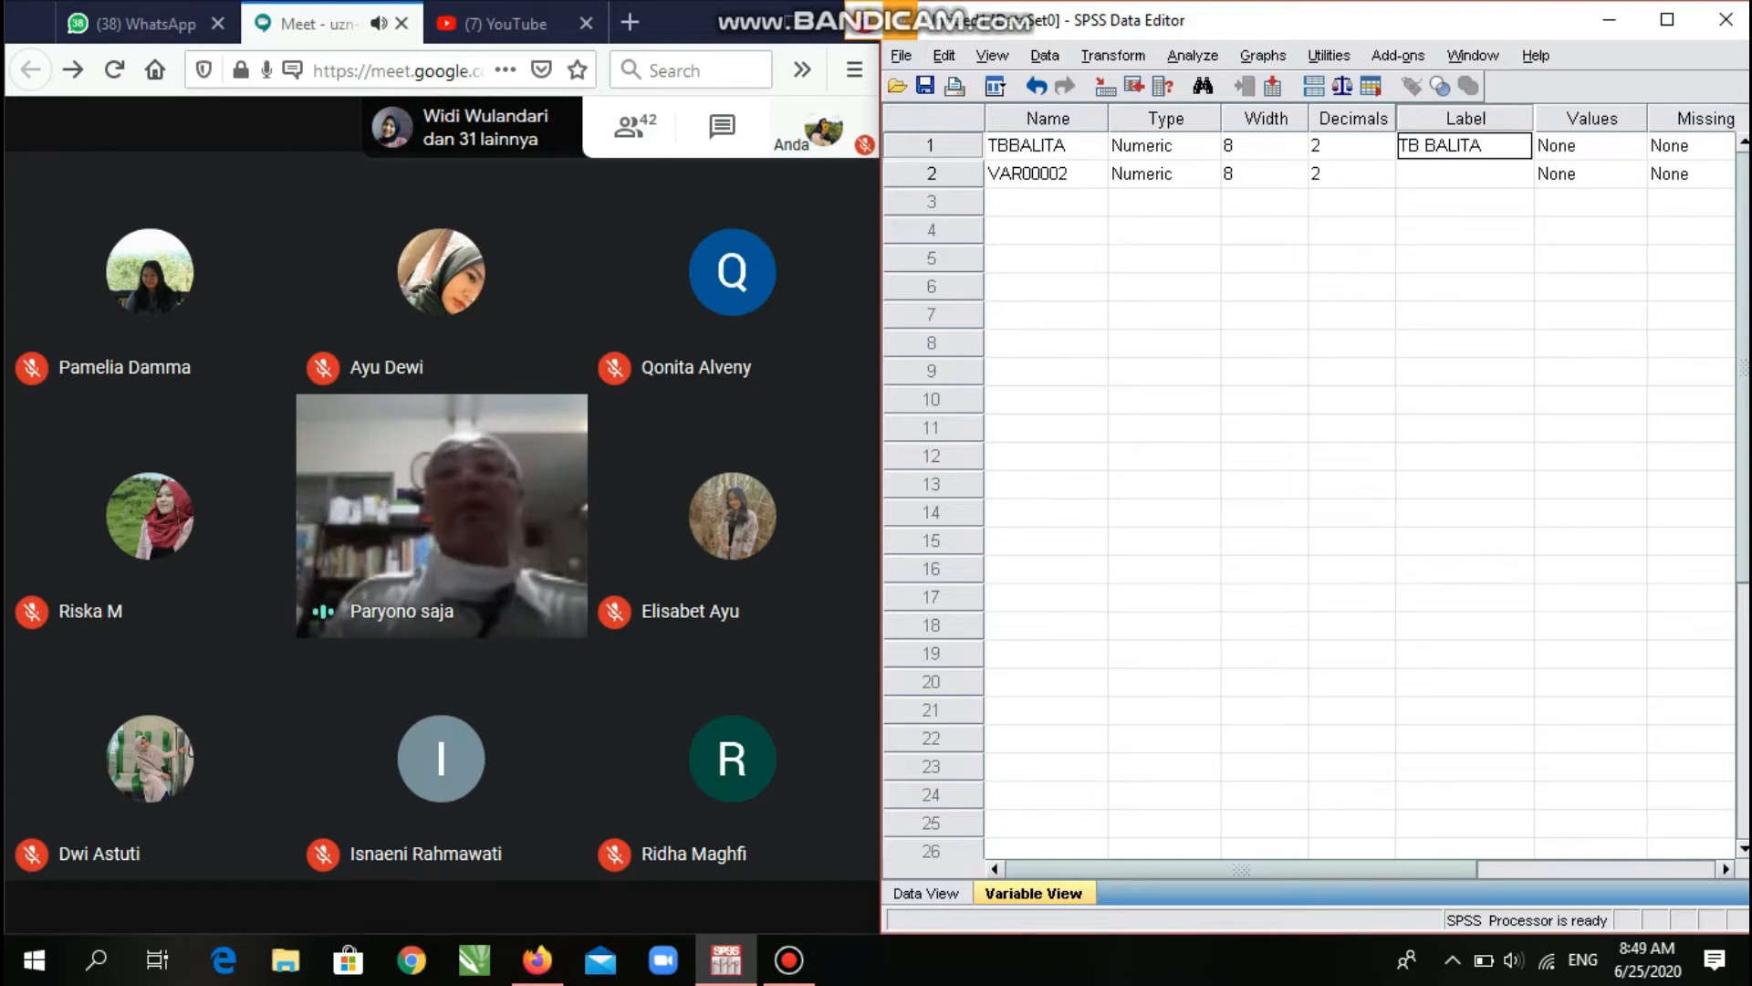
Rename the second variable as BBBALITA and label it "BB BALITA".
{"action": "left_click", "coordinate": [1045, 173]}
{"action": "type", "text": "BBBALITA"}
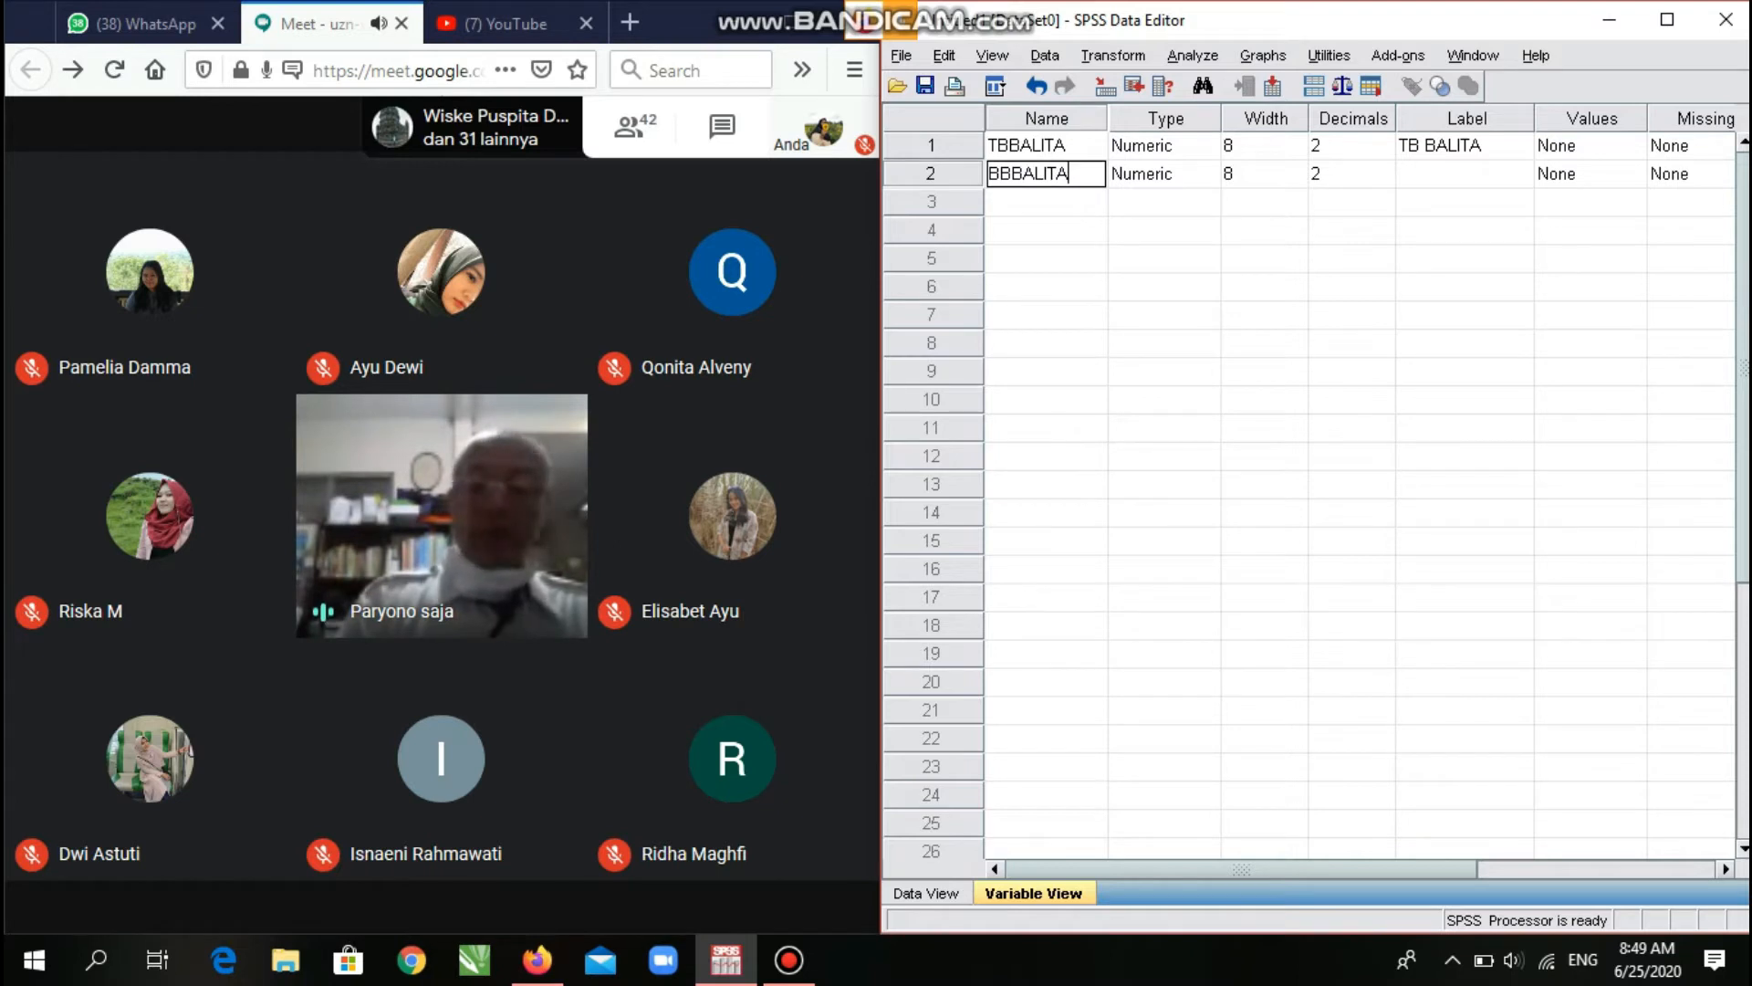
{"action": "left_click", "coordinate": [1465, 174]}
{"action": "type", "text": "BB BALITA"}
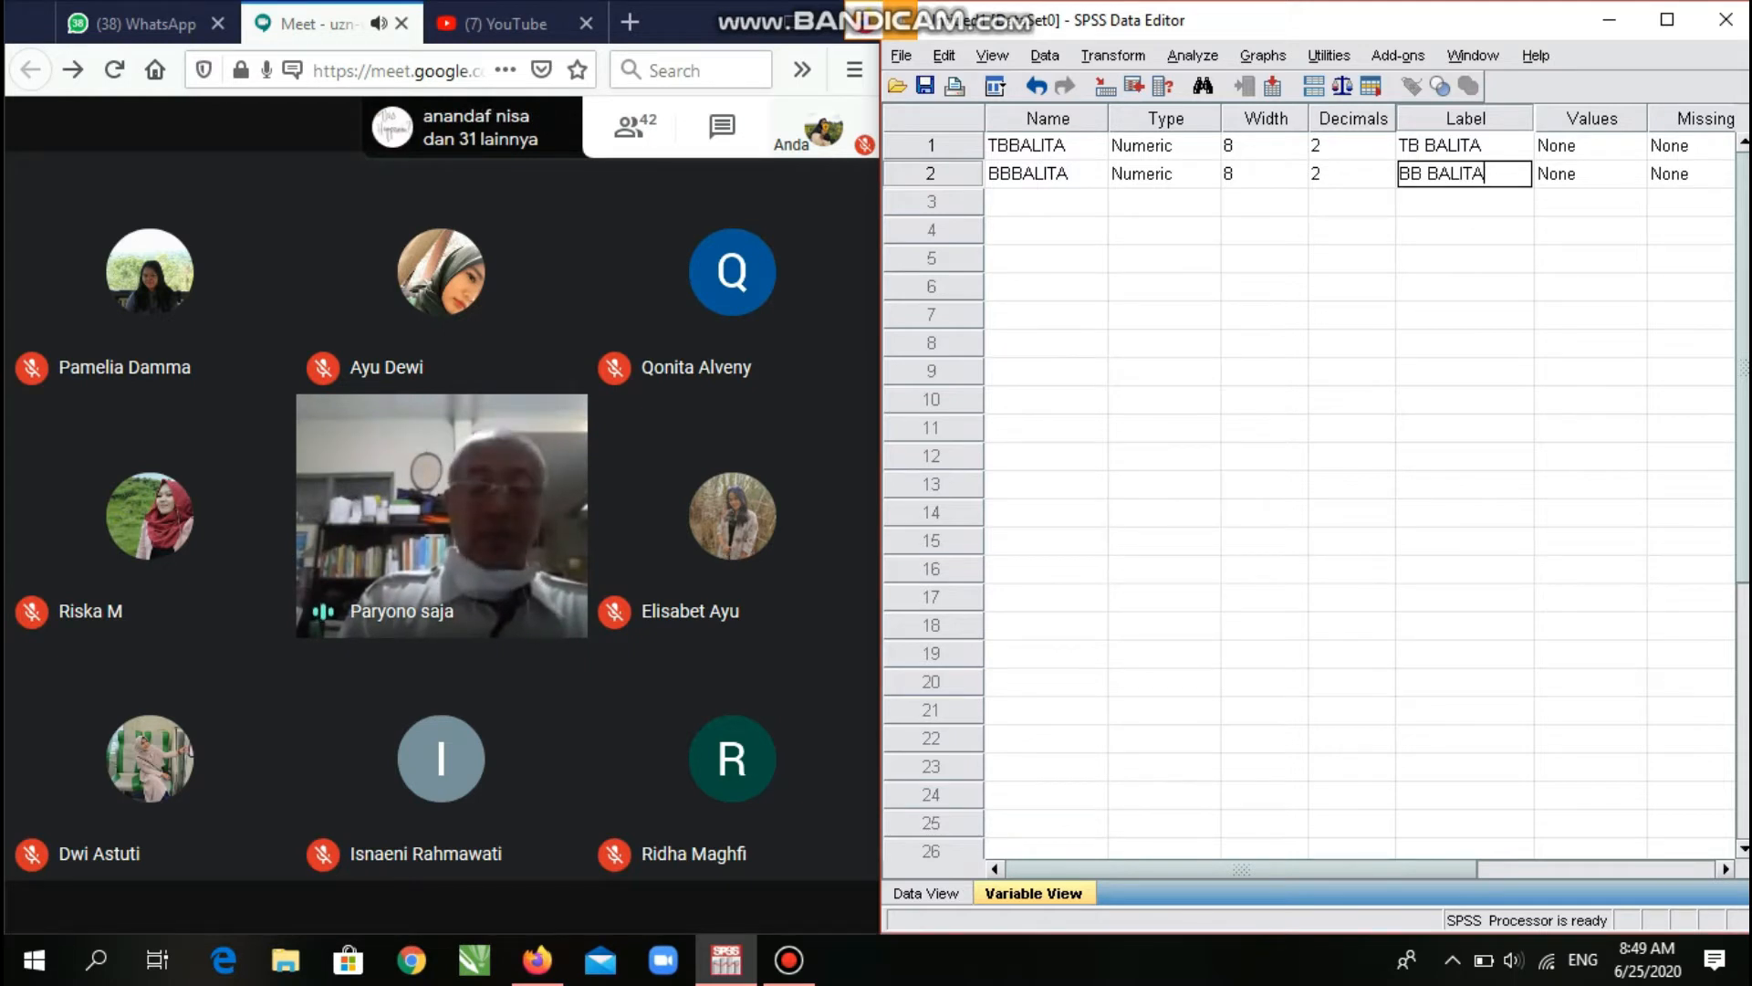
{"action": "key", "text": "Return"}
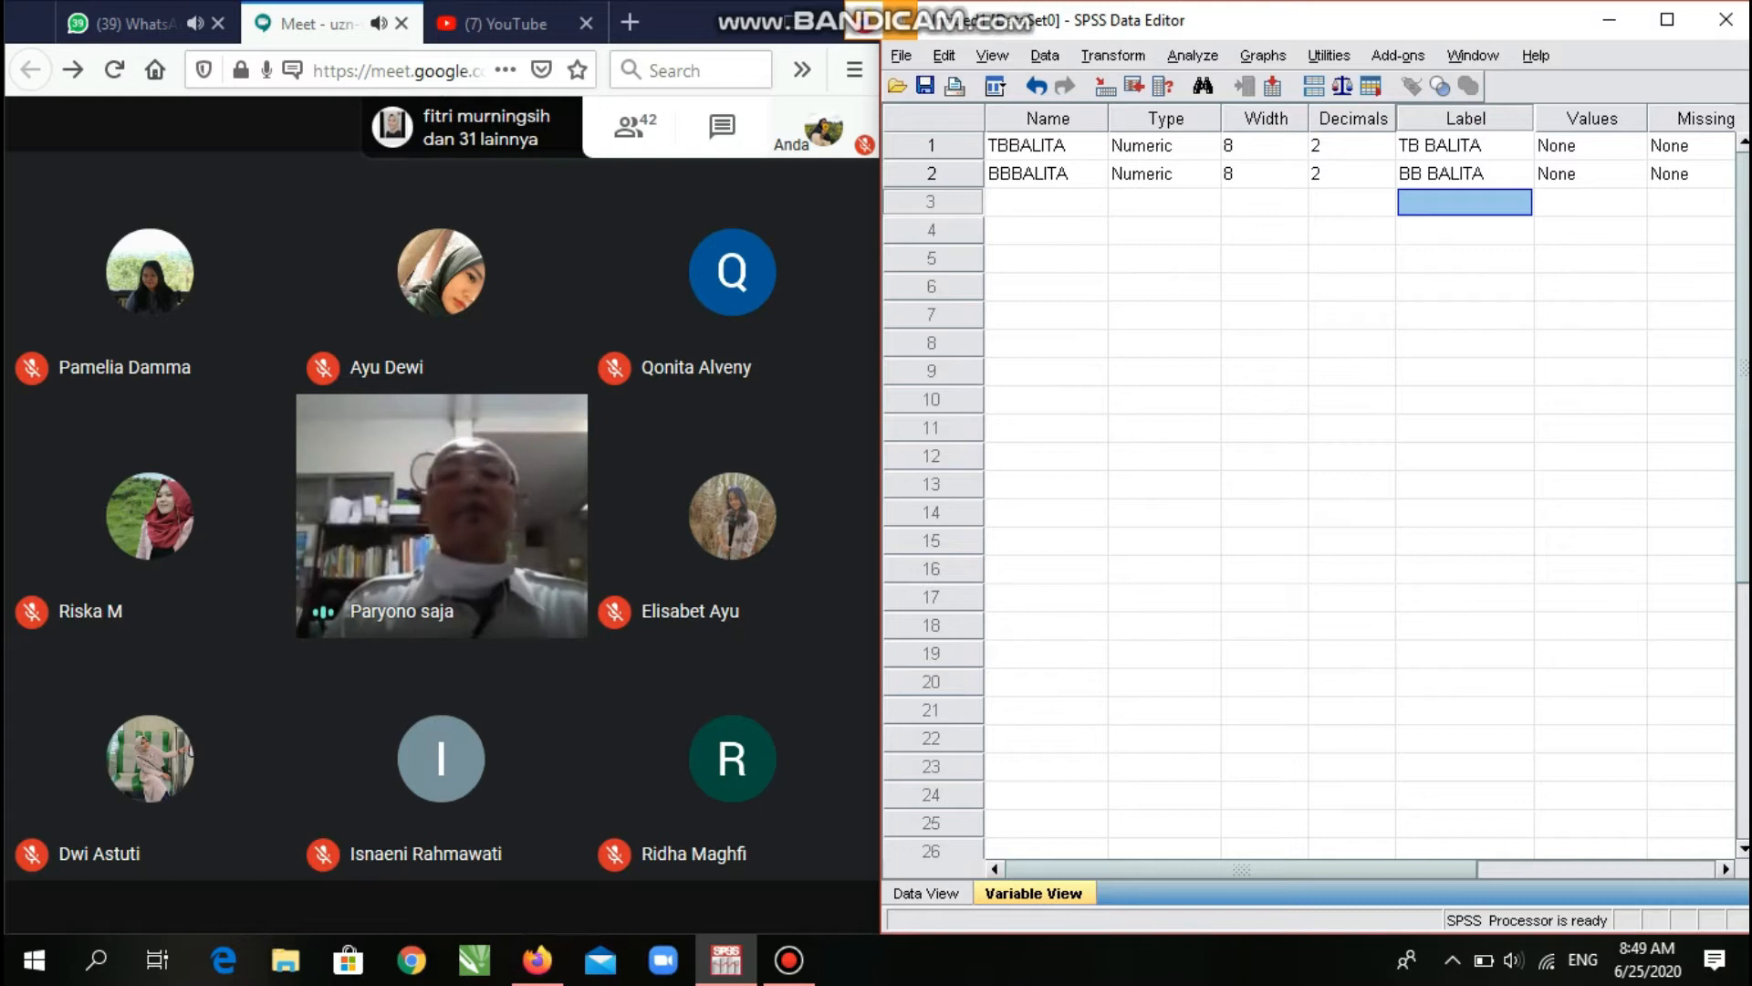
Switch to the Google Meet call, unmute the microphone briefly and mute it again.
{"action": "left_click", "coordinate": [349, 878]}
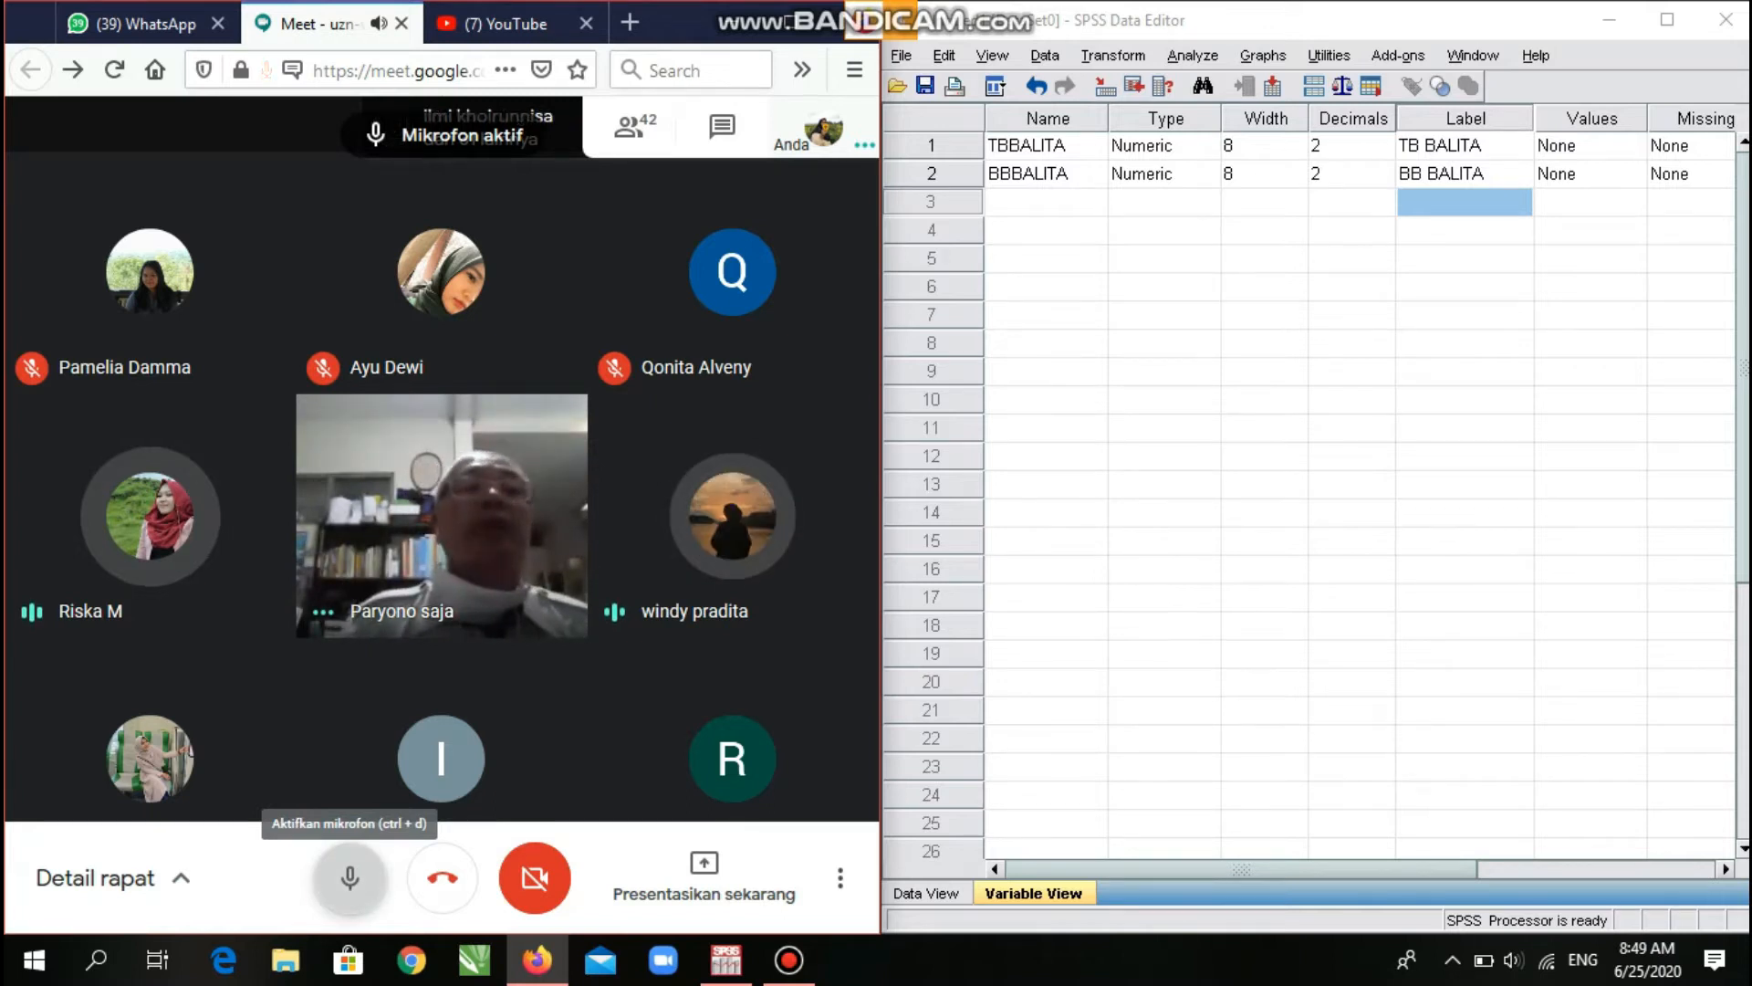
{"action": "left_click", "coordinate": [349, 876]}
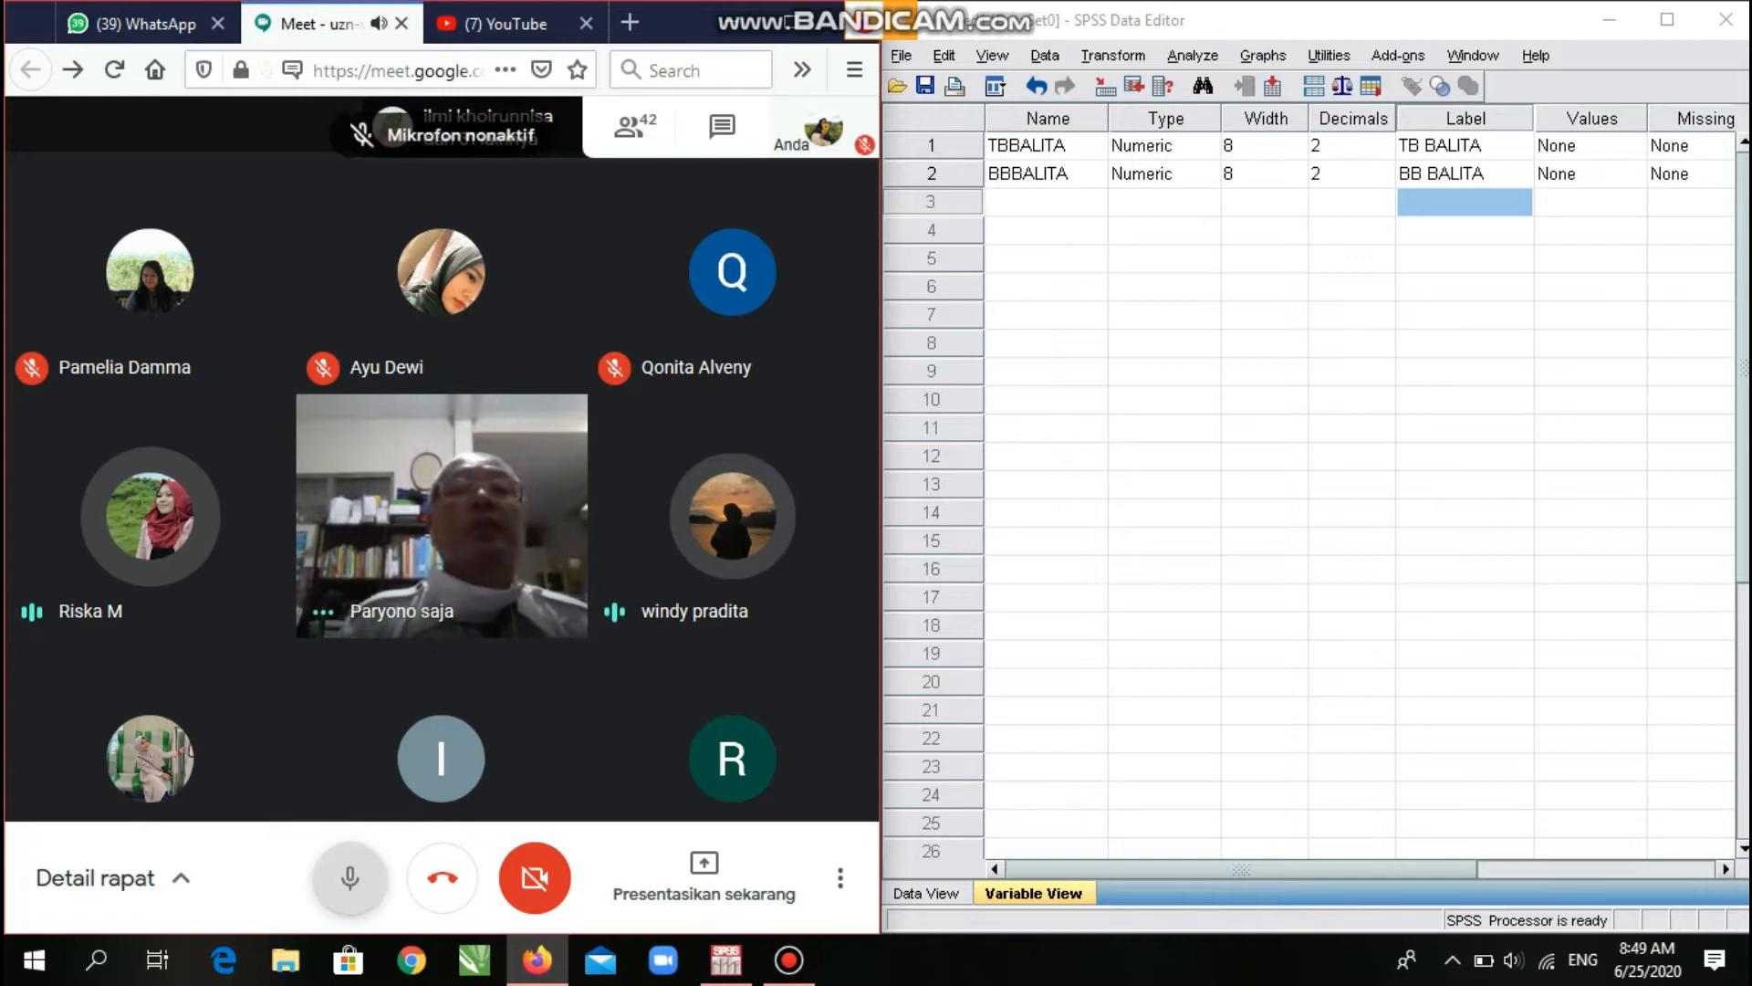
{"action": "left_click", "coordinate": [349, 876]}
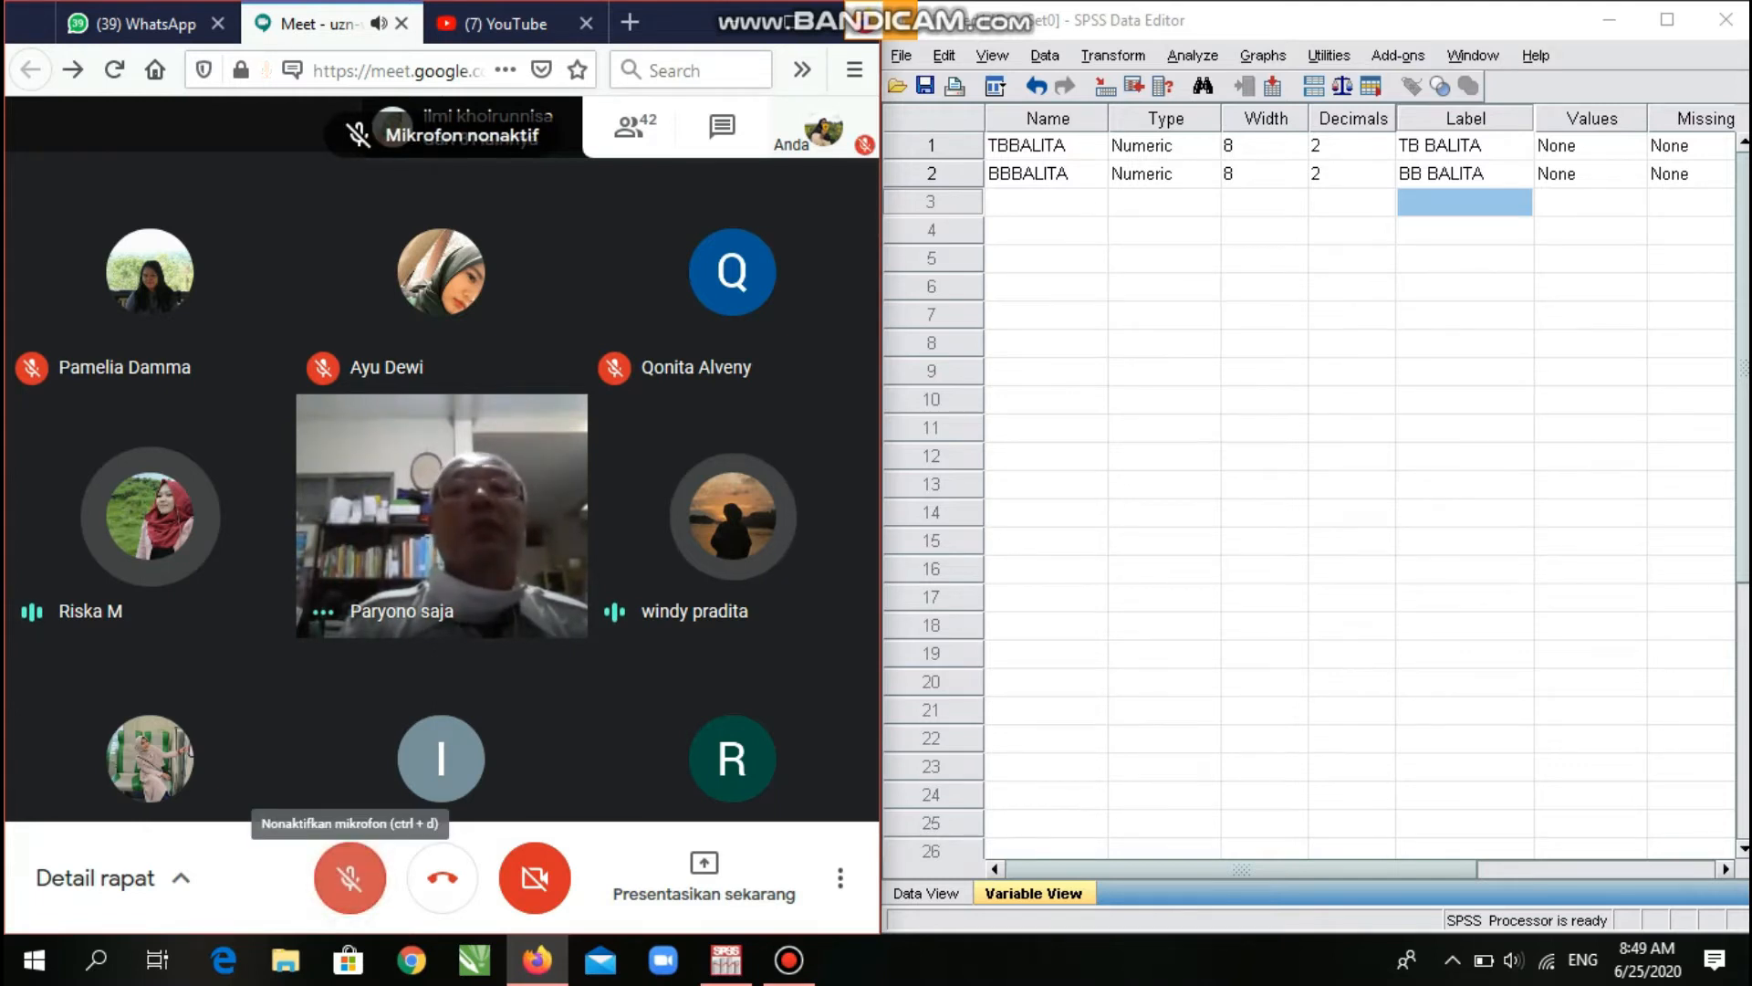
Return to the SPSS data values and set up a Frequencies analysis with TB BALITA and BB BALITA as its variables.
{"action": "left_click", "coordinate": [927, 893]}
{"action": "left_click", "coordinate": [1041, 181]}
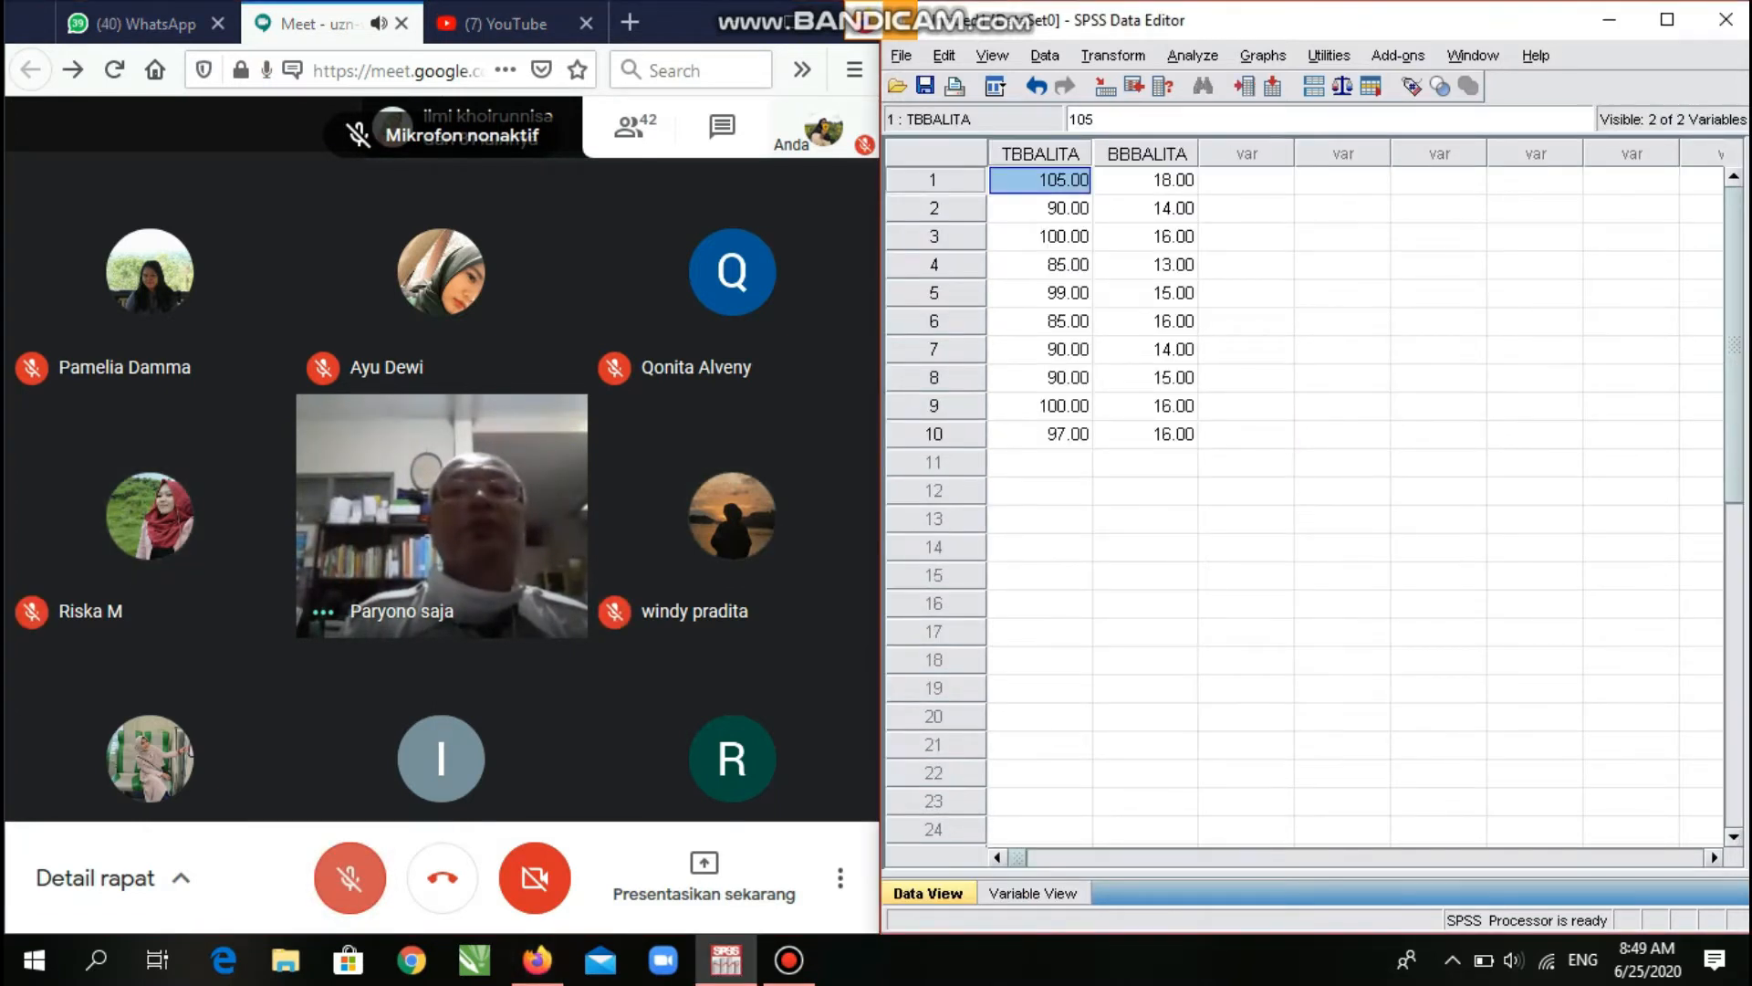
{"action": "left_click", "coordinate": [1192, 55]}
{"action": "mouse_move", "coordinate": [1216, 89]}
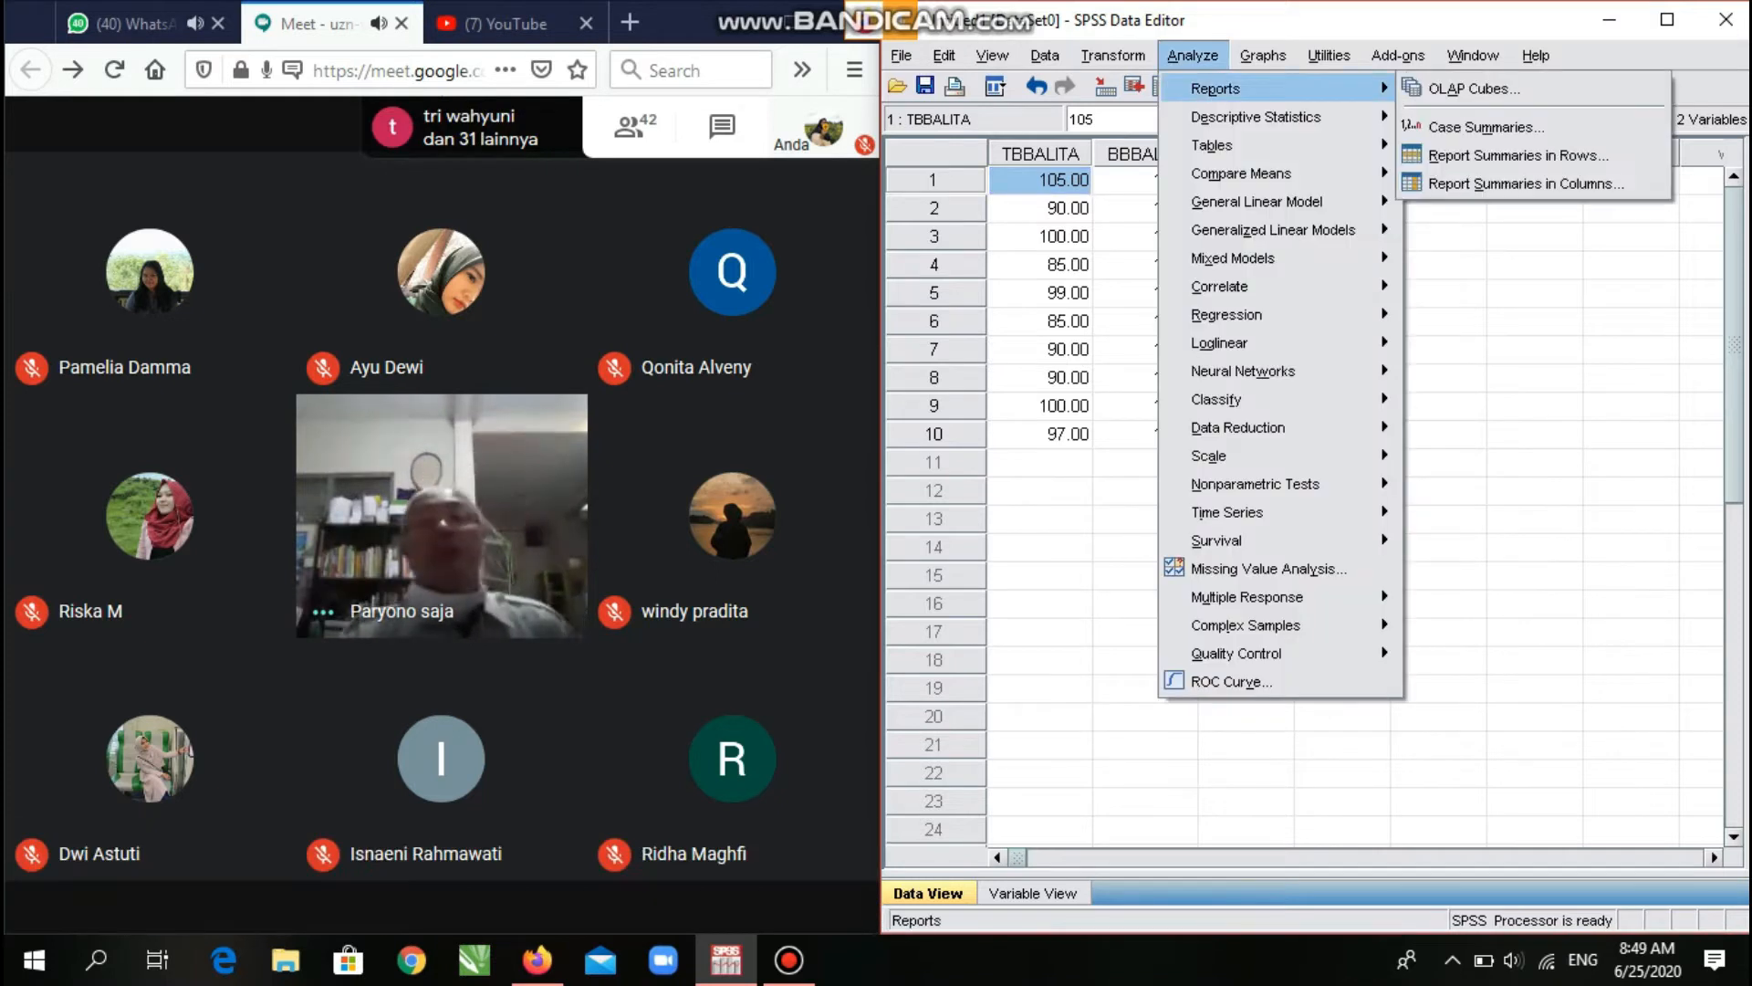
{"action": "left_click", "coordinate": [1041, 547]}
{"action": "left_click", "coordinate": [1192, 56]}
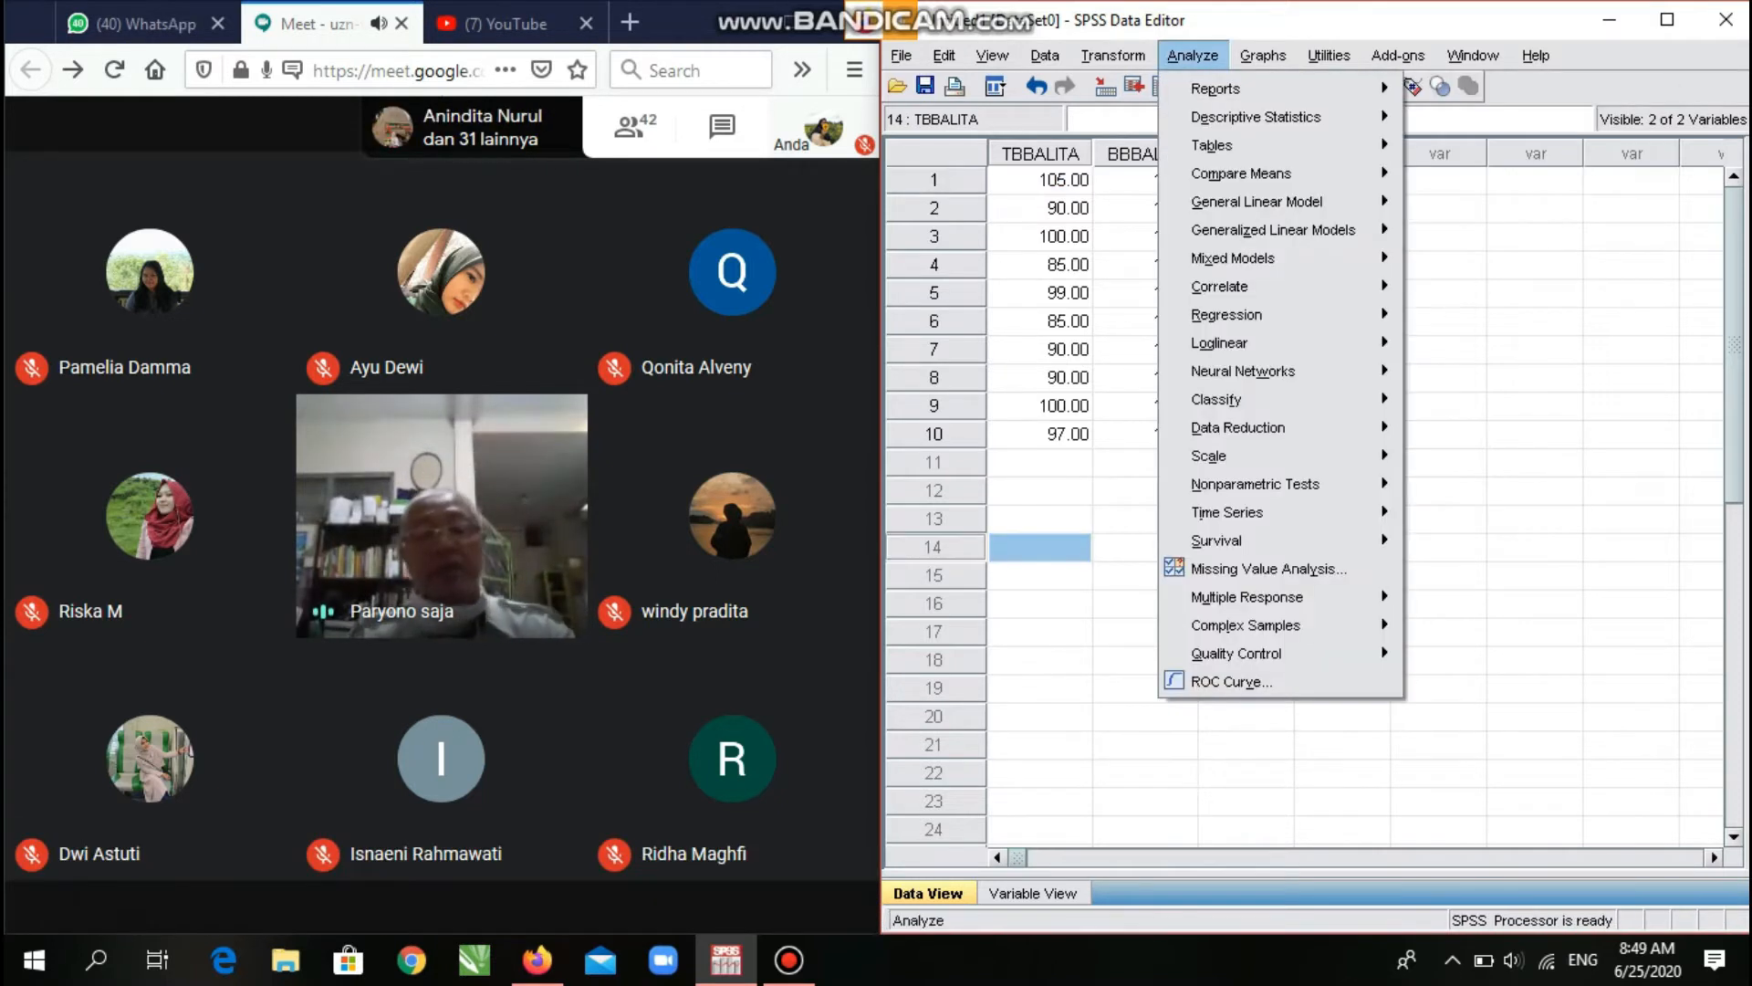
{"action": "mouse_move", "coordinate": [1256, 117]}
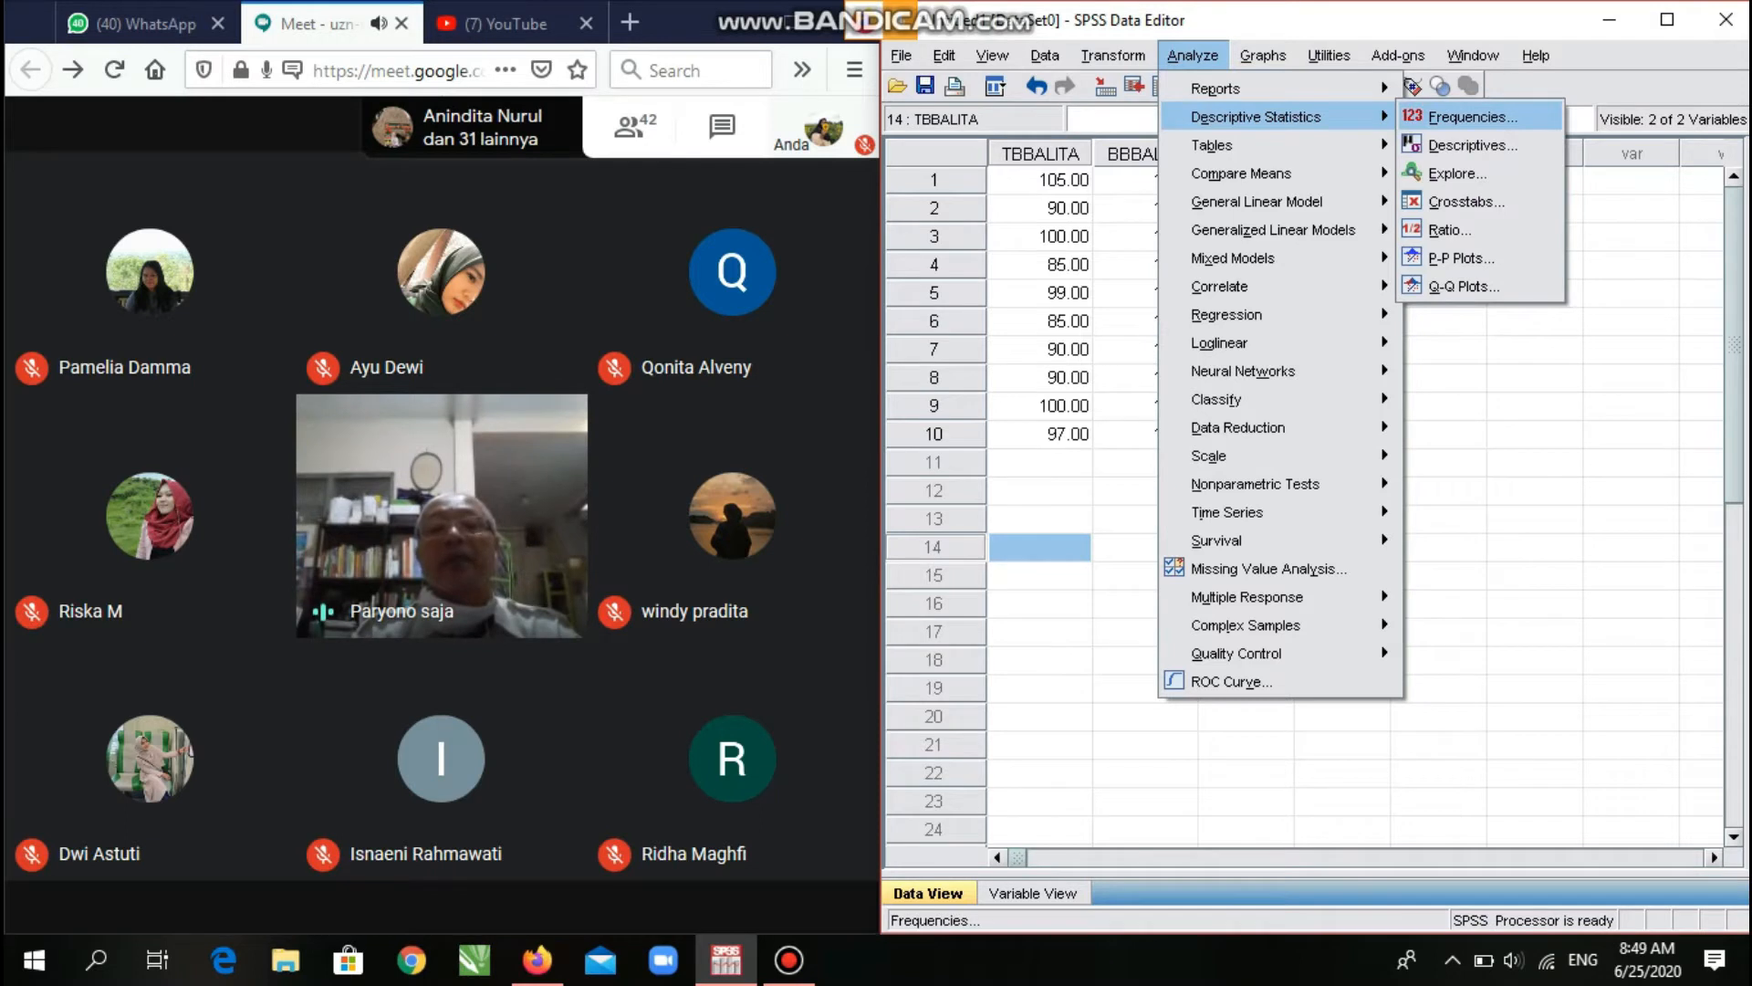
{"action": "left_click", "coordinate": [1471, 116]}
{"action": "left_click_drag", "start_coordinate": [1132, 368], "coordinate": [1332, 375]}
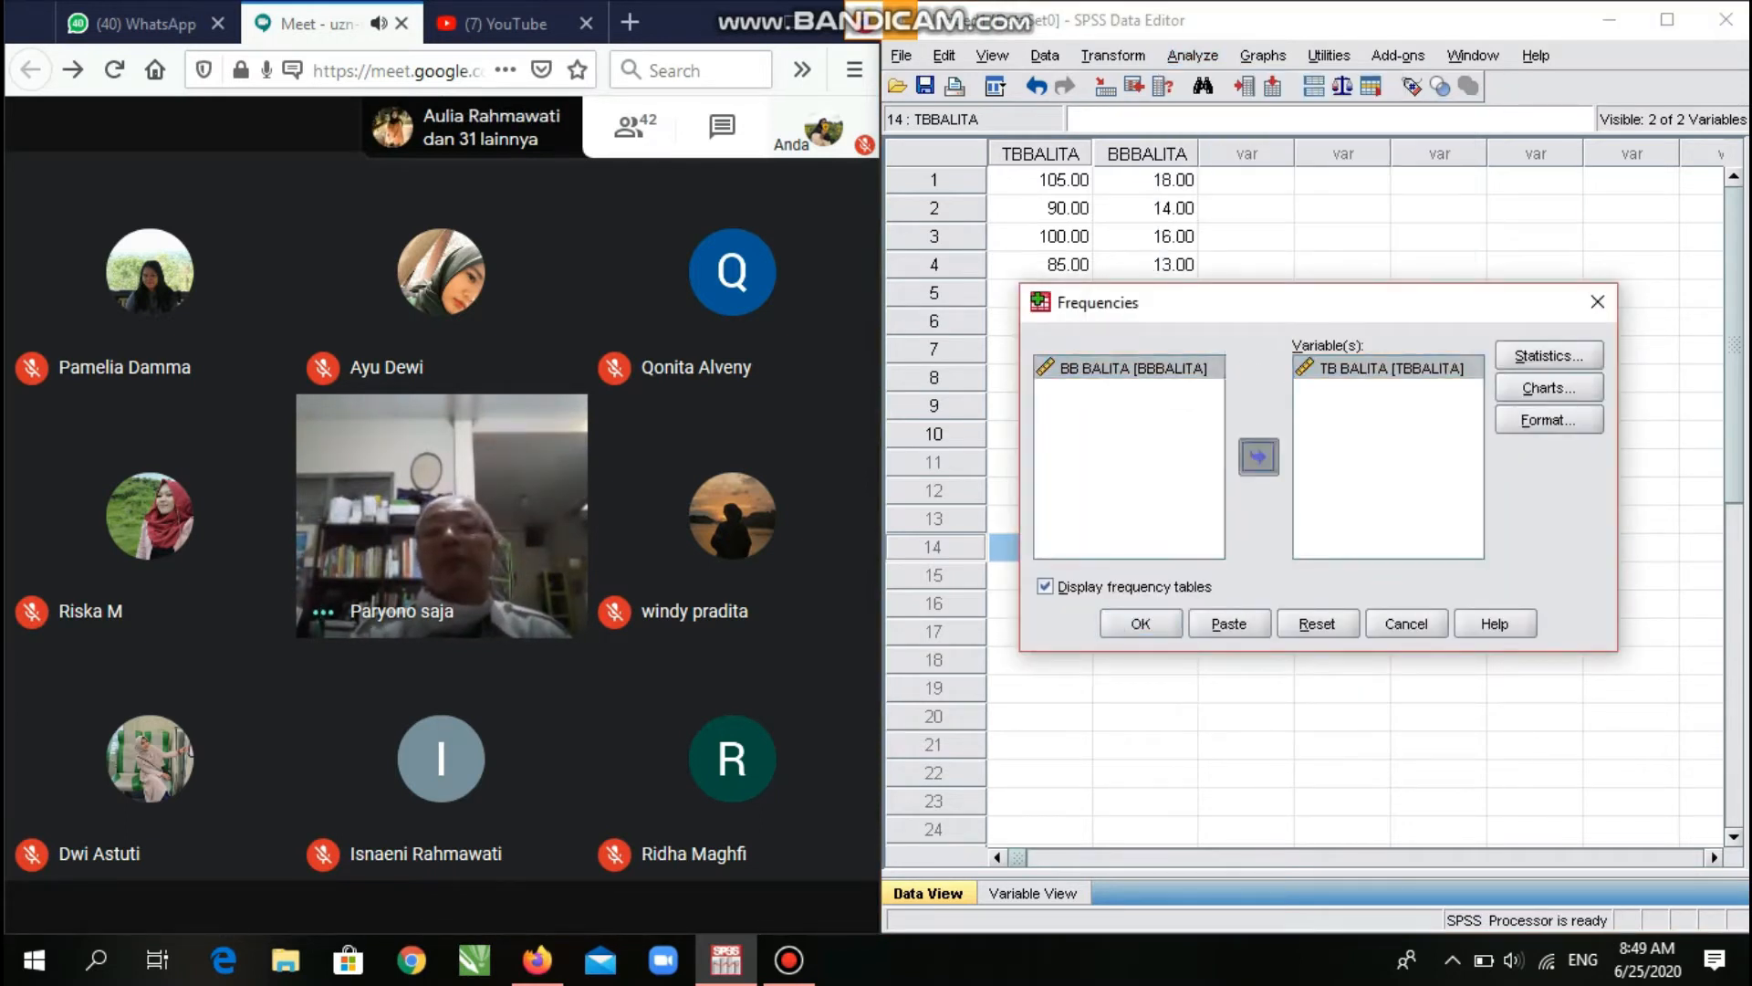
{"action": "double_click", "coordinate": [1131, 368]}
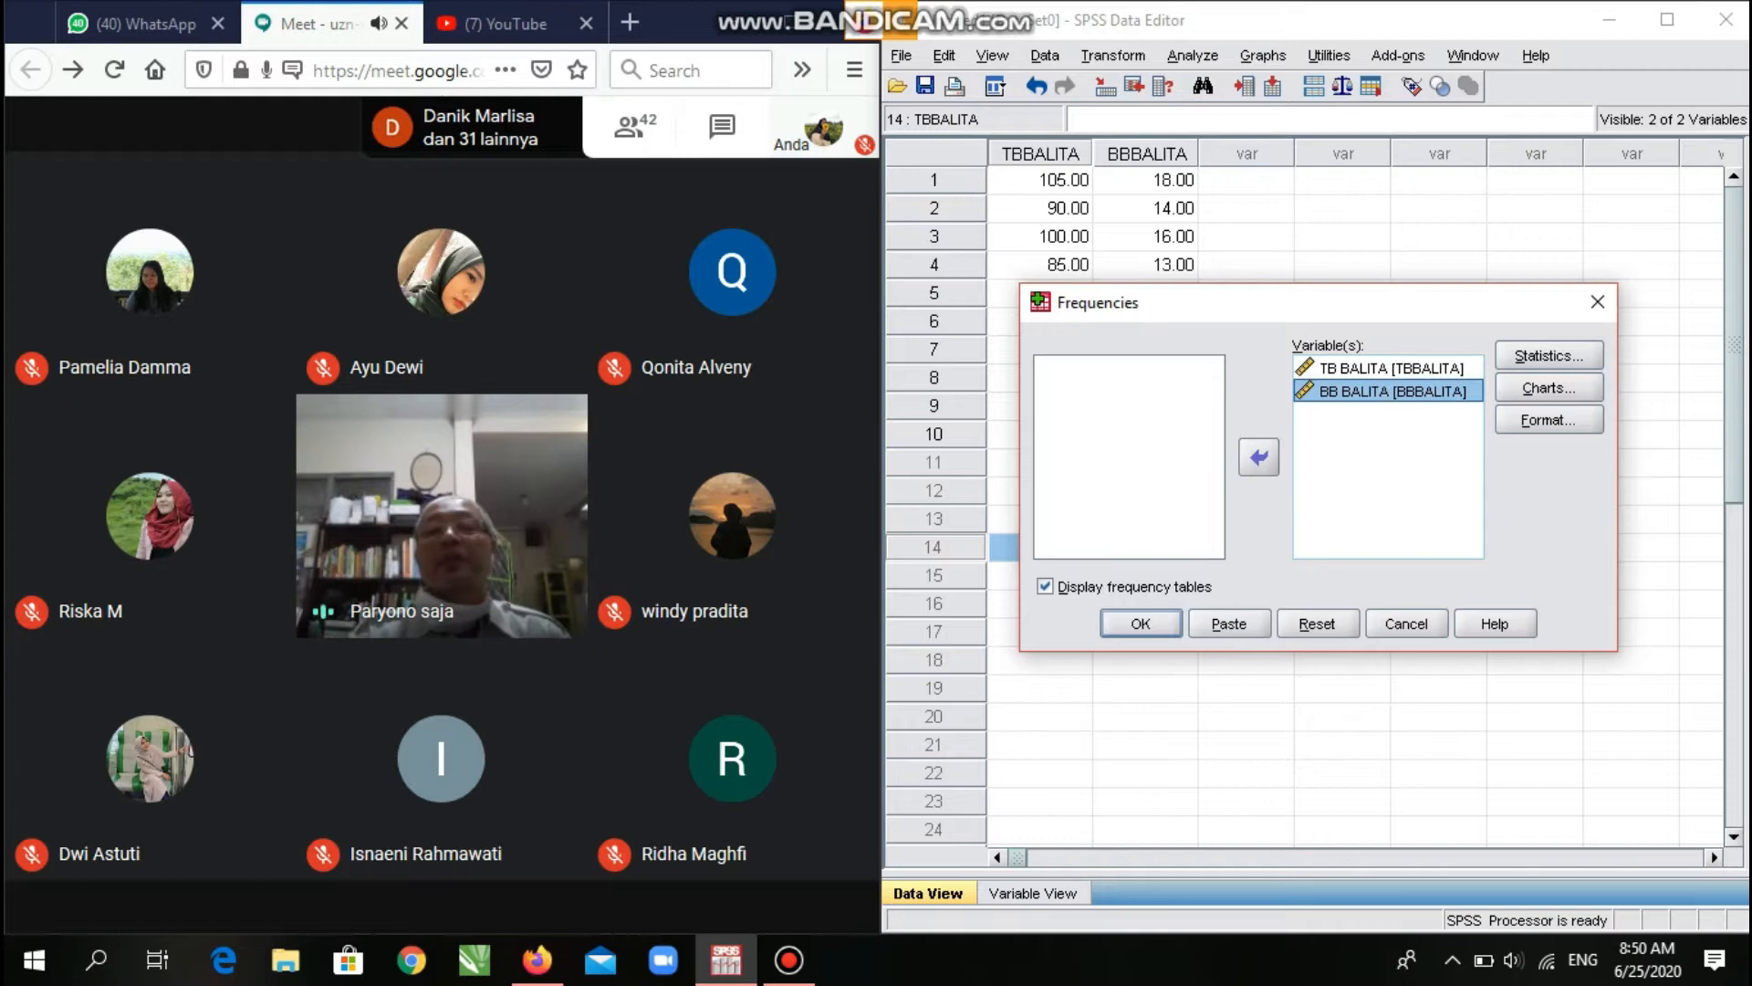
Include the mean, median, mode, skewness and kurtosis in the Frequencies statistics.
{"action": "left_click", "coordinate": [1548, 356]}
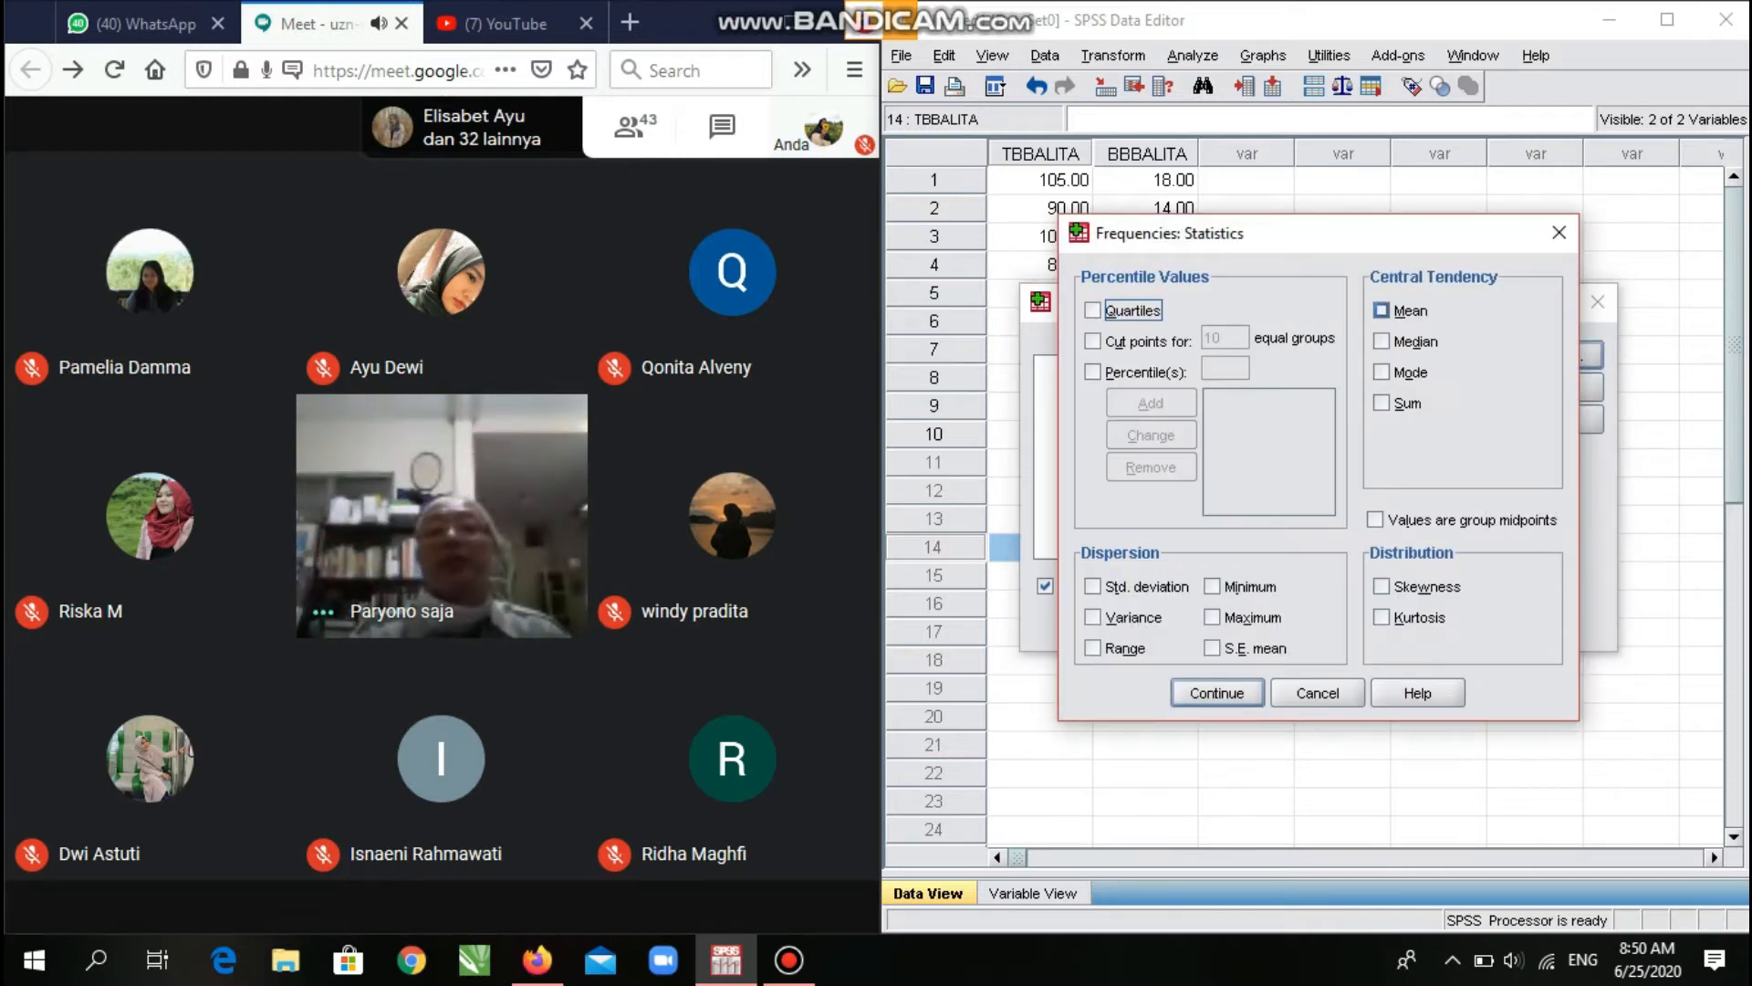
{"action": "left_click", "coordinate": [1382, 311]}
{"action": "left_click", "coordinate": [1382, 342]}
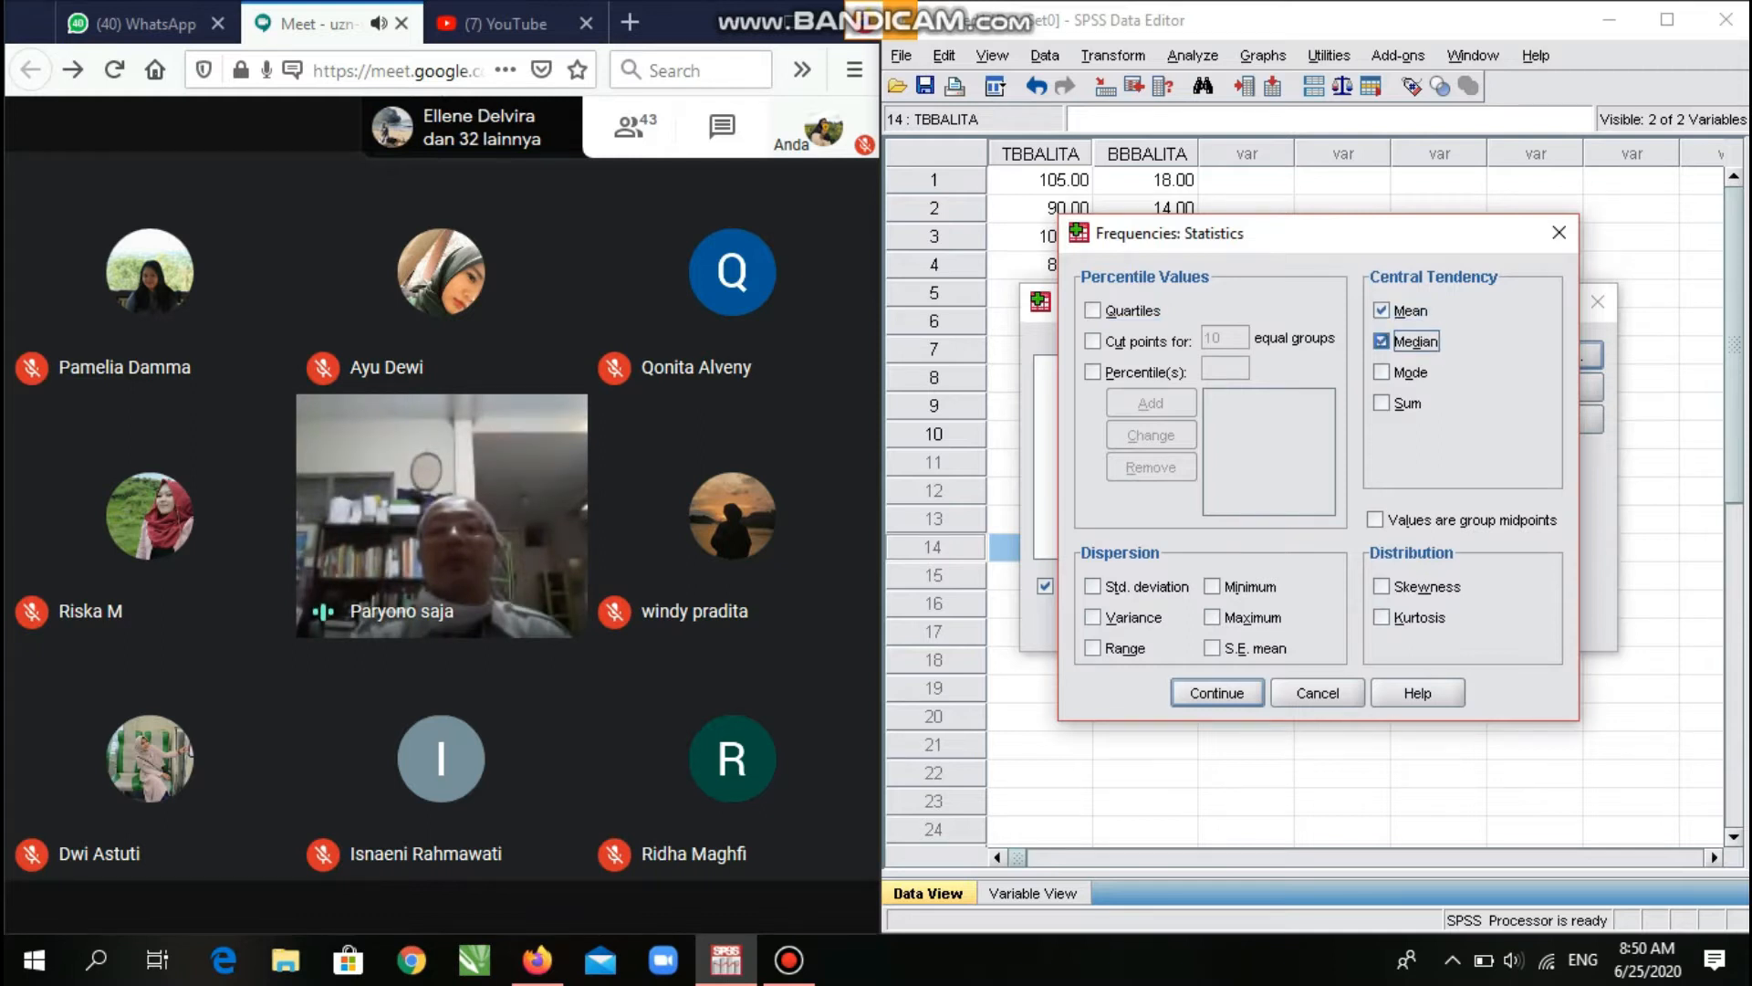
{"action": "left_click", "coordinate": [1382, 372]}
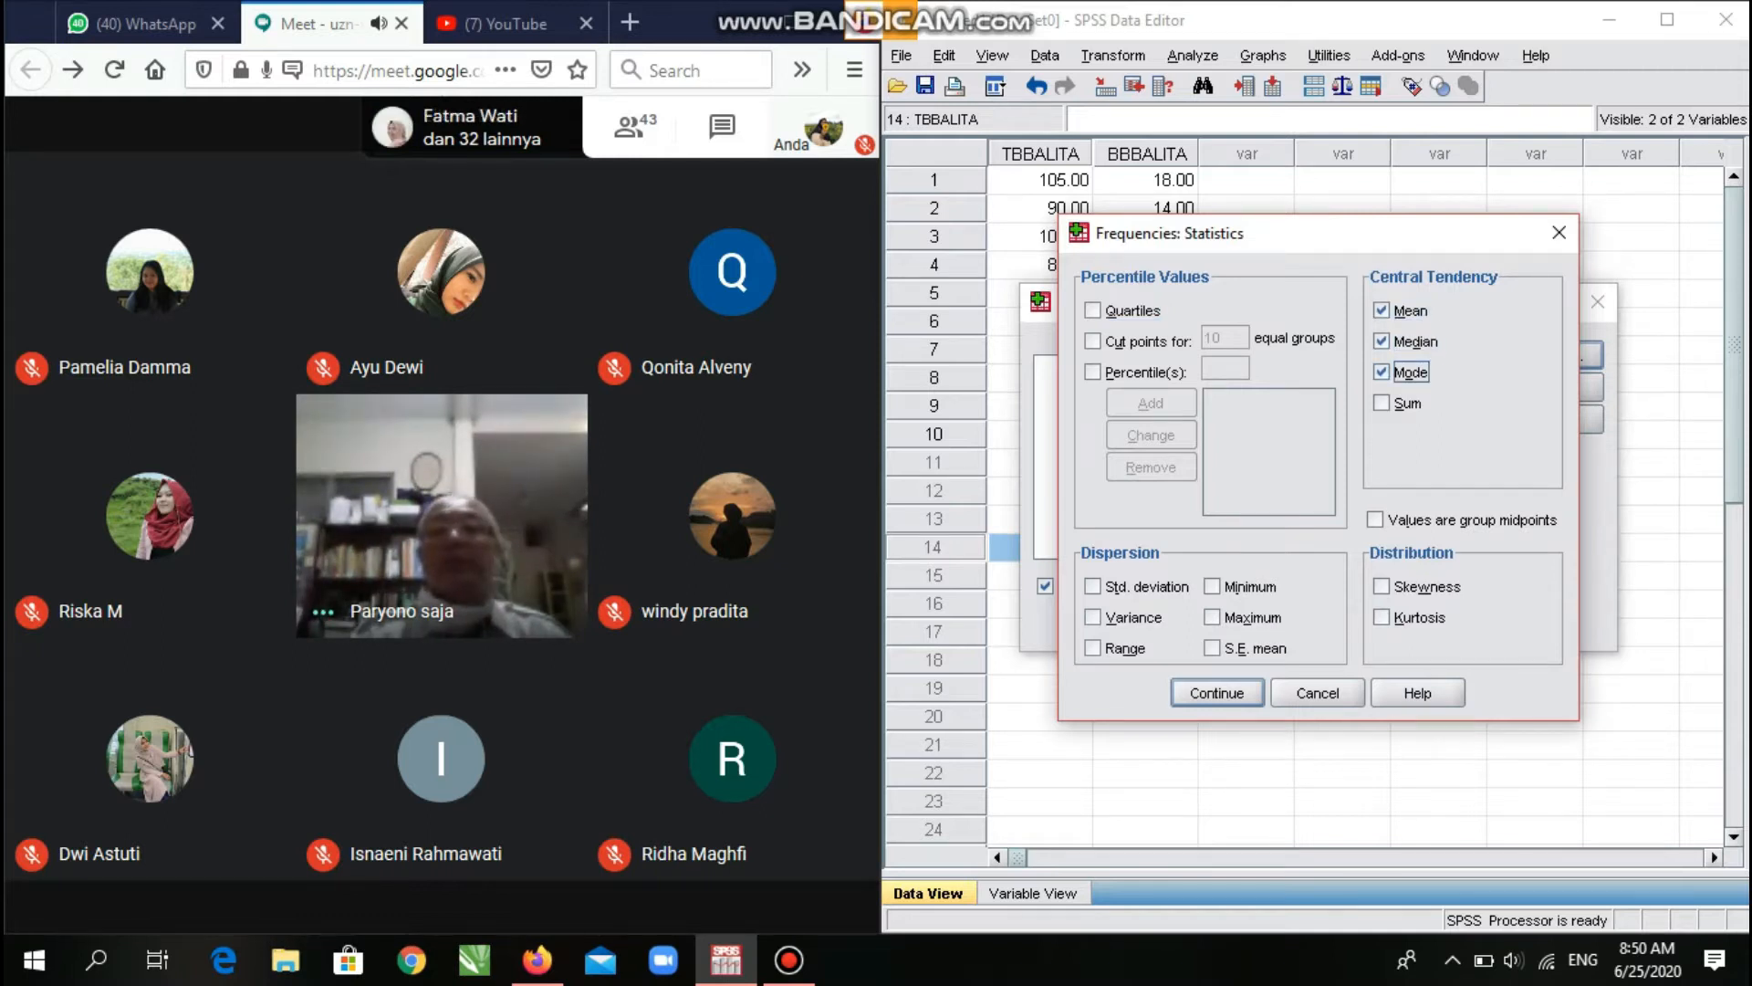
{"action": "left_click", "coordinate": [1382, 585]}
{"action": "left_click", "coordinate": [1382, 617]}
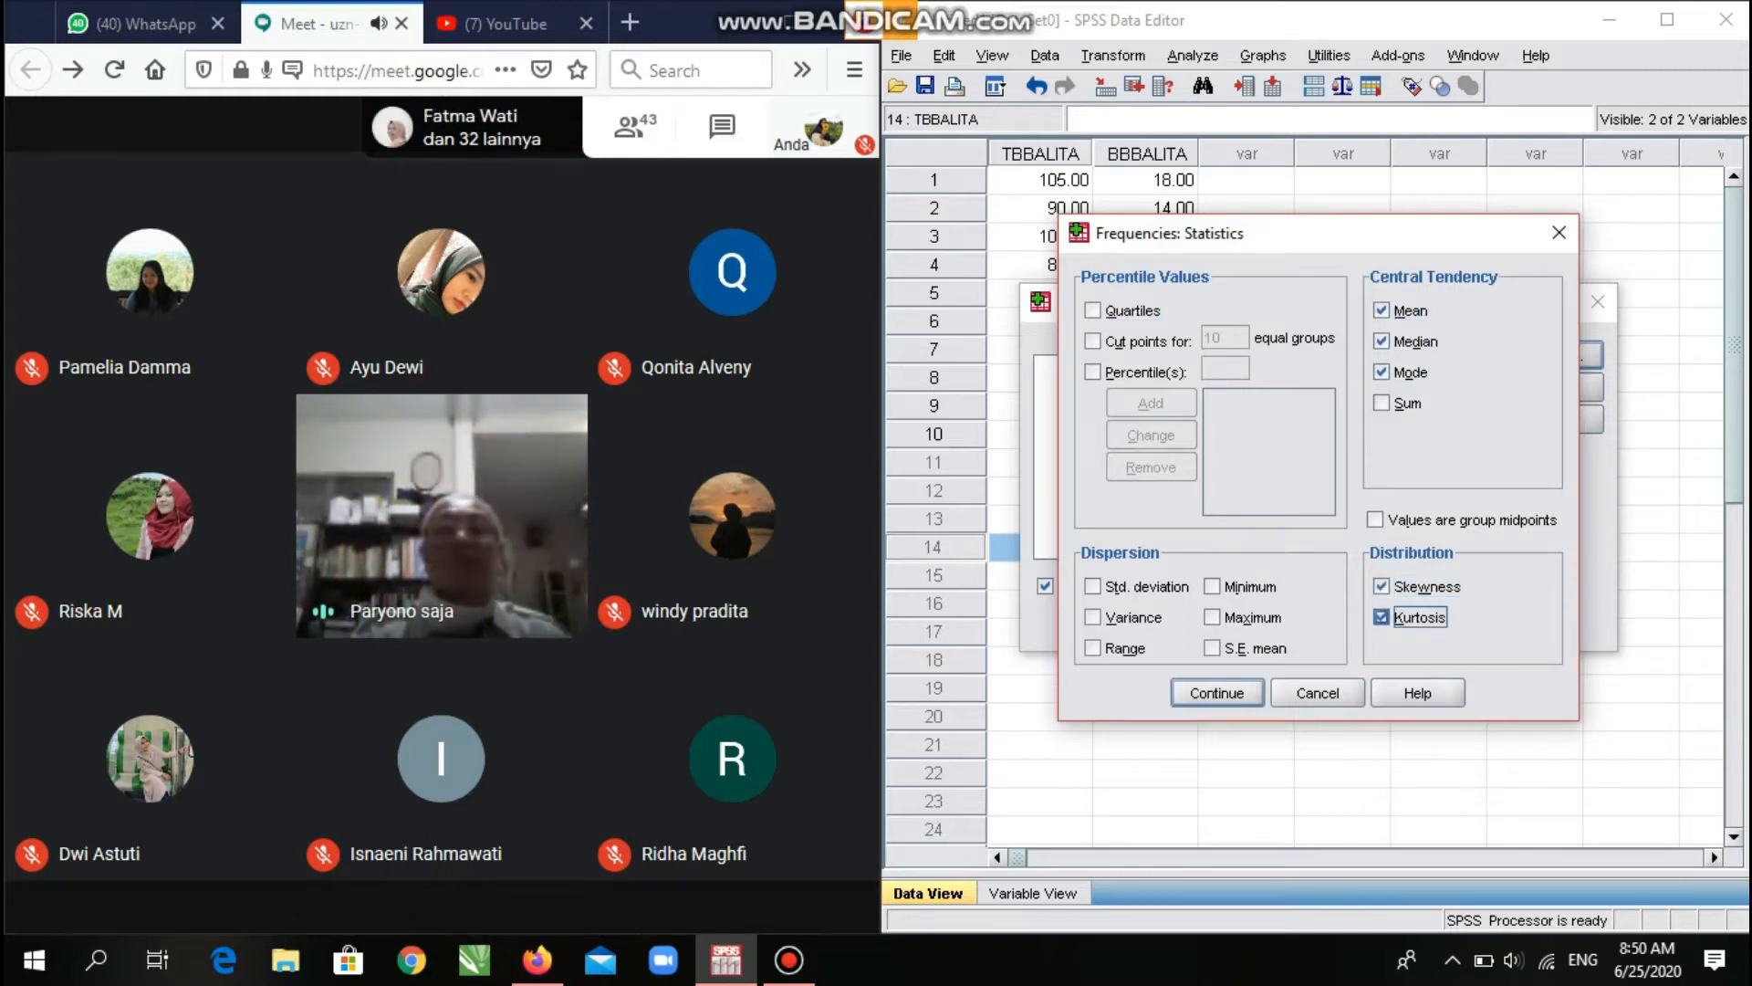
Add all dispersion statistics to the Frequencies analysis: standard deviation, variance, range, minimum, maximum and S.E. mean.
{"action": "left_click", "coordinate": [1093, 586]}
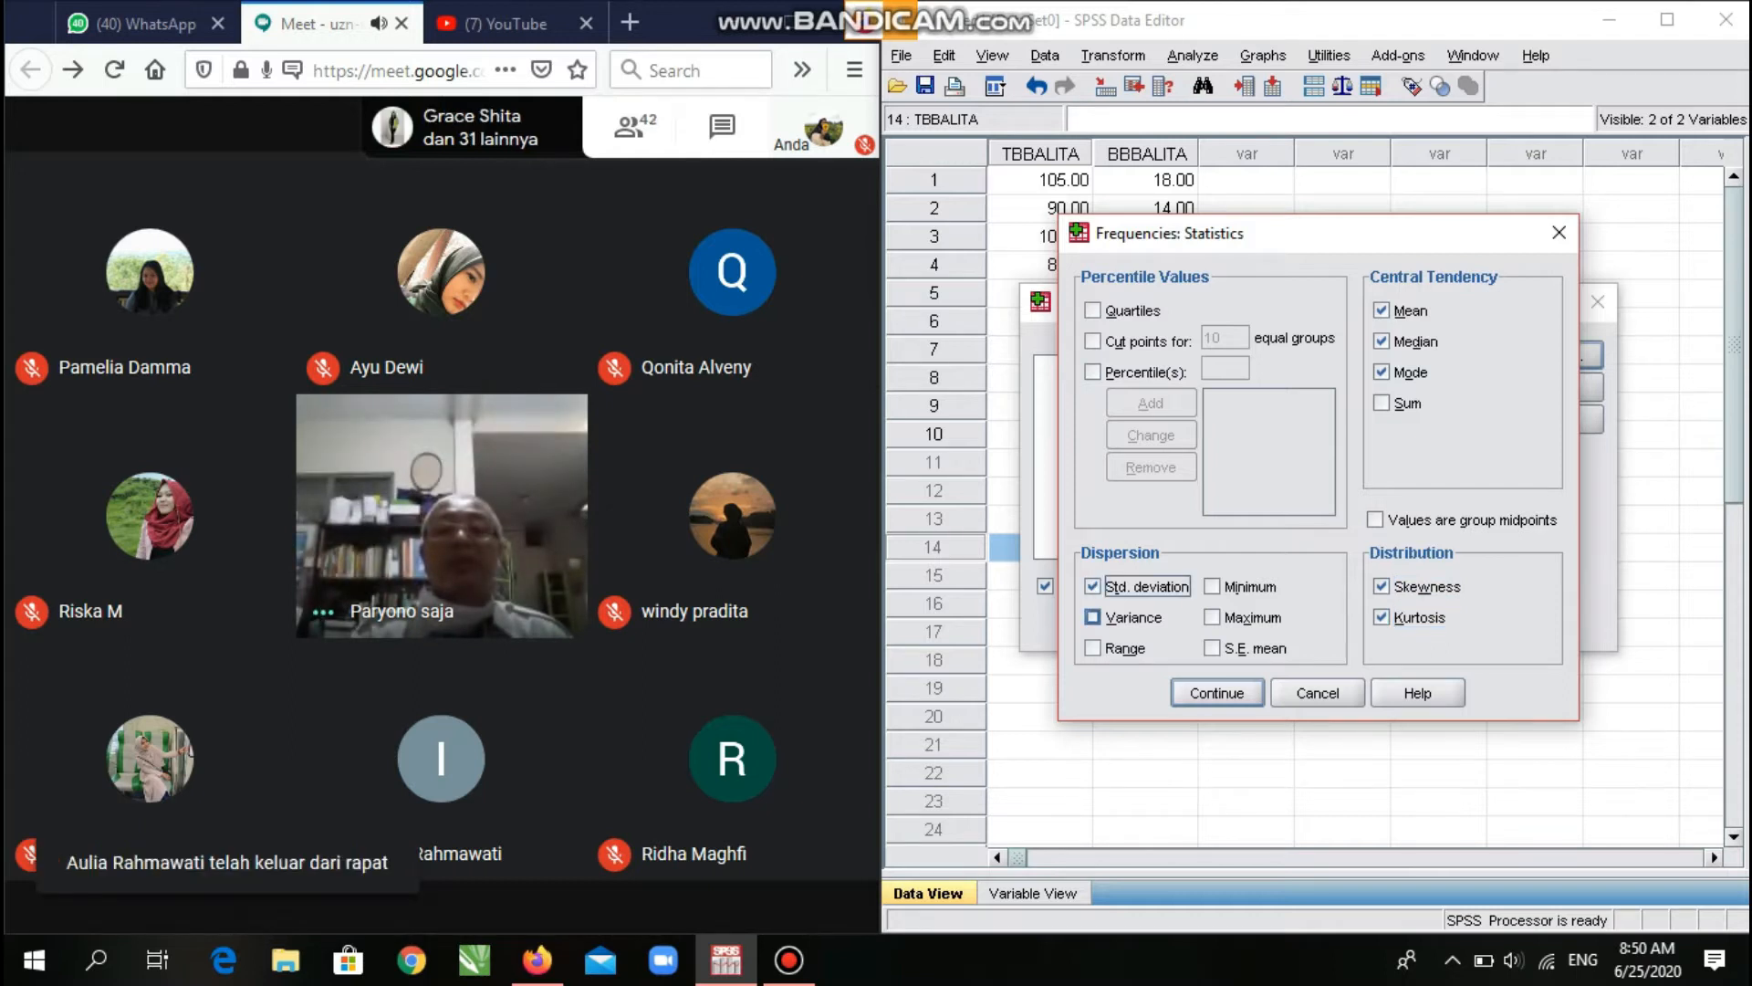
{"action": "left_click", "coordinate": [1212, 617]}
{"action": "left_click", "coordinate": [1212, 585]}
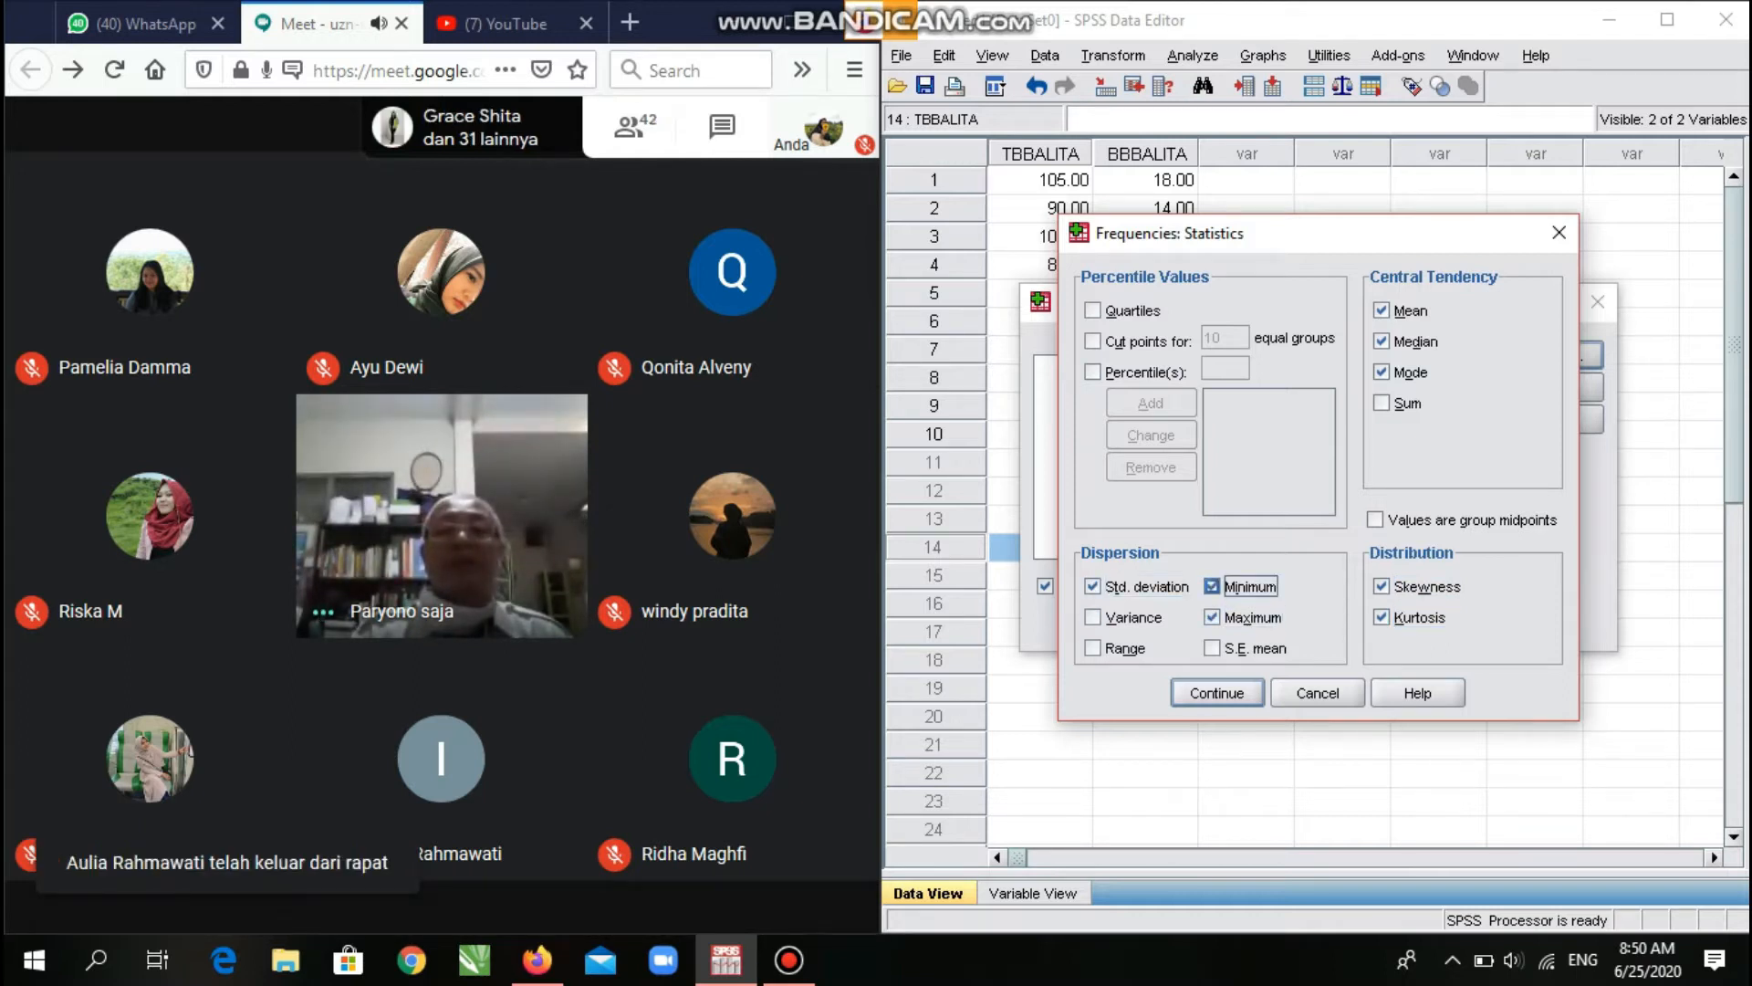
{"action": "left_click", "coordinate": [1092, 648]}
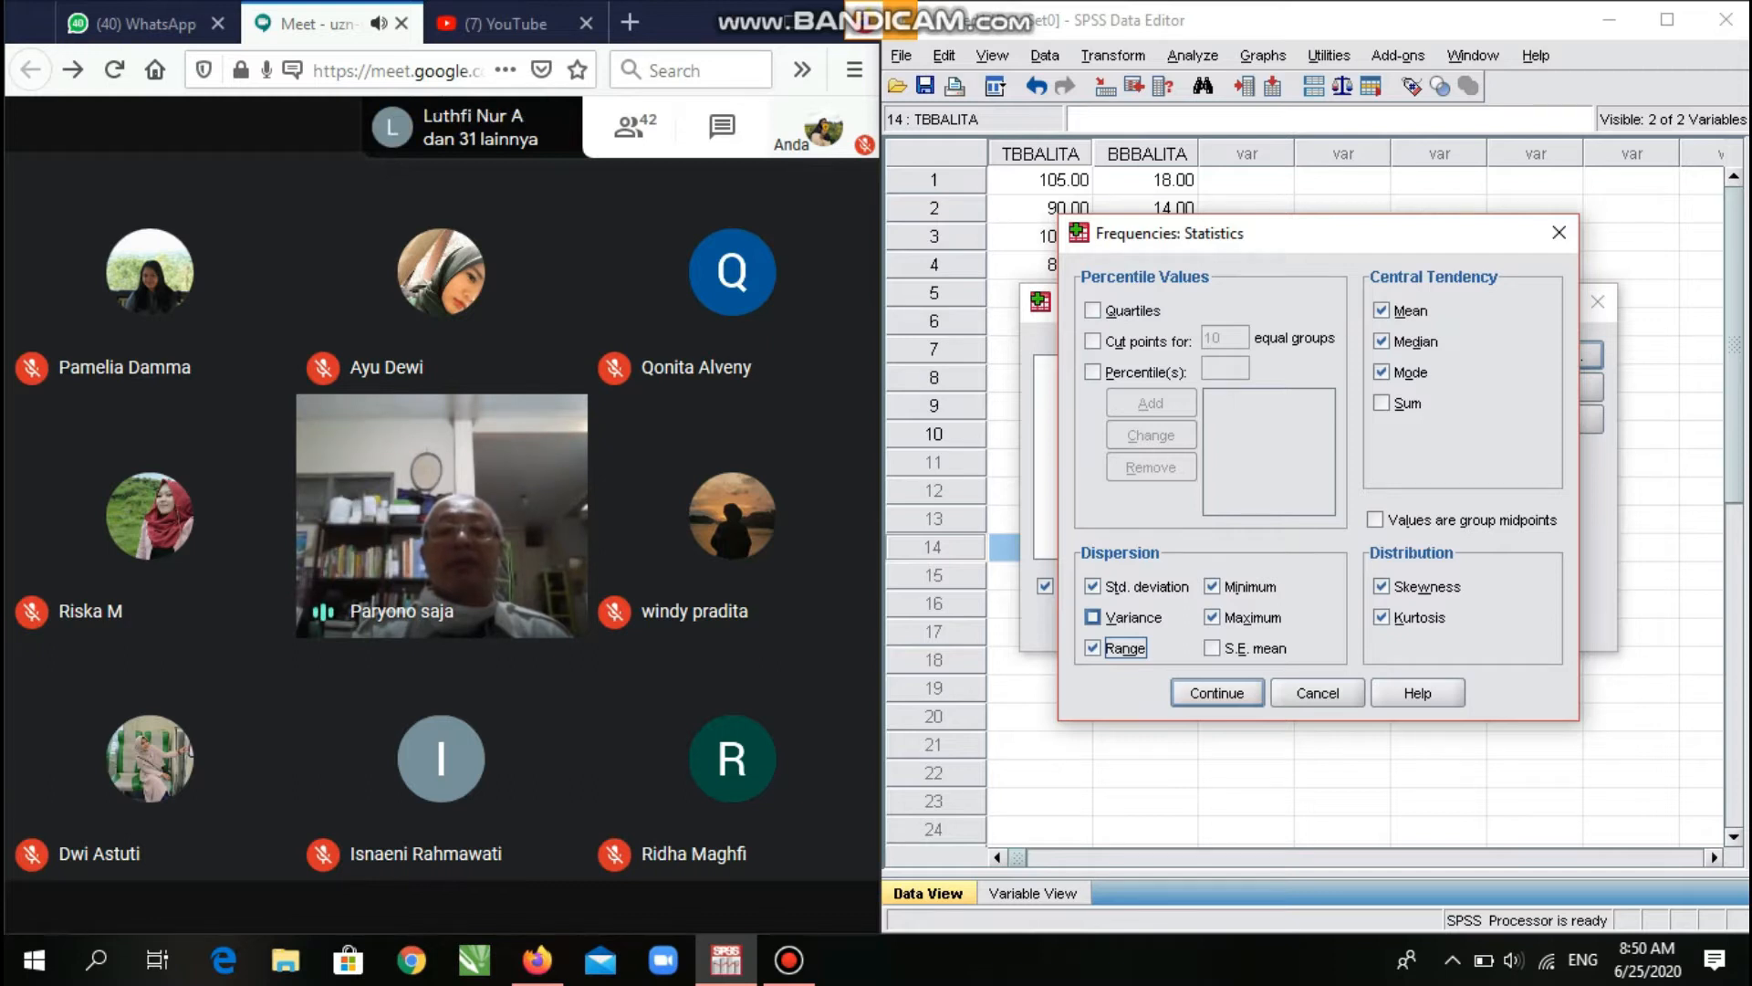
{"action": "left_click", "coordinate": [1092, 617]}
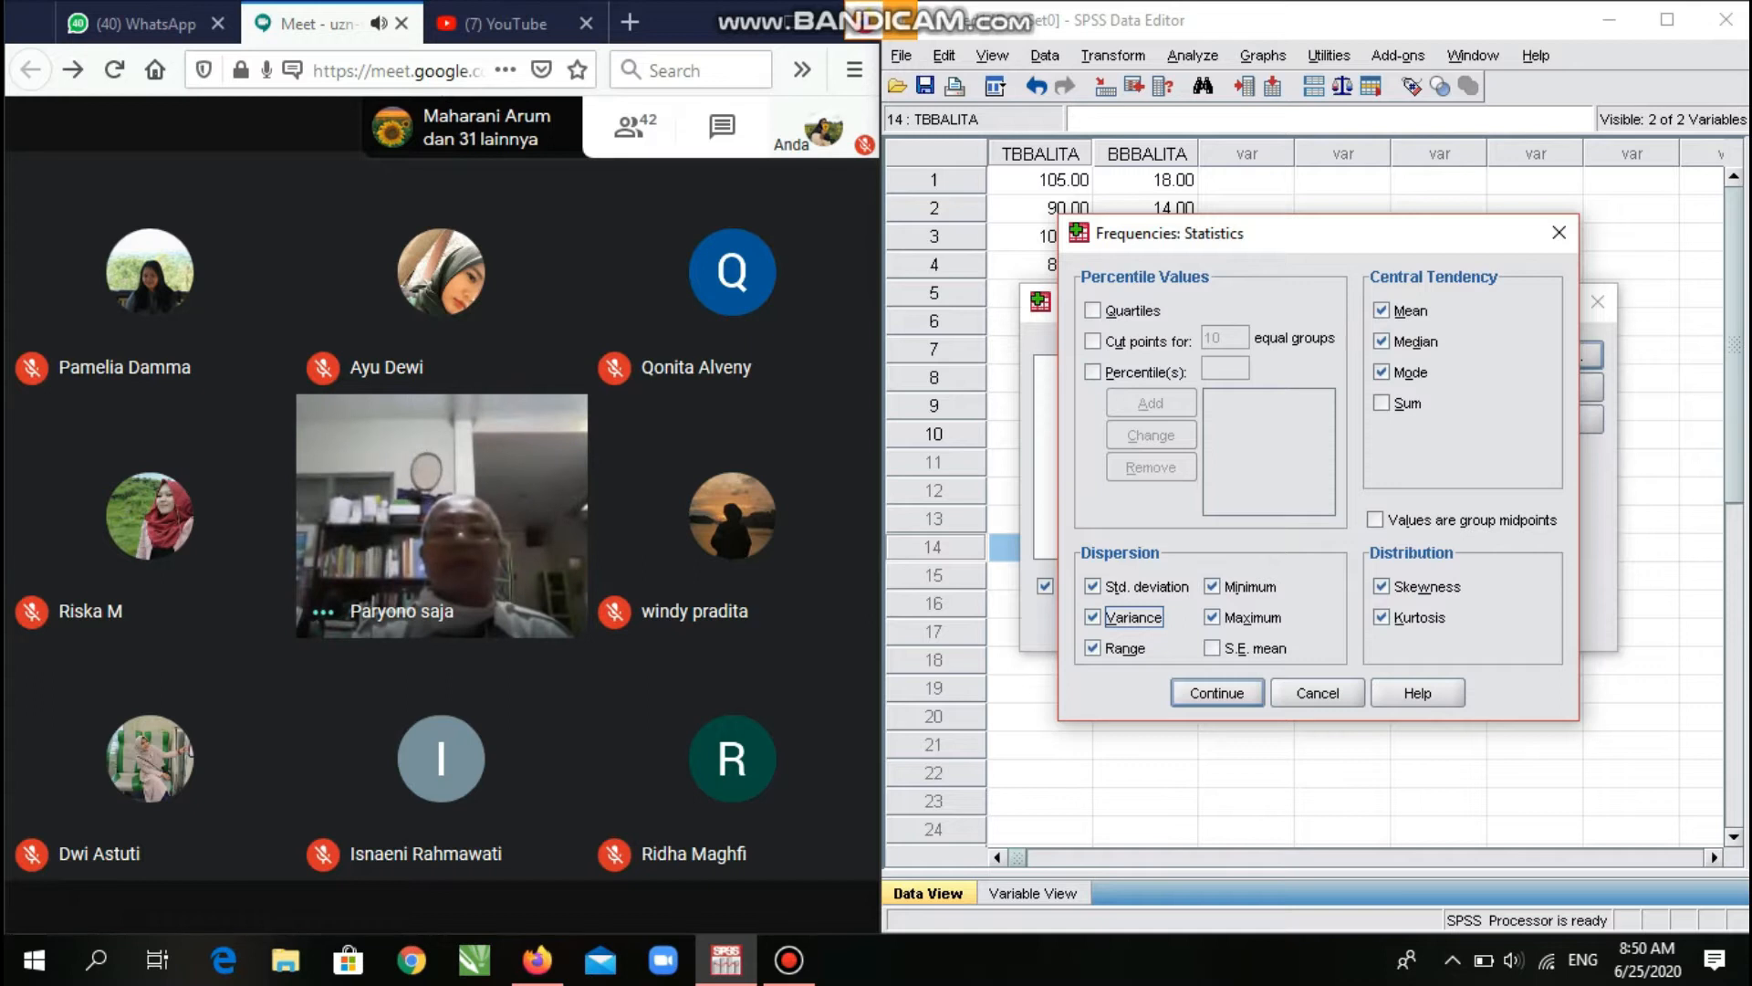
{"action": "left_click", "coordinate": [1212, 648]}
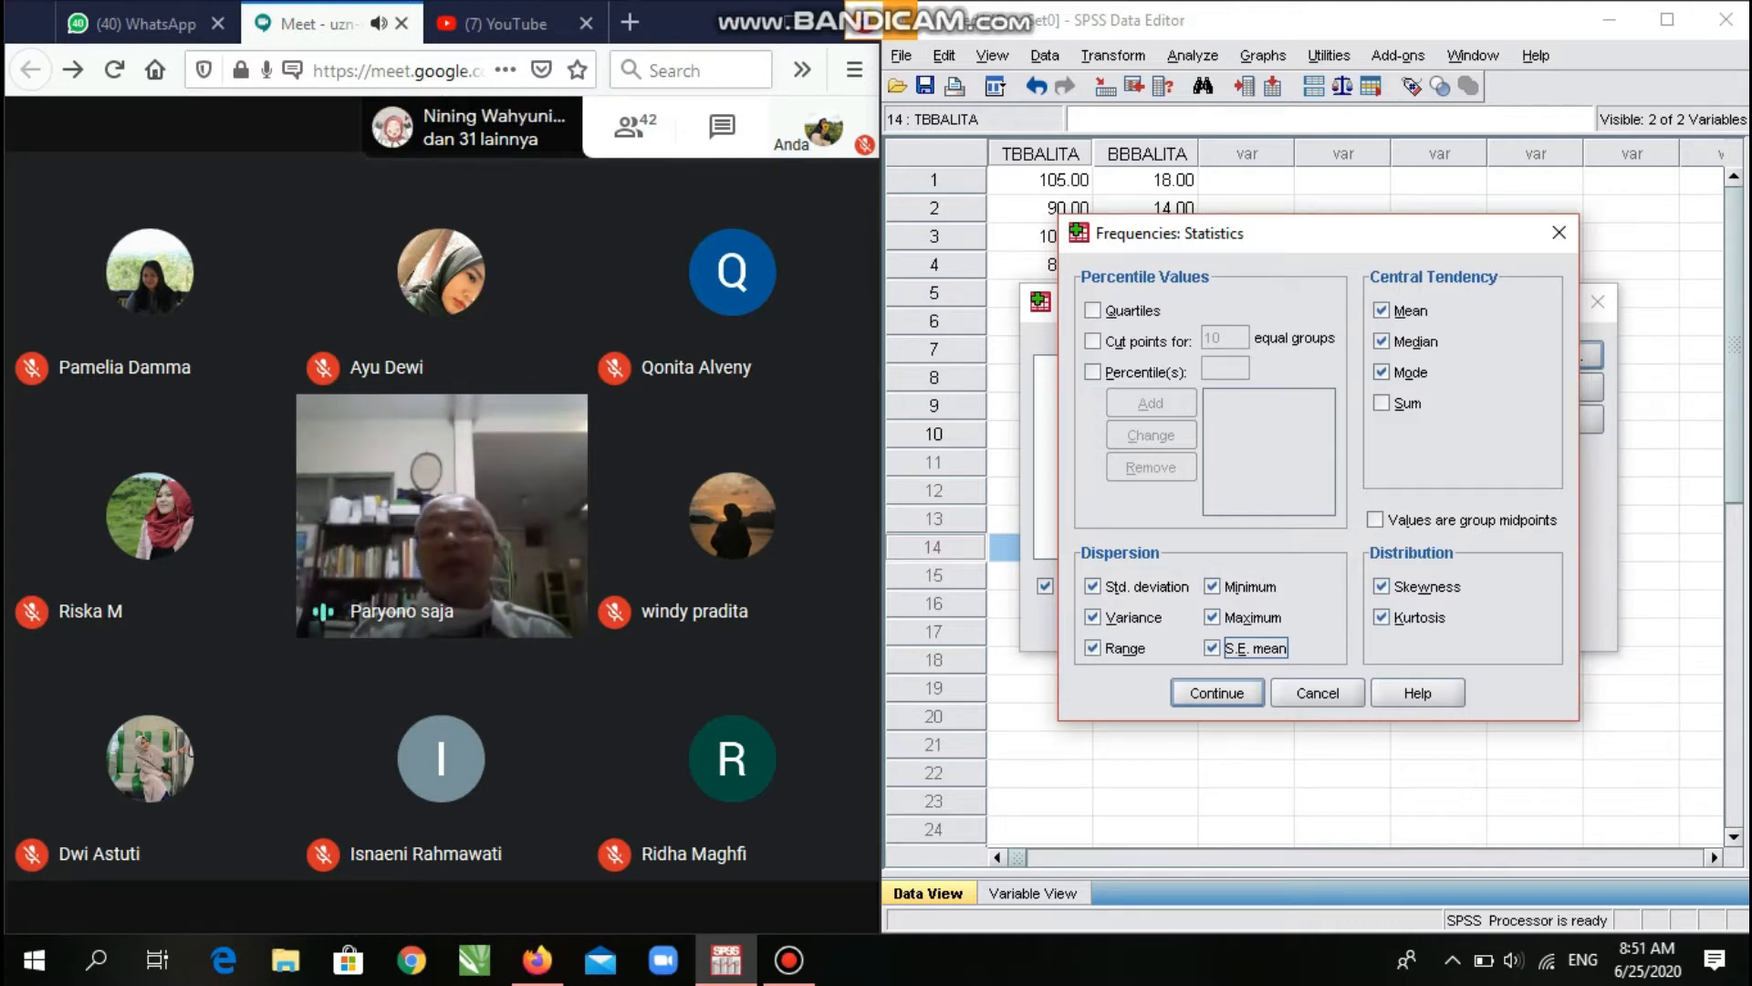
{"action": "key", "text": "Return"}
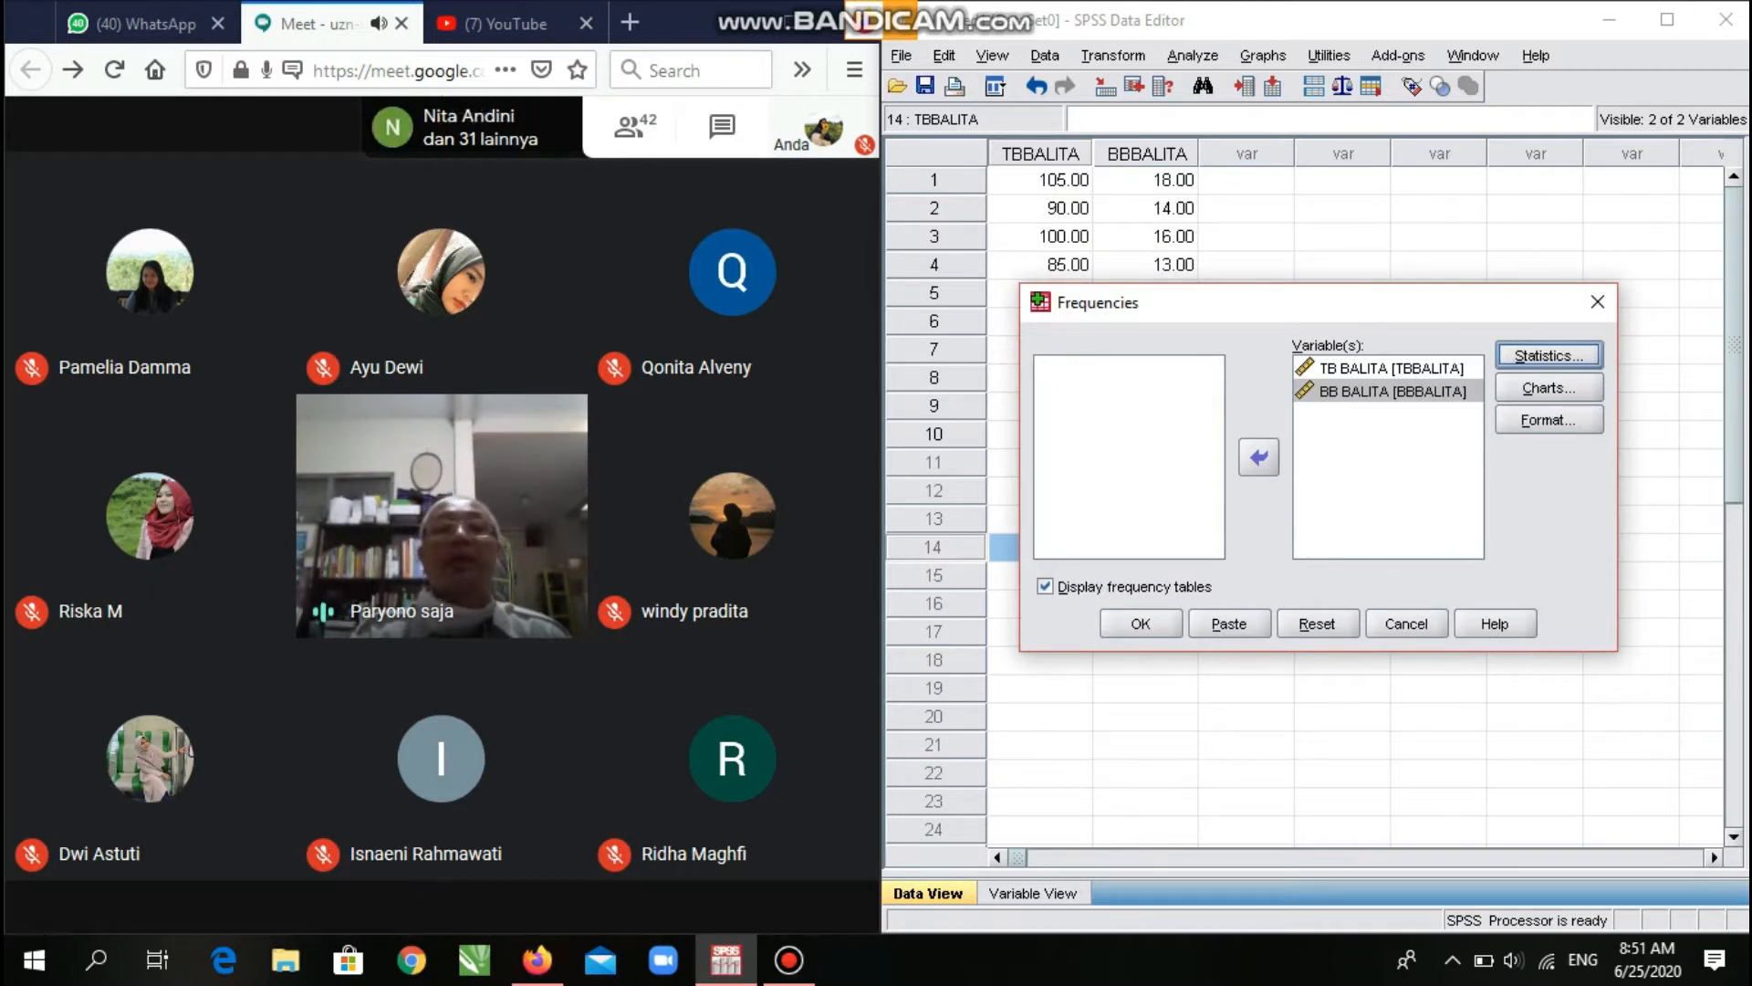
Set the Frequencies chart type to histograms without a normal curve and run the analysis.
{"action": "key", "text": "alt+c"}
{"action": "left_click", "coordinate": [1186, 471]}
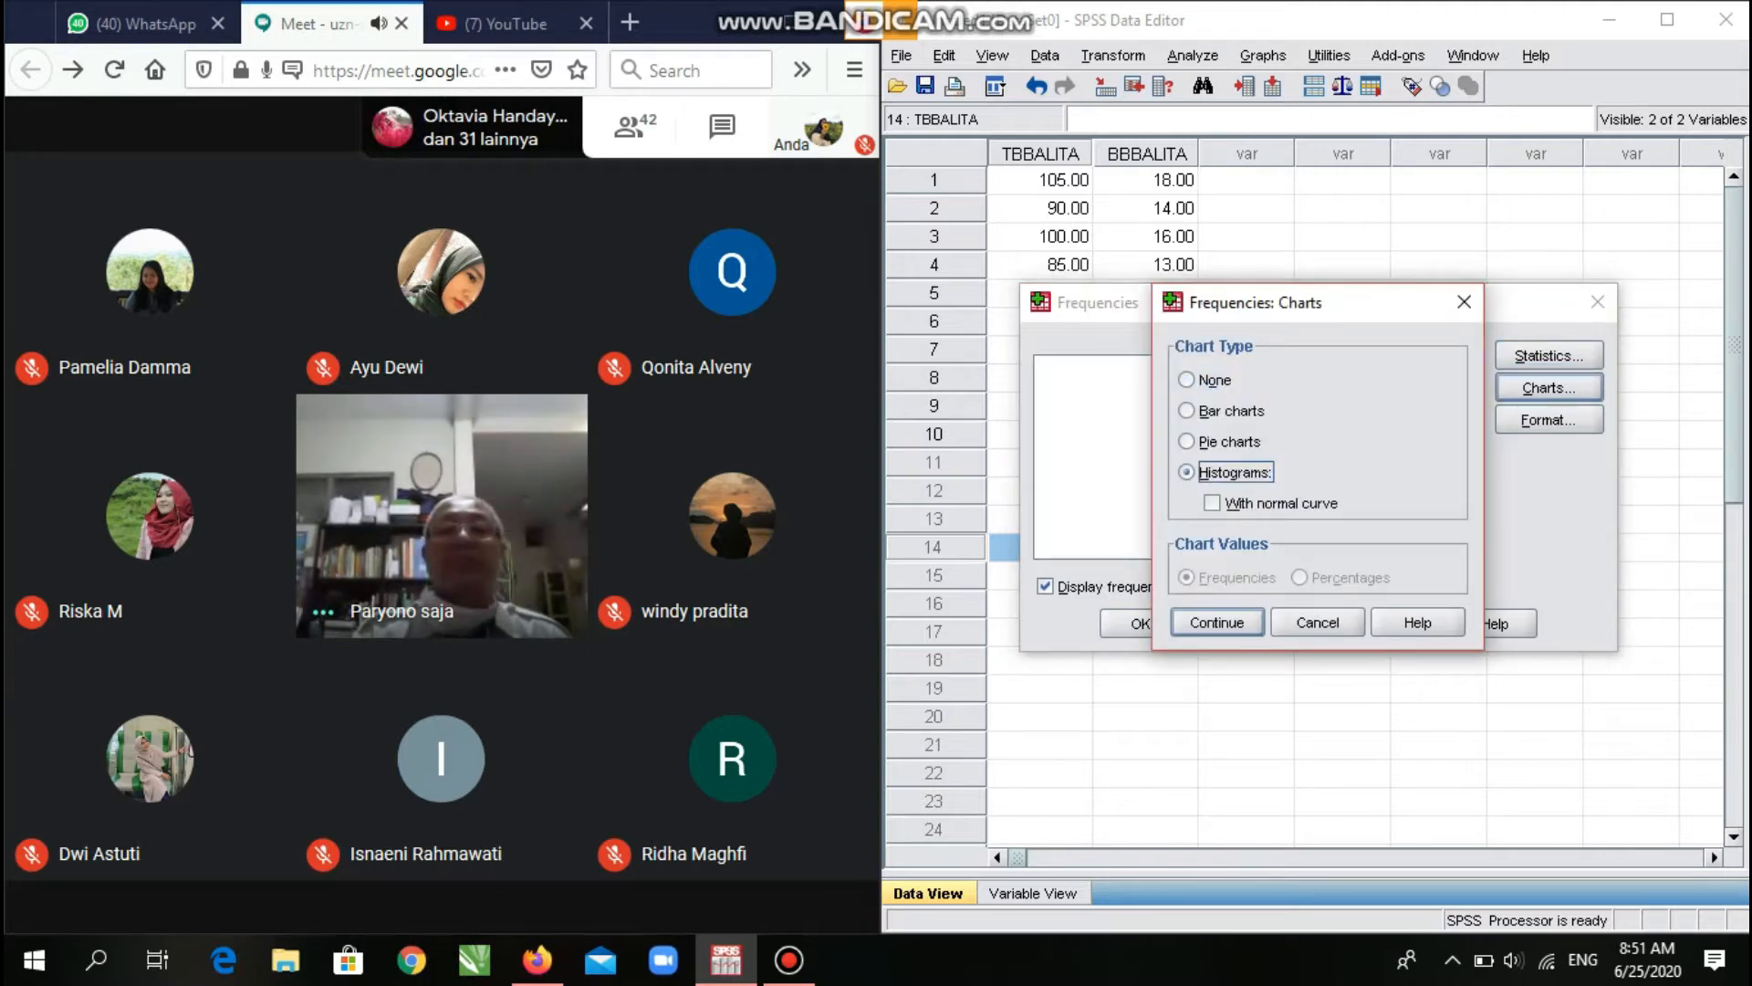
{"action": "key", "text": "Return"}
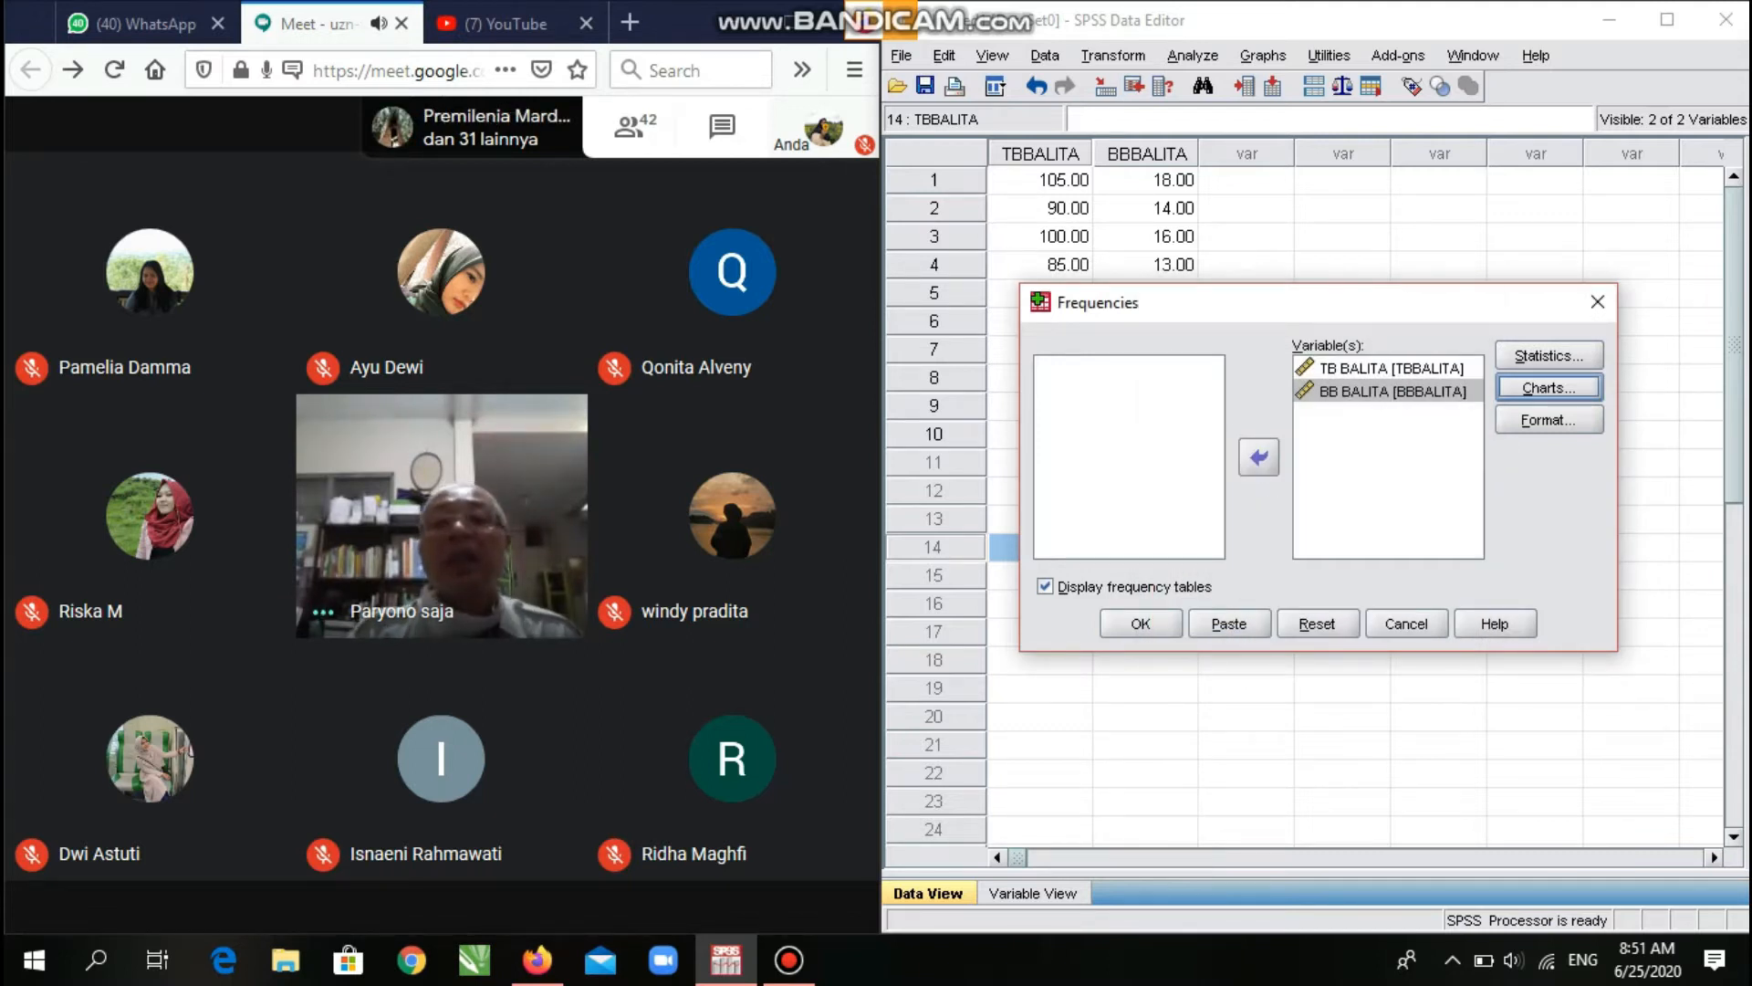
{"action": "left_click", "coordinate": [1549, 388]}
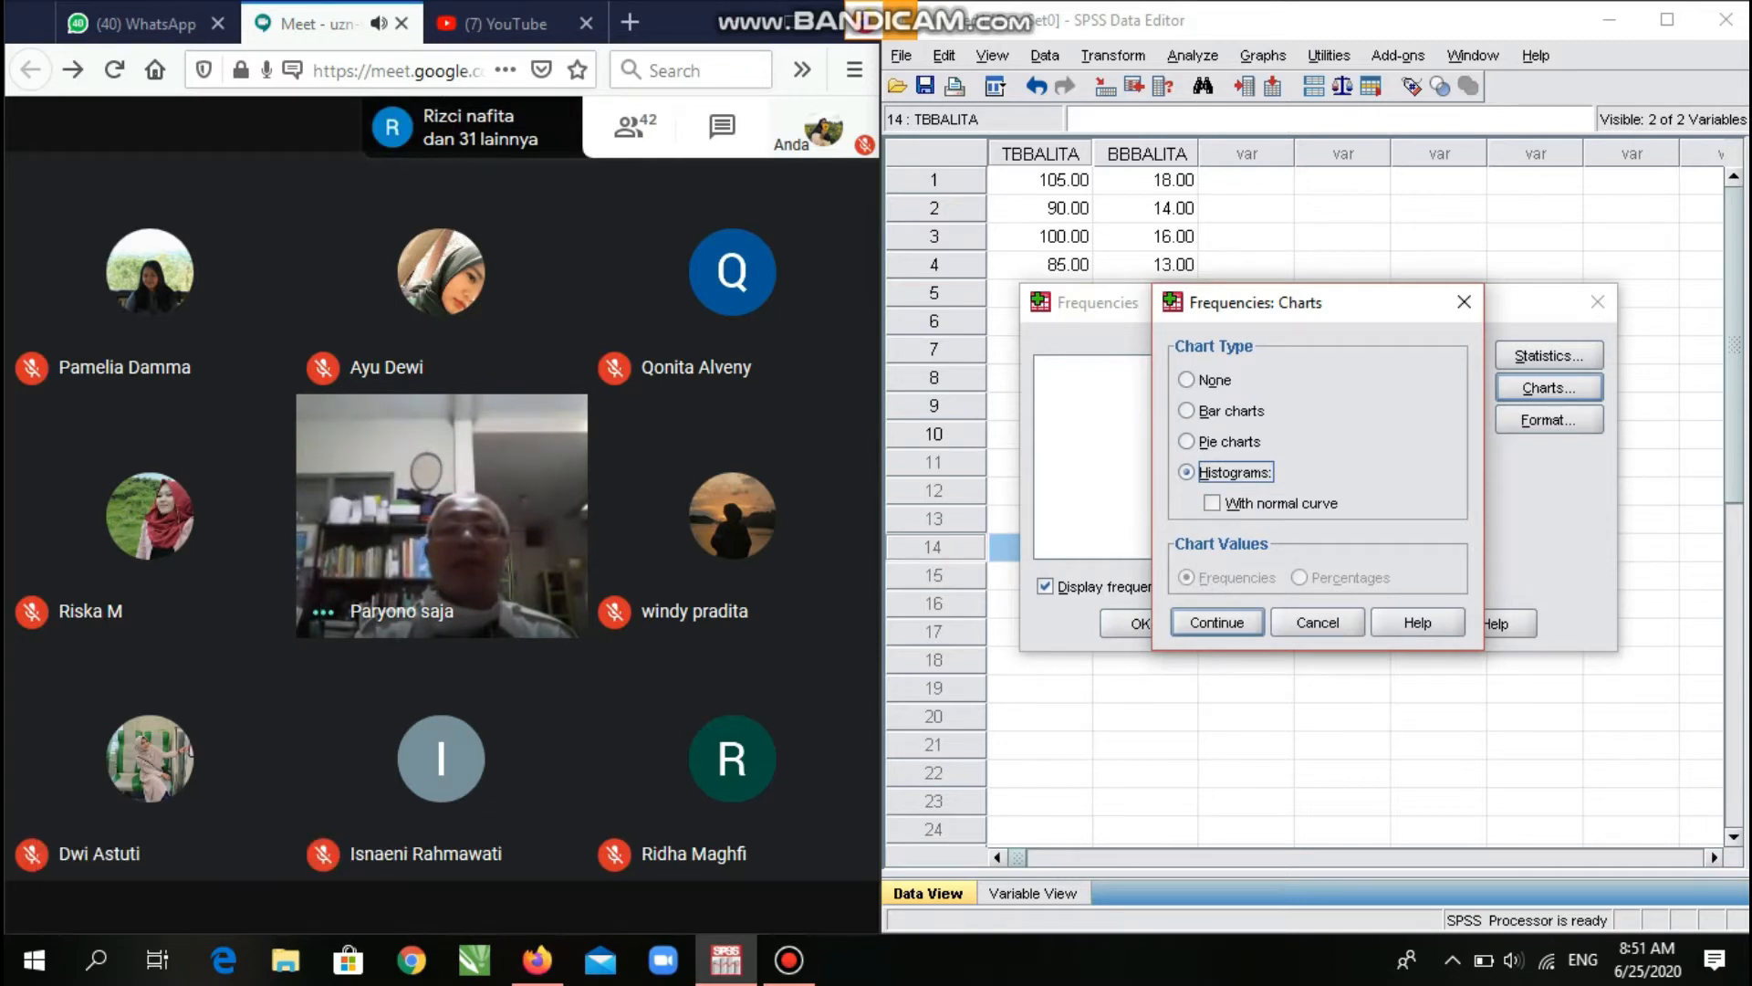
{"action": "left_click", "coordinate": [1216, 622]}
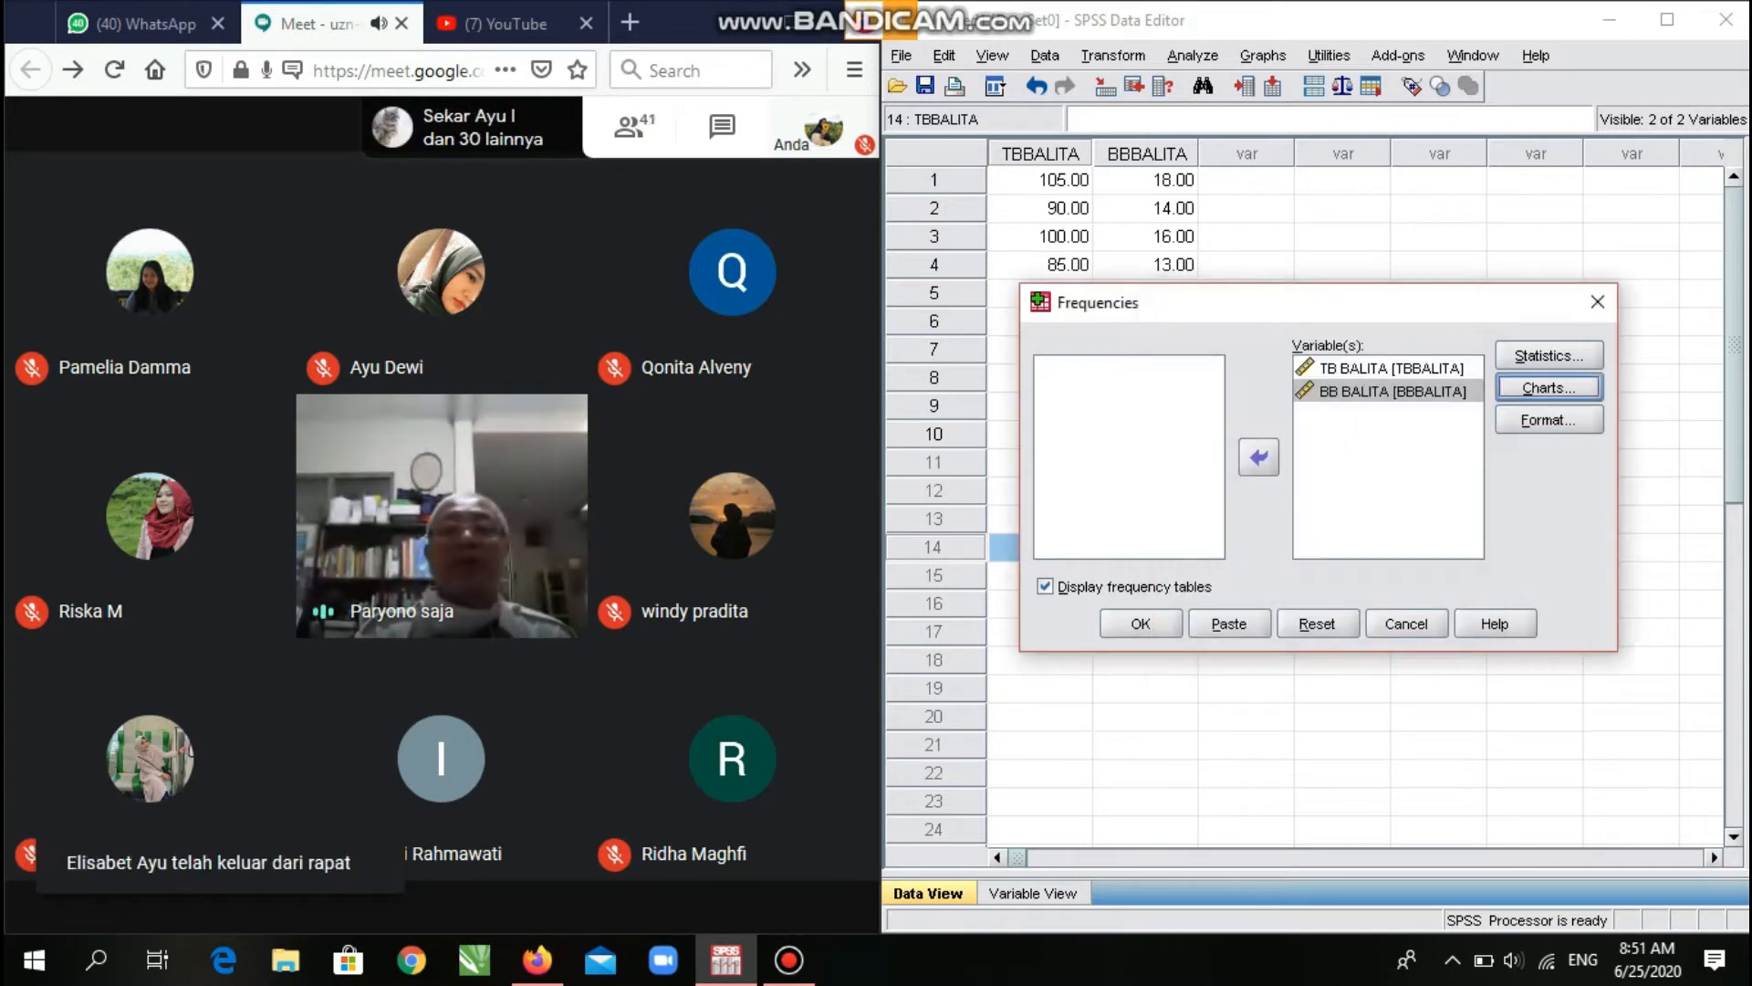
{"action": "key", "text": "Return"}
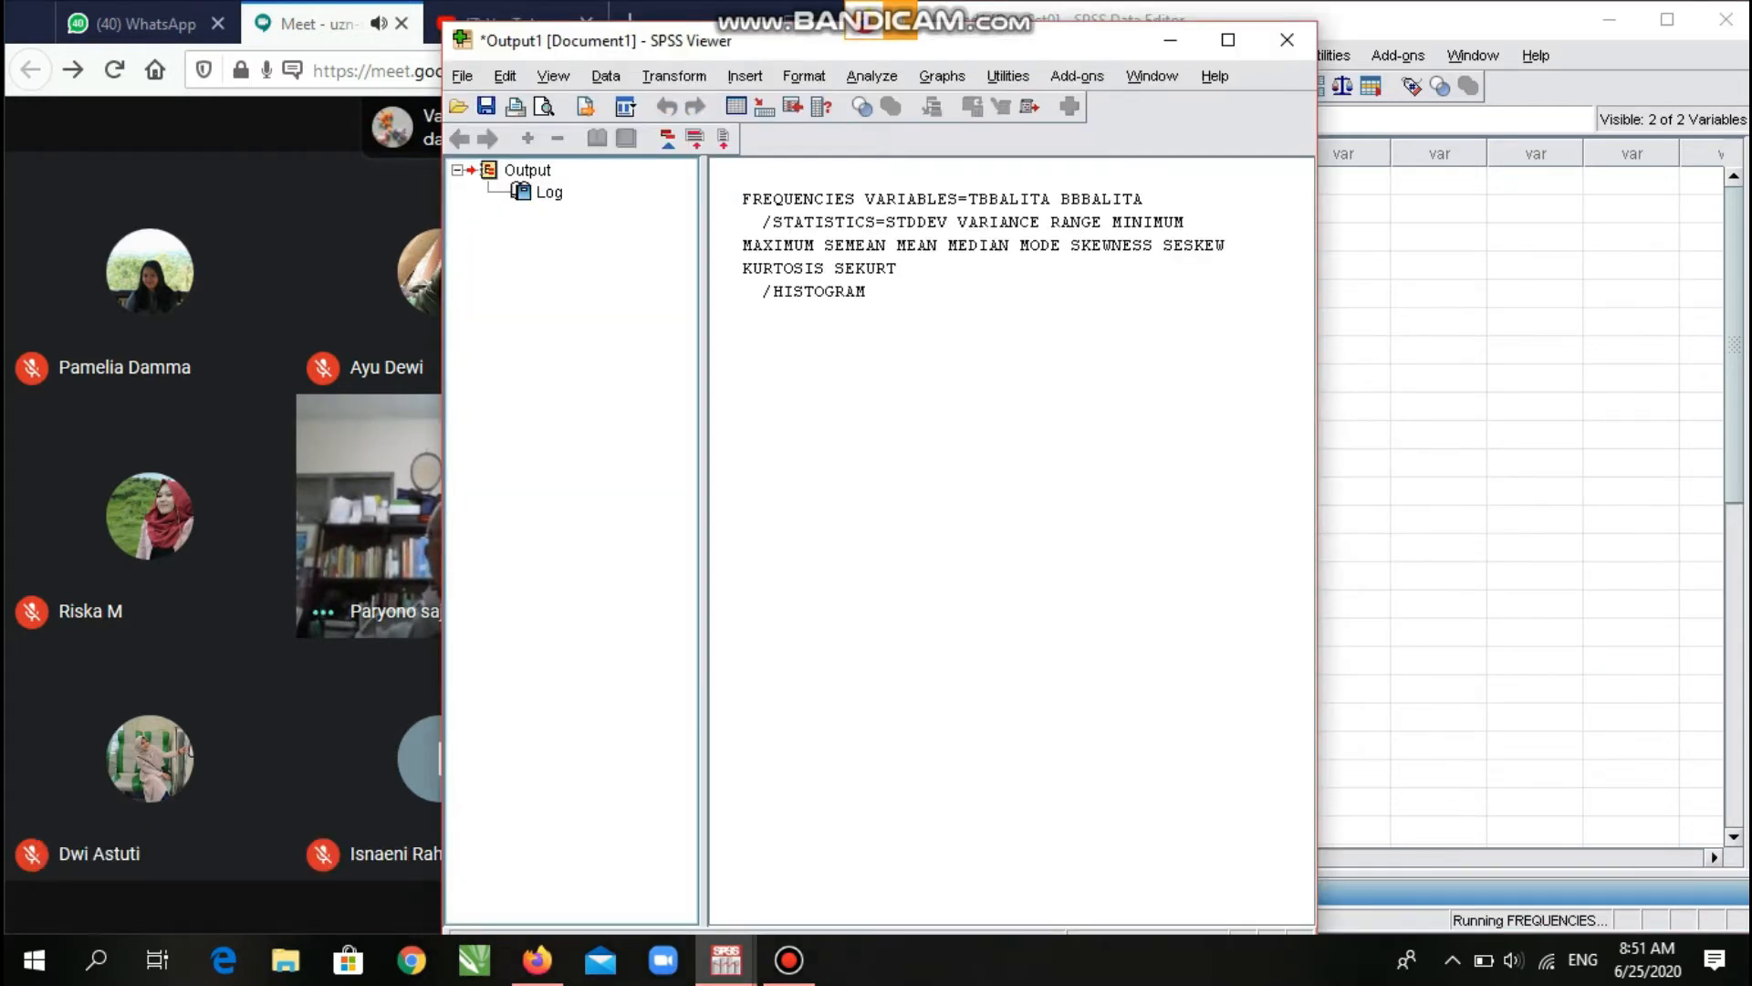
Switch to the Google Meet call, turn the microphone on briefly and mute it again.
{"action": "left_click", "coordinate": [349, 876]}
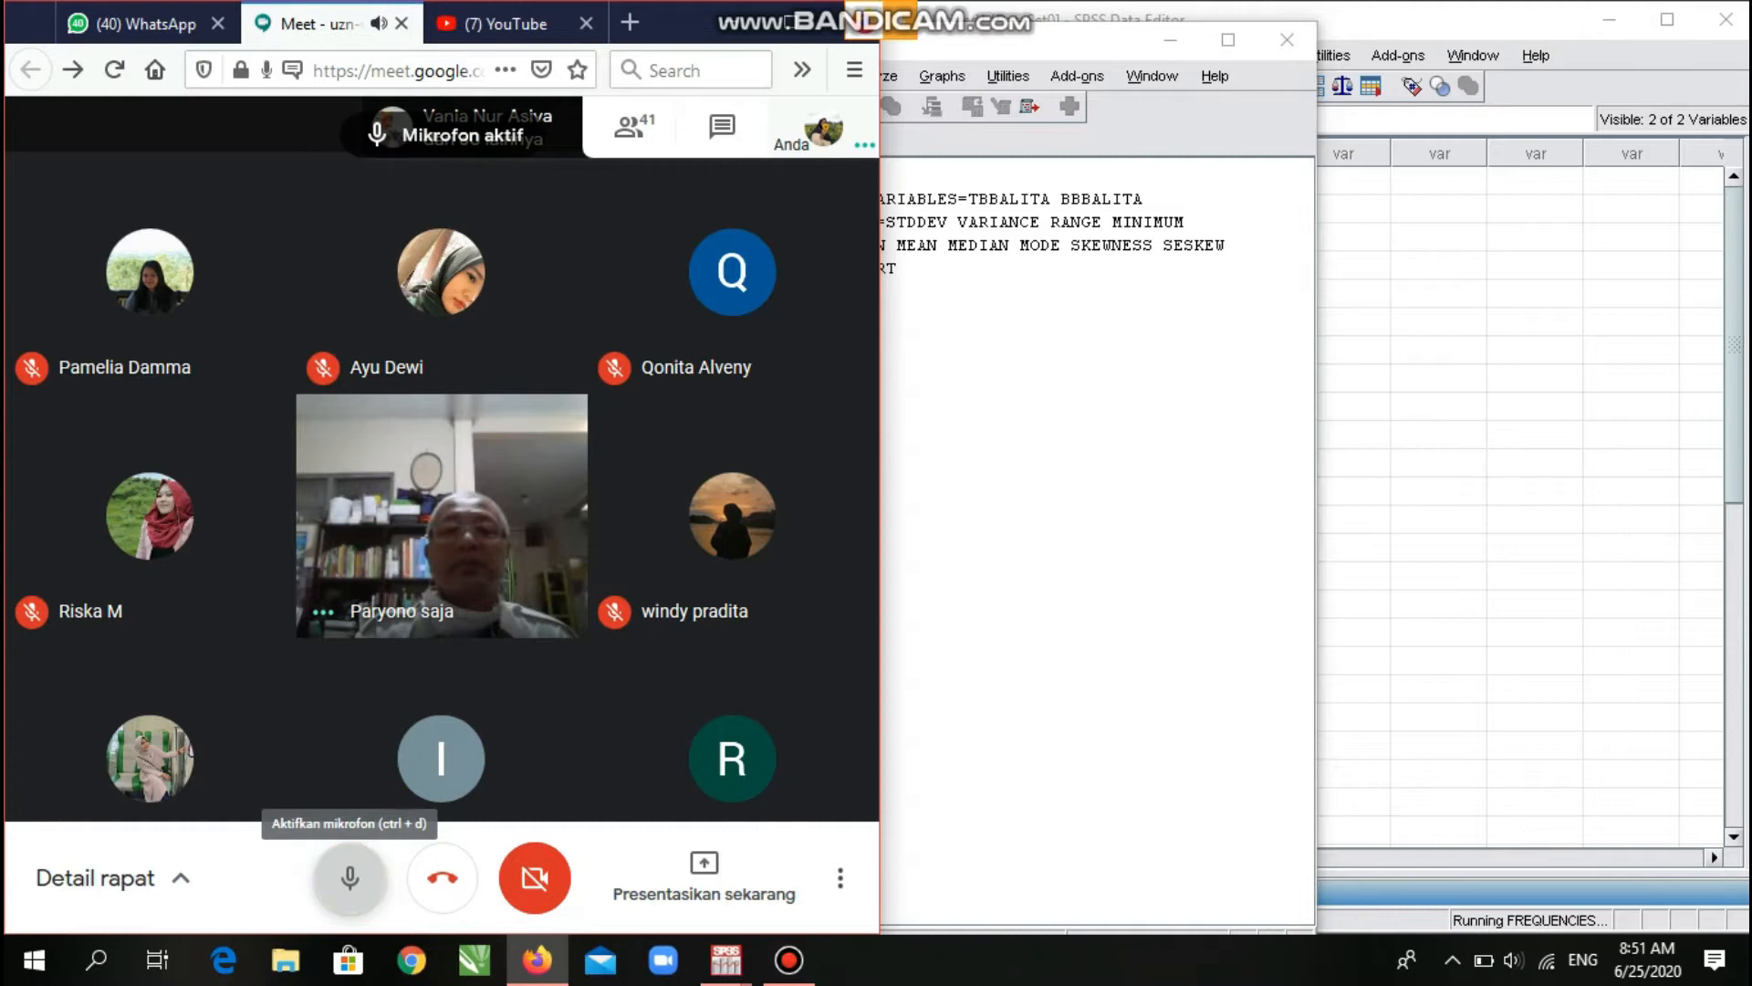
{"action": "left_click", "coordinate": [350, 876]}
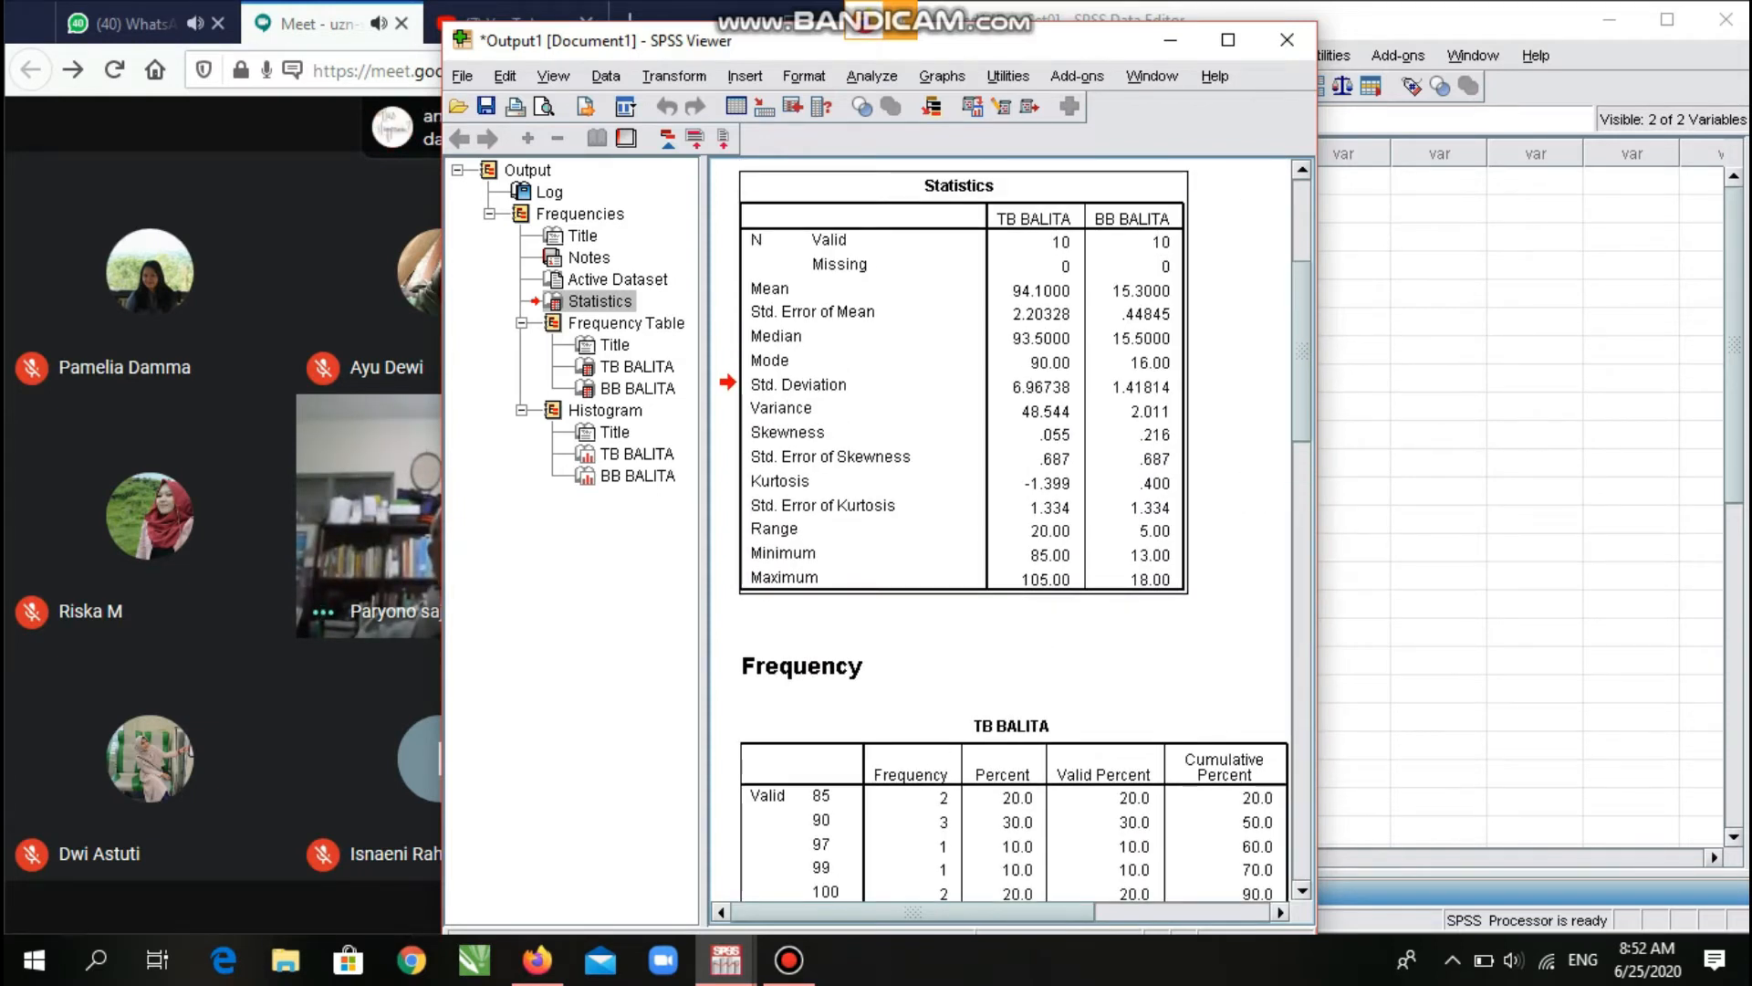
Check the Bandicam recorder and the Meet call, then return to the SPSS output.
{"action": "left_click", "coordinate": [789, 960]}
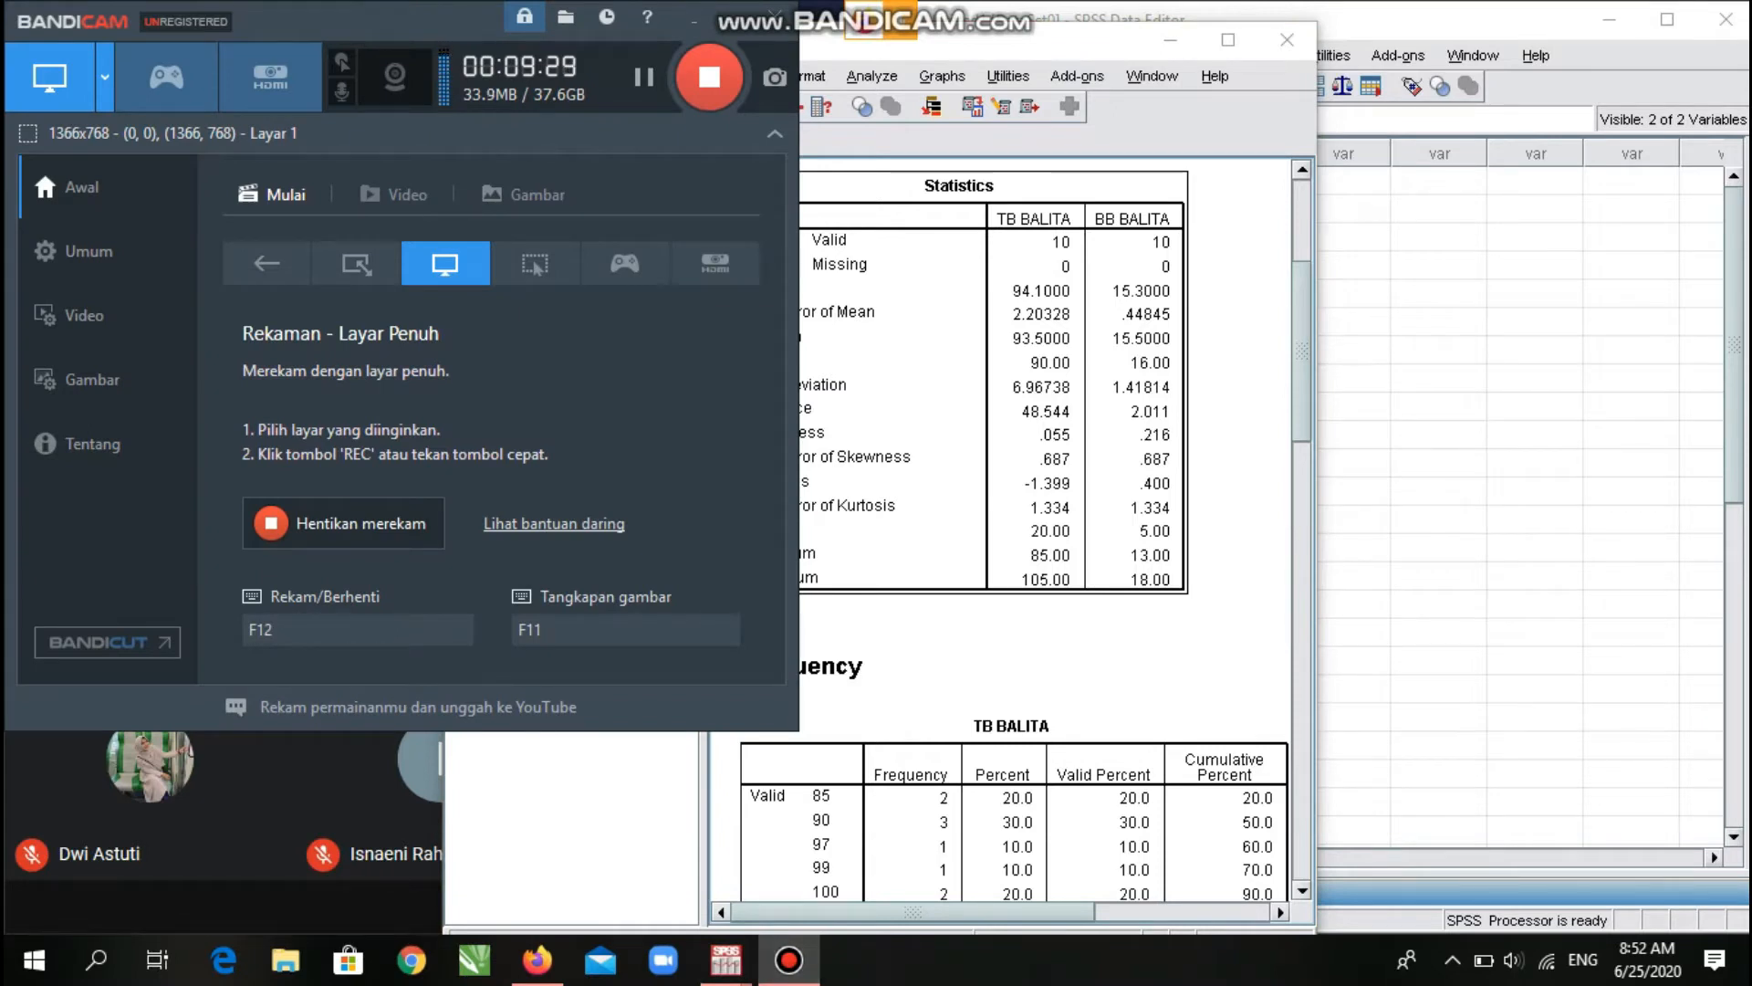
{"action": "key", "text": "alt+Tab"}
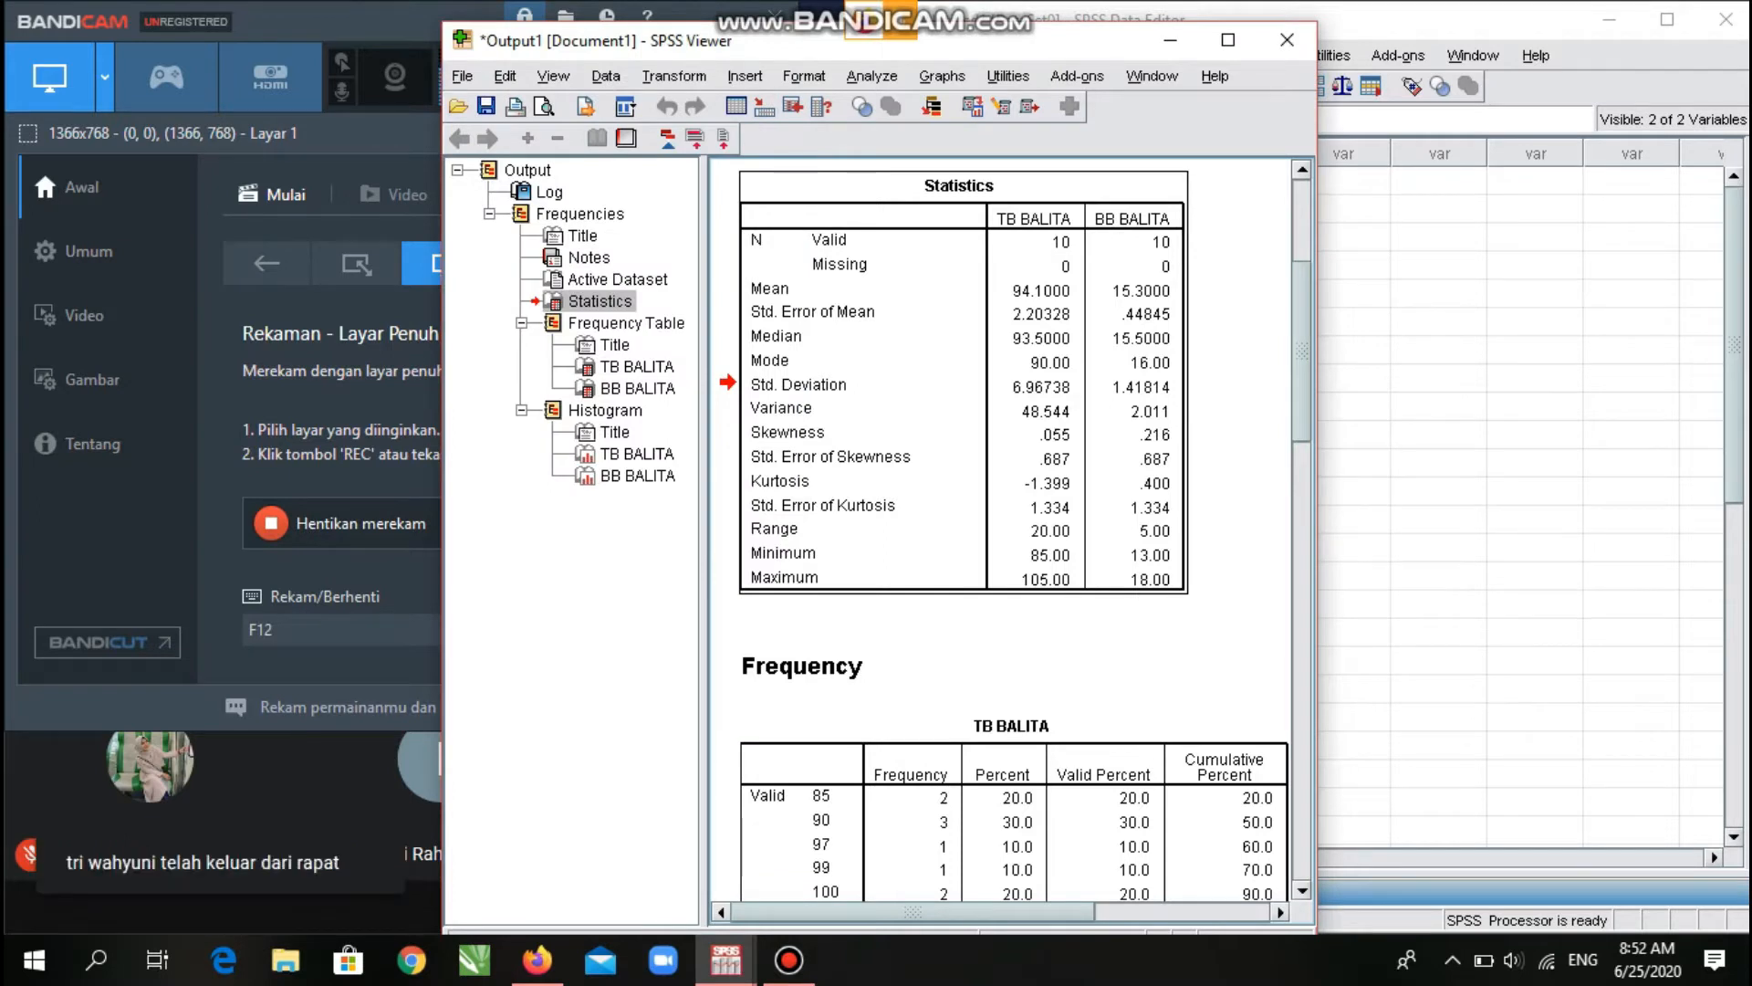
{"action": "key", "text": "alt+Tab"}
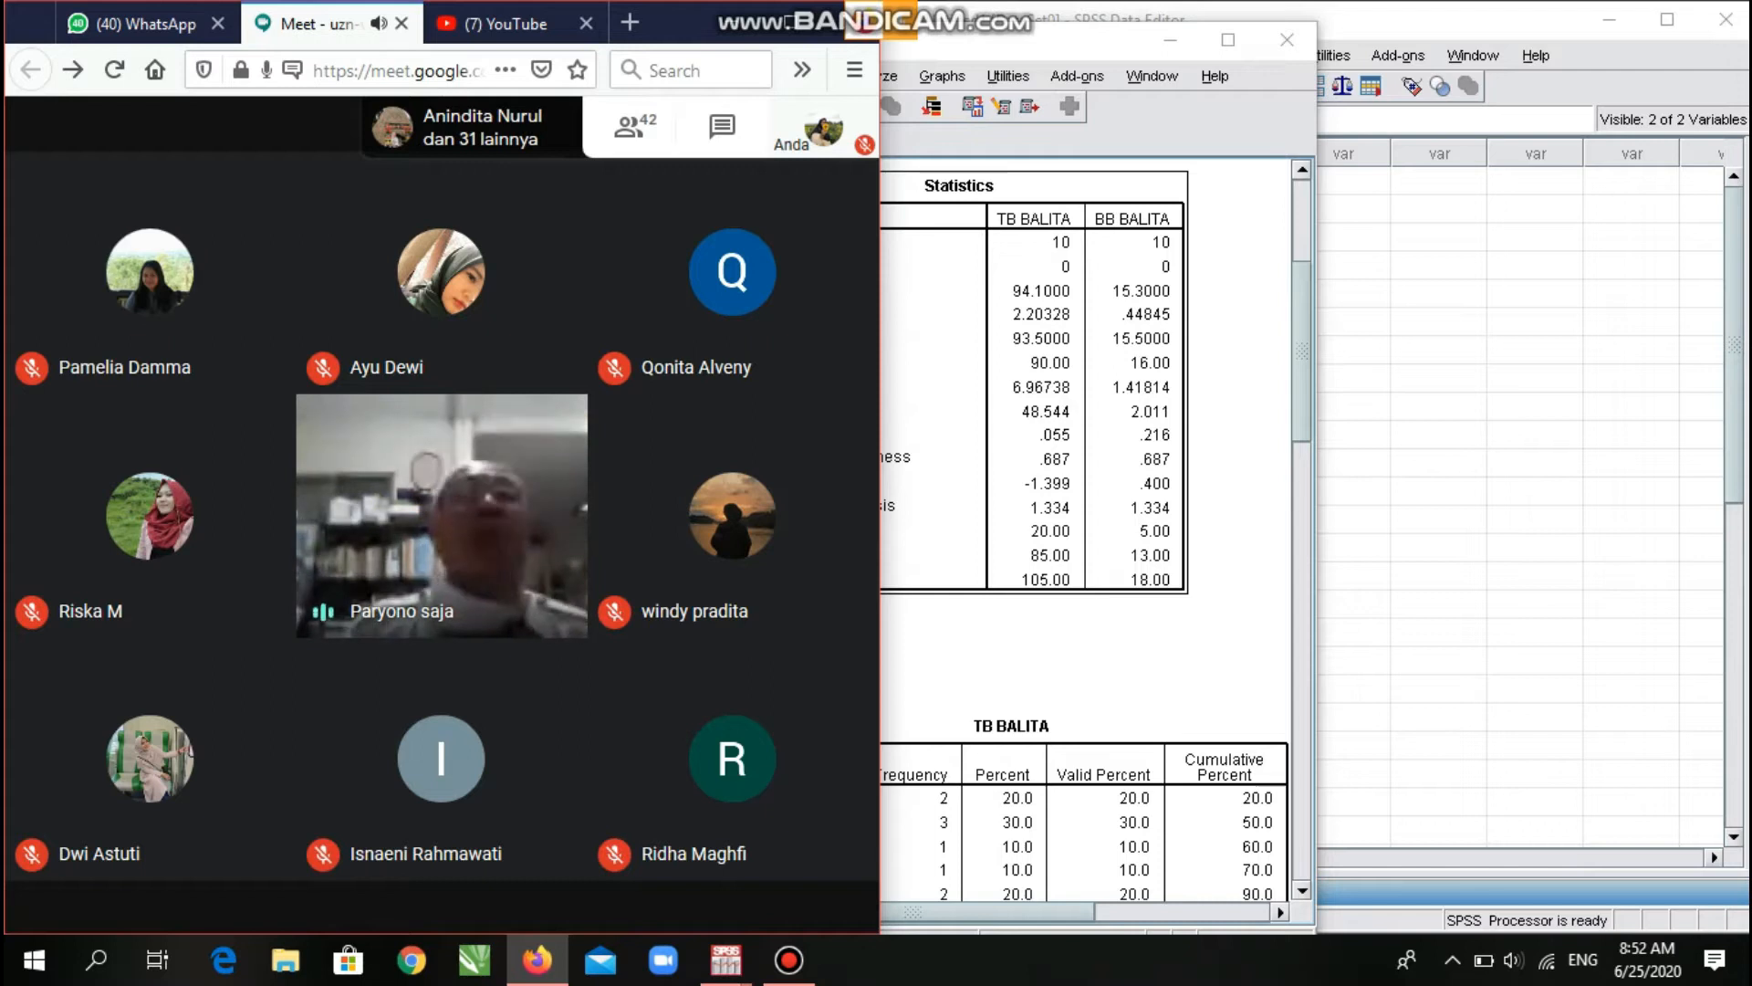
{"action": "key", "text": "alt+Tab"}
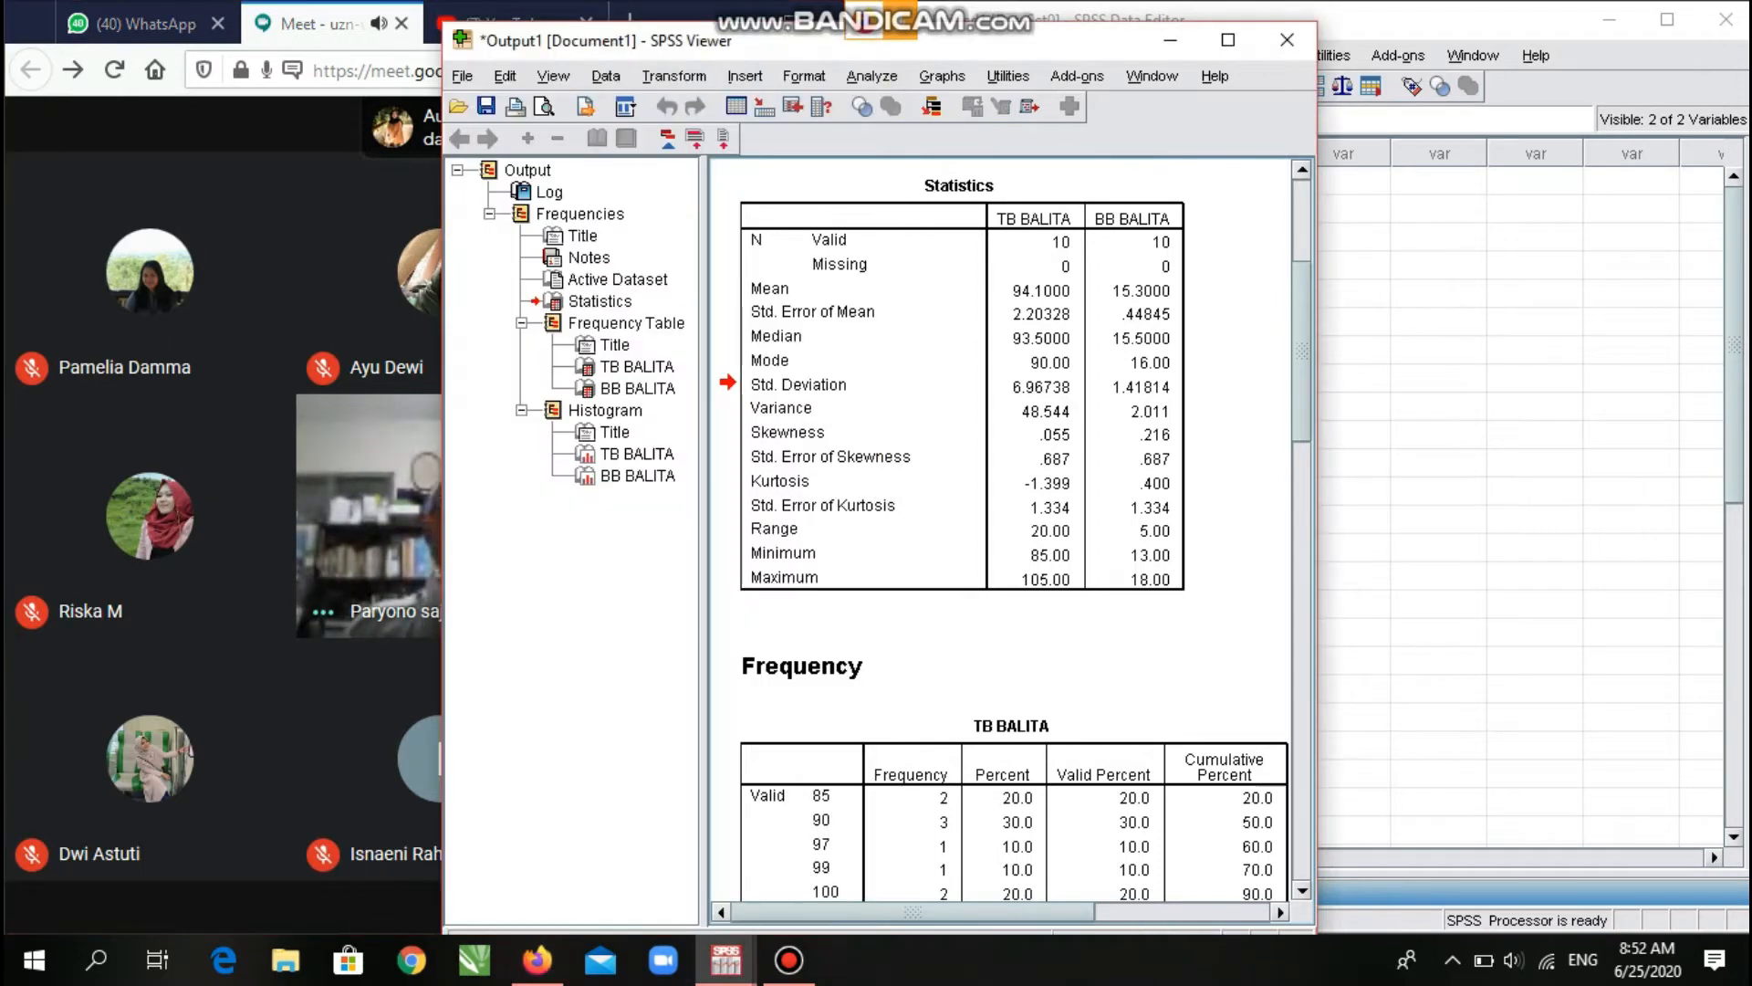
Run Descriptives on TB BALITA and BB BALITA with mean, standard deviation, minimum, maximum, skewness and kurtosis.
{"action": "left_click", "coordinate": [871, 75]}
{"action": "mouse_move", "coordinate": [871, 76]}
{"action": "mouse_move", "coordinate": [940, 137]}
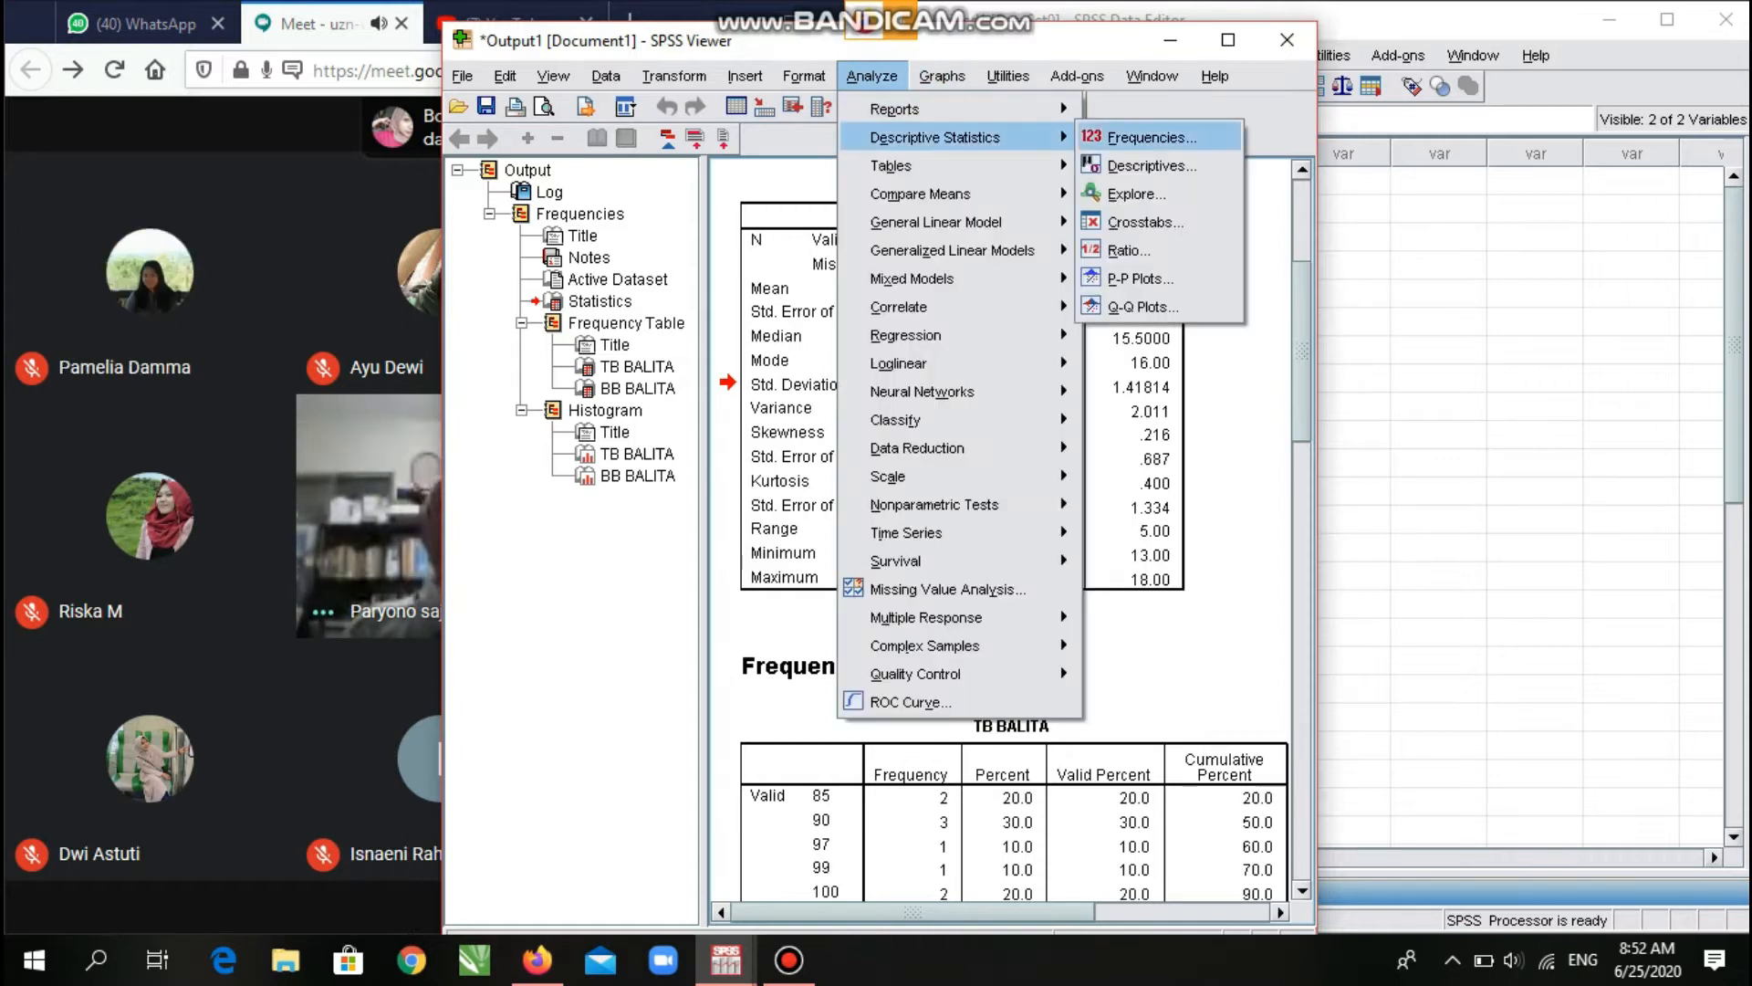
{"action": "left_click", "coordinate": [1122, 164]}
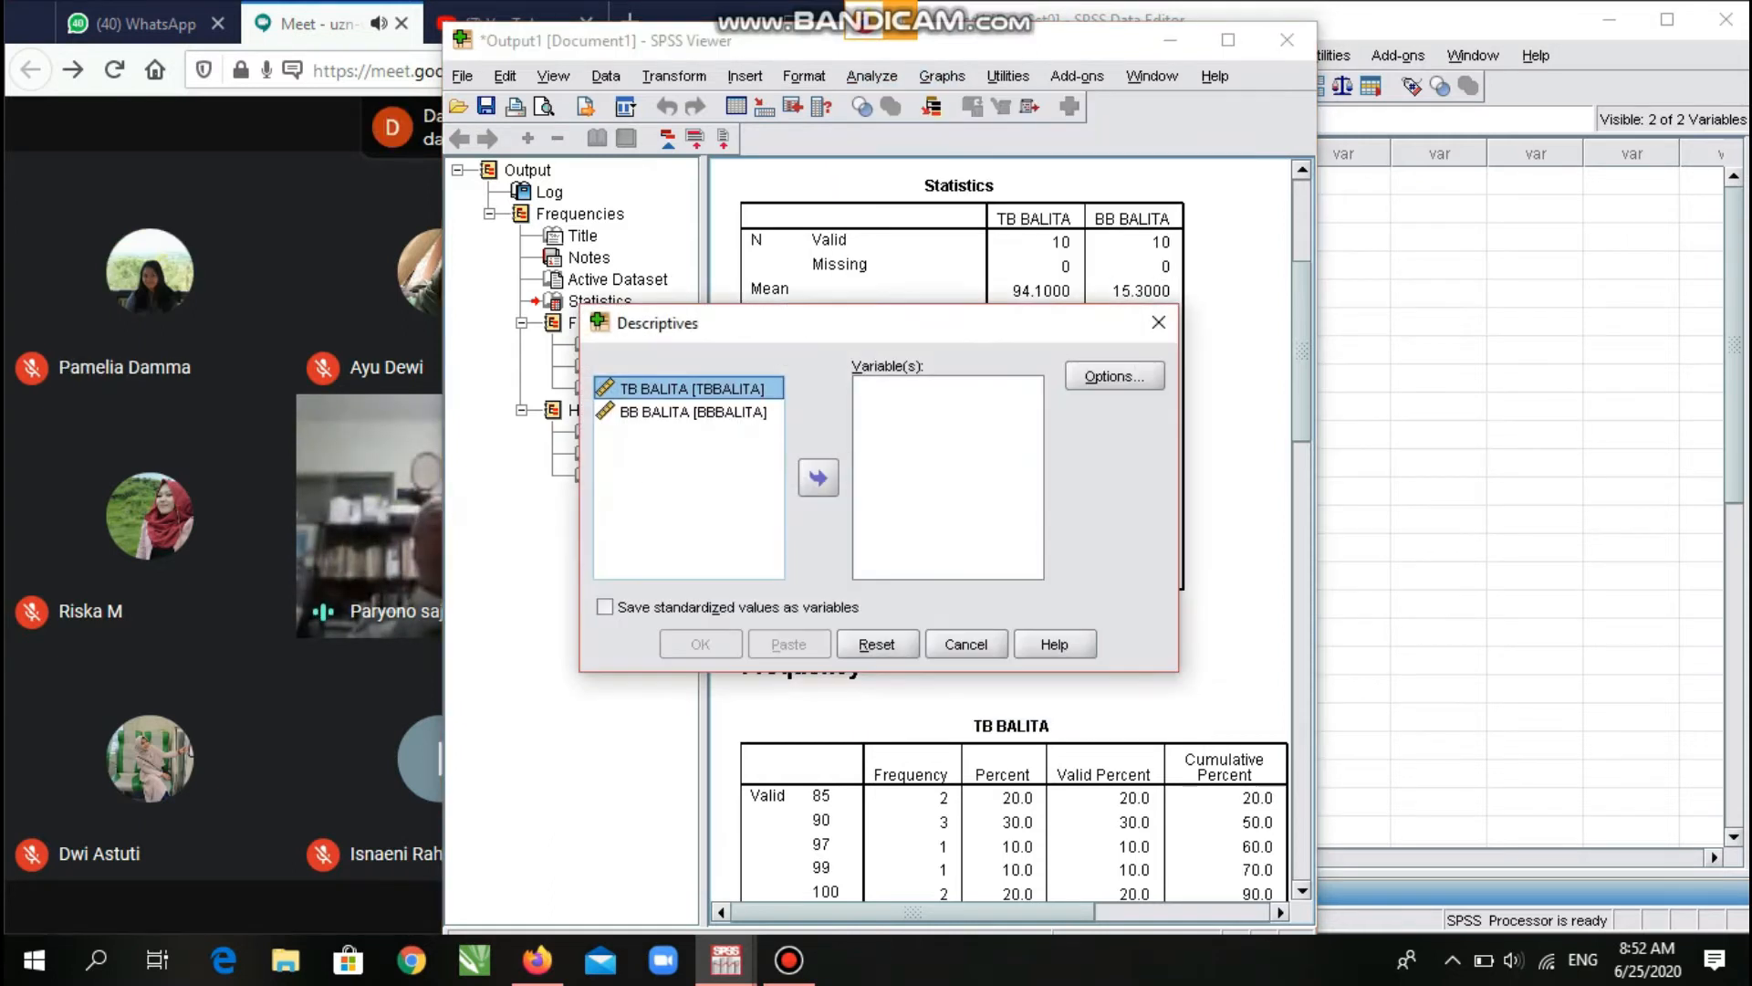
{"action": "left_click", "coordinate": [819, 477]}
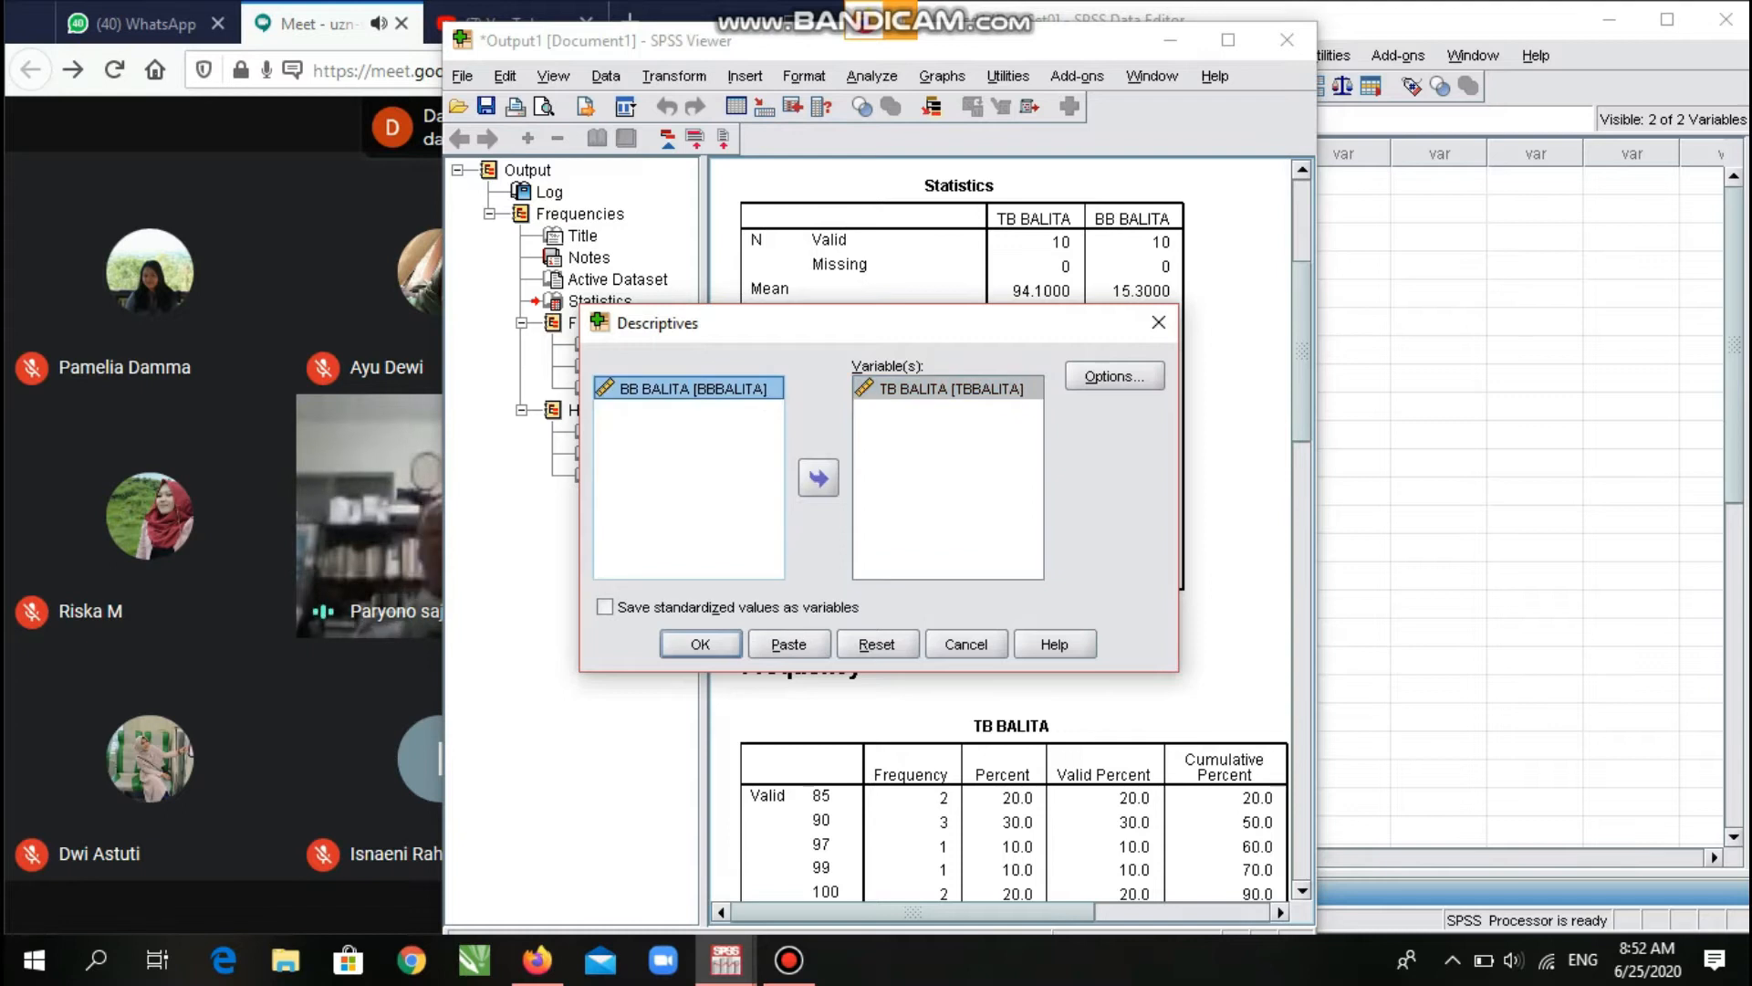
{"action": "left_click", "coordinate": [818, 477]}
{"action": "left_click", "coordinate": [1115, 376]}
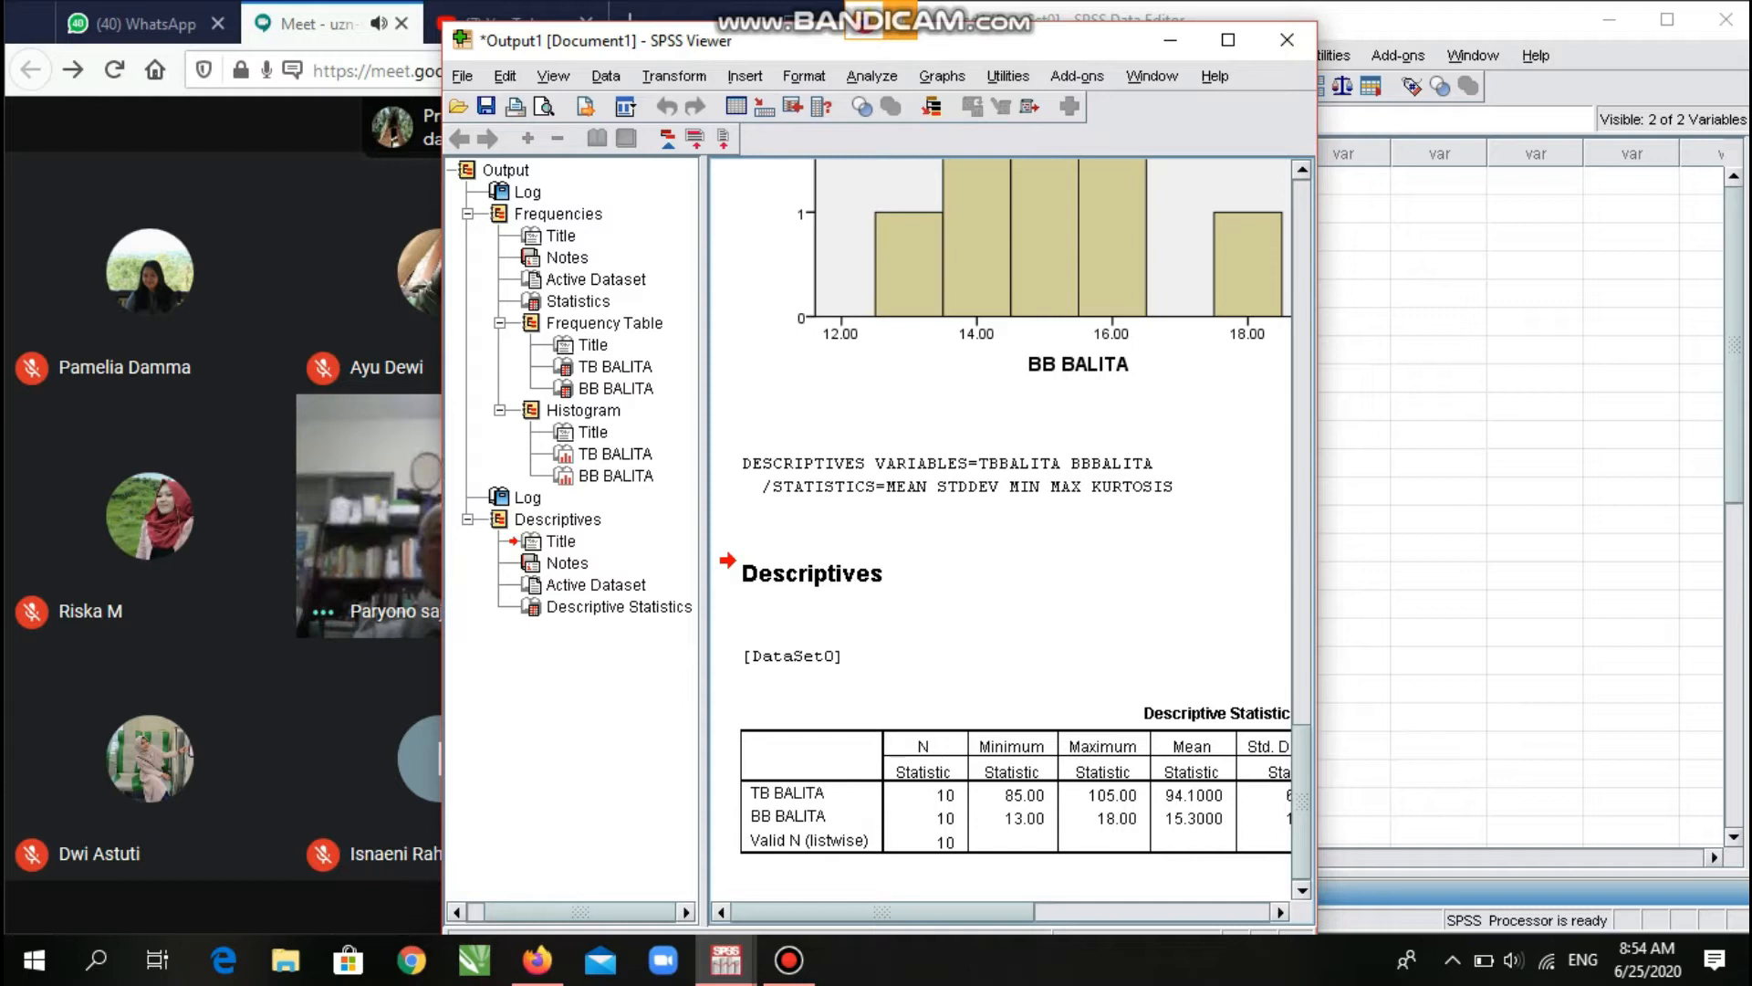
Review the Frequencies output and the Descriptive Statistics table, including its skewness and kurtosis columns.
{"action": "scroll", "coordinate": [1003, 525], "scroll_direction": "up", "scroll_amount": 15}
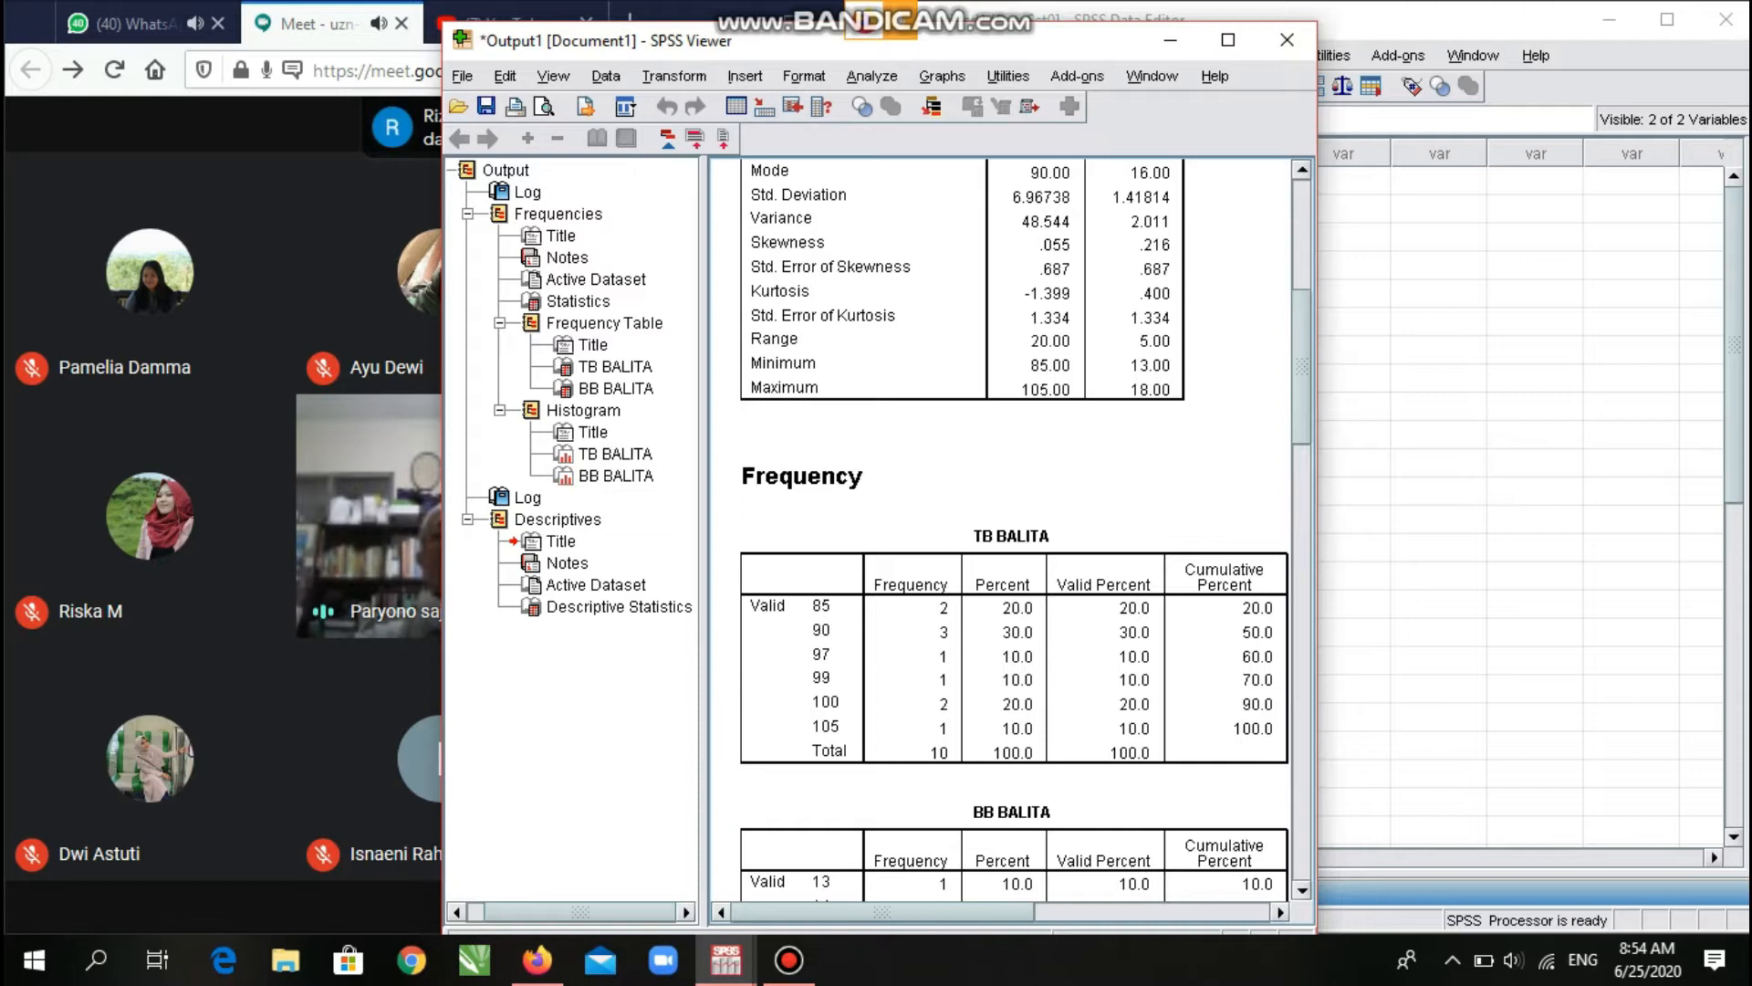
{"action": "scroll", "coordinate": [1004, 529], "scroll_direction": "up", "scroll_amount": 5}
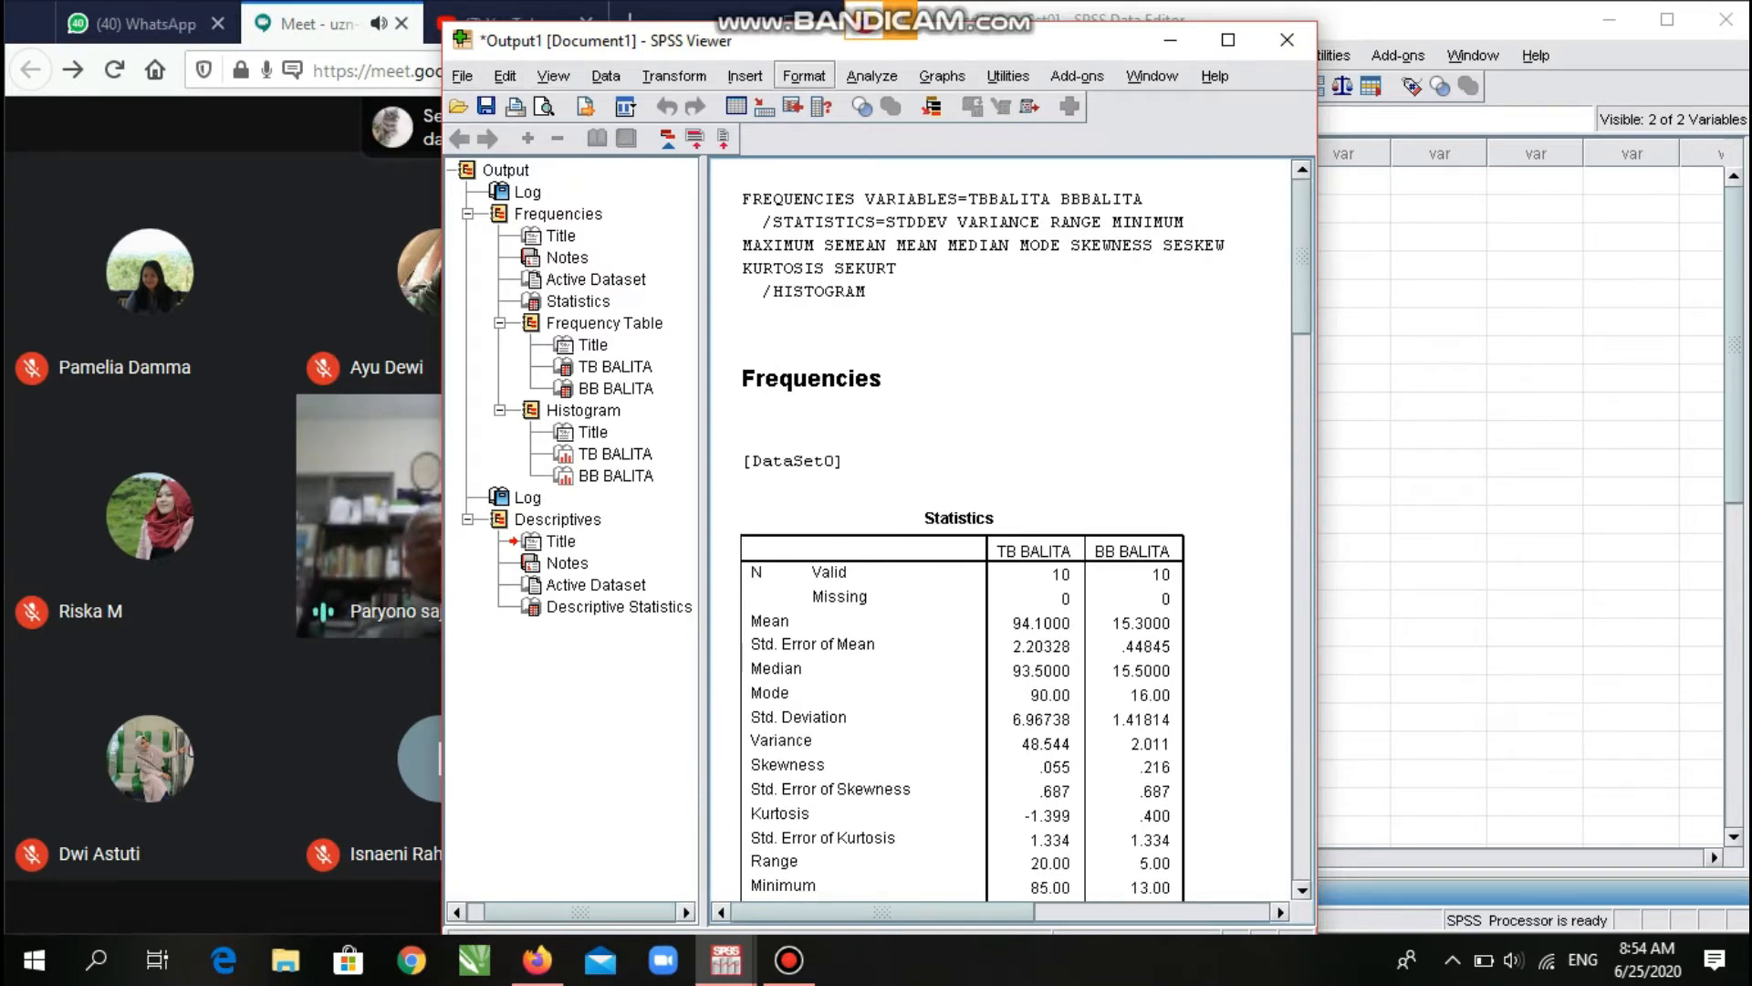
{"action": "left_click", "coordinate": [871, 76]}
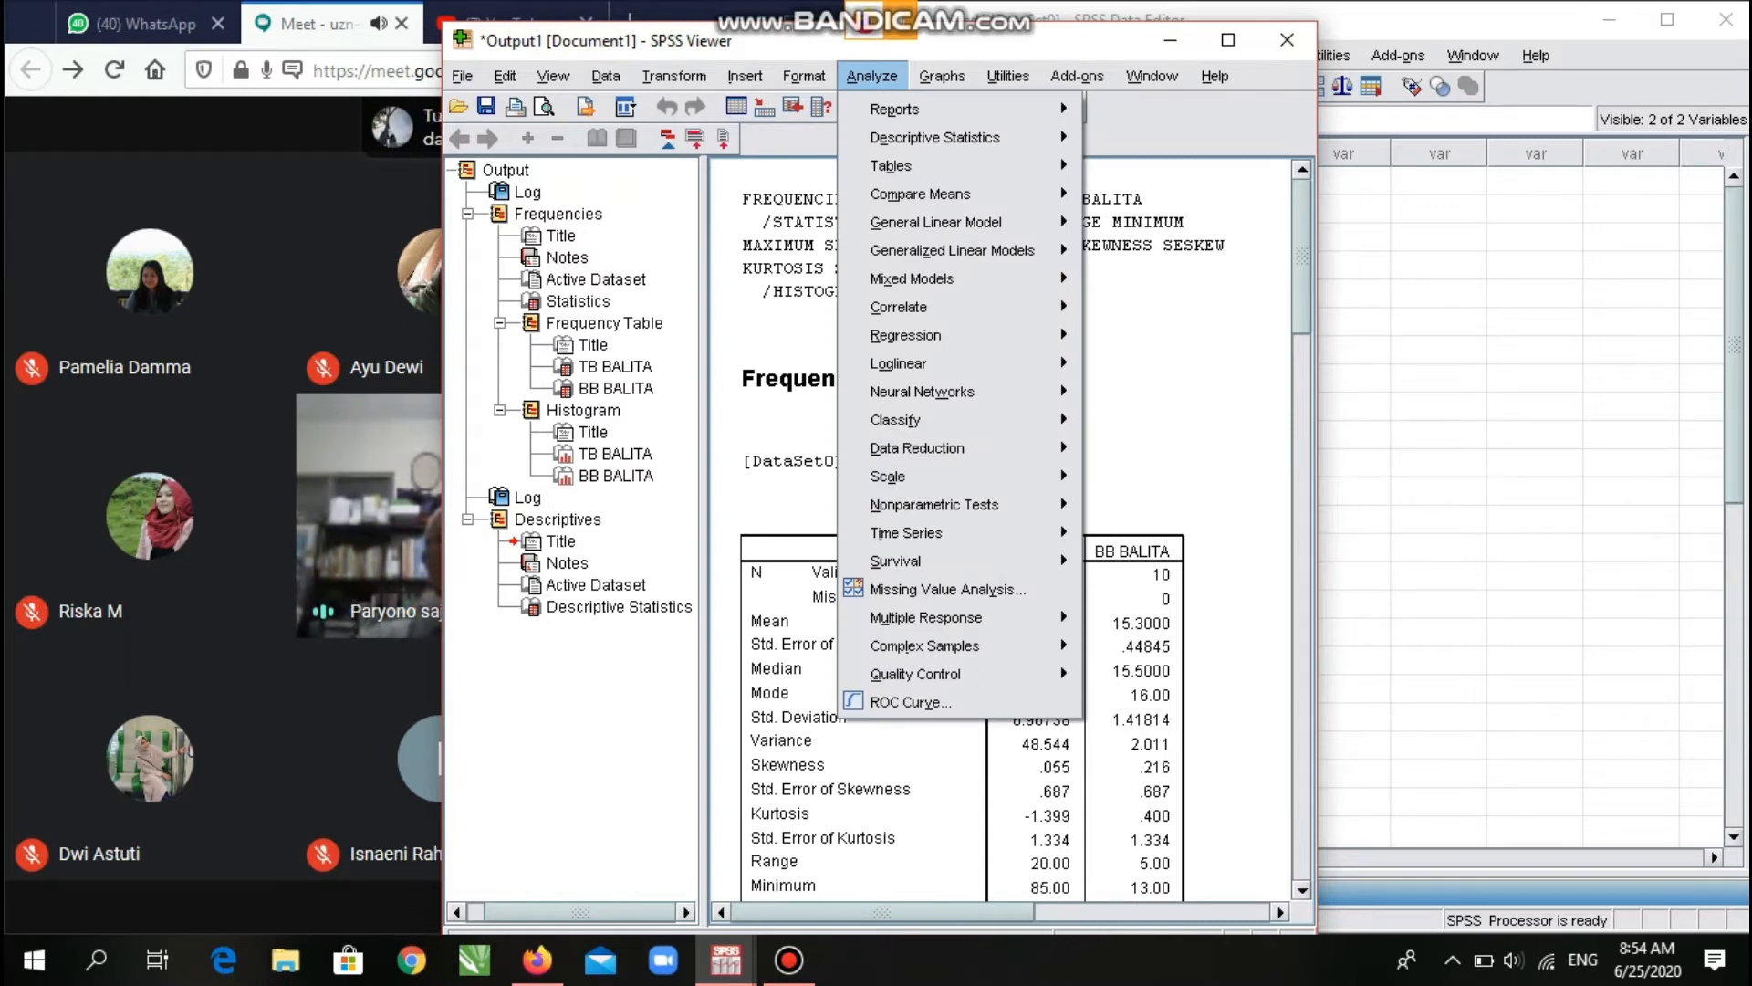
{"action": "key", "text": "Escape"}
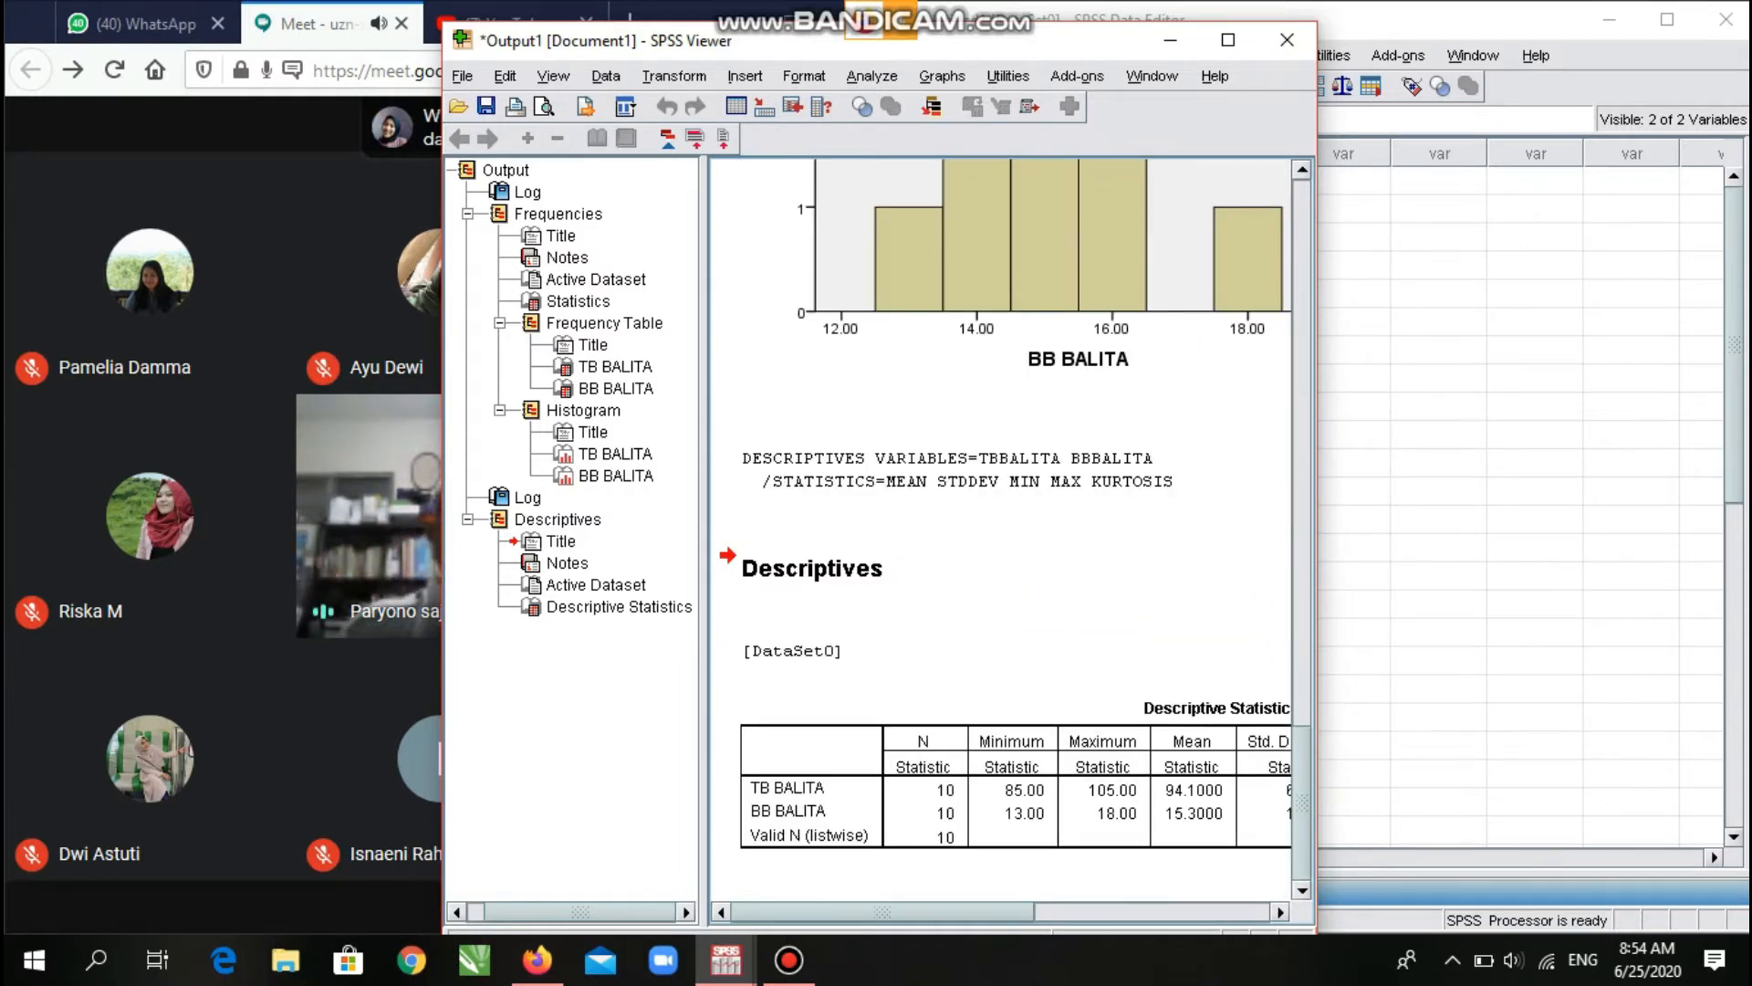
{"action": "scroll", "coordinate": [1001, 539], "scroll_direction": "right", "scroll_amount": 5}
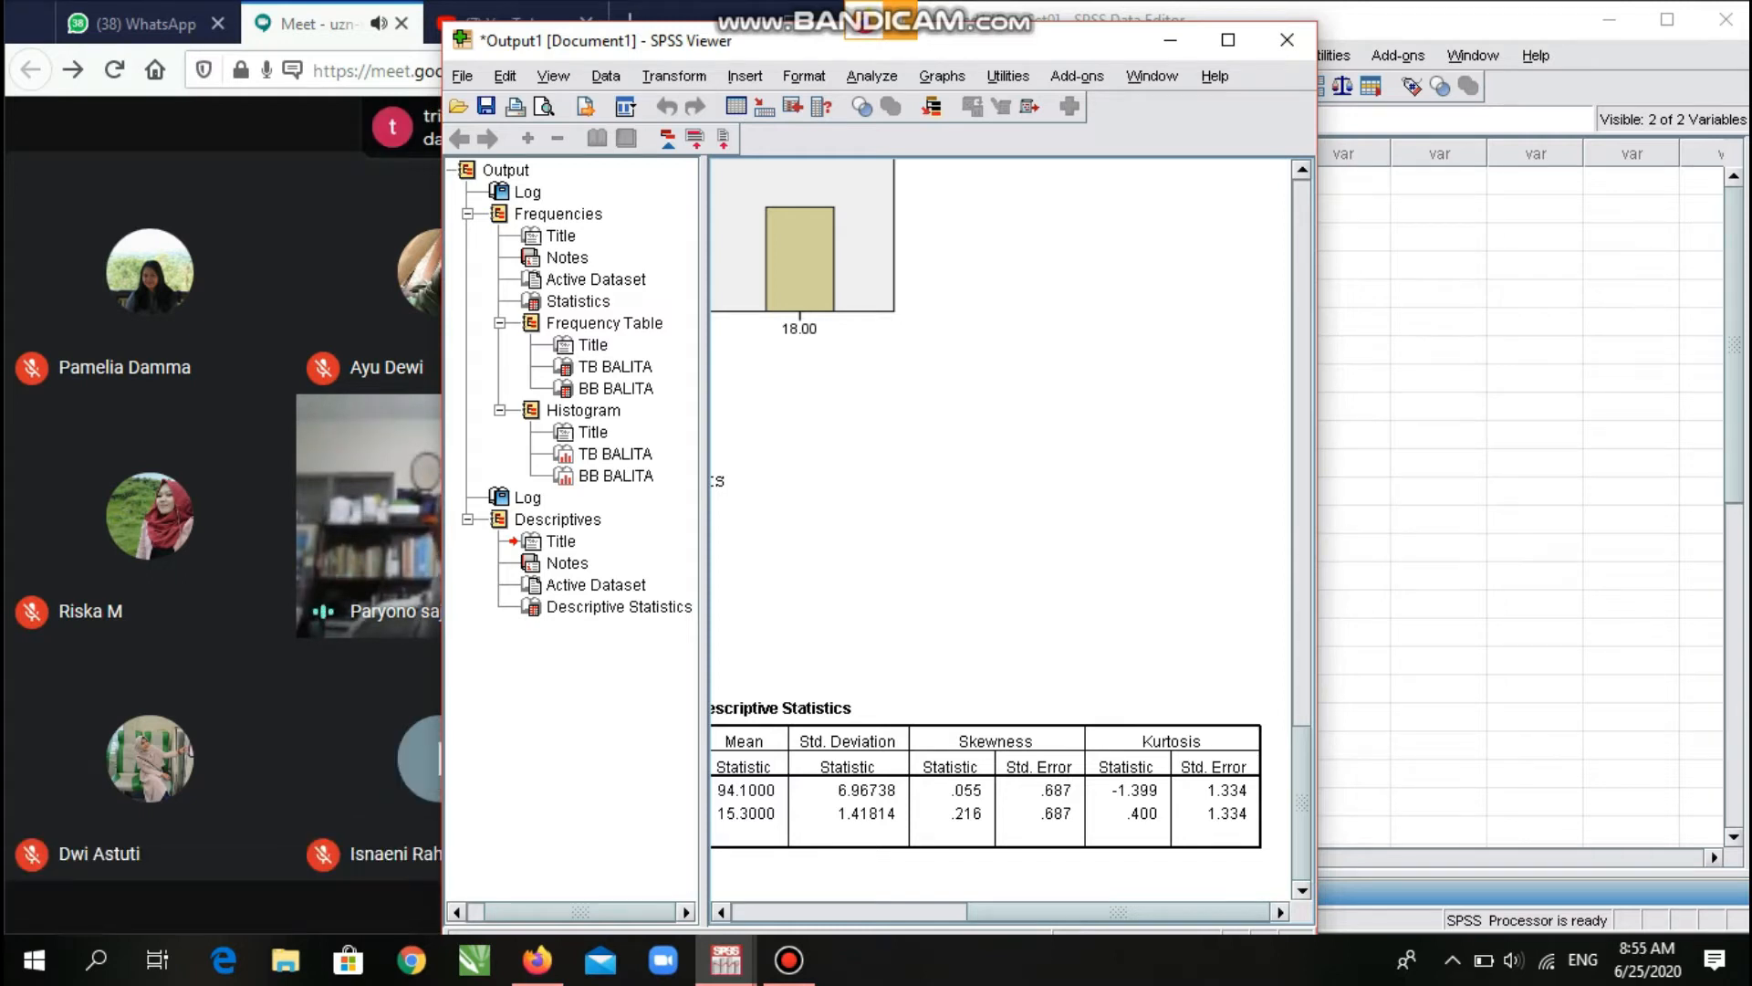
Set up a bivariate Pearson correlation with TB BALITA and BB BALITA as the variables.
{"action": "key", "text": "alt+Tab"}
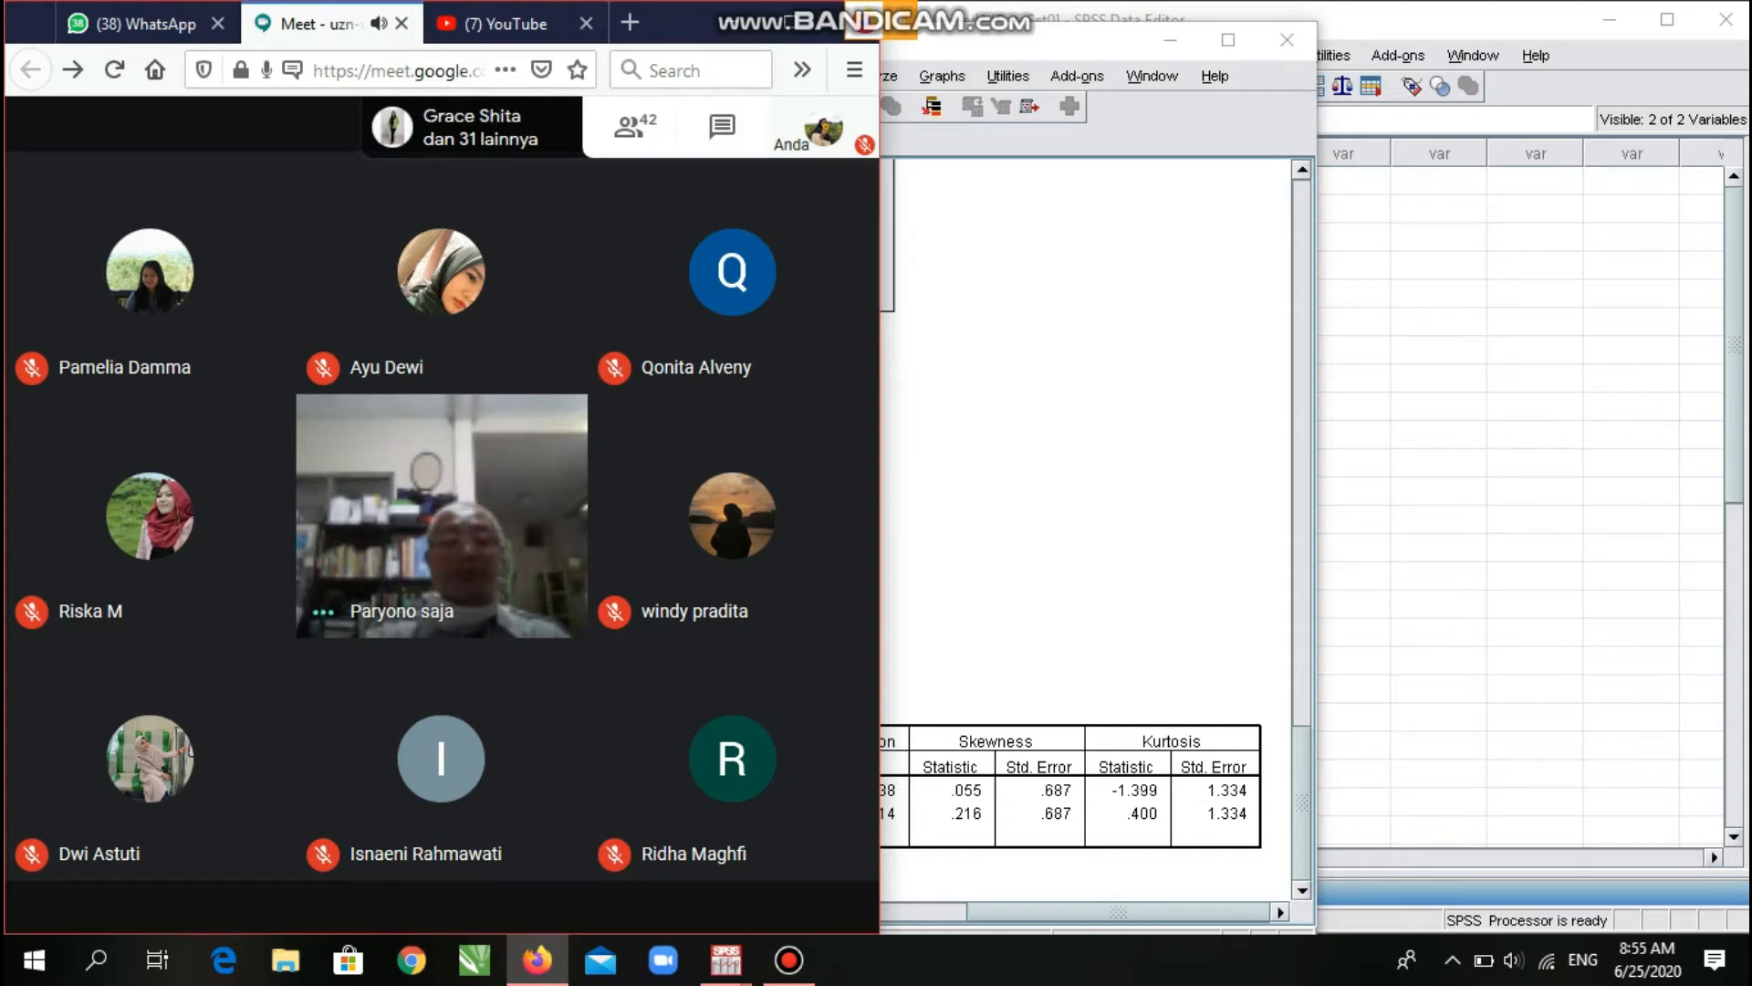
{"action": "left_click", "coordinate": [1013, 547]}
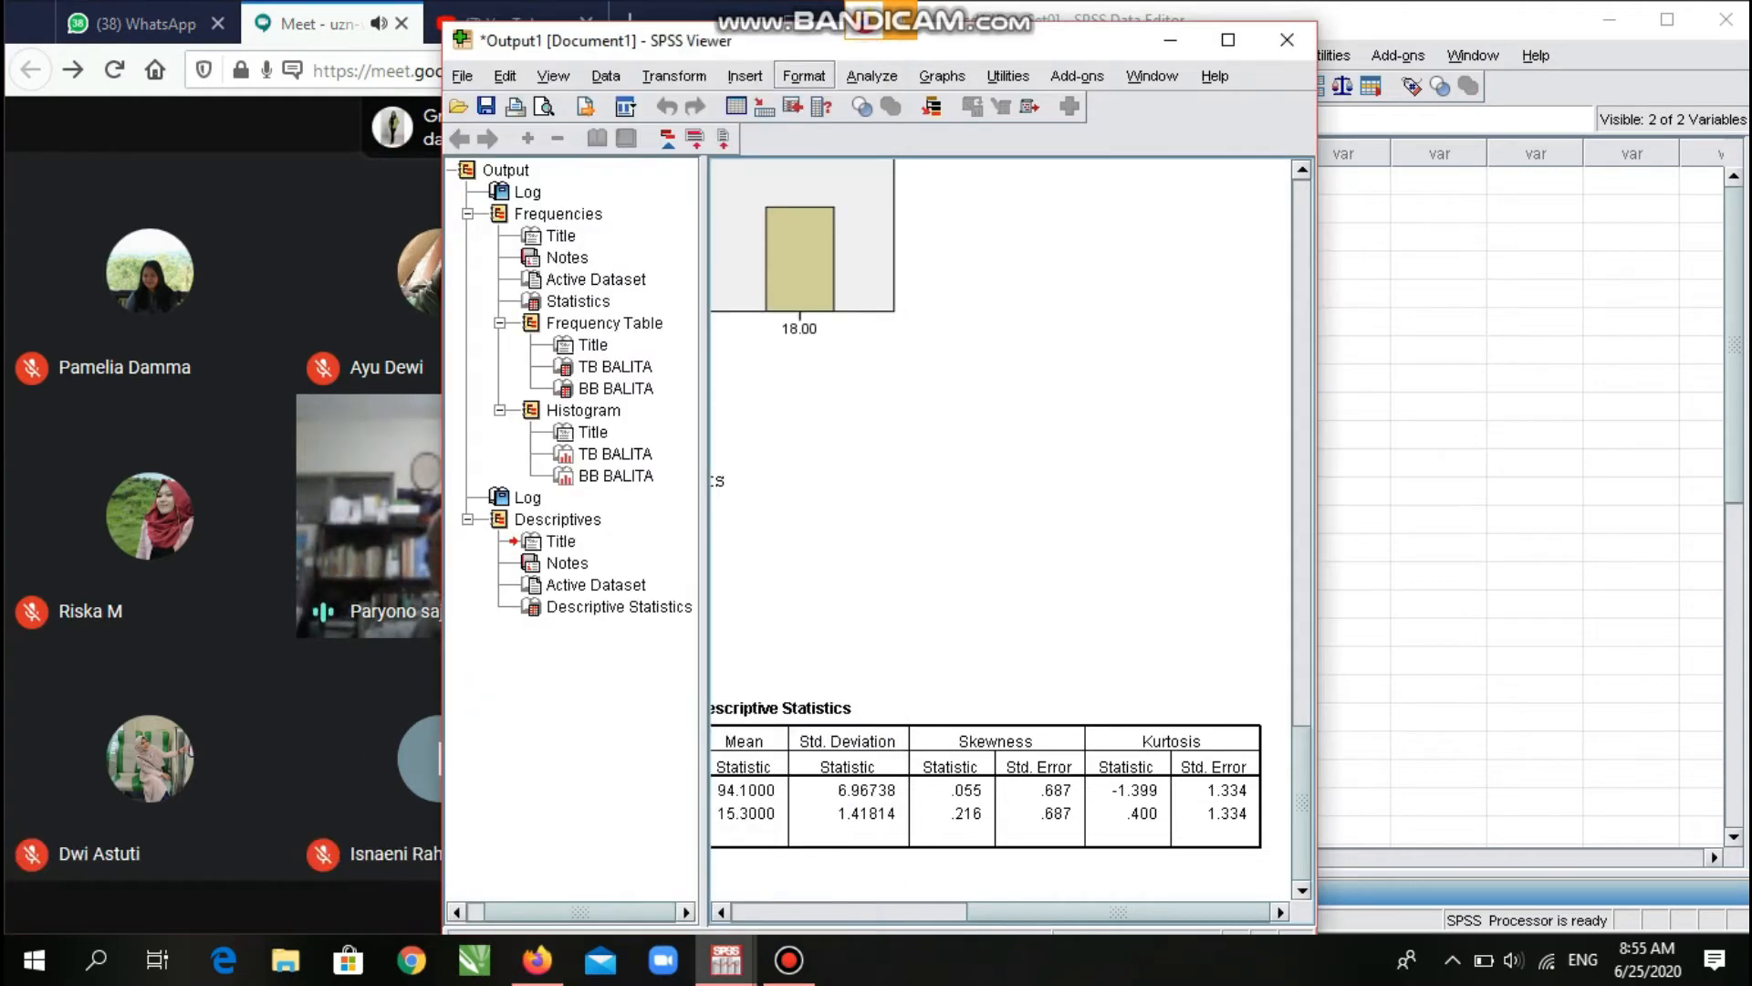
{"action": "left_click", "coordinate": [872, 75]}
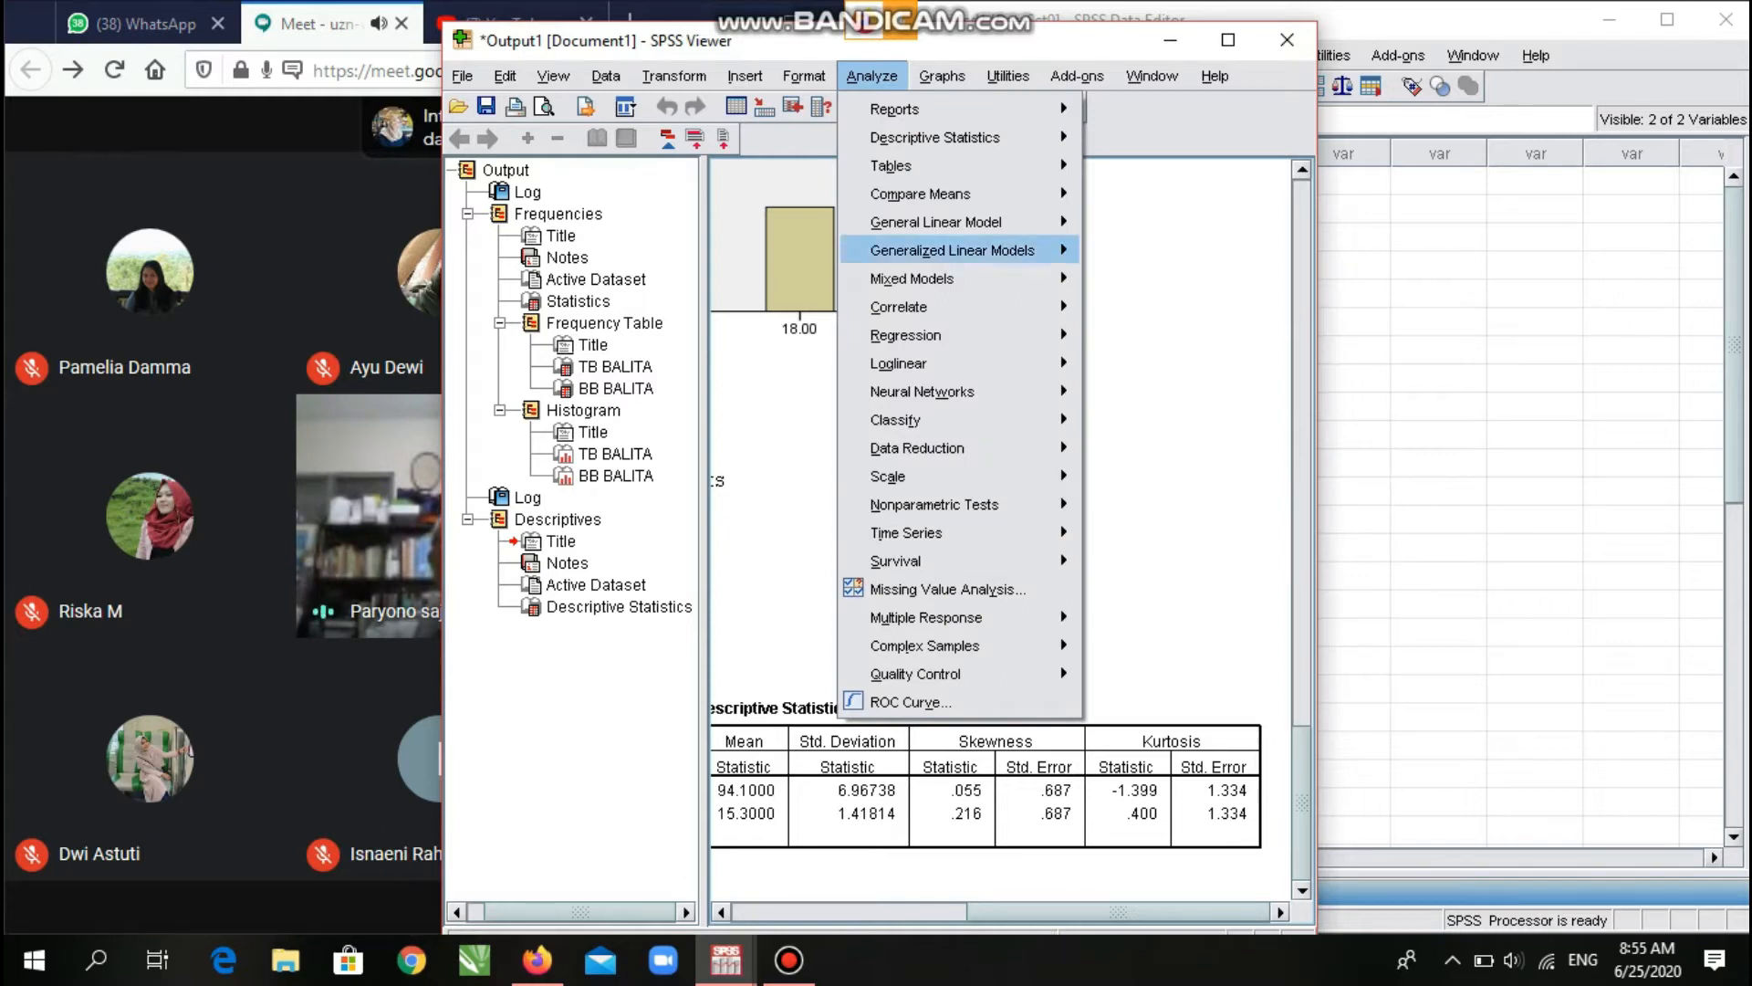
{"action": "mouse_move", "coordinate": [899, 306]}
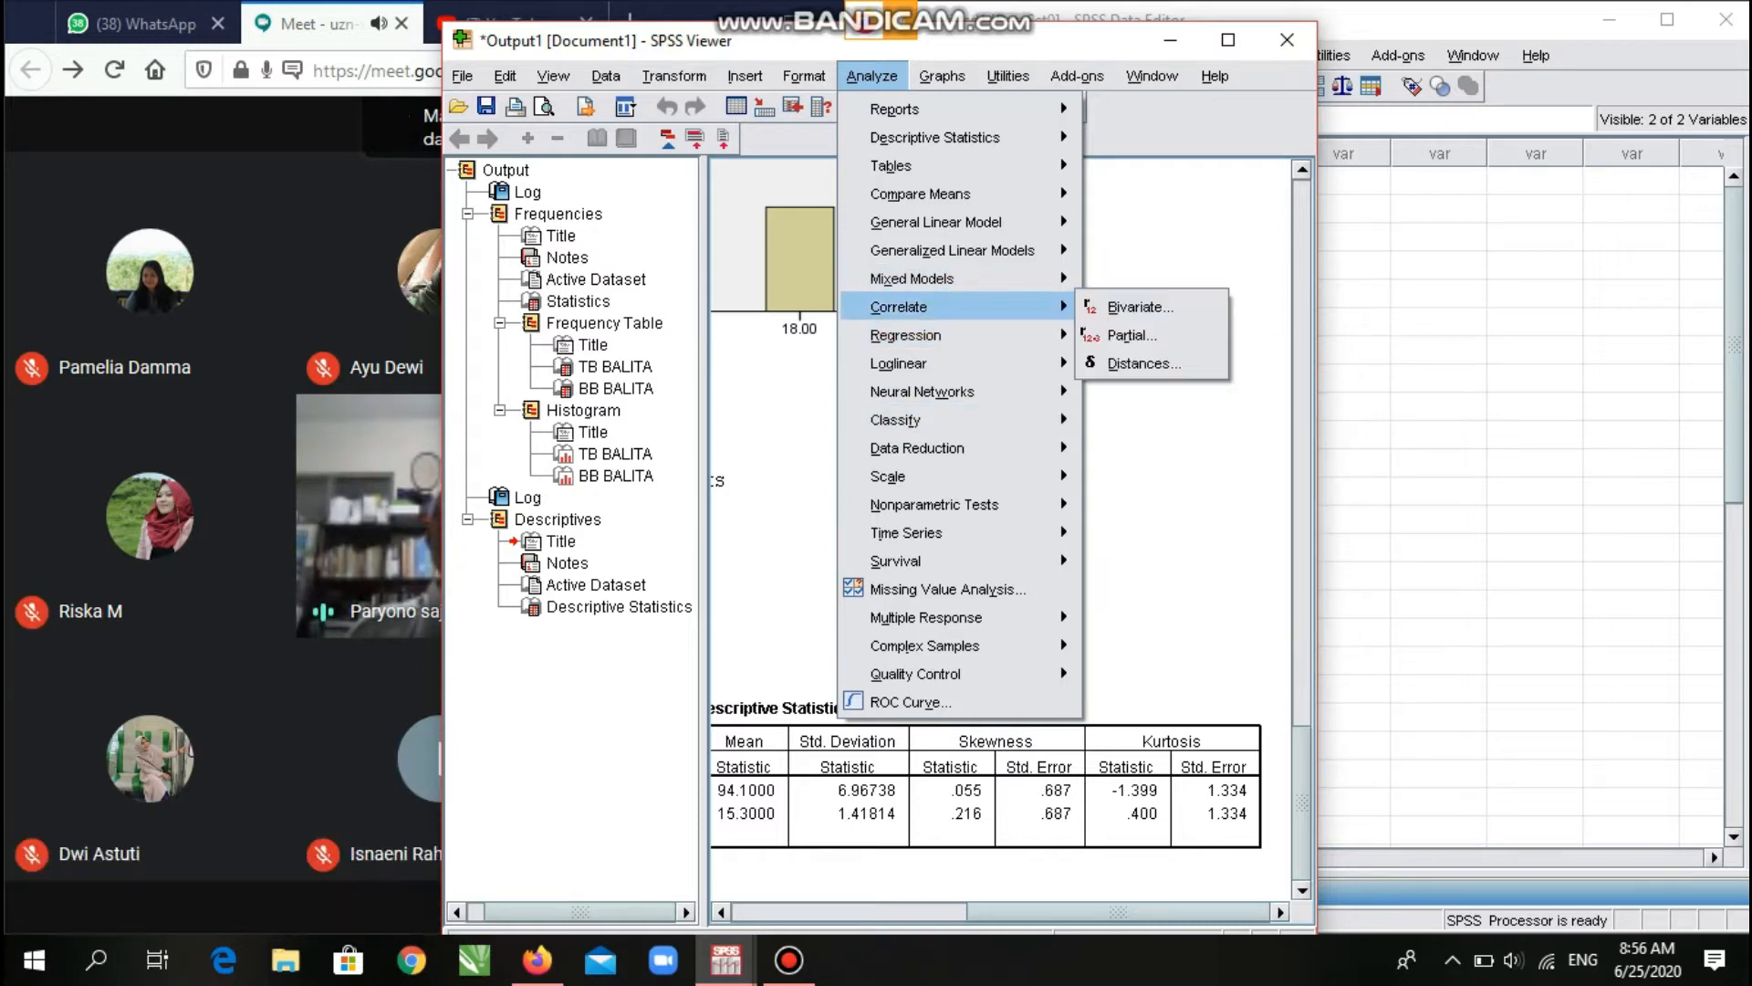
{"action": "left_click", "coordinate": [1136, 307]}
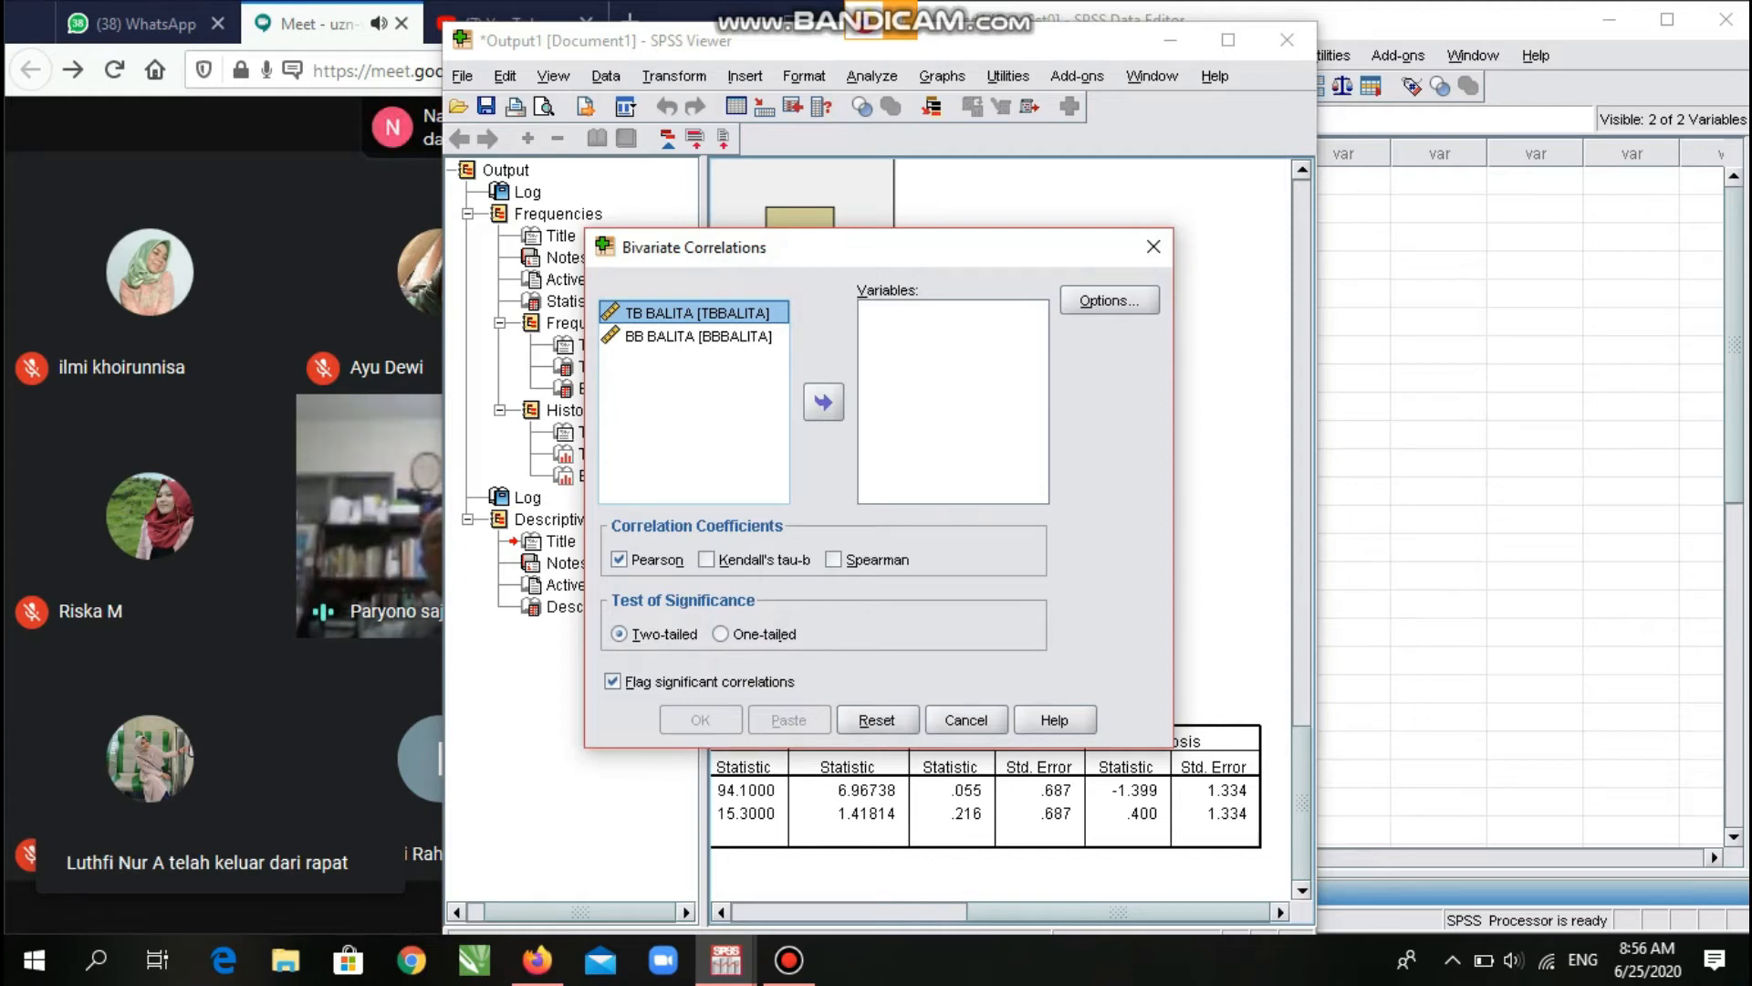
{"action": "left_click", "coordinate": [823, 401]}
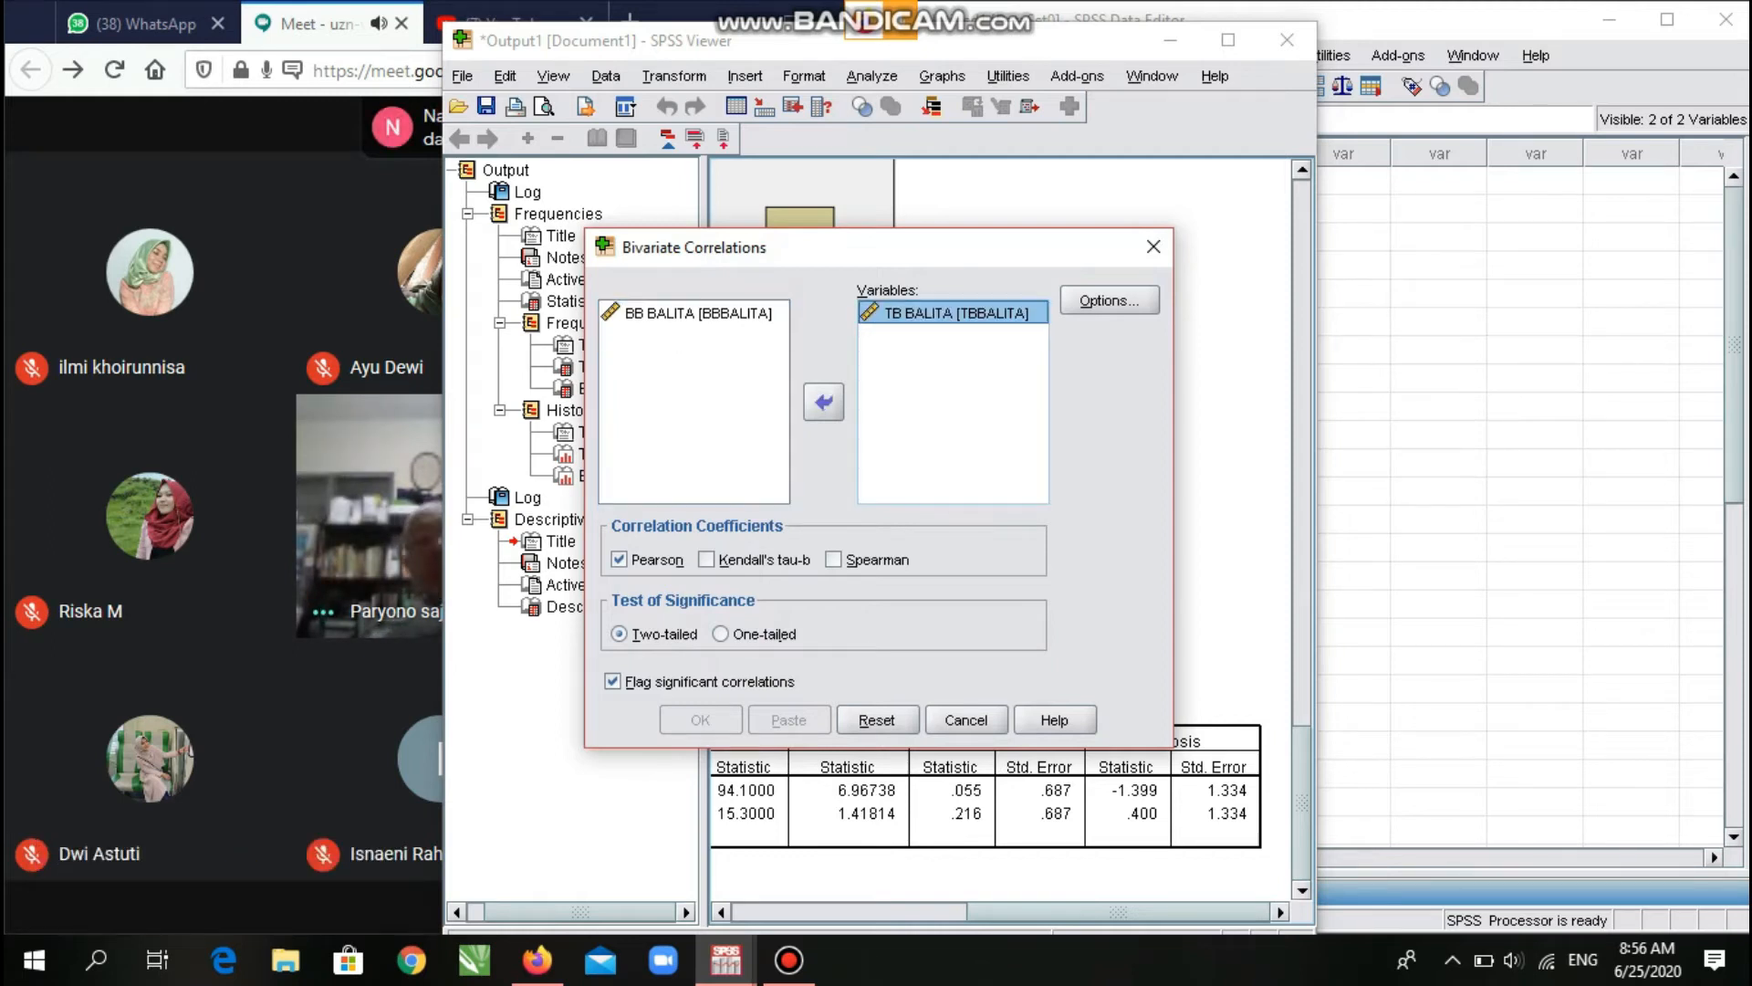
{"action": "left_click", "coordinate": [698, 313]}
{"action": "left_click", "coordinate": [823, 401]}
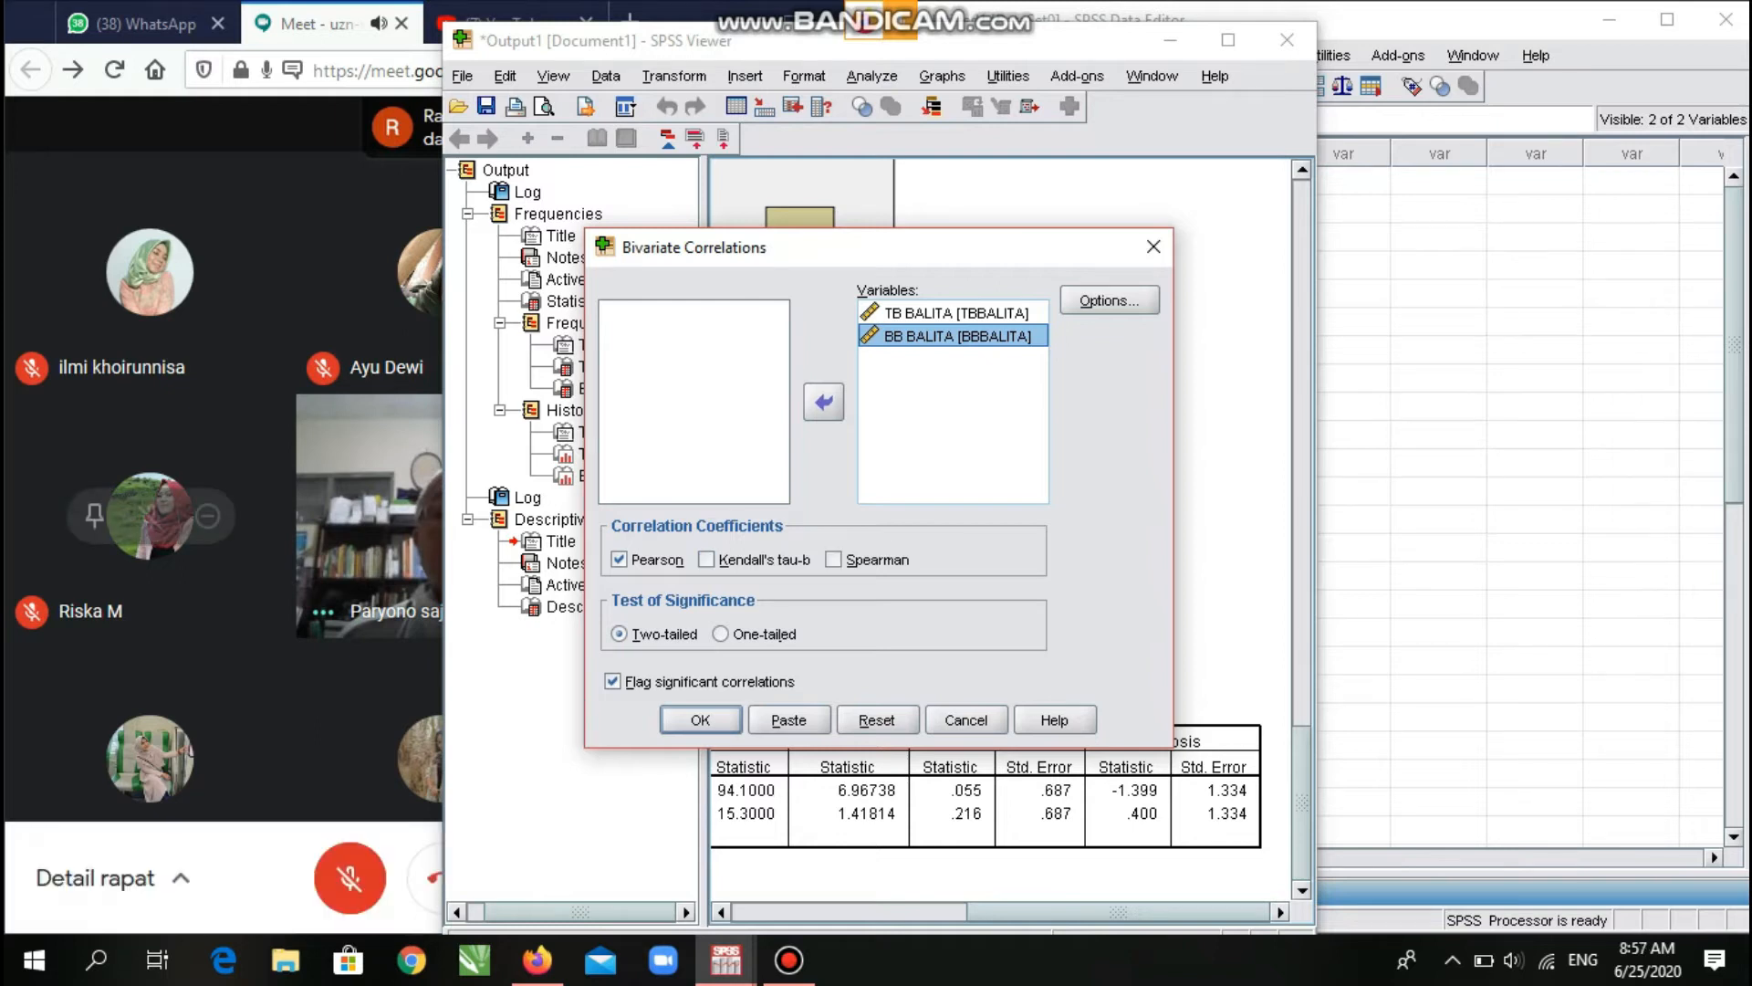
Switch to the Google Meet call, unmute the microphone briefly and mute it again.
{"action": "left_click", "coordinate": [350, 878]}
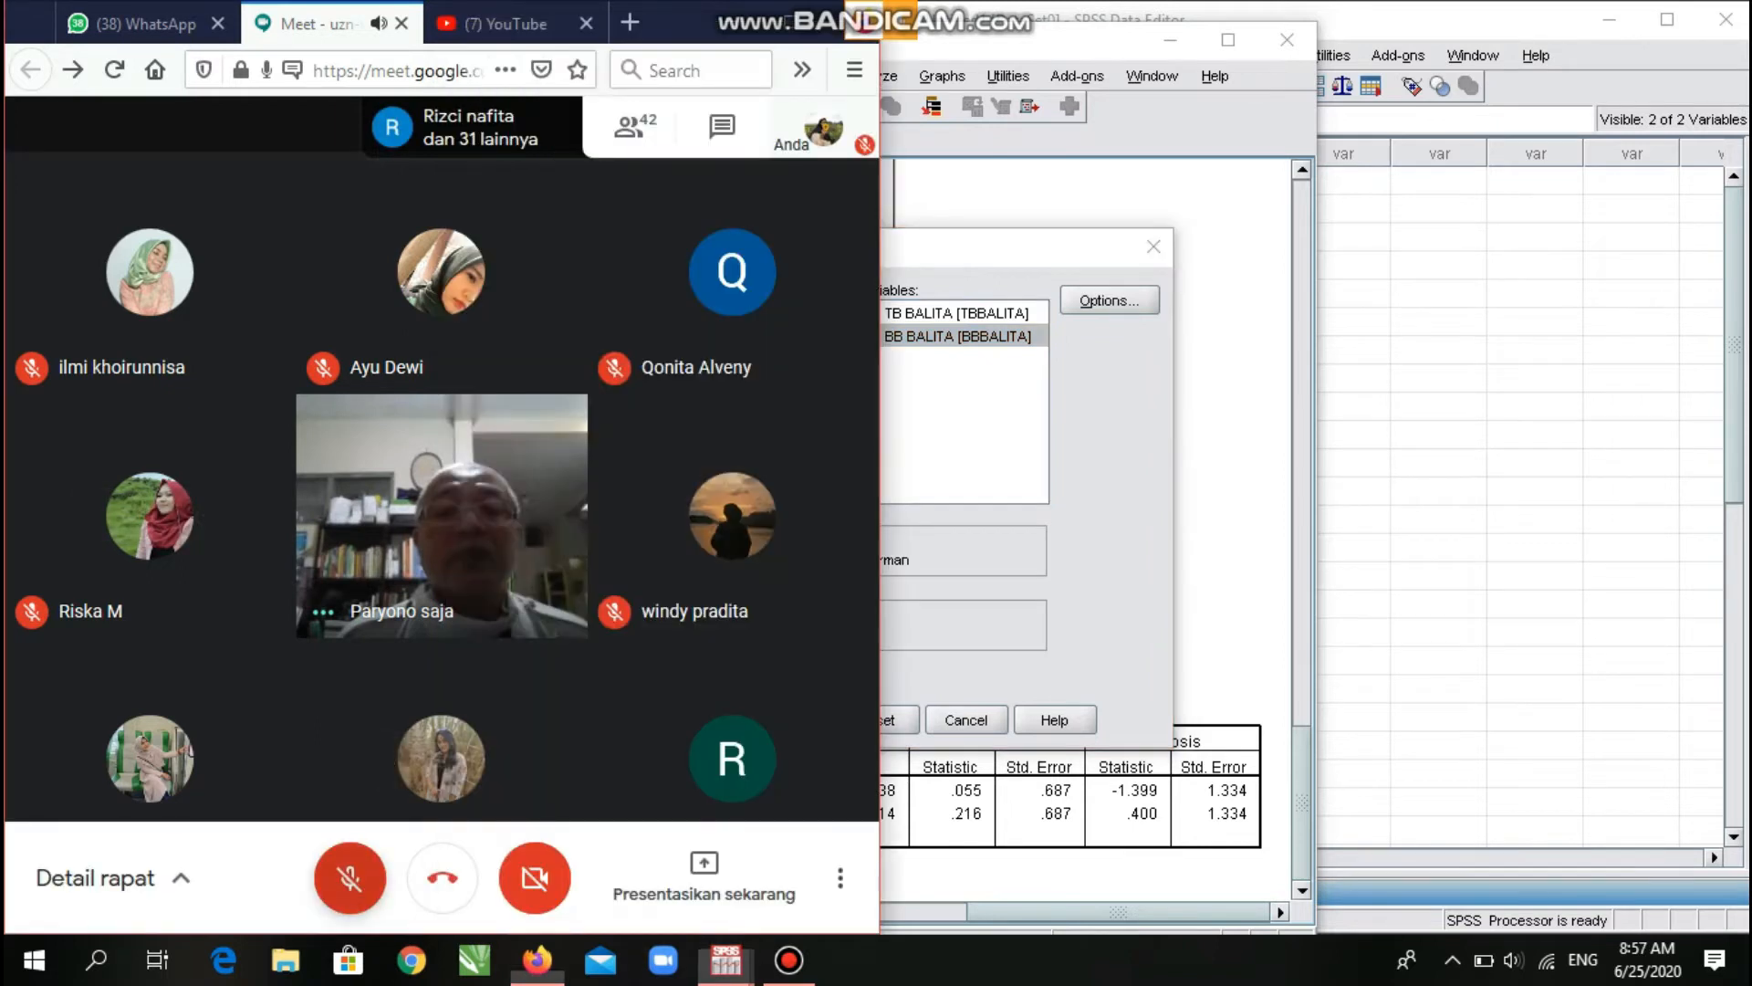
{"action": "left_click", "coordinate": [350, 878]}
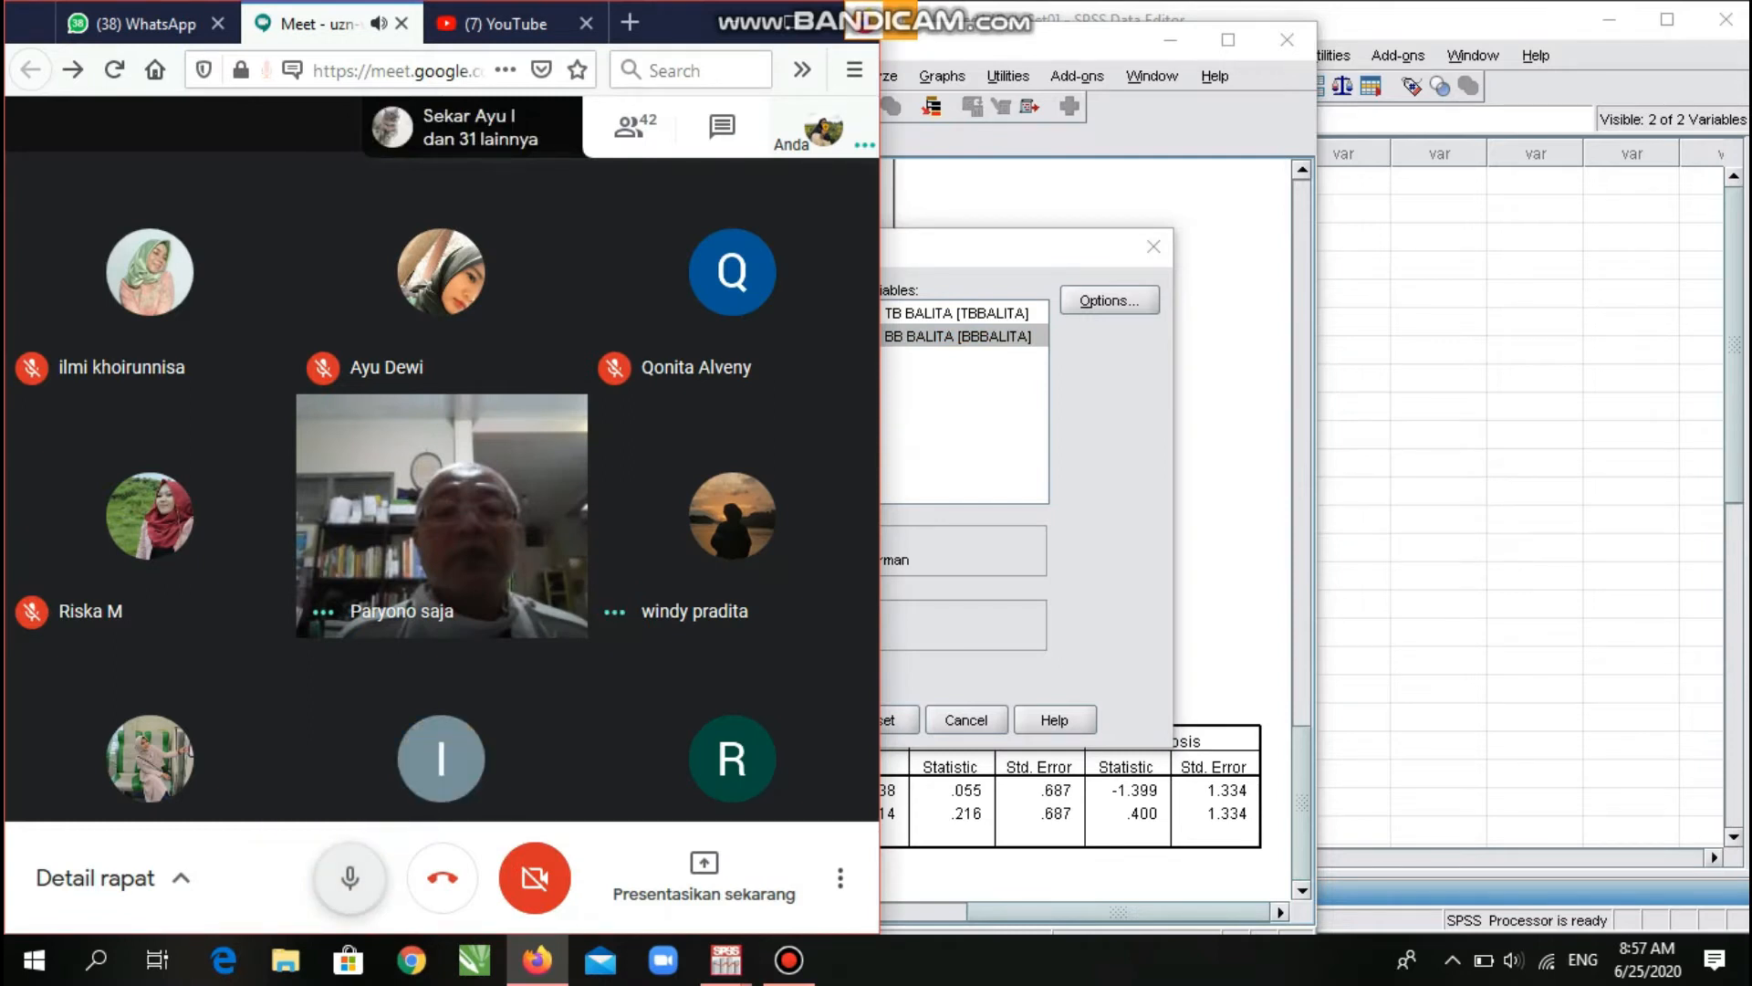
{"action": "key", "text": "ctrl+d"}
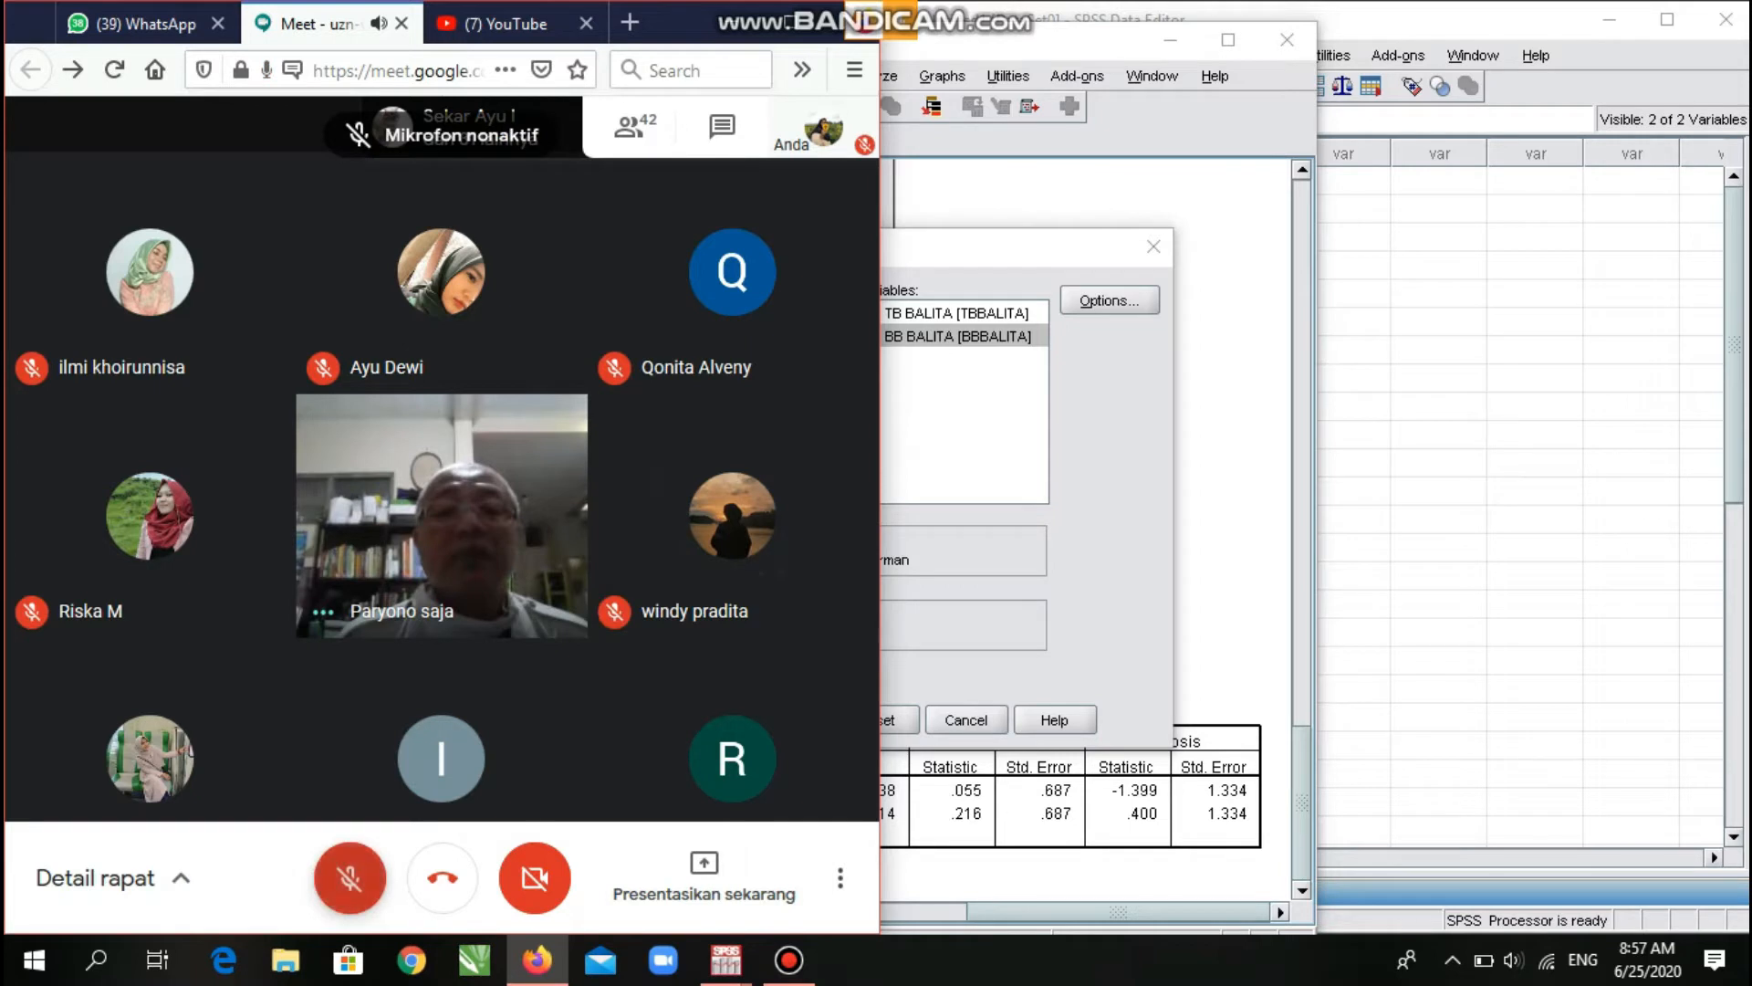
{"action": "mouse_move", "coordinate": [676, 273]}
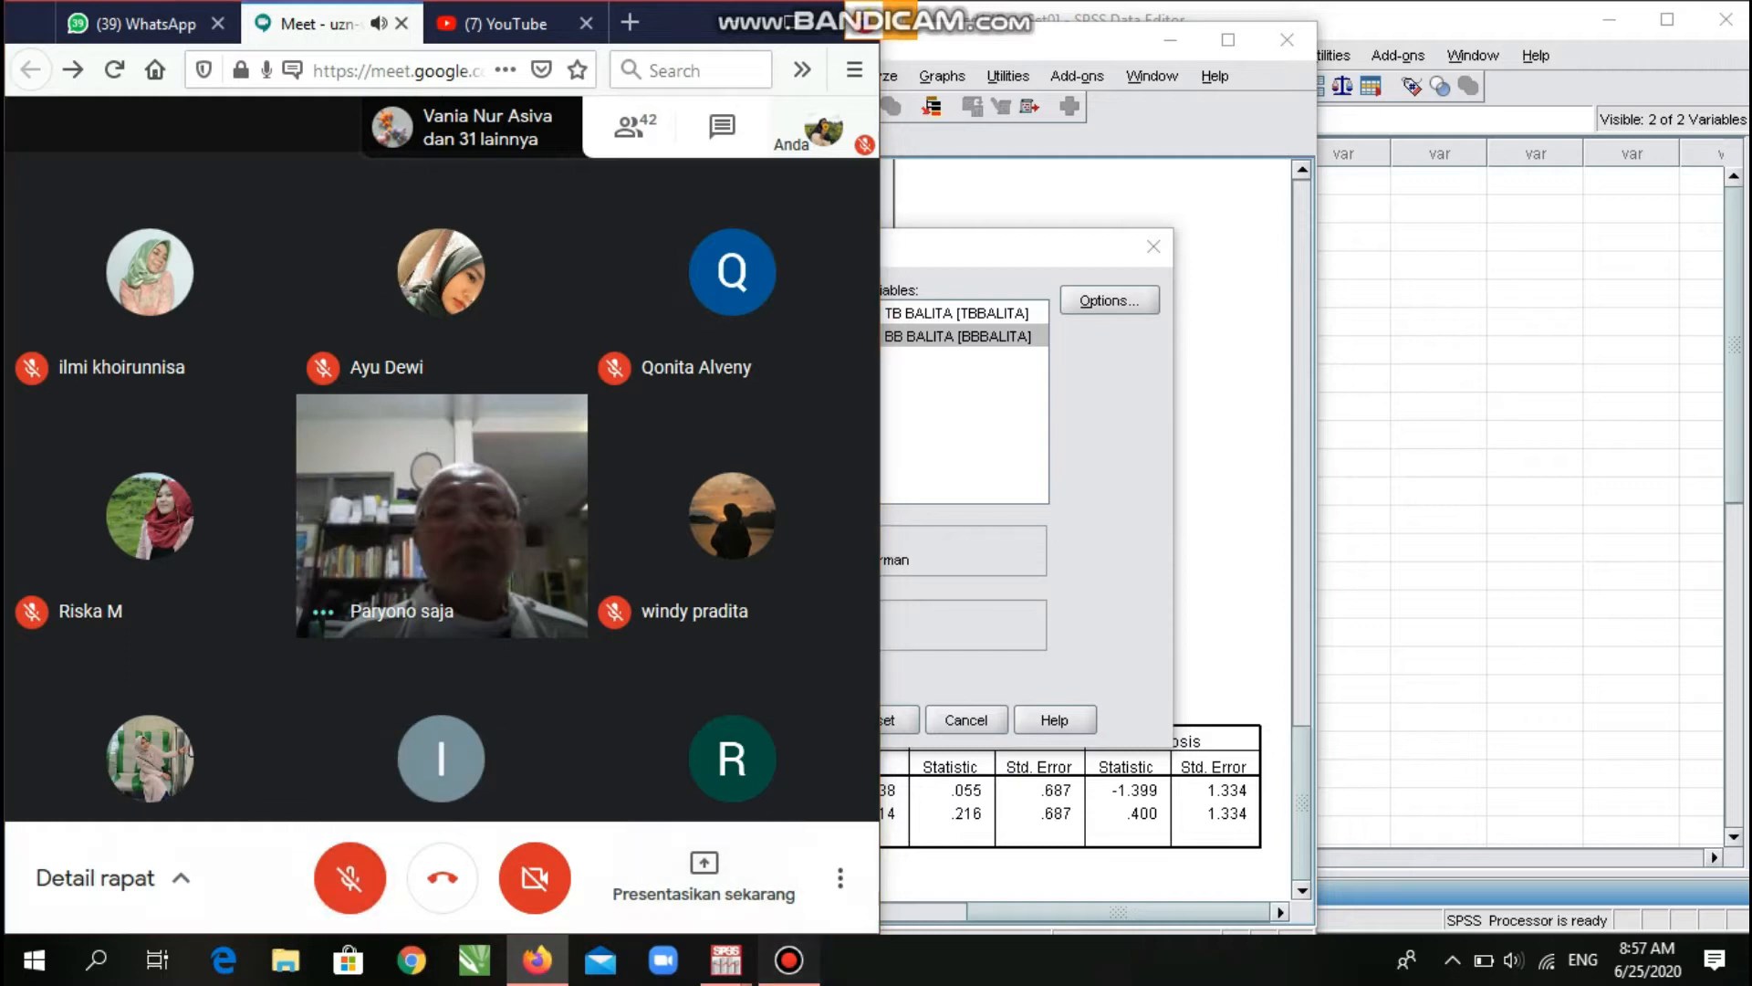
Check the Bandicam recorder, then return to SPSS and run the two-tailed Pearson correlation of TB BALITA and BB BALITA.
{"action": "left_click", "coordinate": [788, 960]}
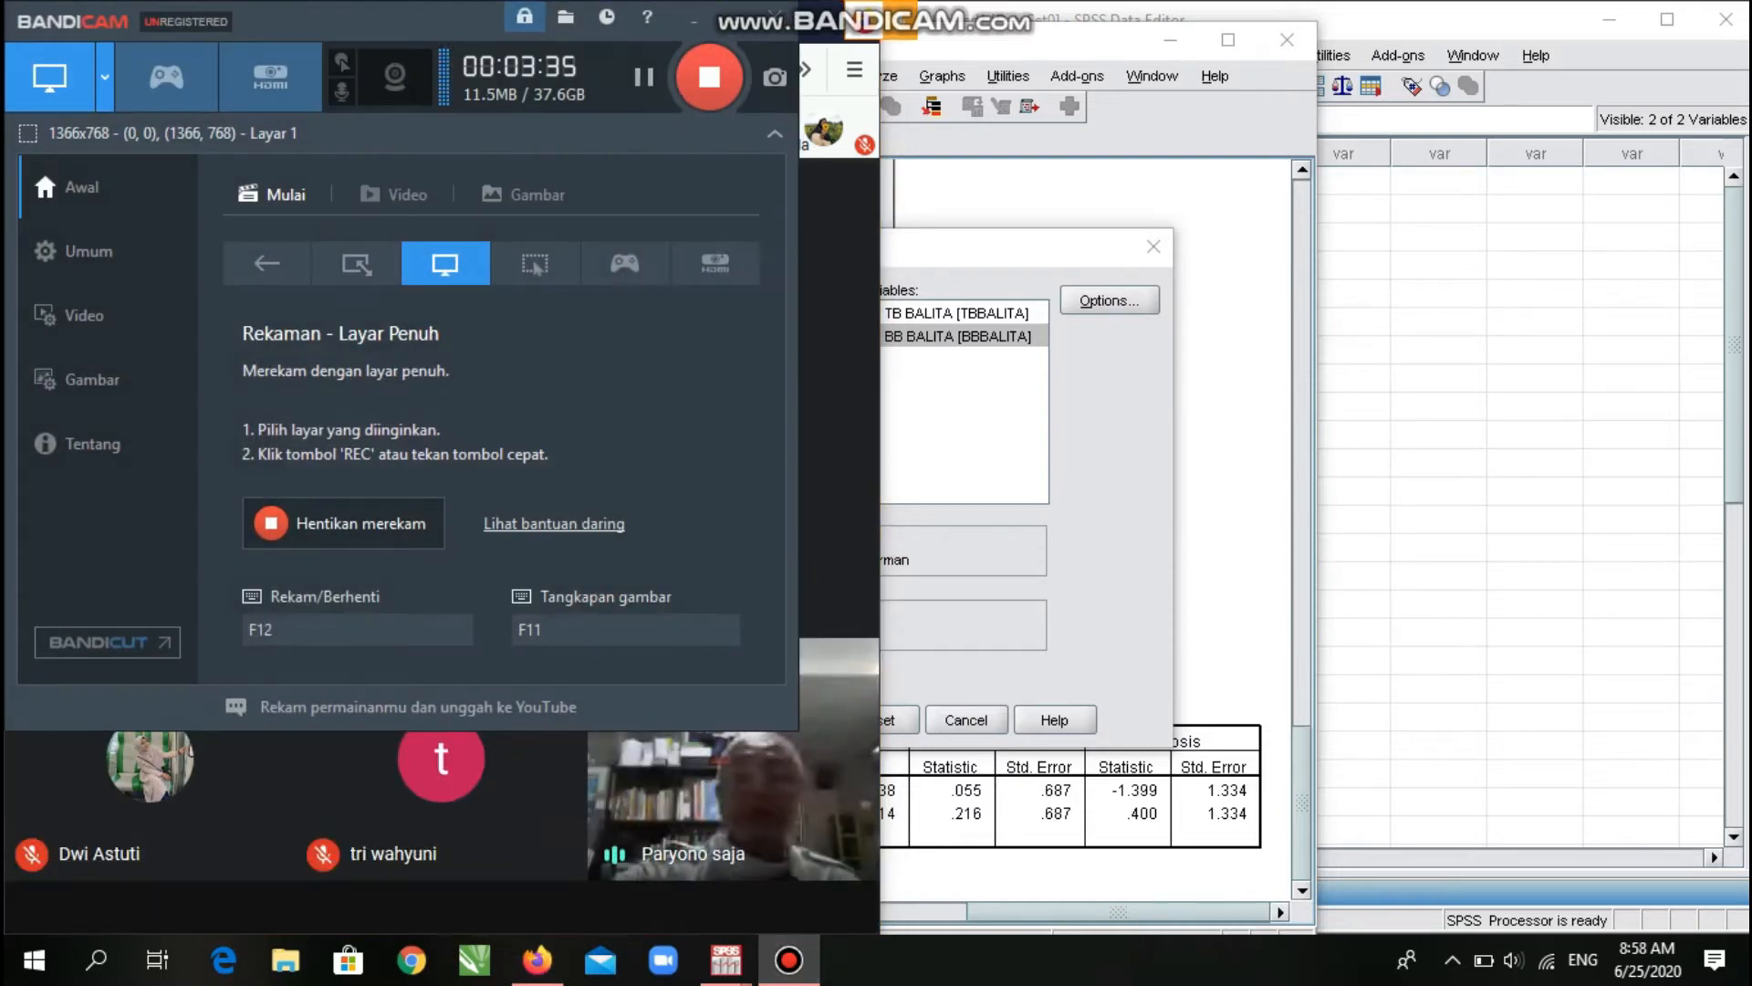
{"action": "key", "text": "alt+Tab"}
{"action": "key", "text": "Return"}
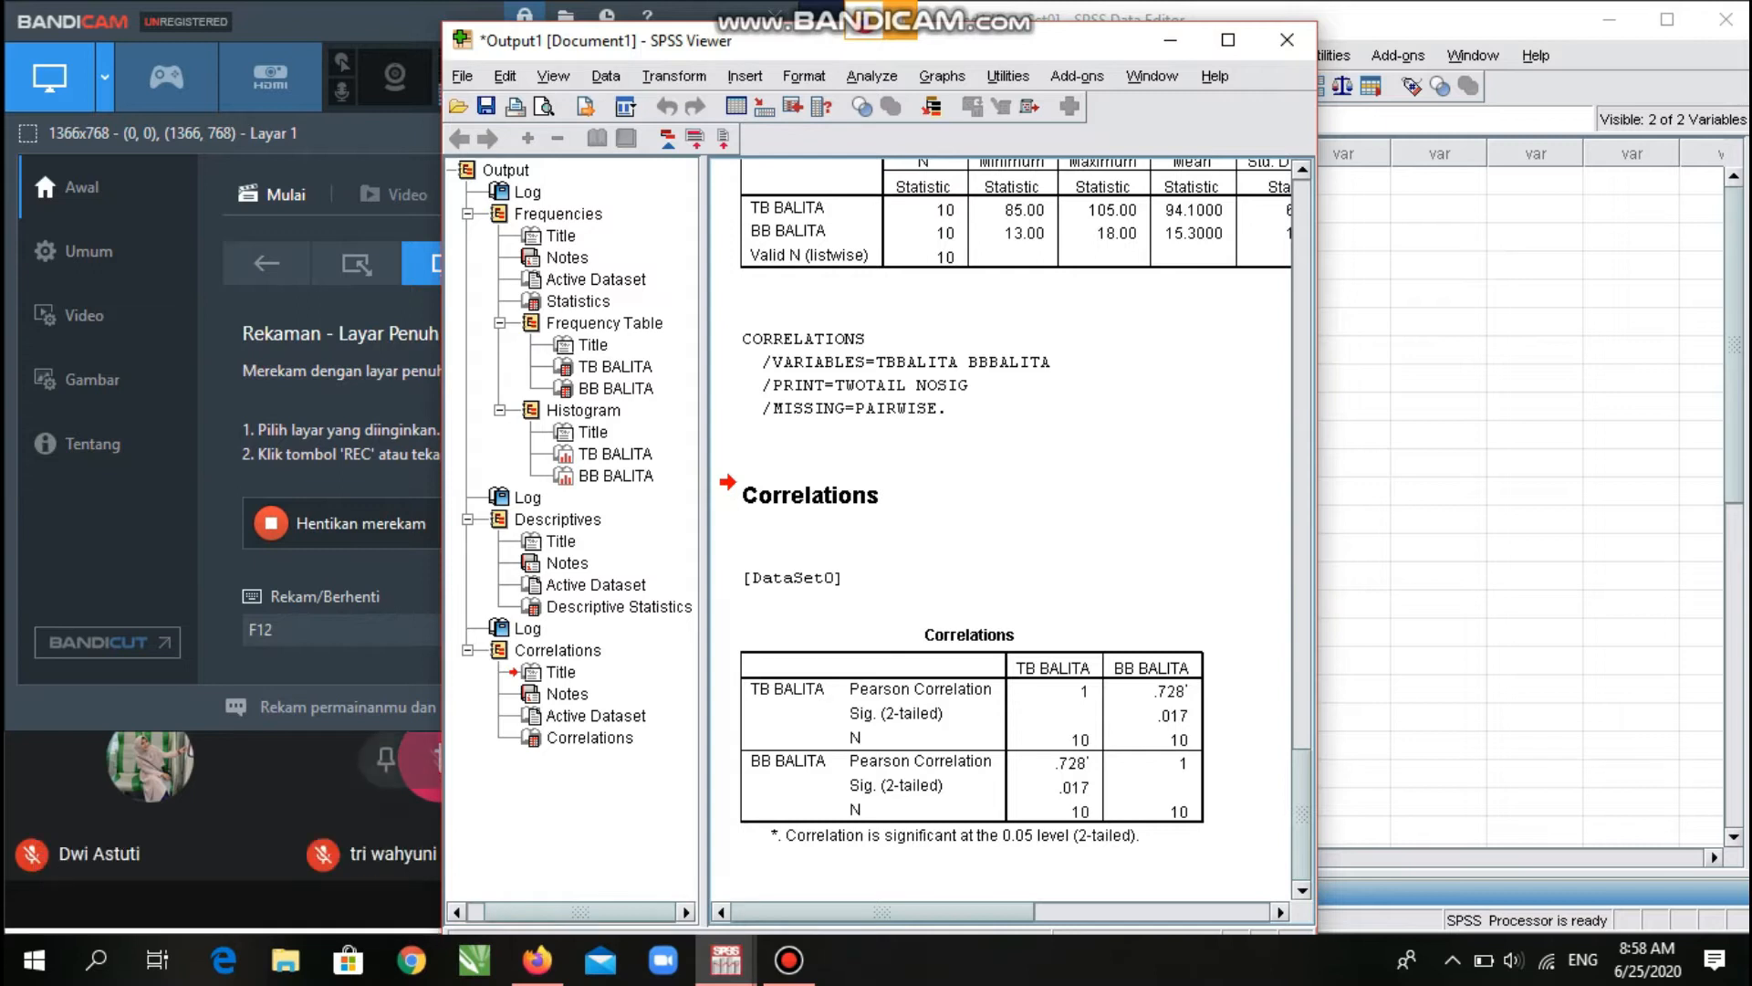
Check the Meet call, then snap the SPSS output window to half the screen beside it.
{"action": "key", "text": "alt+Tab"}
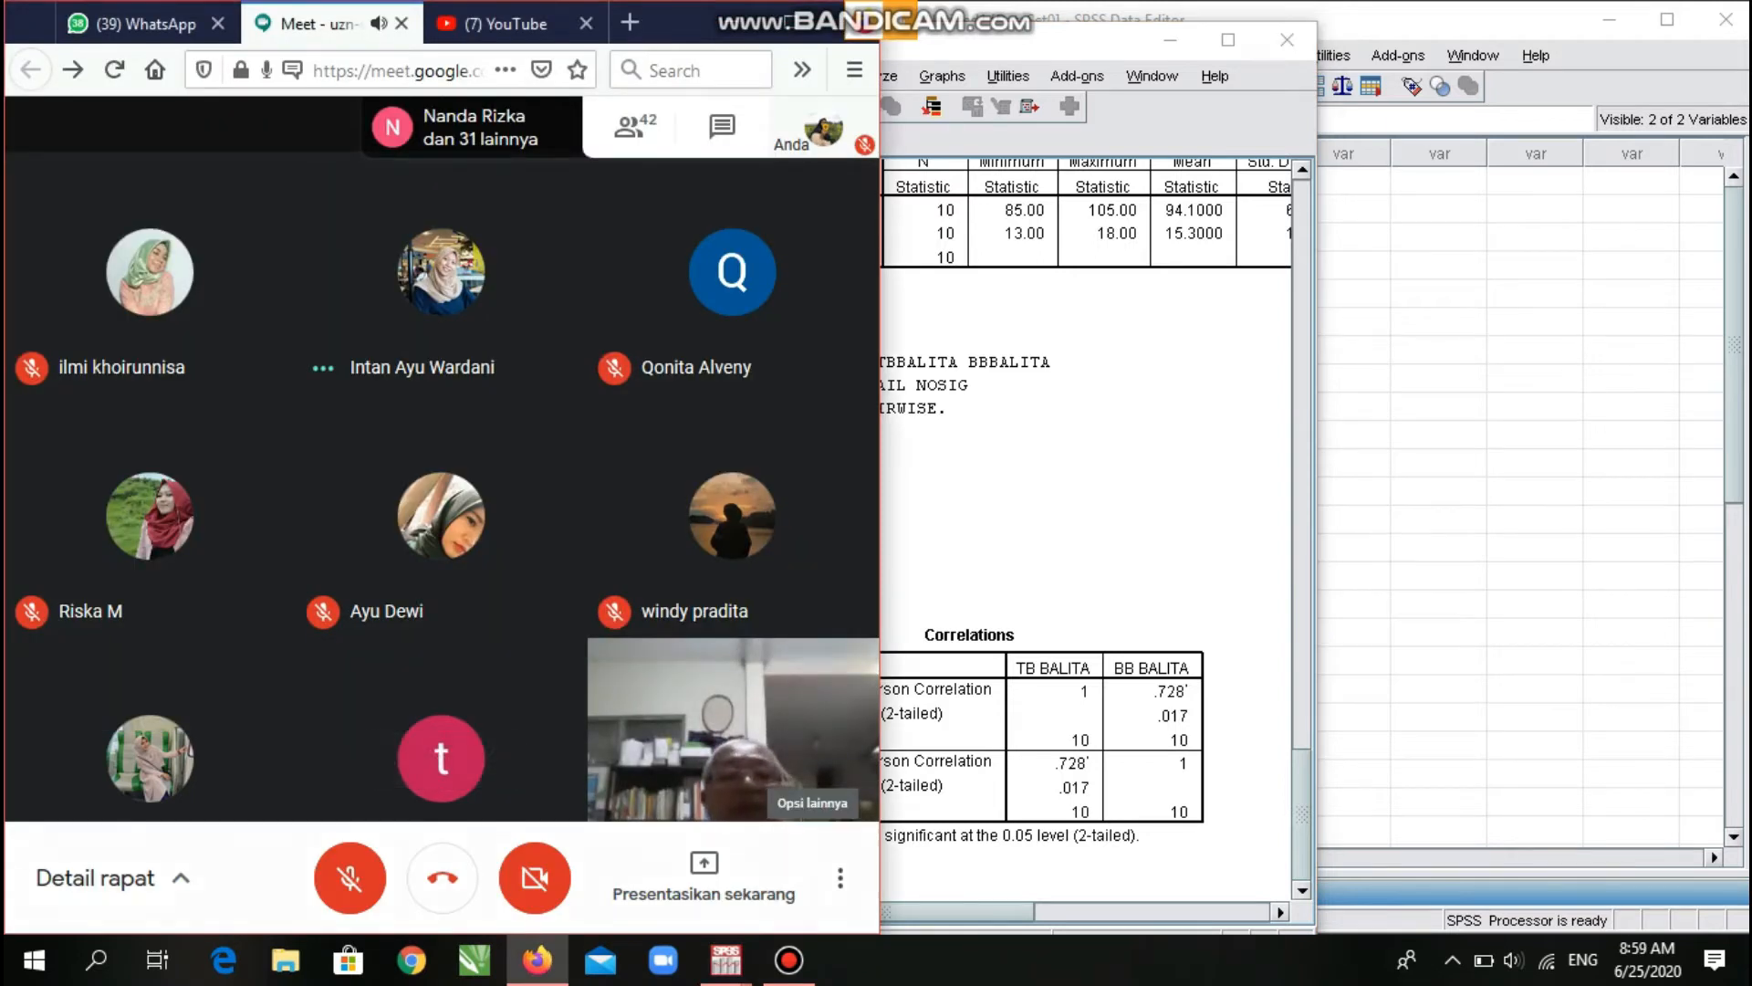
{"action": "key", "text": "alt+Tab"}
{"action": "key", "text": "super+Right"}
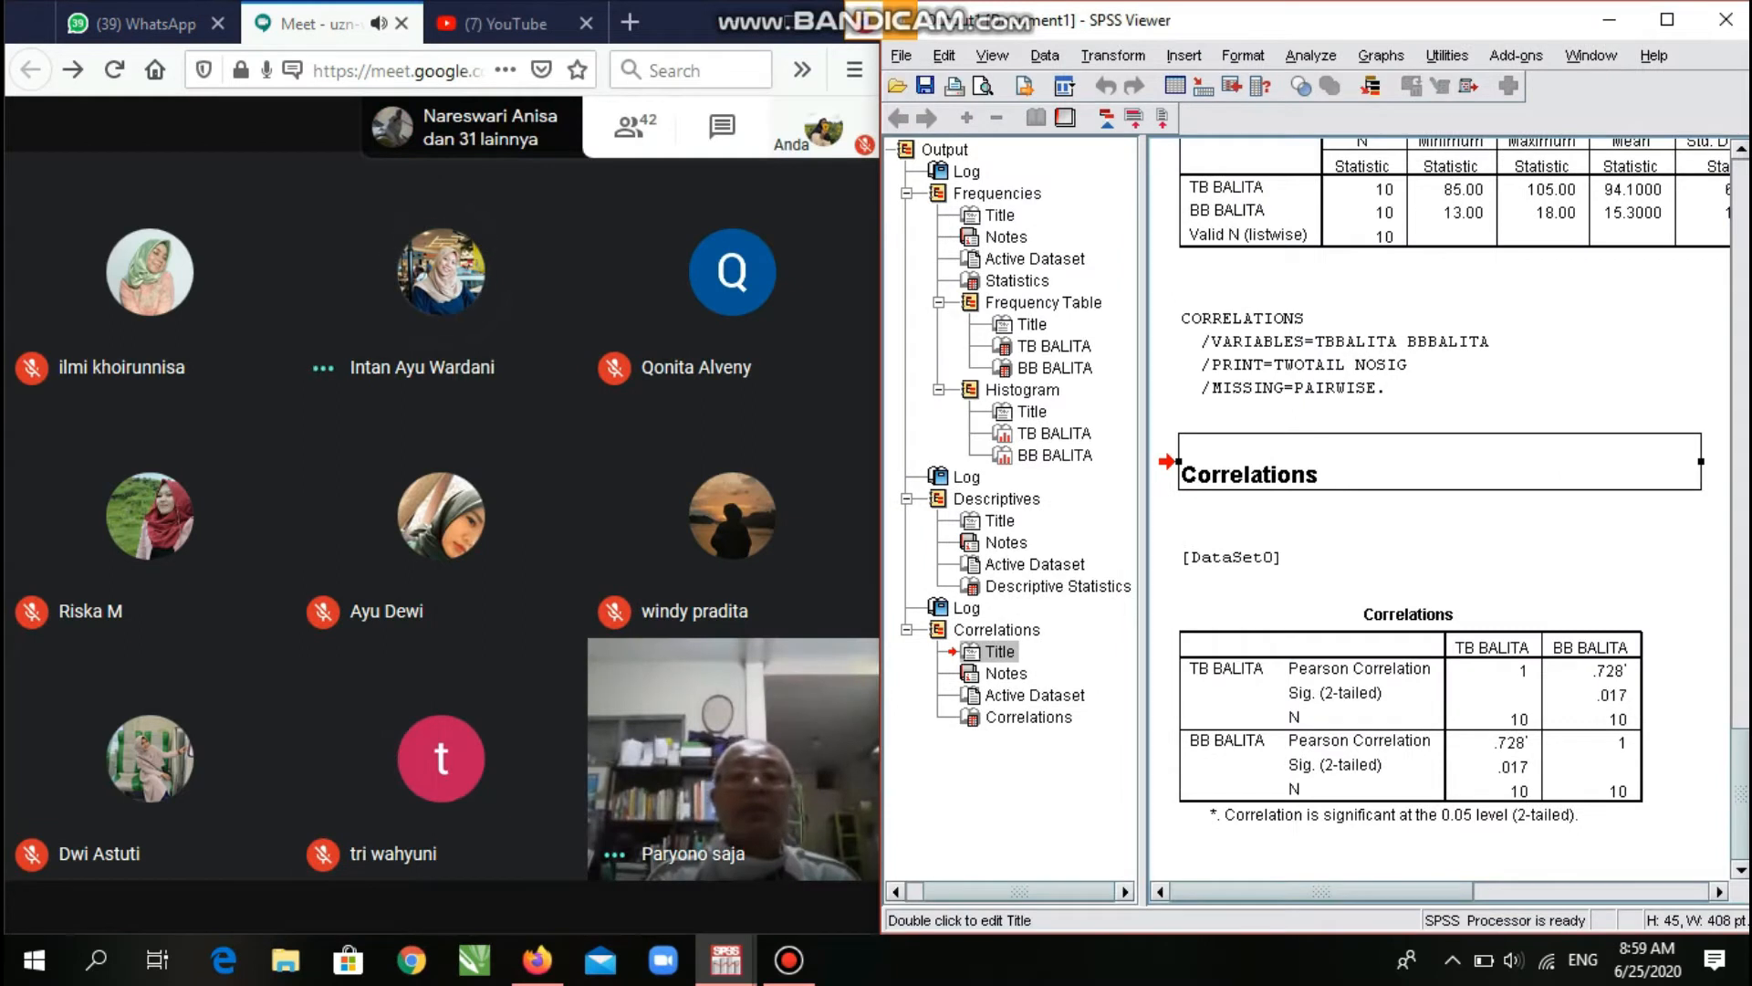
Turn the Meet microphone on for a moment and mute it again.
{"action": "mouse_move", "coordinate": [349, 877]}
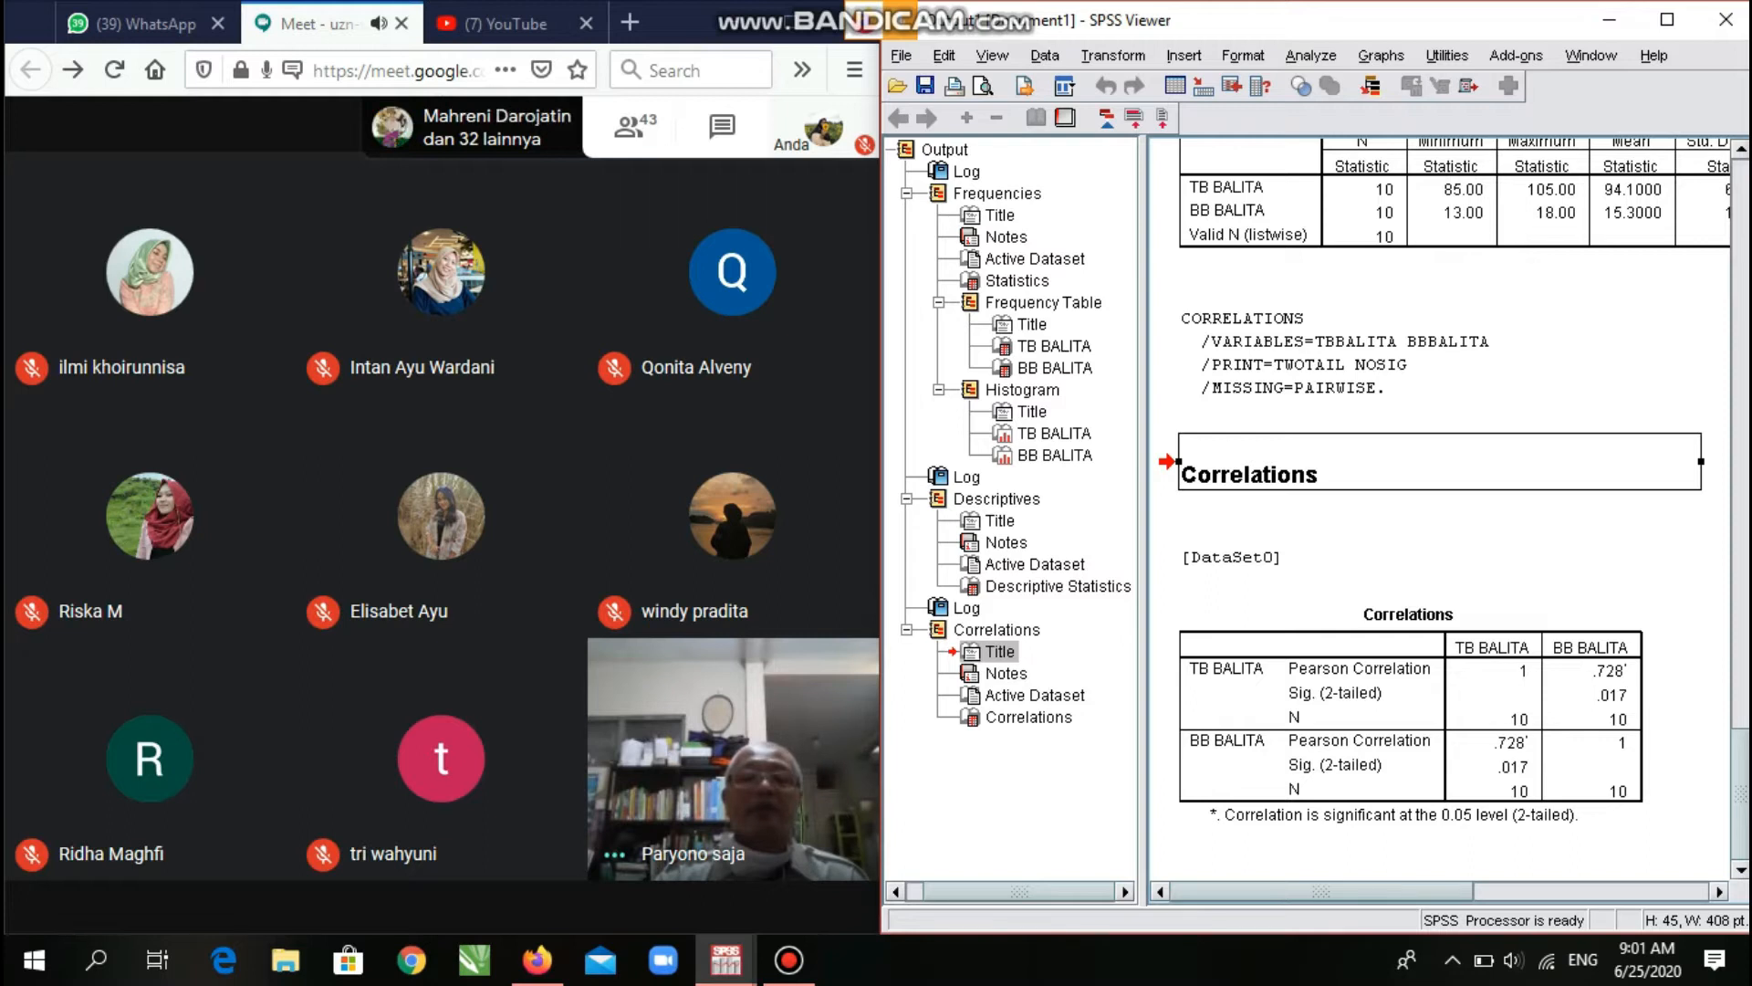
{"action": "left_click", "coordinate": [349, 878]}
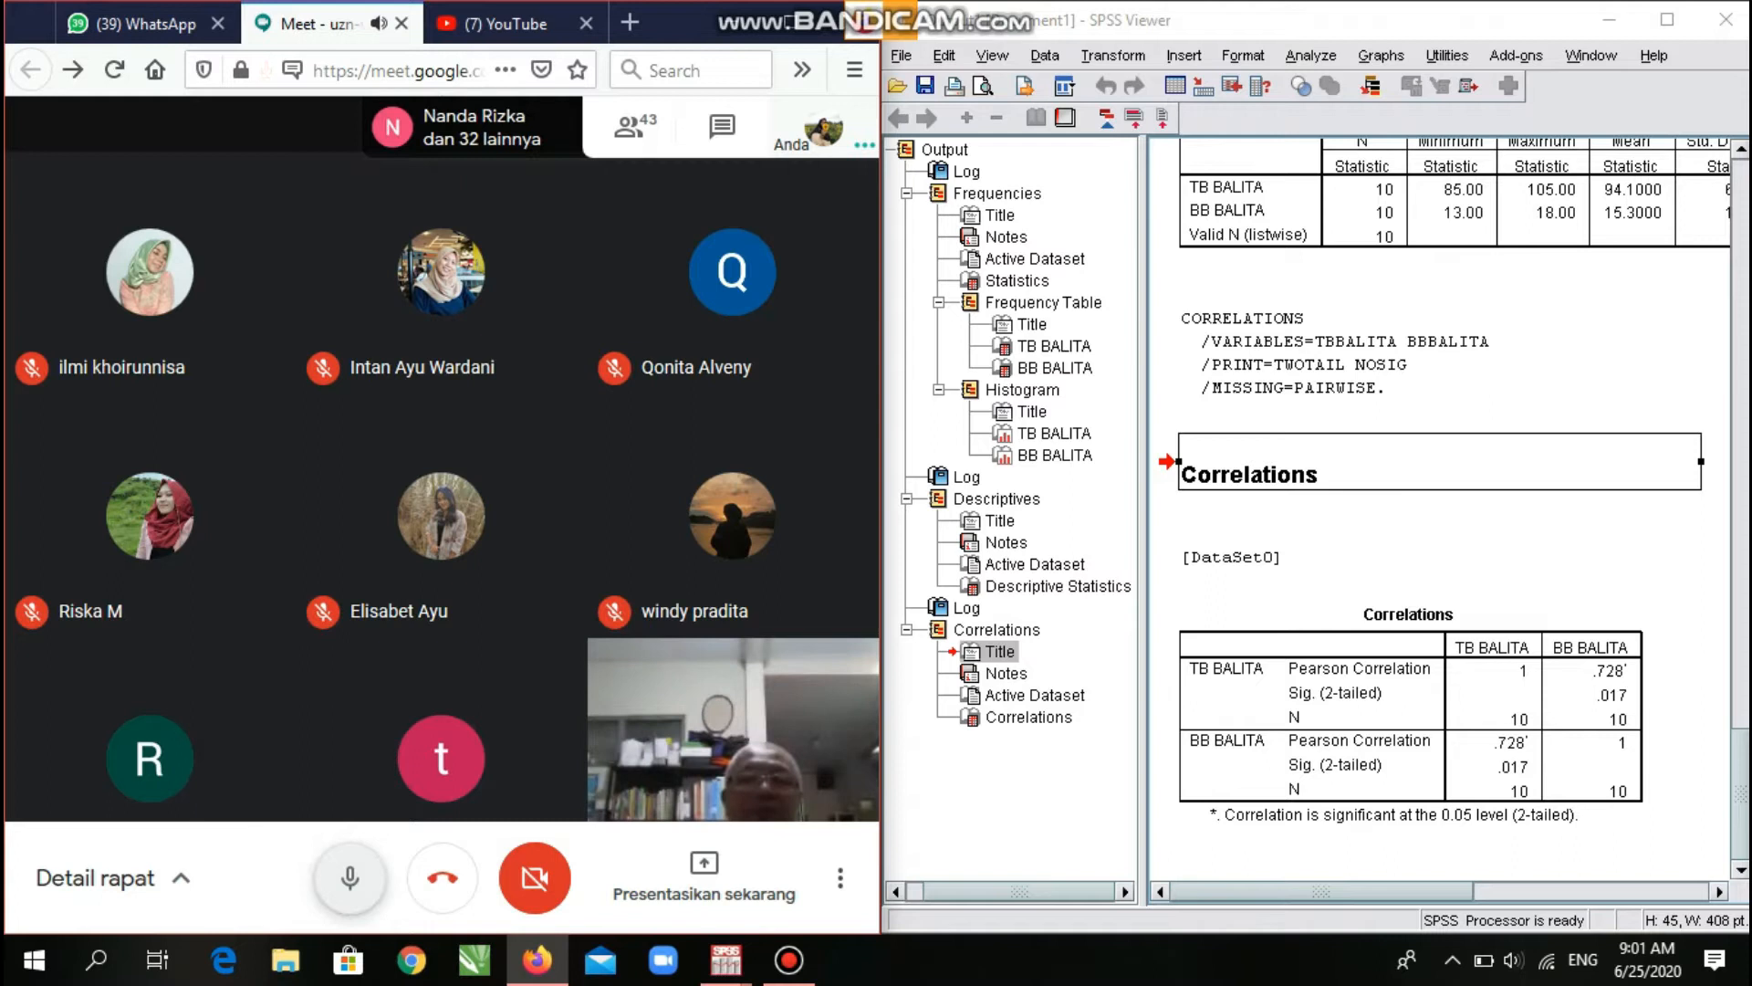
{"action": "left_click", "coordinate": [350, 878]}
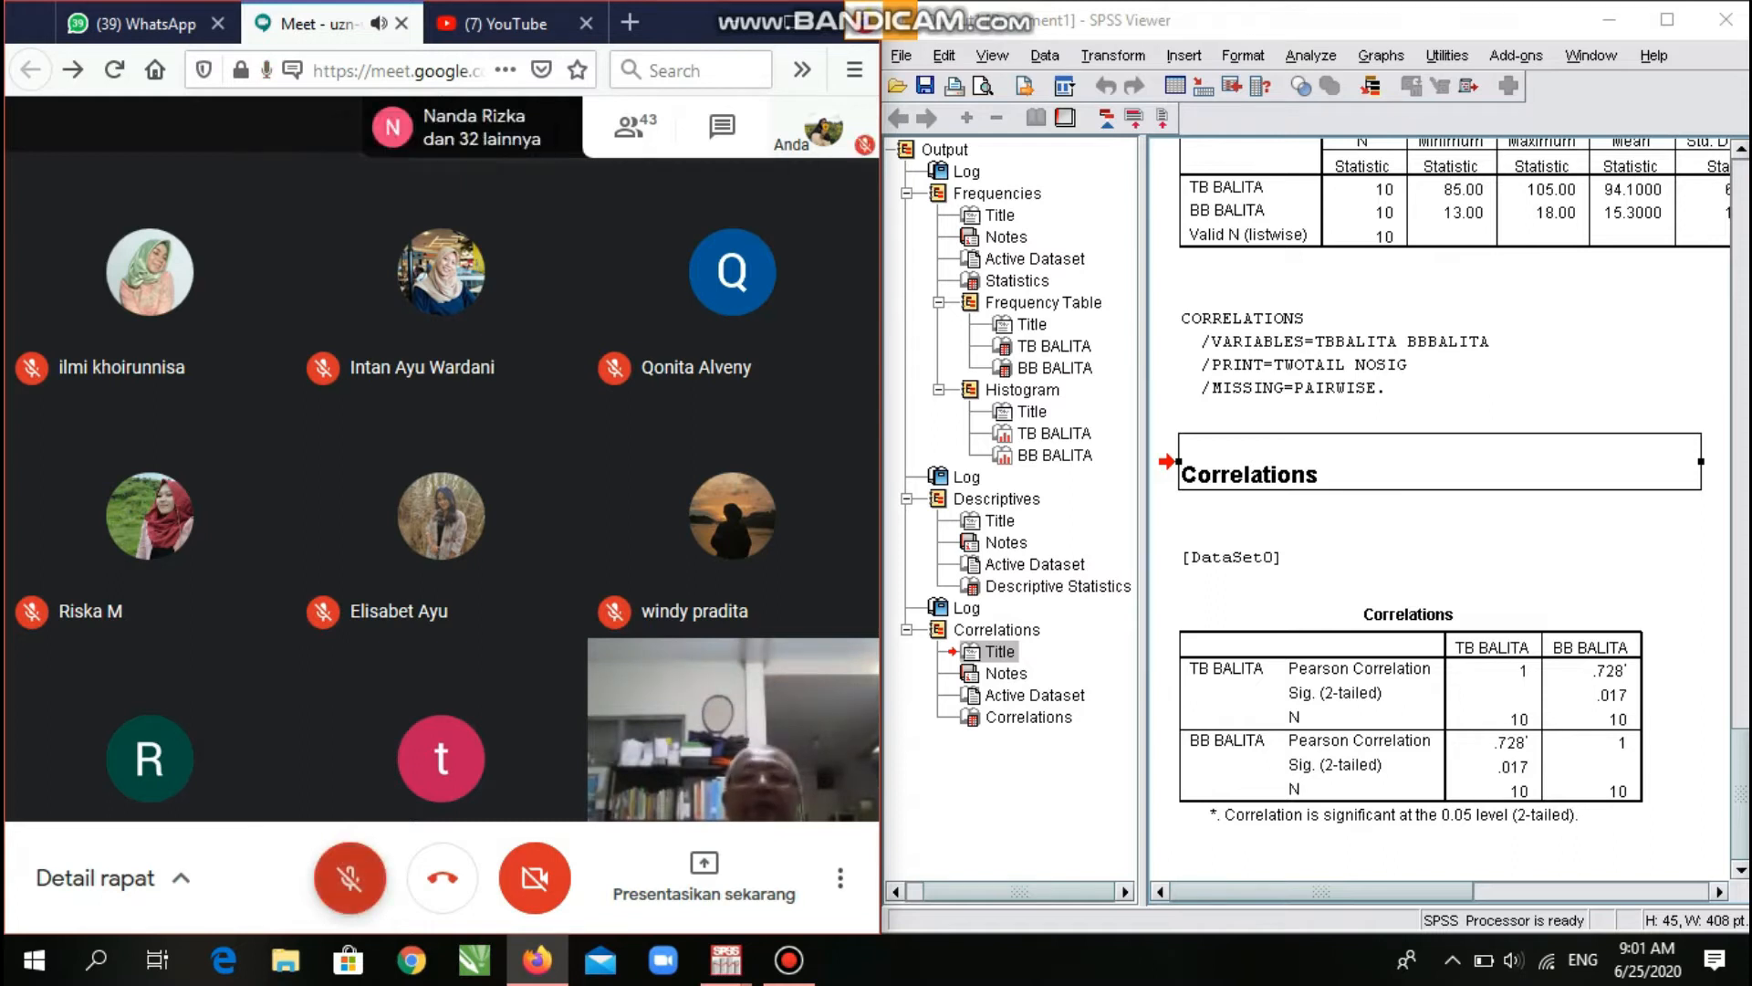
Check the recording status in Bandicam and return to the Meet call.
{"action": "mouse_move", "coordinate": [442, 759]}
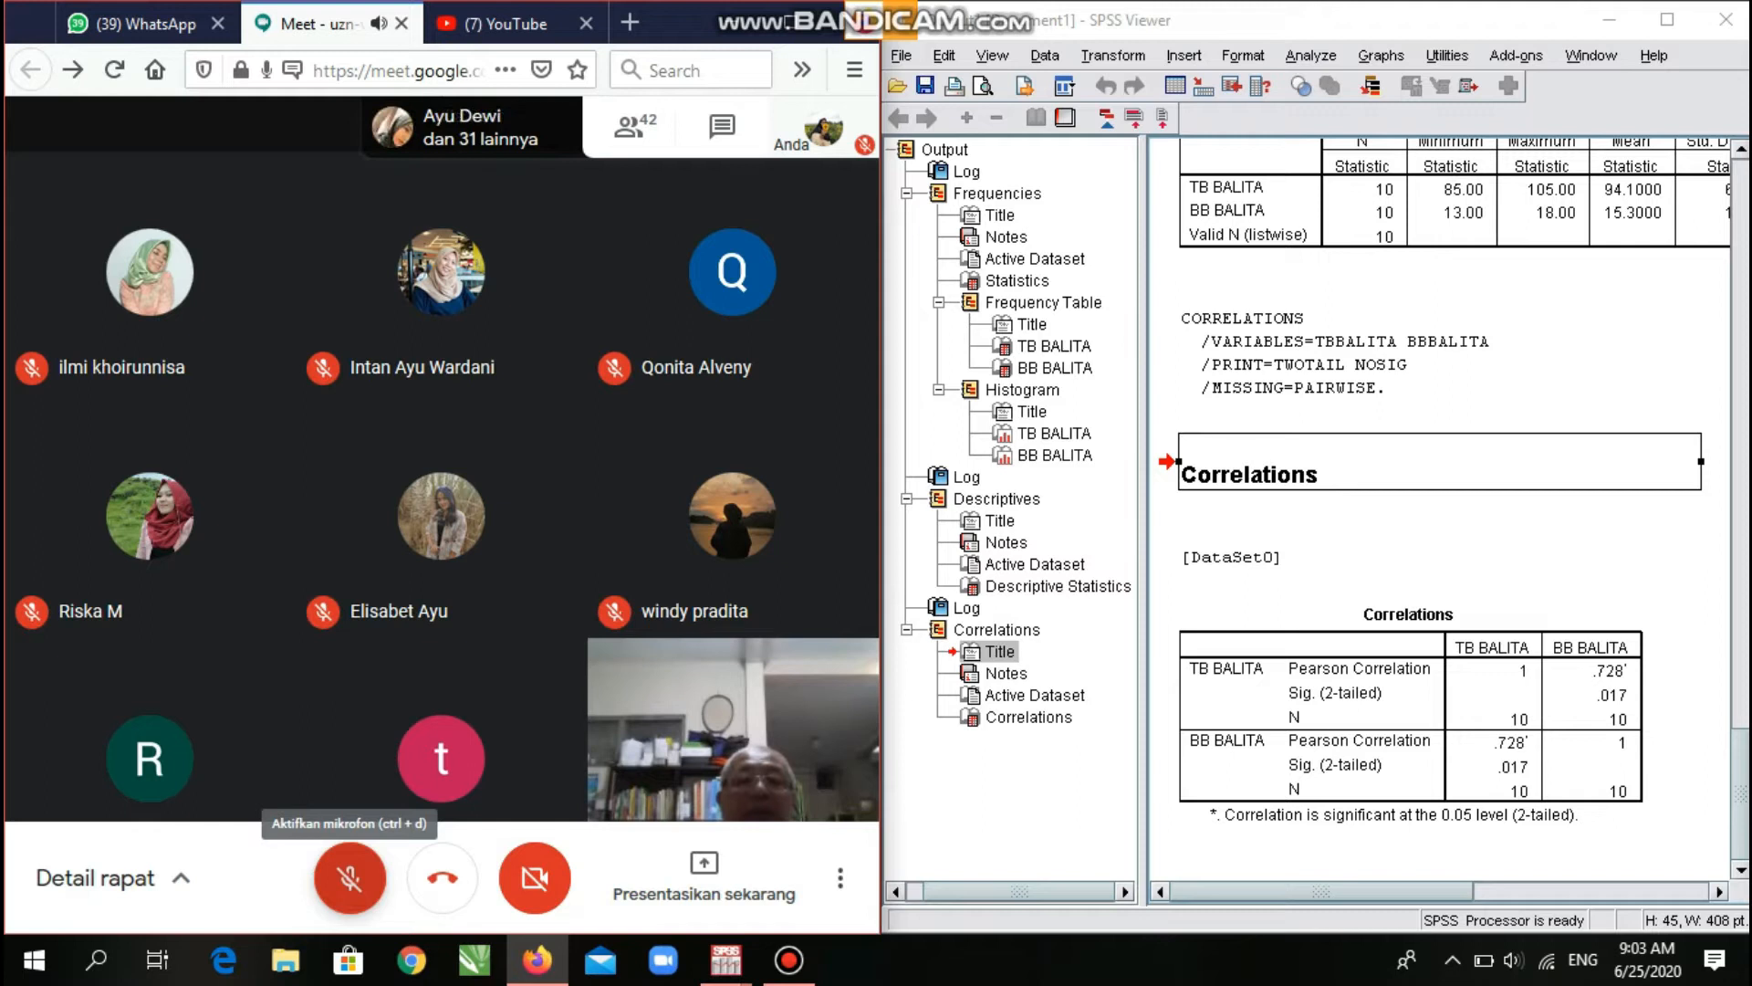
{"action": "left_click", "coordinate": [788, 960]}
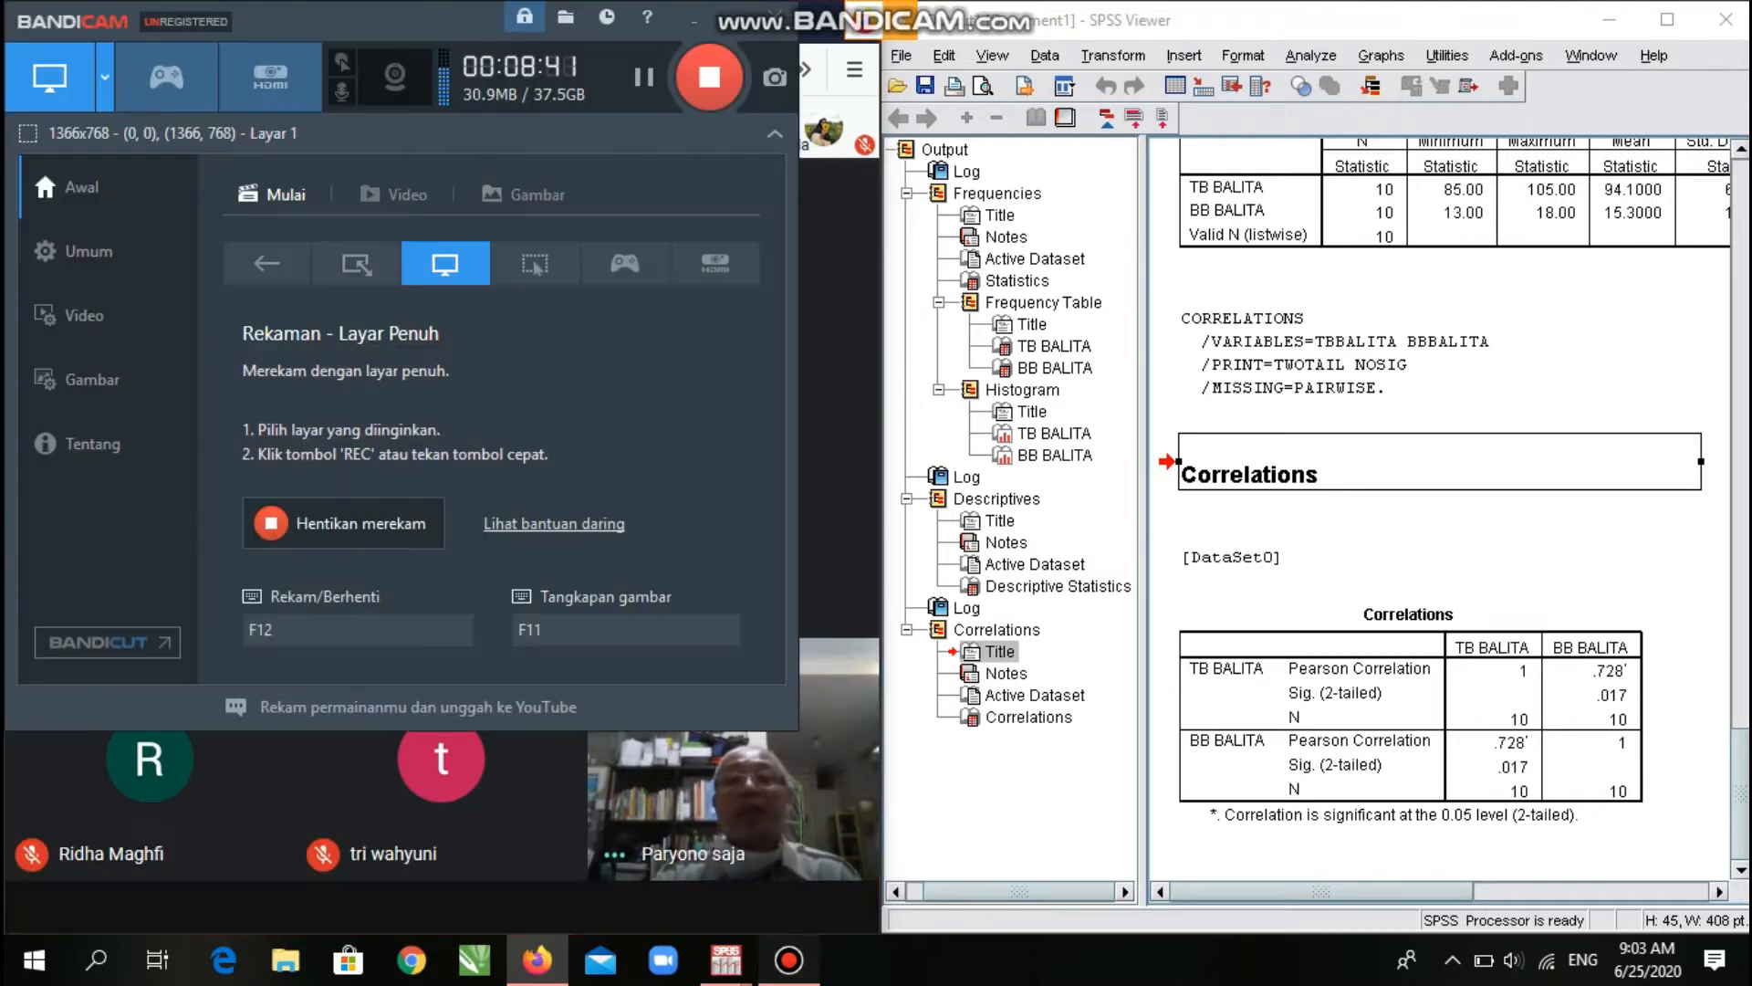
{"action": "left_click", "coordinate": [788, 960]}
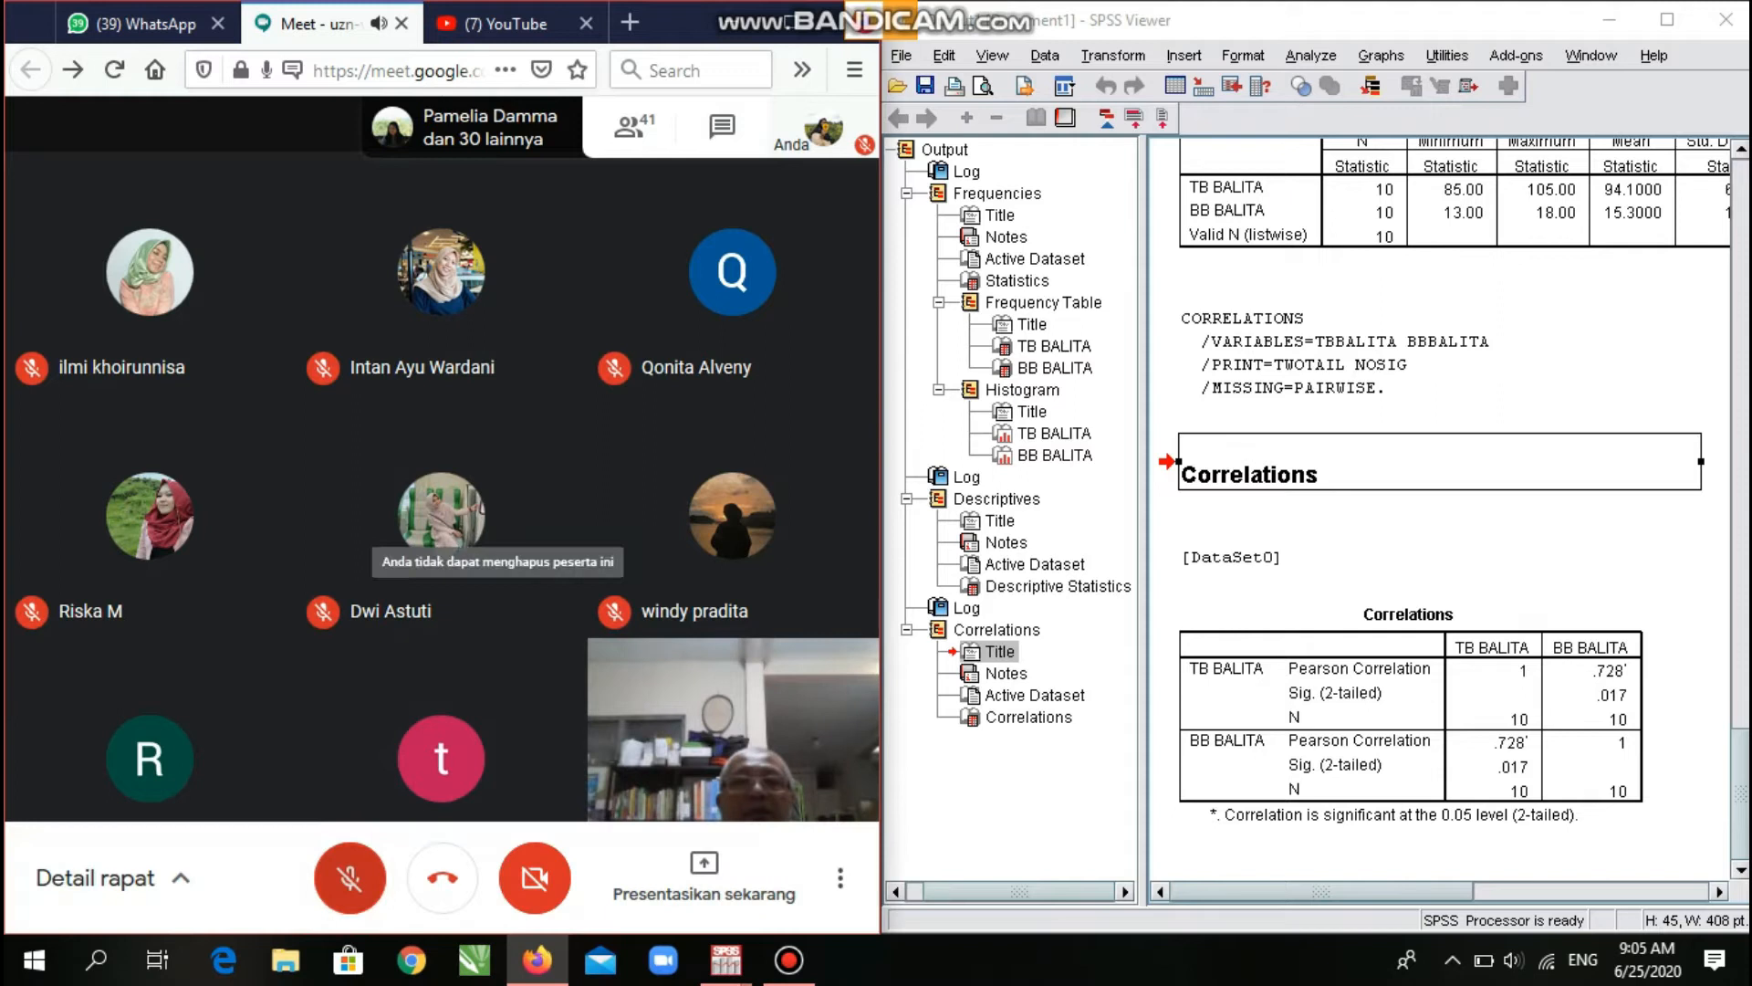
Unmute and mute the Meet microphone repeatedly during the class discussion, ending with it muted.
{"action": "left_click", "coordinate": [350, 878]}
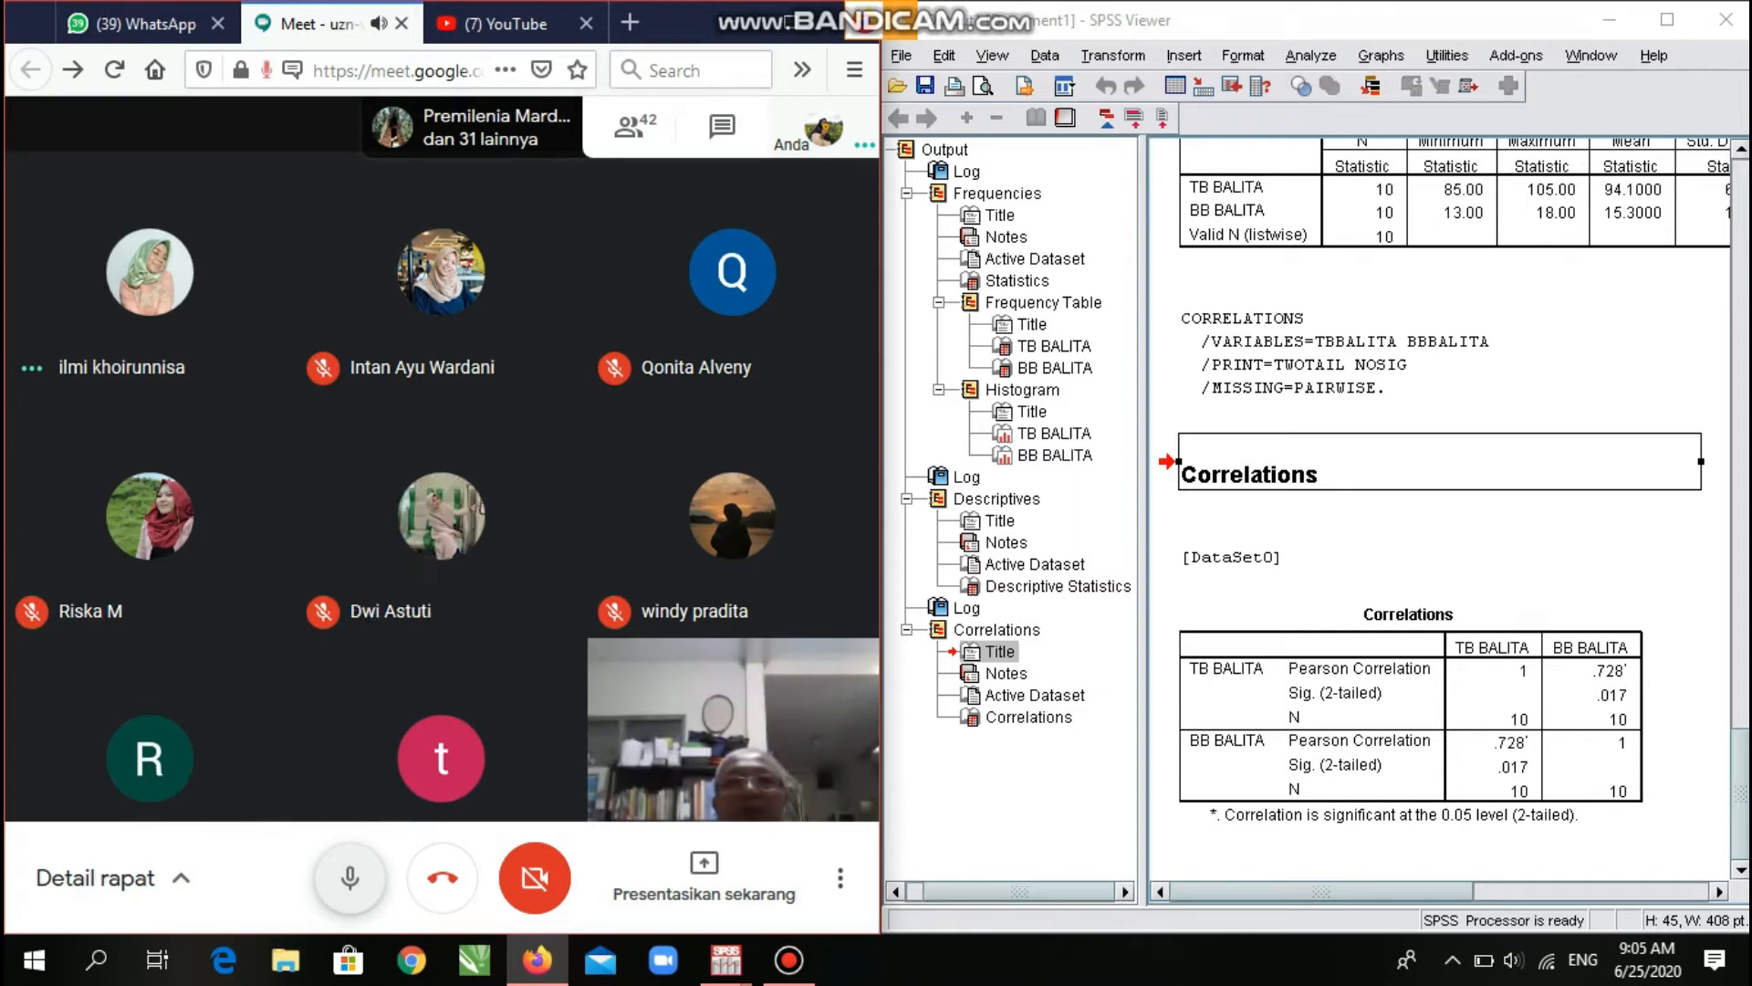
{"action": "key", "text": "ctrl+d"}
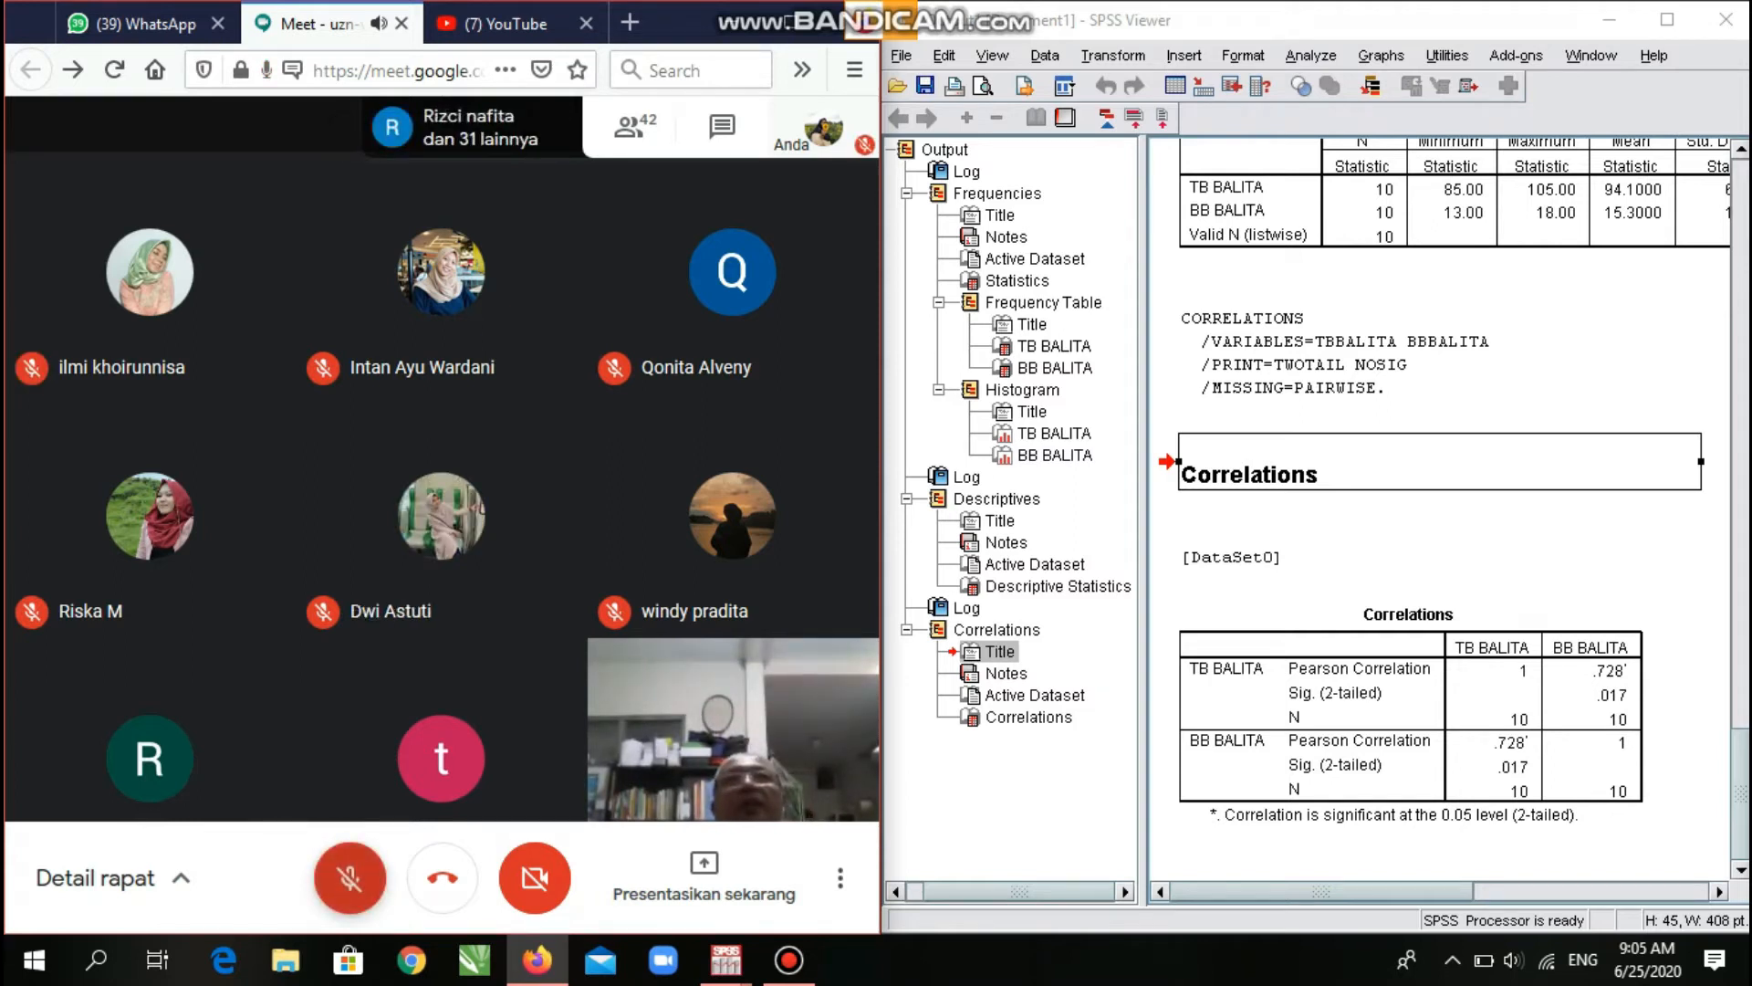
{"action": "key", "text": "ctrl+d"}
{"action": "key", "text": "ctrl+d"}
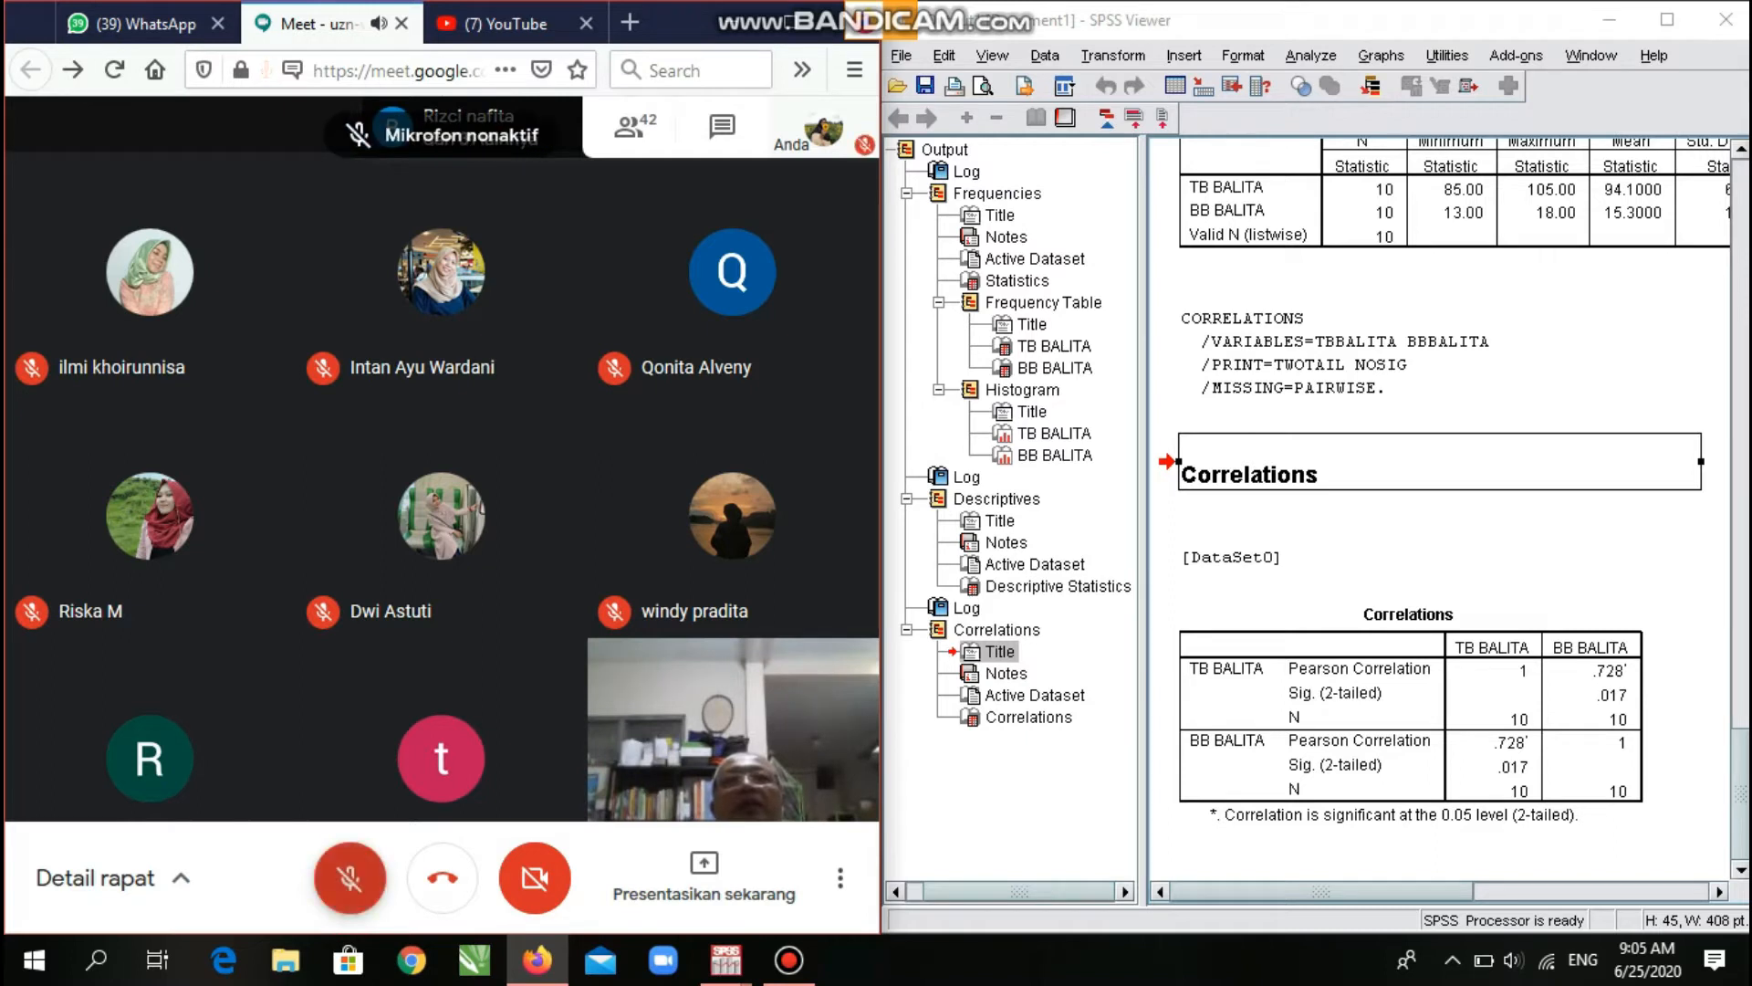
{"action": "key", "text": "ctrl+d"}
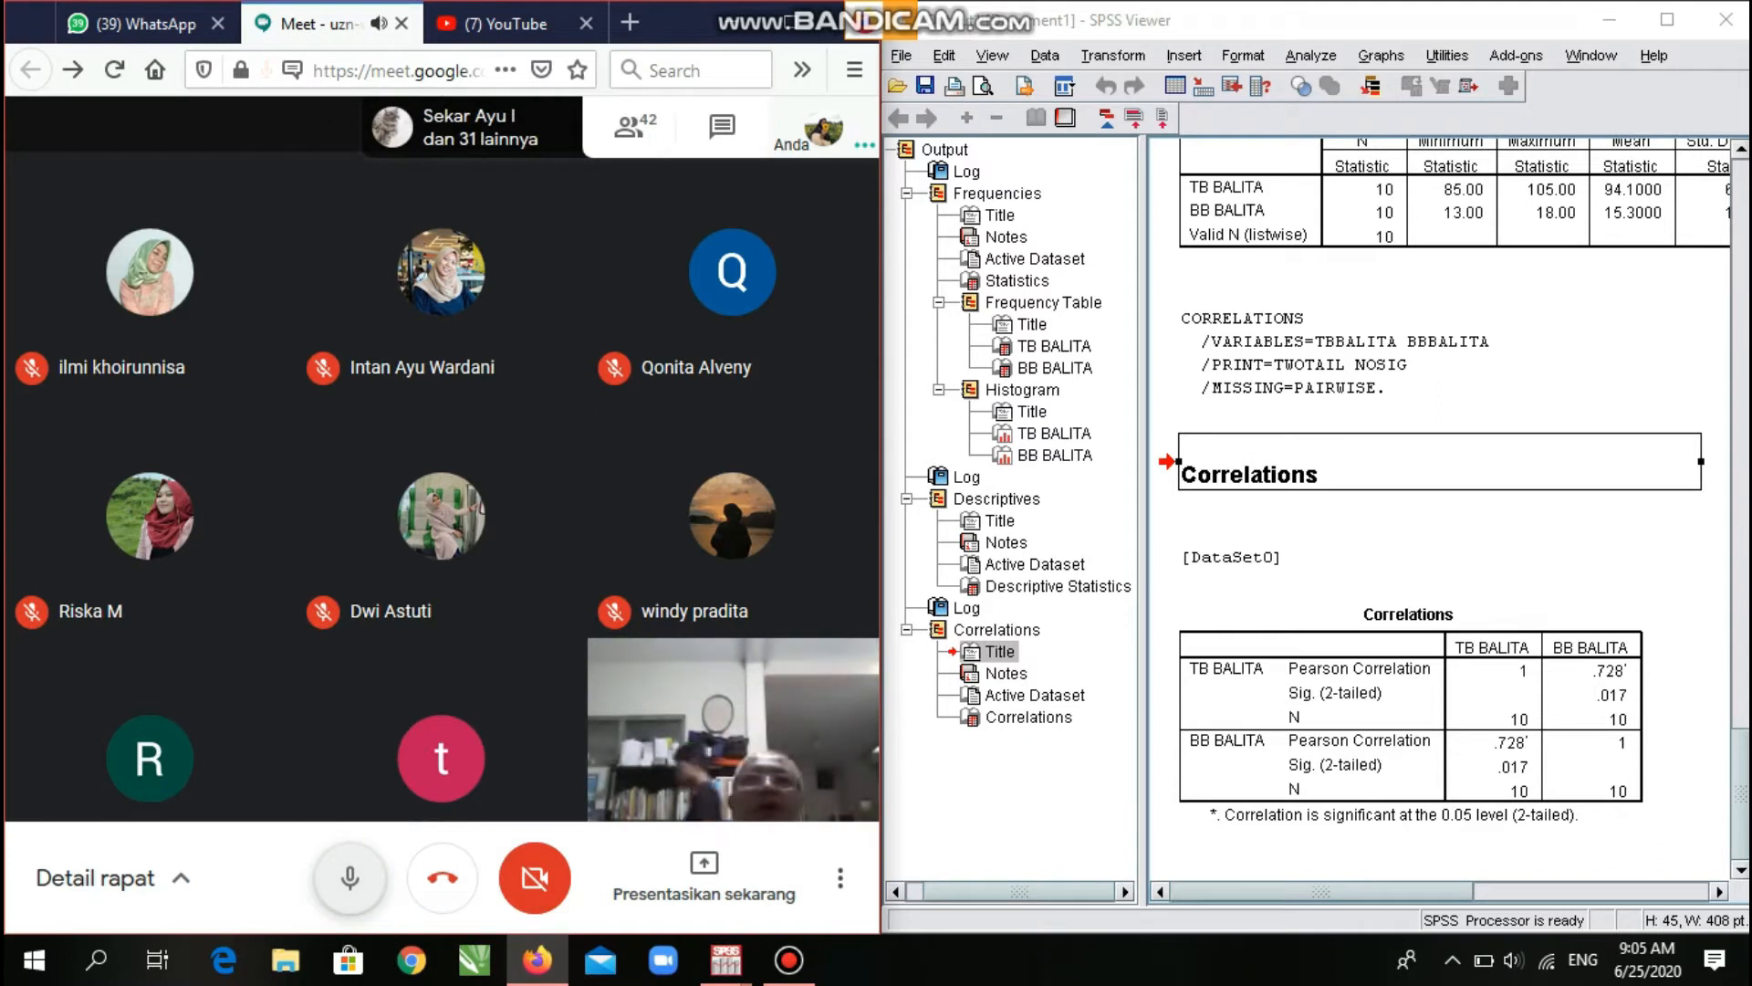
{"action": "key", "text": "ctrl+d"}
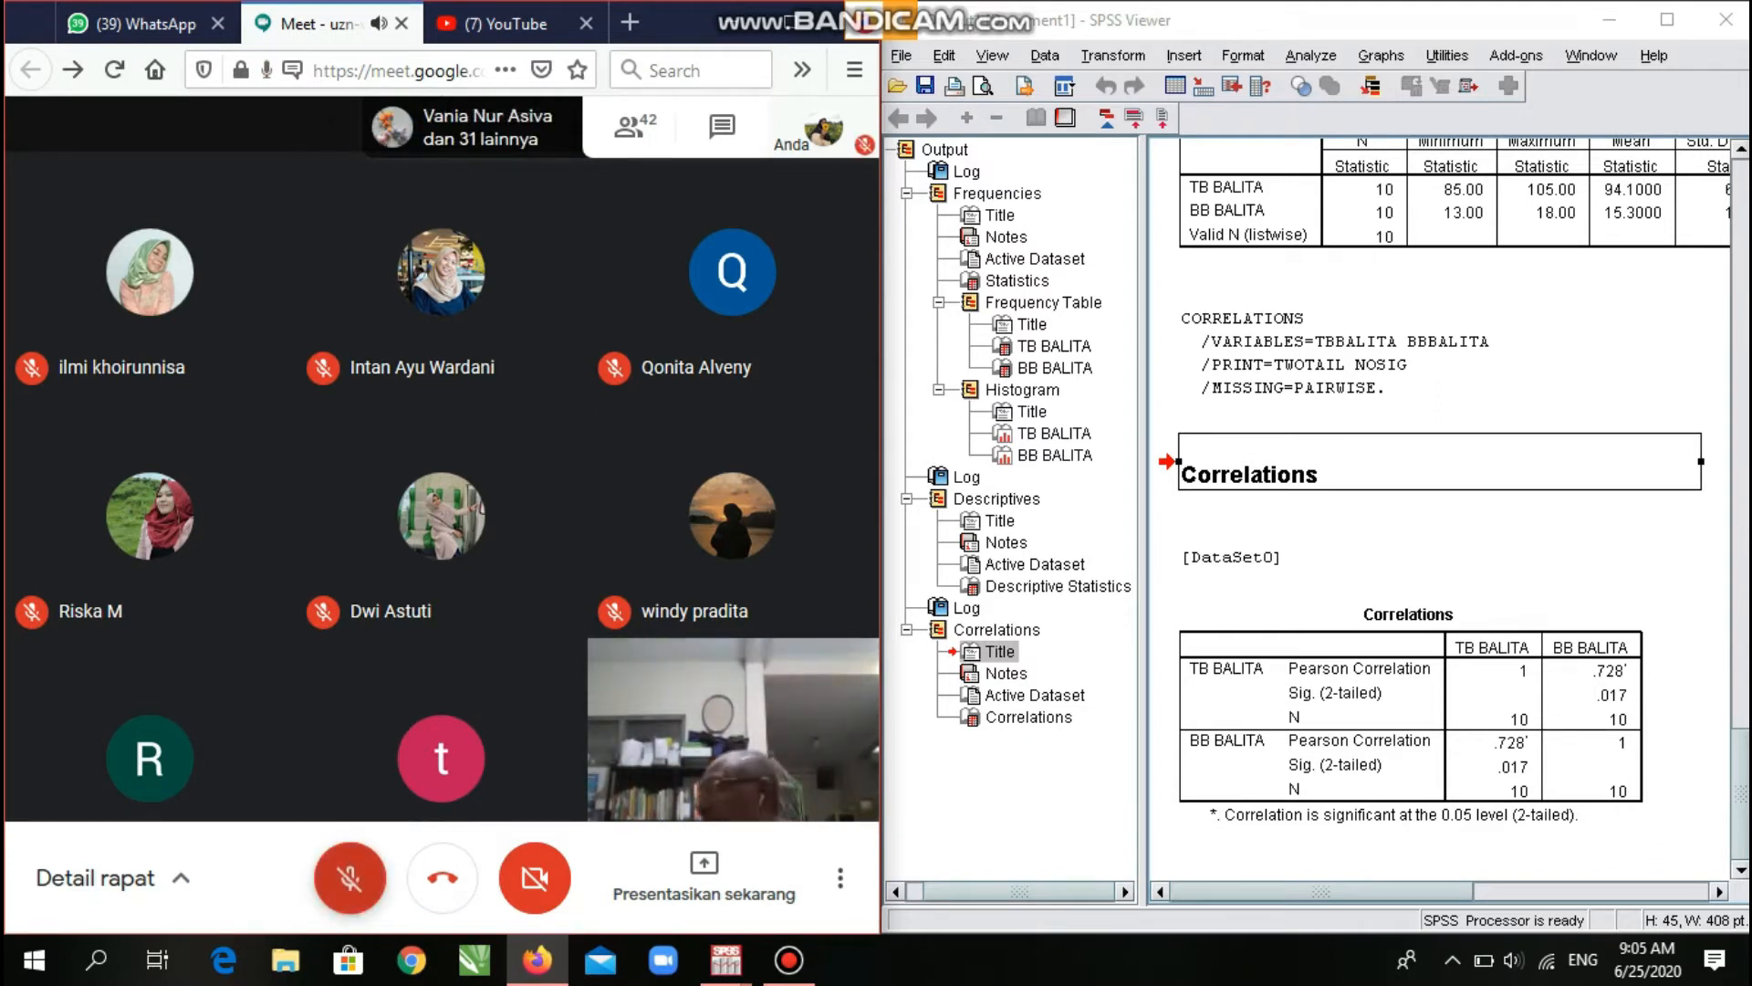
{"action": "key", "text": "ctrl+d"}
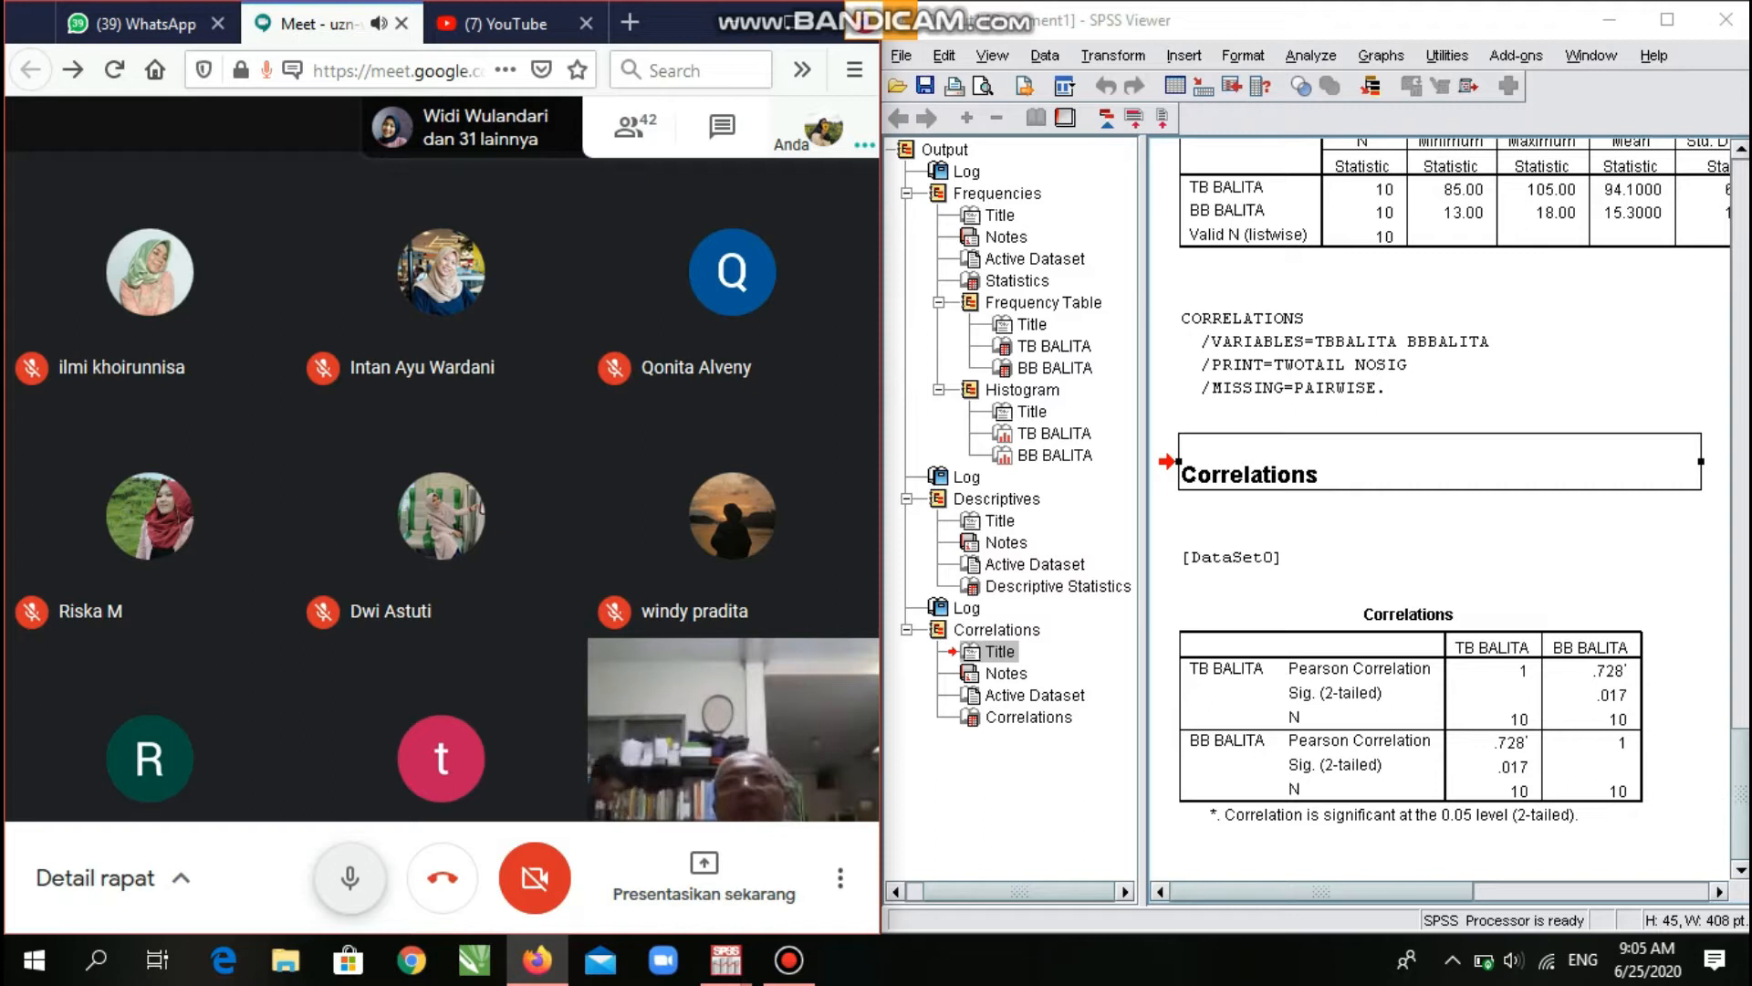
{"action": "key", "text": "ctrl+d"}
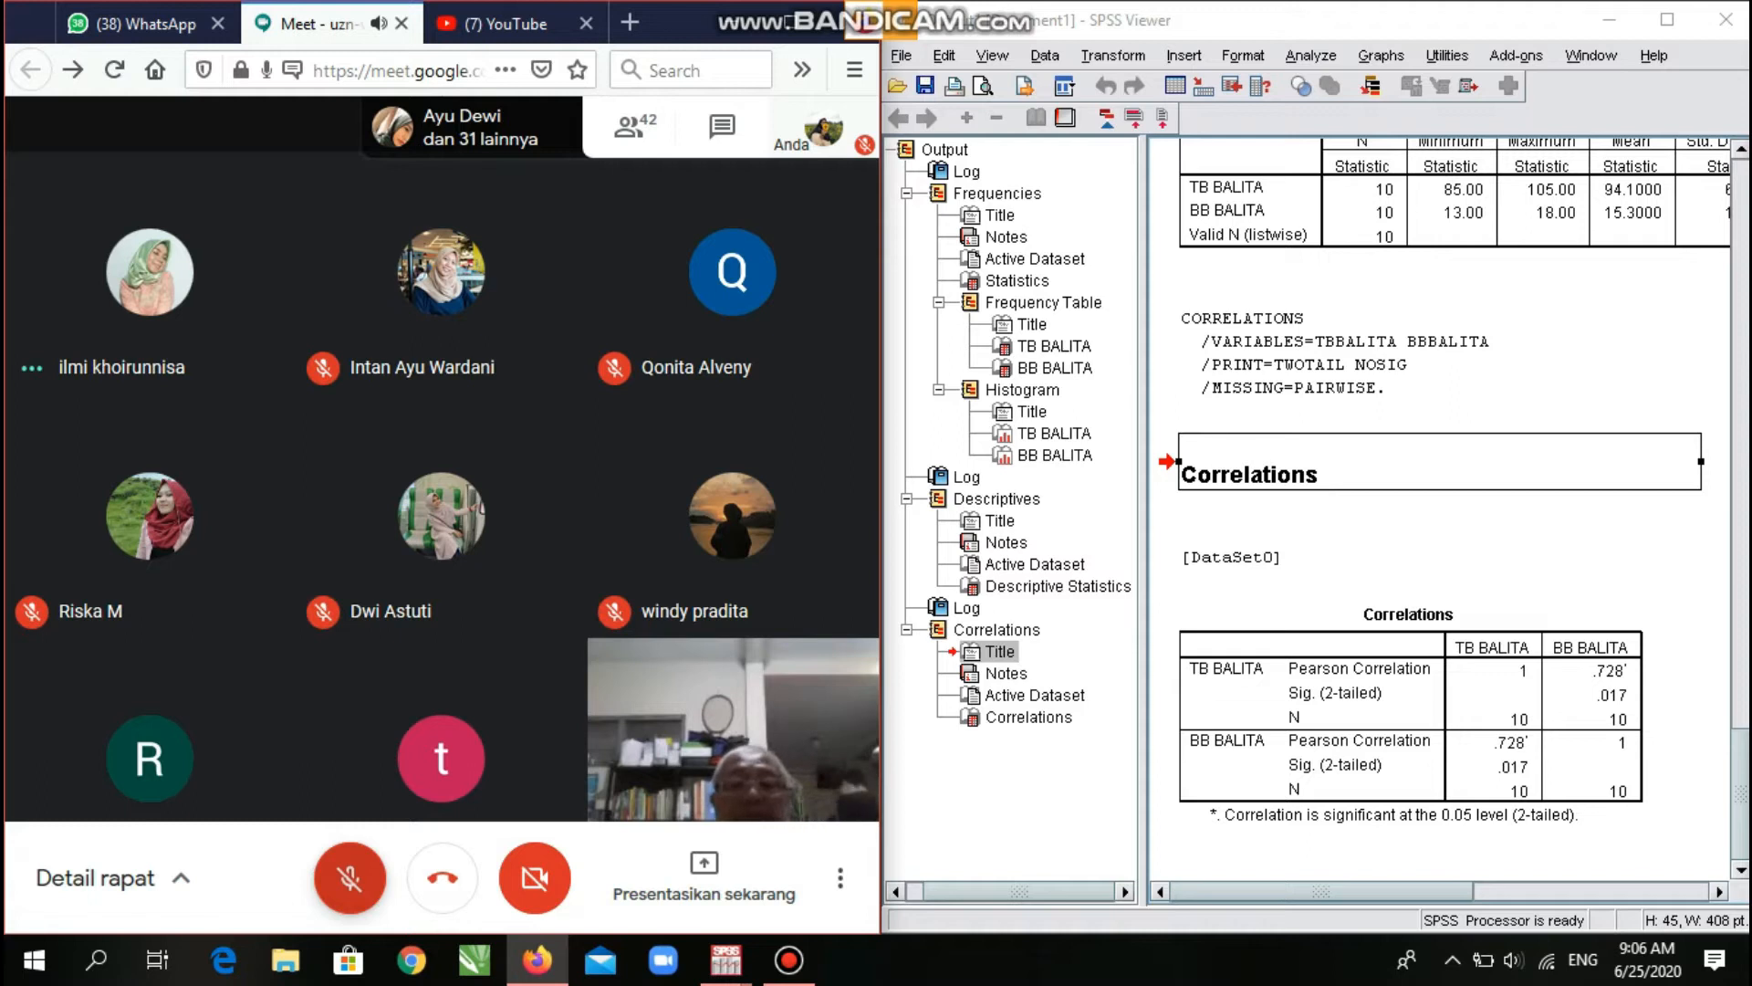
{"action": "key", "text": "ctrl+d"}
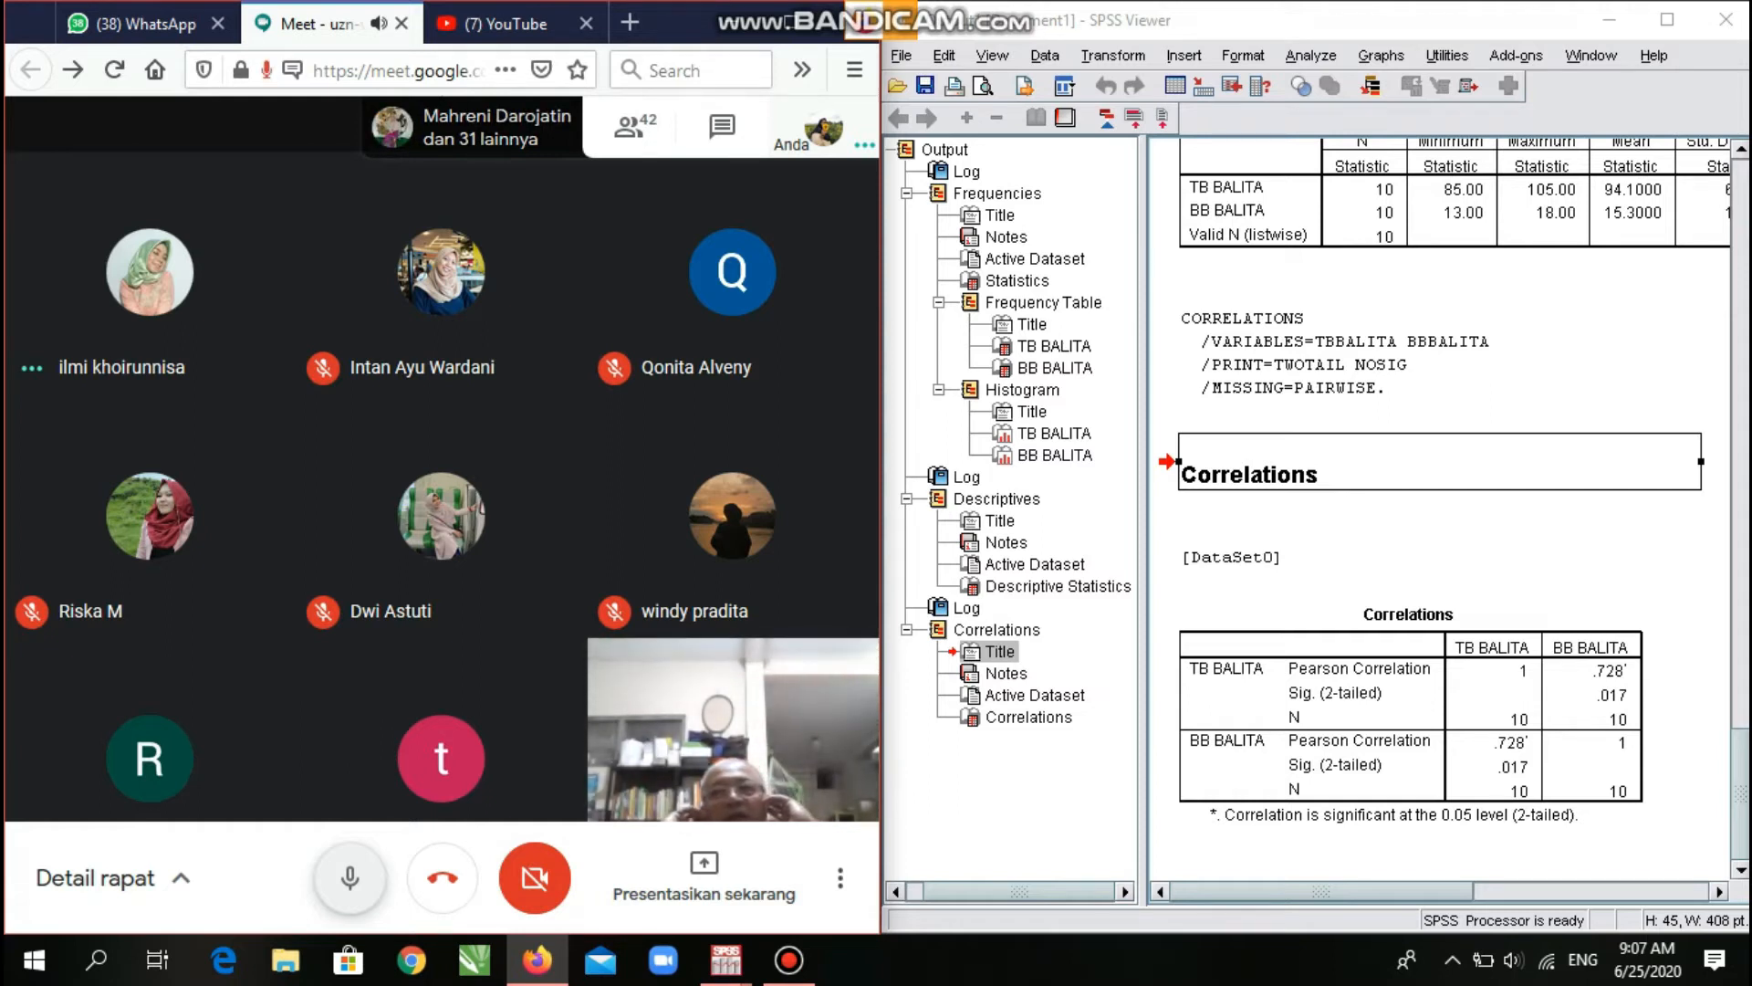
{"action": "key", "text": "ctrl+d"}
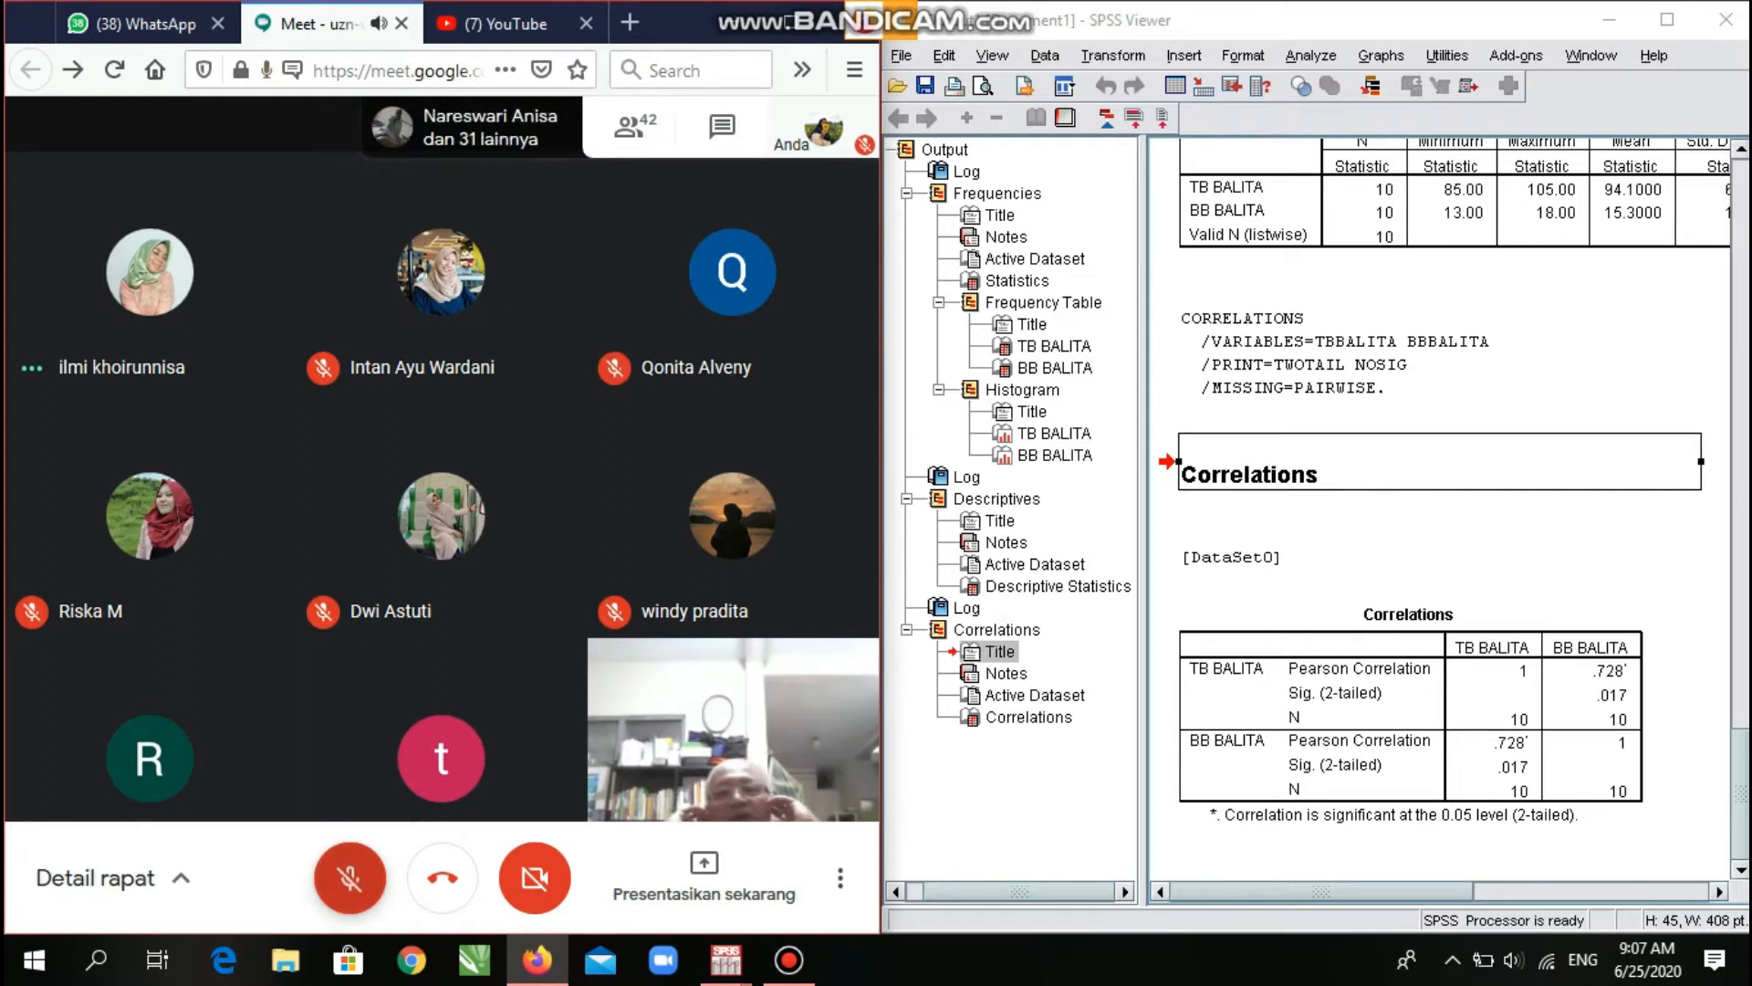
{"action": "key", "text": "ctrl+d"}
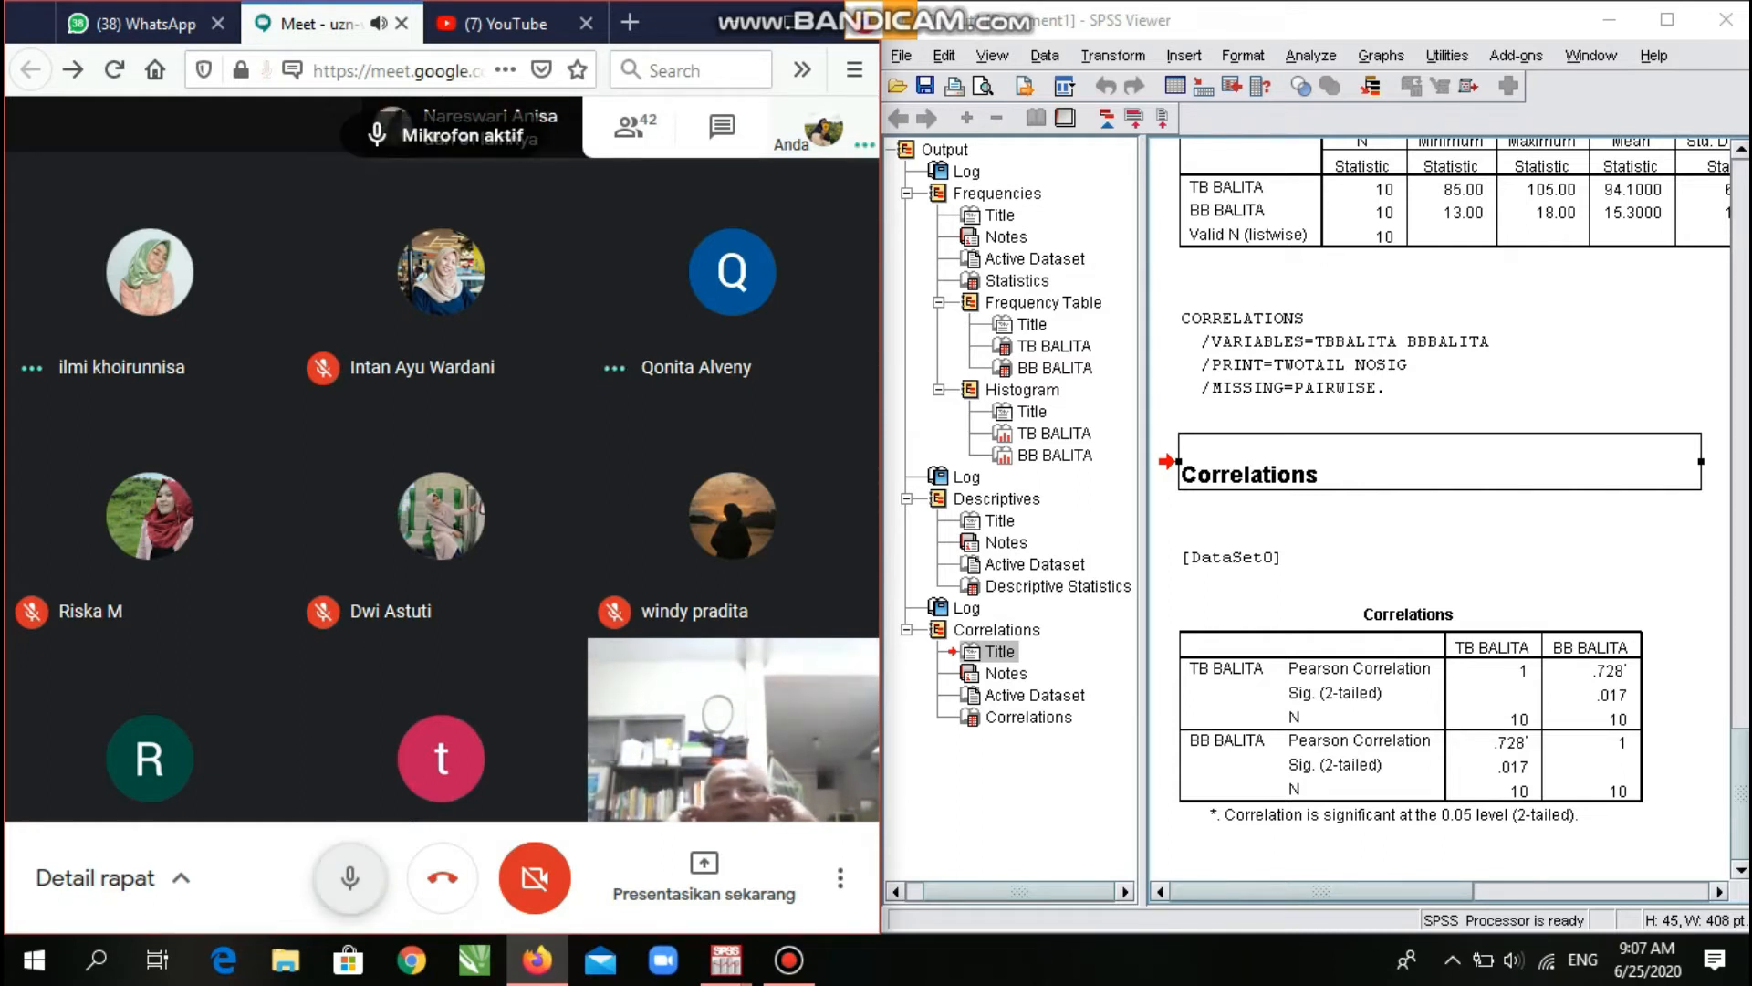
{"action": "key", "text": "ctrl+d"}
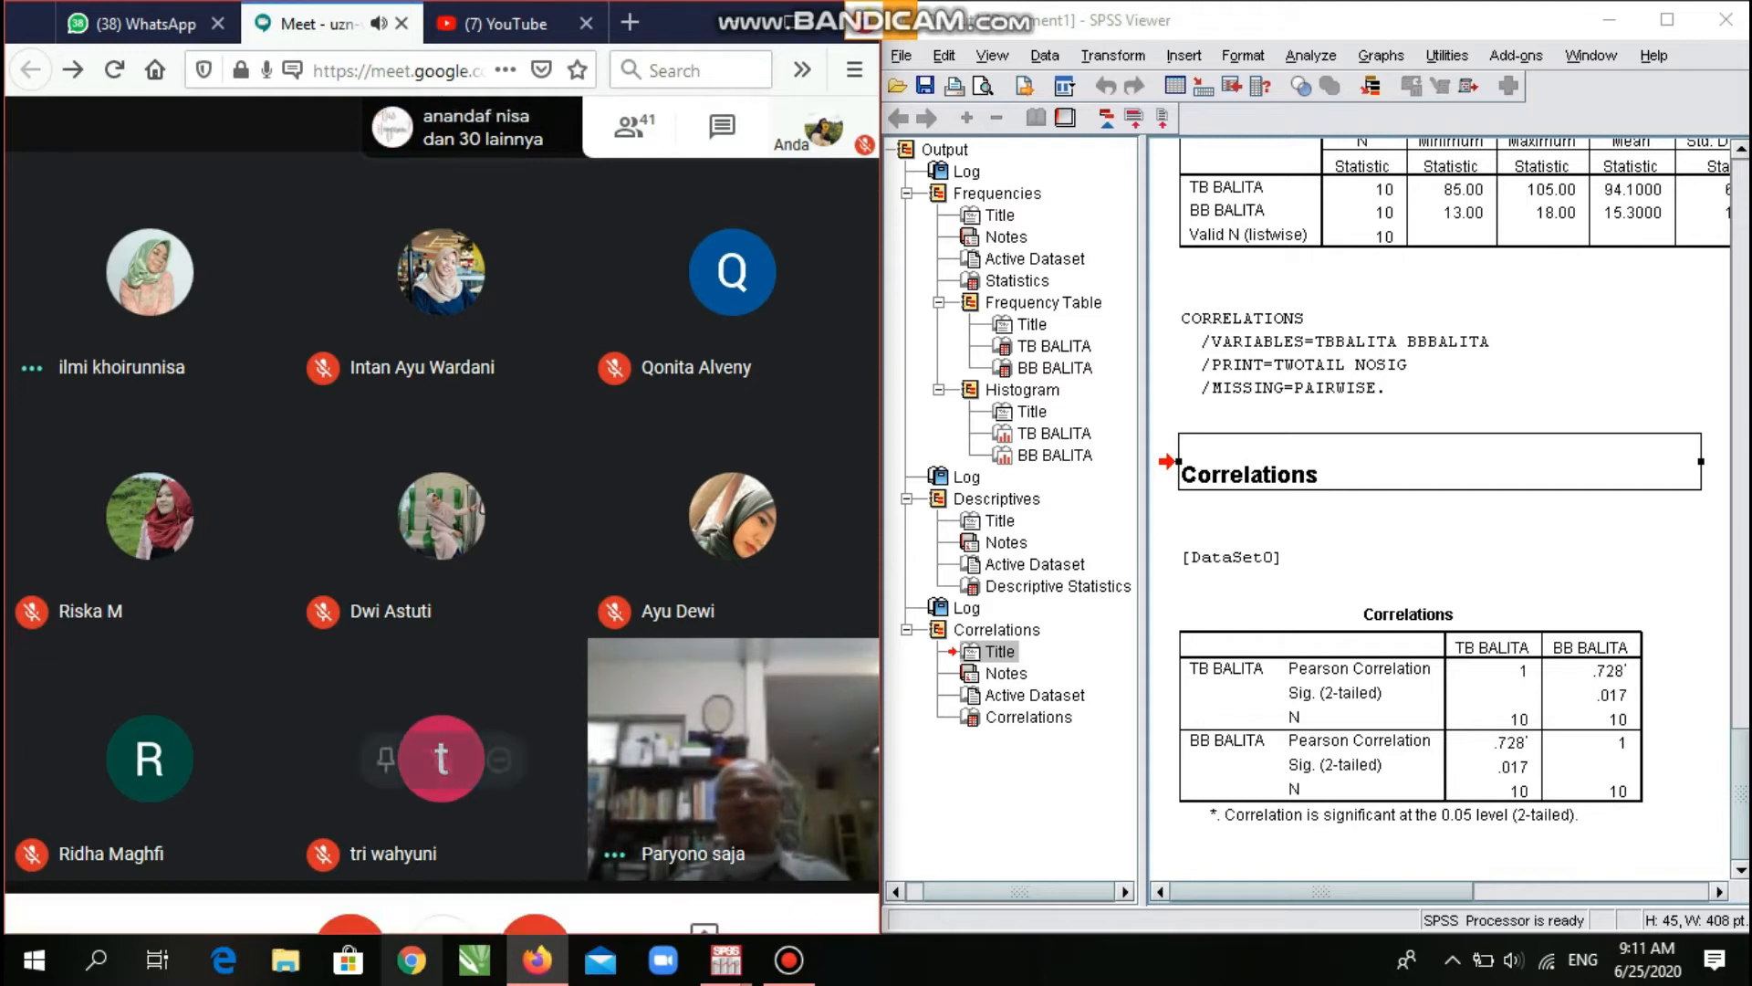
Toggle the Meet microphone, then bring up the Bandicam recorder window.
{"action": "mouse_move", "coordinate": [442, 515]}
{"action": "mouse_move", "coordinate": [441, 758]}
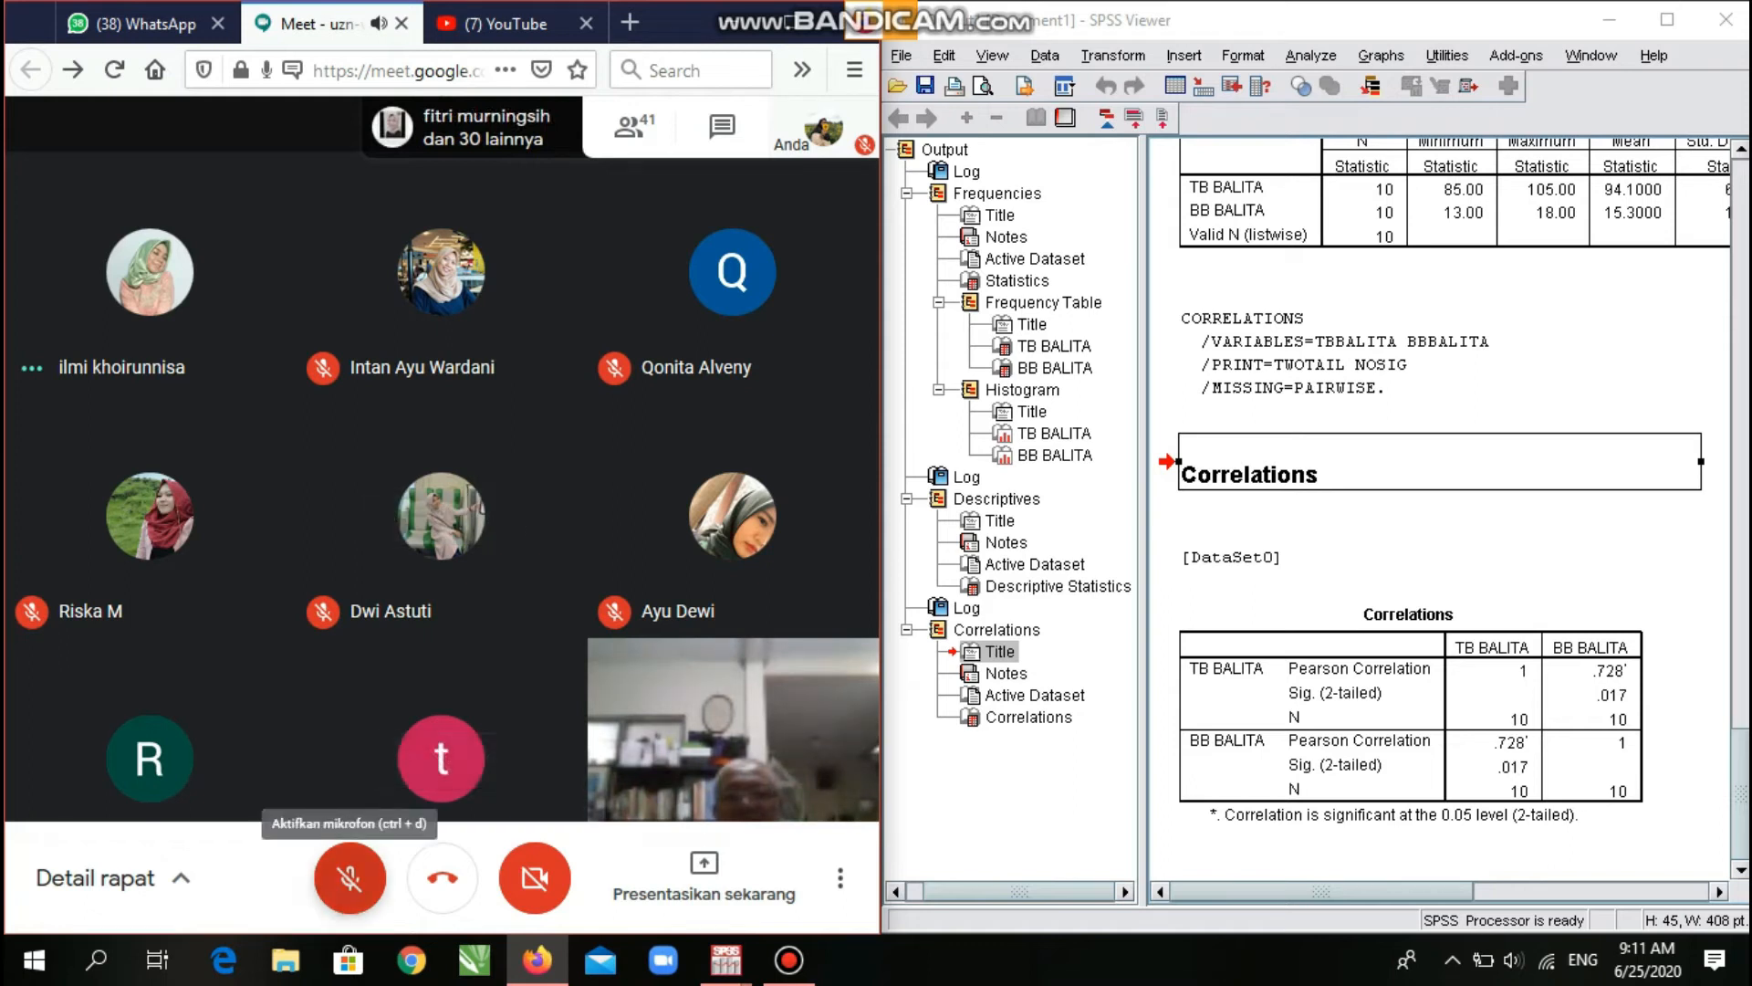
{"action": "left_click", "coordinate": [350, 878]}
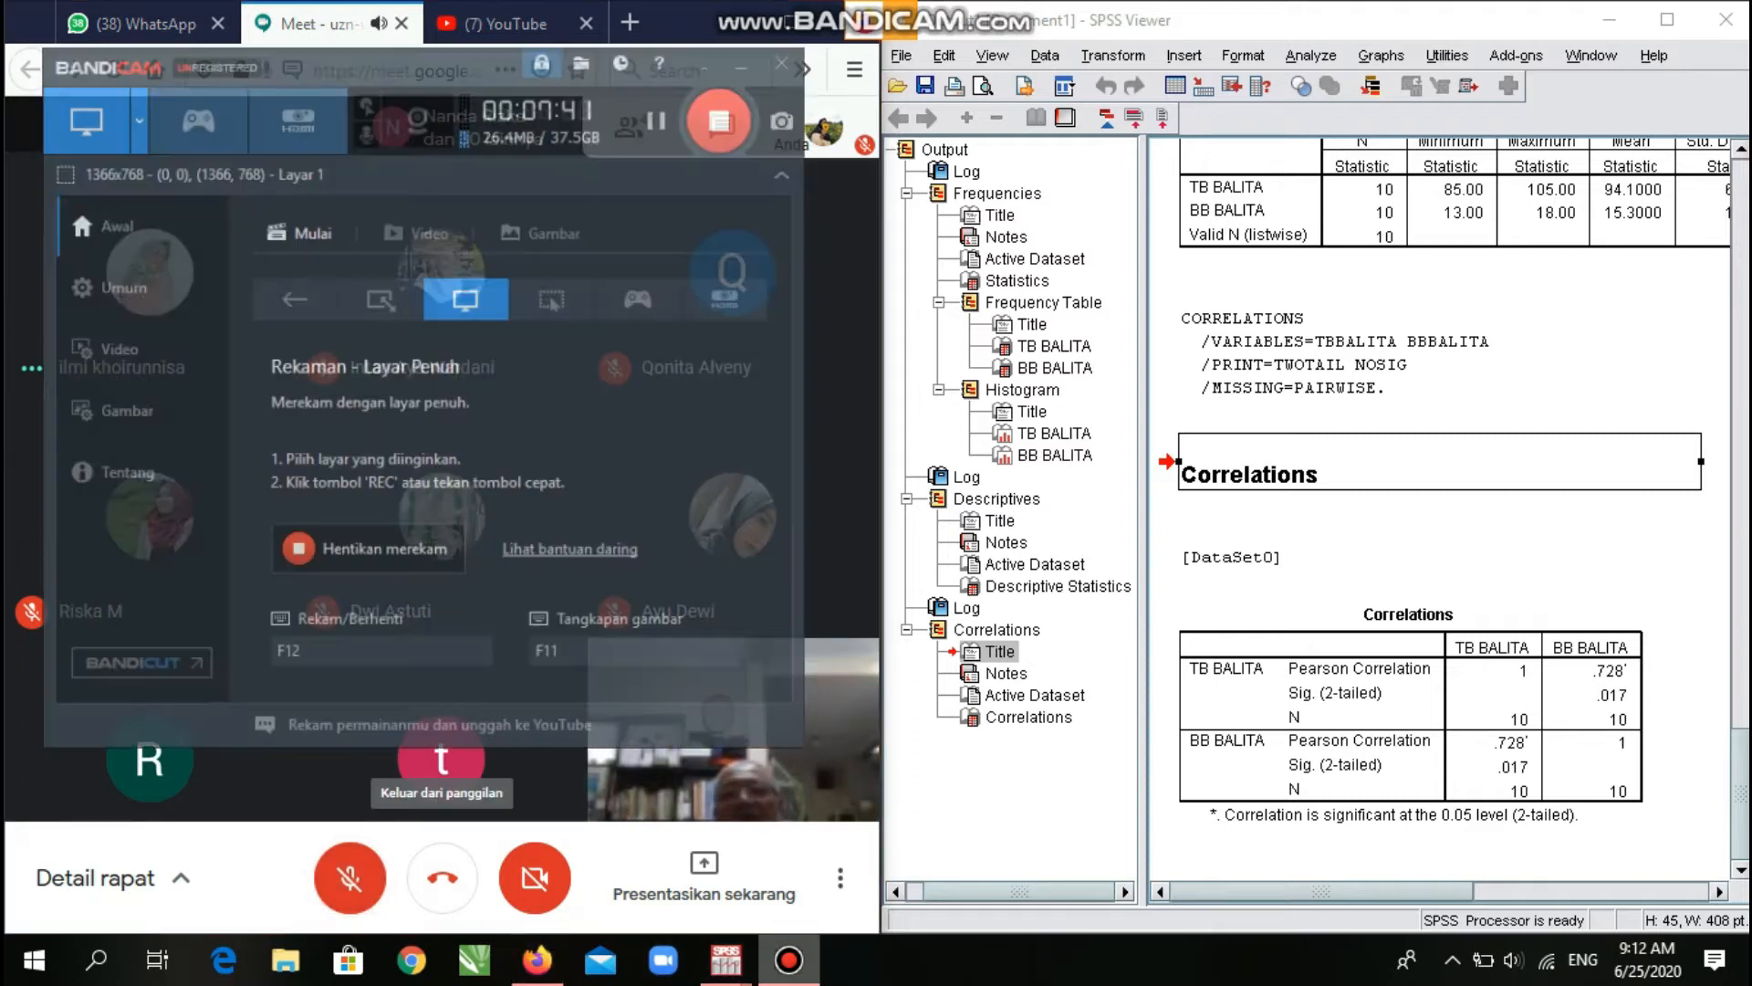
{"action": "left_click", "coordinate": [789, 960]}
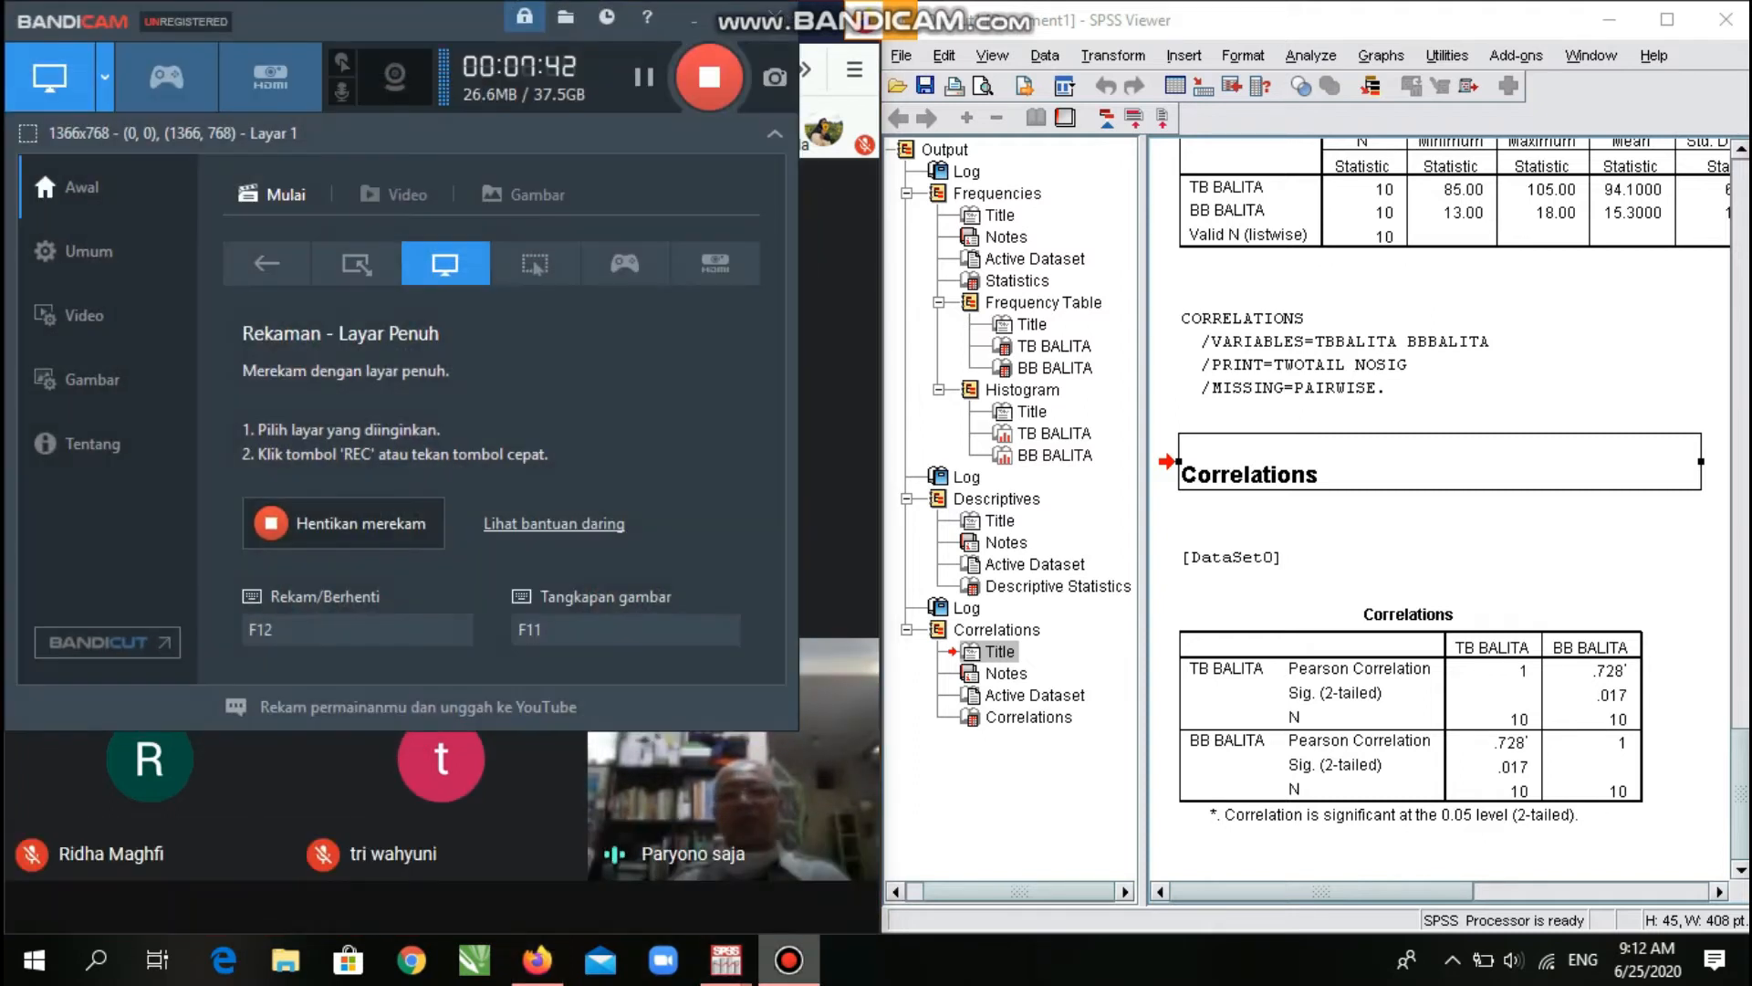
Return to the Meet call and switch the microphone on and off twice, leaving it muted.
{"action": "left_click", "coordinate": [789, 960]}
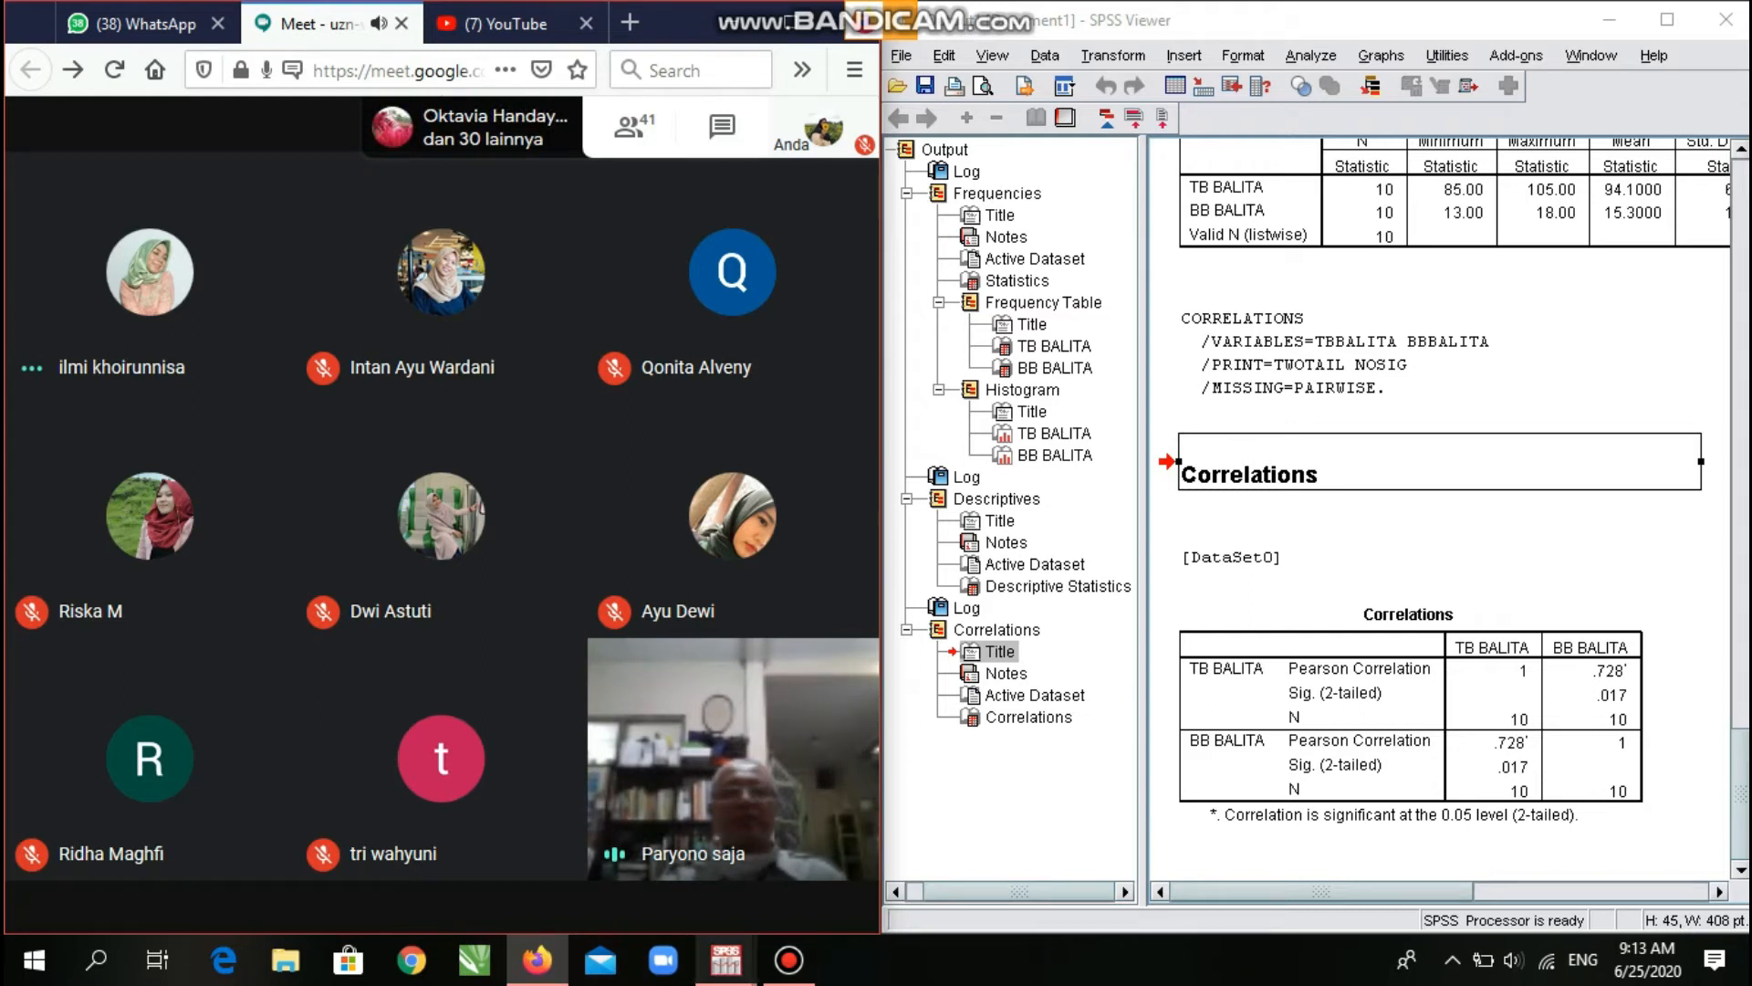
{"action": "left_click", "coordinate": [350, 877]}
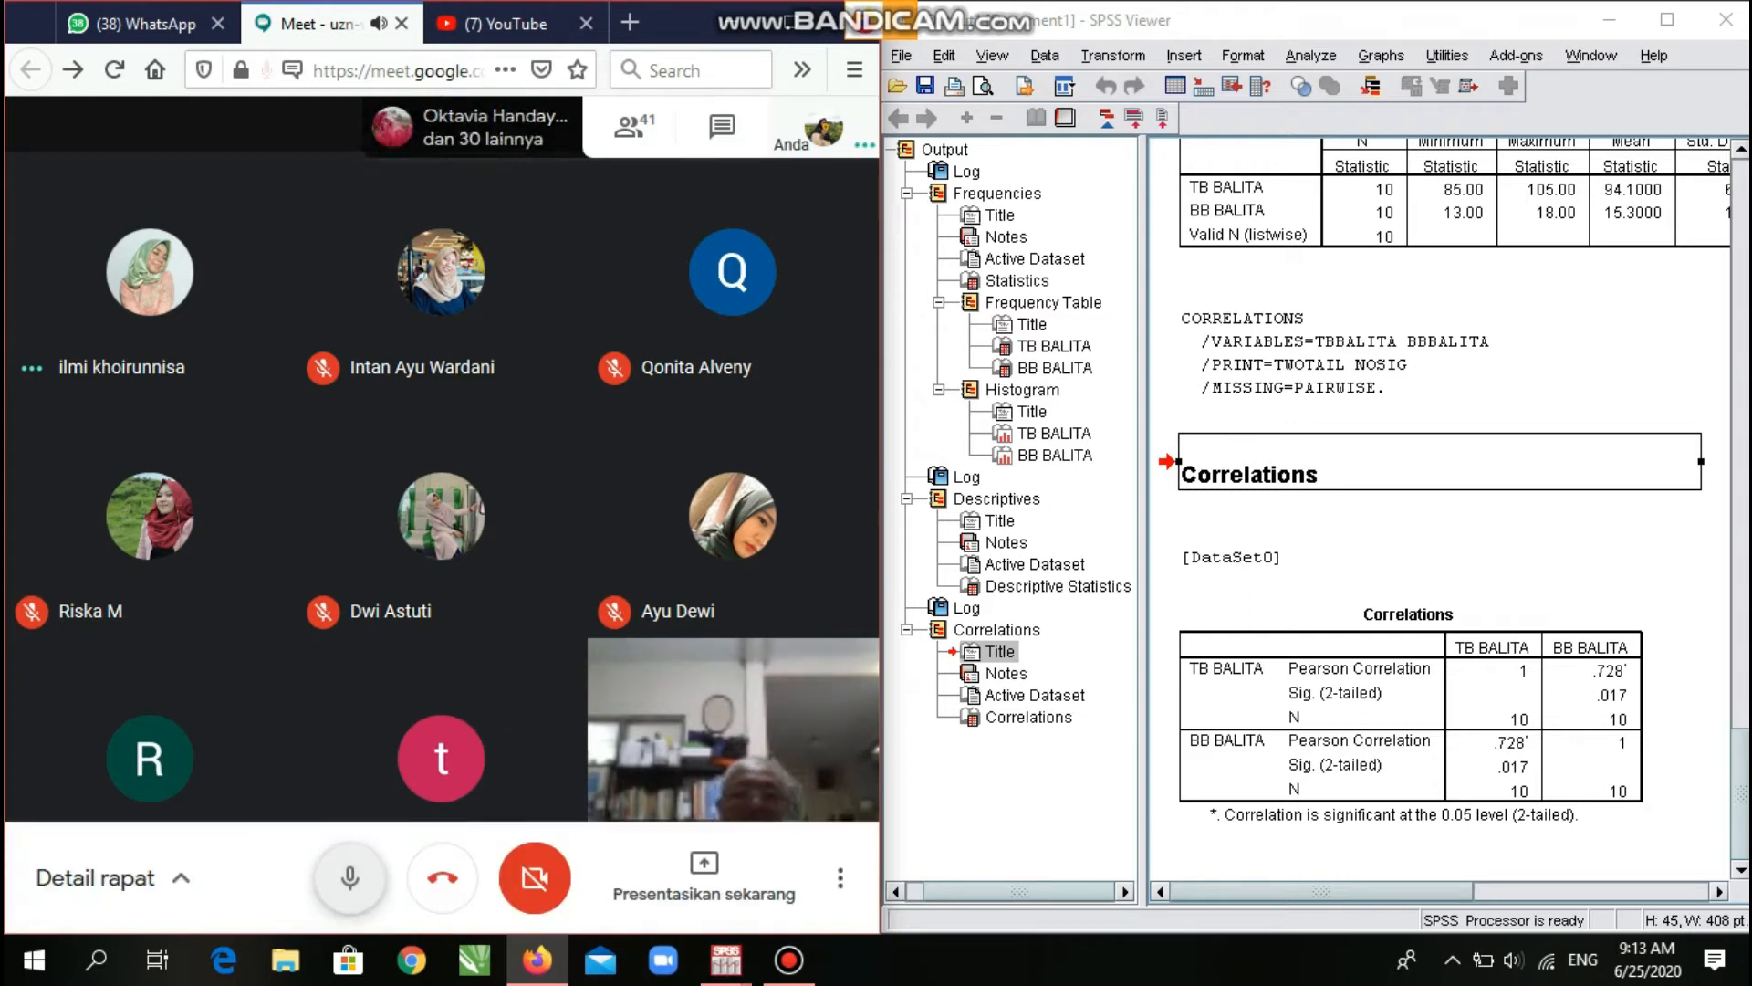
{"action": "left_click", "coordinate": [350, 877]}
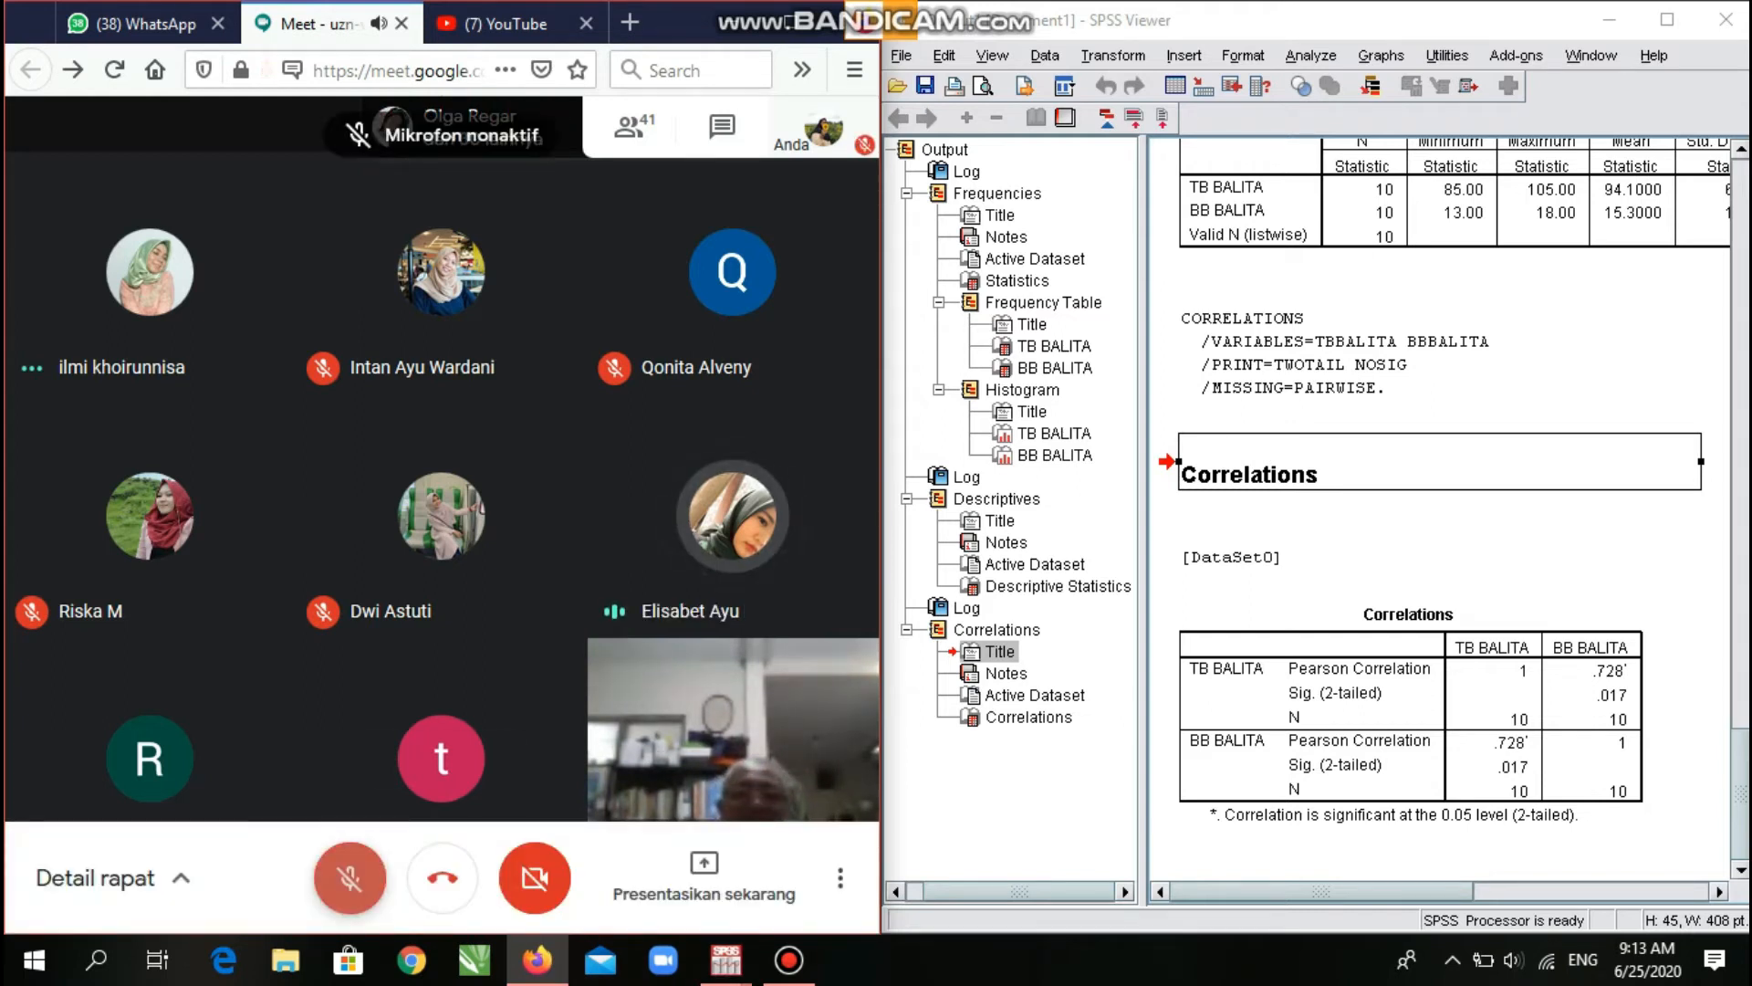
{"action": "left_click", "coordinate": [350, 877]}
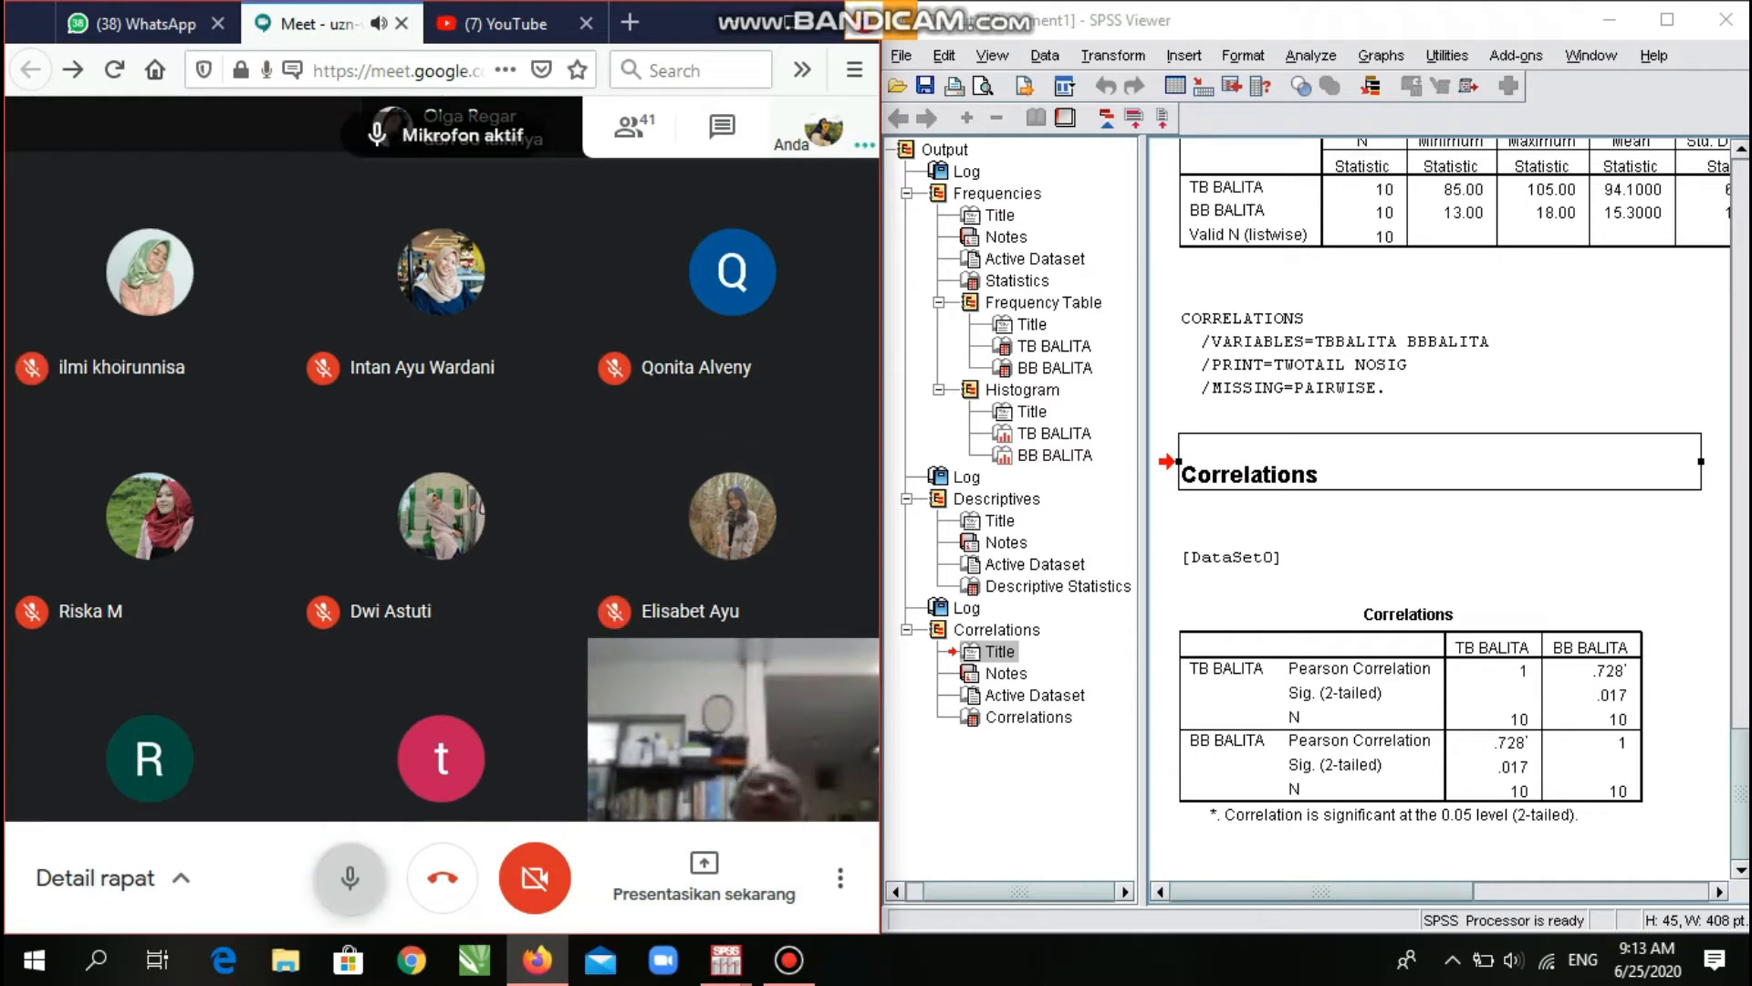
{"action": "left_click", "coordinate": [349, 877]}
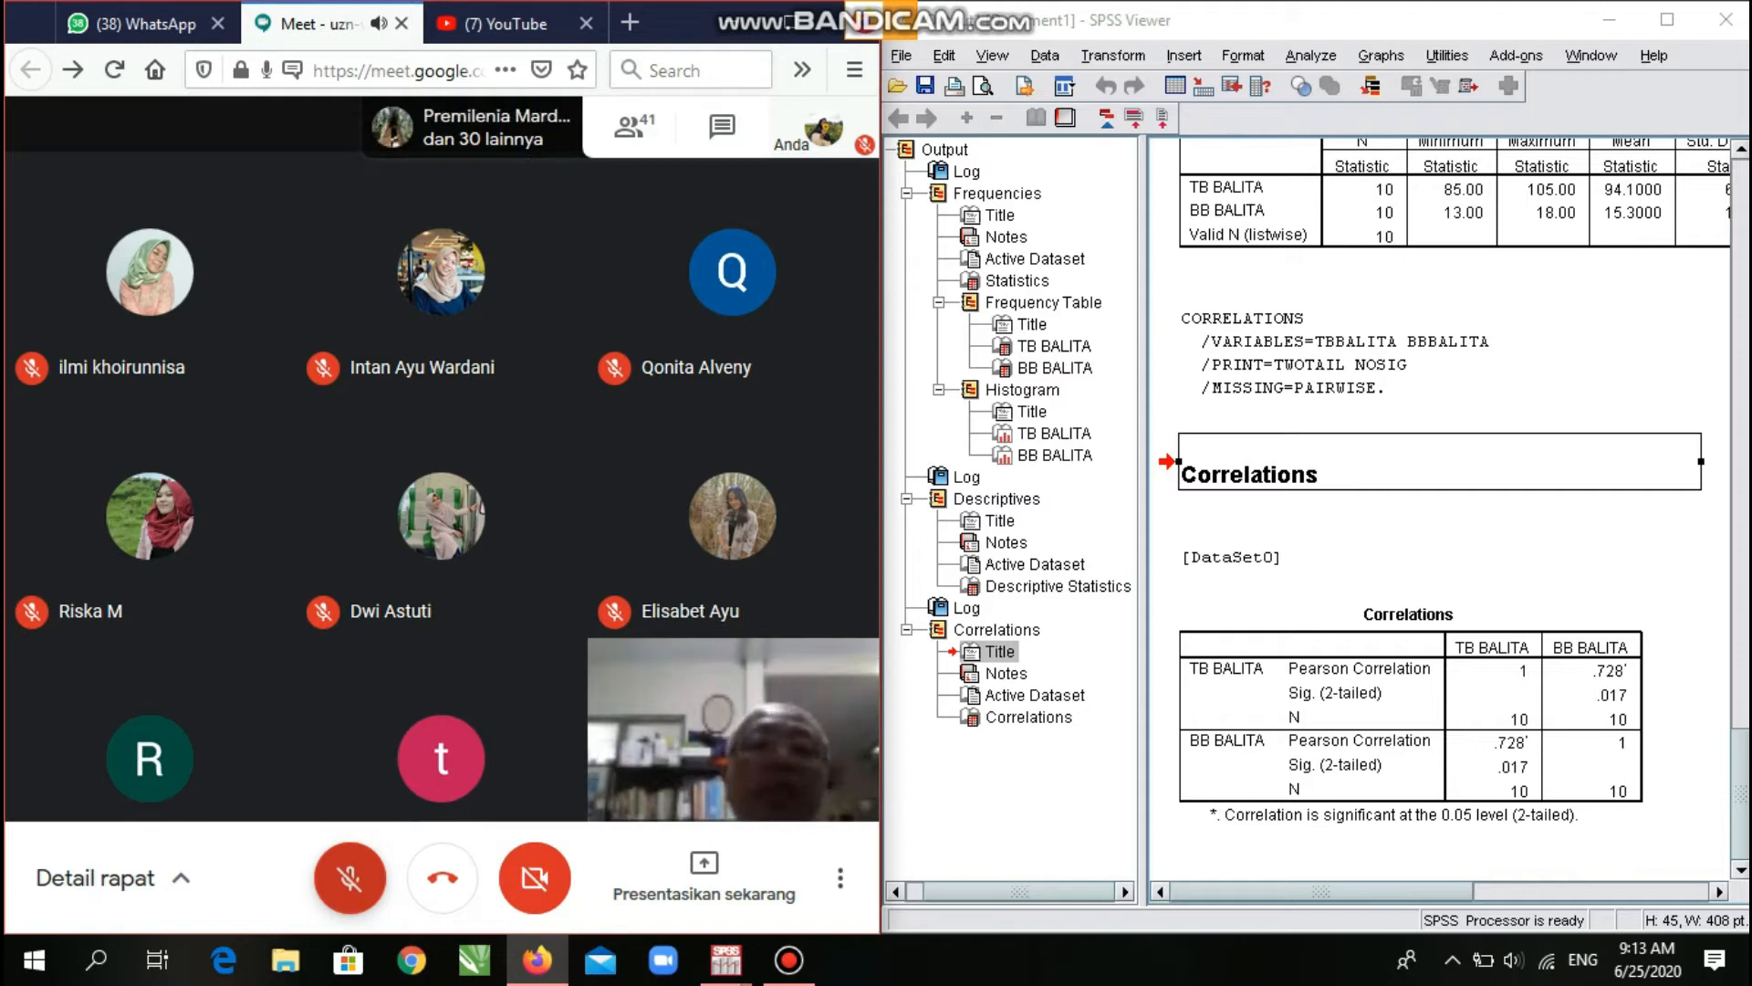
{"action": "right_click", "coordinate": [343, 862]}
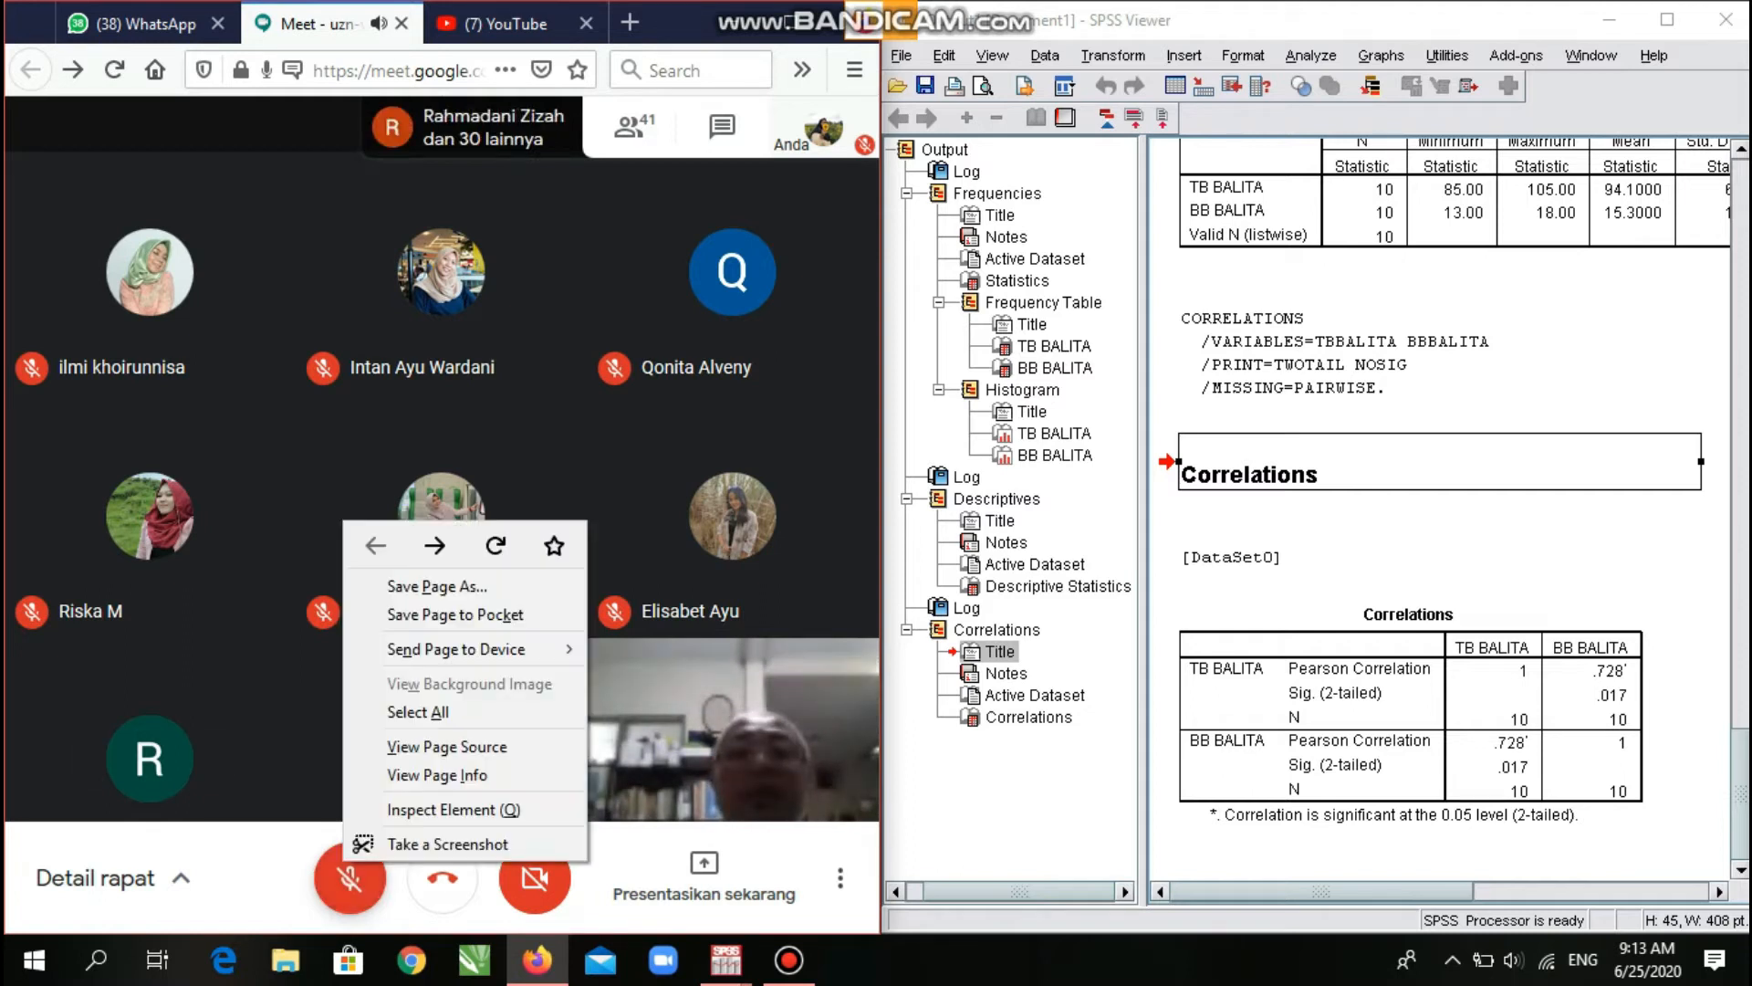
{"action": "key", "text": "Escape"}
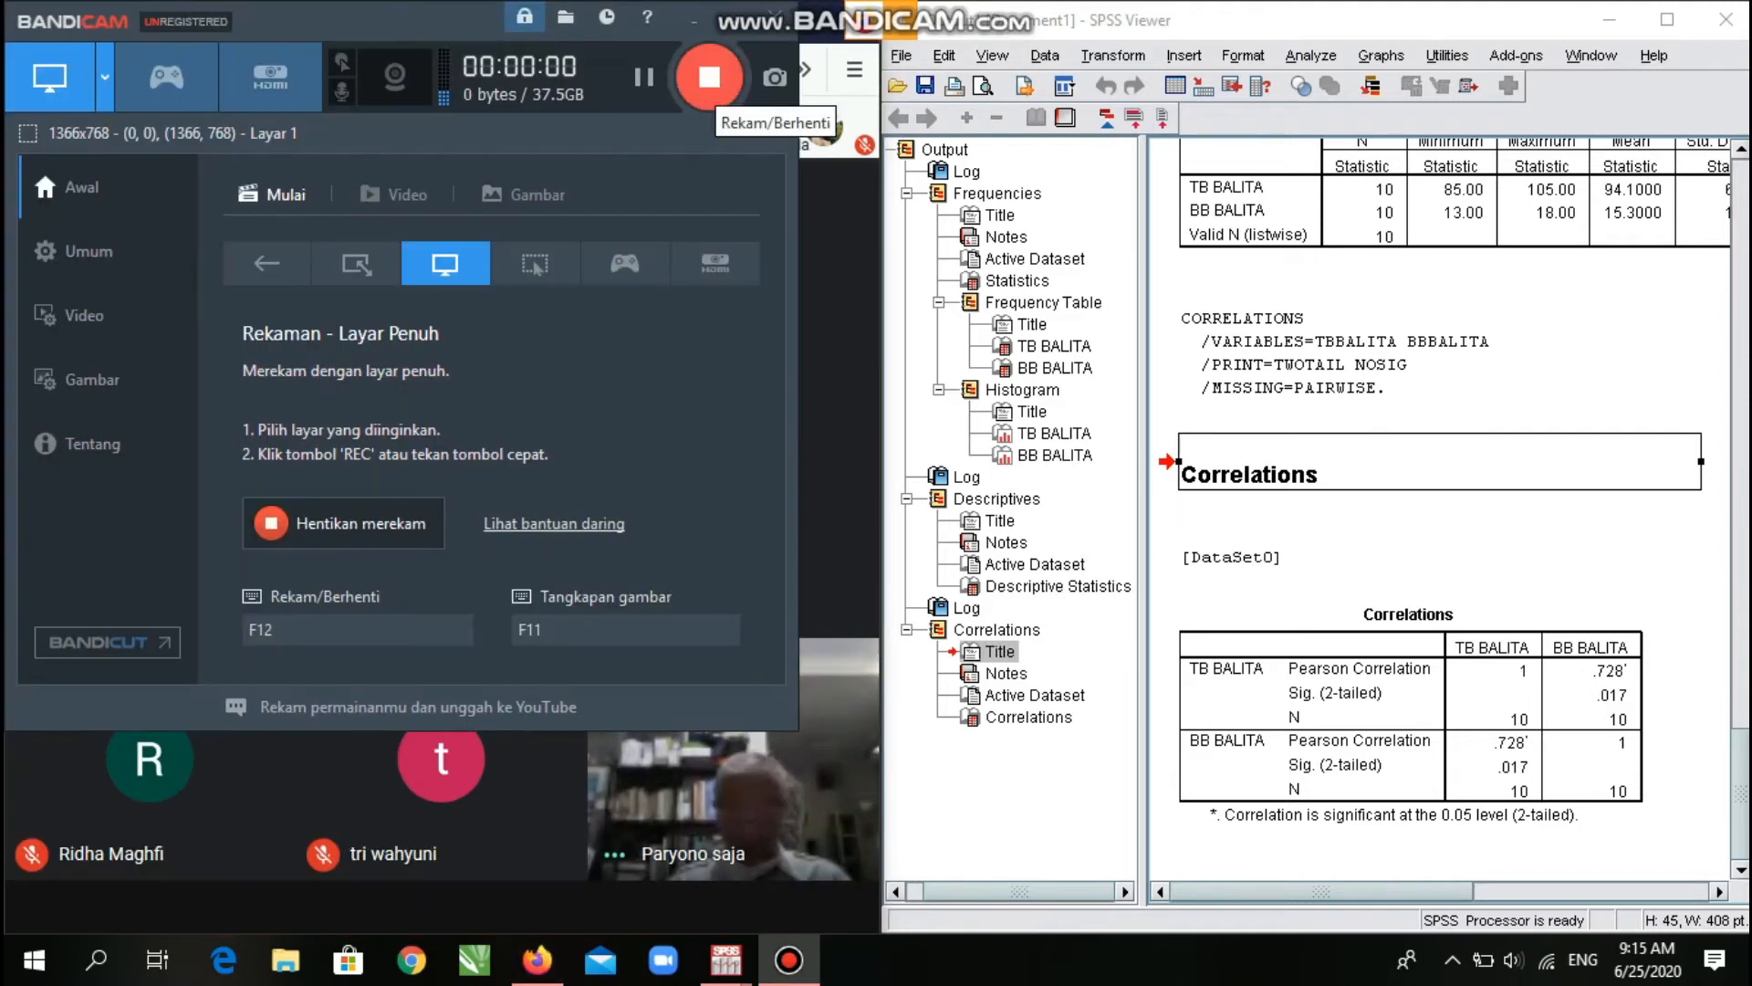
Switch from the correlation output to the SPSS Data Editor with the TBBALITA and BBBALITA data, selecting the first cell of the empty third column.
{"action": "left_click", "coordinate": [1438, 546]}
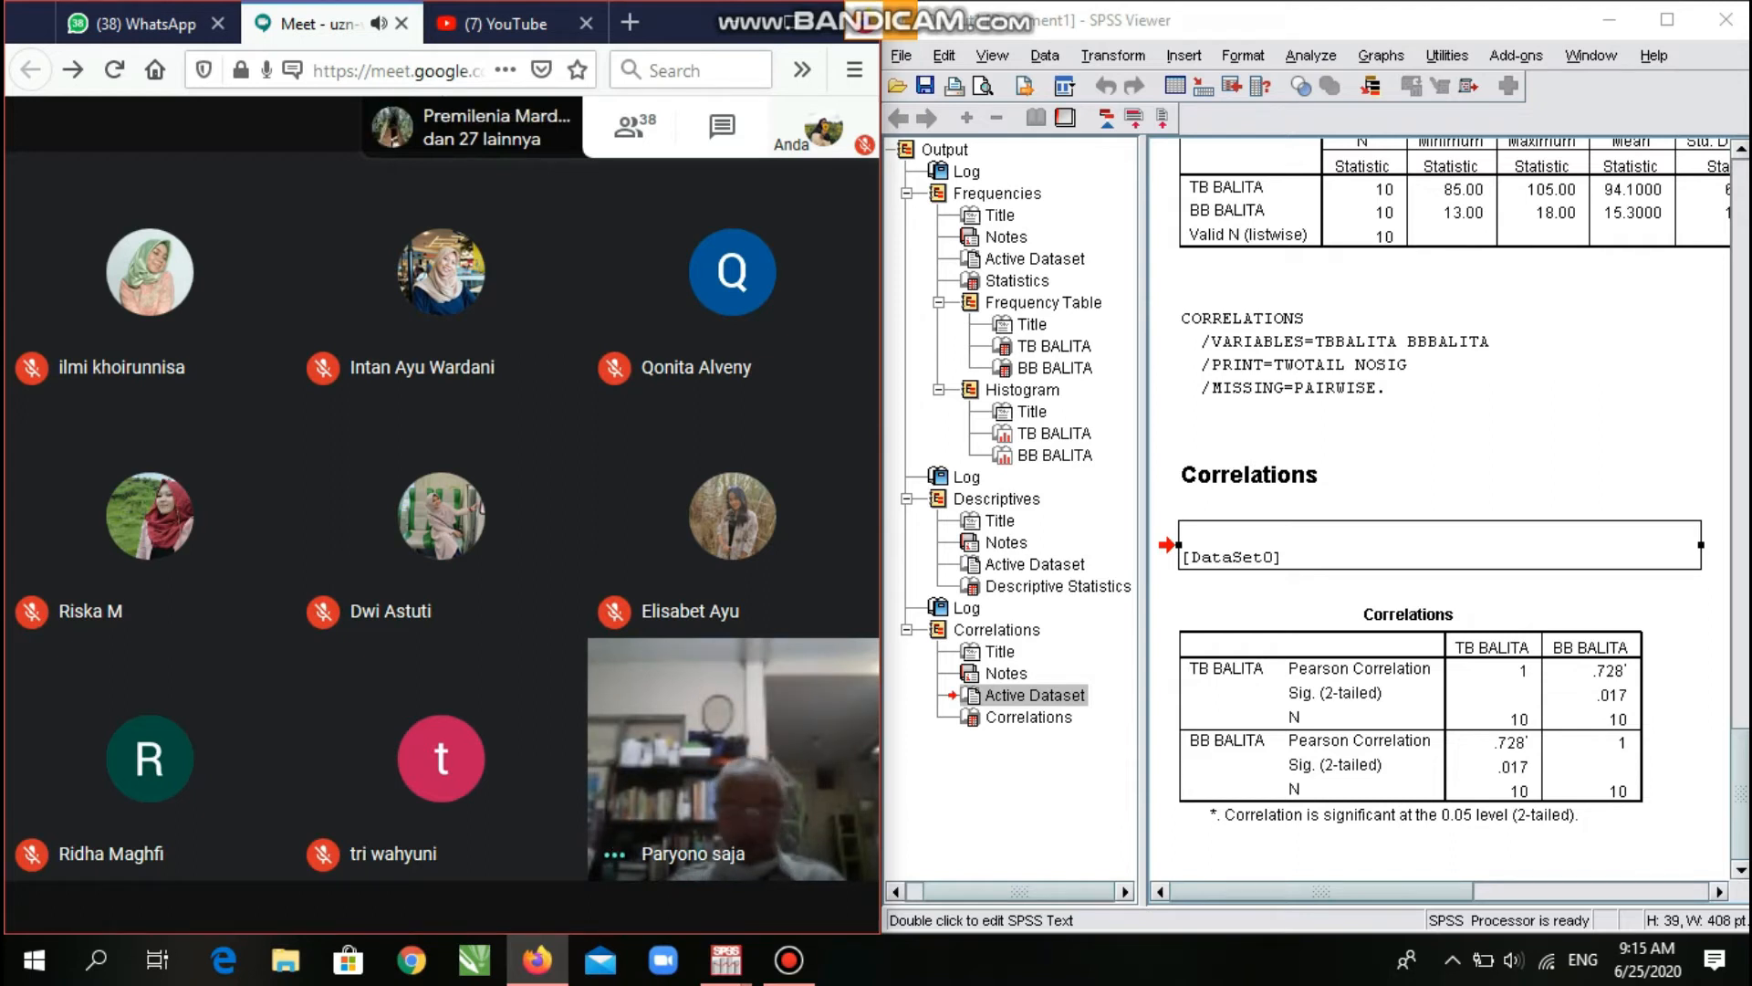
{"action": "mouse_move", "coordinate": [725, 960]}
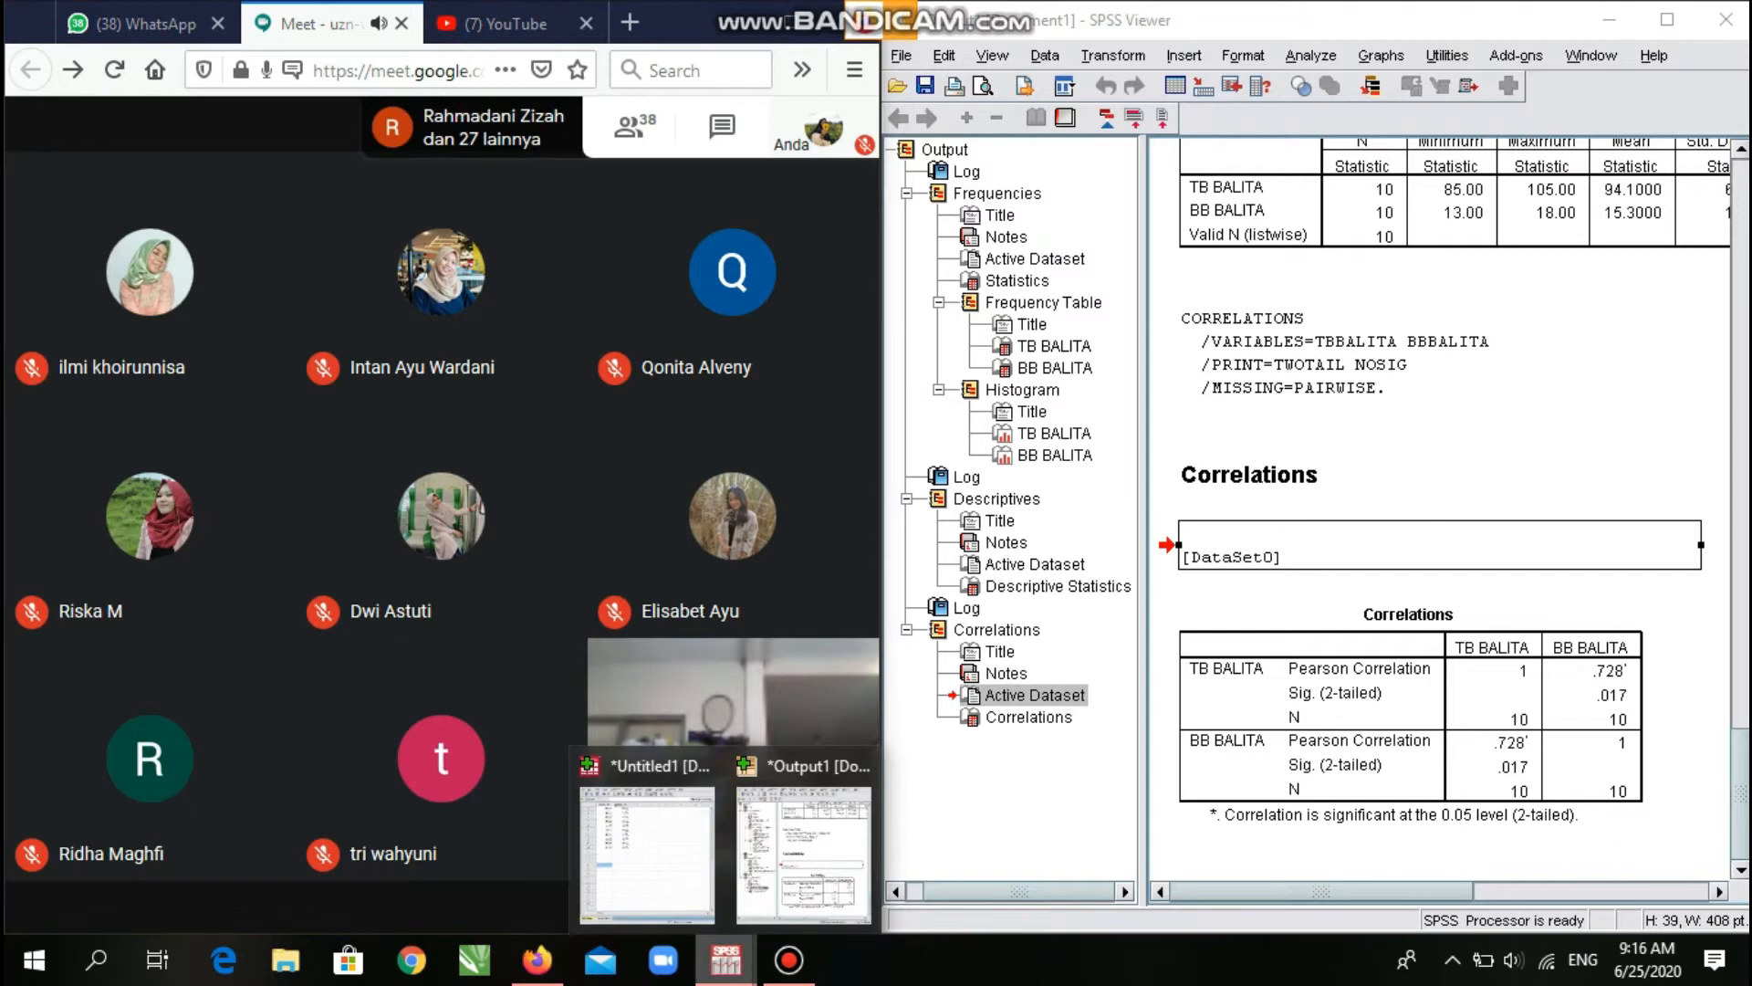
{"action": "left_click", "coordinate": [647, 853]}
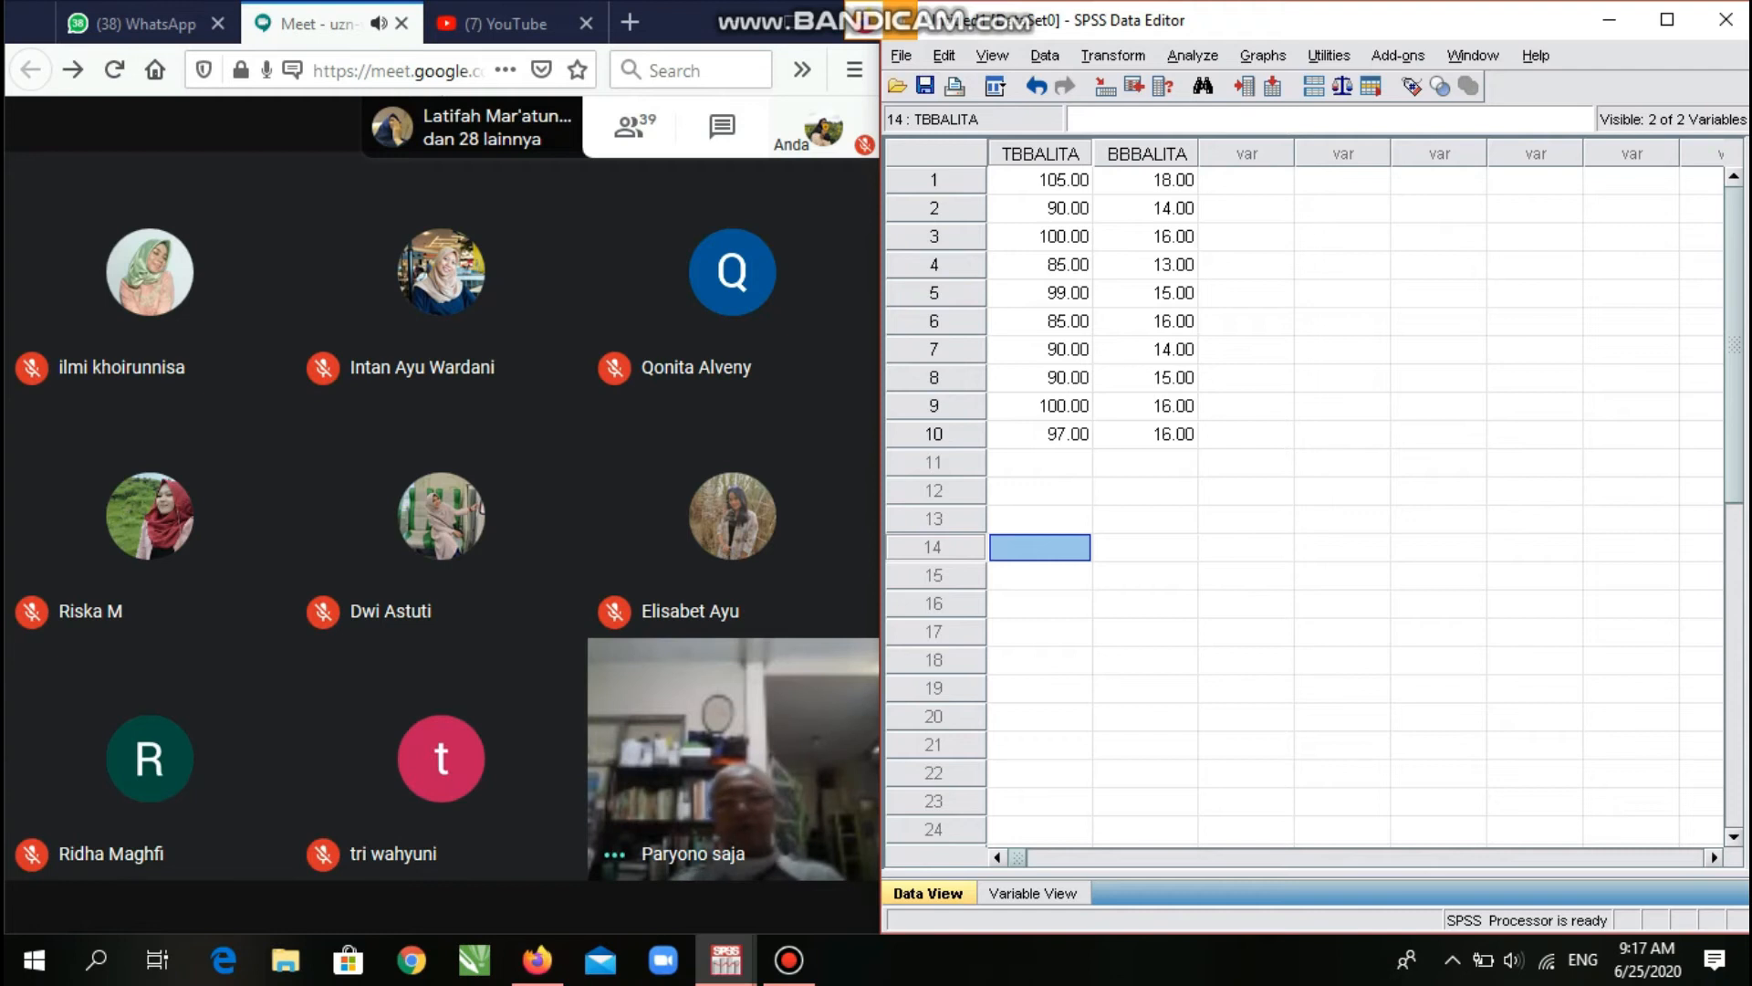
{"action": "left_click", "coordinate": [1246, 181]}
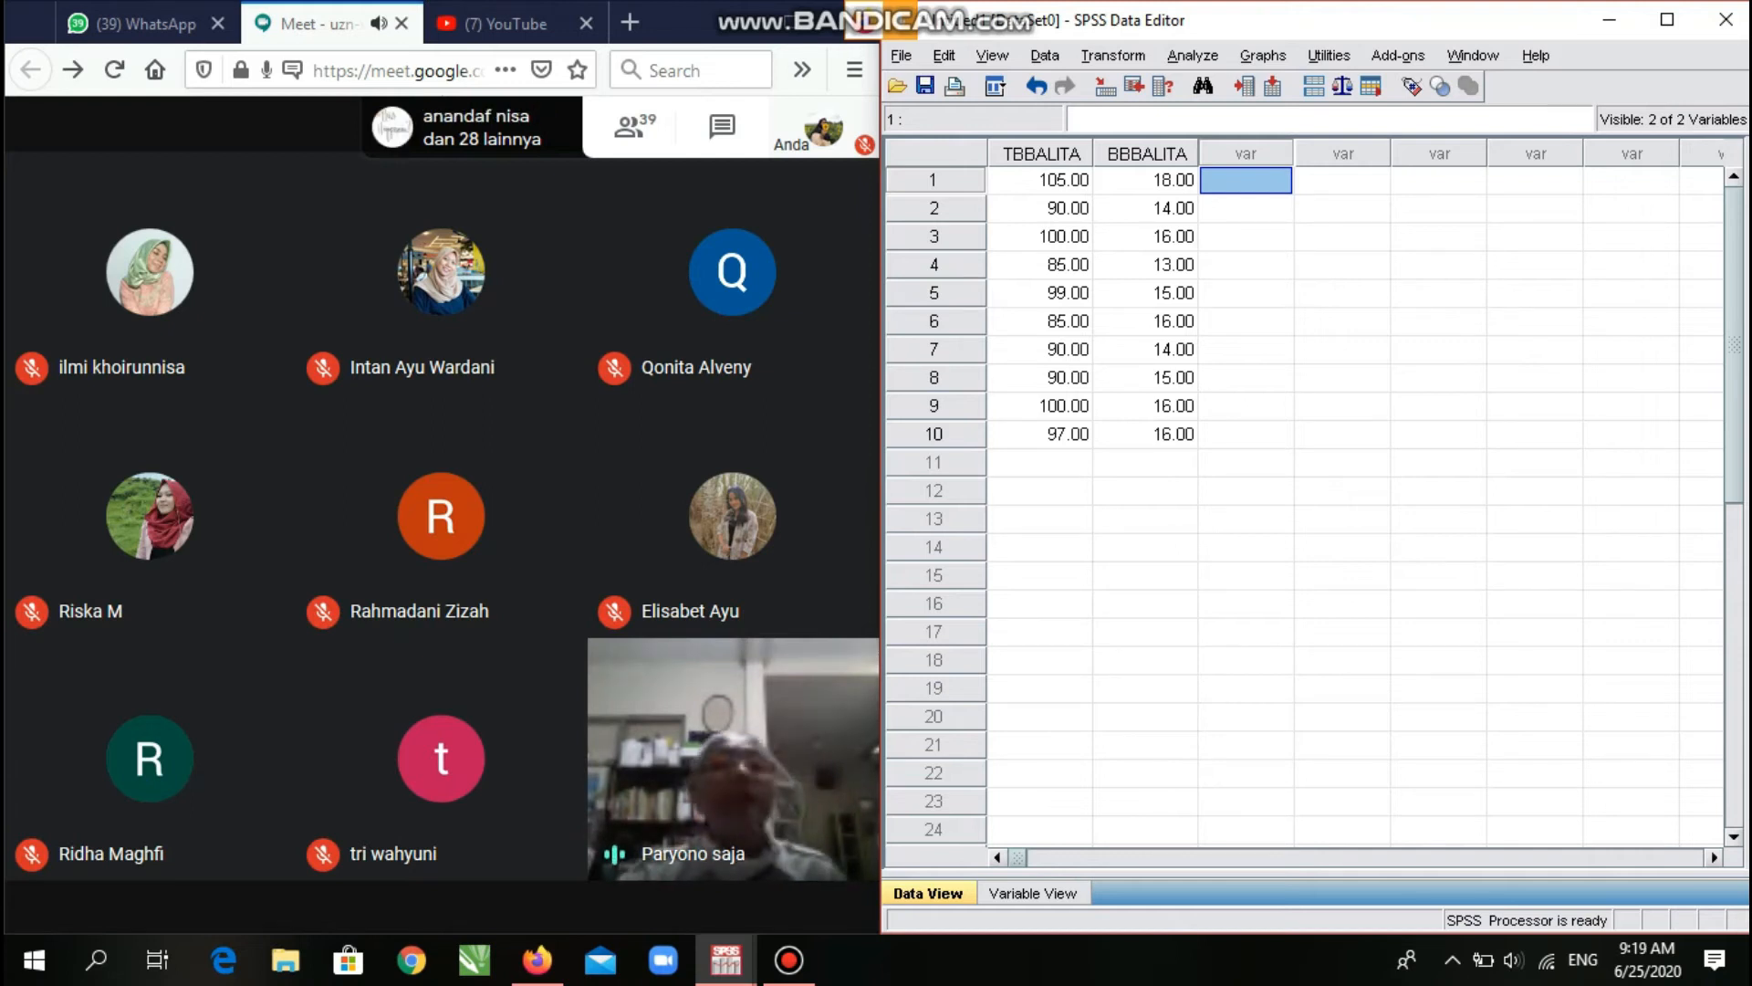
Define a third variable named PROFESI below BBBALITA in the variable definitions.
{"action": "left_click", "coordinate": [1033, 893]}
{"action": "left_click", "coordinate": [1045, 203]}
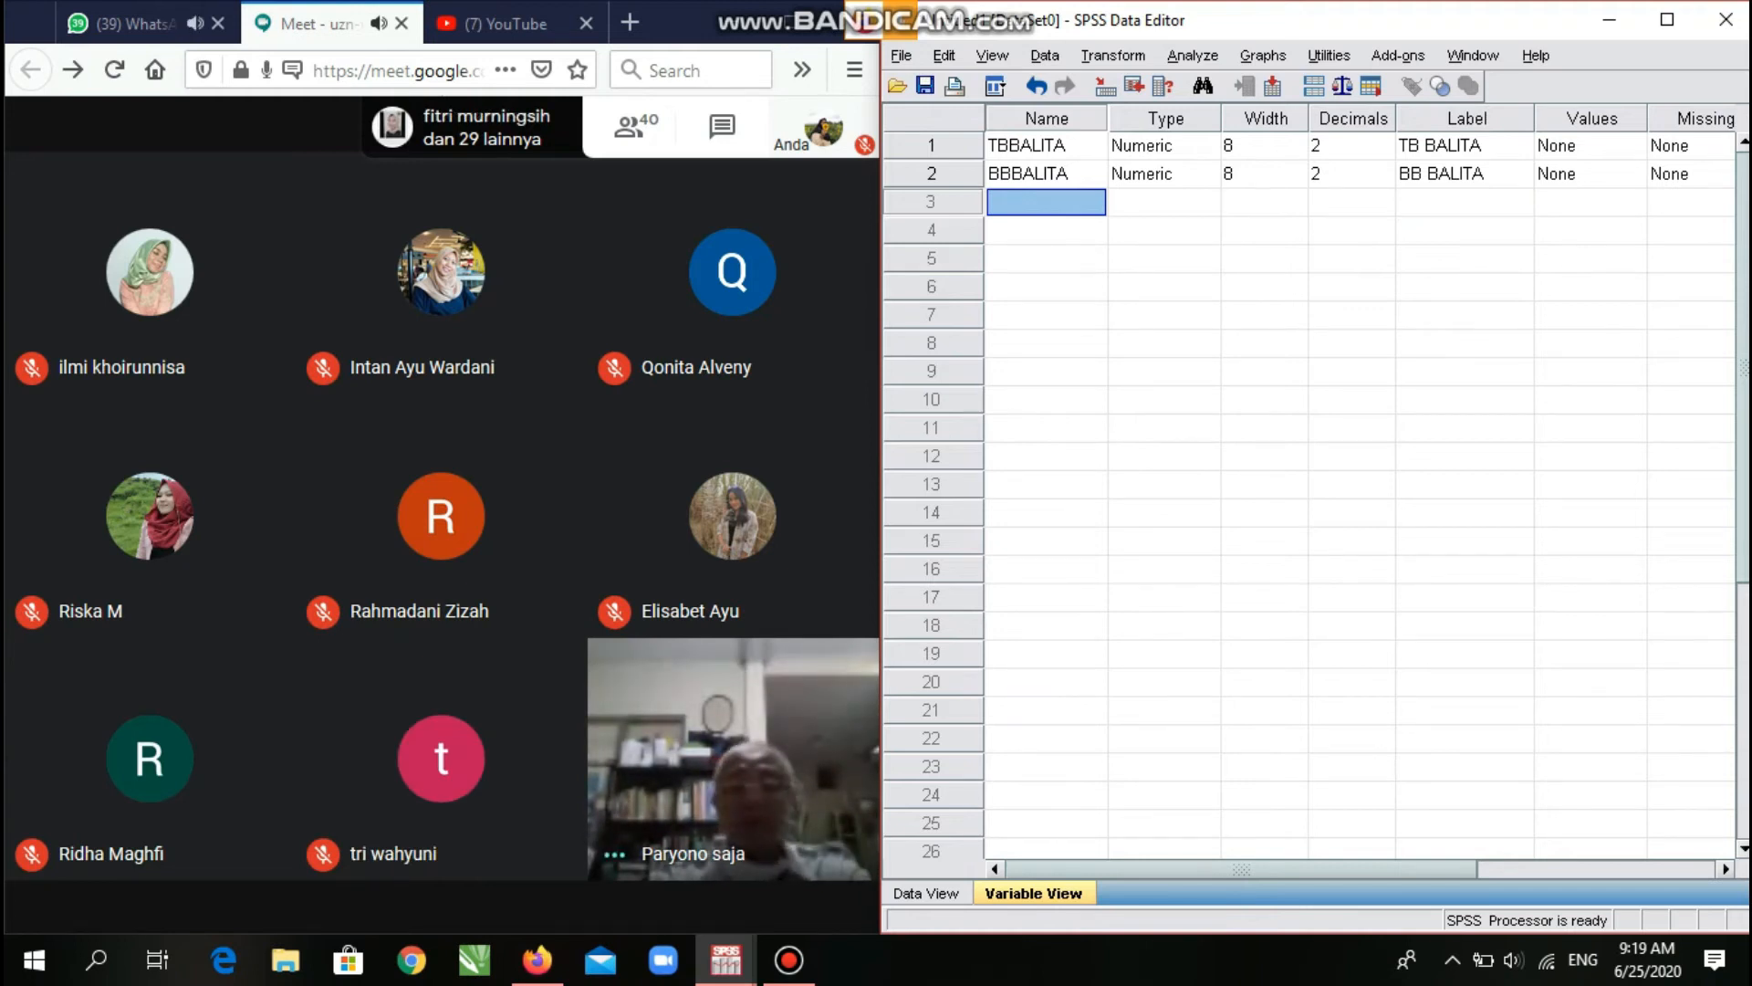
{"action": "type", "text": "p"}
{"action": "key", "text": "BackSpace"}
{"action": "type", "text": "PROFESI"}
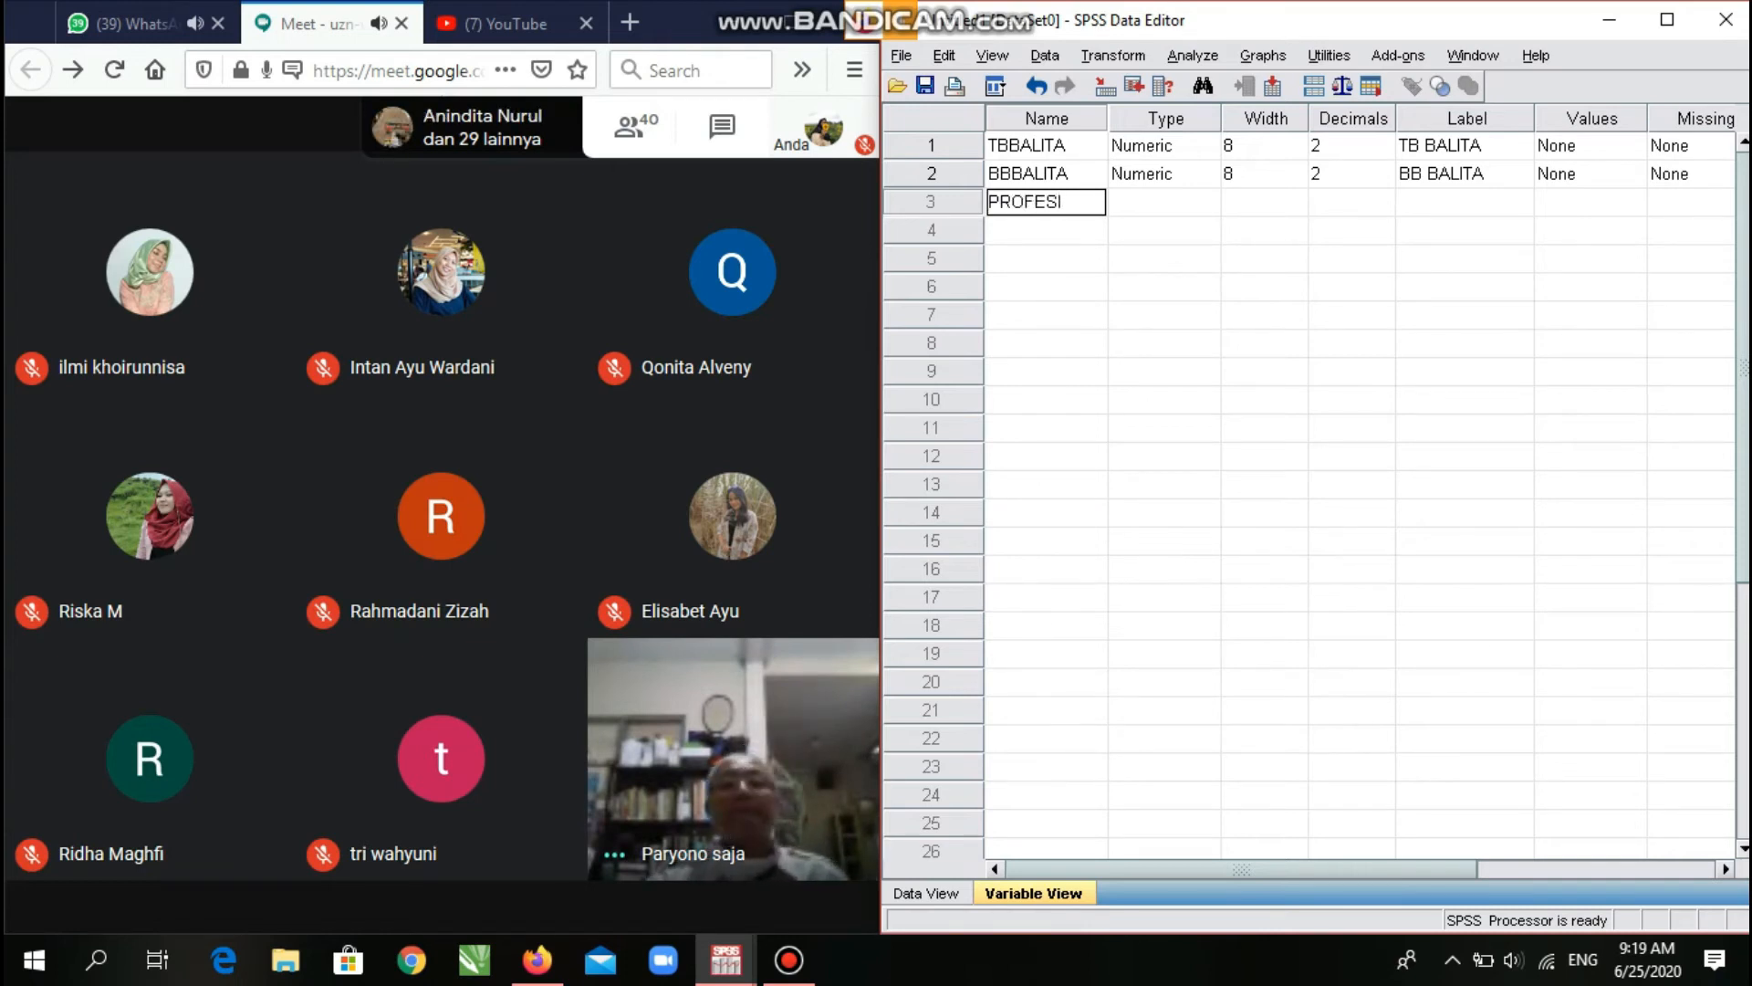
{"action": "key", "text": "Tab"}
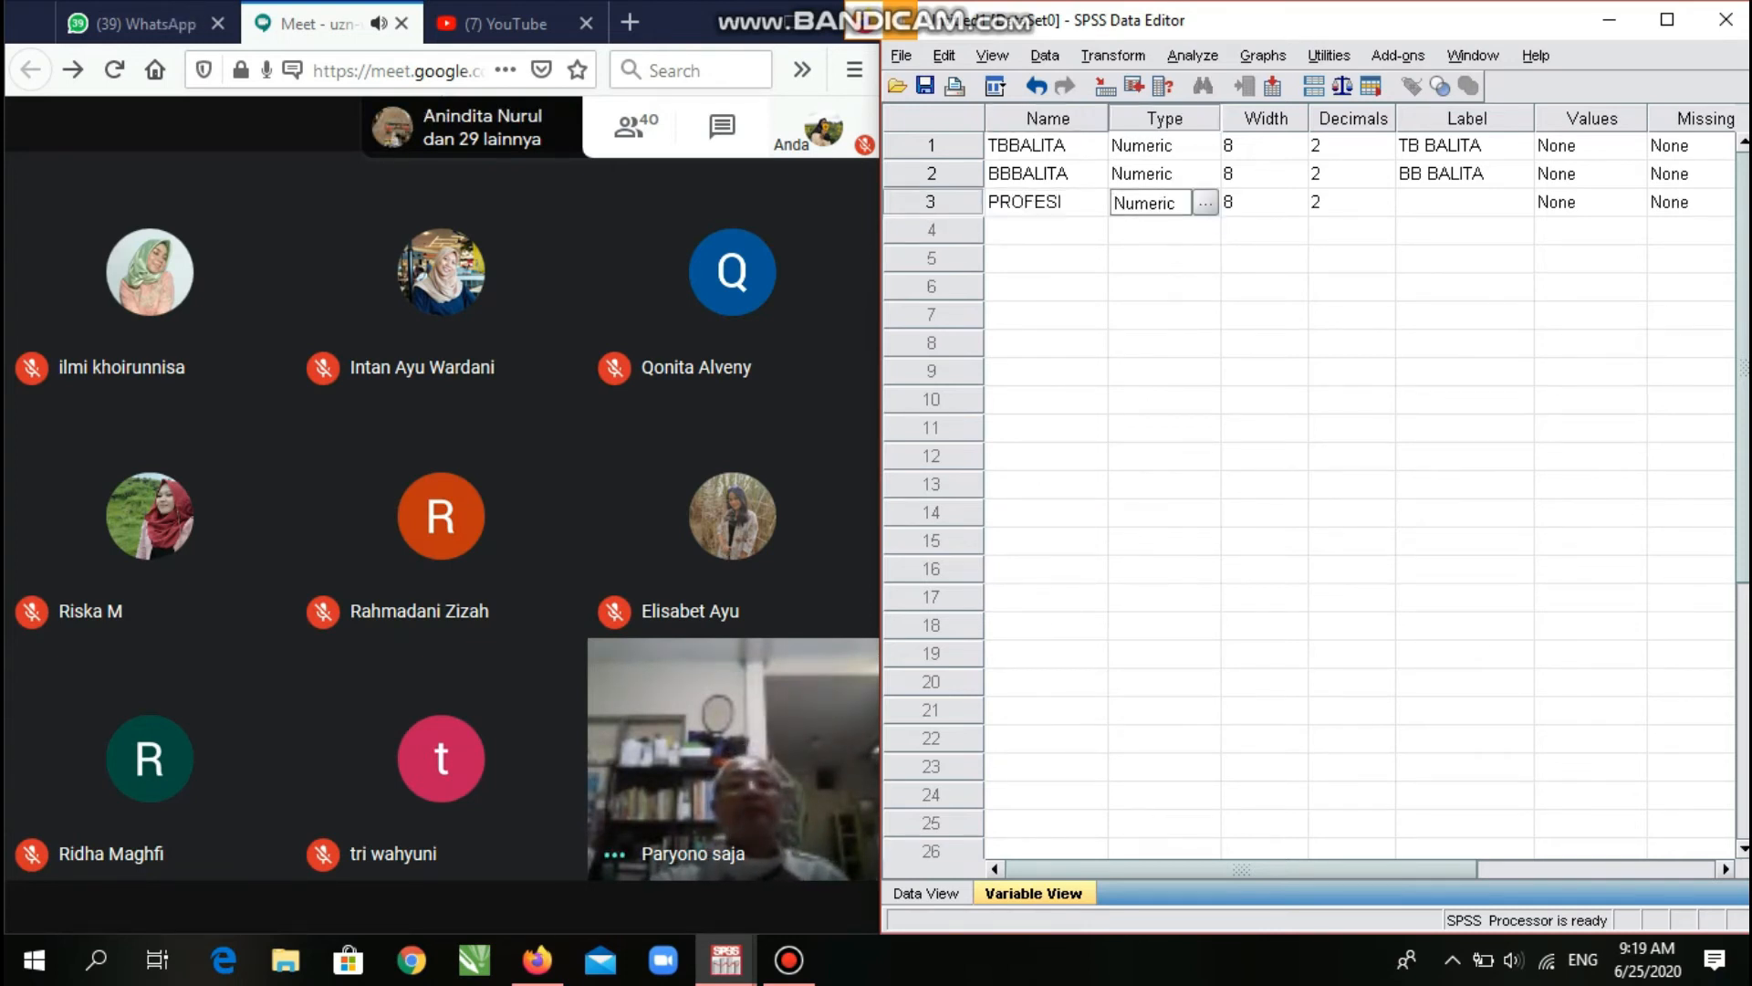
Change the variable type of PROFESI to String with 8 characters.
{"action": "left_click", "coordinate": [1206, 203]}
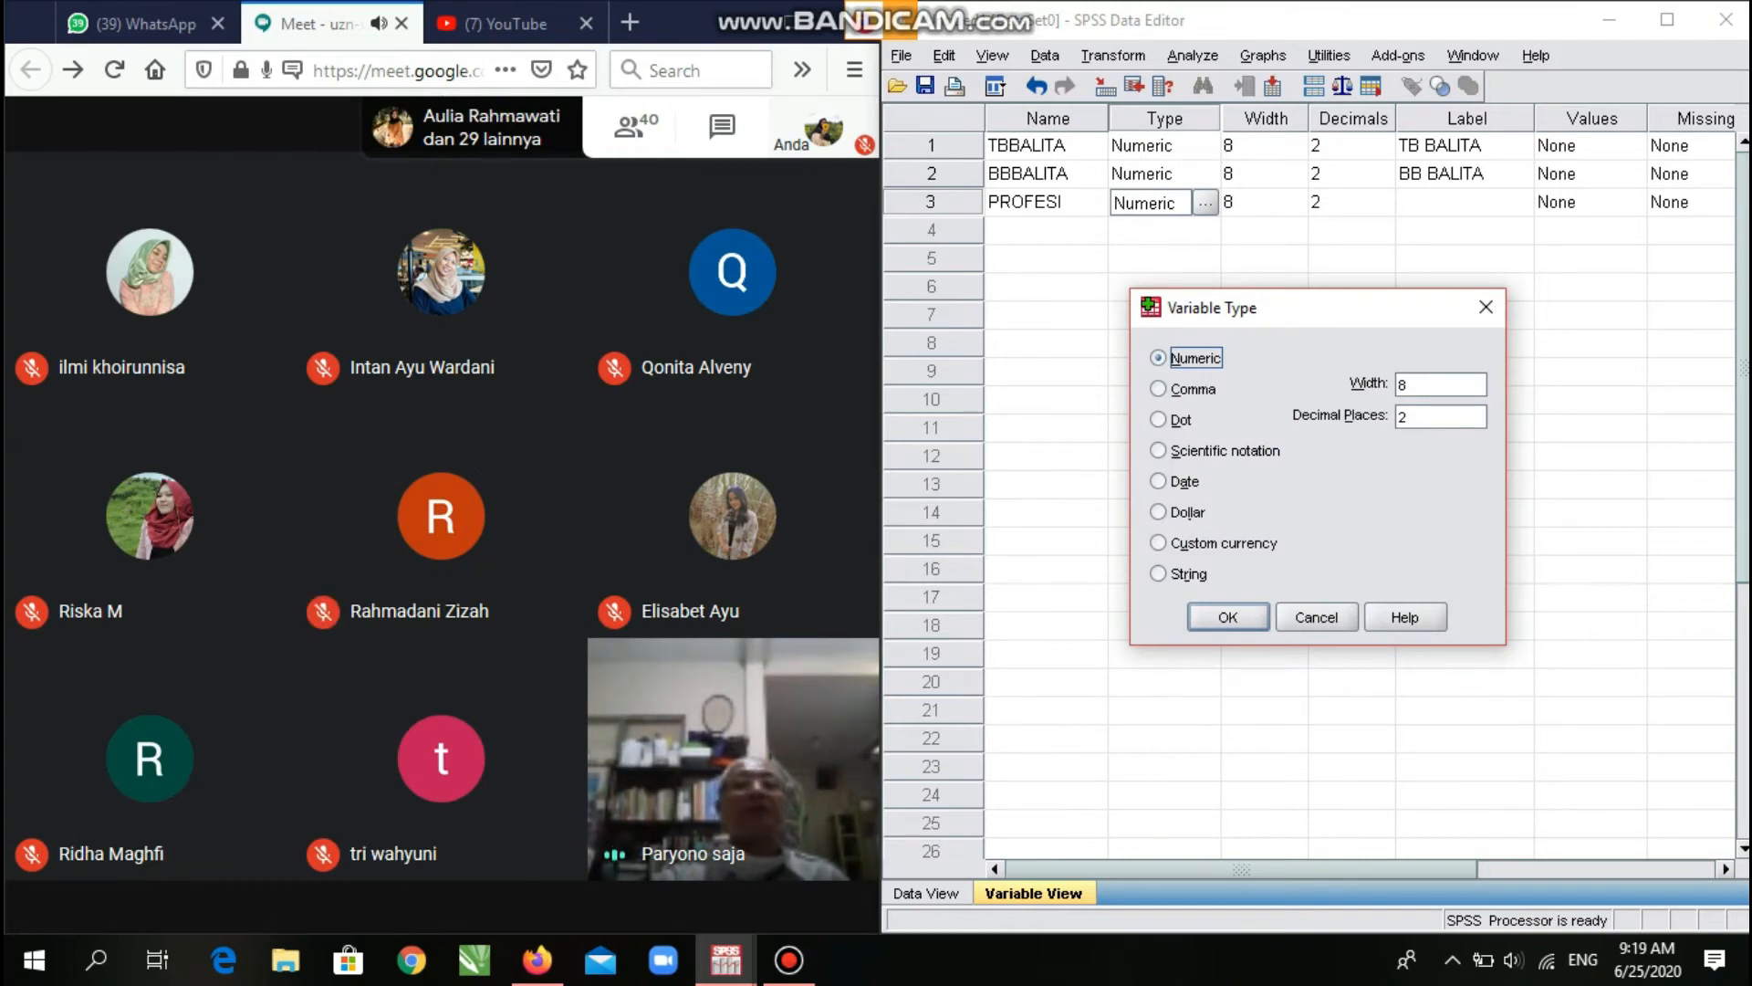
{"action": "left_click", "coordinate": [1158, 573]}
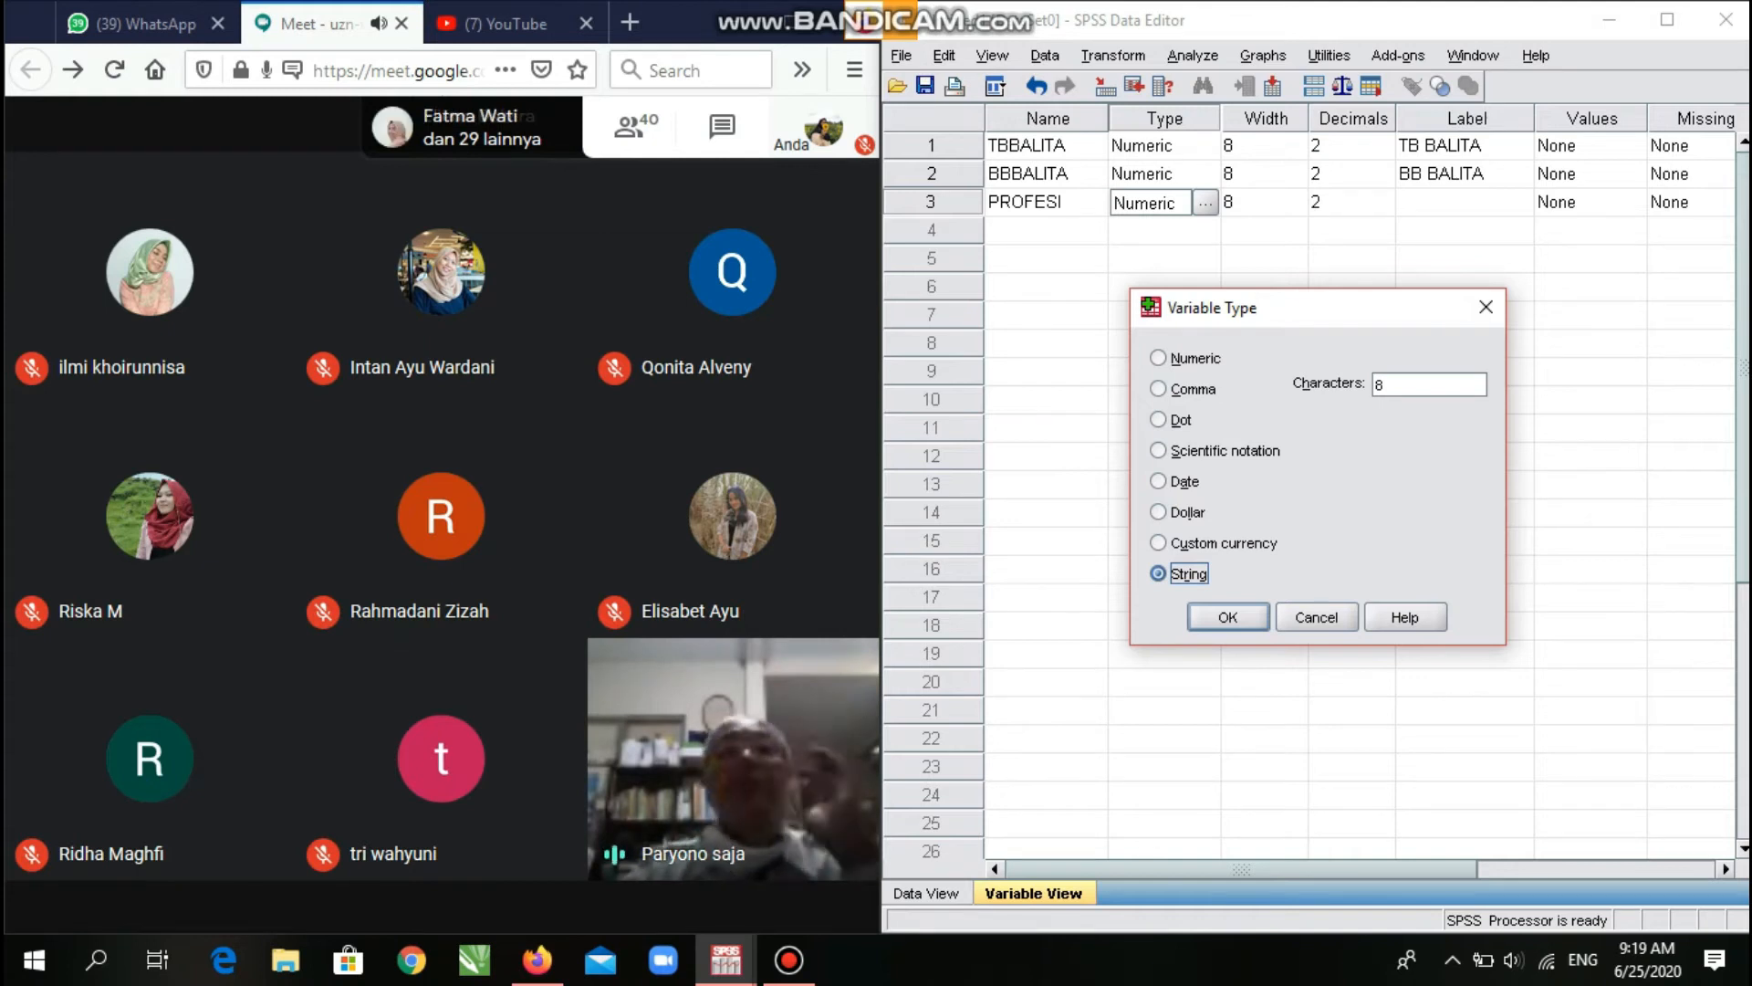
{"action": "key", "text": "Return"}
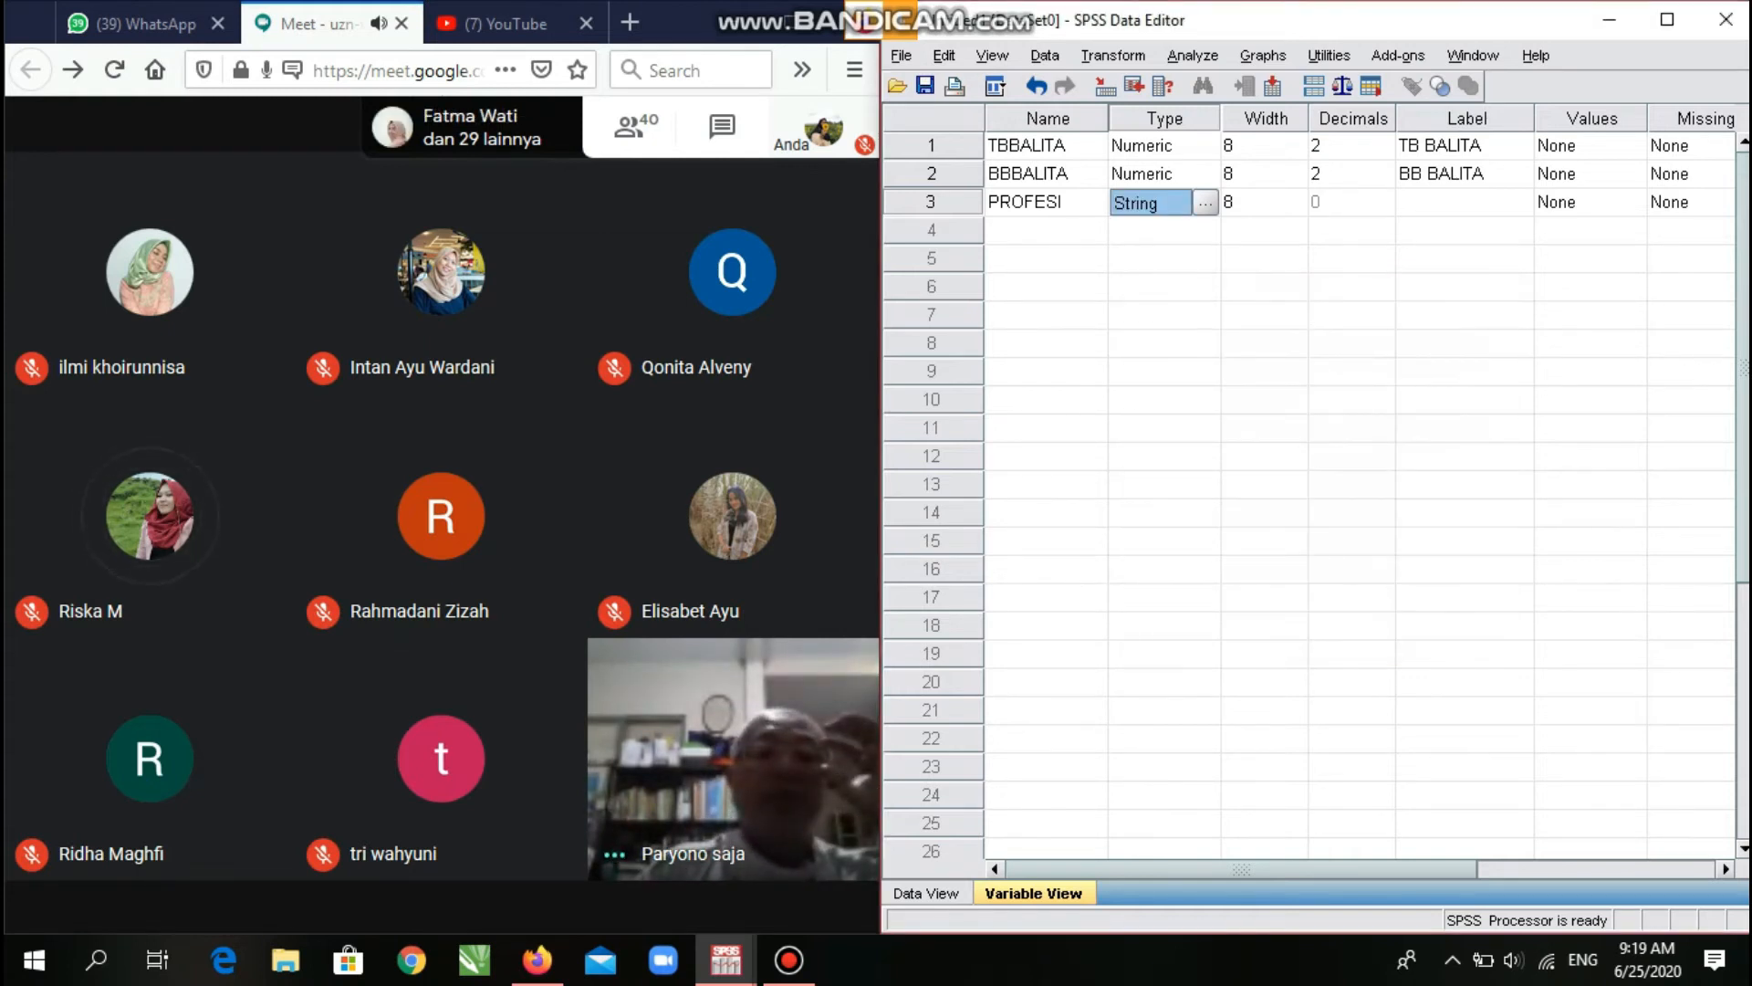
{"action": "scroll", "coordinate": [1360, 493], "scroll_direction": "right", "scroll_amount": 5}
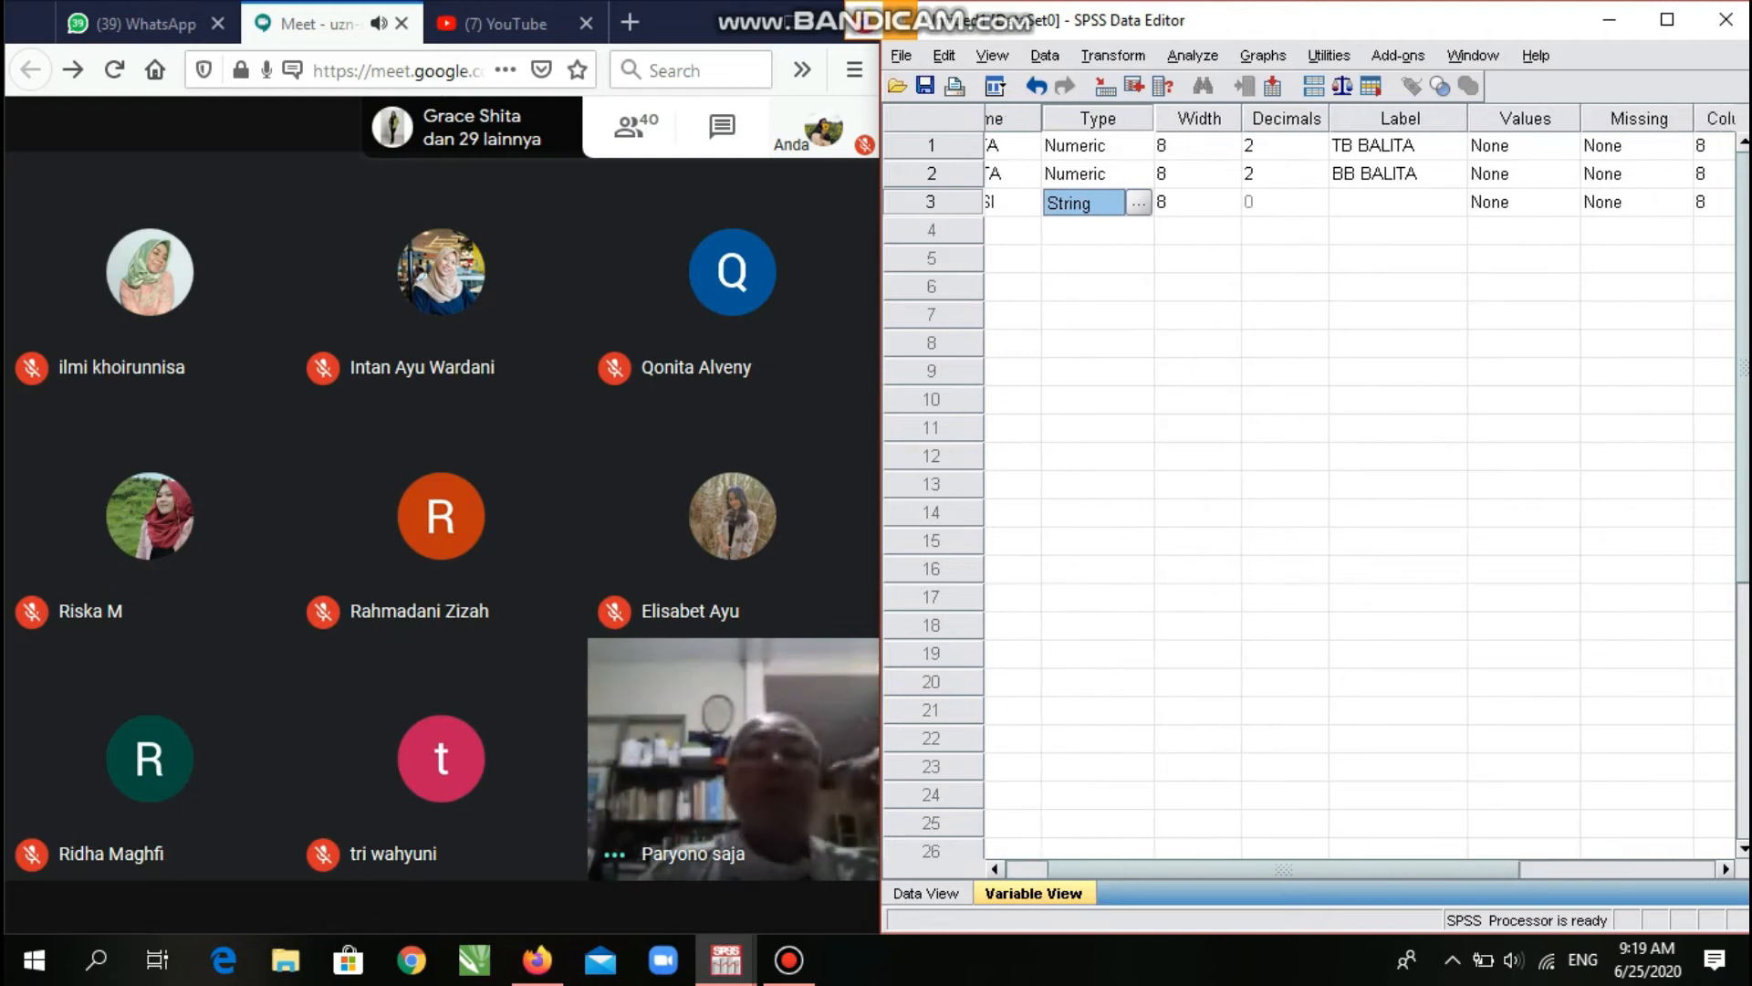
{"action": "scroll", "coordinate": [1359, 493], "scroll_direction": "left", "scroll_amount": 3}
{"action": "scroll", "coordinate": [1360, 493], "scroll_direction": "right", "scroll_amount": 1}
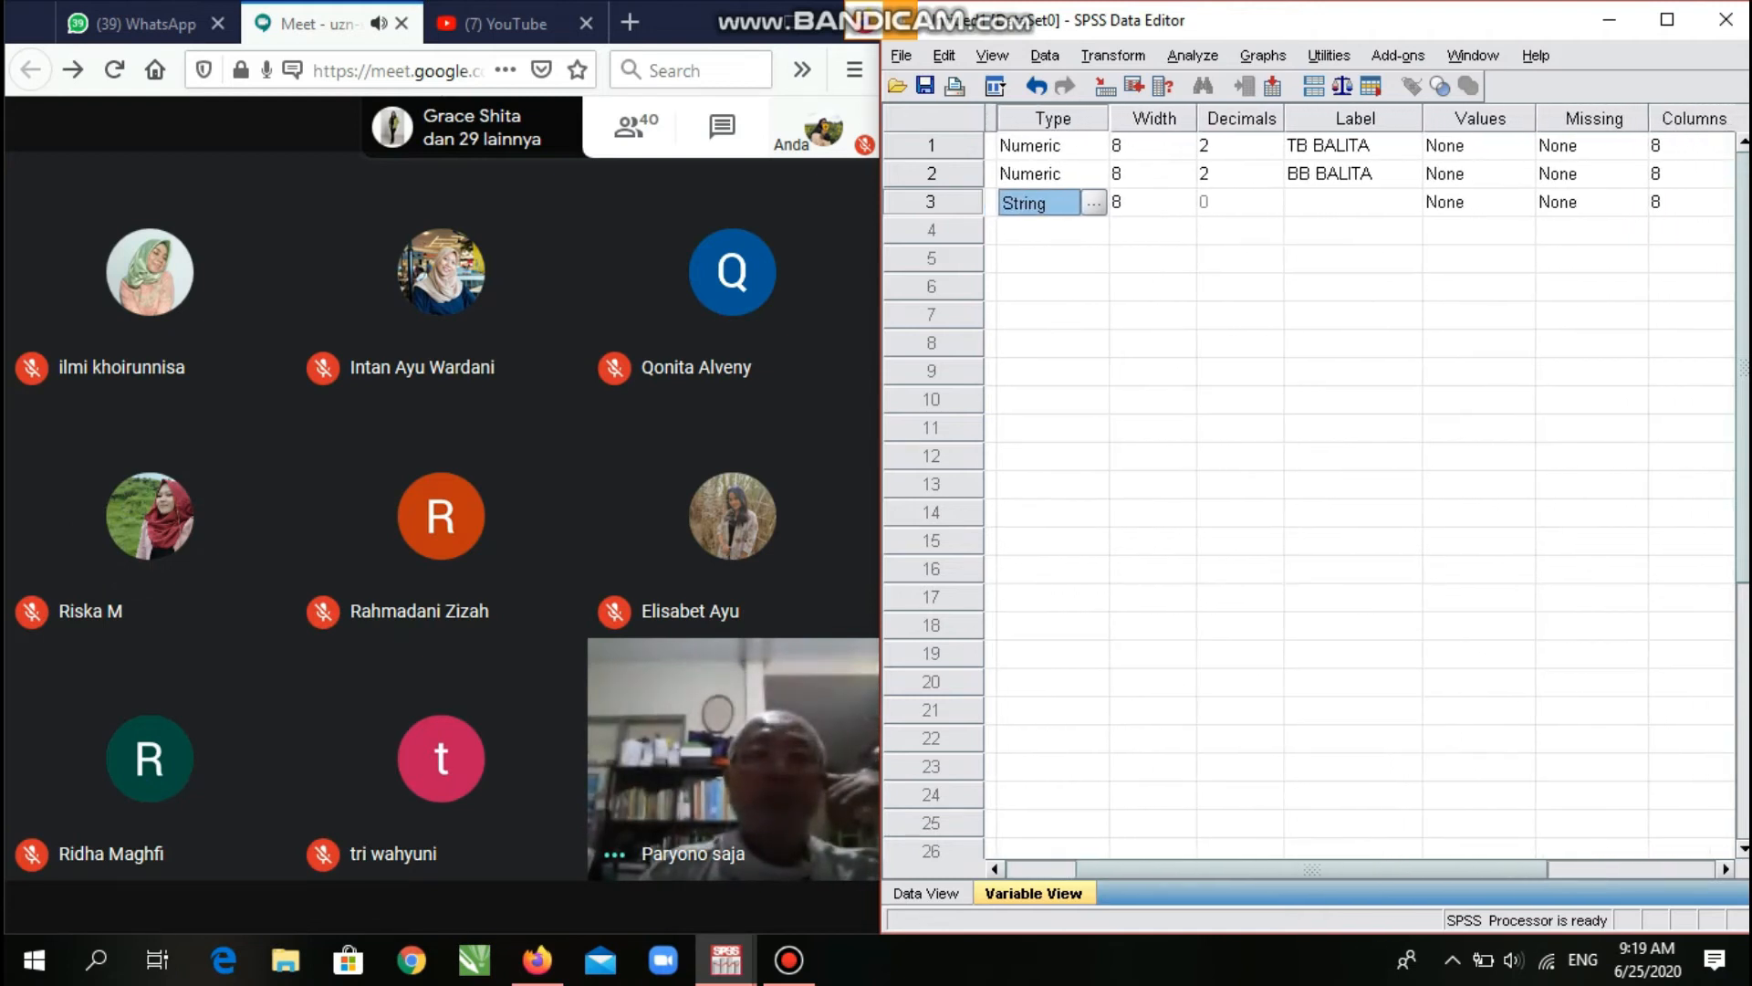
{"action": "left_click", "coordinate": [1464, 202]}
{"action": "left_click", "coordinate": [1519, 202]}
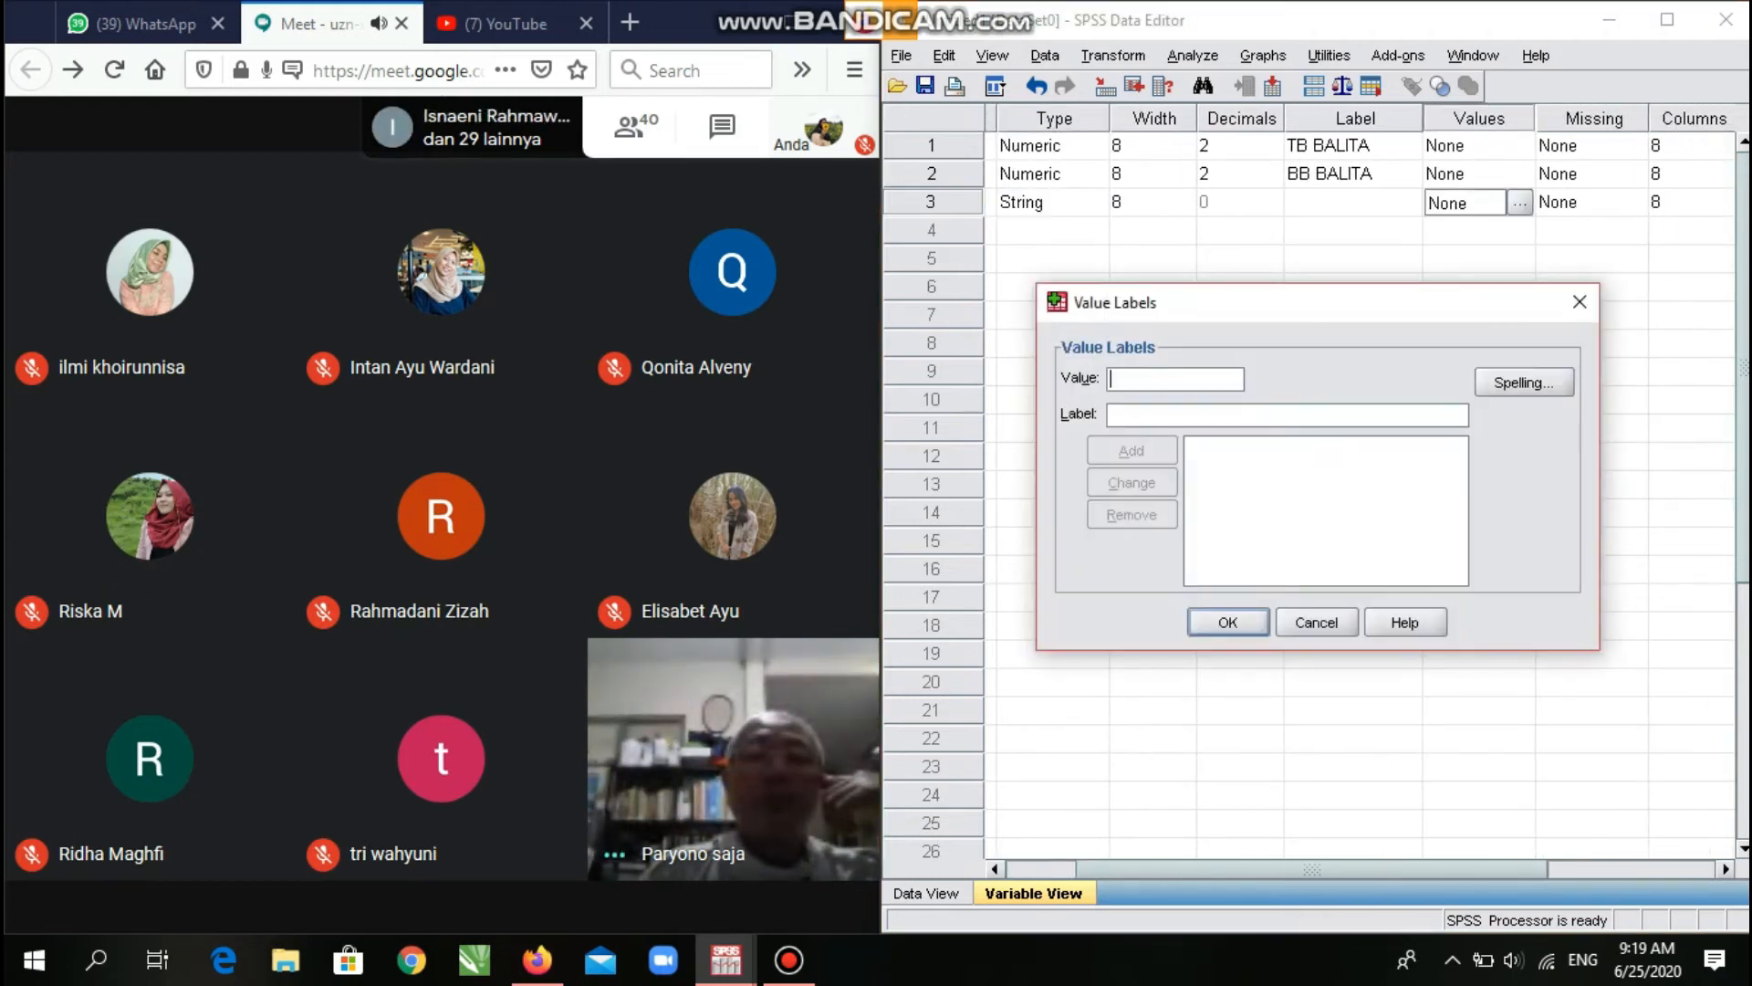
{"action": "left_click", "coordinate": [1580, 302]}
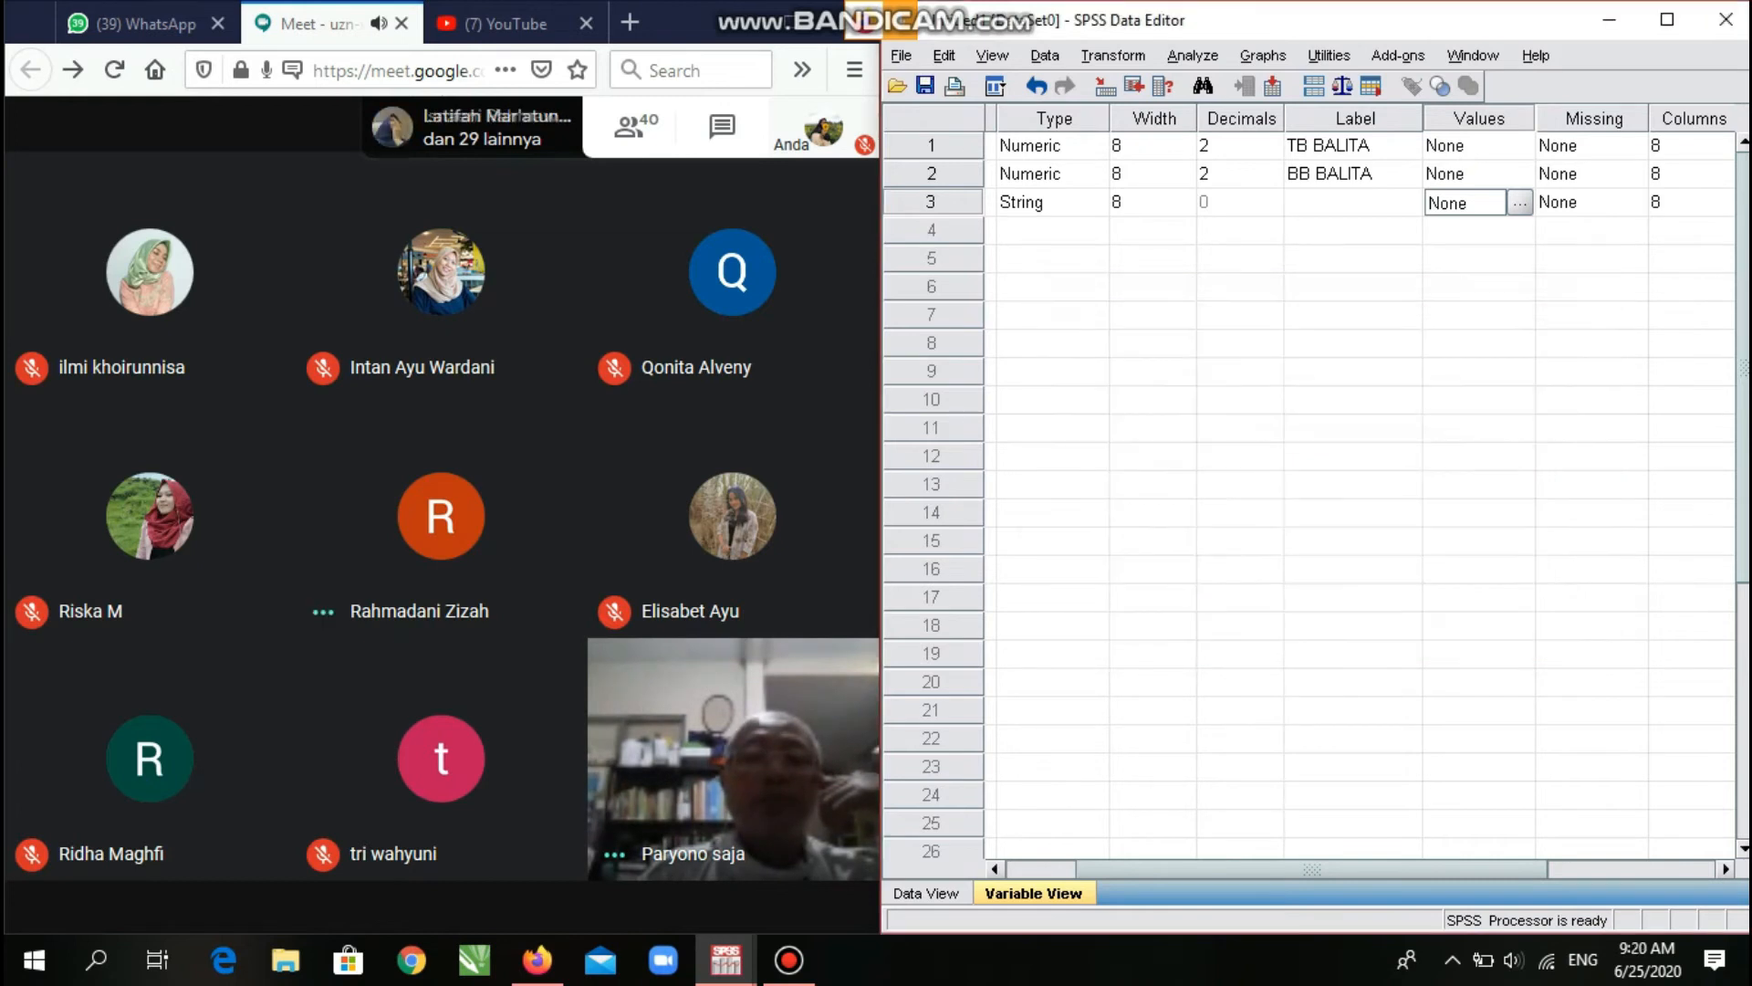
{"action": "left_click", "coordinate": [1519, 202]}
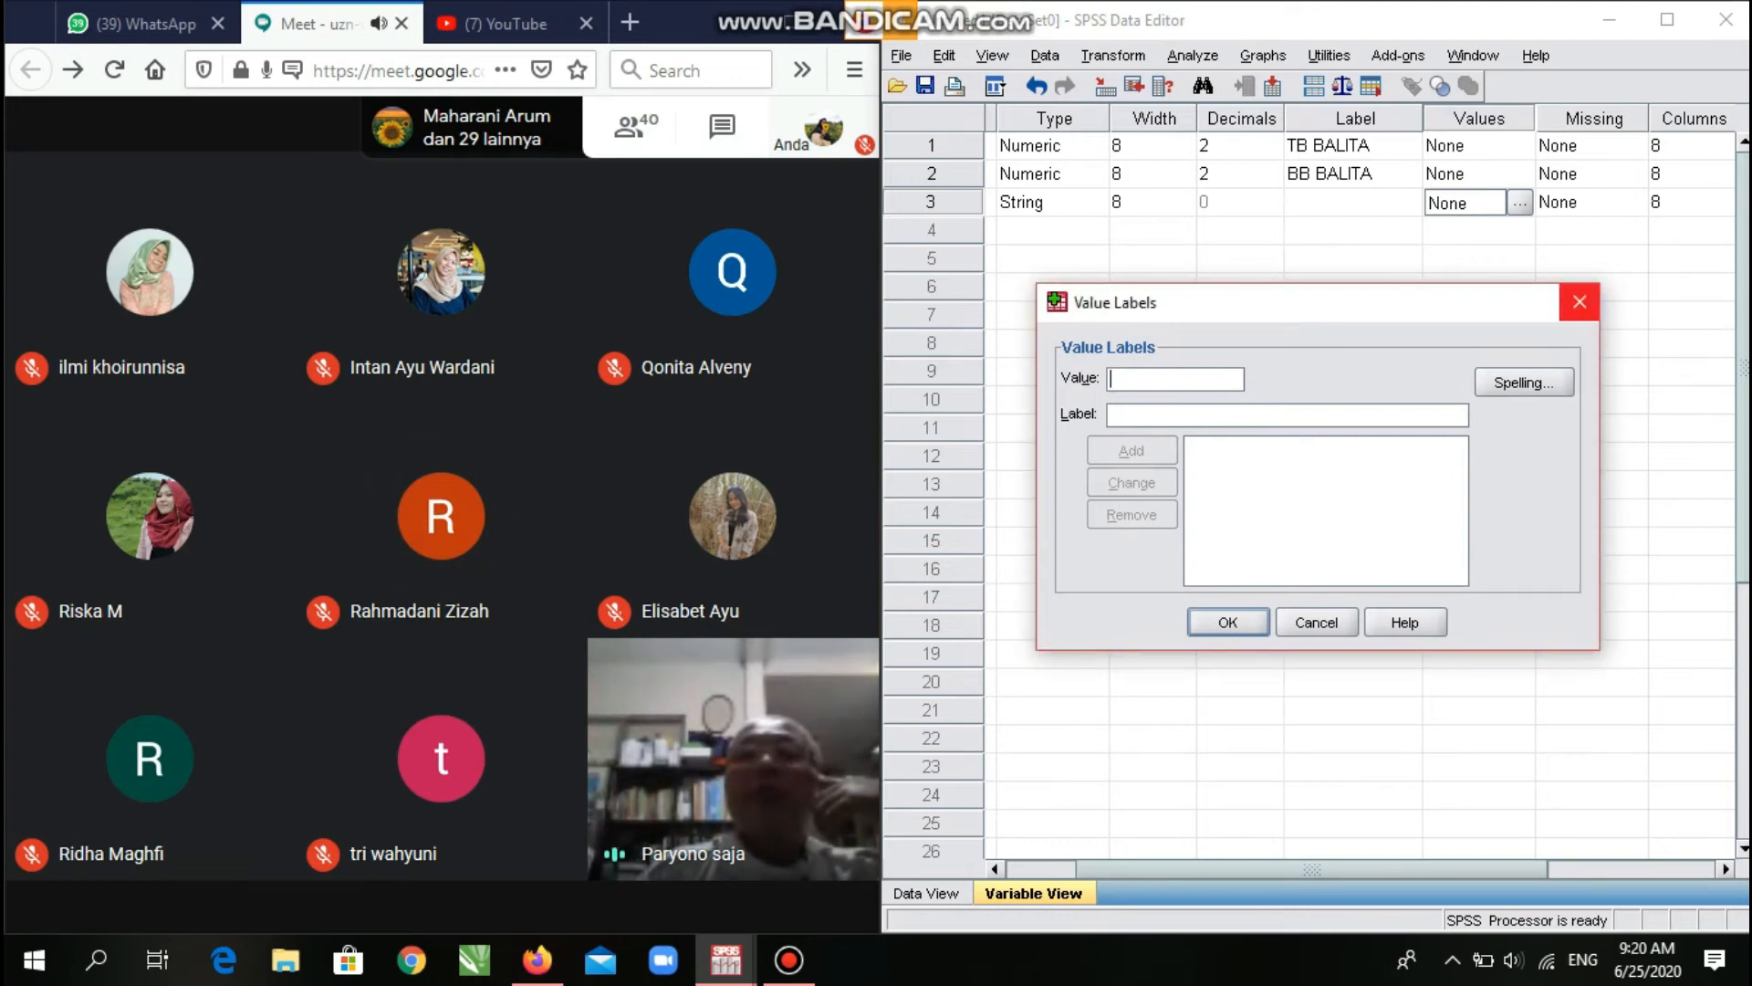
{"action": "left_click", "coordinate": [1580, 302]}
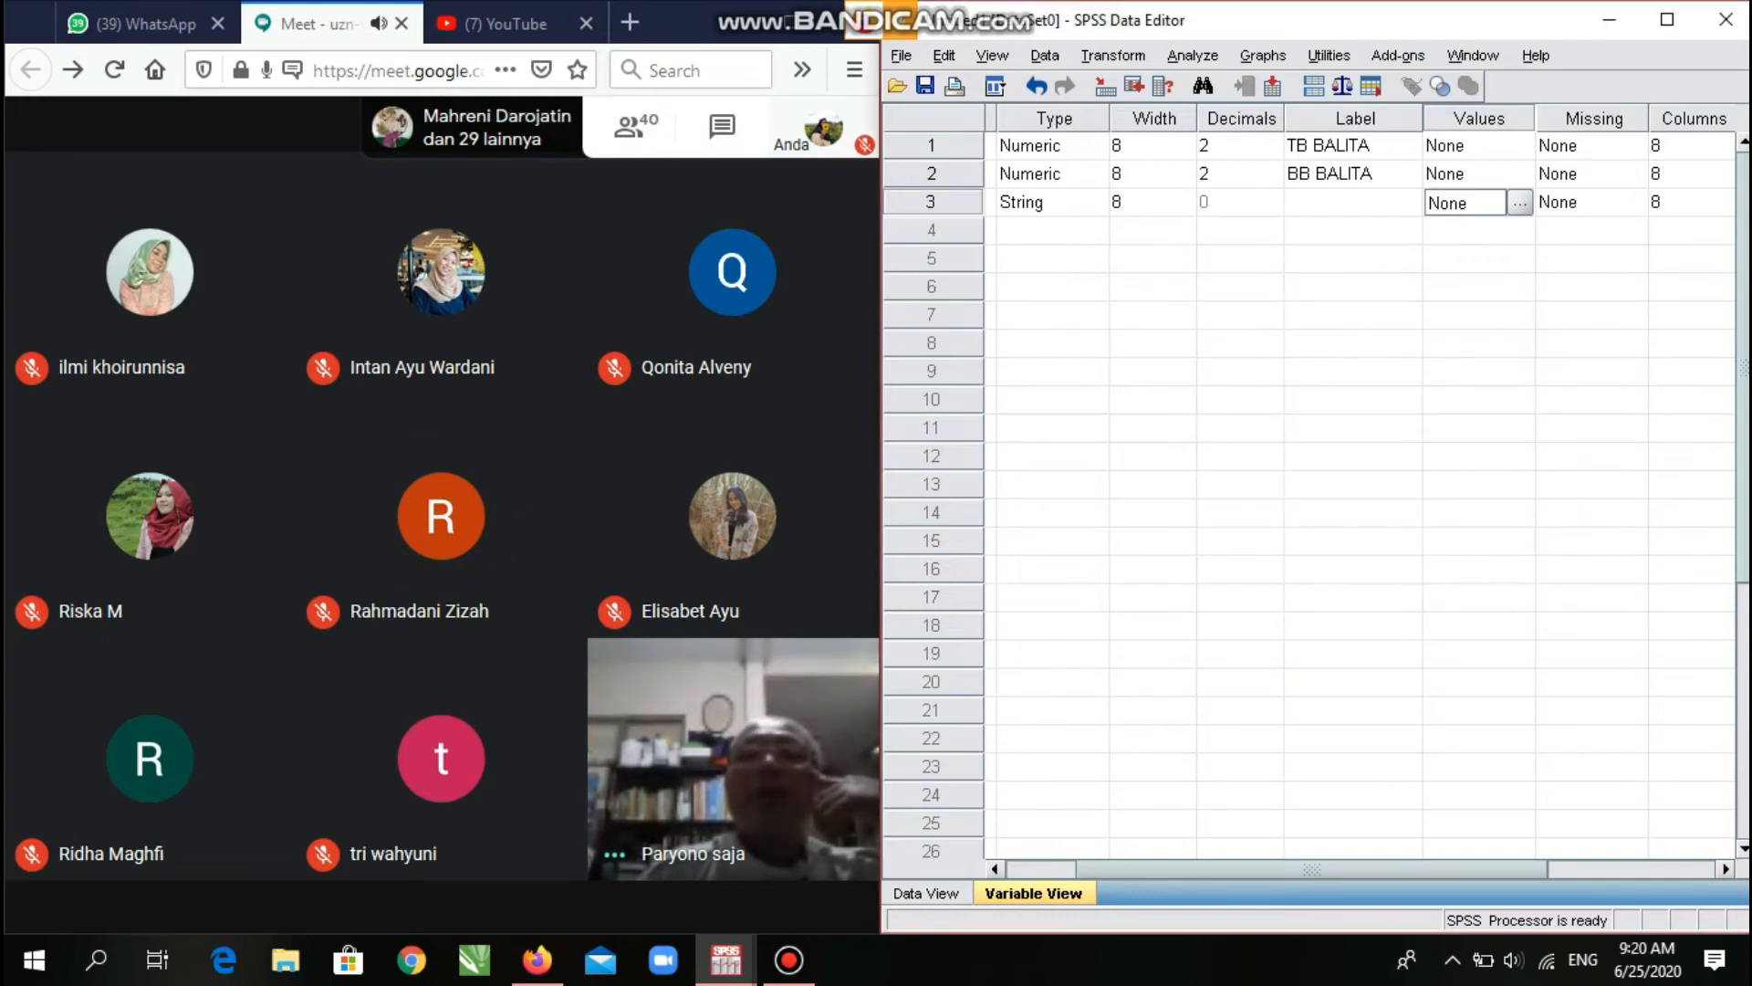
Set the measurement level of the PROFESI variable to Nominal.
{"action": "left_click", "coordinate": [1355, 850]}
{"action": "left_click_drag", "start_coordinate": [1354, 869], "coordinate": [1275, 869]}
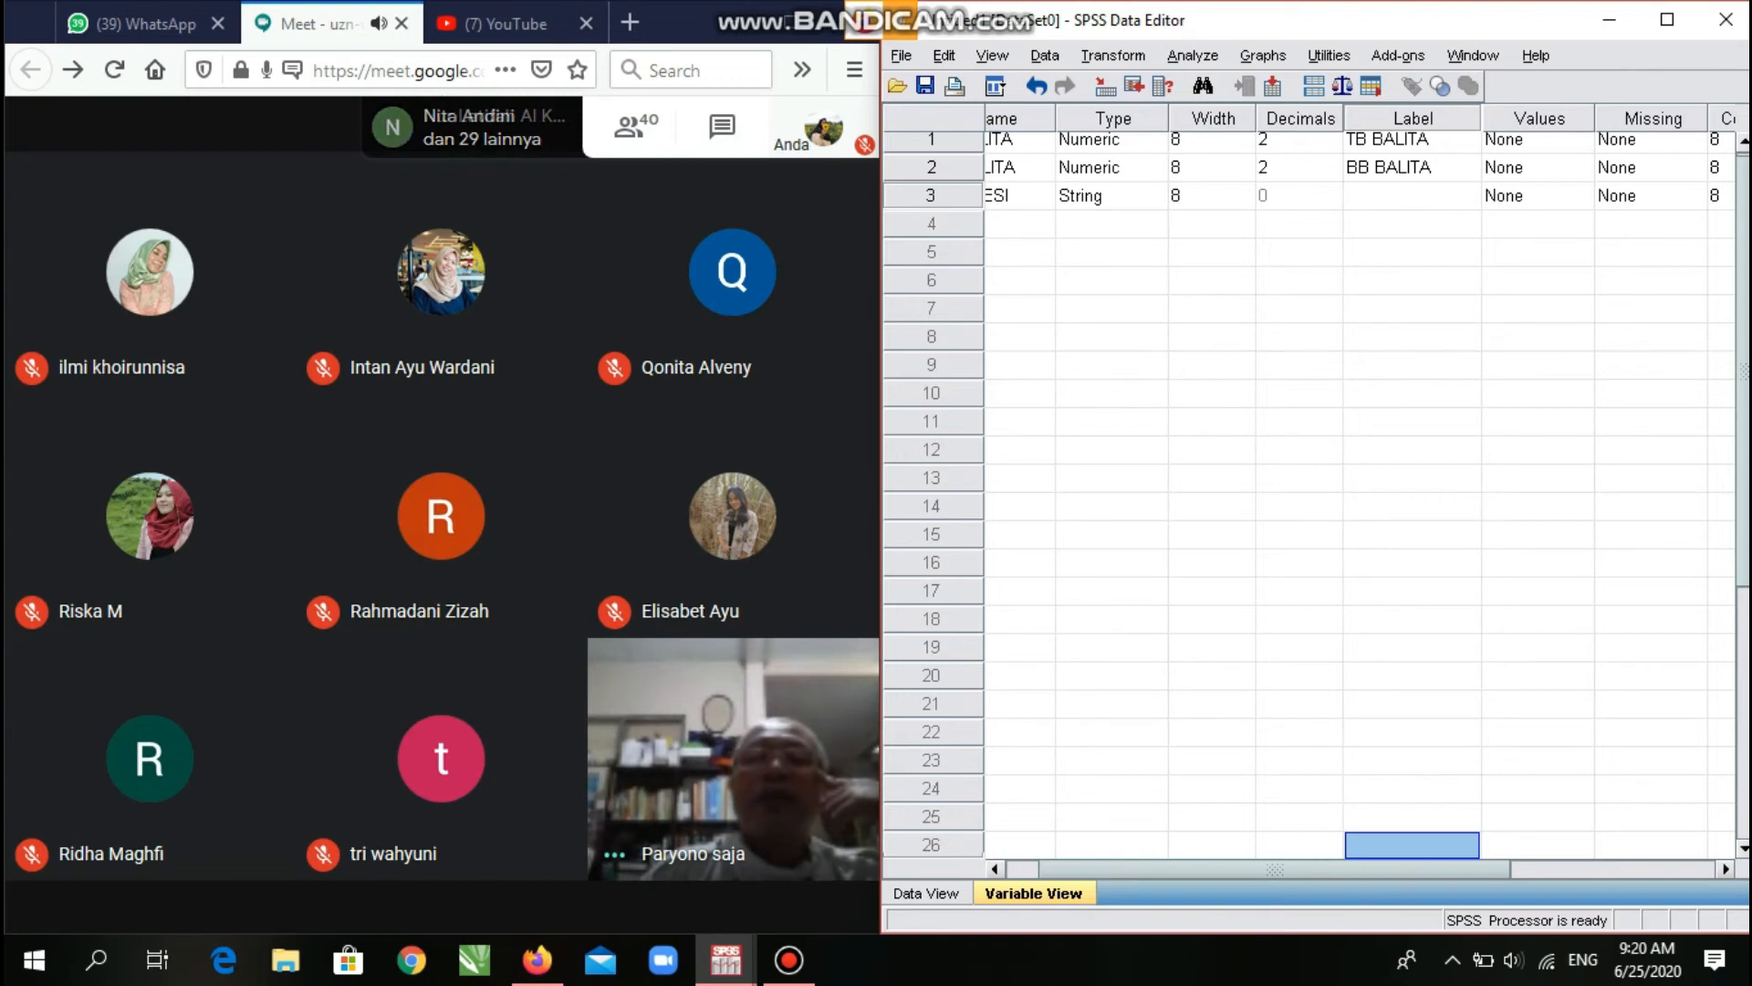
{"action": "left_click", "coordinate": [1652, 759]}
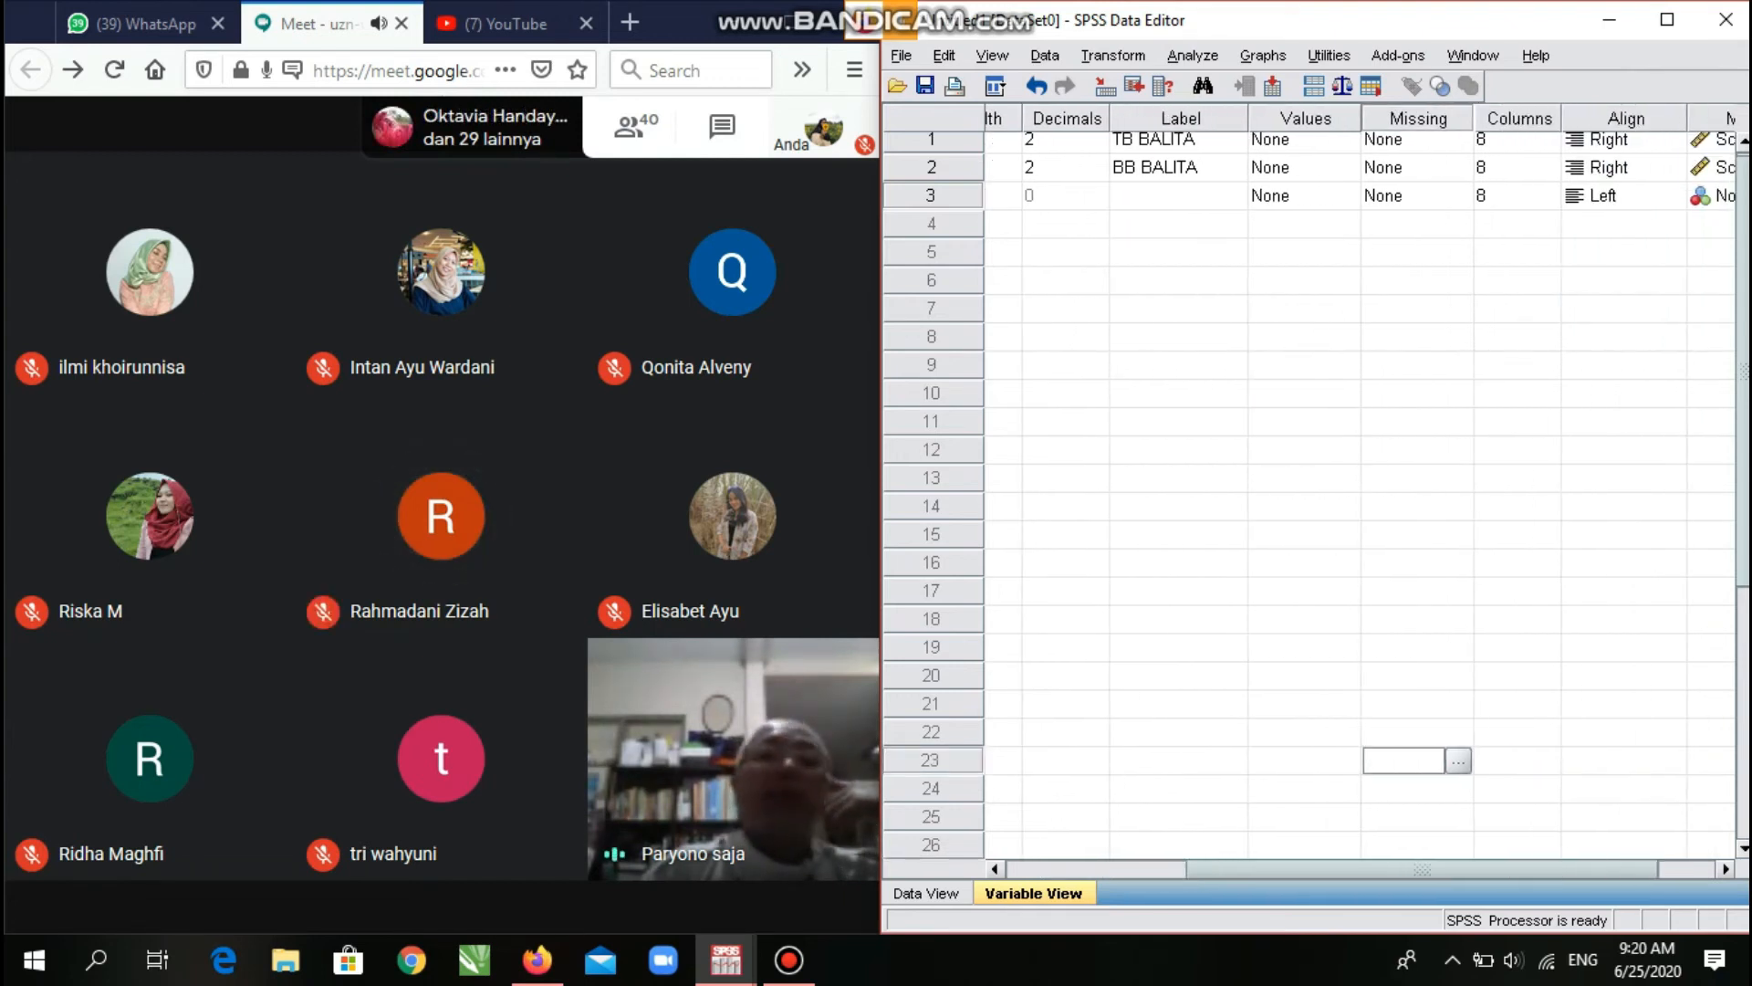
{"action": "left_click", "coordinate": [1668, 195]}
{"action": "left_click", "coordinate": [1723, 196]}
{"action": "left_click", "coordinate": [1656, 274]}
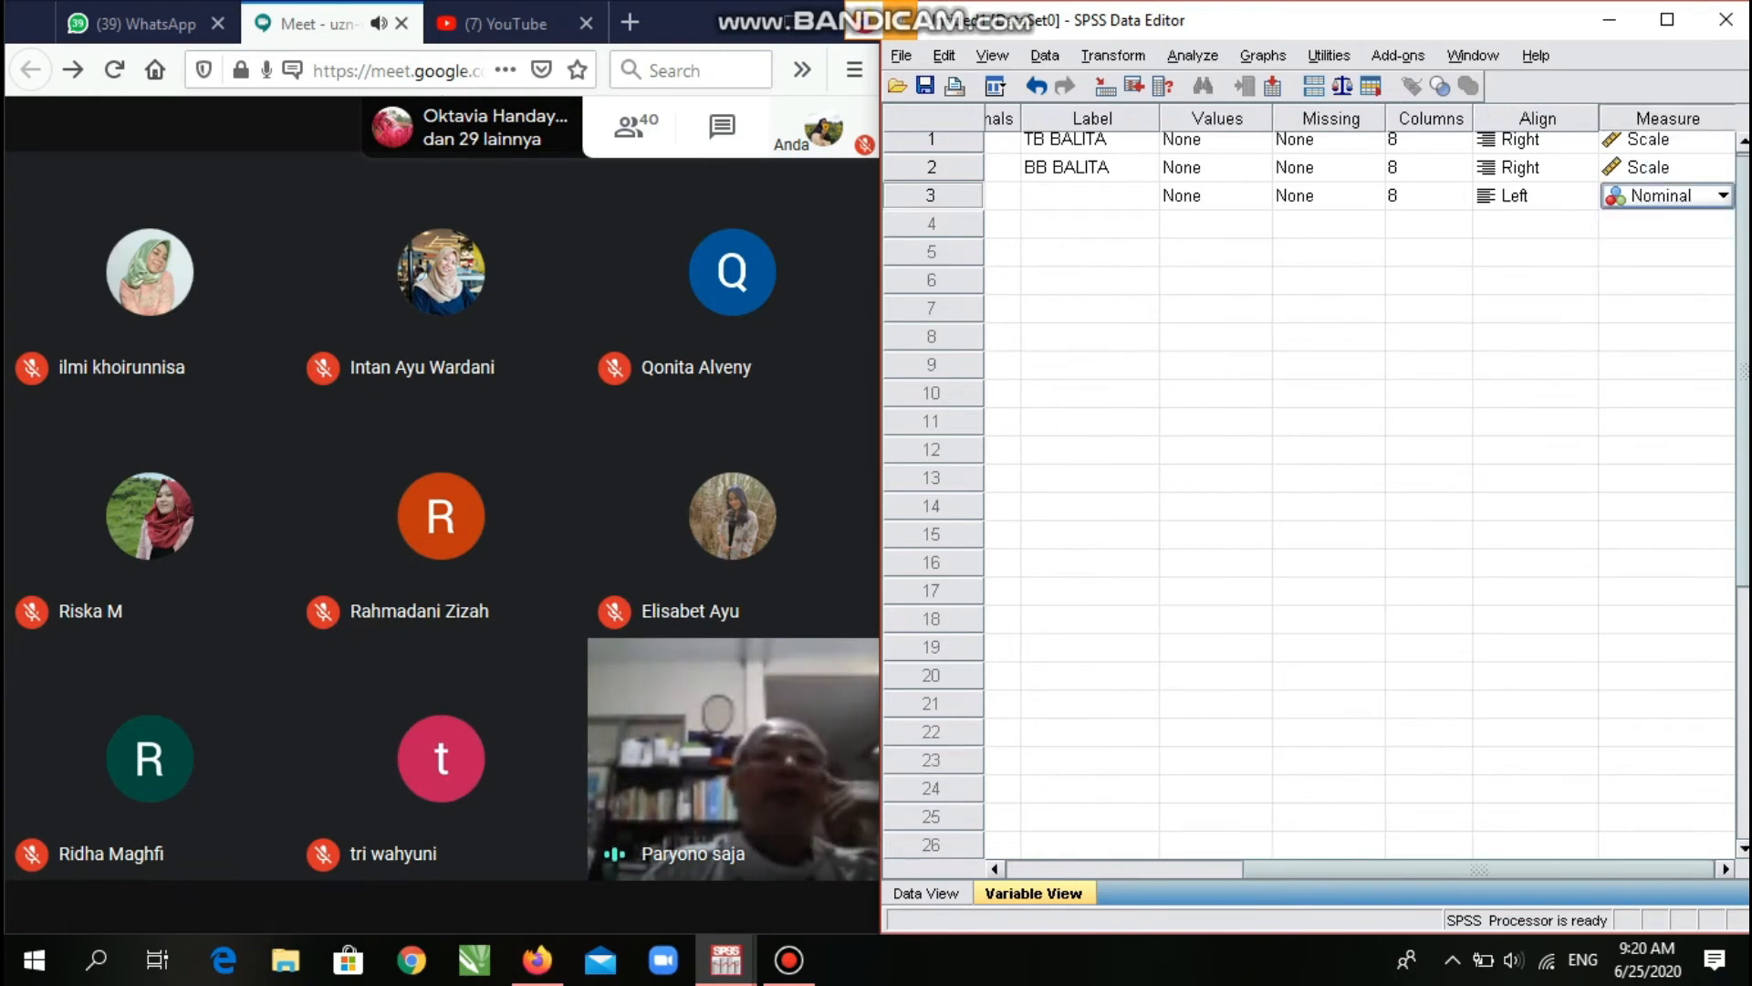
Label the PROFESI variable as JENIS PROFESI.
{"action": "left_click", "coordinate": [1090, 195]}
{"action": "type", "text": "PROFESI"}
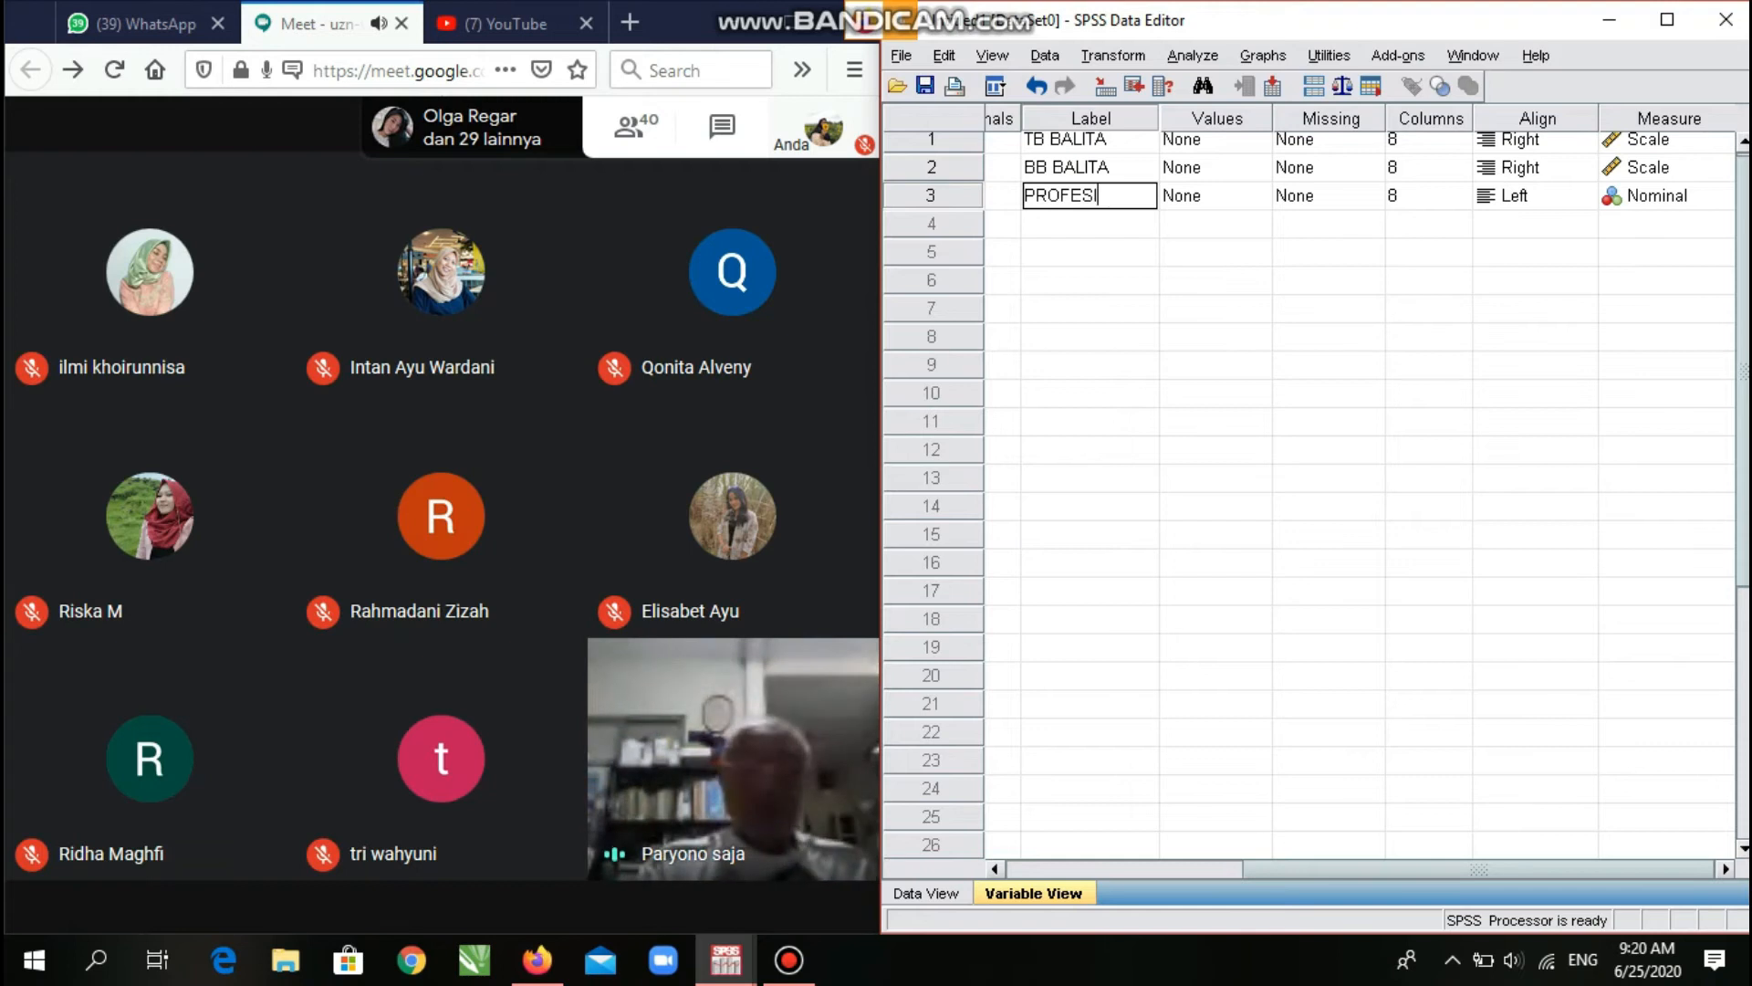
{"action": "type", "text": "JENIS"}
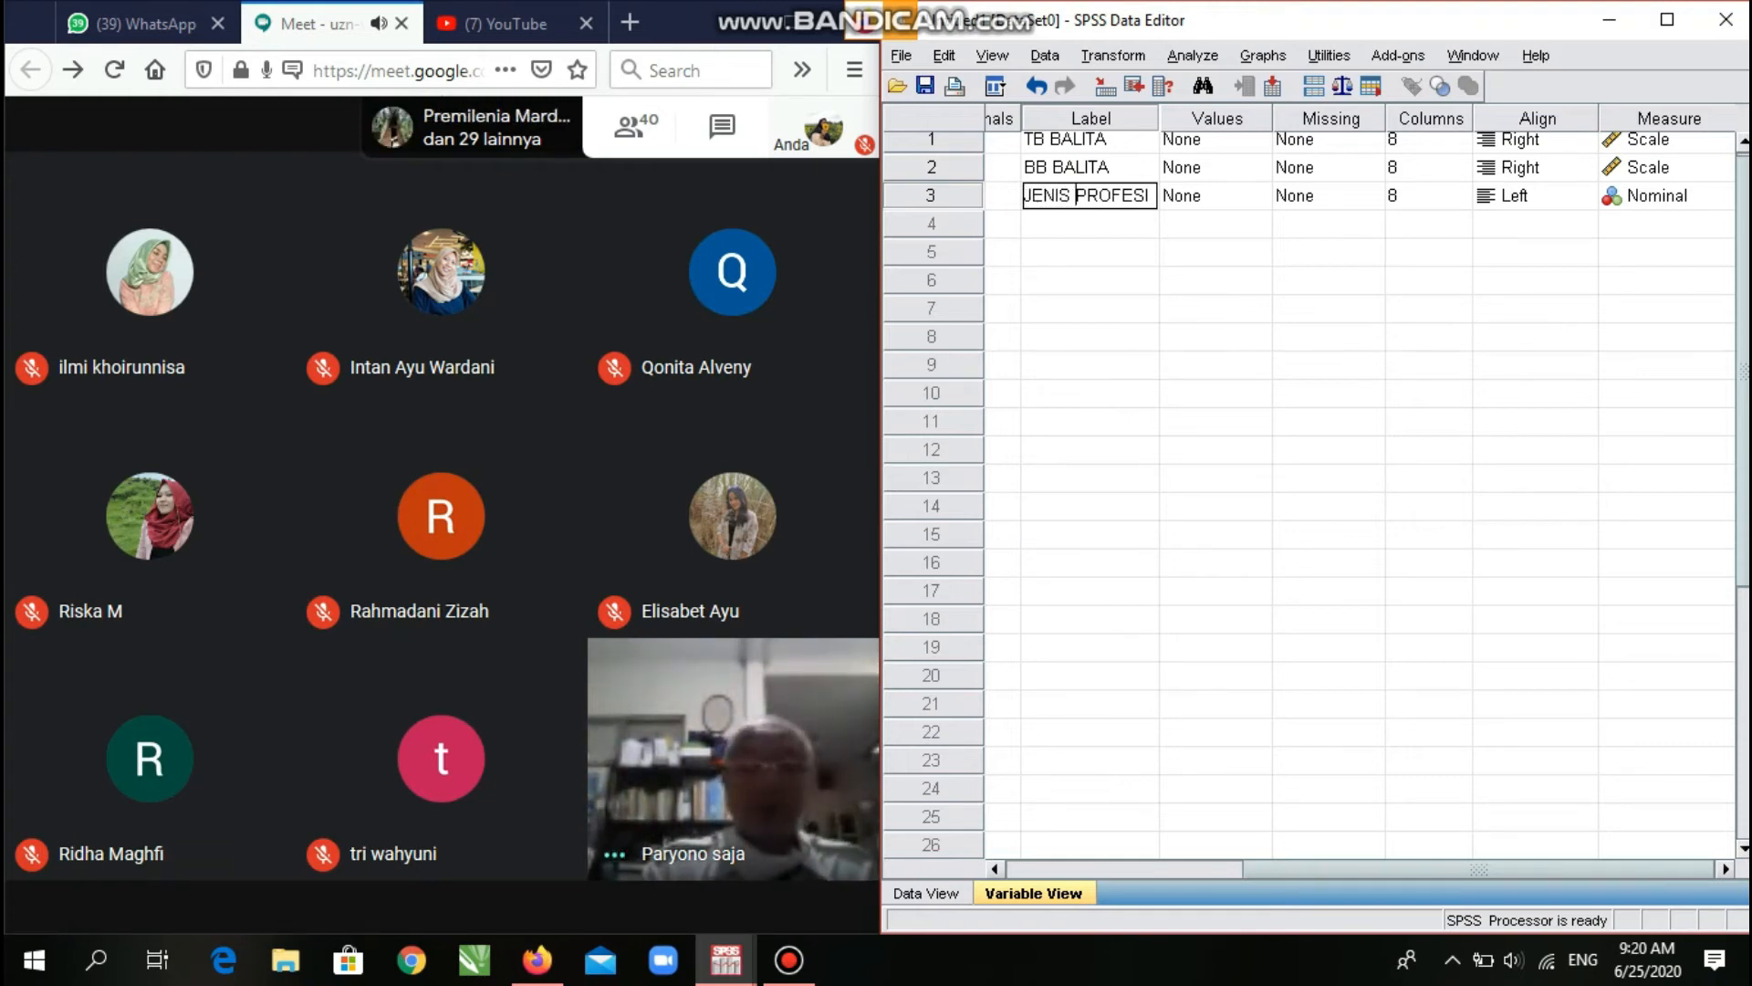
Add the value labels 1 = DOKTER and 2 = PENGACARA to the PROFESI variable.
{"action": "left_click", "coordinate": [1202, 196]}
{"action": "left_click", "coordinate": [1257, 196]}
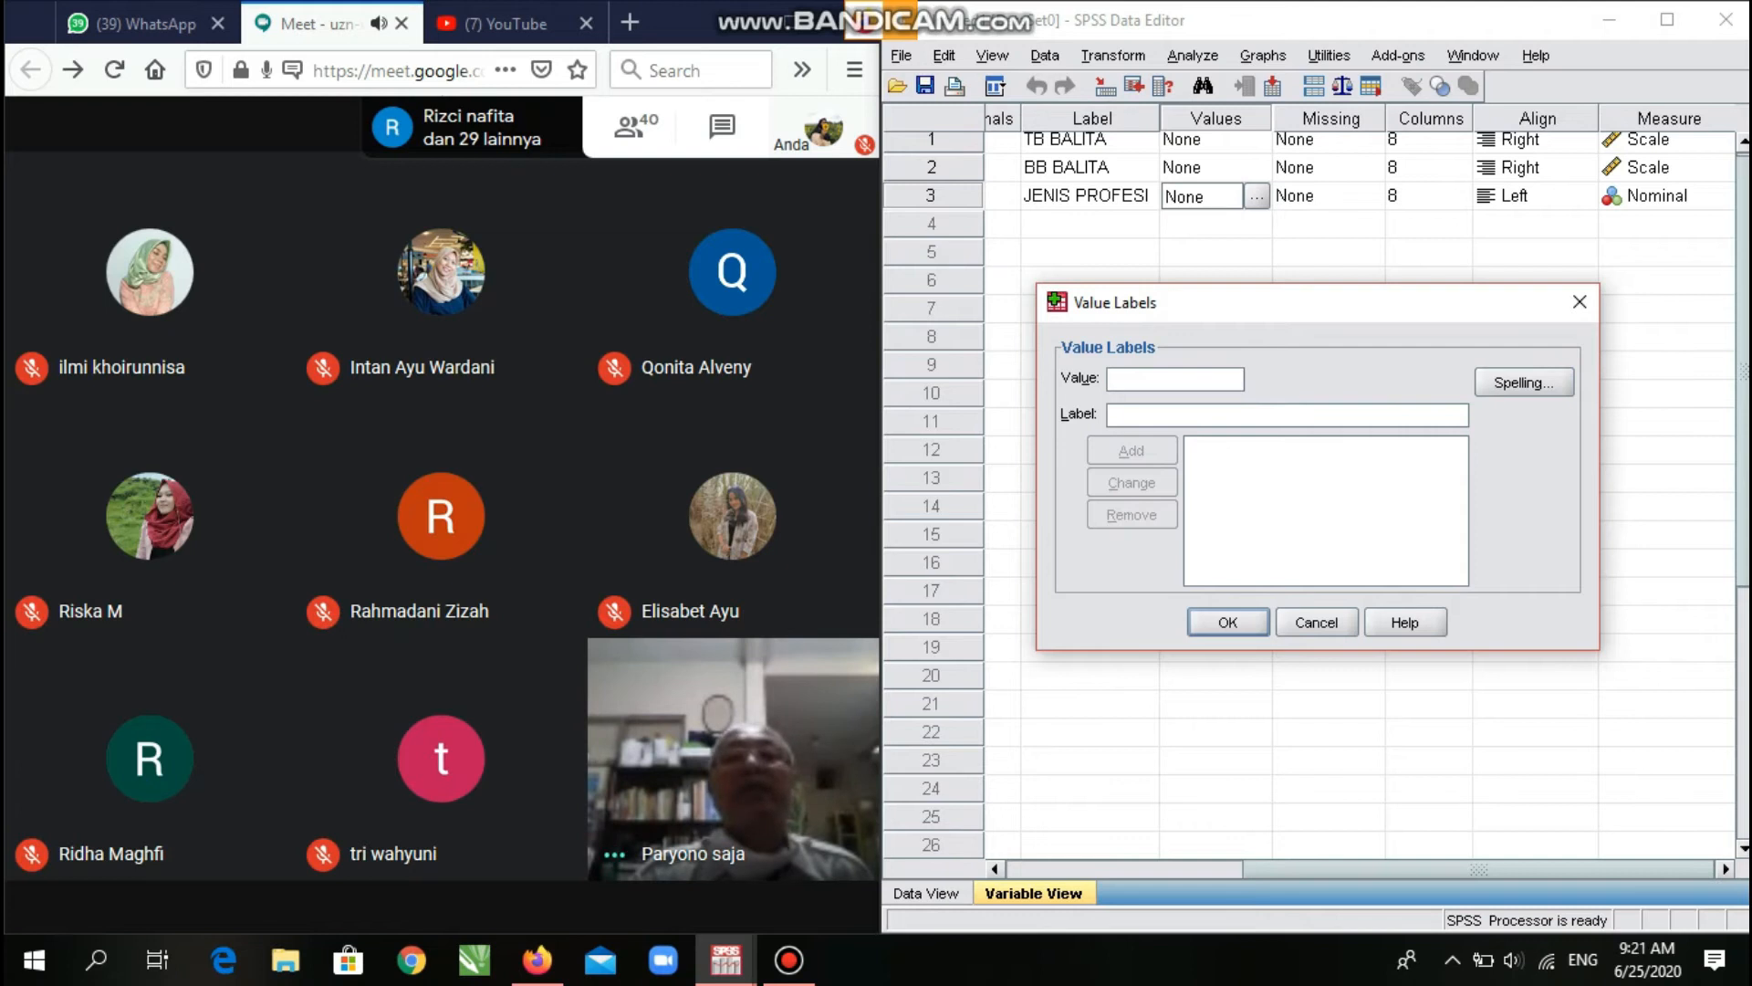
{"action": "type", "text": "1"}
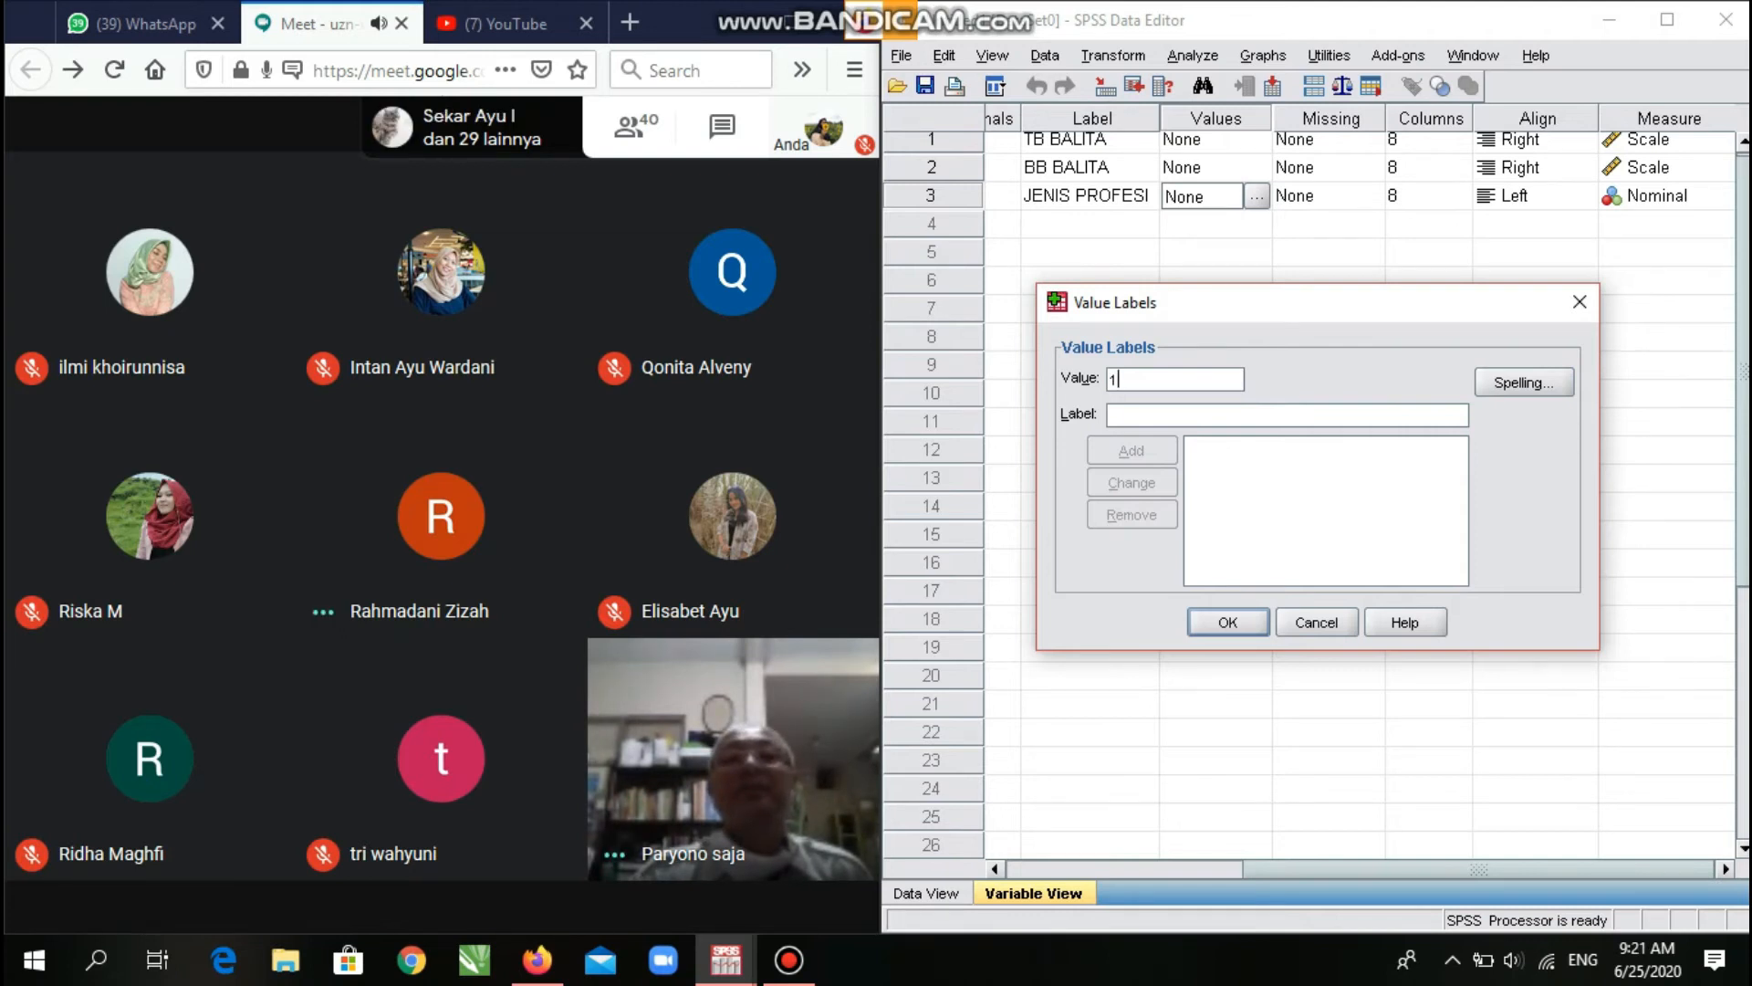
{"action": "left_click", "coordinate": [1110, 415]}
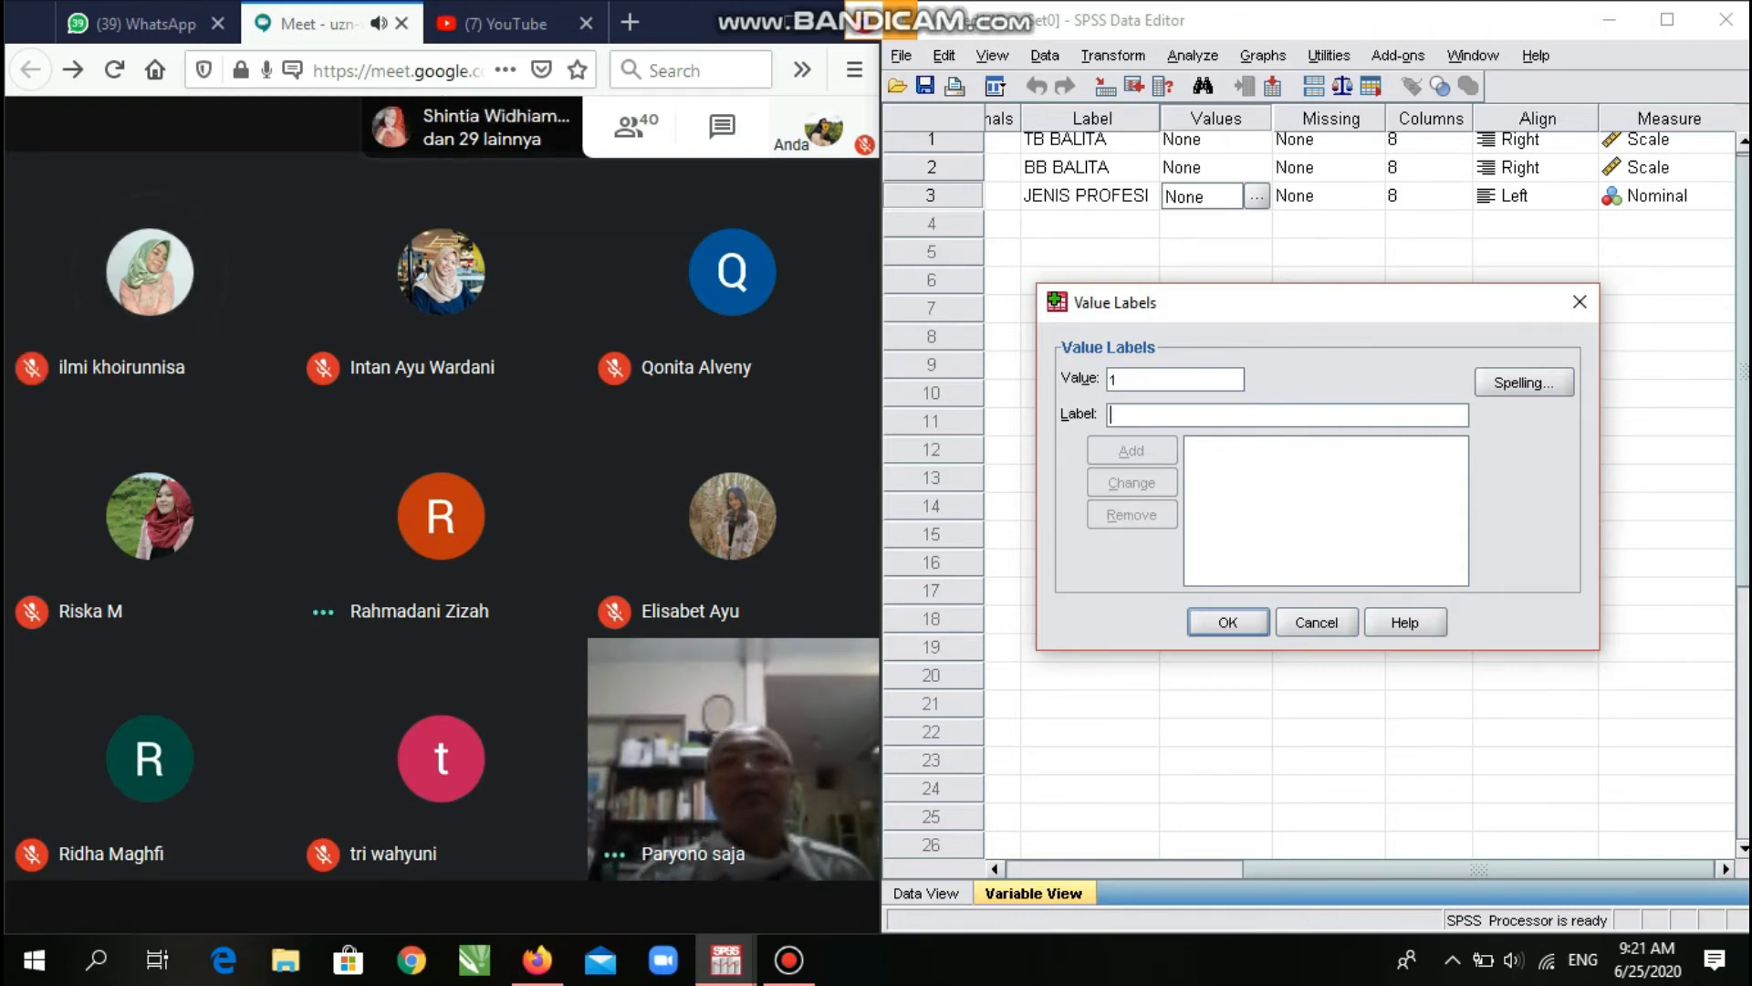
{"action": "type", "text": "DOKTER"}
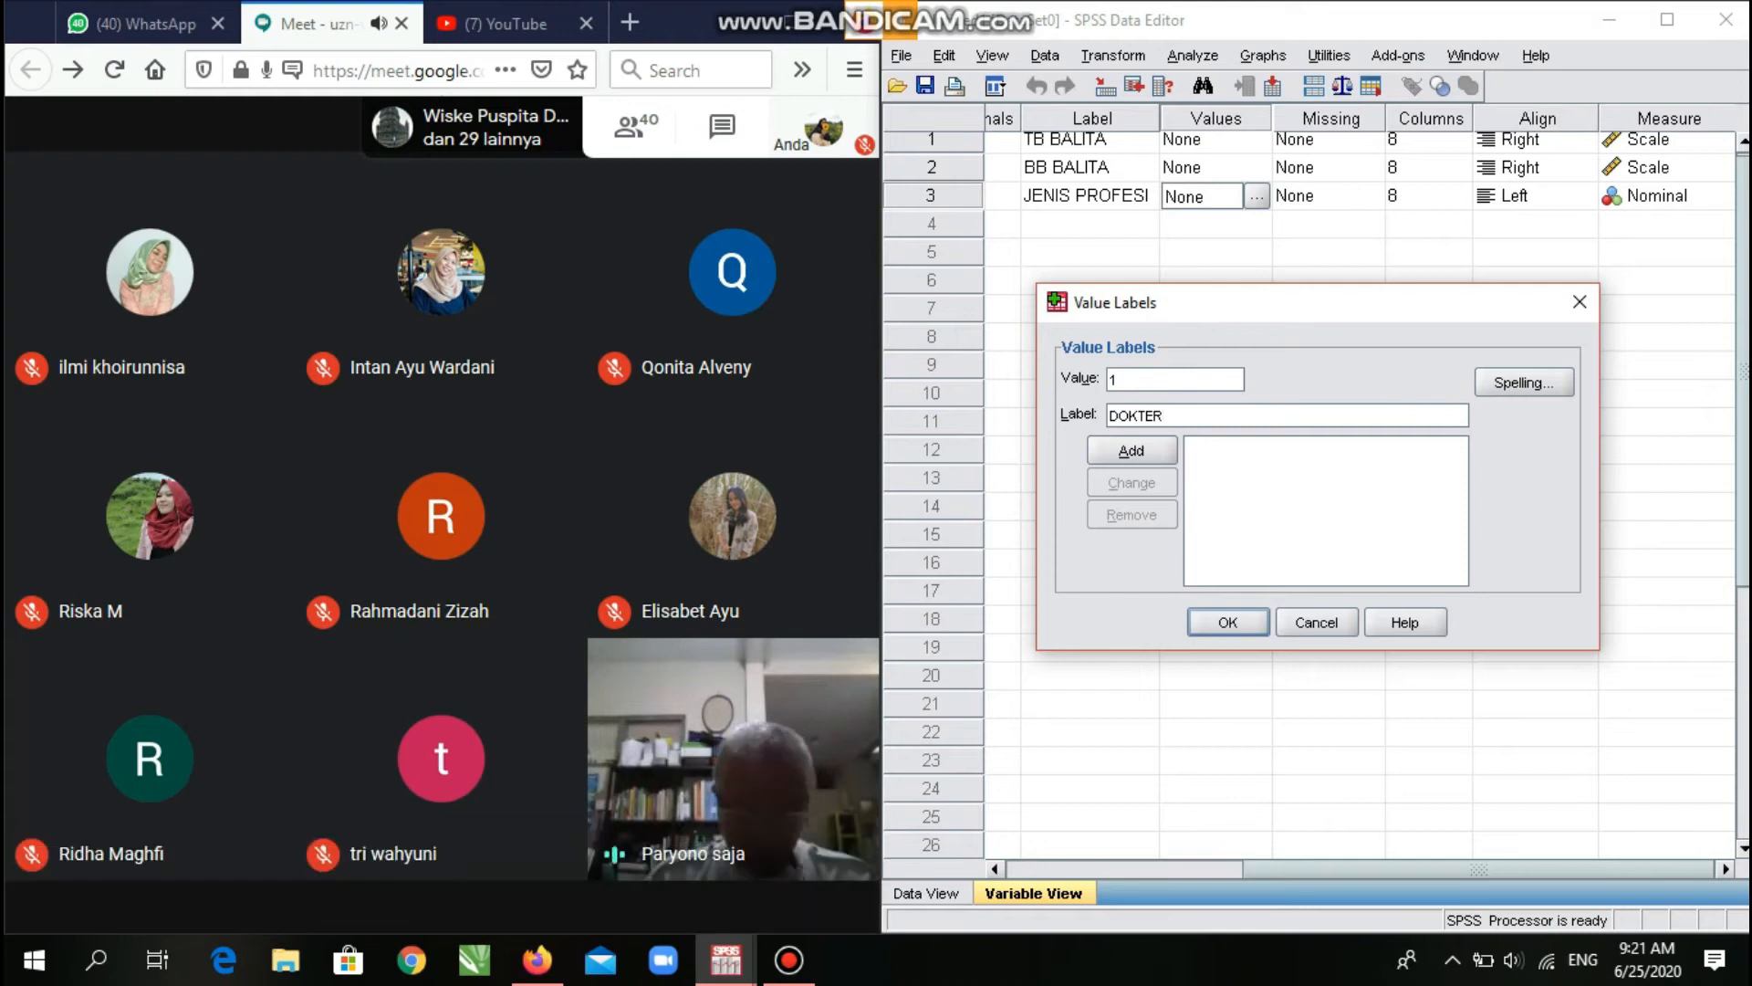
{"action": "key", "text": "alt+a"}
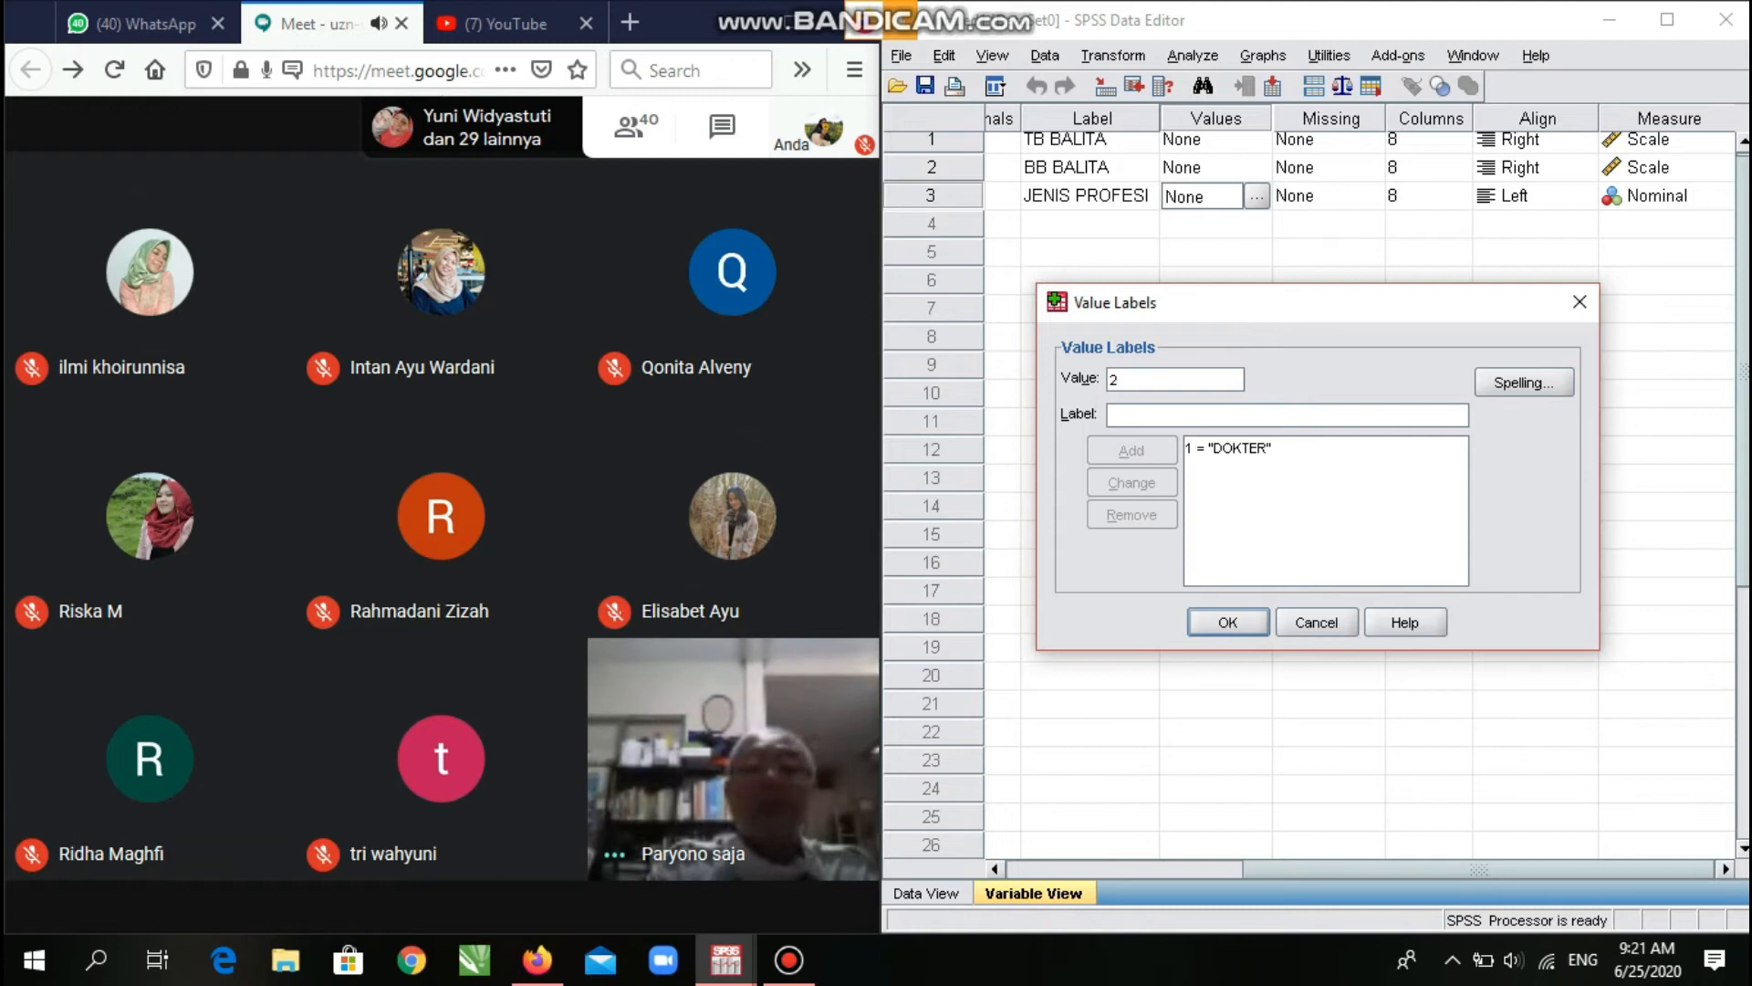
{"action": "key", "text": "Tab"}
{"action": "type", "text": "P"}
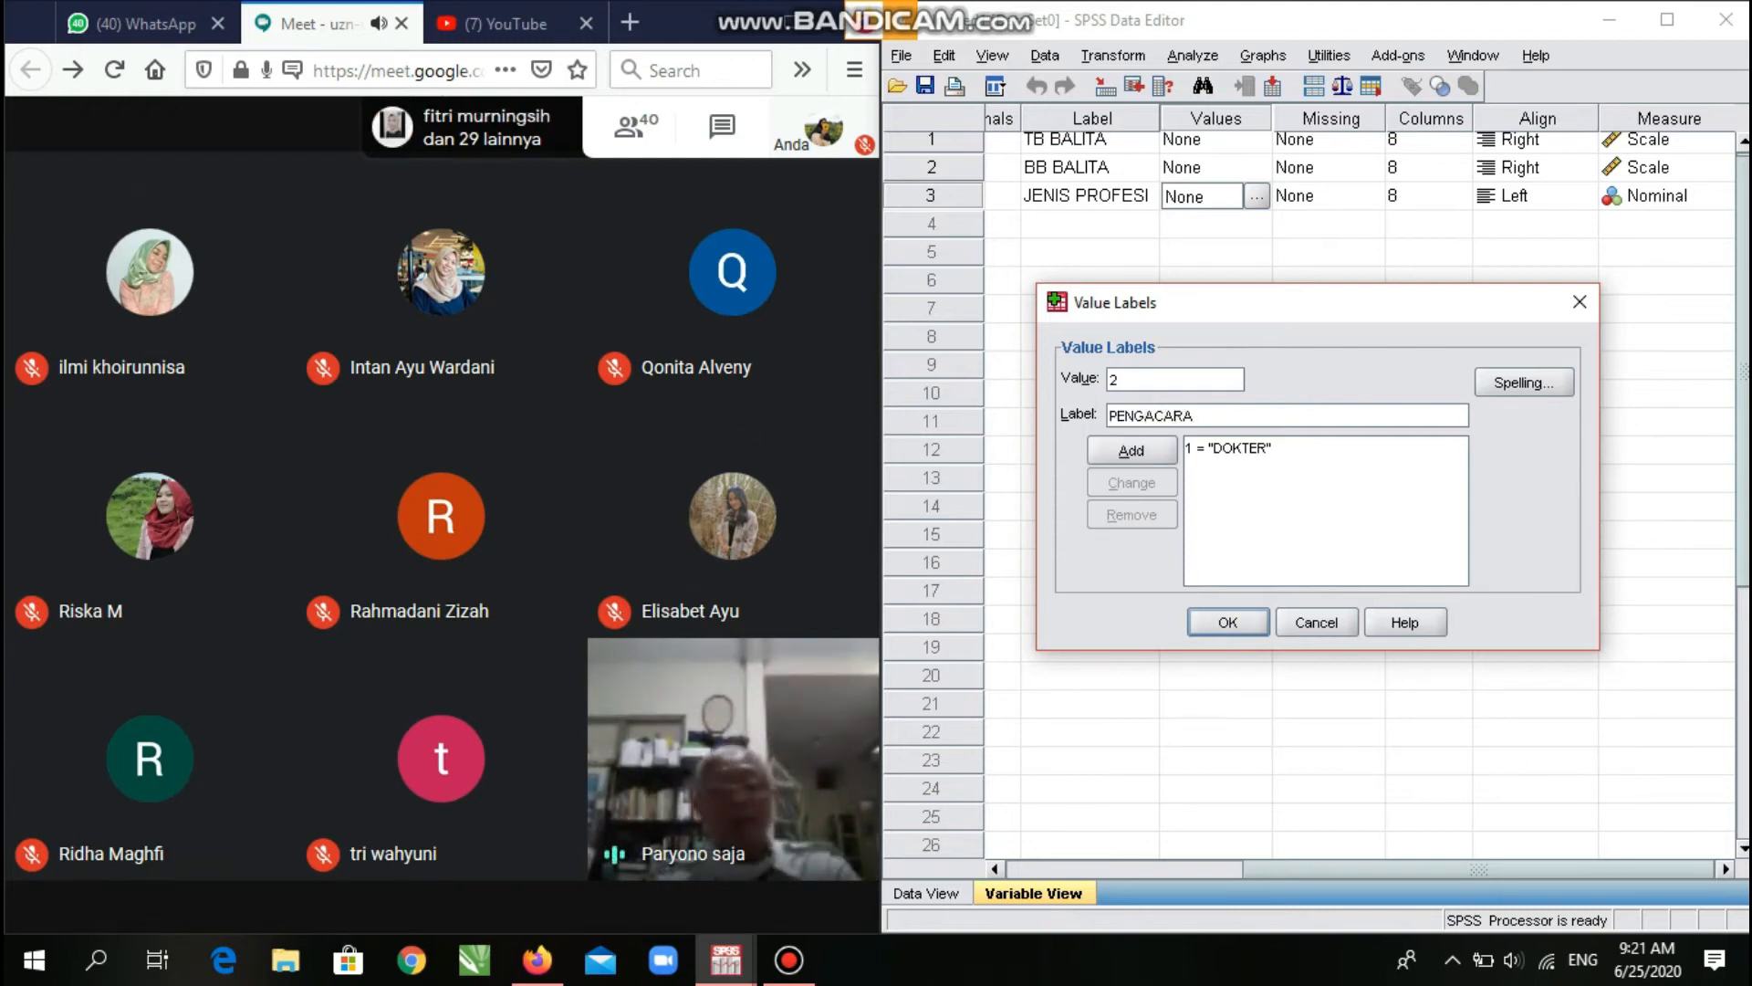
{"action": "key", "text": "alt+a"}
Add the value labels 3 = DOSEN and 4 = PEBISNIS to the PROFESI variable and accept the label list.
{"action": "type", "text": "3"}
{"action": "key", "text": "Tab"}
{"action": "type", "text": "DO"}
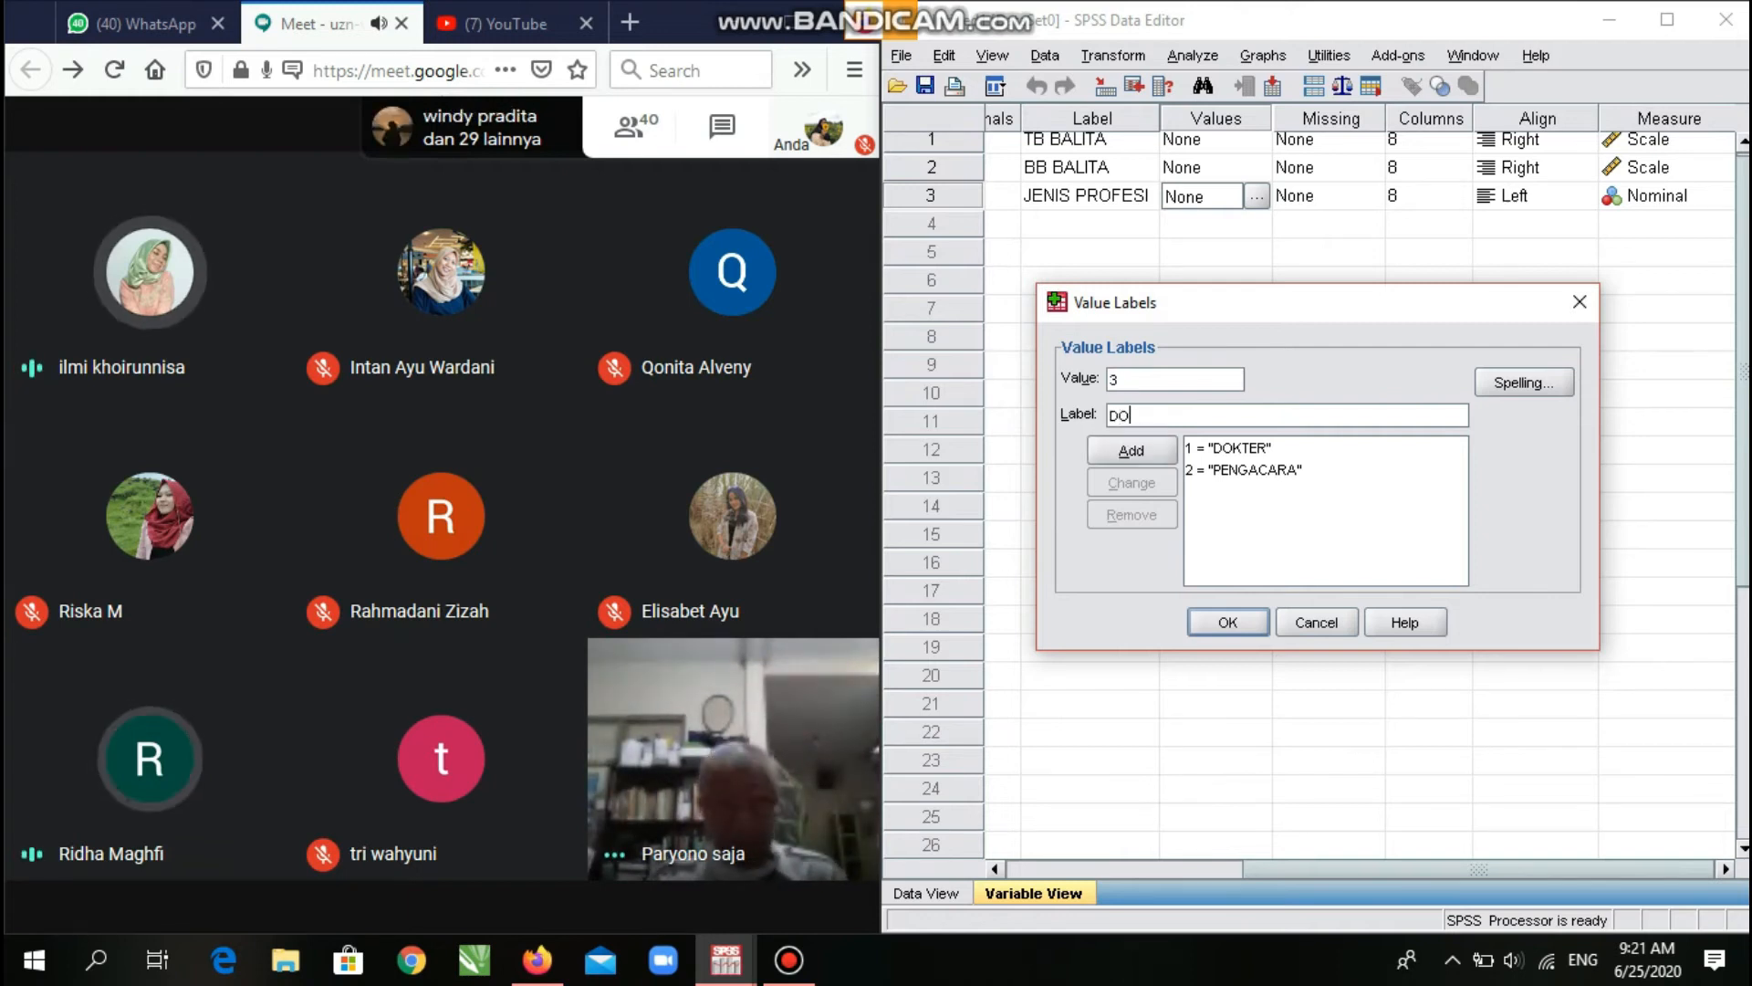
{"action": "type", "text": "SEN"}
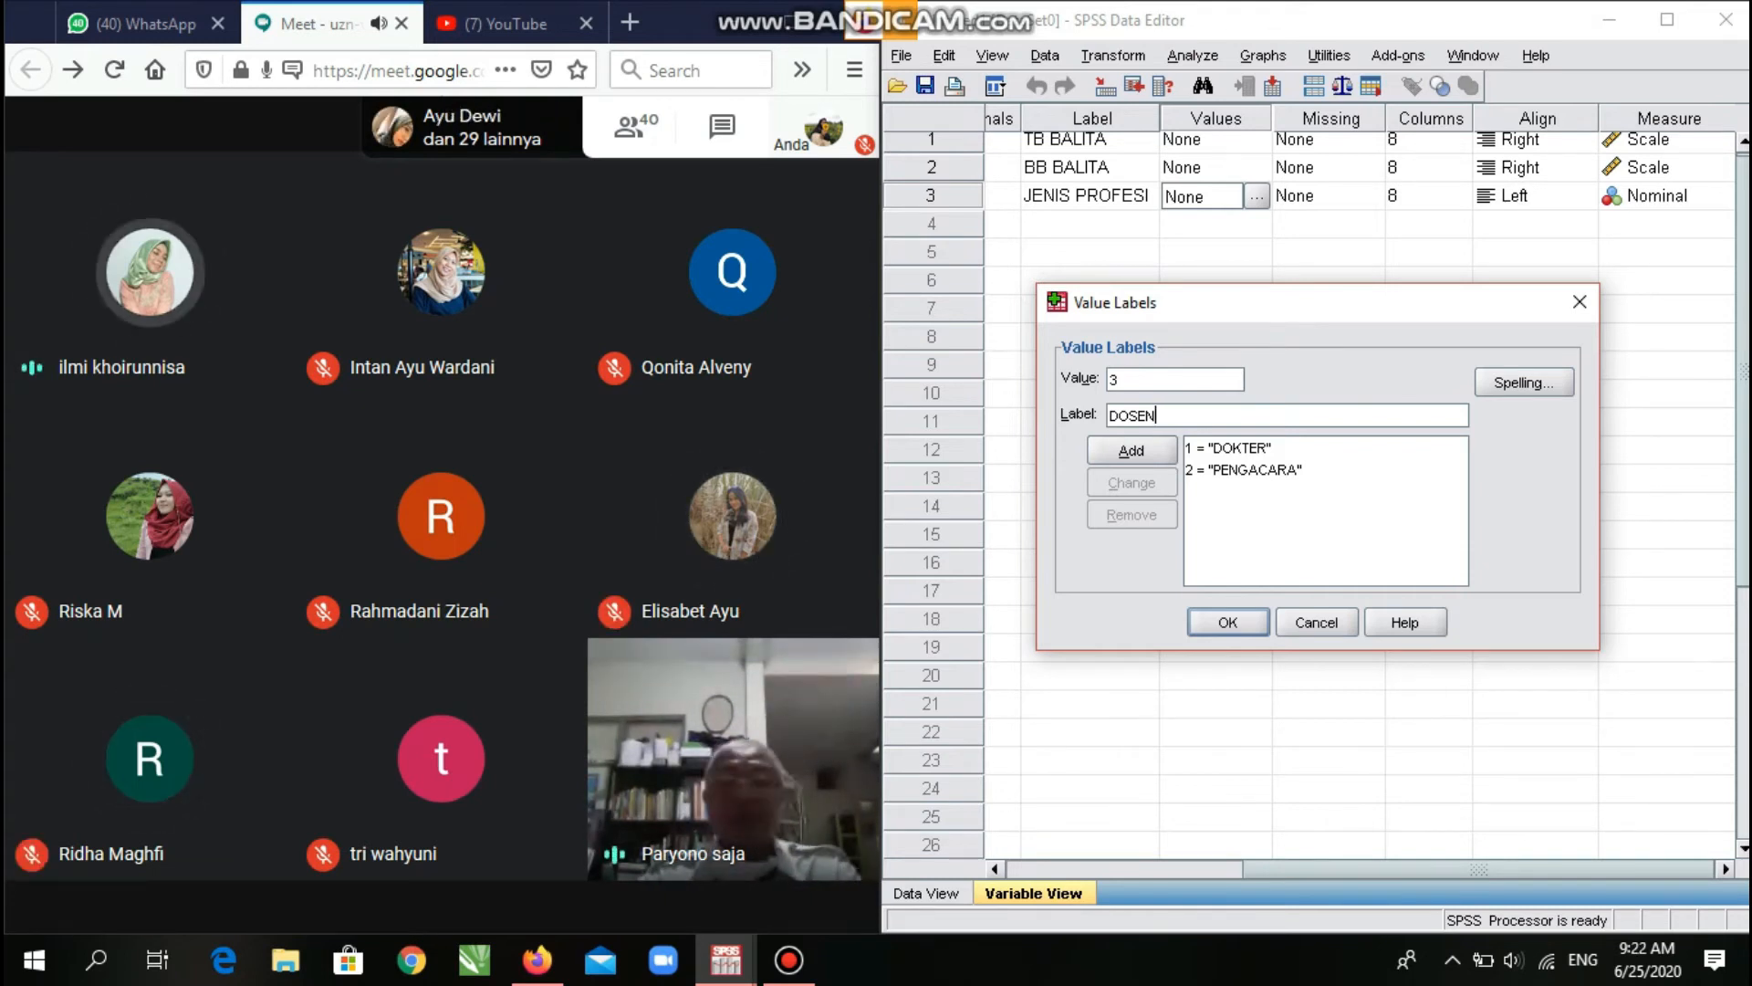
{"action": "key", "text": "alt+a"}
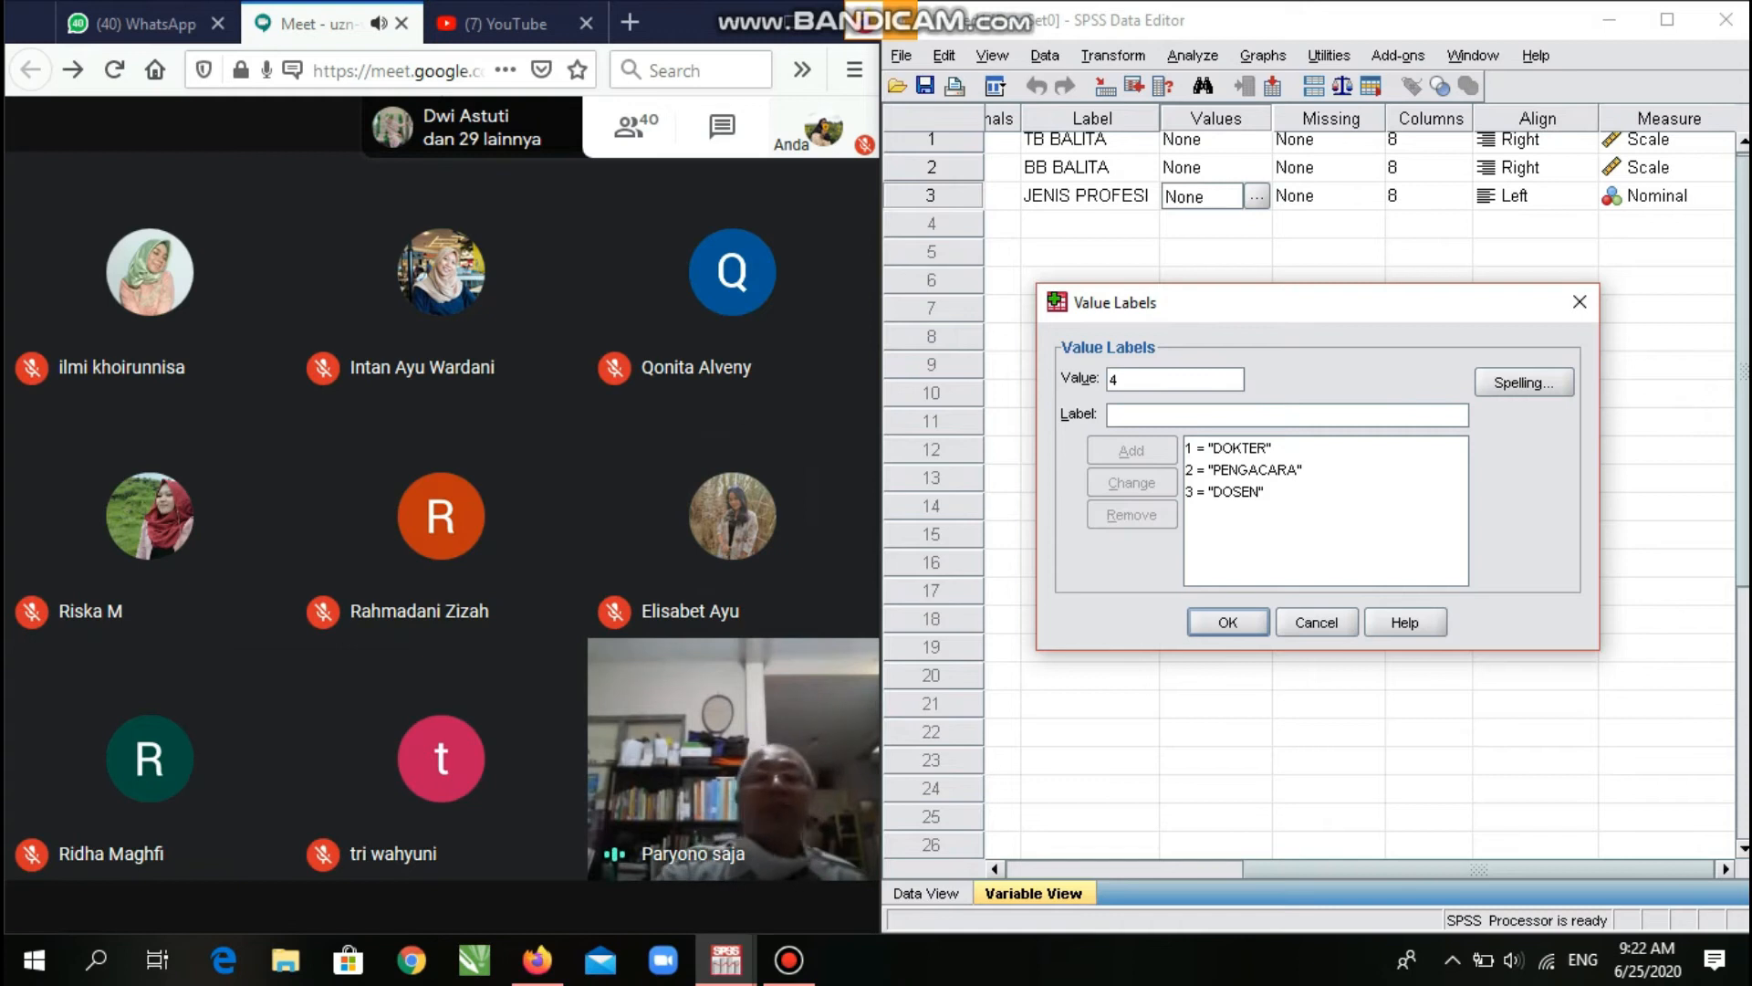
{"action": "type", "text": "BISNIS"}
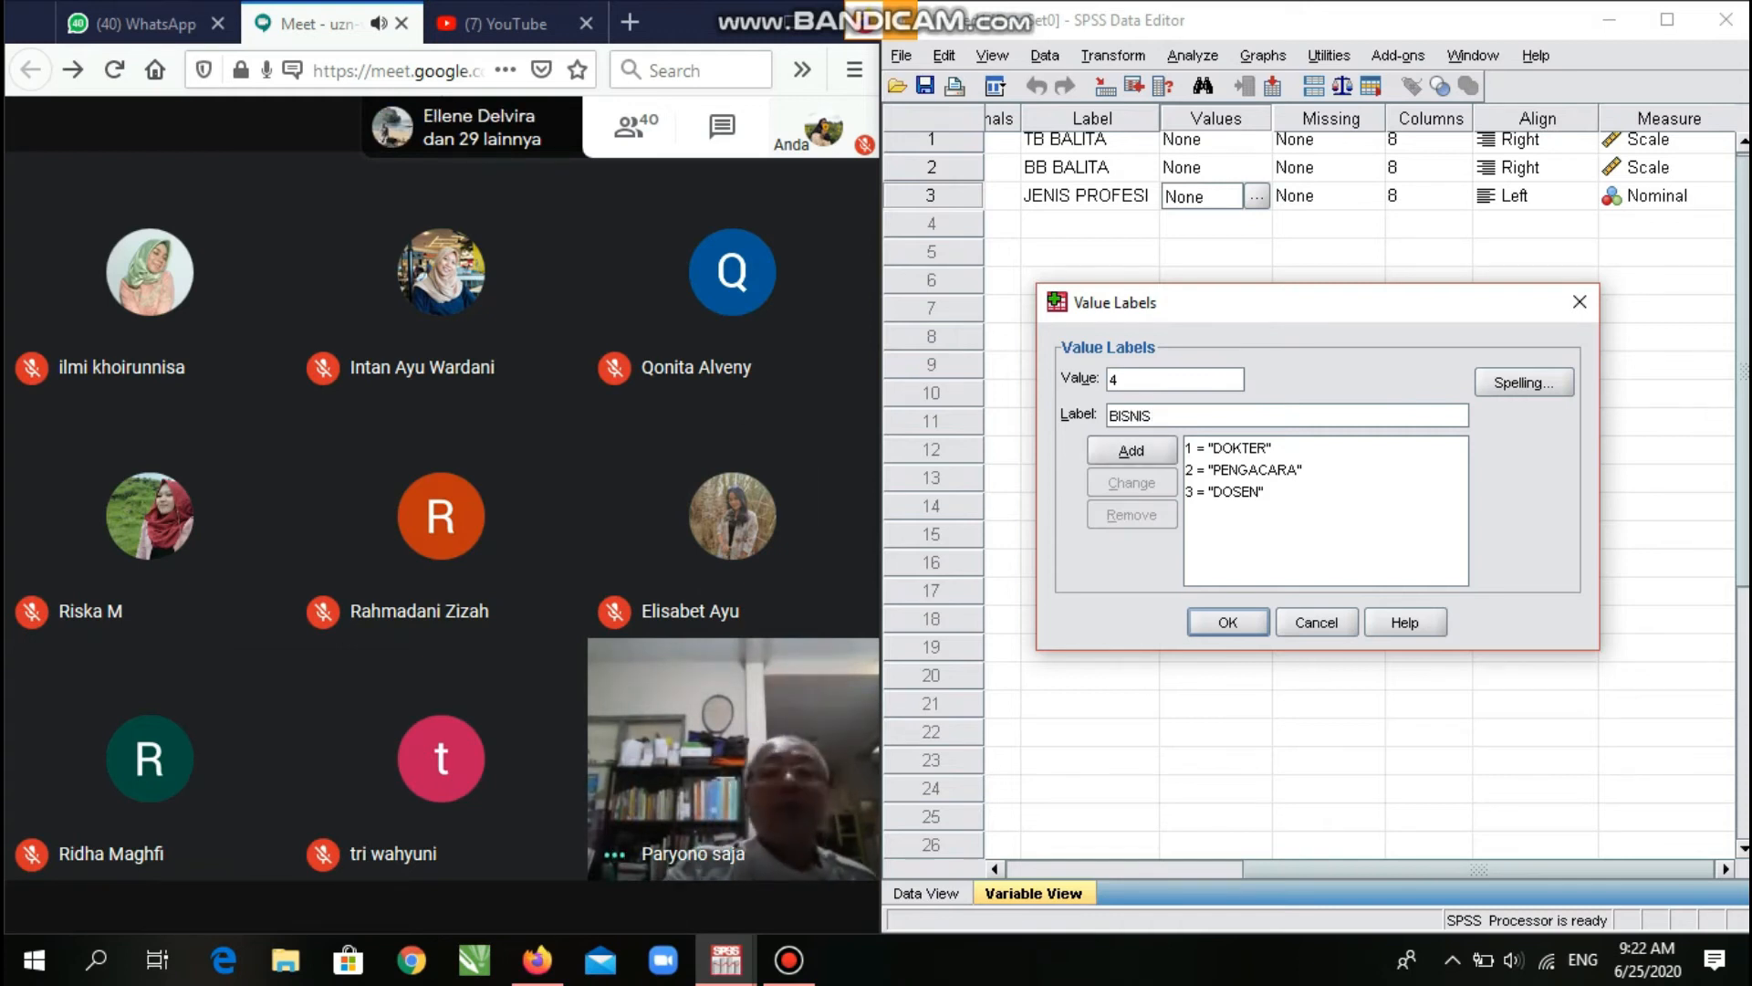
{"action": "left_click", "coordinate": [1109, 415]}
{"action": "type", "text": "PE"}
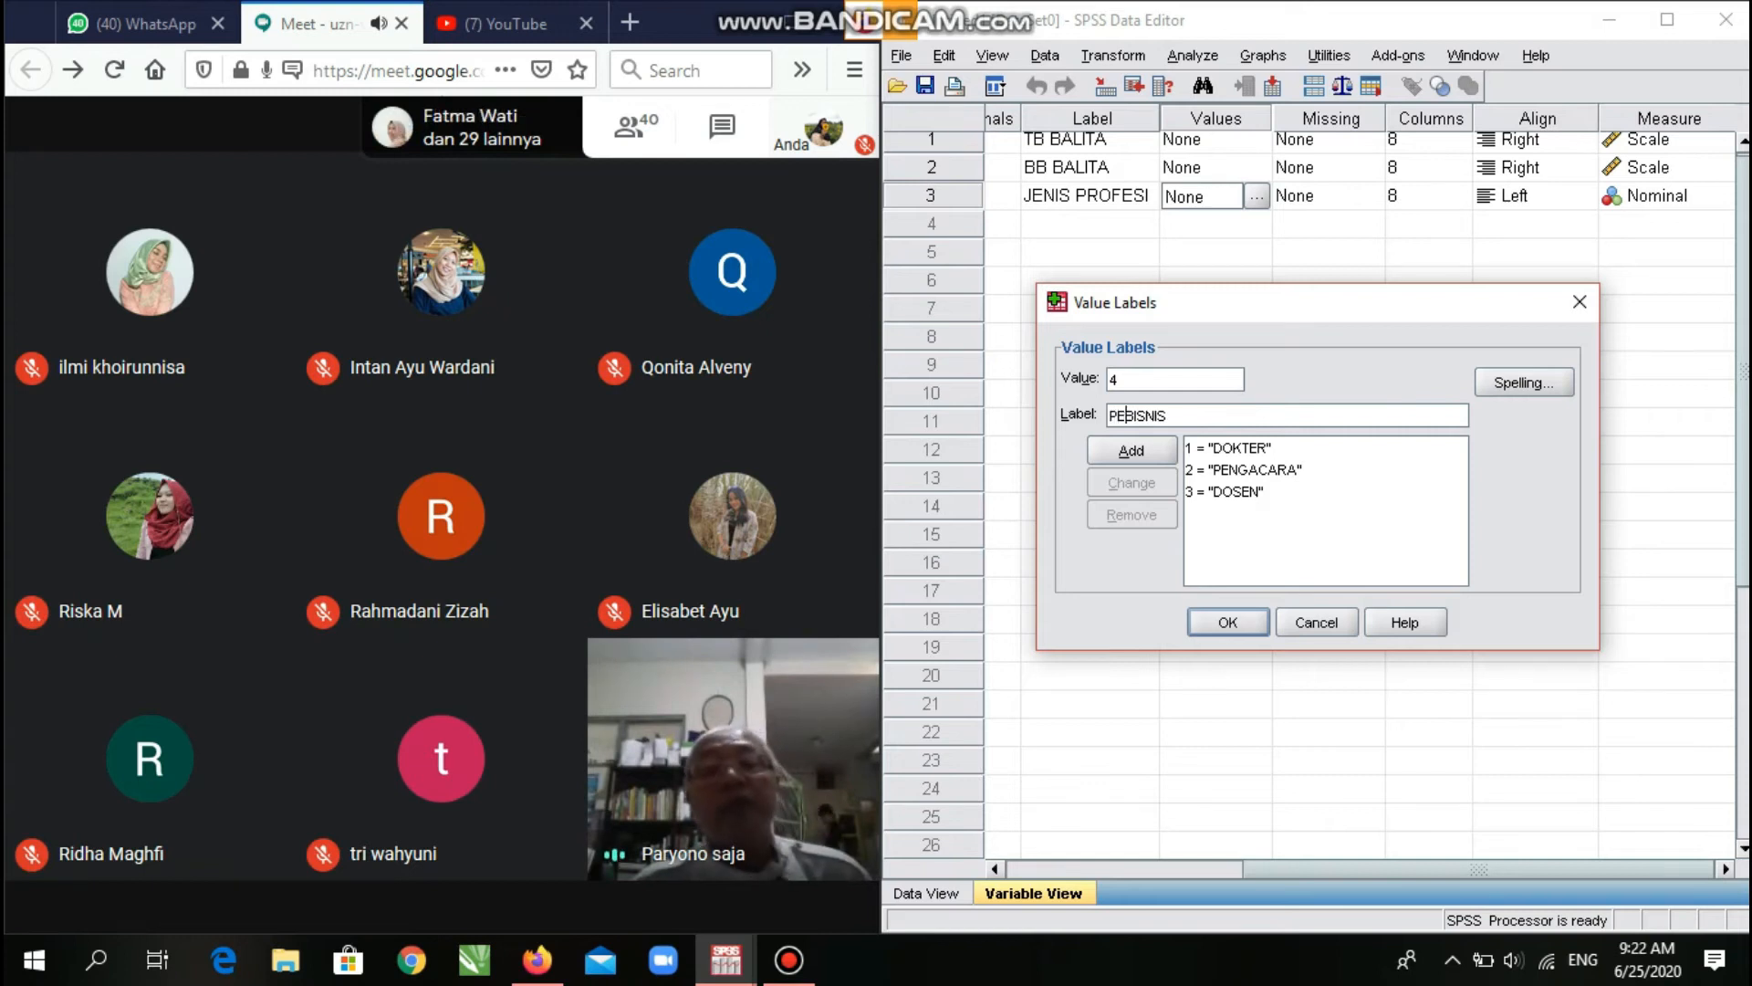
{"action": "key", "text": "alt+a"}
{"action": "key", "text": "Return"}
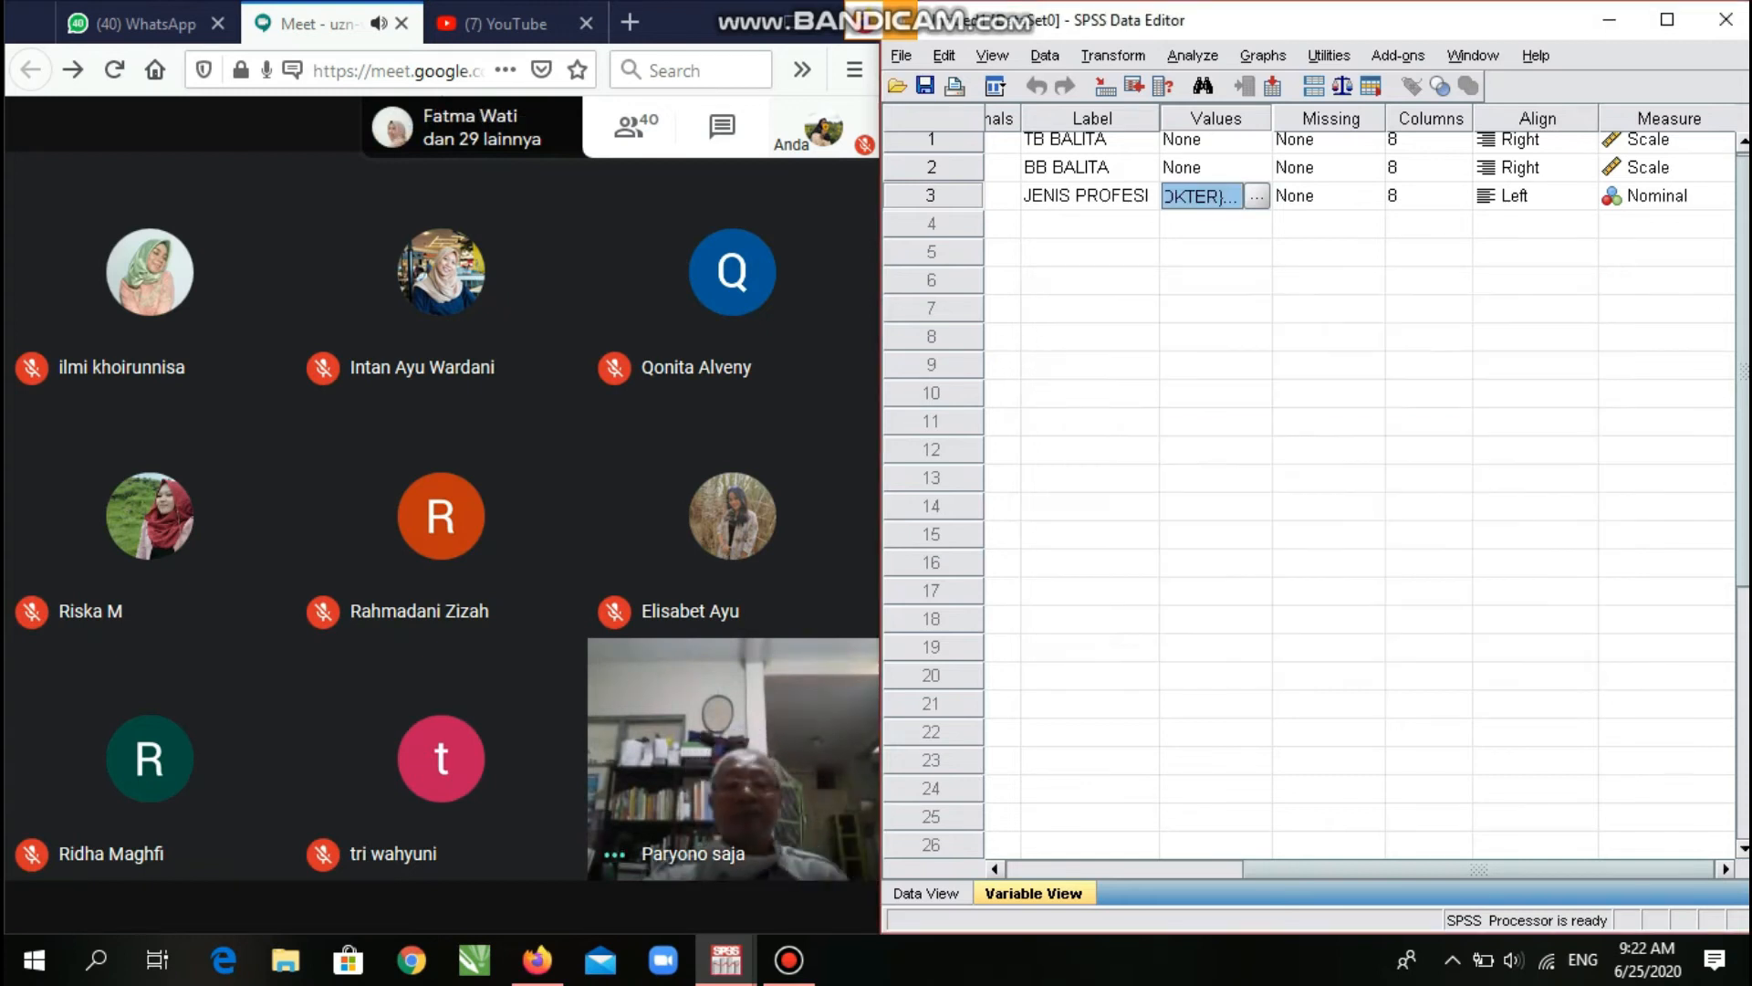
Create a fourth variable below PROFESI with the label OLAHRAGA, leaving its value labels empty.
{"action": "left_click", "coordinate": [1090, 223]}
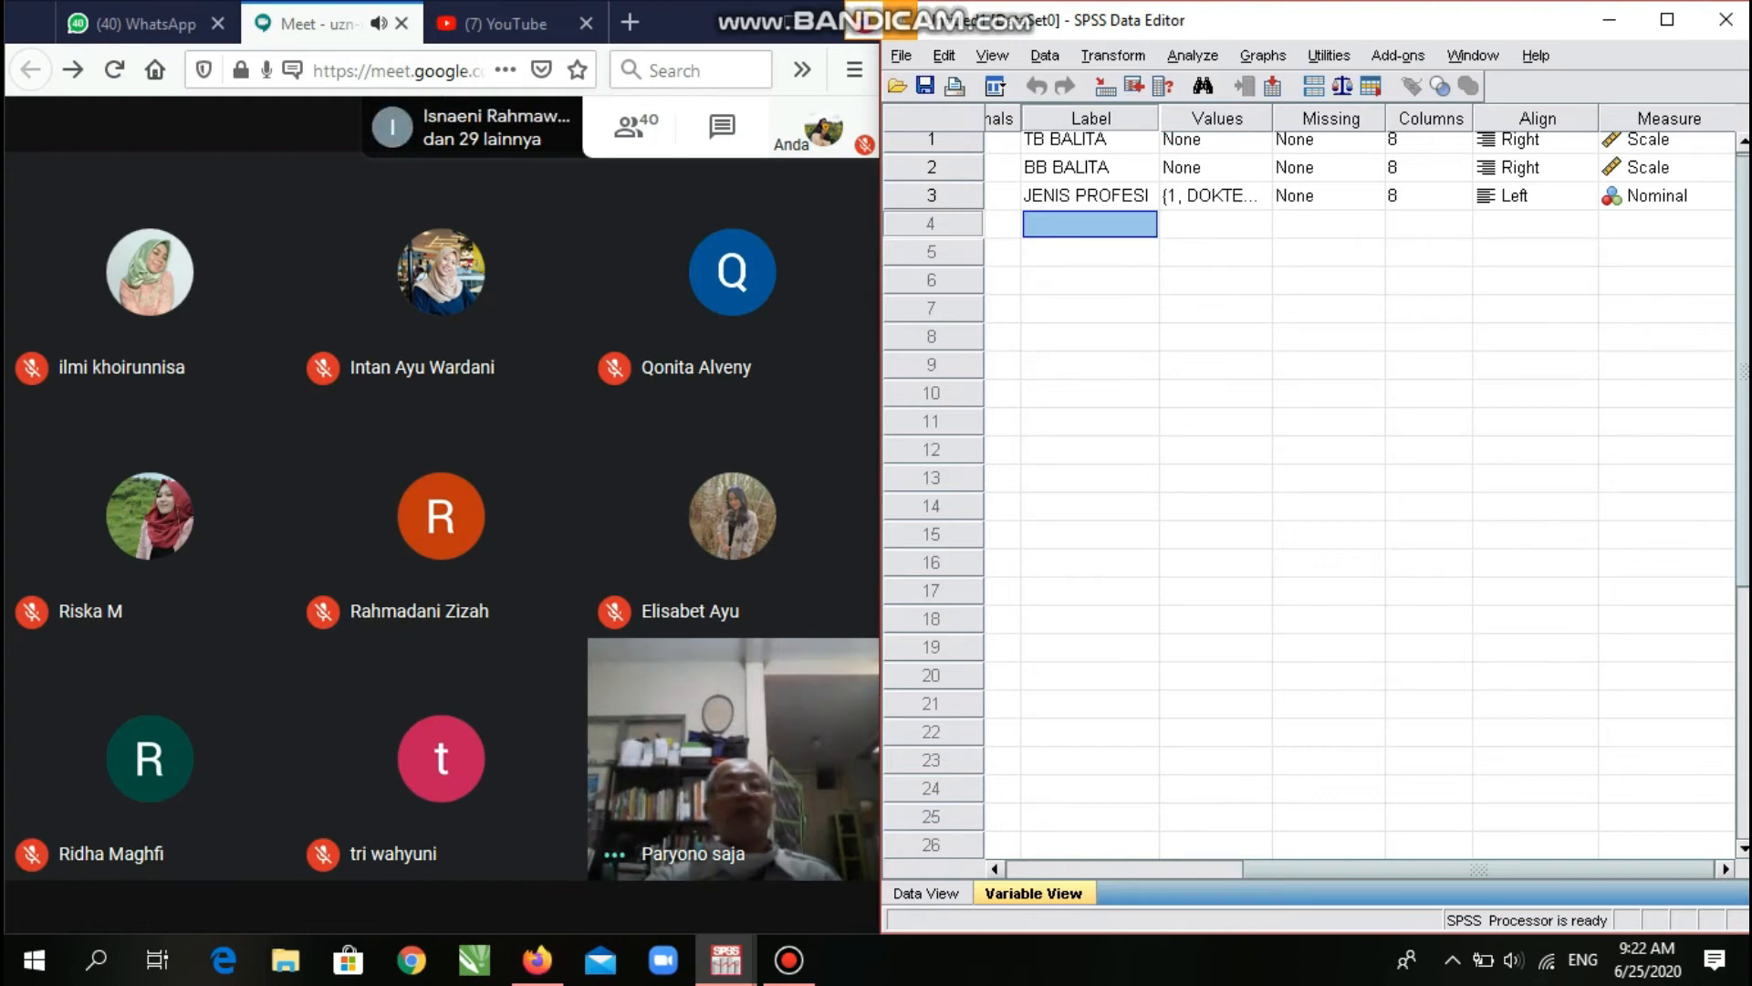
{"action": "type", "text": "OLAHRAGA"}
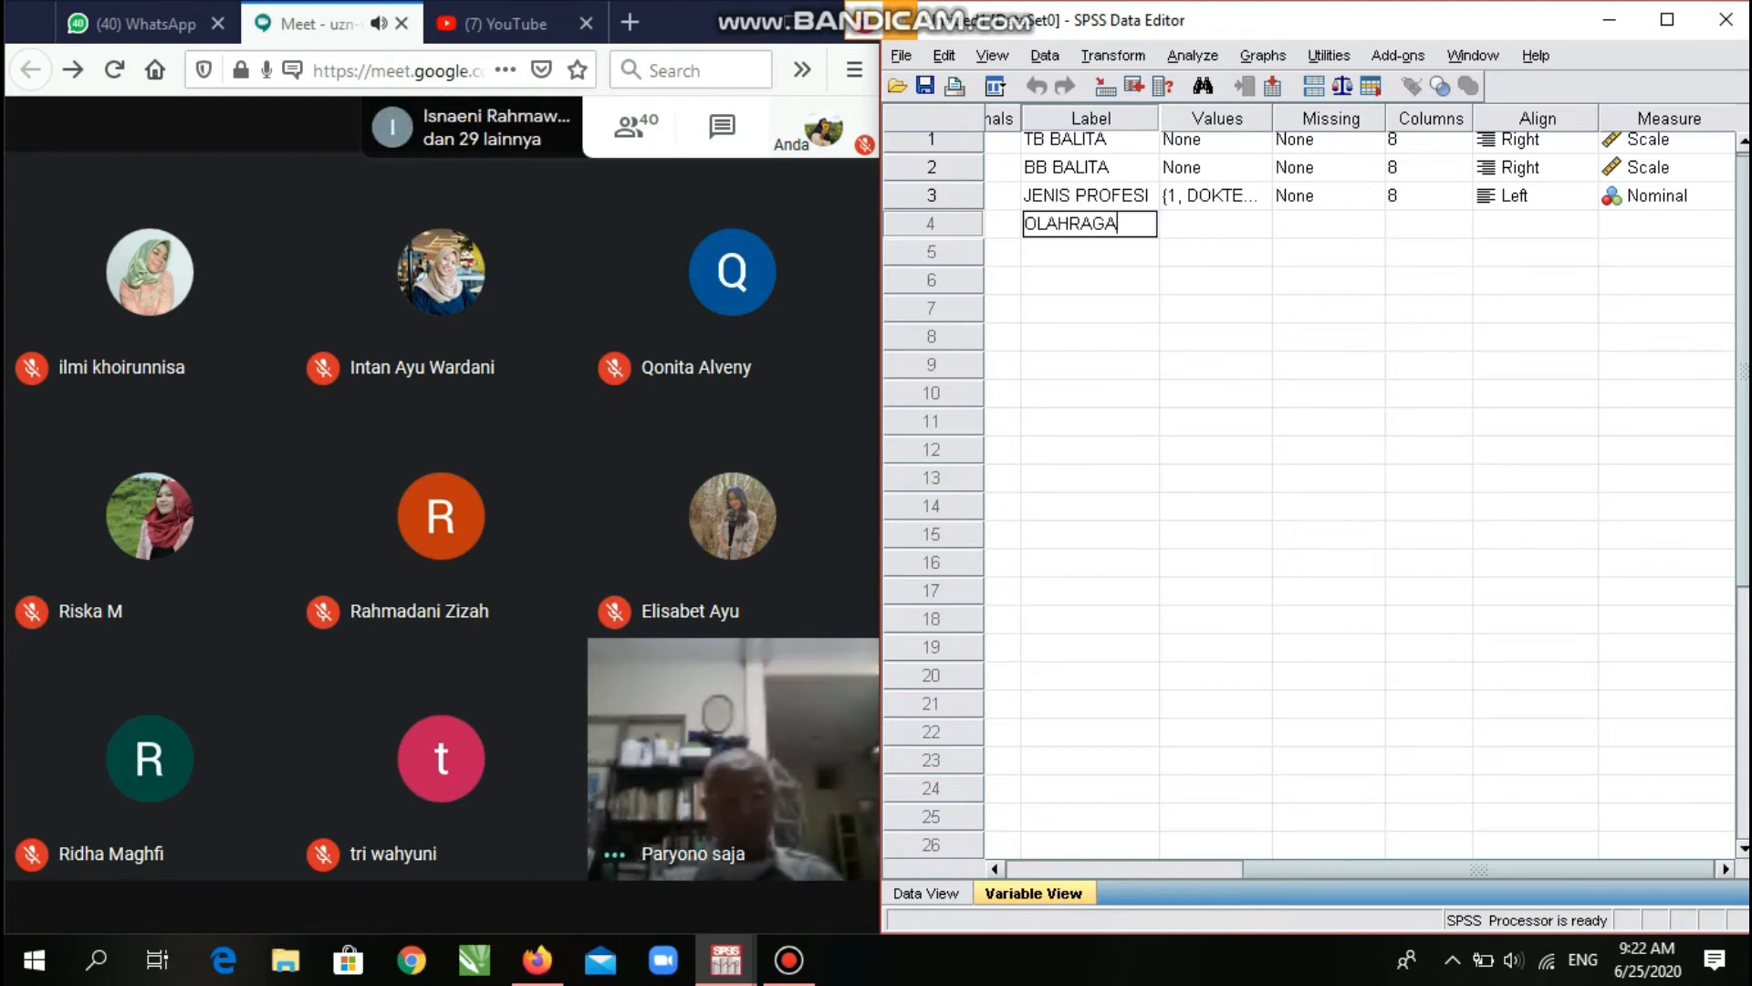
{"action": "key", "text": "Tab"}
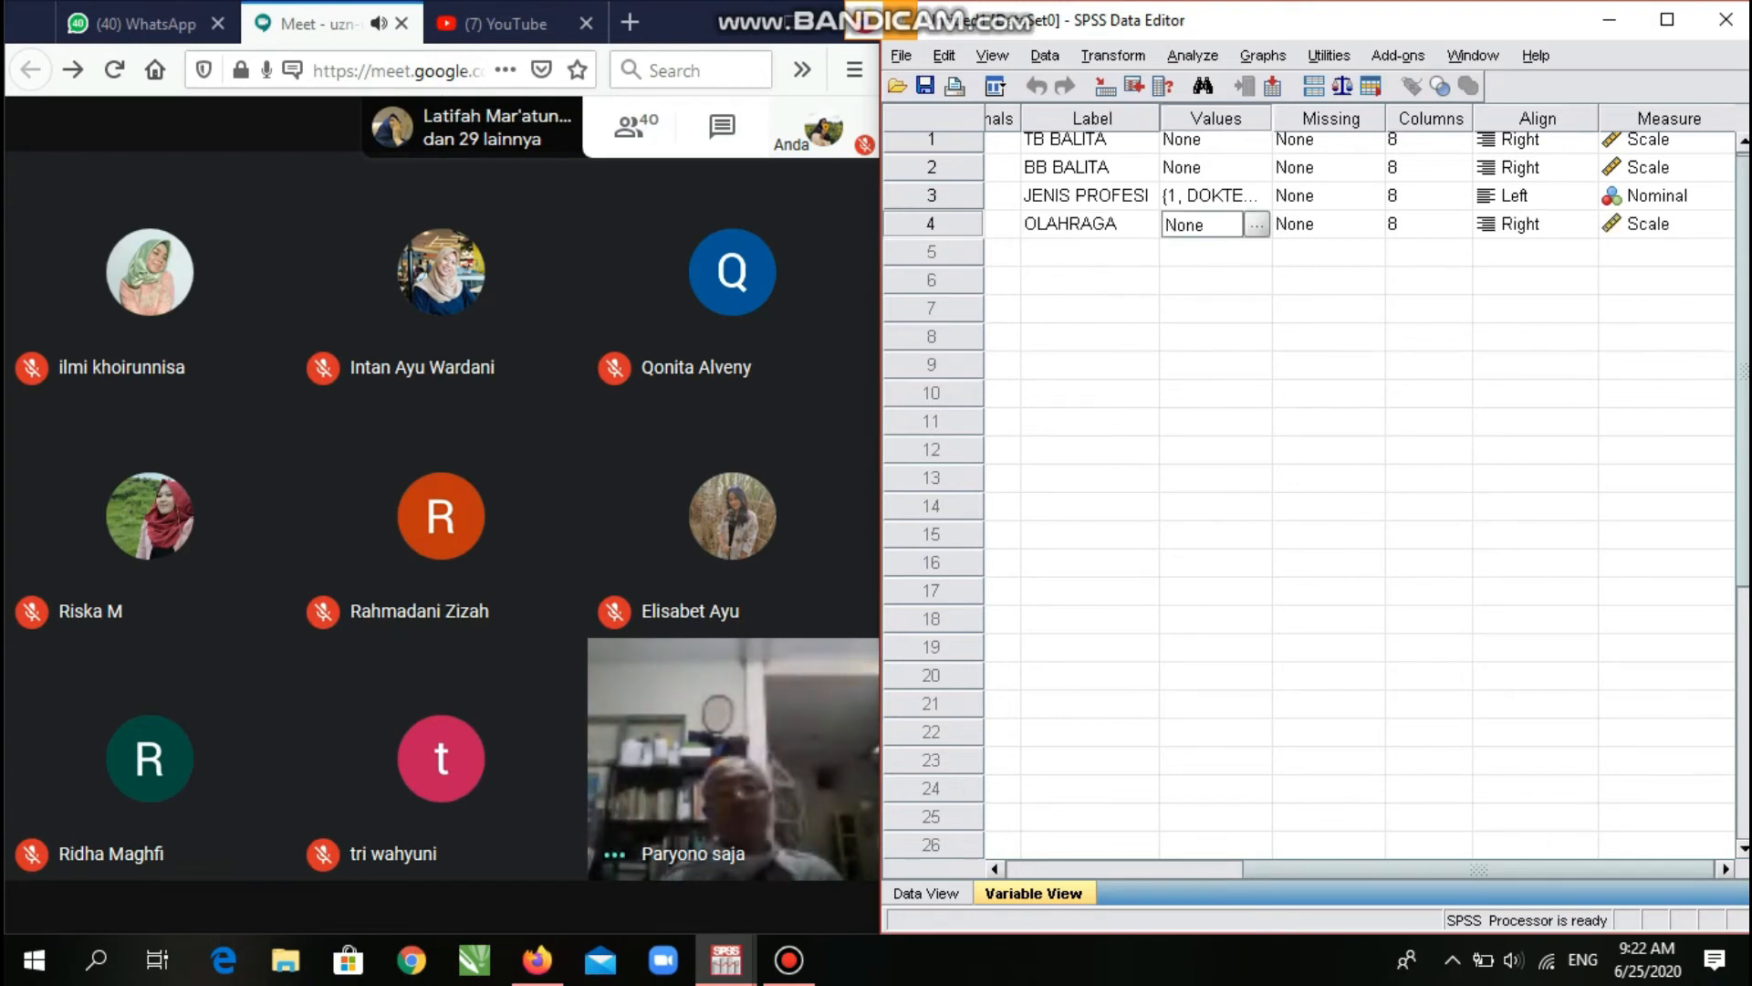
{"action": "left_click", "coordinate": [1256, 224]}
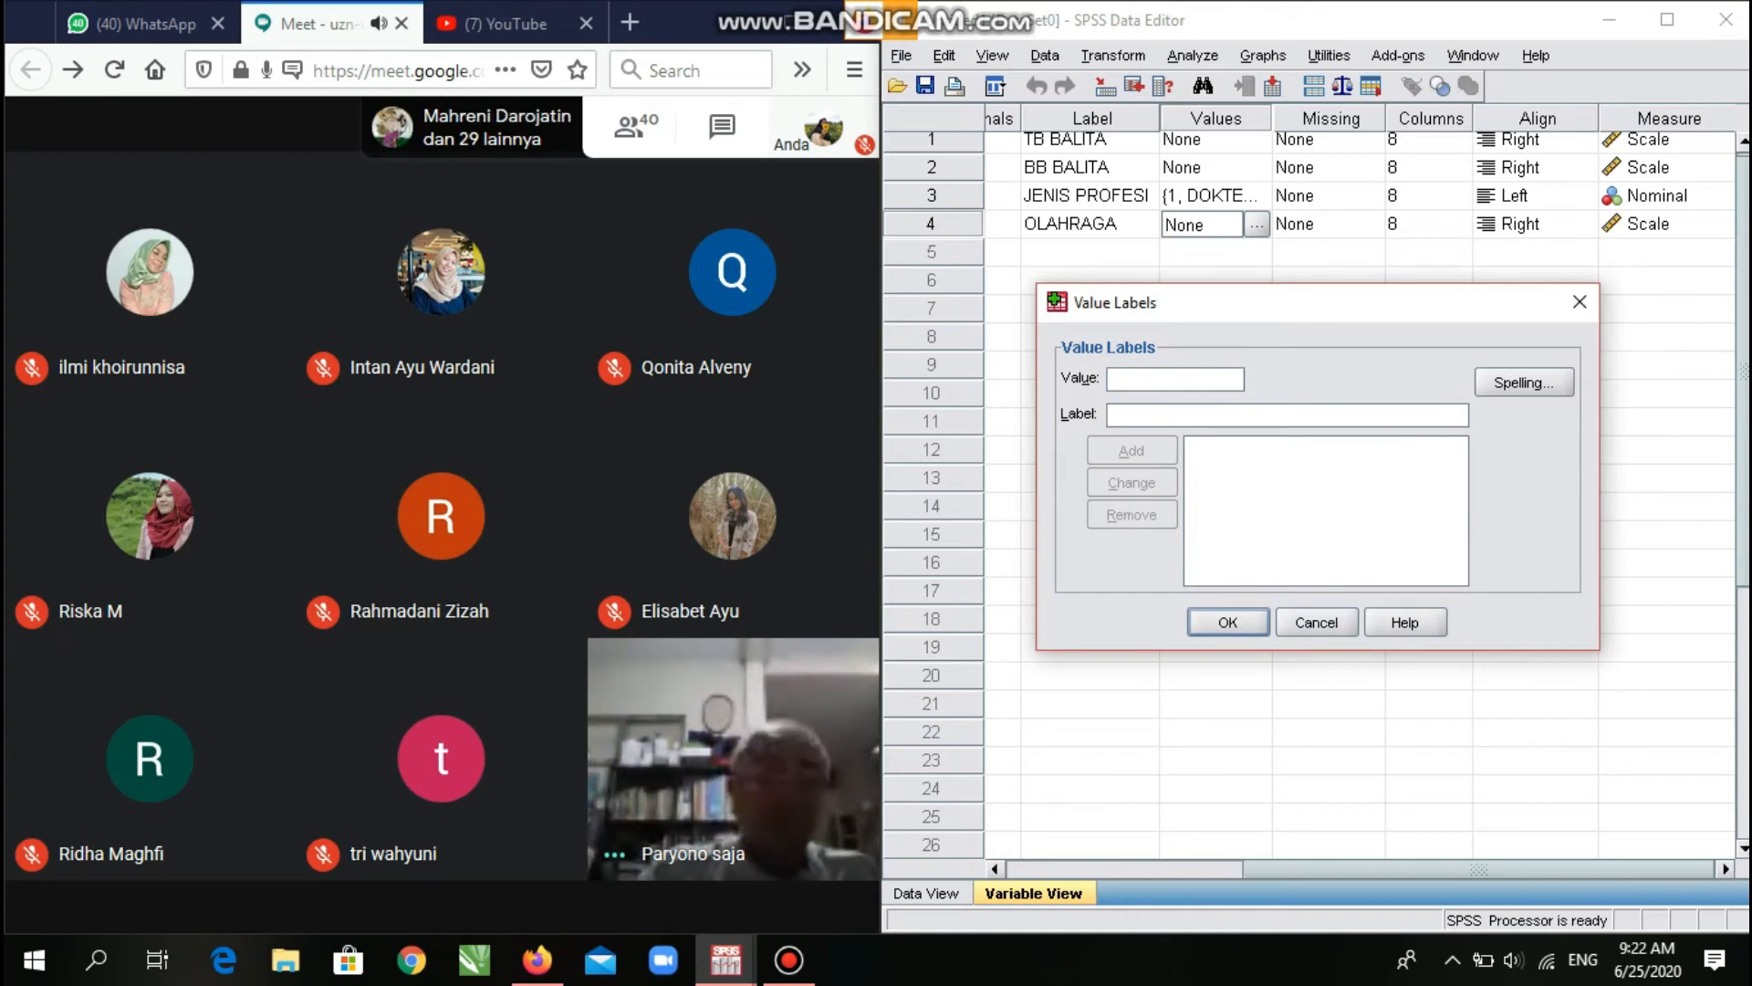
{"action": "left_click", "coordinate": [1579, 301]}
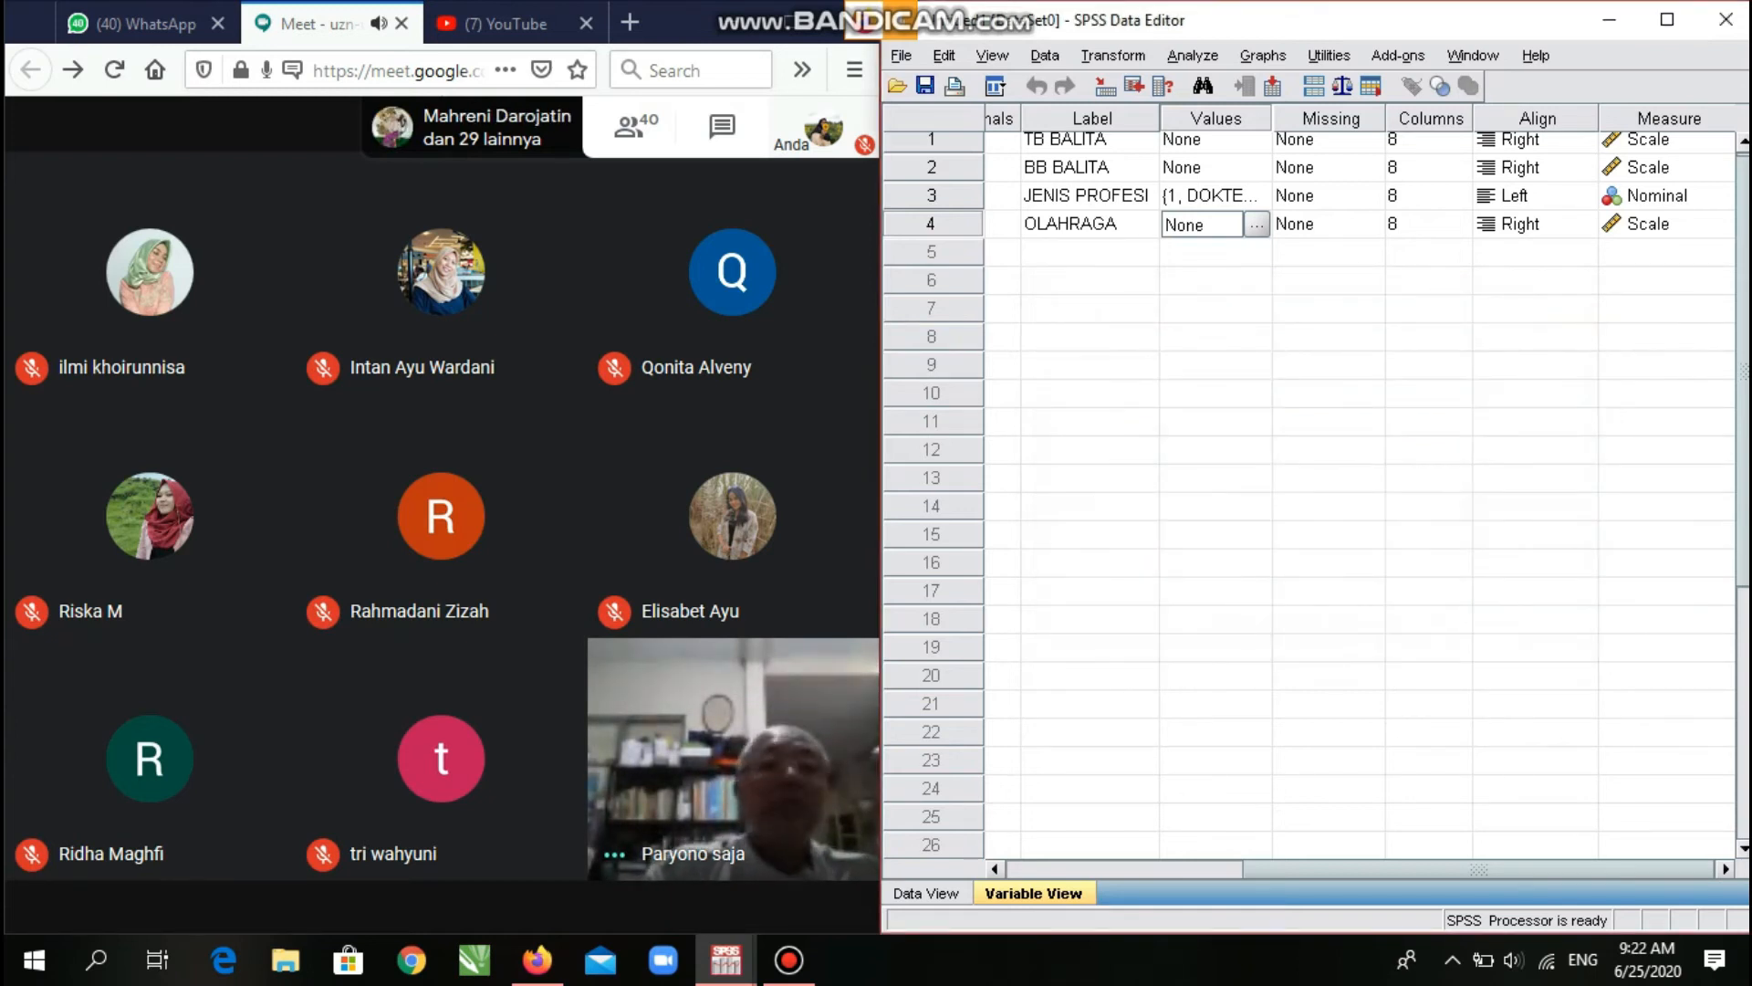
Name the fourth variable OLAHRAGA.
{"action": "left_click_drag", "start_coordinate": [1479, 869], "coordinate": [1241, 868]}
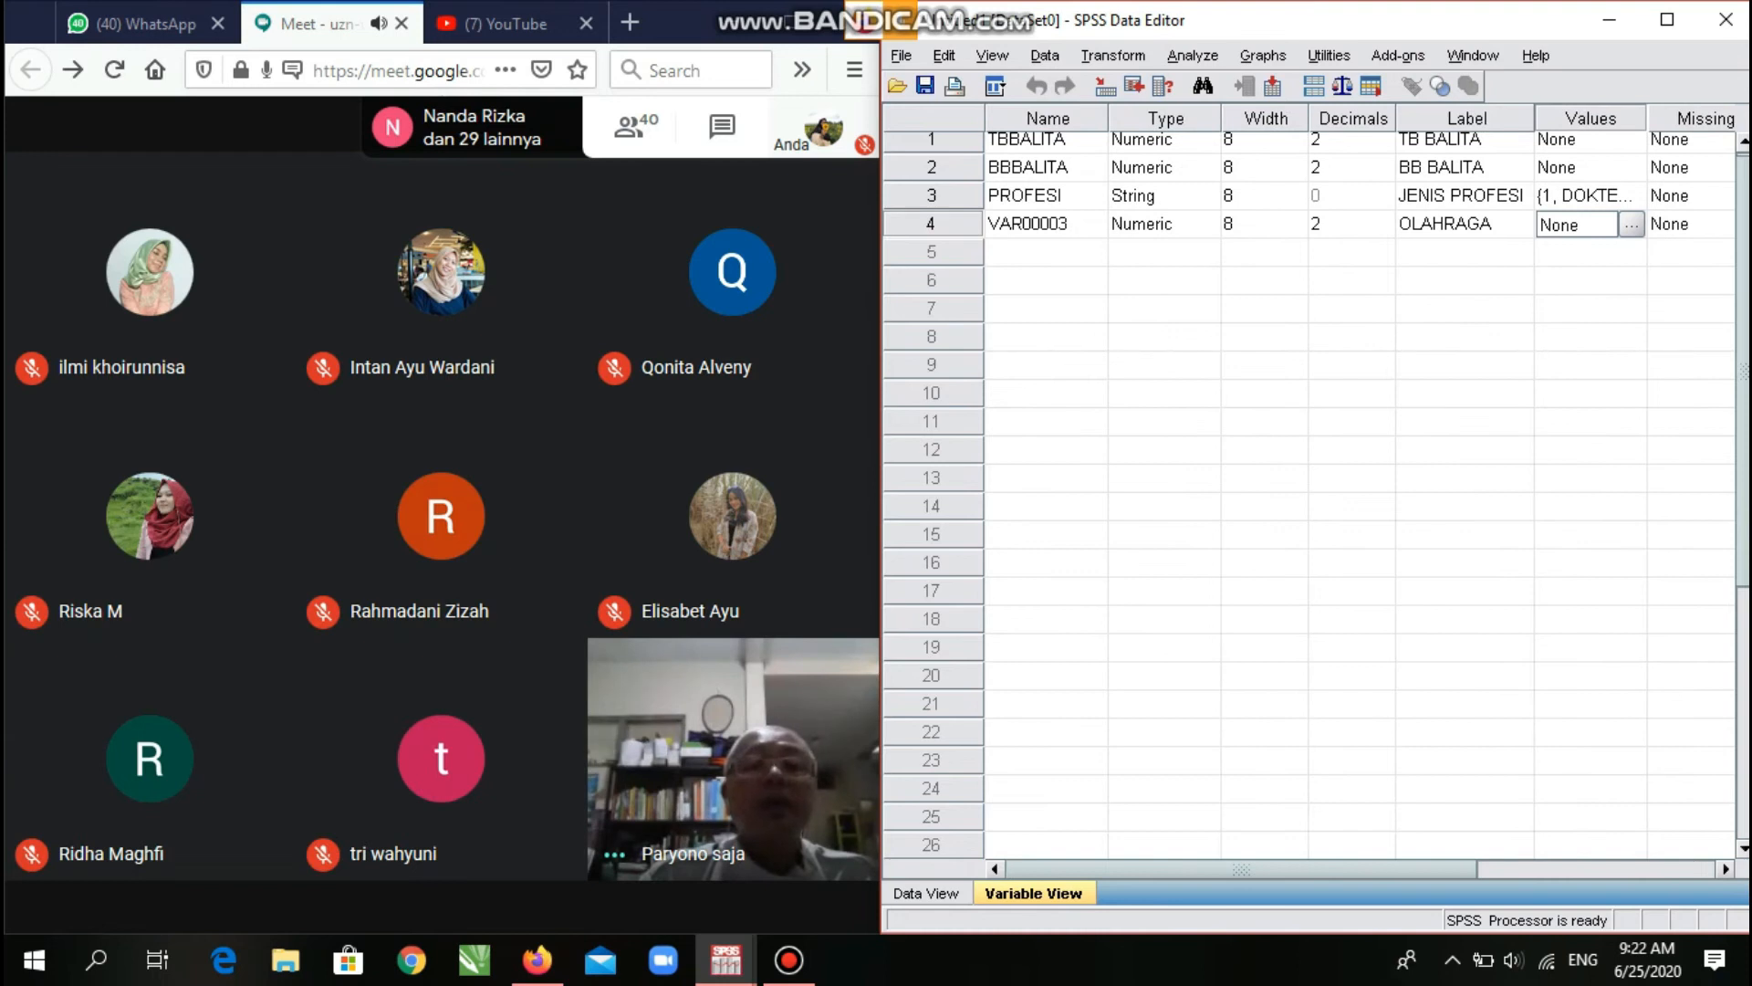
{"action": "left_click", "coordinate": [1028, 223]}
{"action": "type", "text": "OLAHR"}
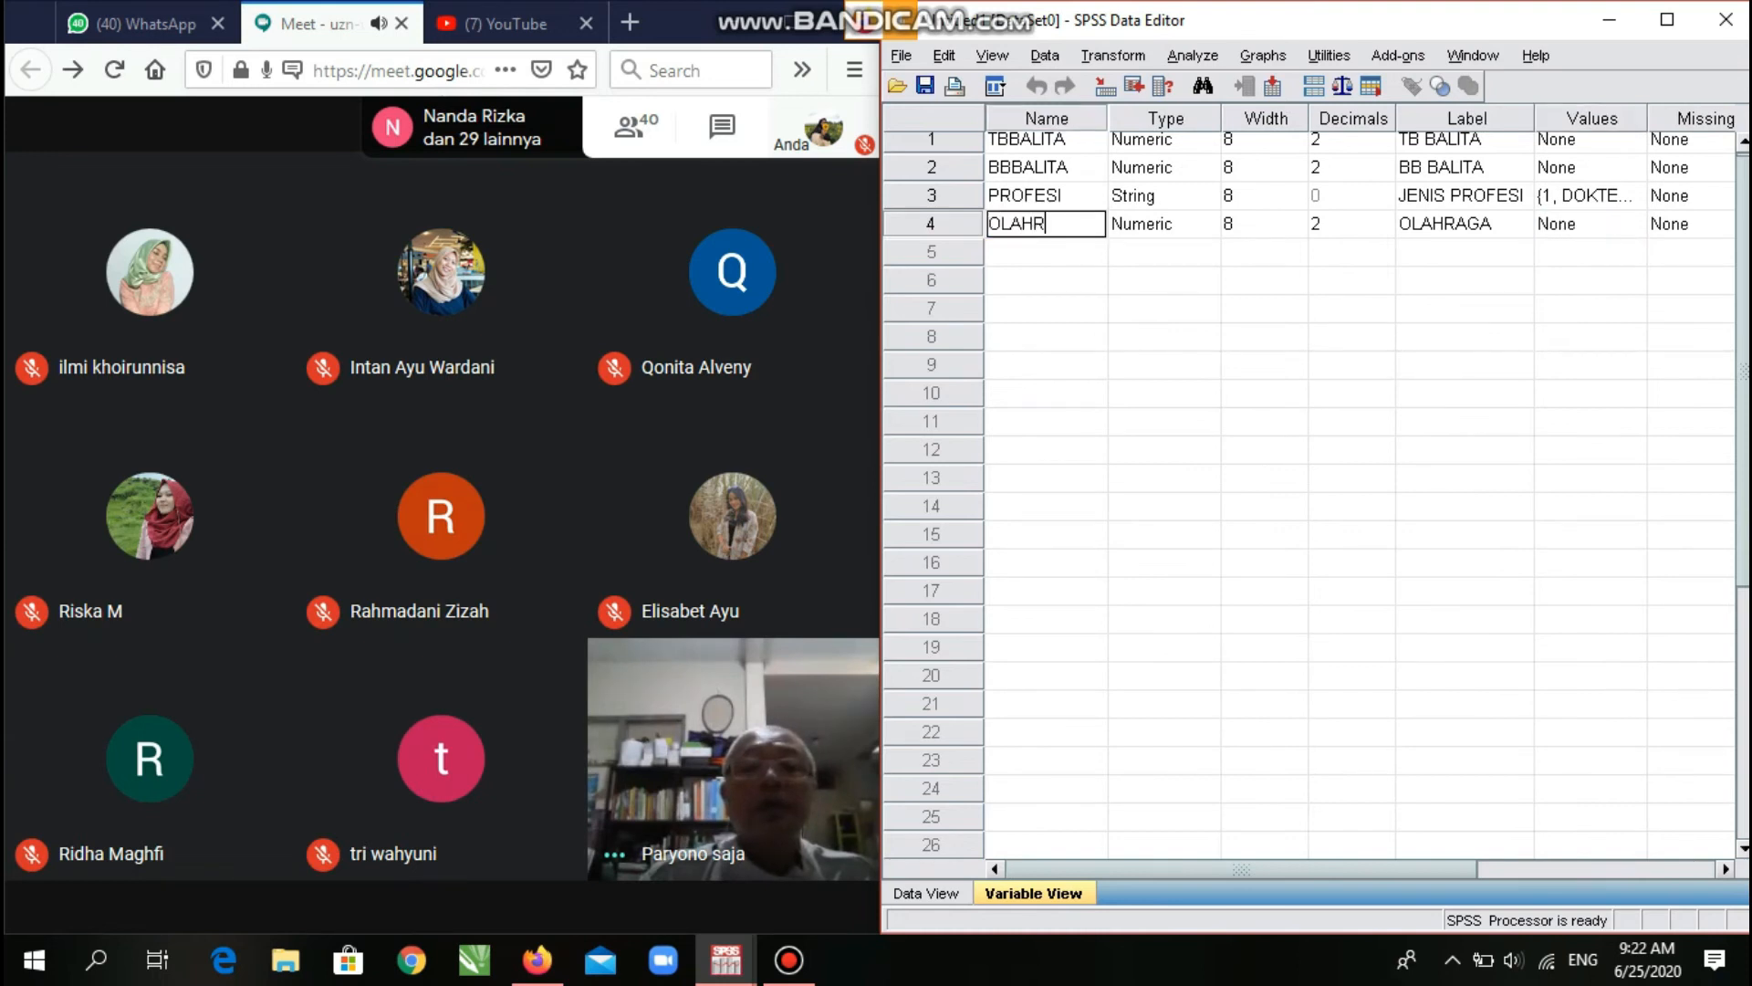
{"action": "type", "text": "AGA"}
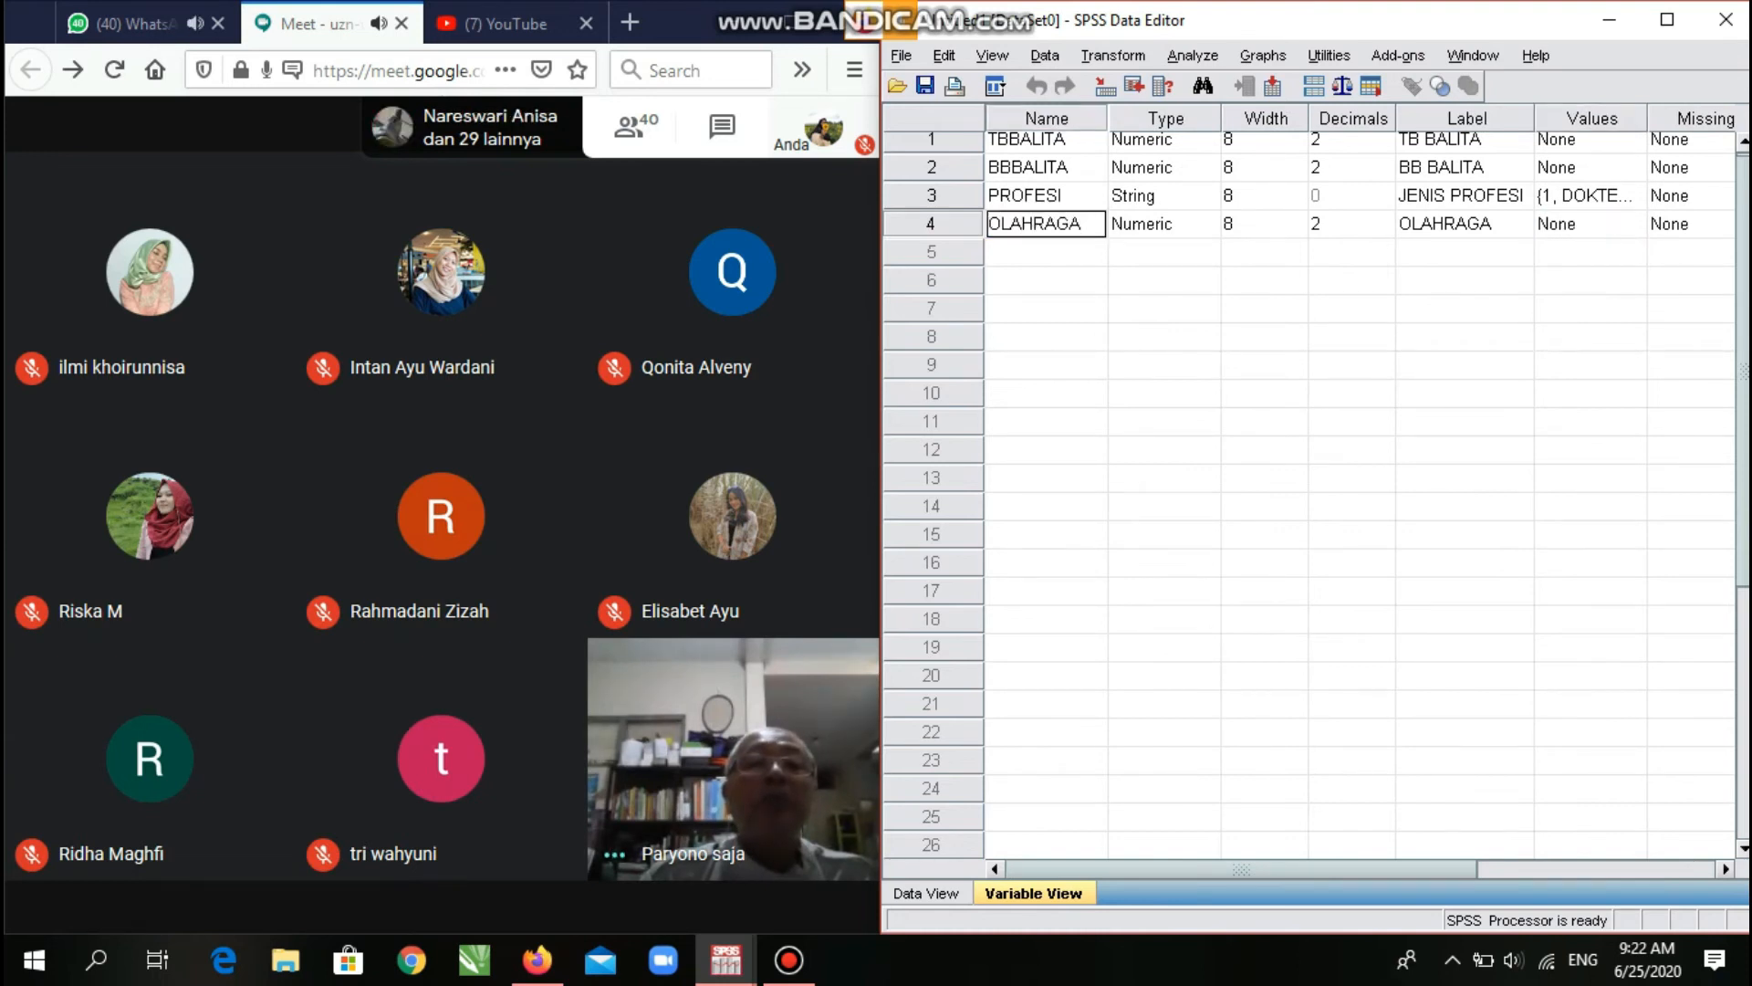
Change the variable type of OLAHRAGA to String.
{"action": "left_click", "coordinate": [1463, 223]}
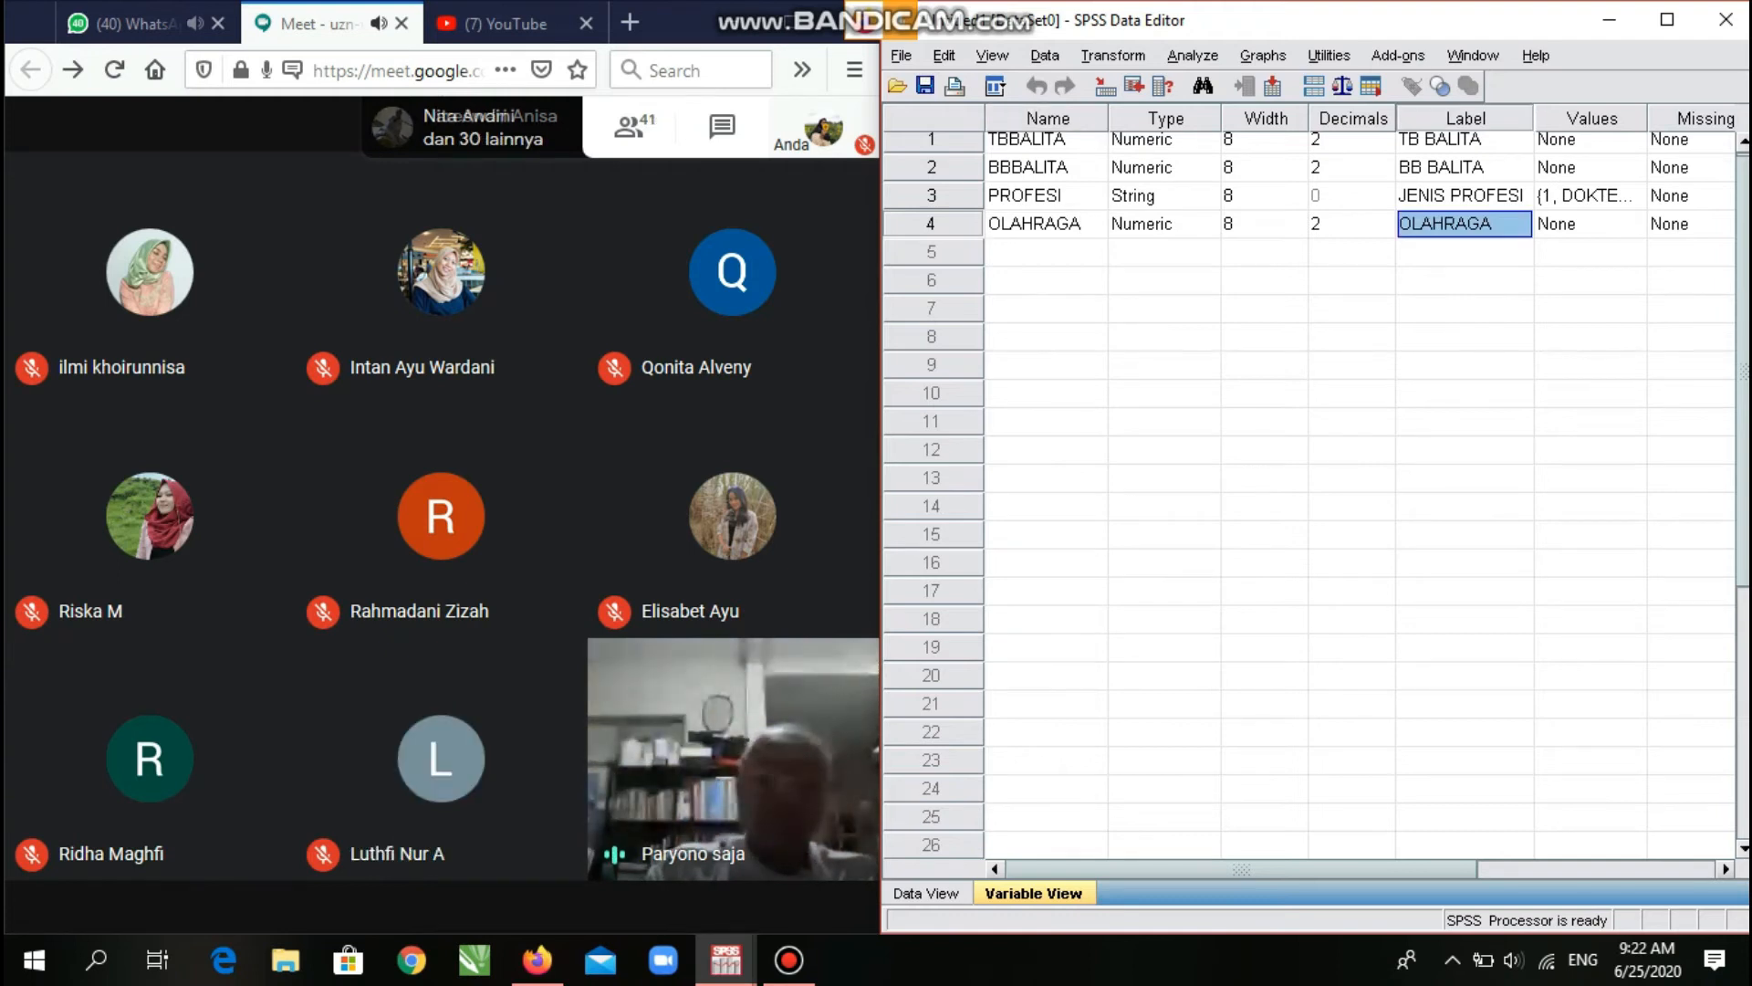
{"action": "left_click", "coordinate": [1150, 223]}
{"action": "left_click", "coordinate": [1206, 223]}
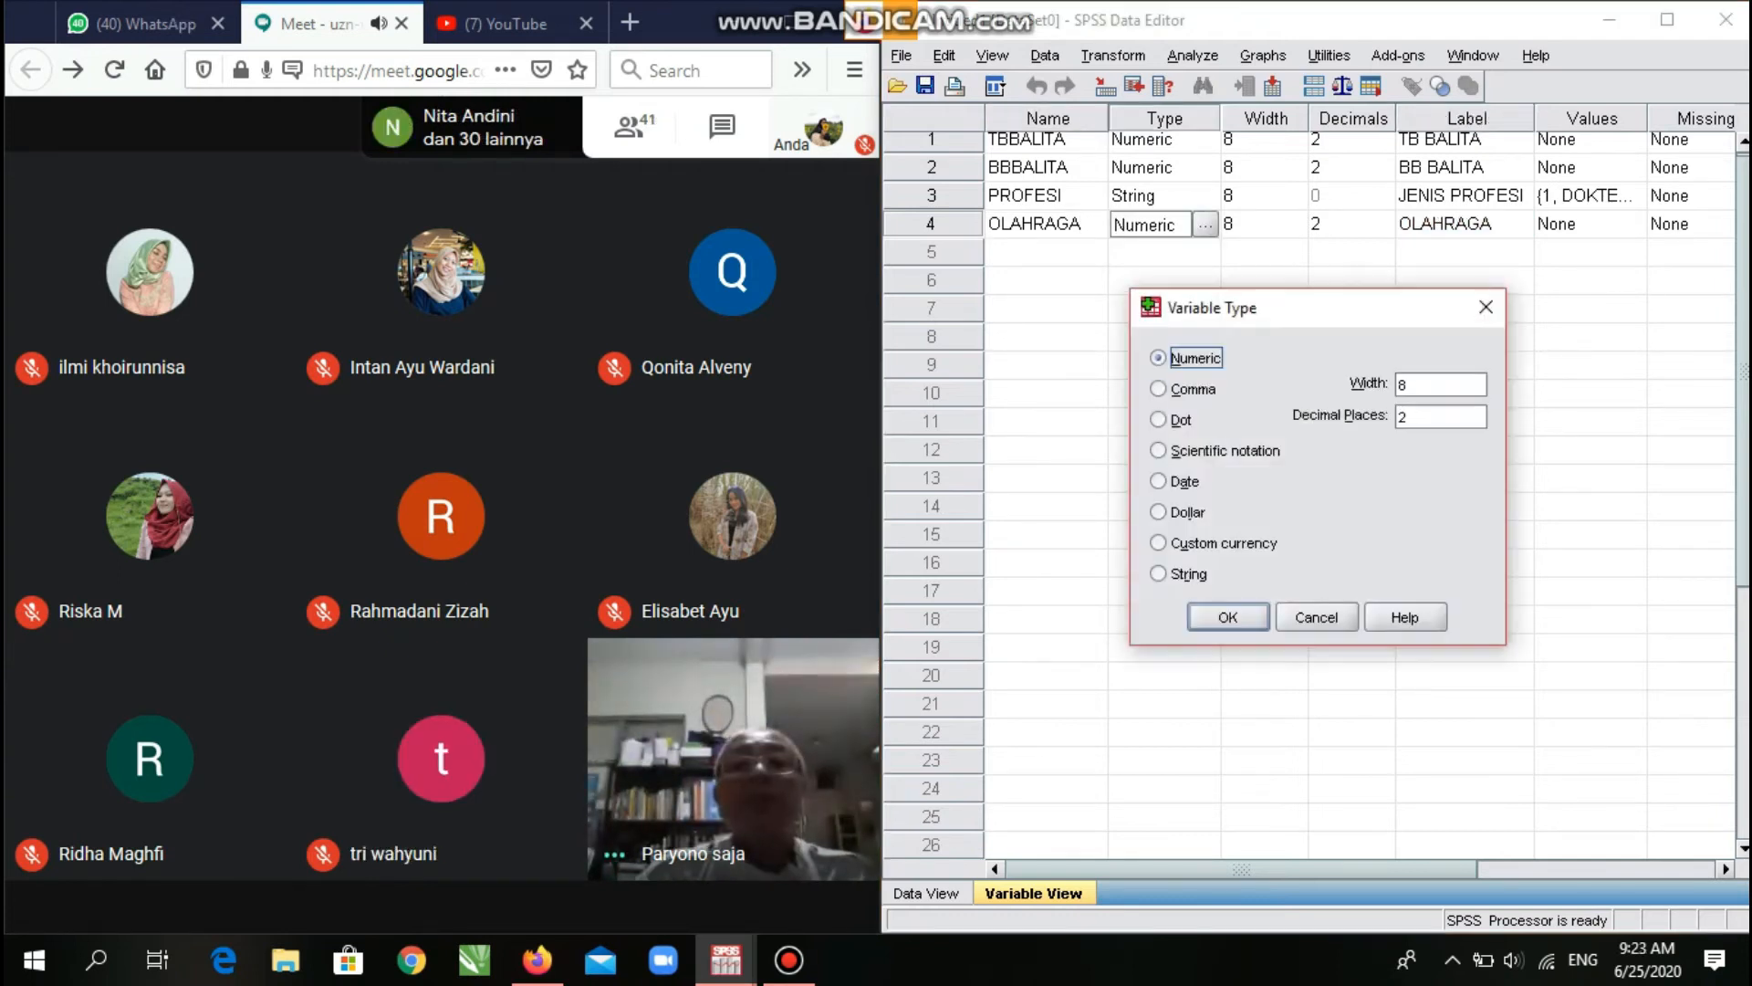
{"action": "left_click", "coordinate": [1159, 573]}
{"action": "key", "text": "Return"}
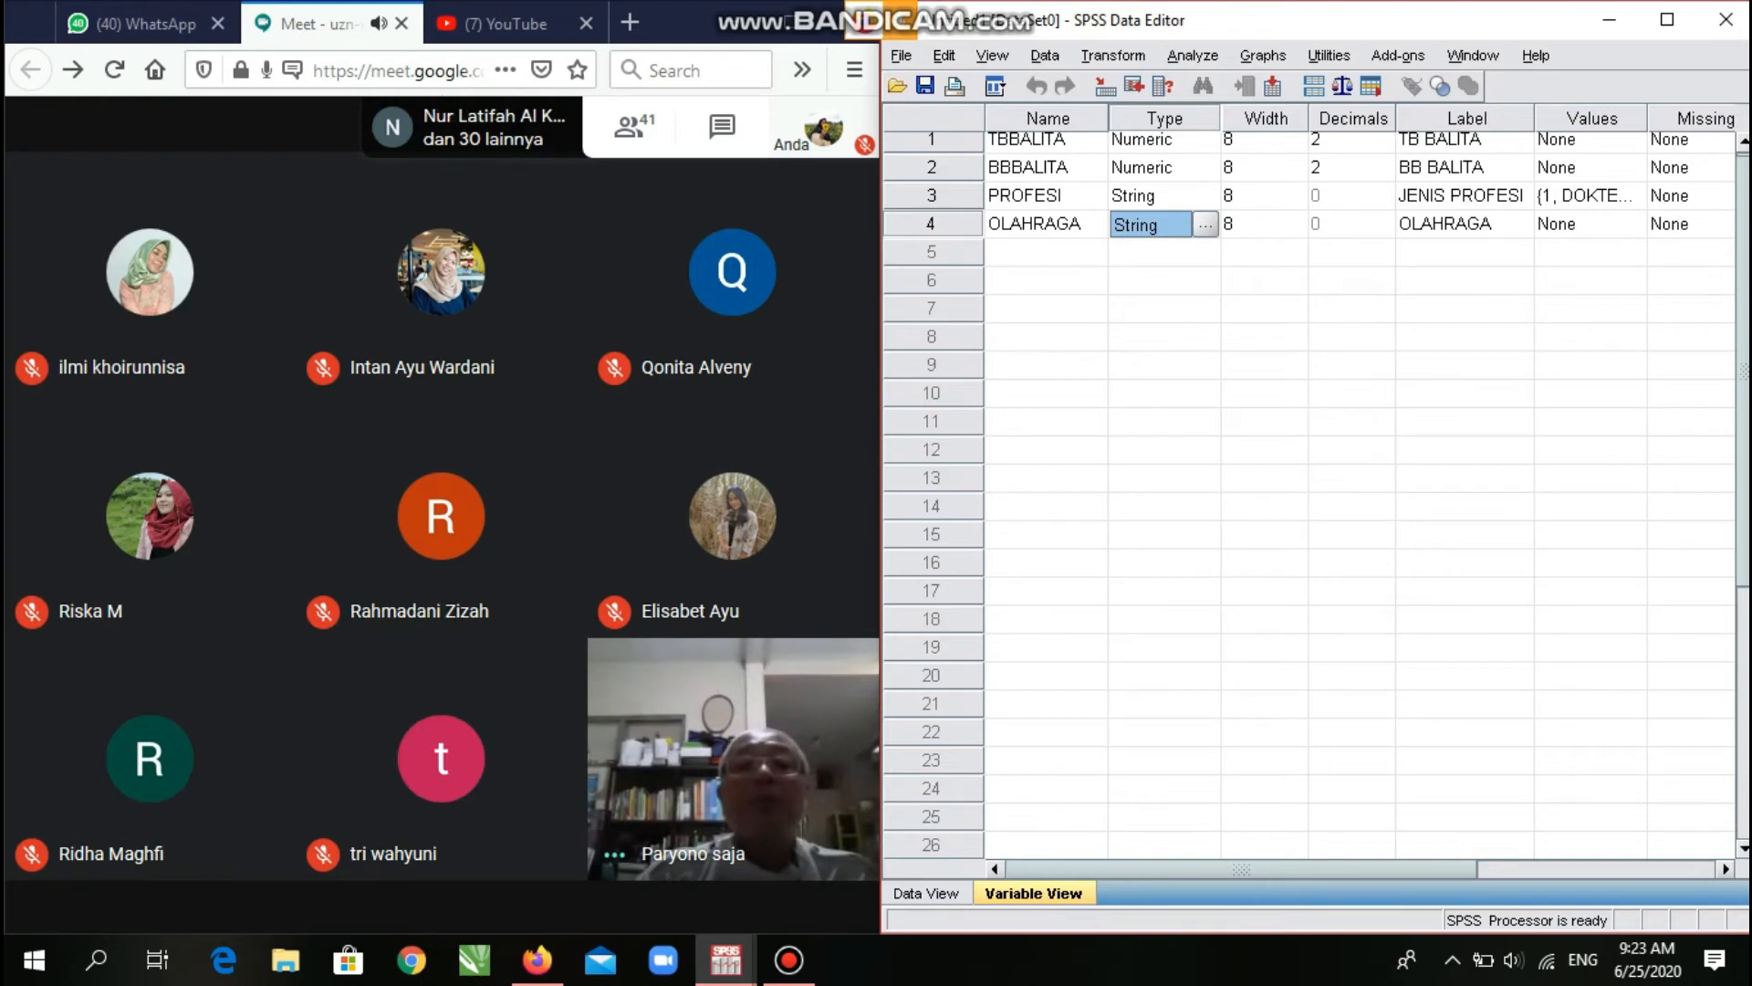
Open the value labels of the OLAHRAGA variable and enter 1 as the first value.
{"action": "left_click", "coordinate": [1579, 224]}
{"action": "left_click", "coordinate": [1631, 224]}
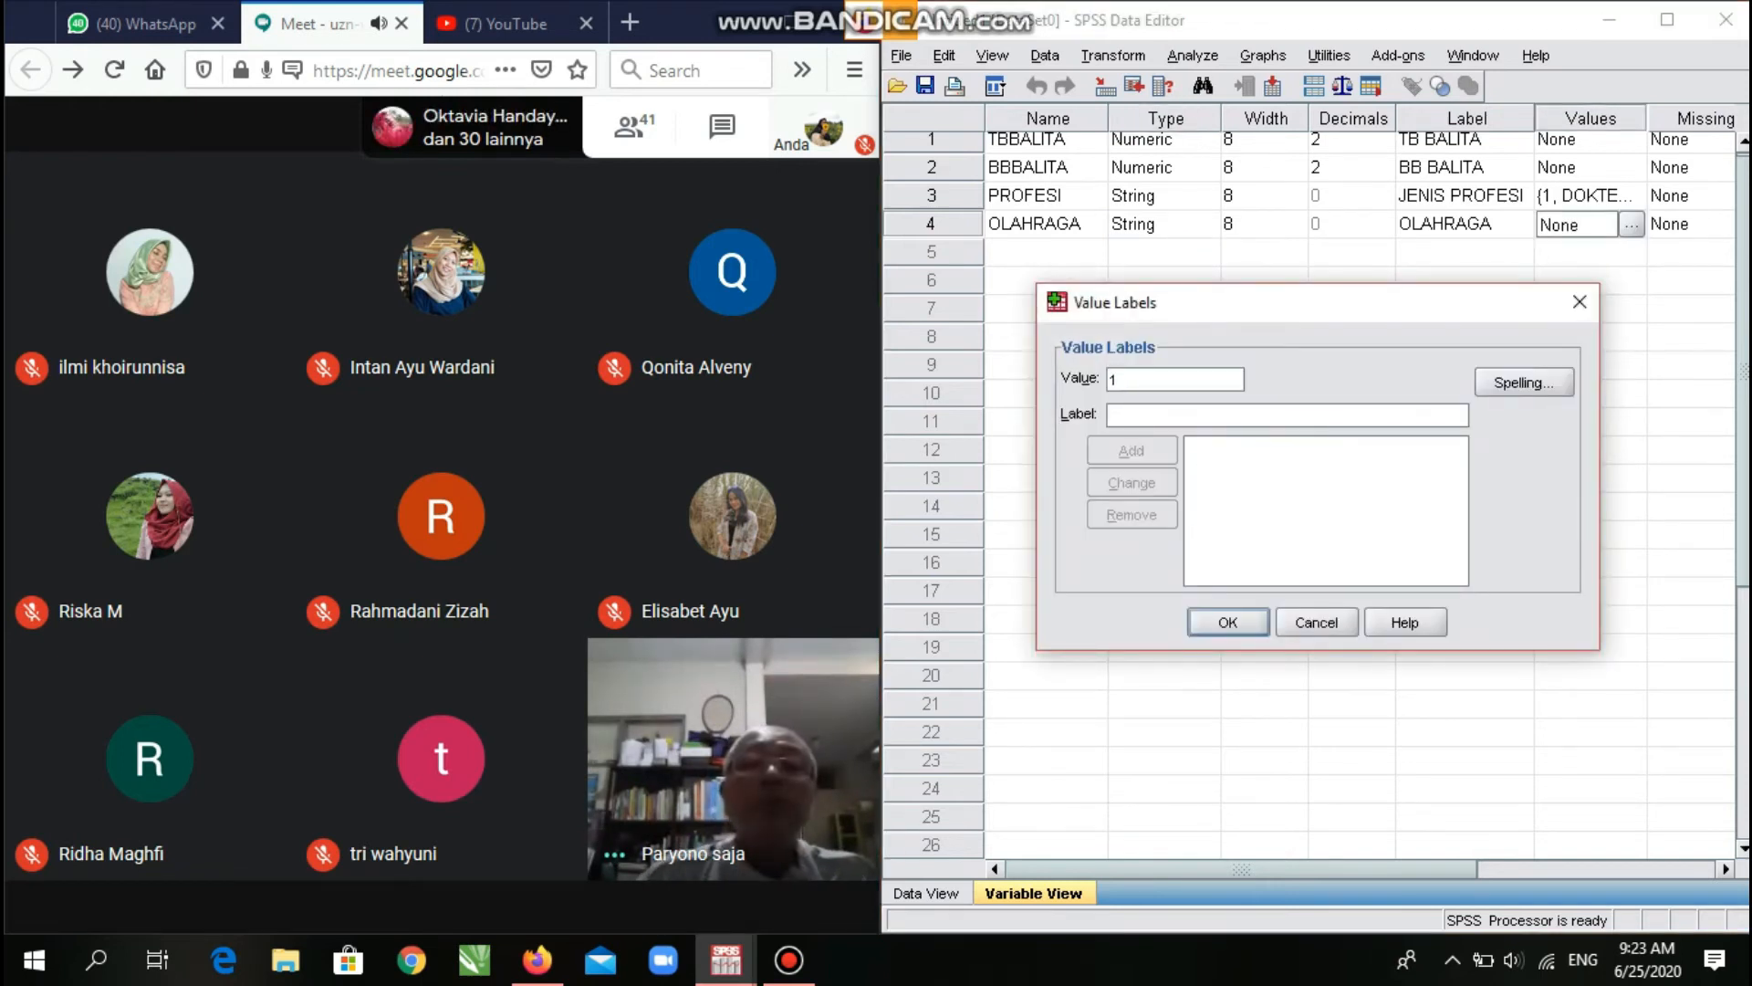
Switch to the Google Meet call, unmute the microphone briefly, and return to SPSS with it muted.
{"action": "mouse_move", "coordinate": [350, 867]}
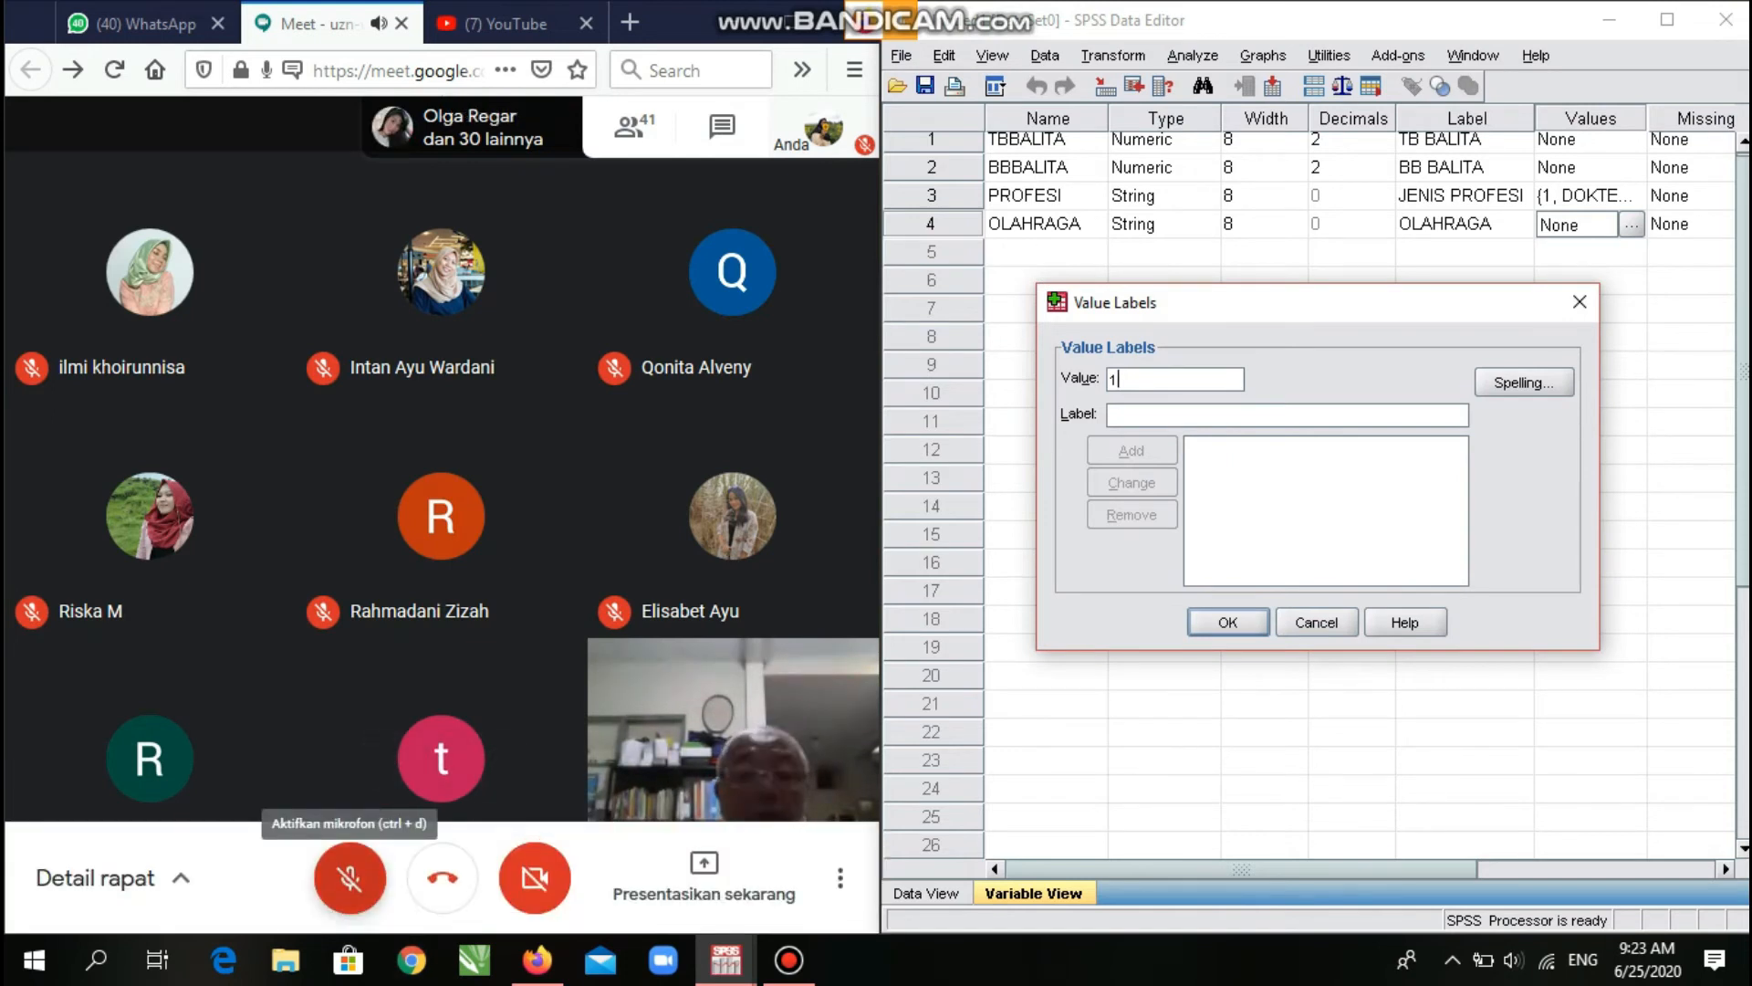
{"action": "left_click", "coordinate": [350, 876]}
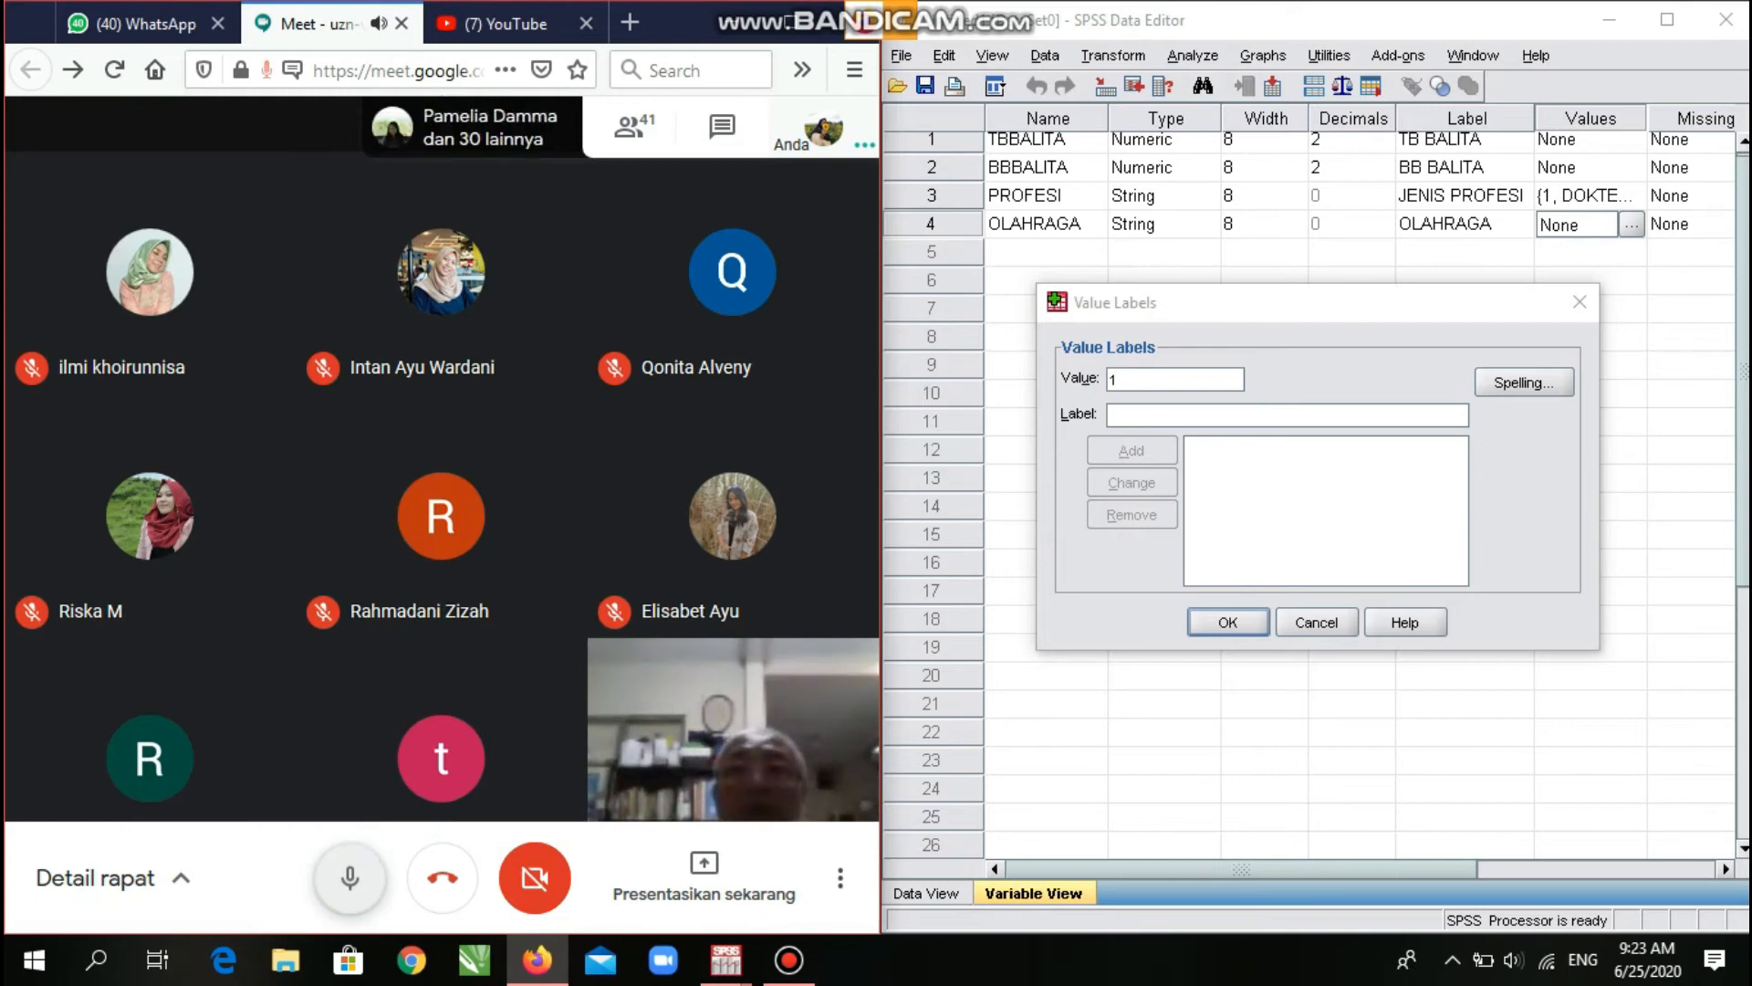
{"action": "left_click", "coordinate": [350, 876]}
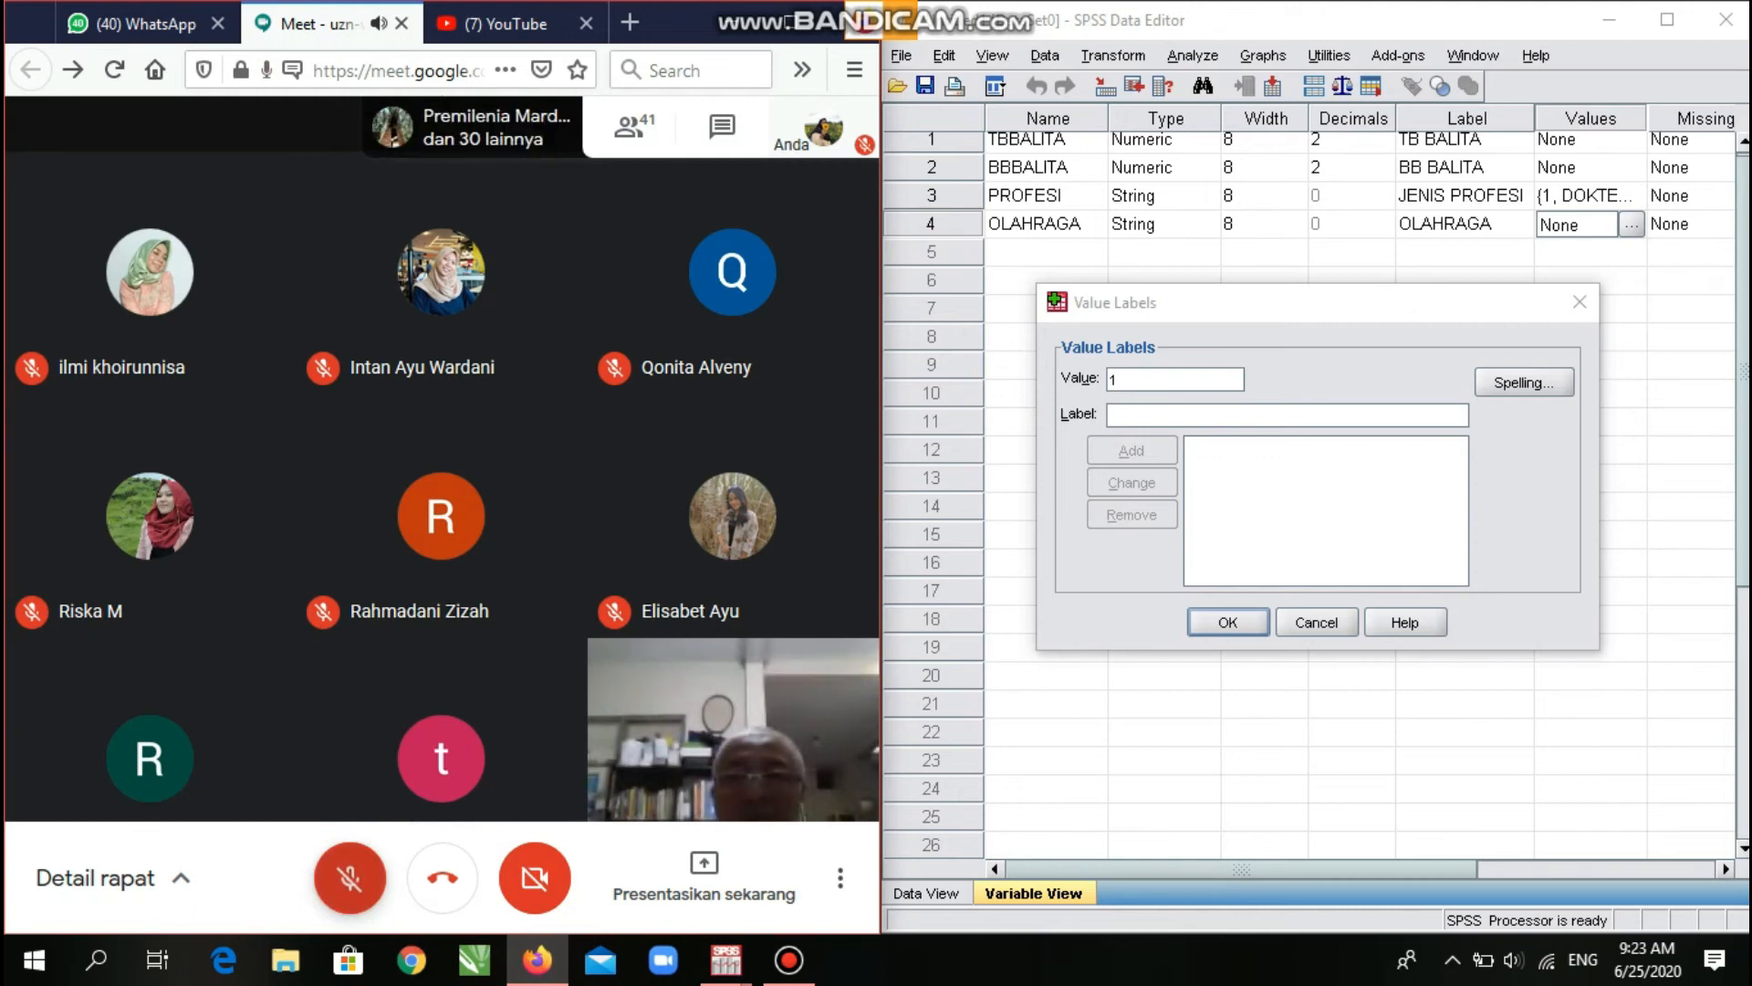
{"action": "left_click", "coordinate": [349, 877]}
{"action": "left_click", "coordinate": [350, 876]}
{"action": "key", "text": "alt+Tab"}
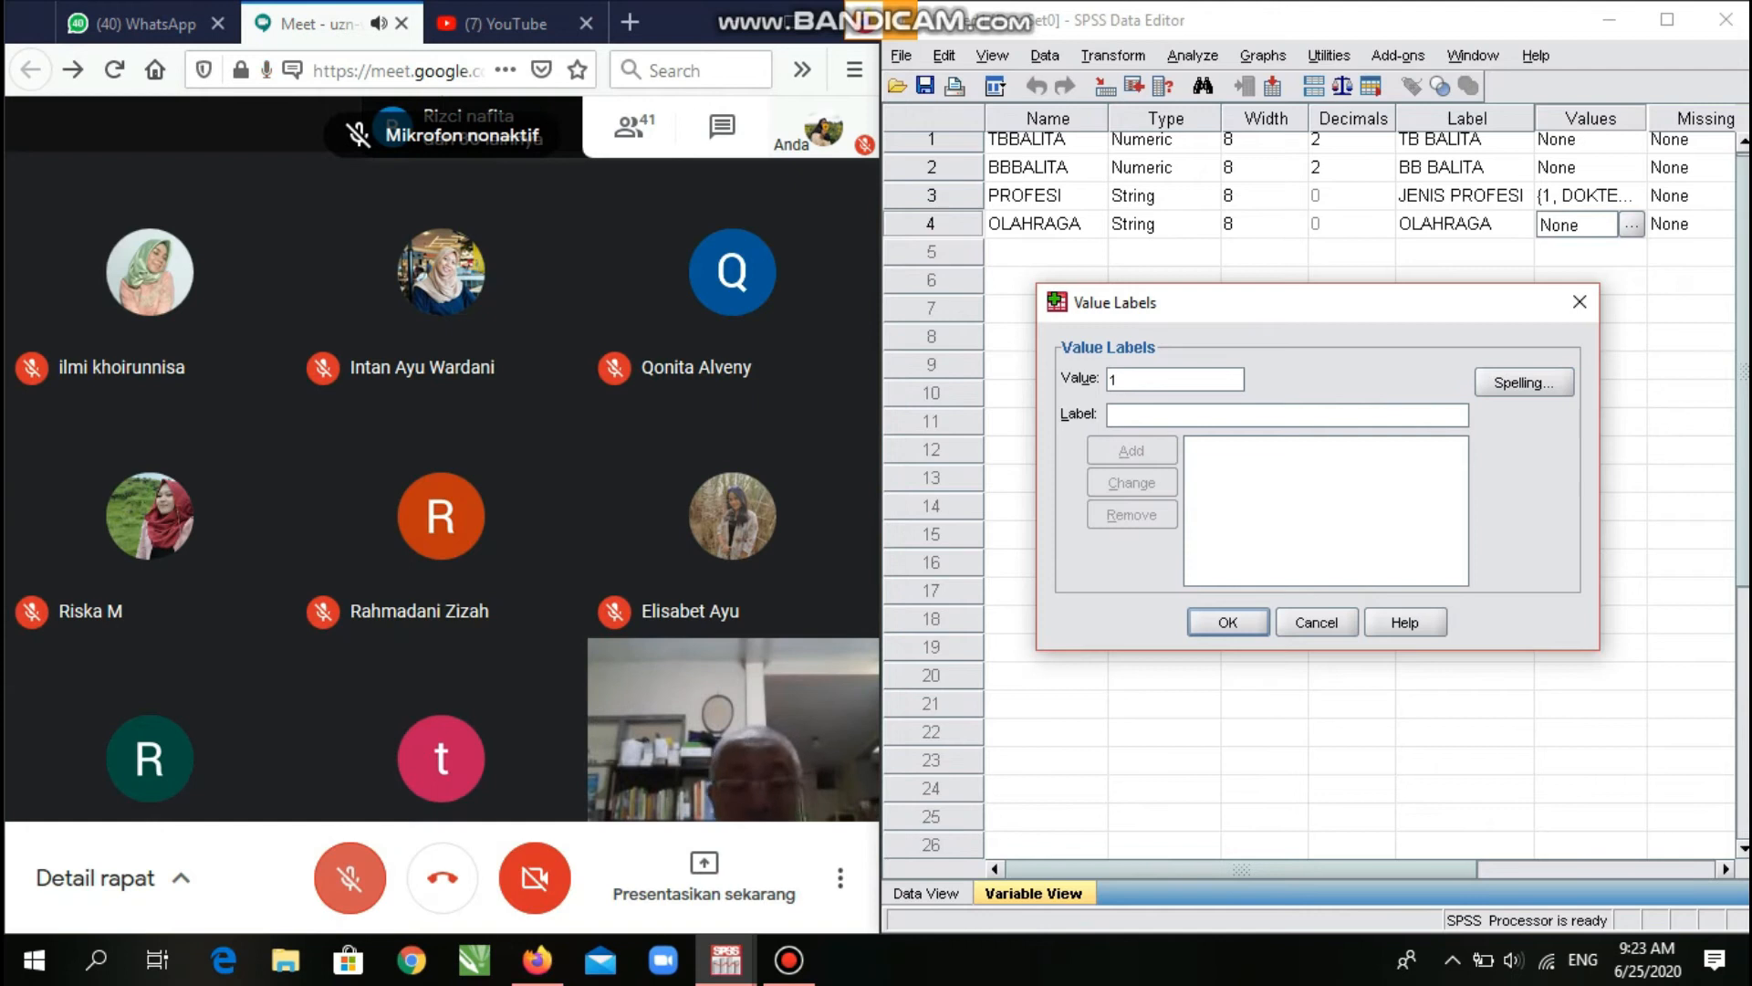
Add the value labels 1 = GOLF and 2 = TENIS to the OLAHRAGA variable.
{"action": "key", "text": "Tab"}
{"action": "type", "text": "GOLF"}
{"action": "key", "text": "alt+a"}
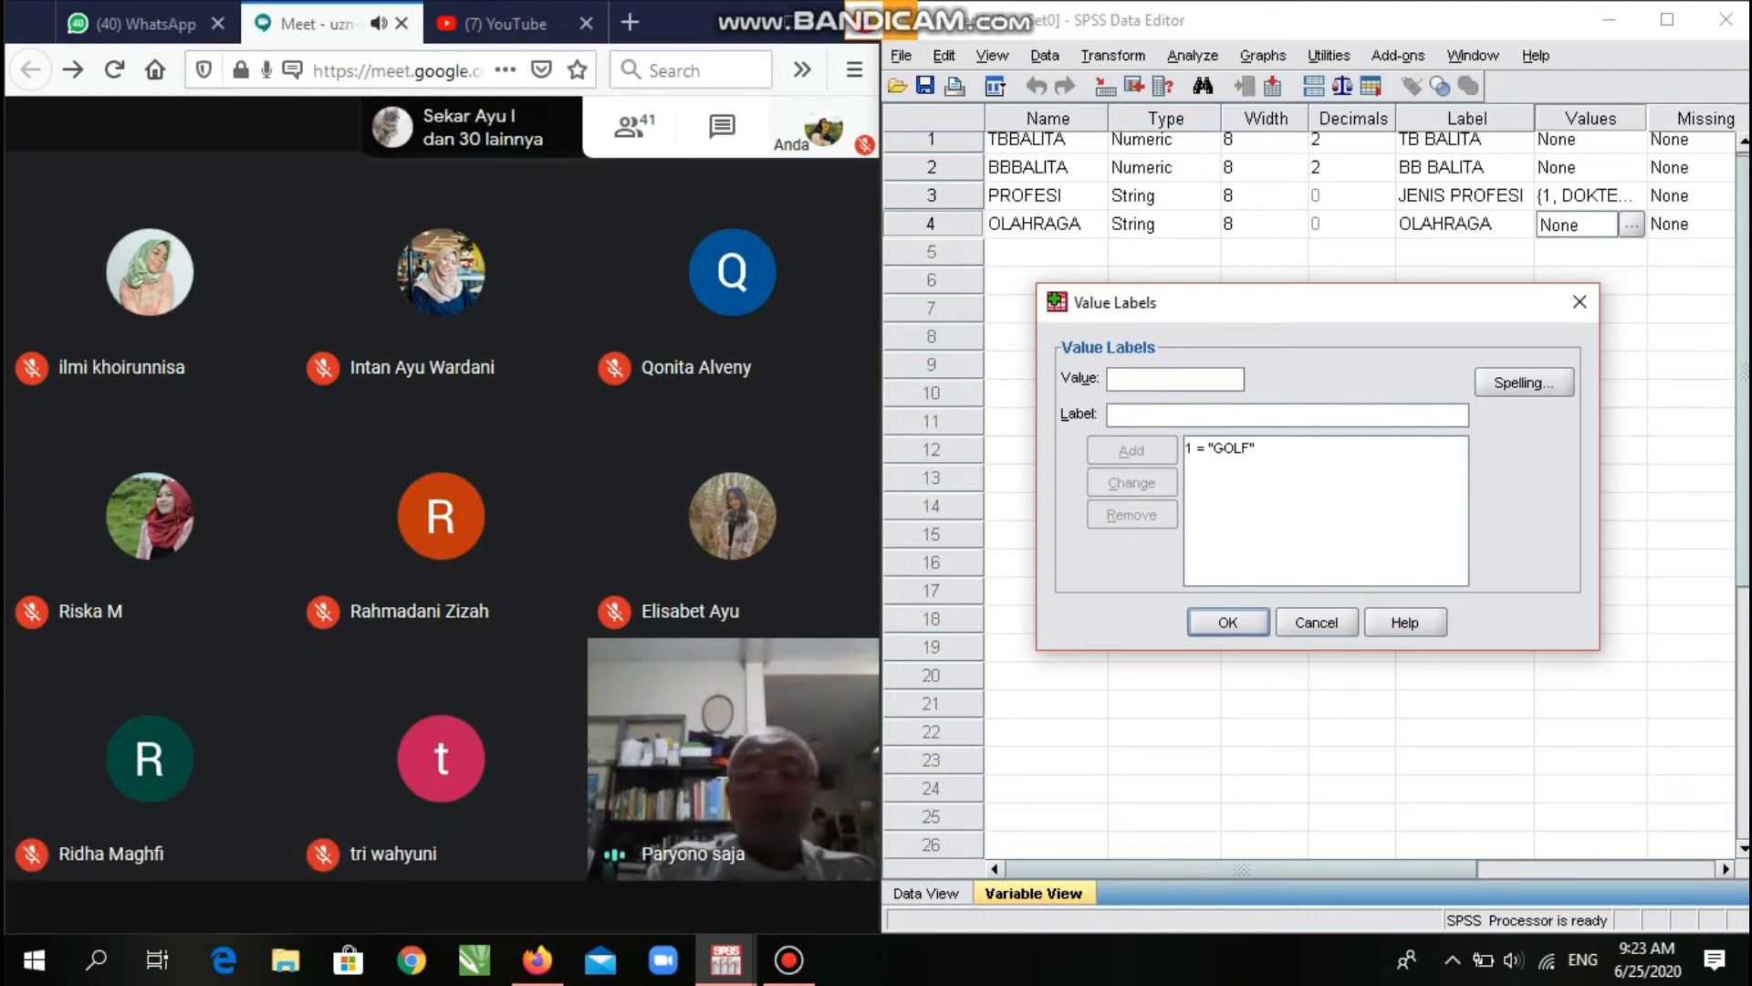
{"action": "key", "text": "Tab"}
{"action": "type", "text": "TENIS"}
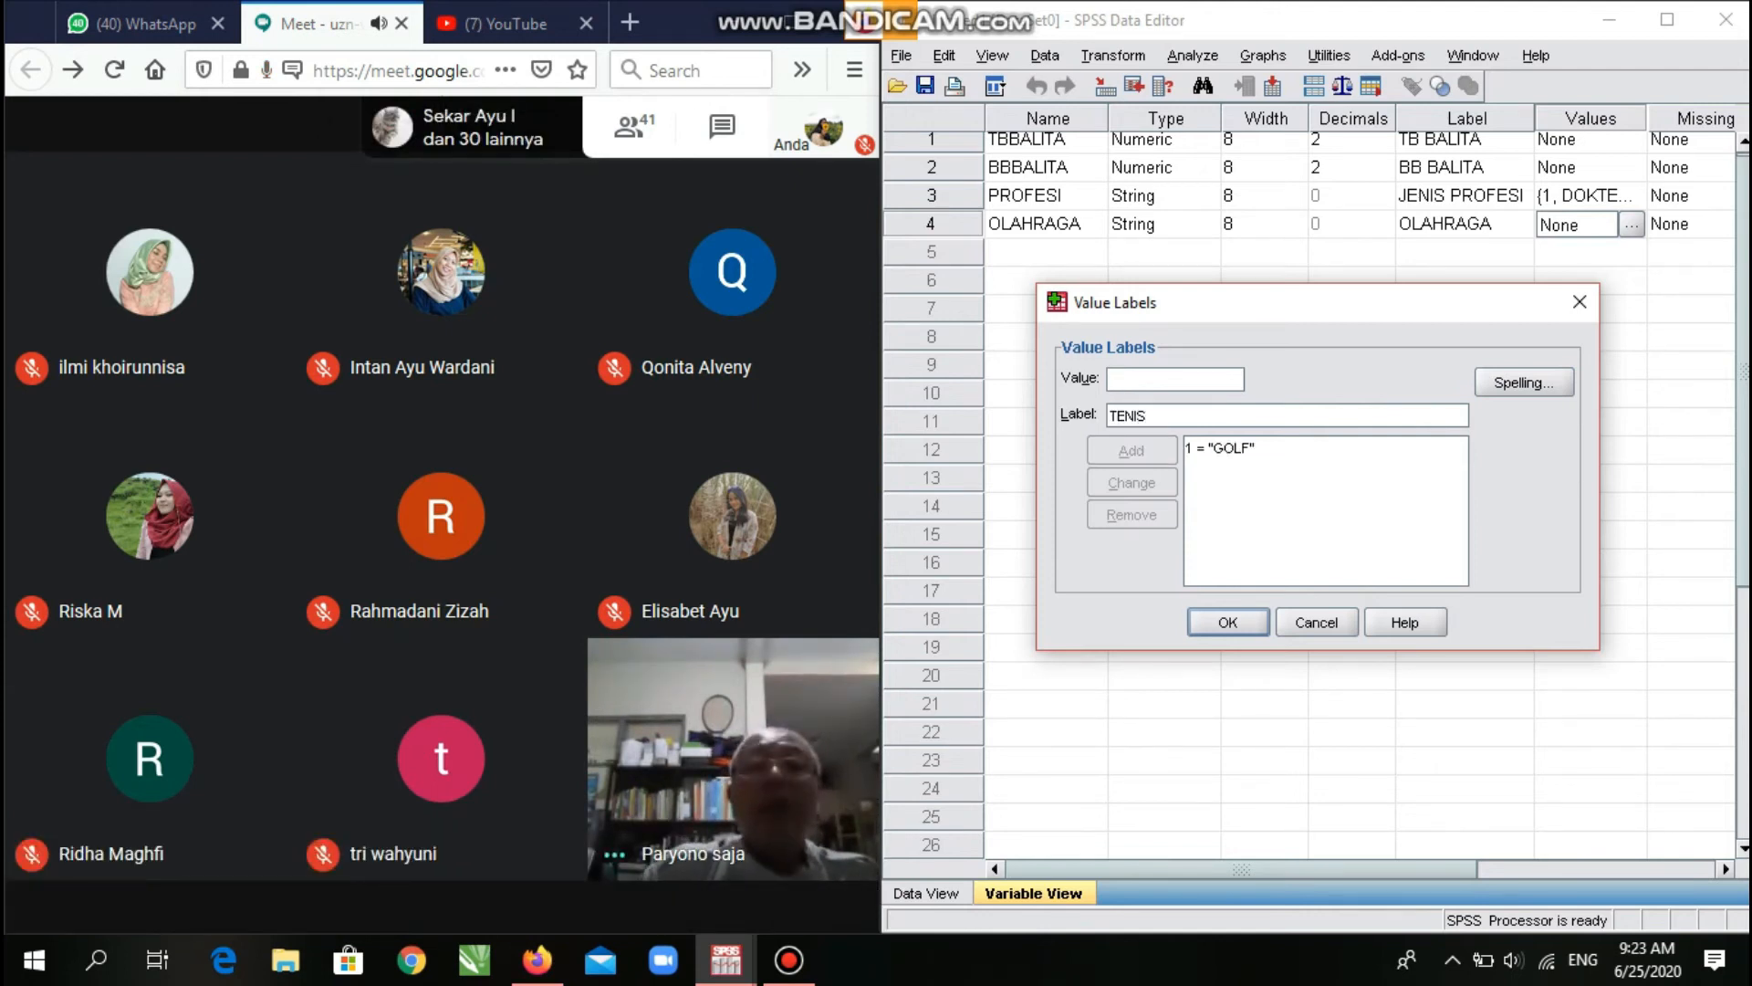
{"action": "key", "text": "shift+Tab"}
{"action": "type", "text": "2"}
{"action": "key", "text": "alt+a"}
Add the value labels 3 = BADMINTON and 4 = SEPAK BOLA to OLAHRAGA and accept the label list.
{"action": "type", "text": "3"}
{"action": "key", "text": "Tab"}
{"action": "type", "text": "BADMINTON"}
{"action": "key", "text": "alt+a"}
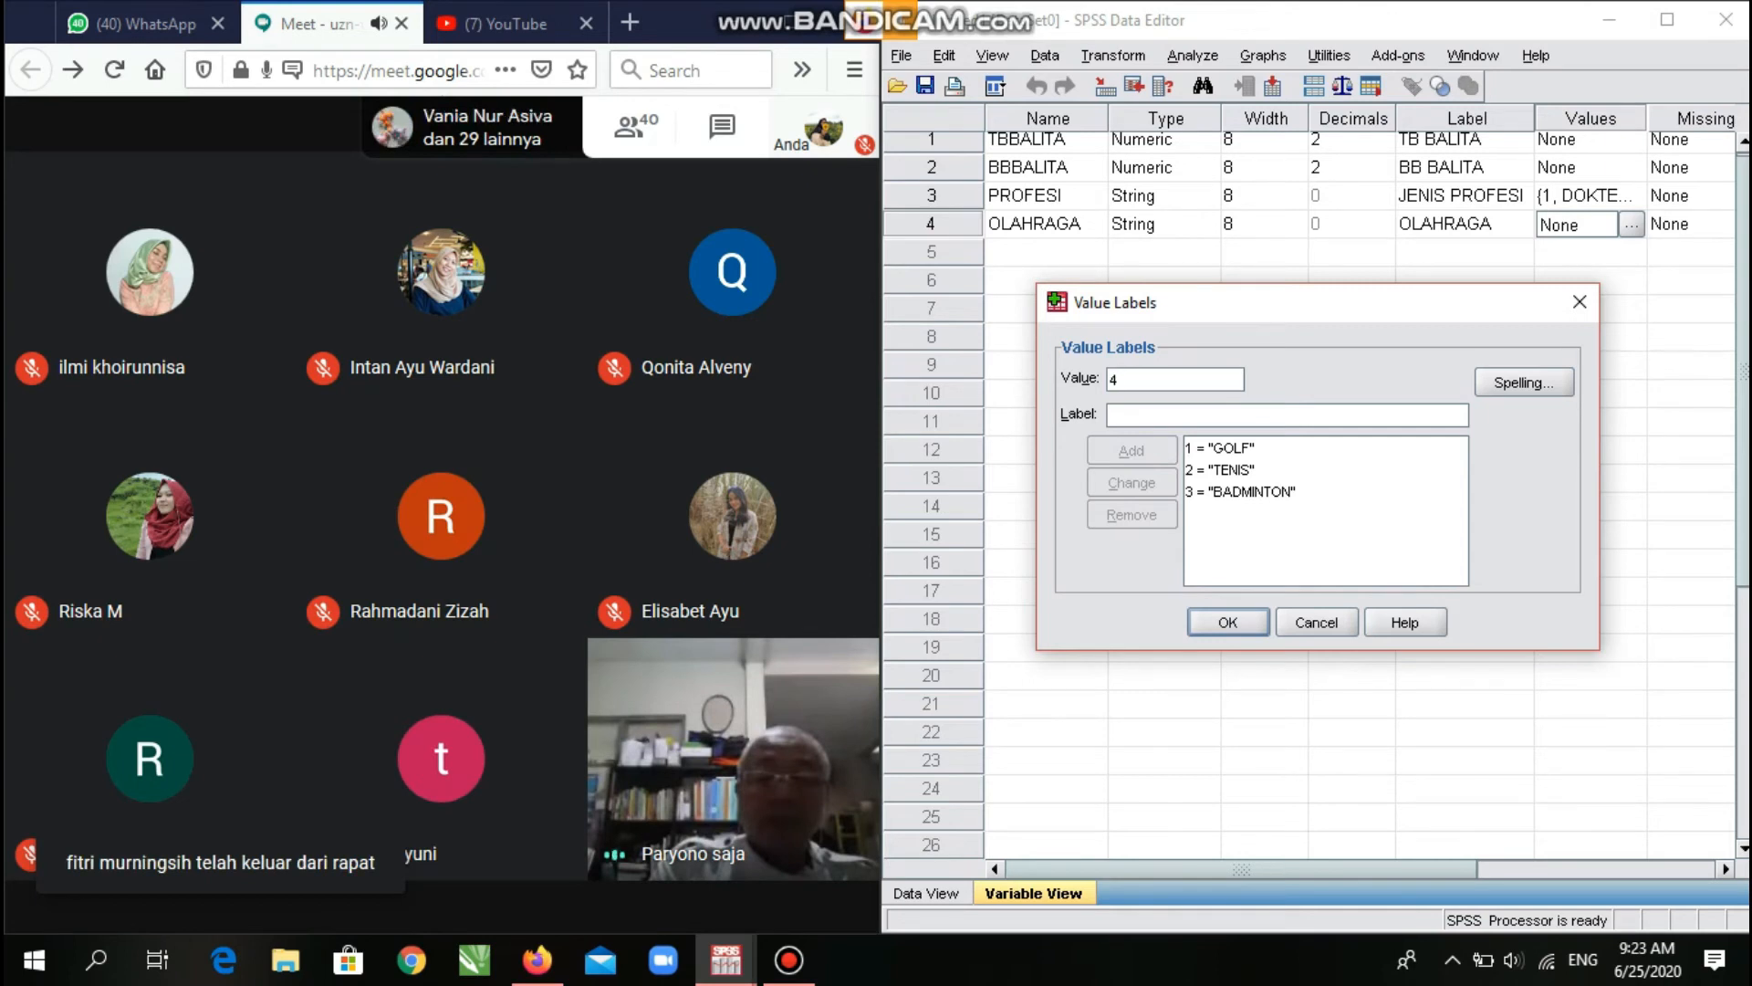
{"action": "type", "text": "S"}
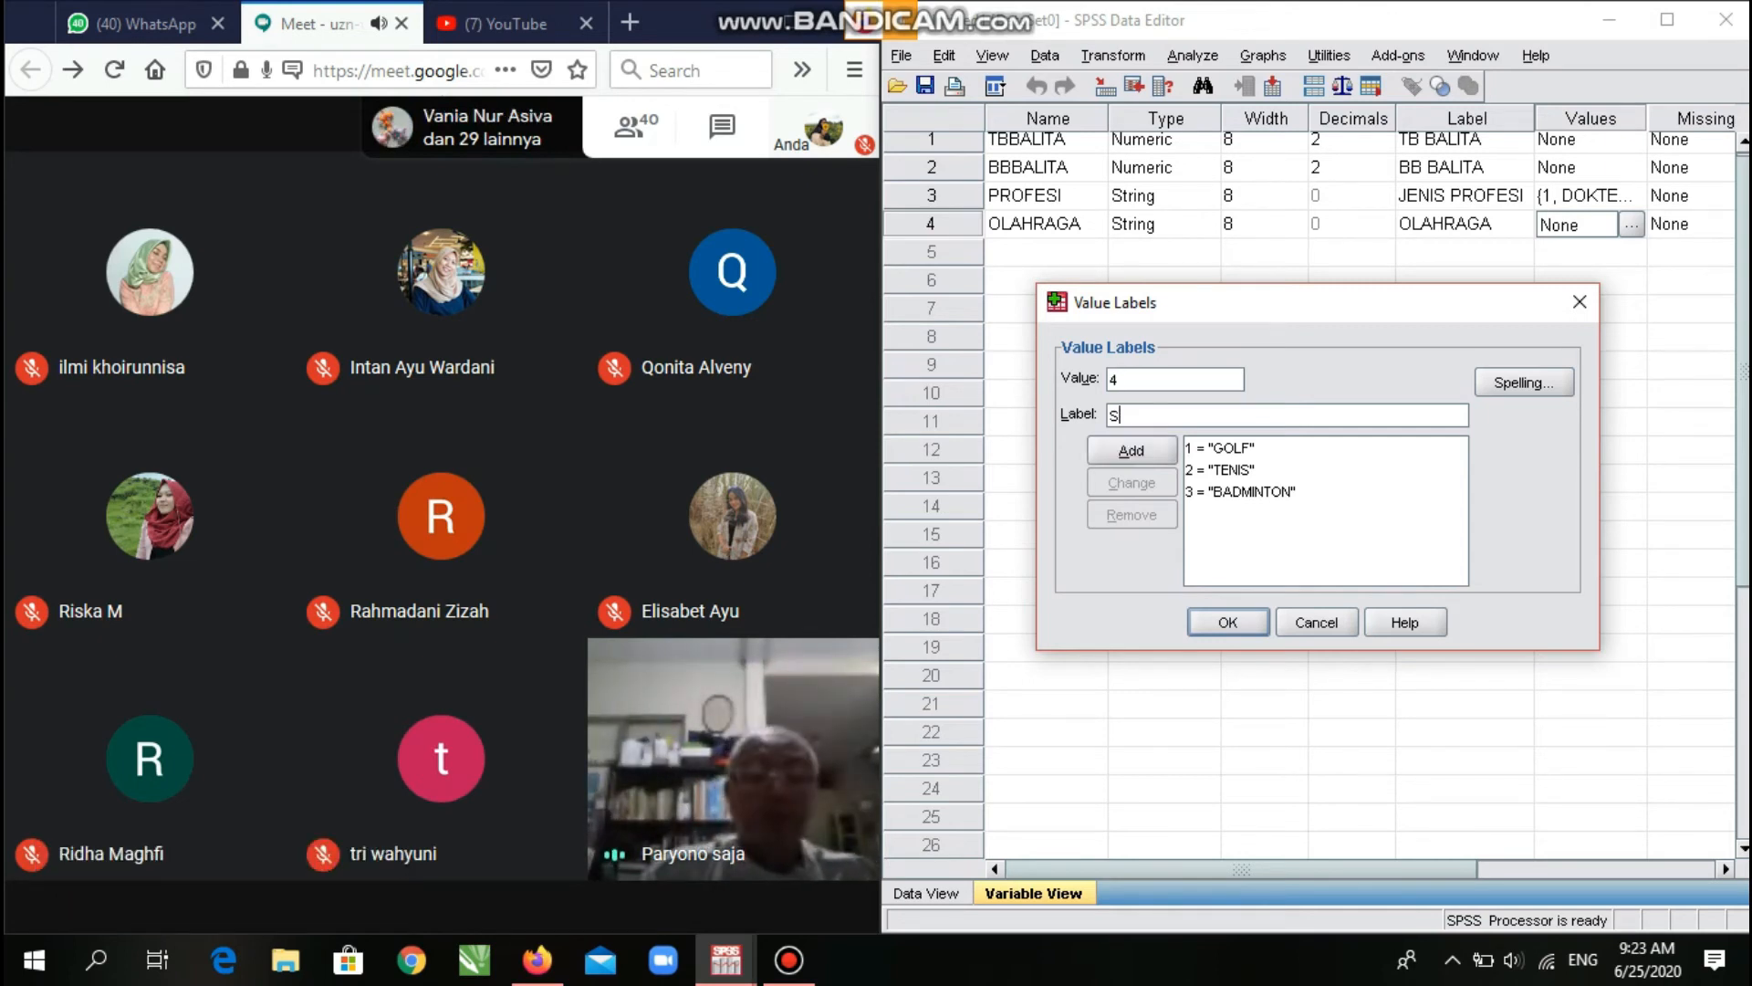
{"action": "type", "text": "EPAKBOLA"}
{"action": "key", "text": "Right"}
{"action": "key", "text": "alt+a"}
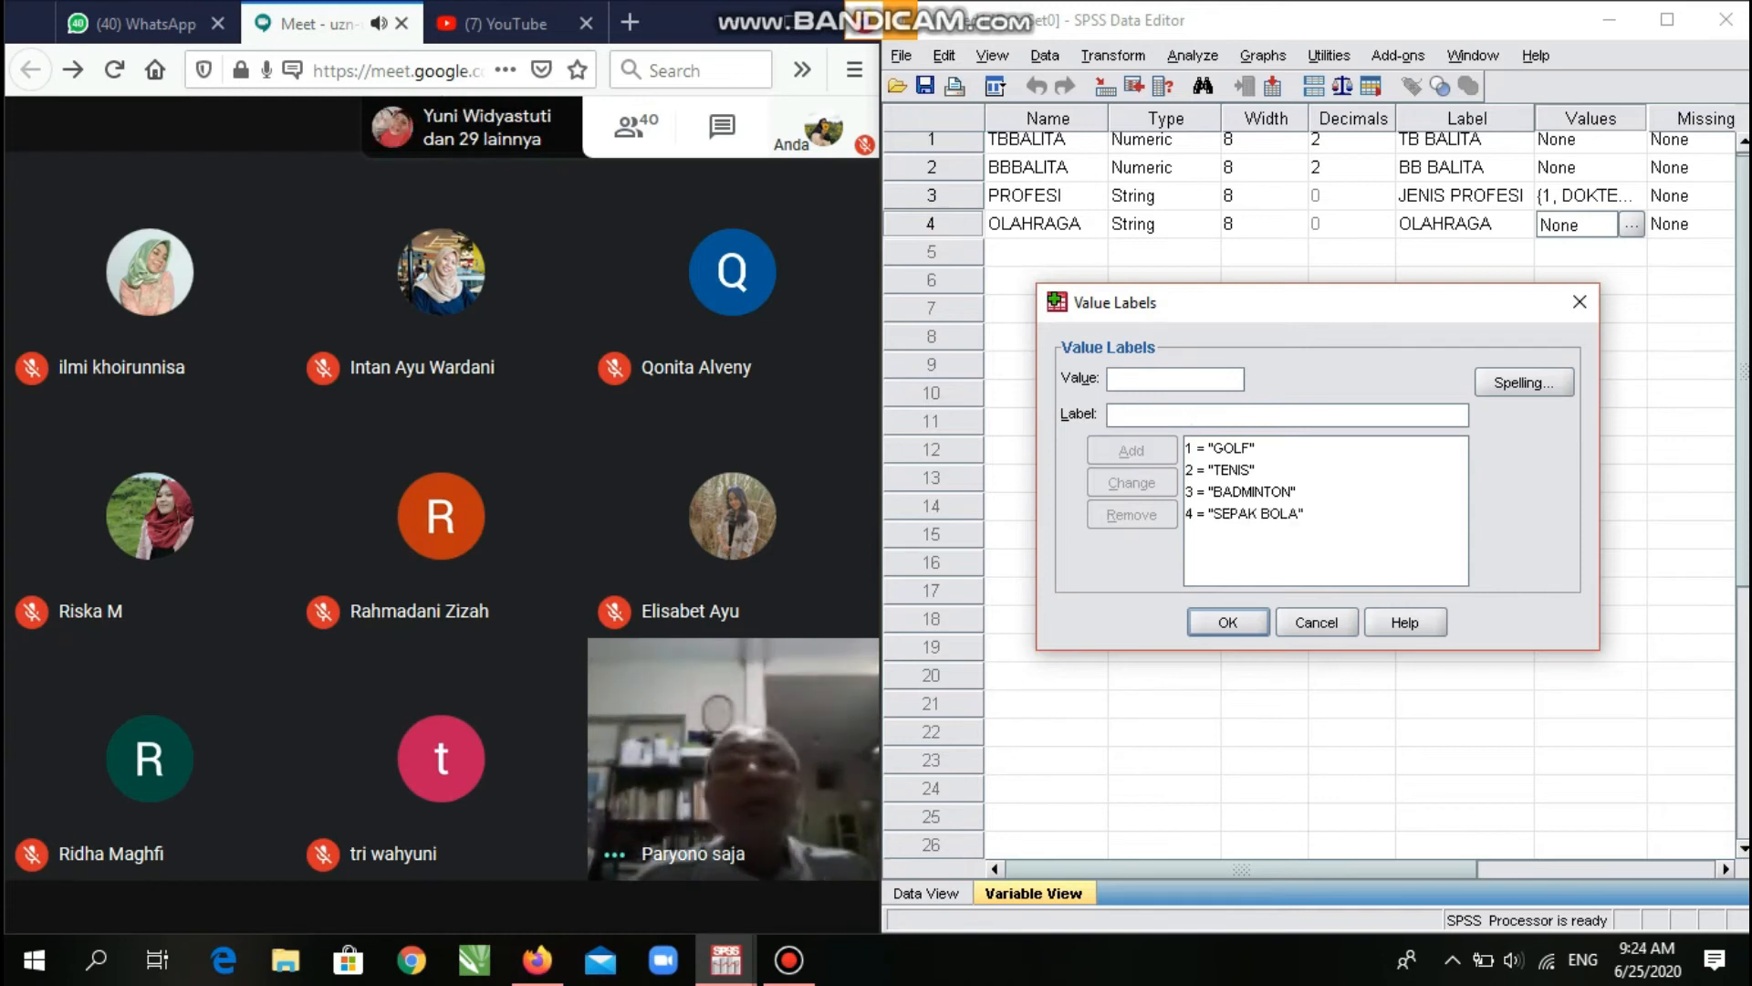
{"action": "key", "text": "Return"}
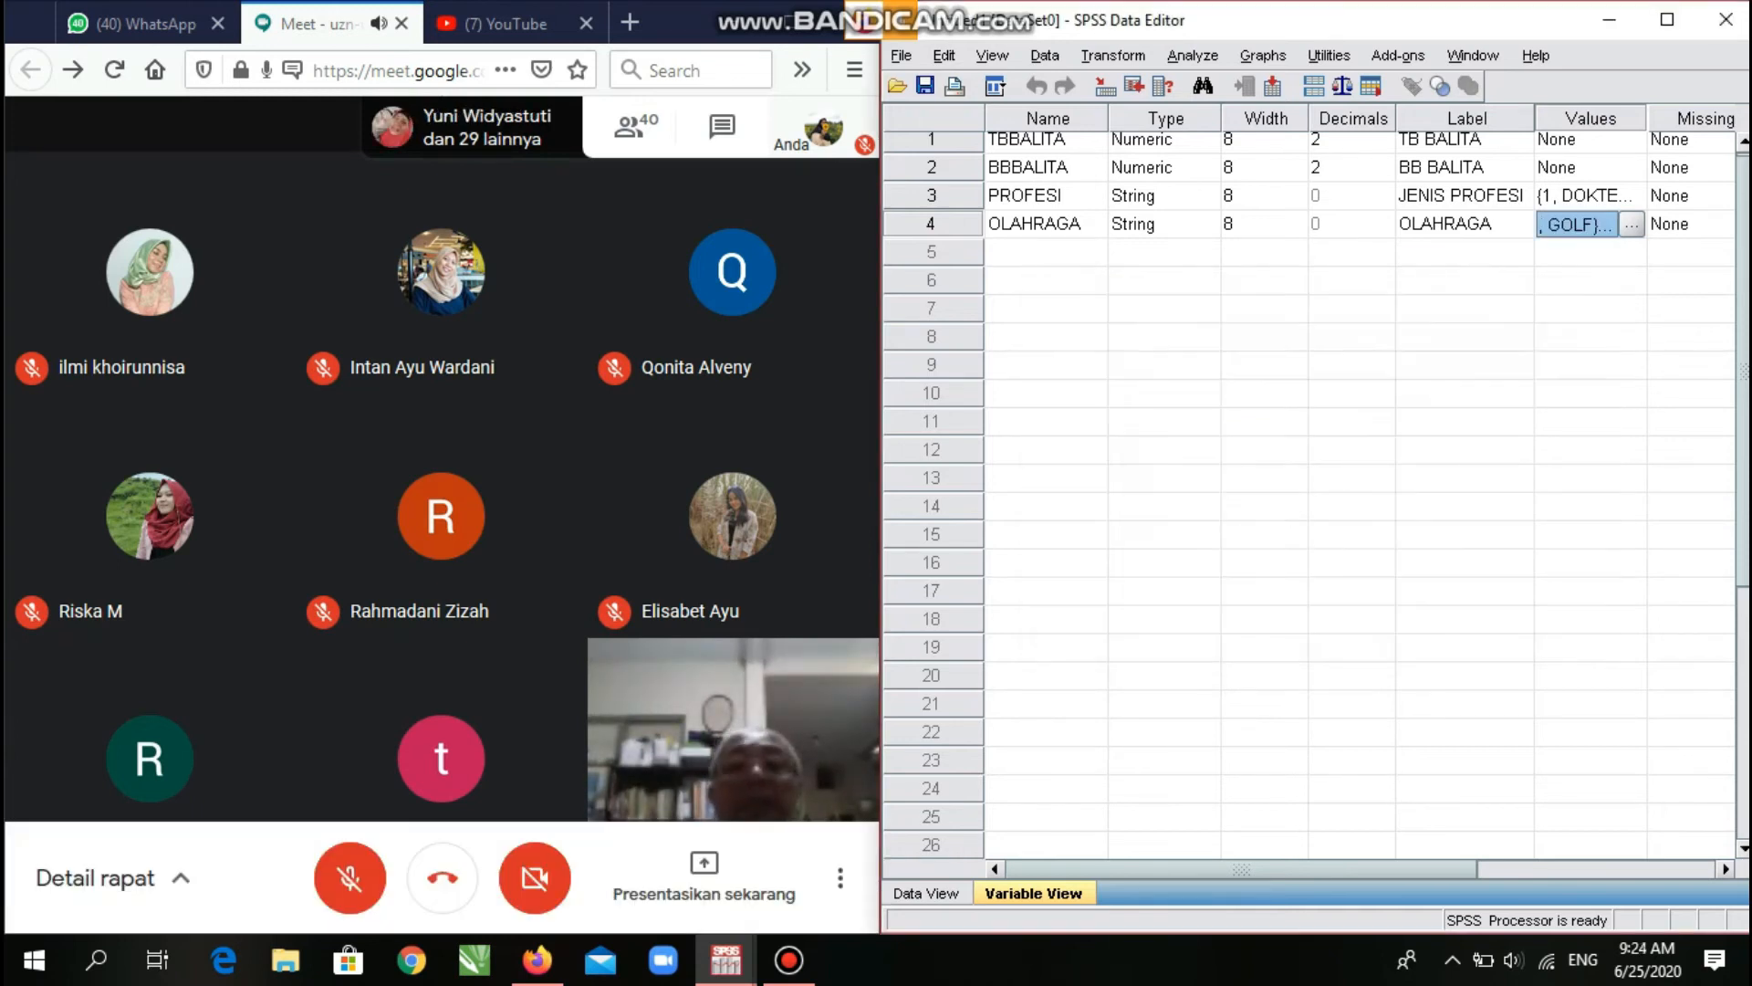
{"action": "scroll", "coordinate": [1360, 492], "scroll_direction": "right", "scroll_amount": 3}
{"action": "scroll", "coordinate": [1360, 493], "scroll_direction": "left", "scroll_amount": 3}
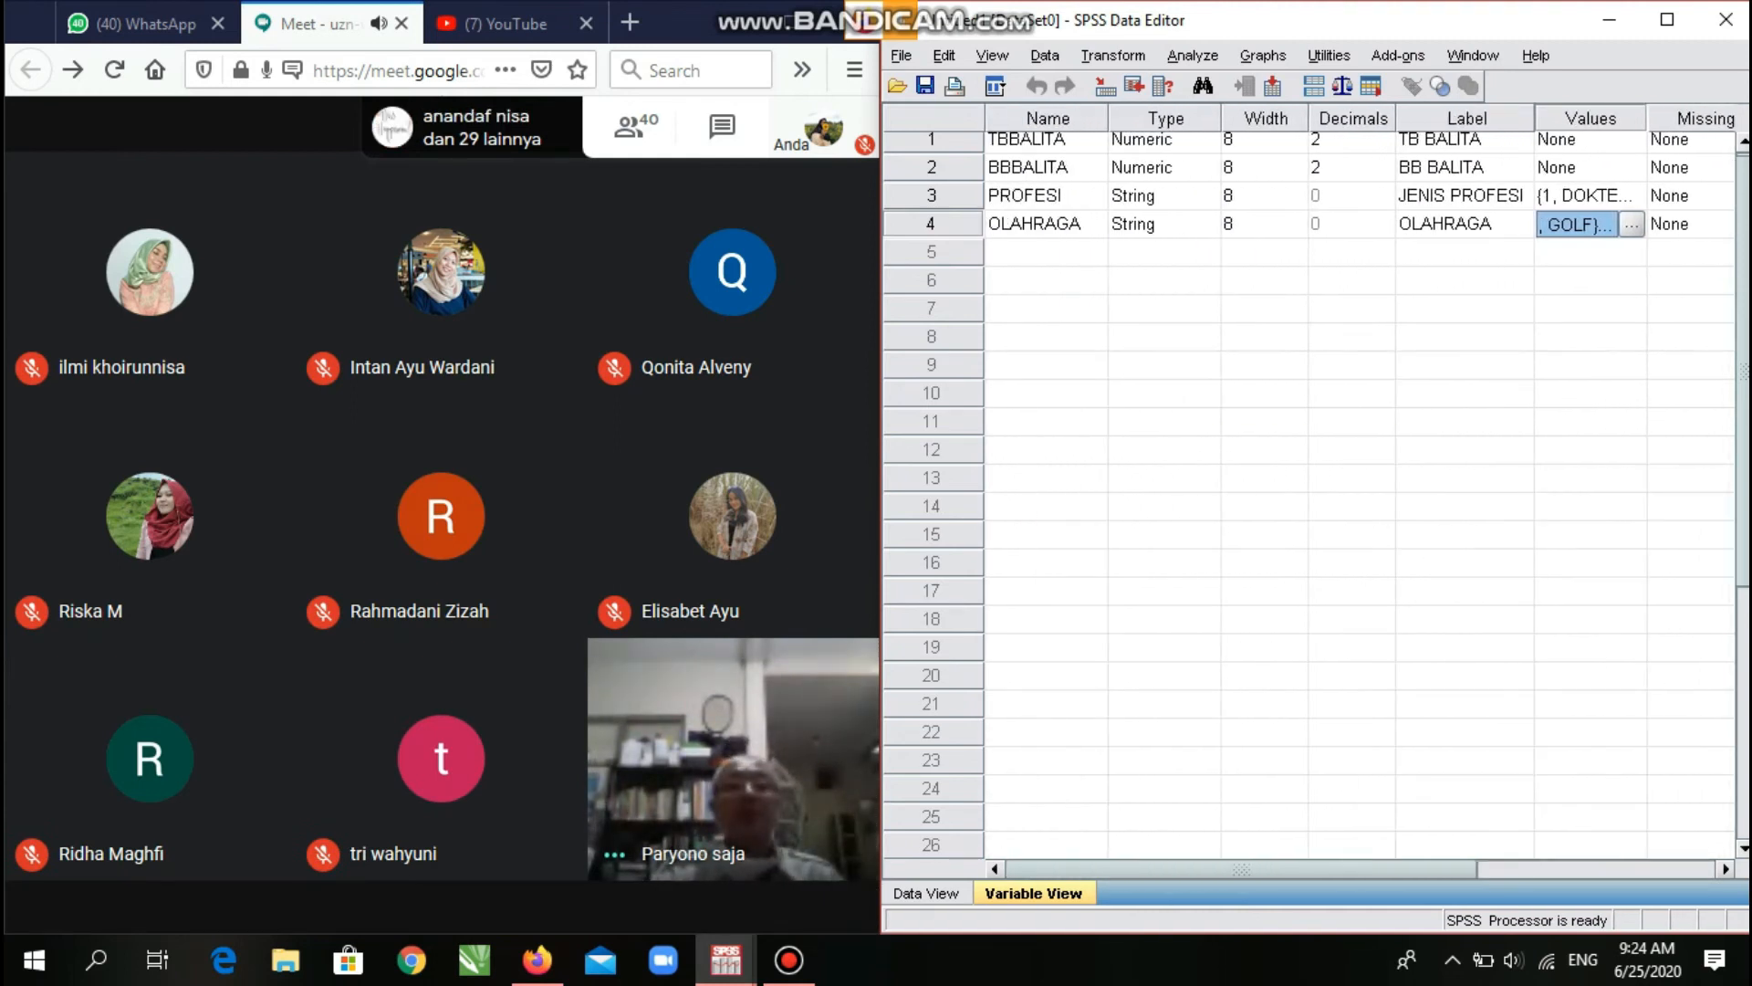
{"action": "key", "text": "ctrl+t"}
{"action": "key", "text": "ctrl+t"}
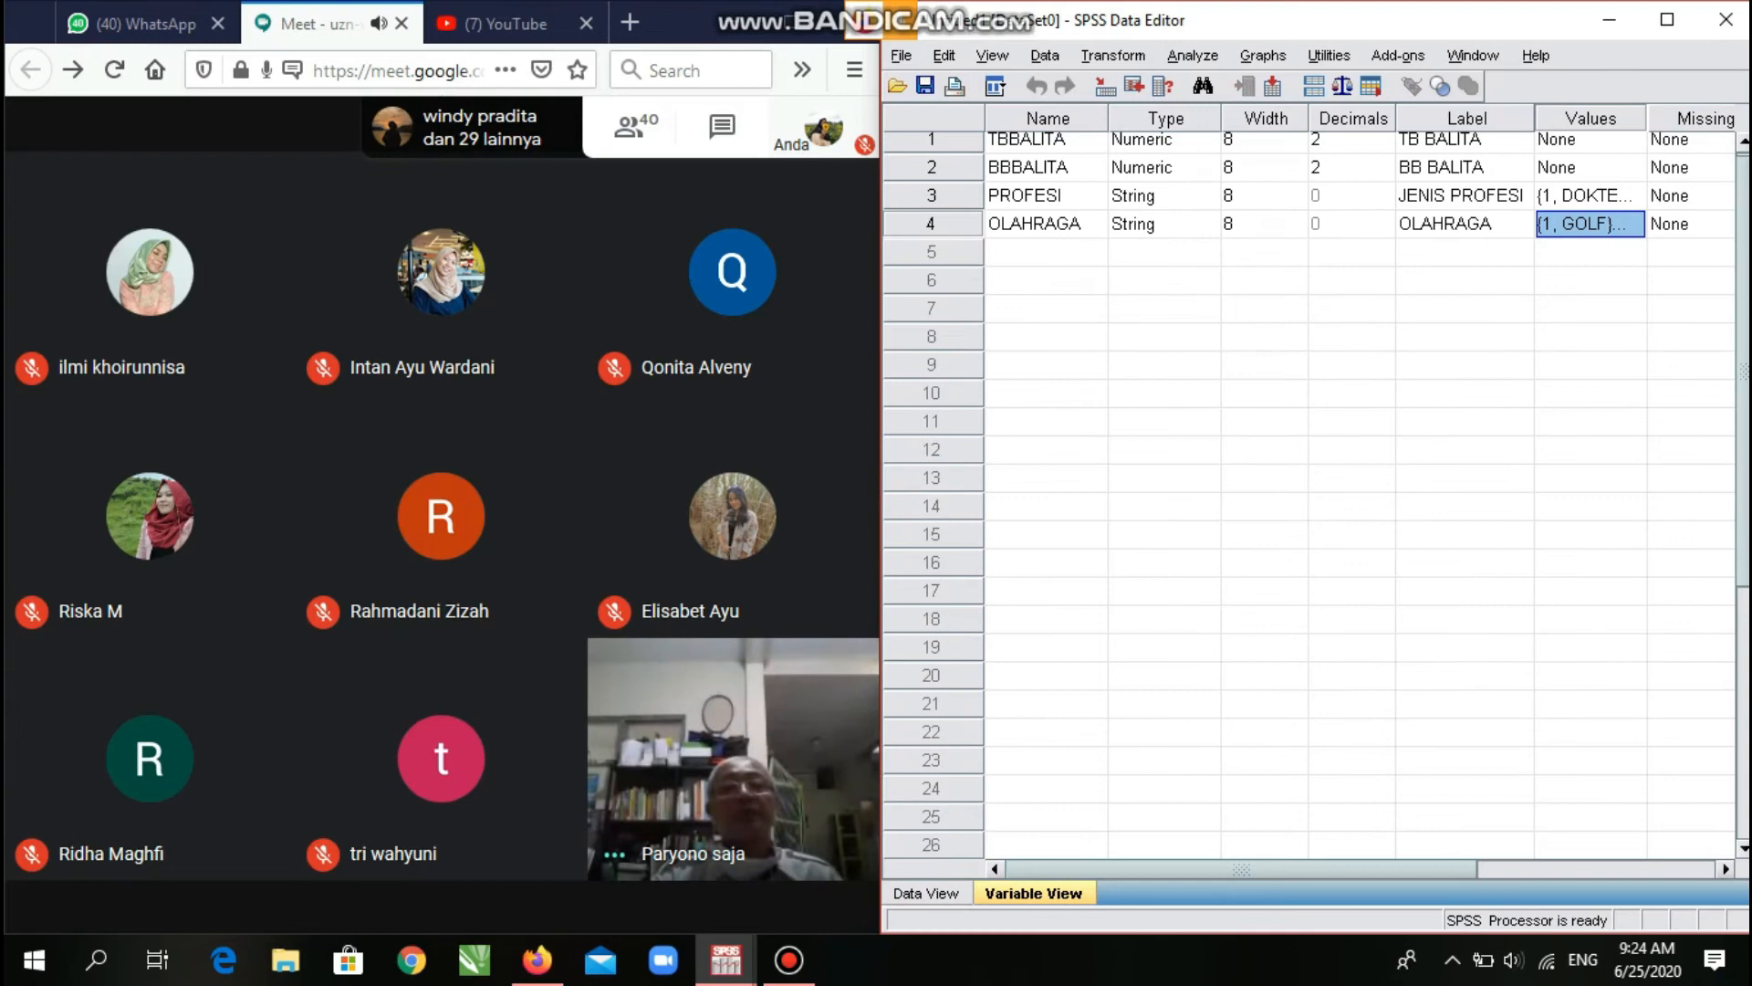
Unmute the microphone in the Google Meet call and mute it again.
{"action": "left_click", "coordinate": [349, 878]}
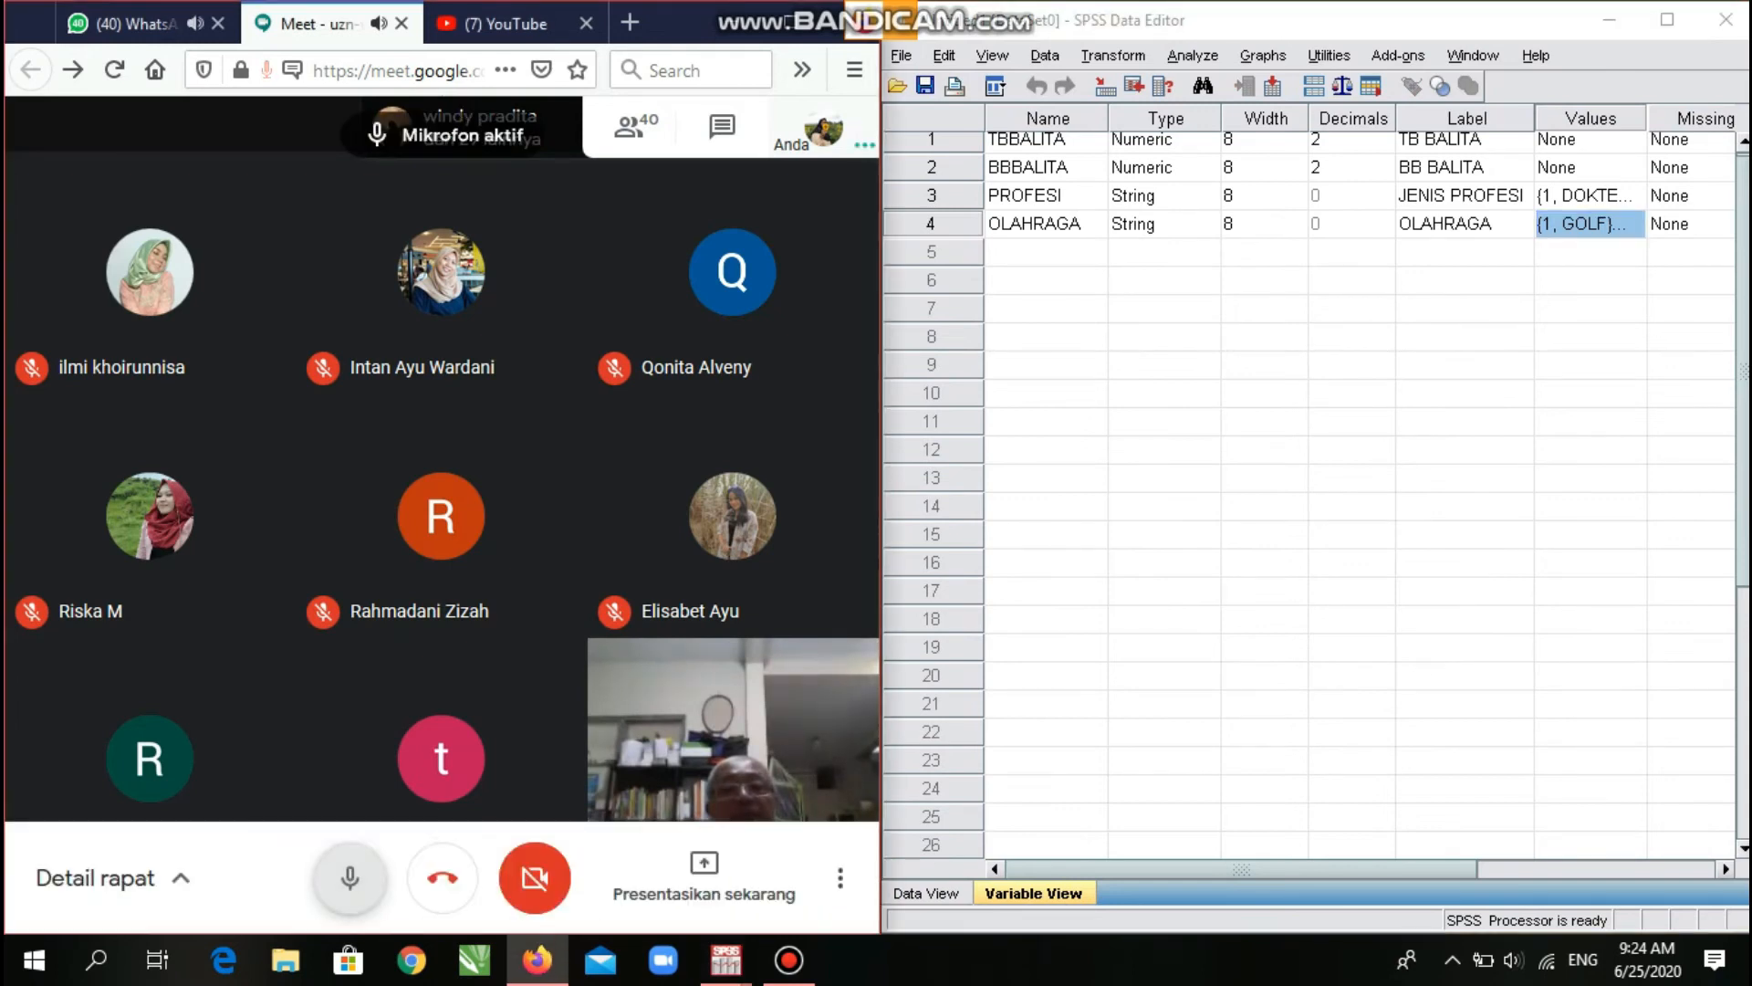
{"action": "key", "text": "ctrl+d"}
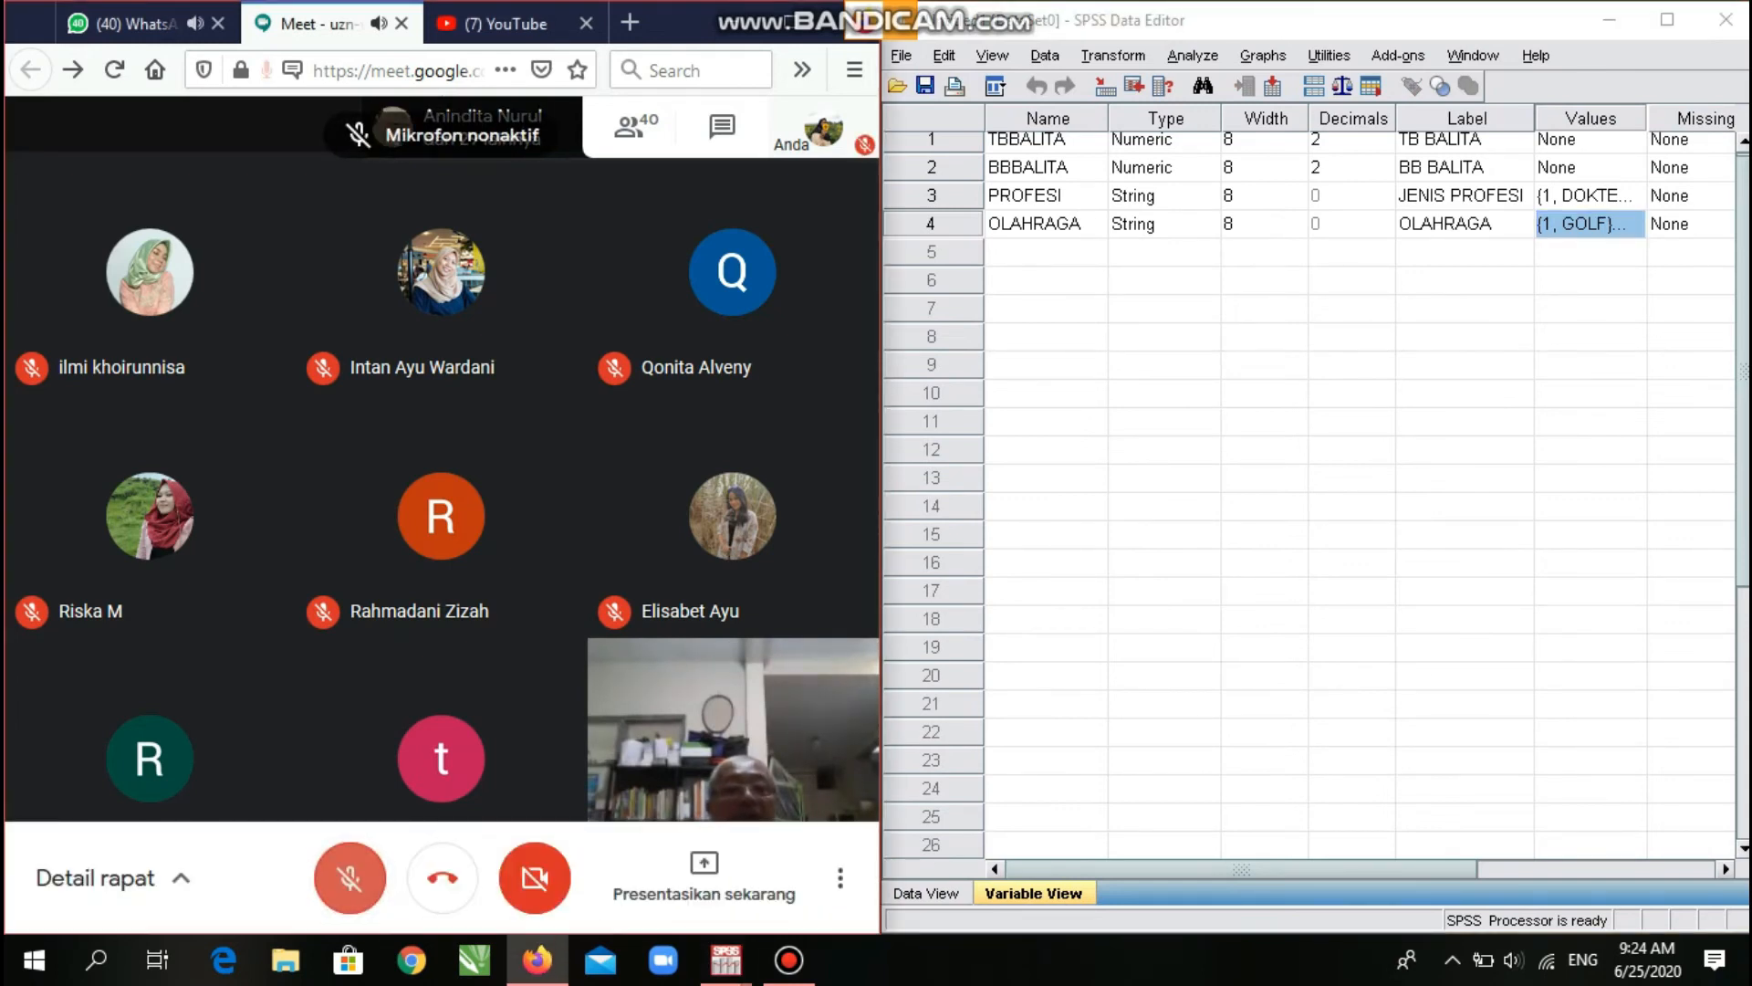
Show the SPSS dataset in Data View and check the running Bandicam recording before returning to SPSS.
{"action": "key", "text": "ctrl+t"}
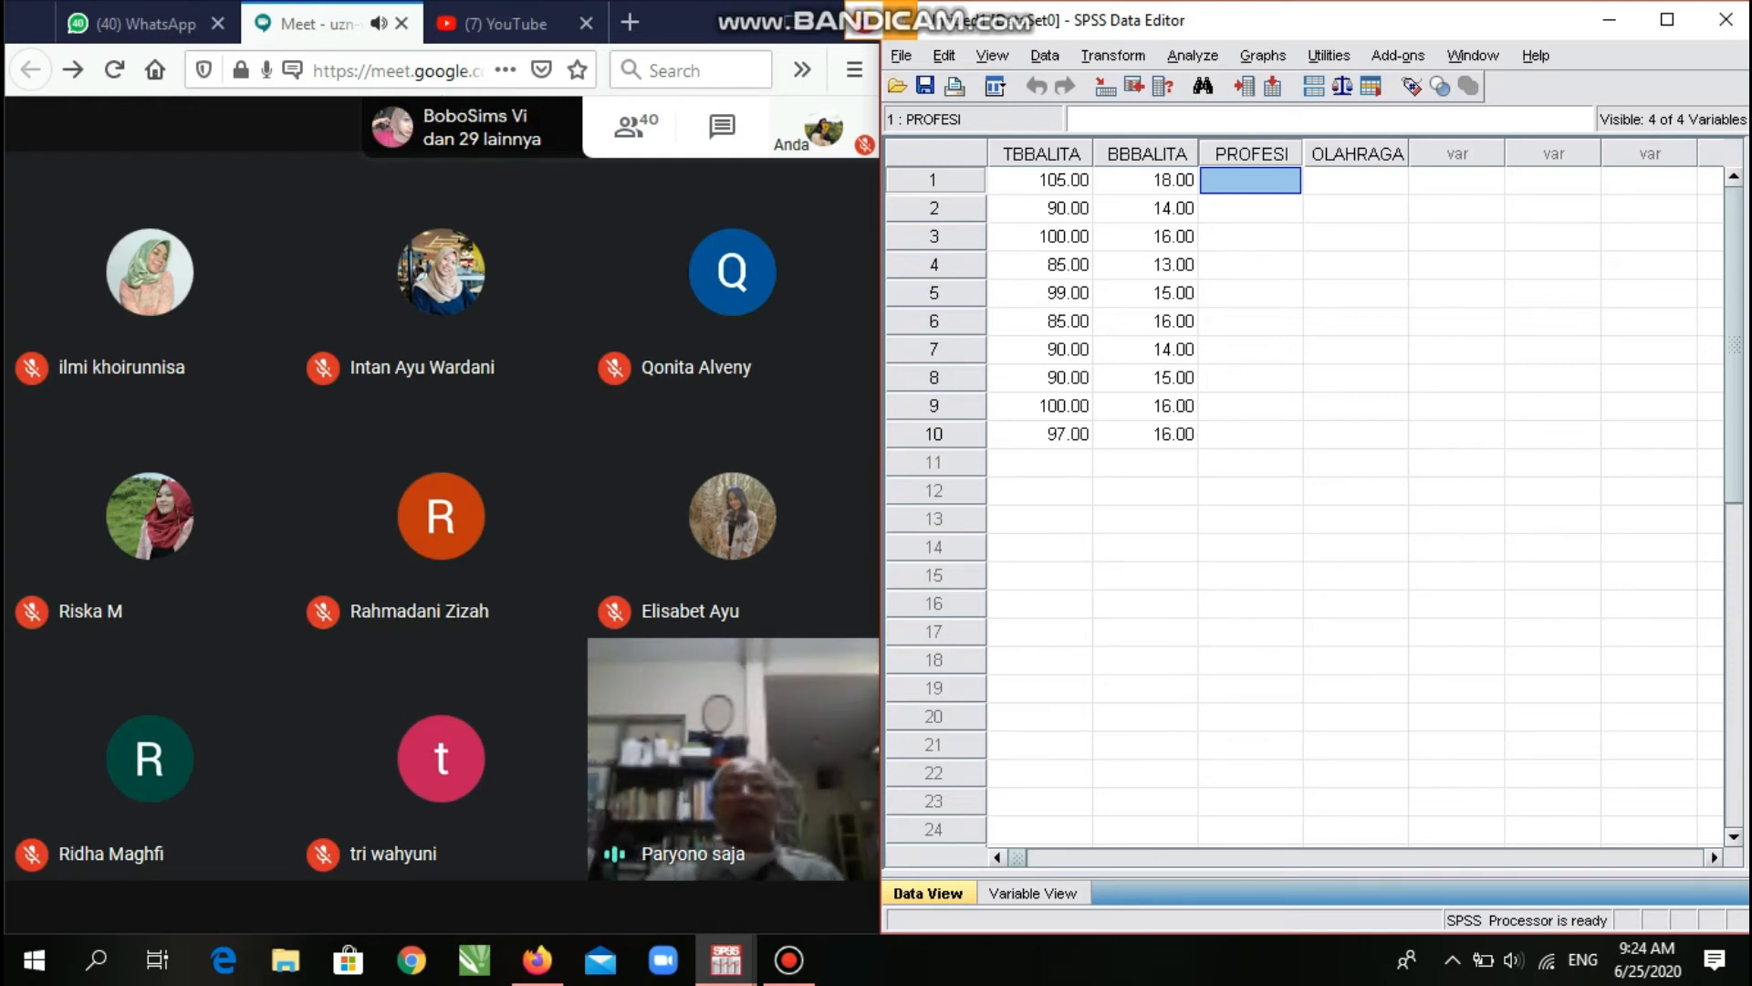
{"action": "left_click", "coordinate": [788, 960]}
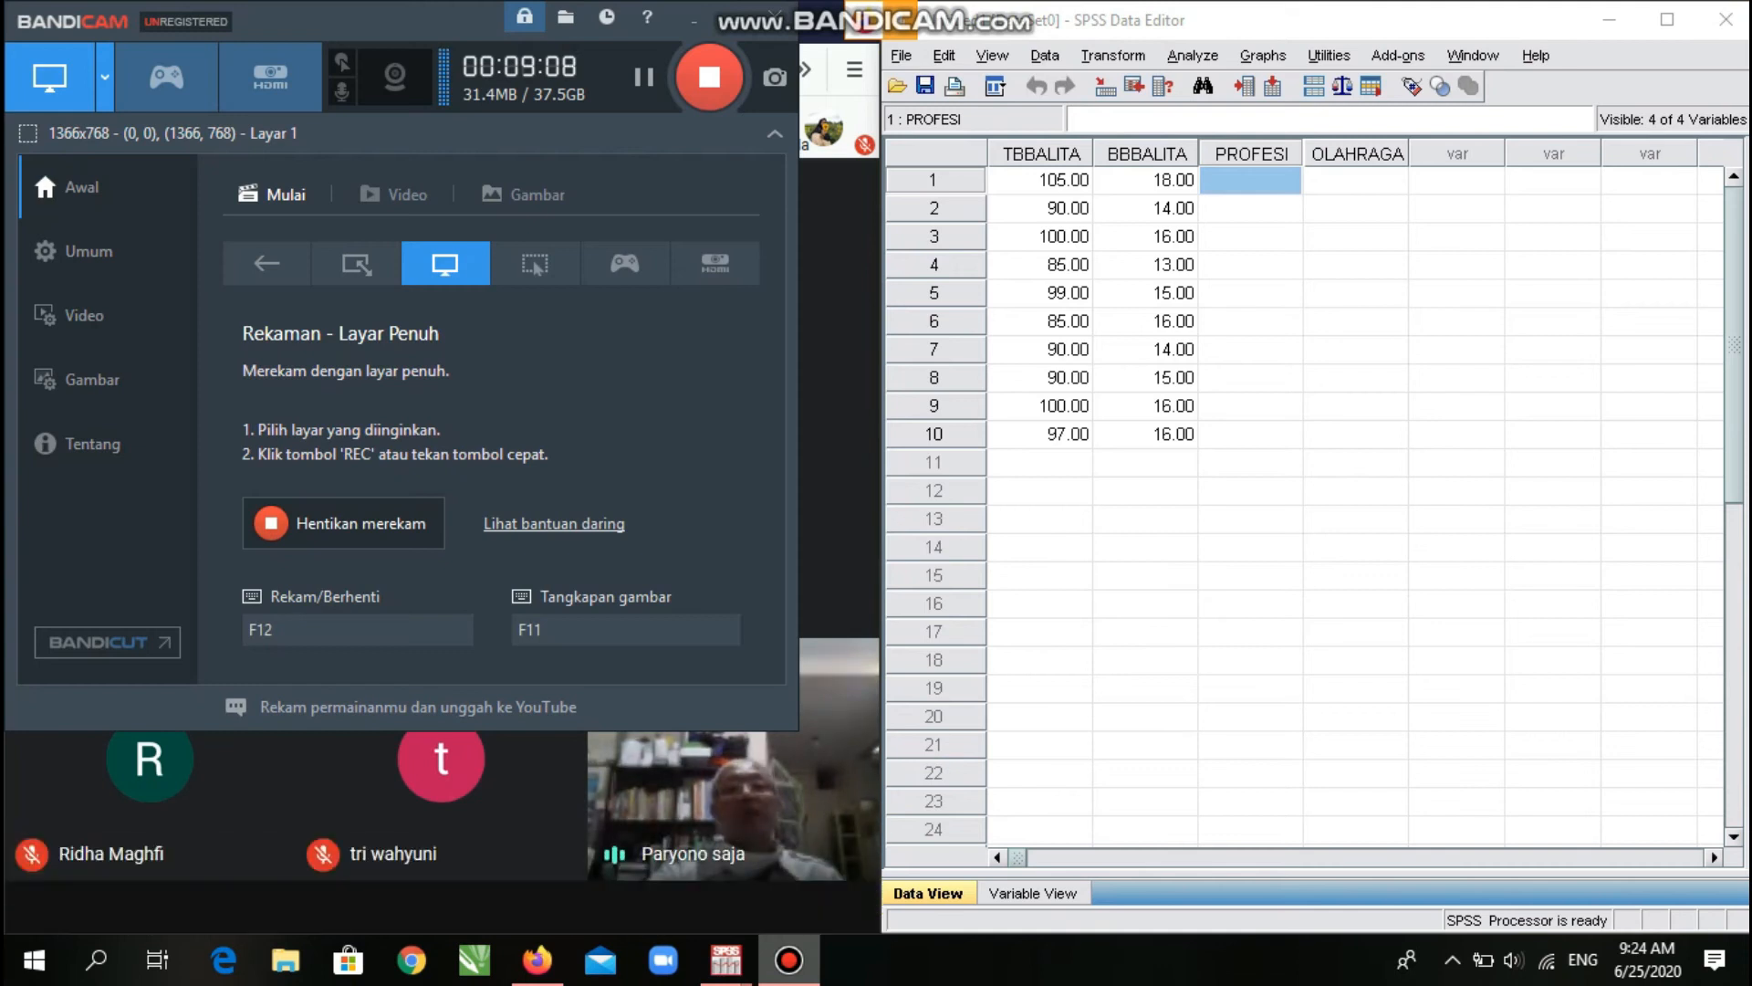
{"action": "left_click", "coordinate": [726, 960]}
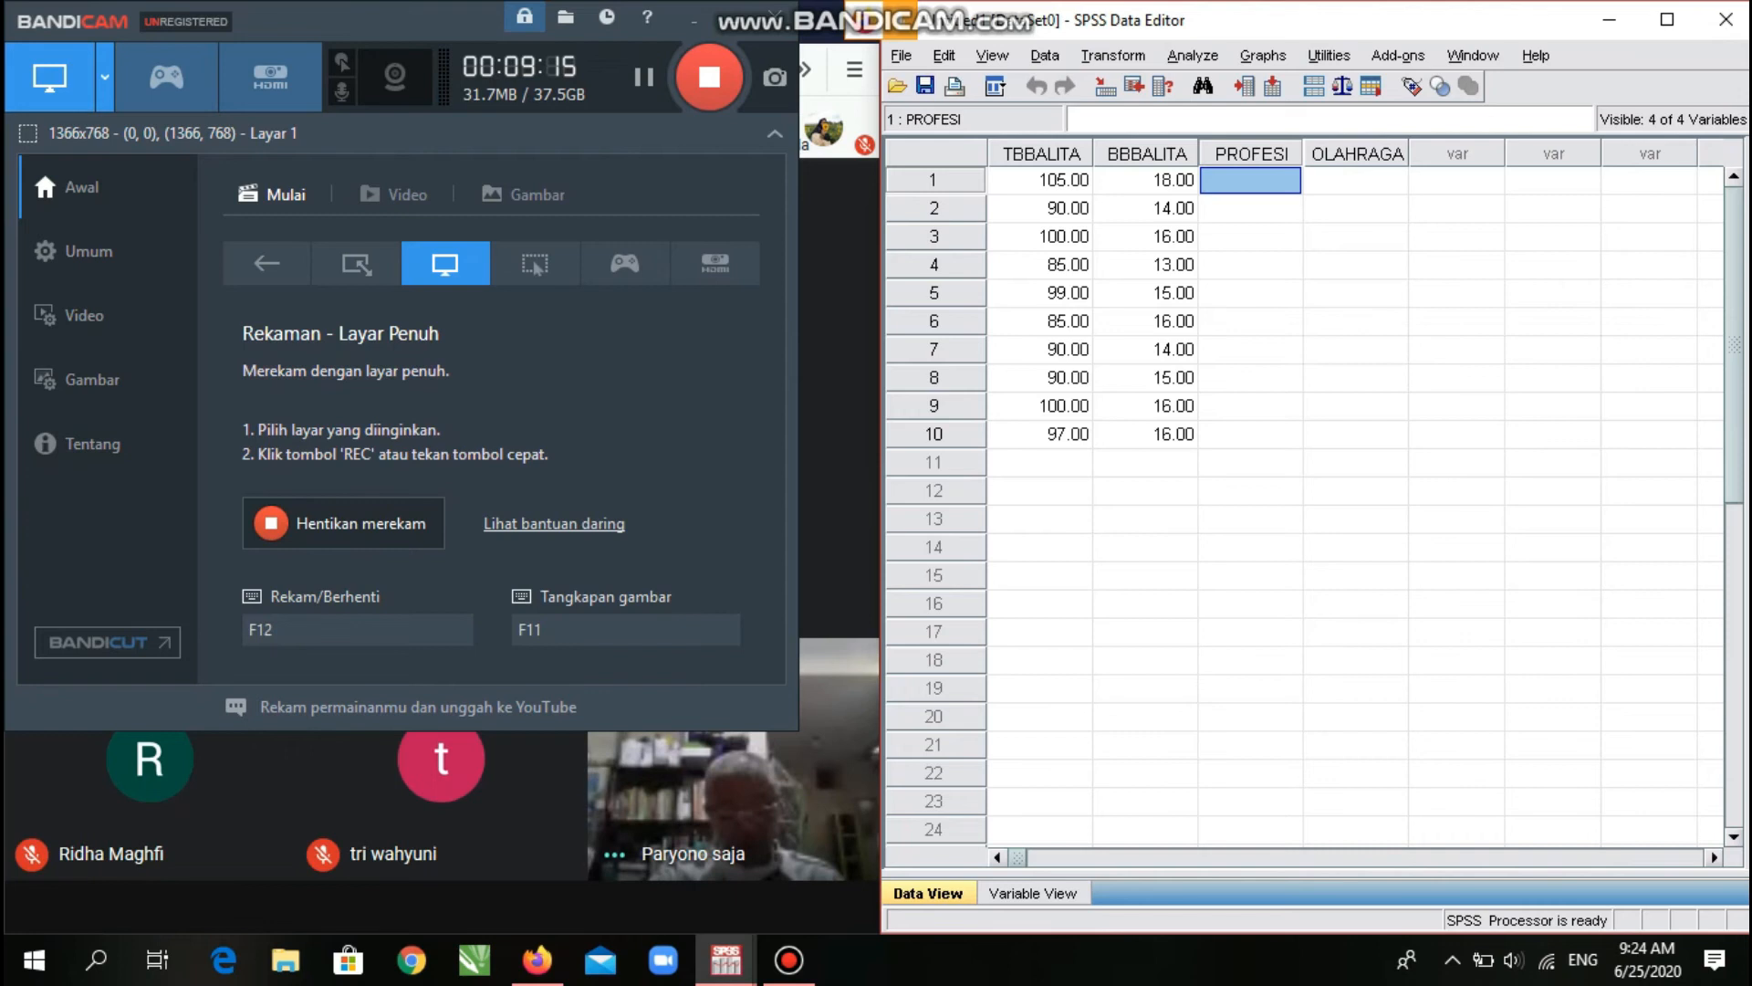
Enter code 1 in PROFESI for cases 1 to 4 and restart the Bandicam screen recording.
{"action": "type", "text": "1"}
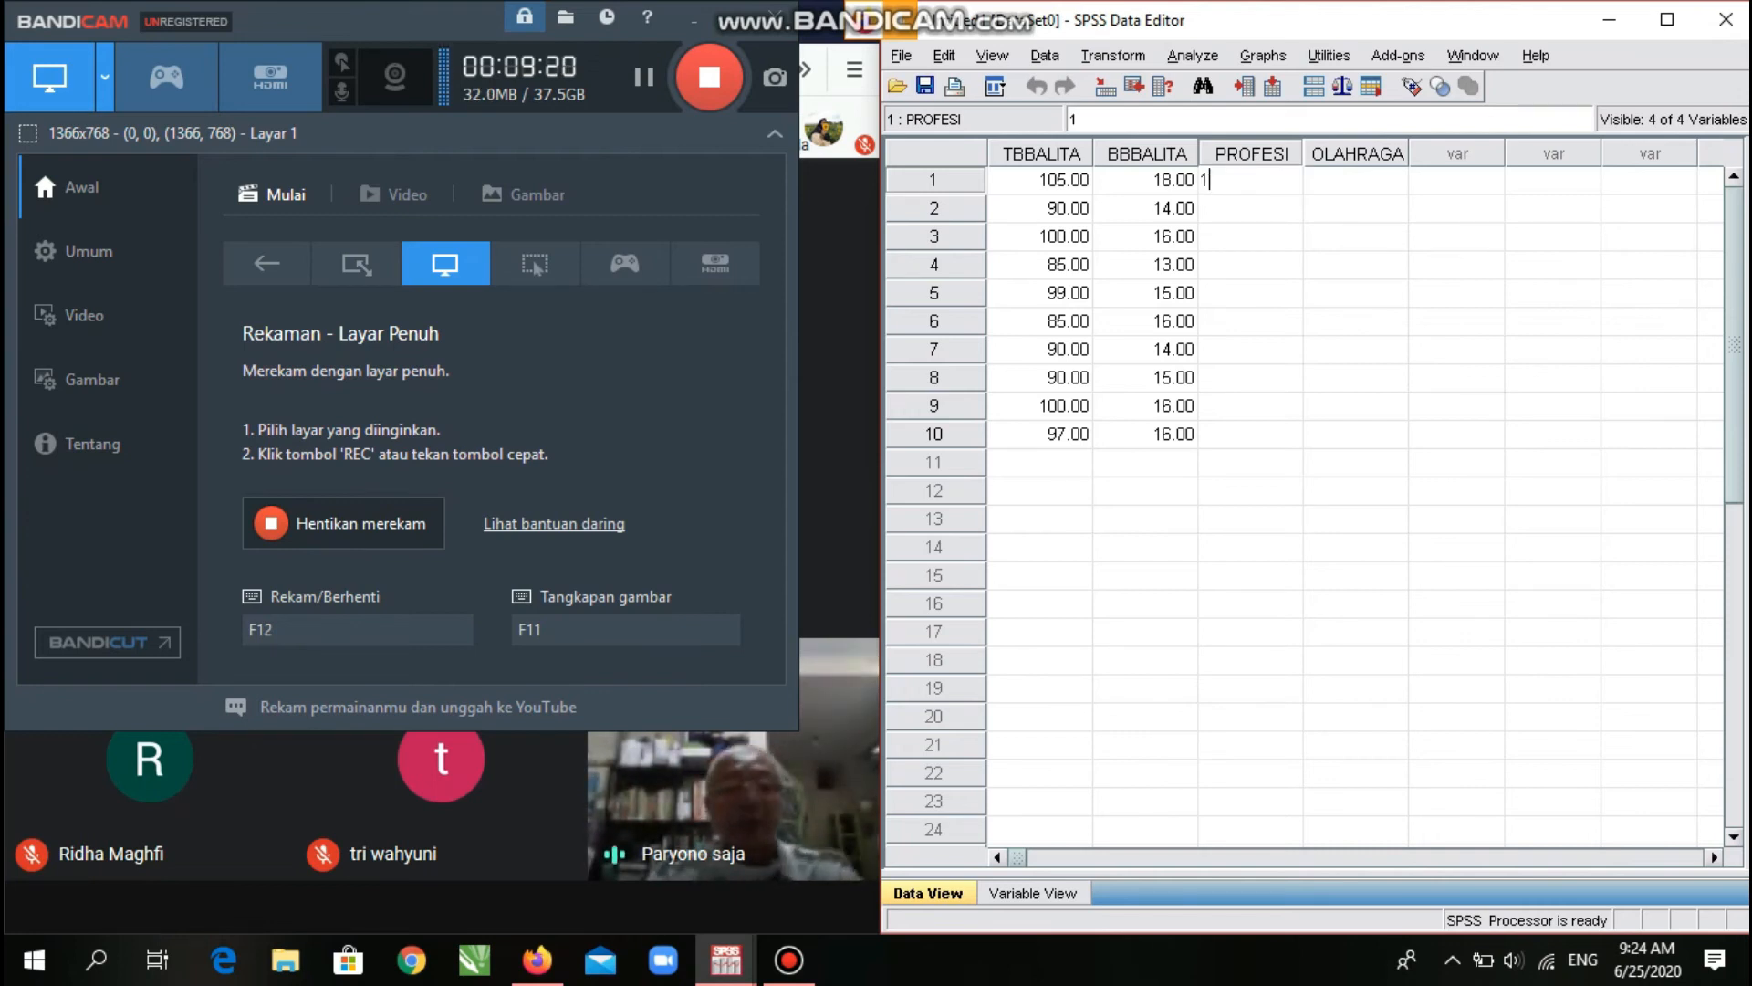
{"action": "key", "text": "Return"}
{"action": "type", "text": "1"}
{"action": "key", "text": "Return"}
{"action": "type", "text": "1"}
{"action": "key", "text": "Return"}
{"action": "type", "text": "1"}
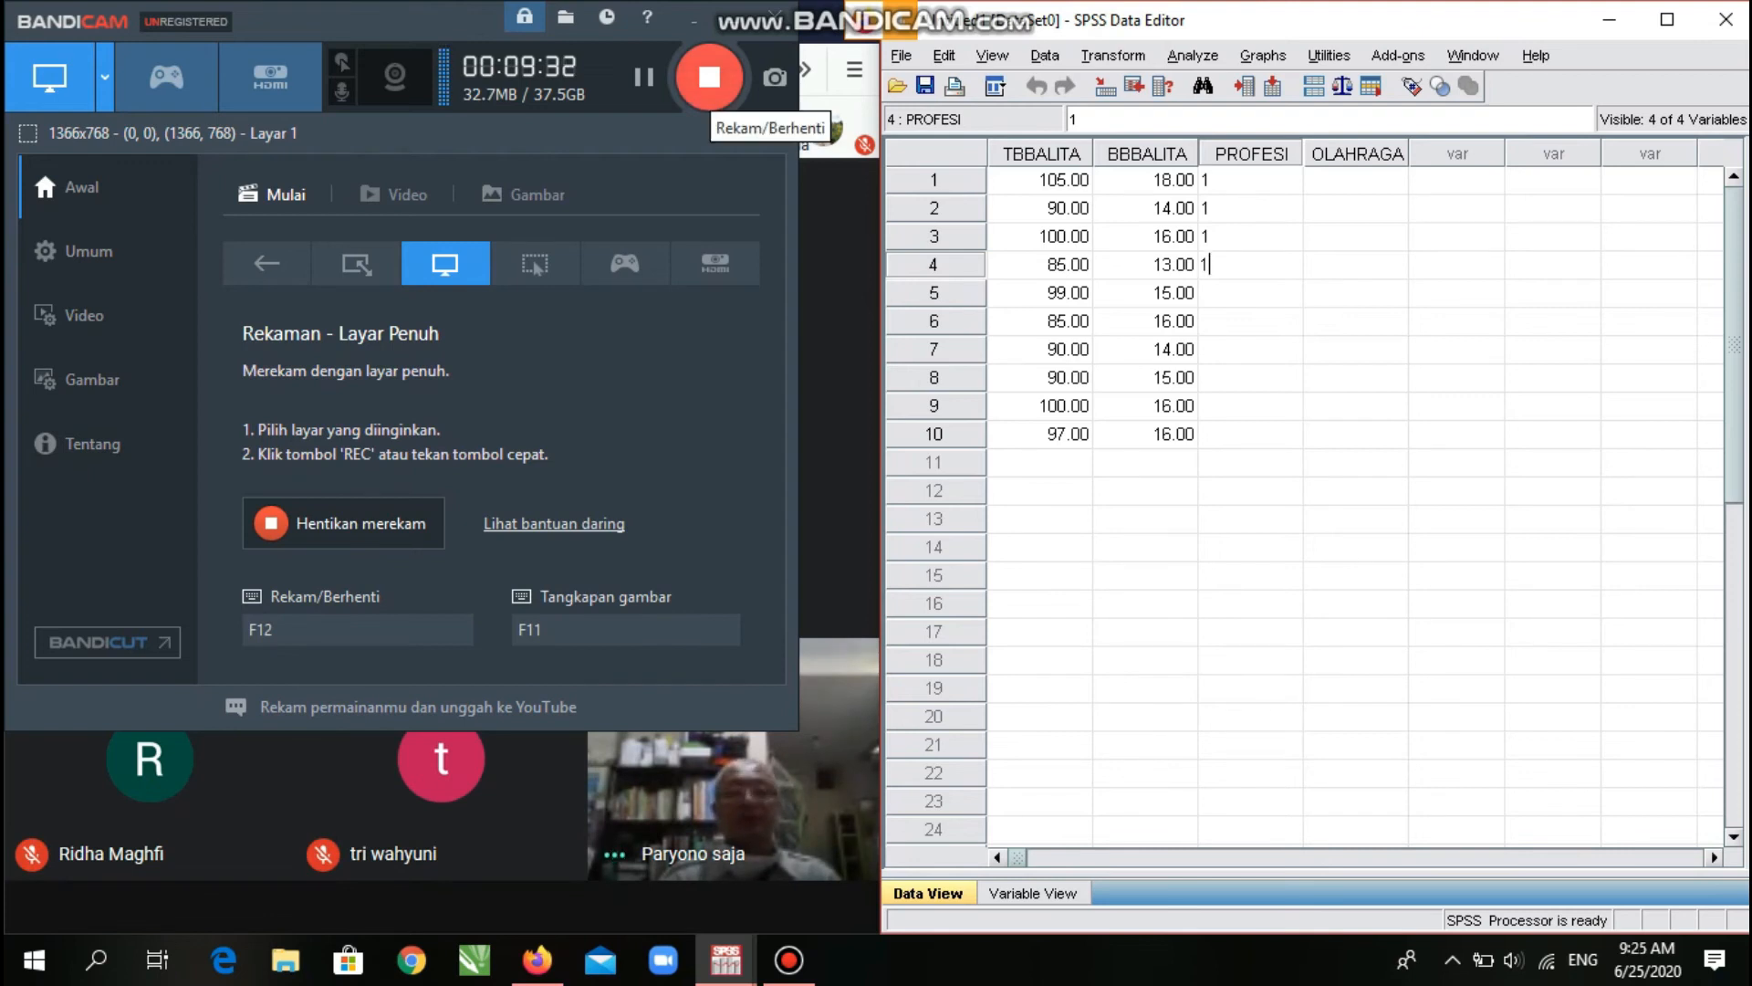
{"action": "left_click", "coordinate": [709, 77]}
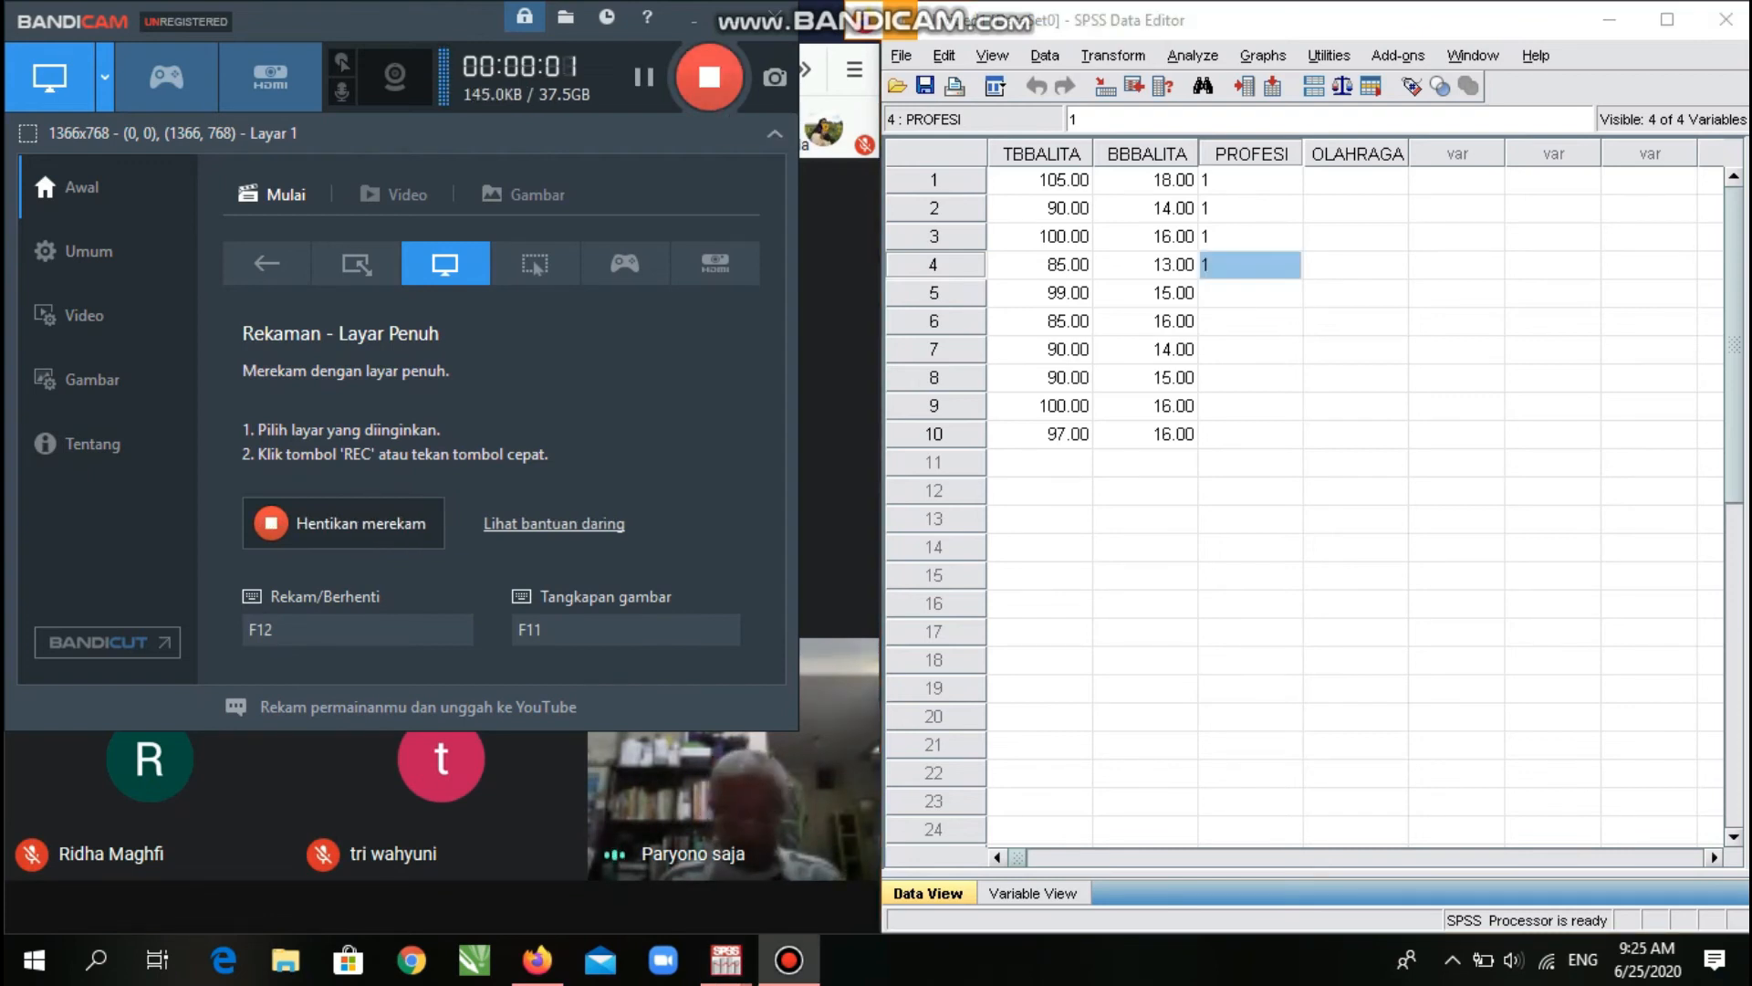
Enter the OLAHRAGA codes 1, 2, 2 and 4 for cases 1 to 4 in the SPSS dataset.
{"action": "left_click", "coordinate": [1250, 292]}
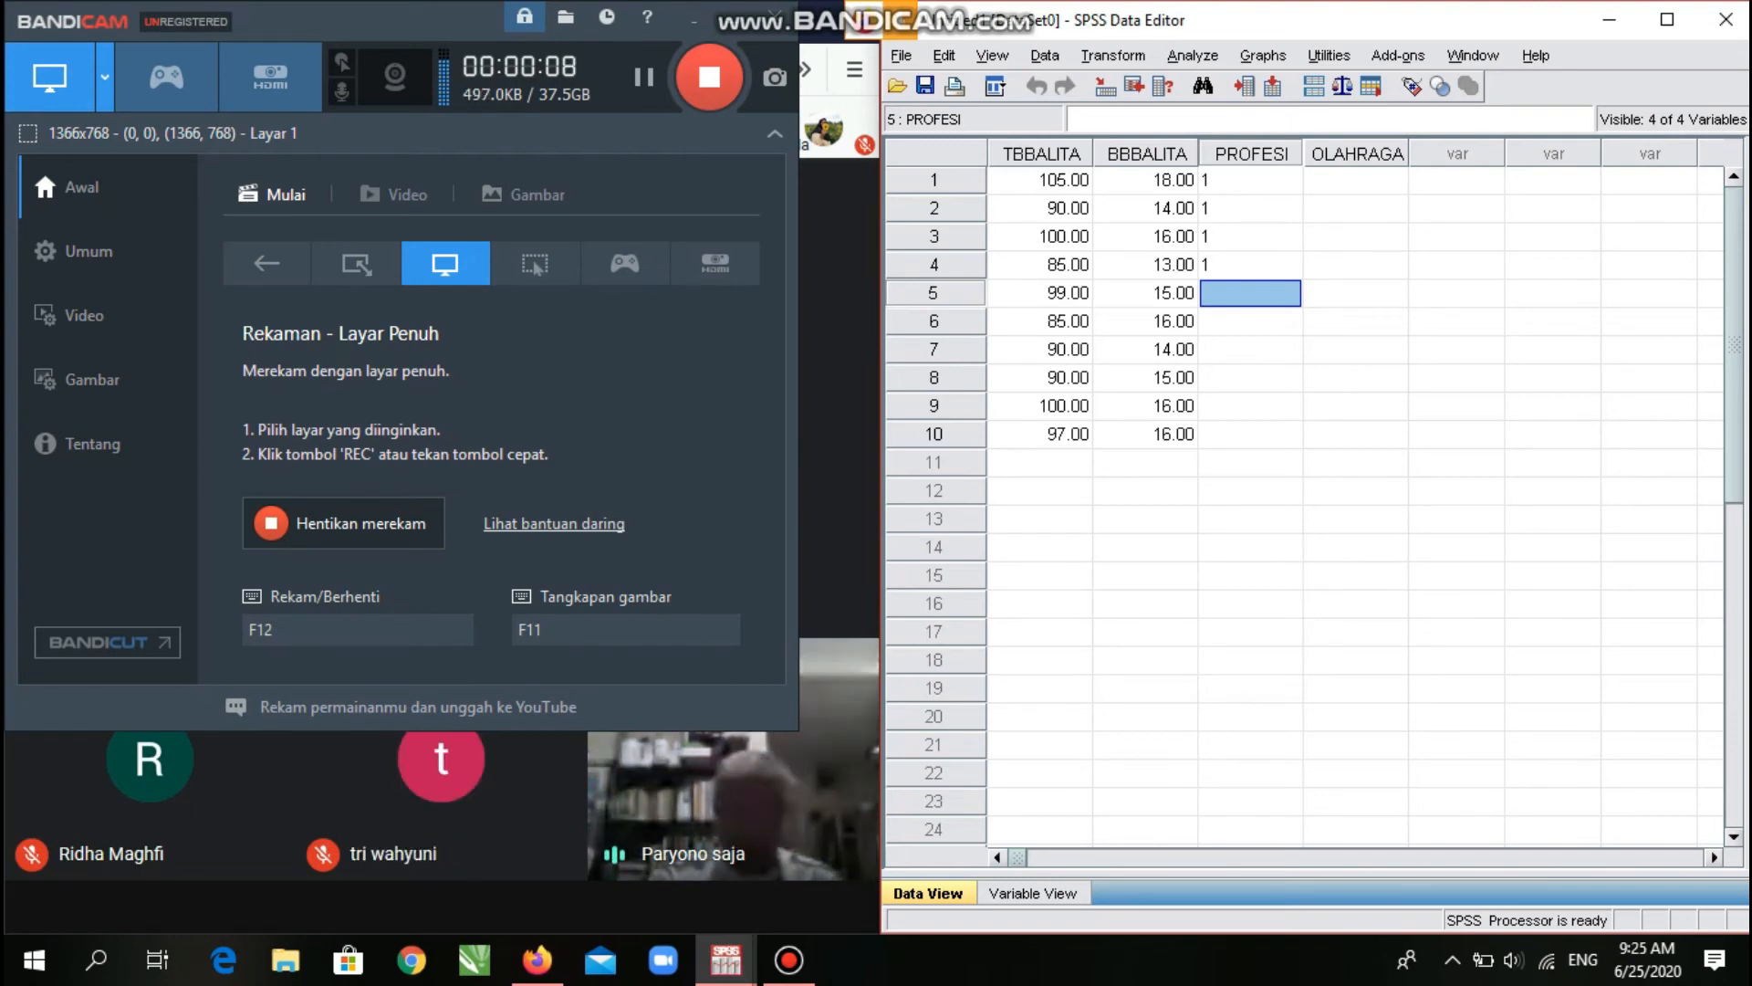
{"action": "left_click", "coordinate": [1355, 180]}
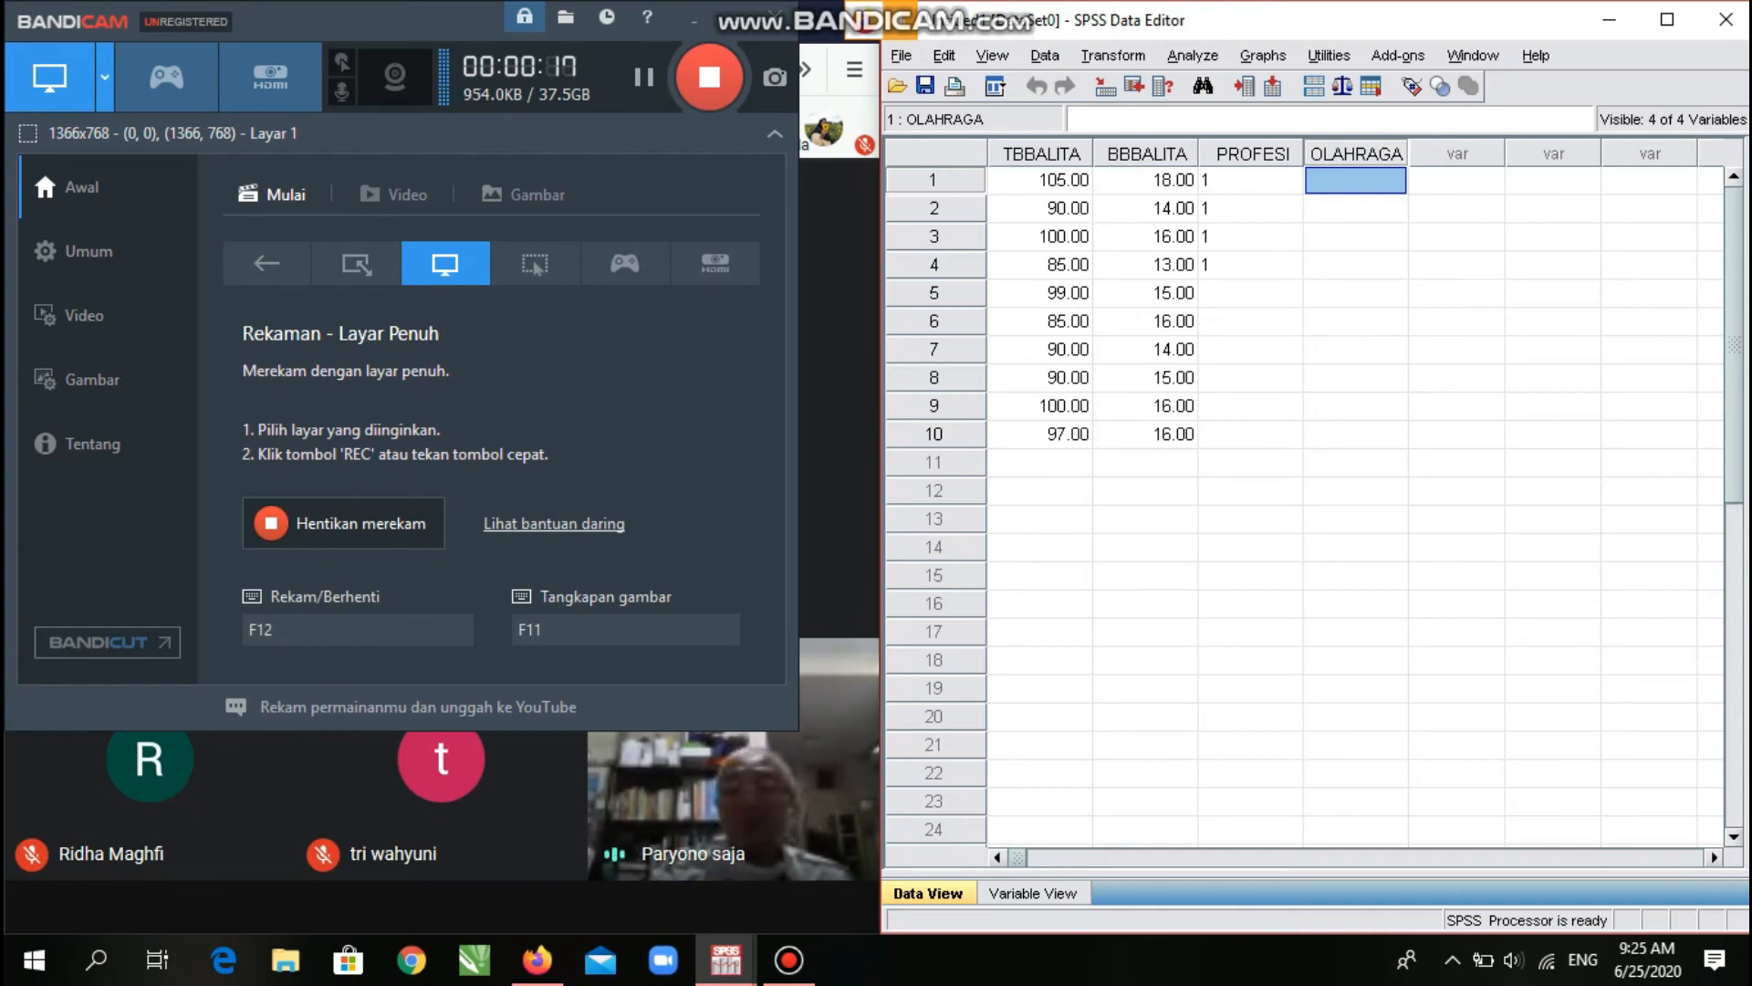
{"action": "left_click", "coordinate": [1355, 208]}
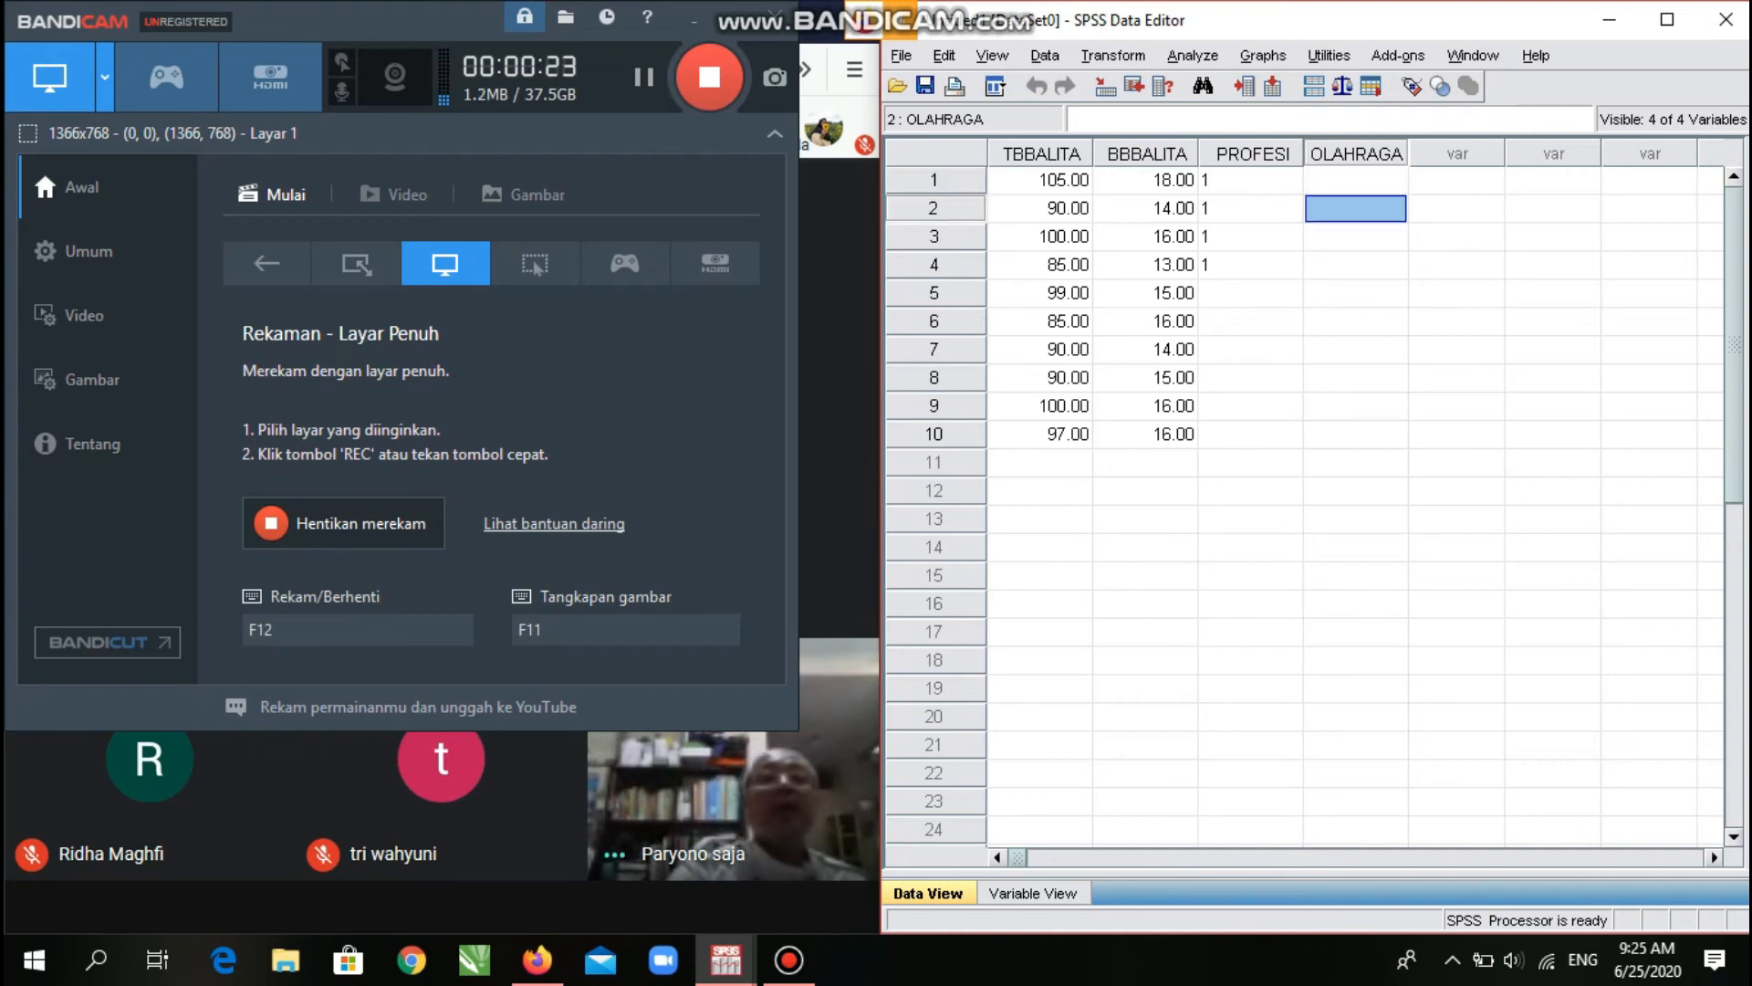
{"action": "type", "text": "2"}
{"action": "left_click", "coordinate": [1356, 179]}
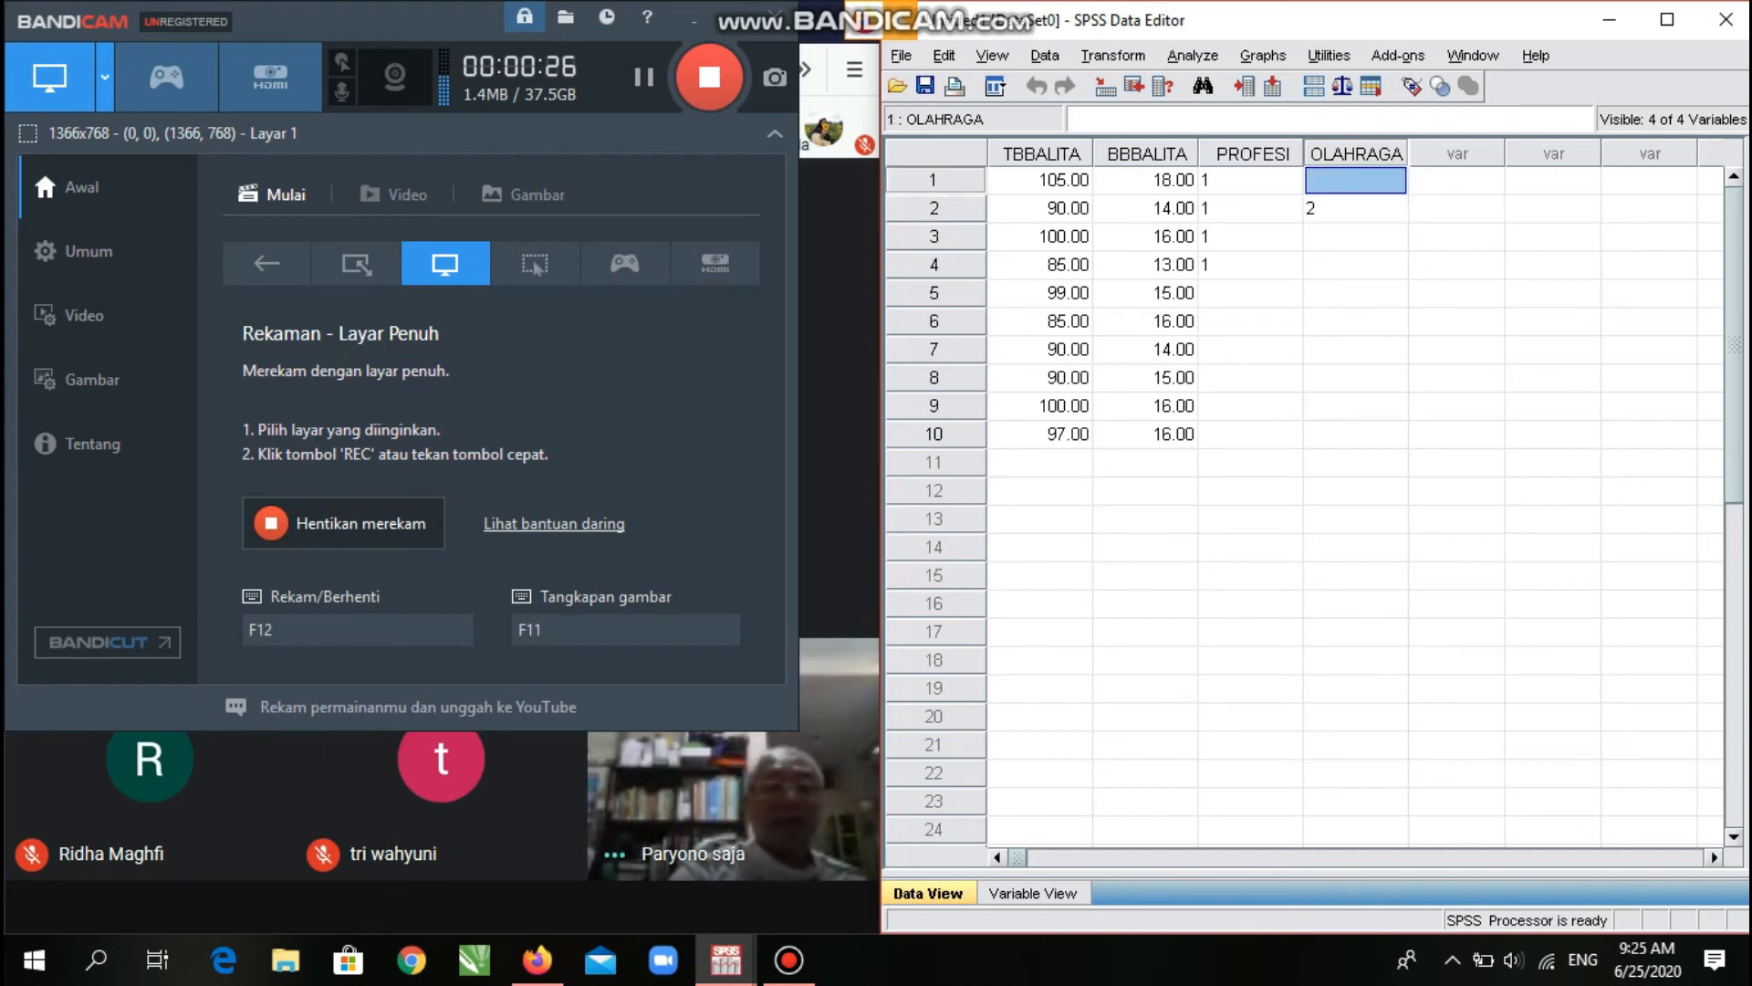
{"action": "type", "text": "1"}
{"action": "left_click", "coordinate": [1355, 237]}
{"action": "type", "text": "2"}
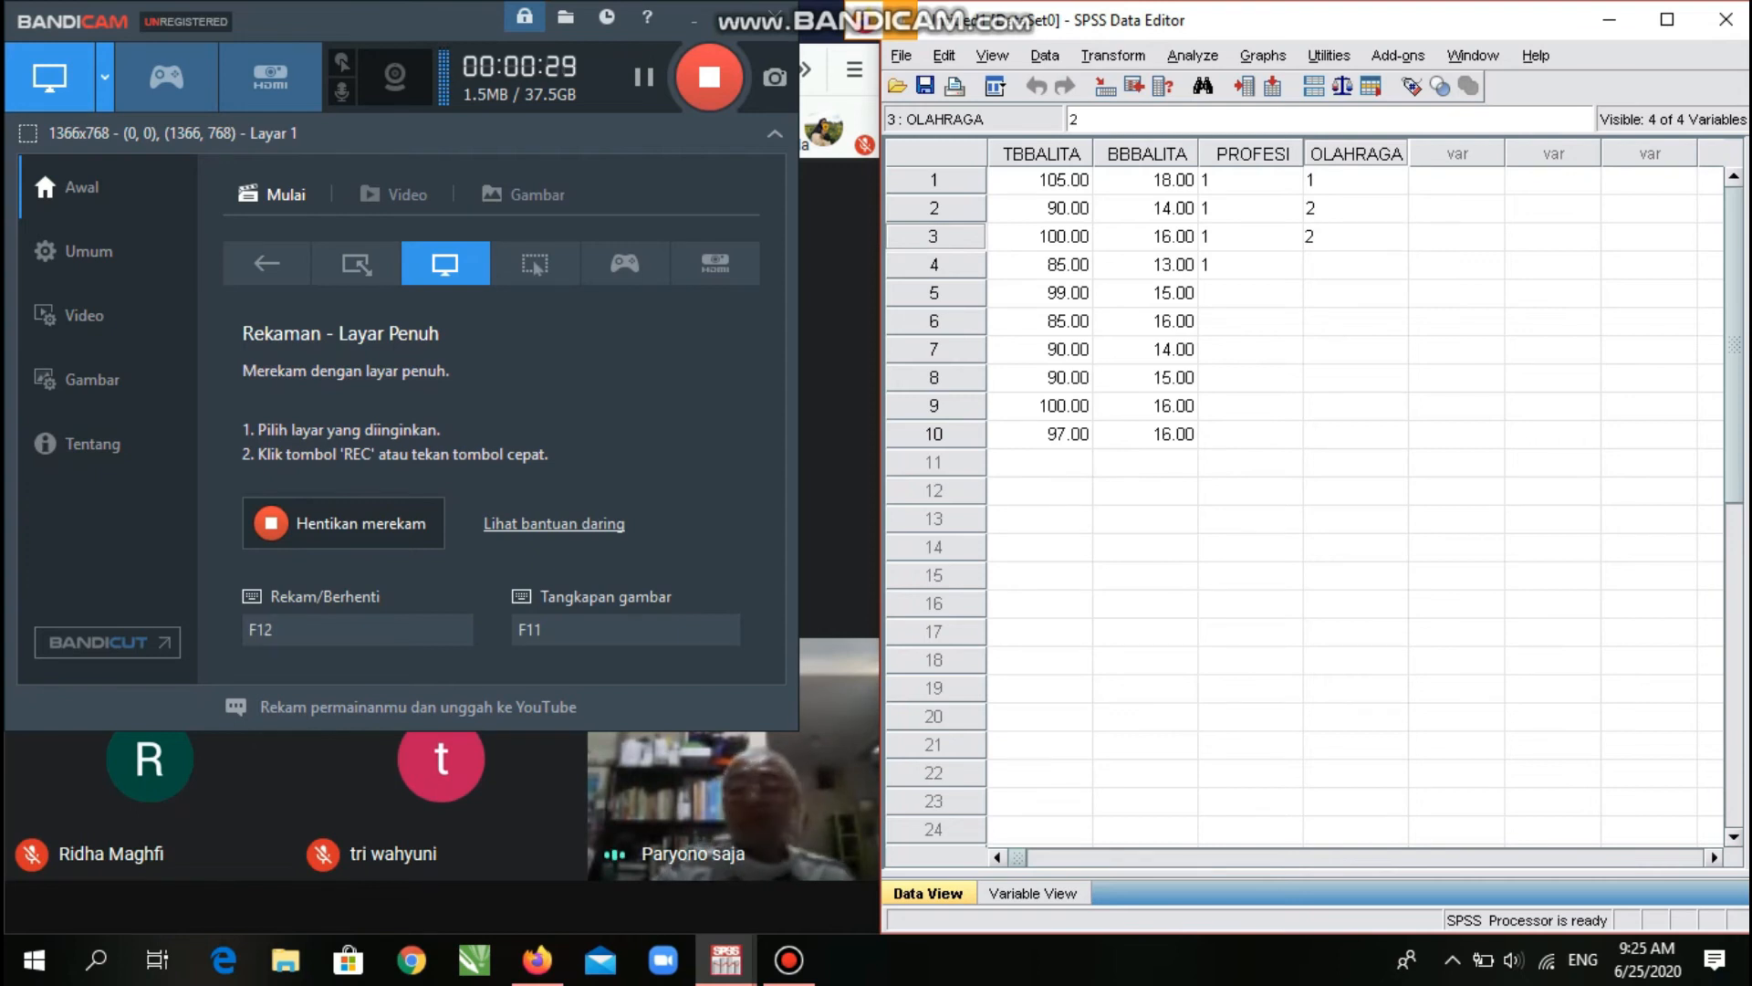
{"action": "key", "text": "Return"}
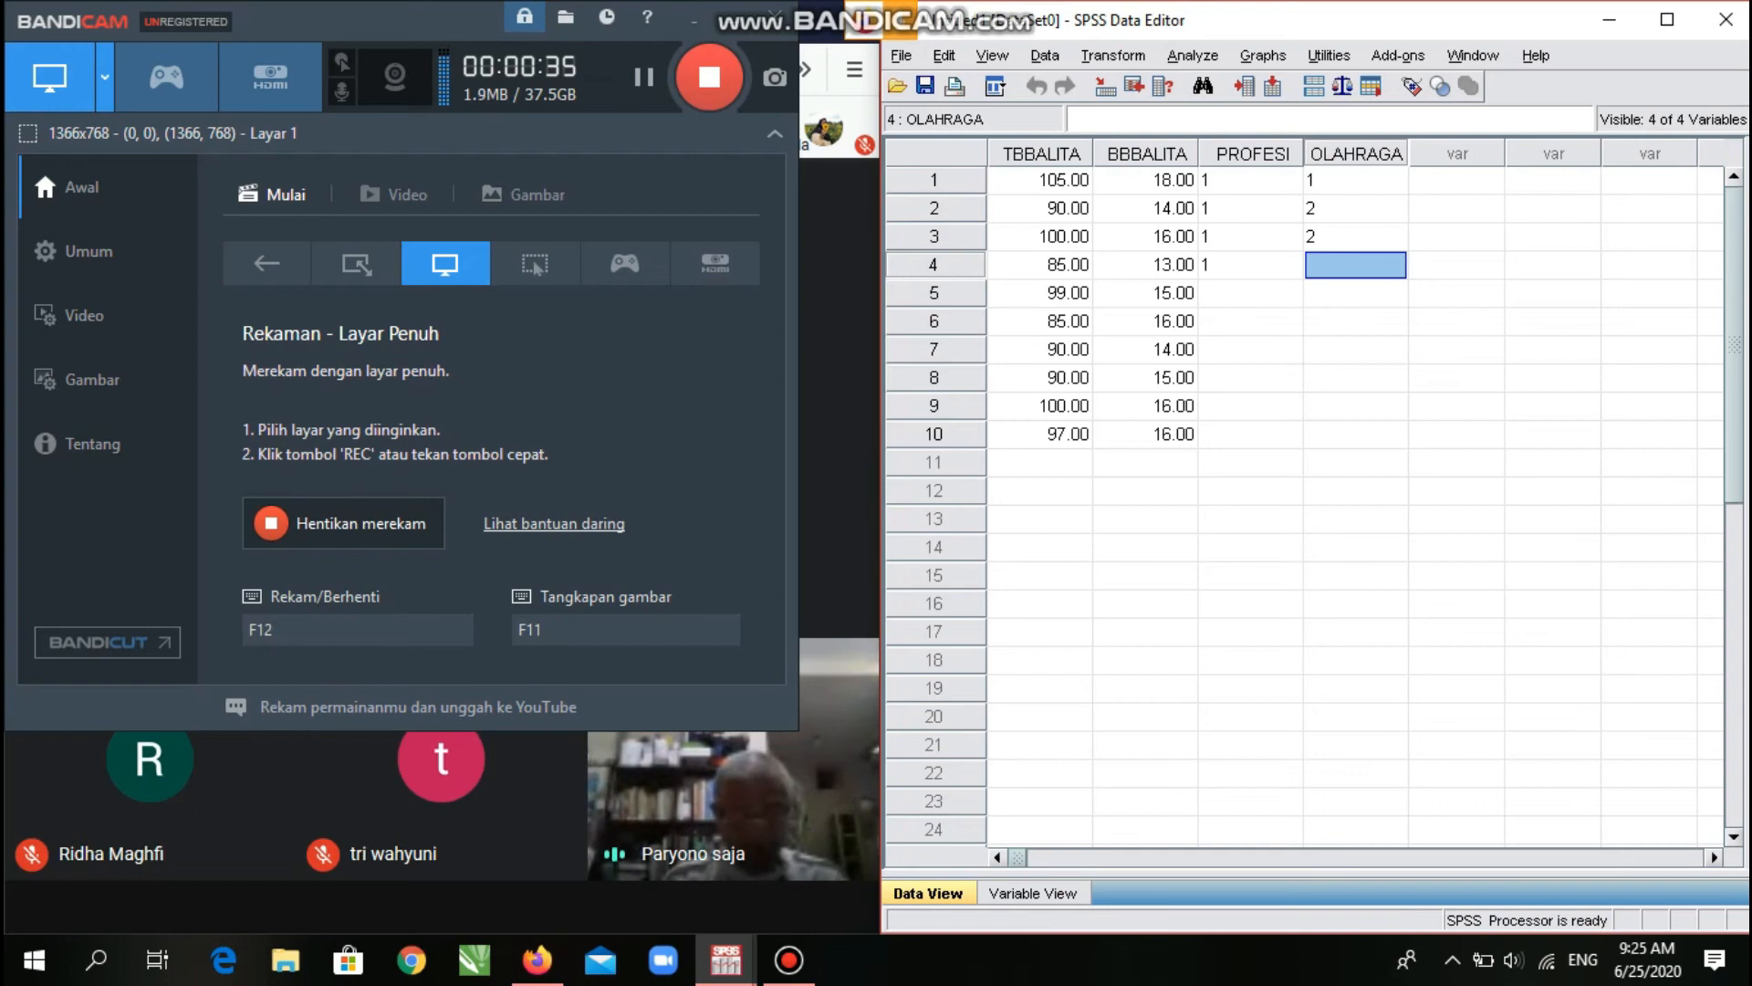
{"action": "type", "text": "4"}
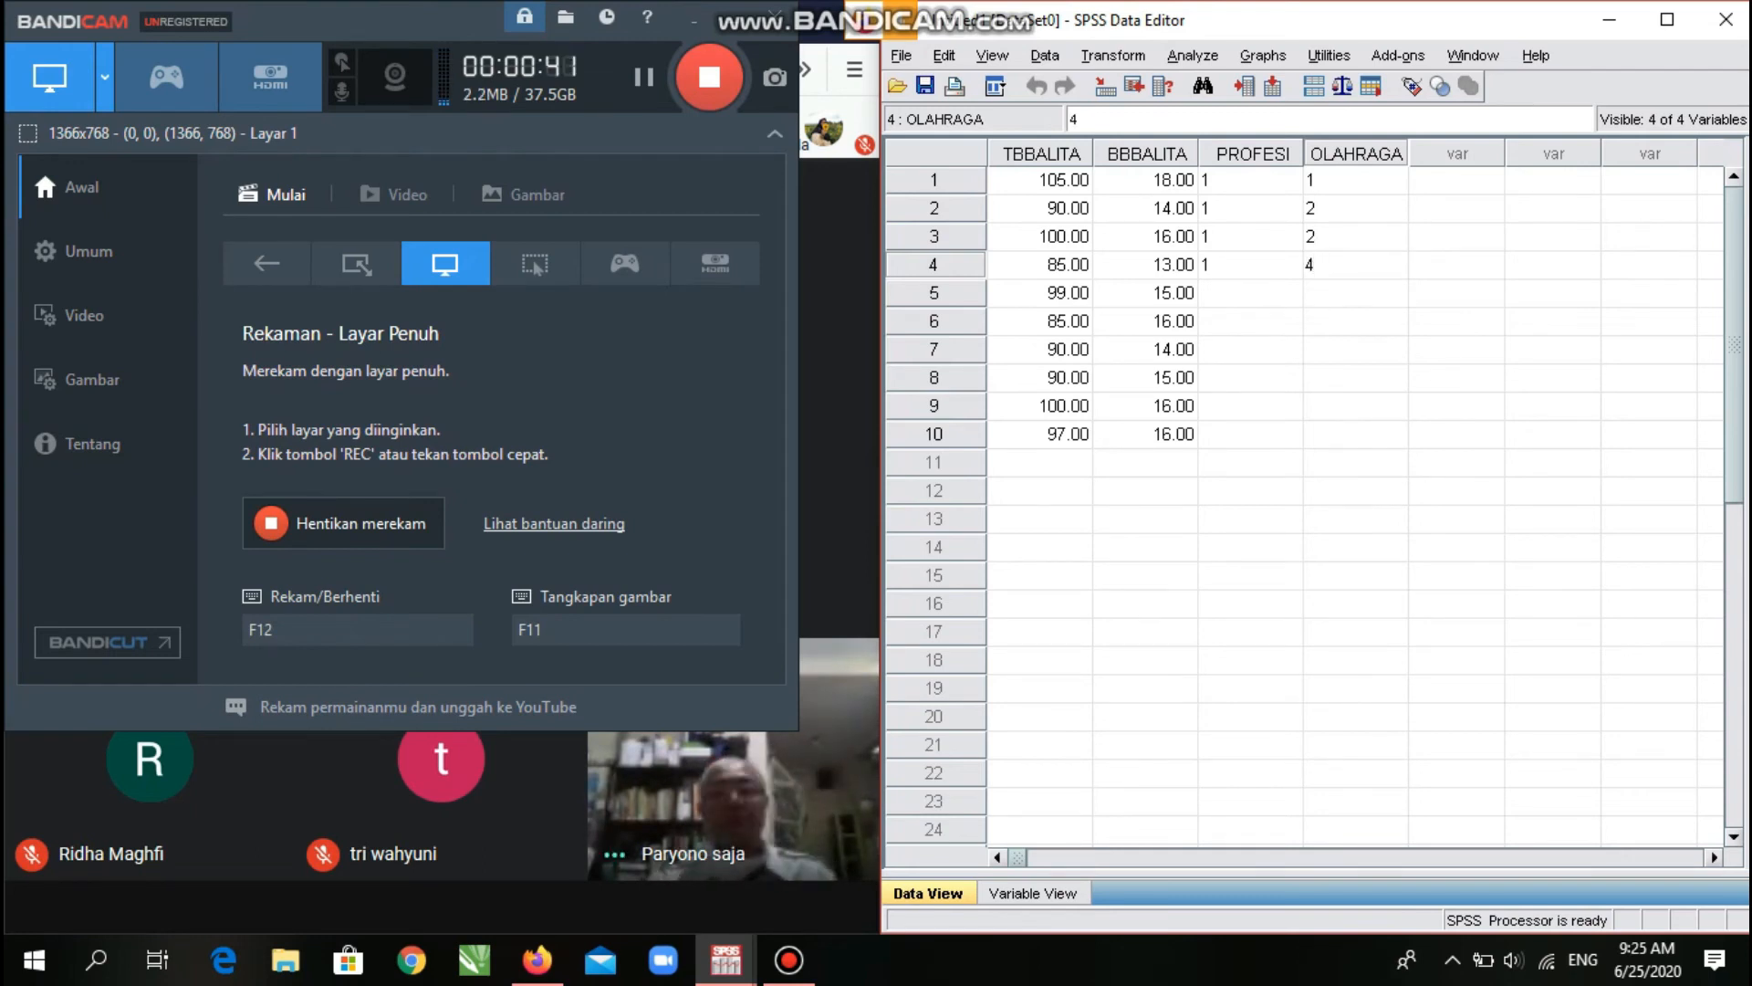
{"action": "key", "text": "Return"}
Enter code 2 in PROFESI for cases 5 to 9.
{"action": "left_click", "coordinate": [1251, 293]}
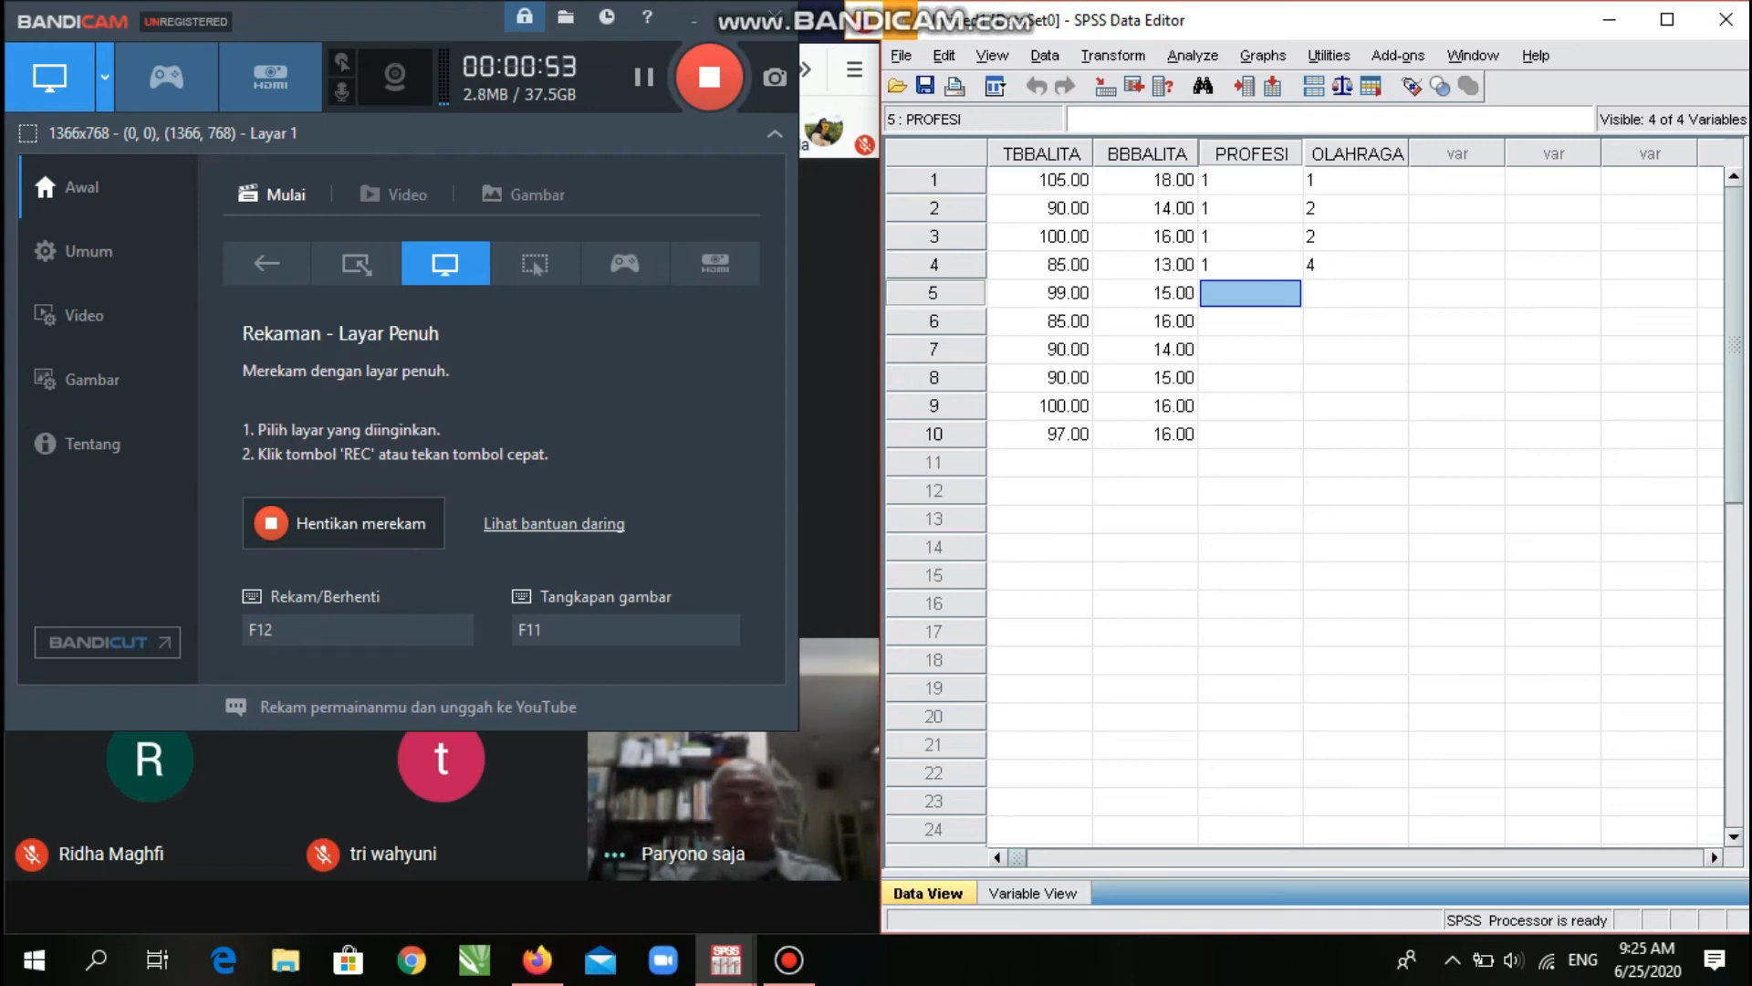
{"action": "mouse_move", "coordinate": [349, 876]}
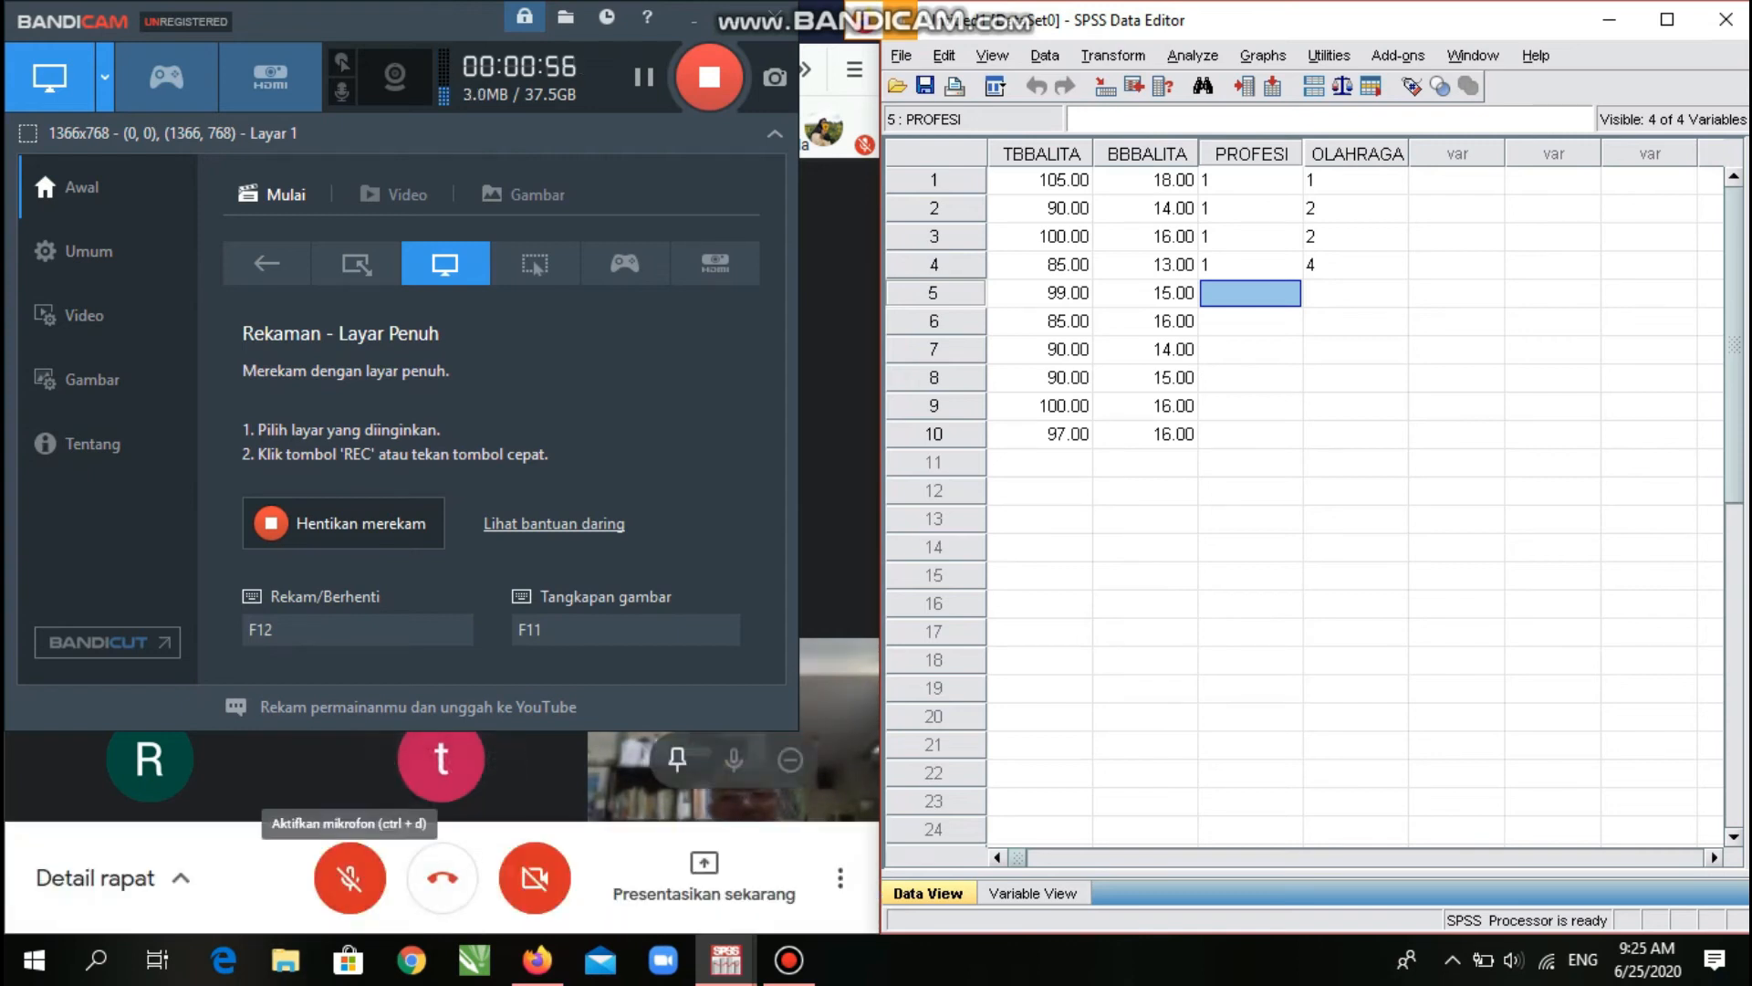
{"action": "type", "text": "2"}
{"action": "key", "text": "Return"}
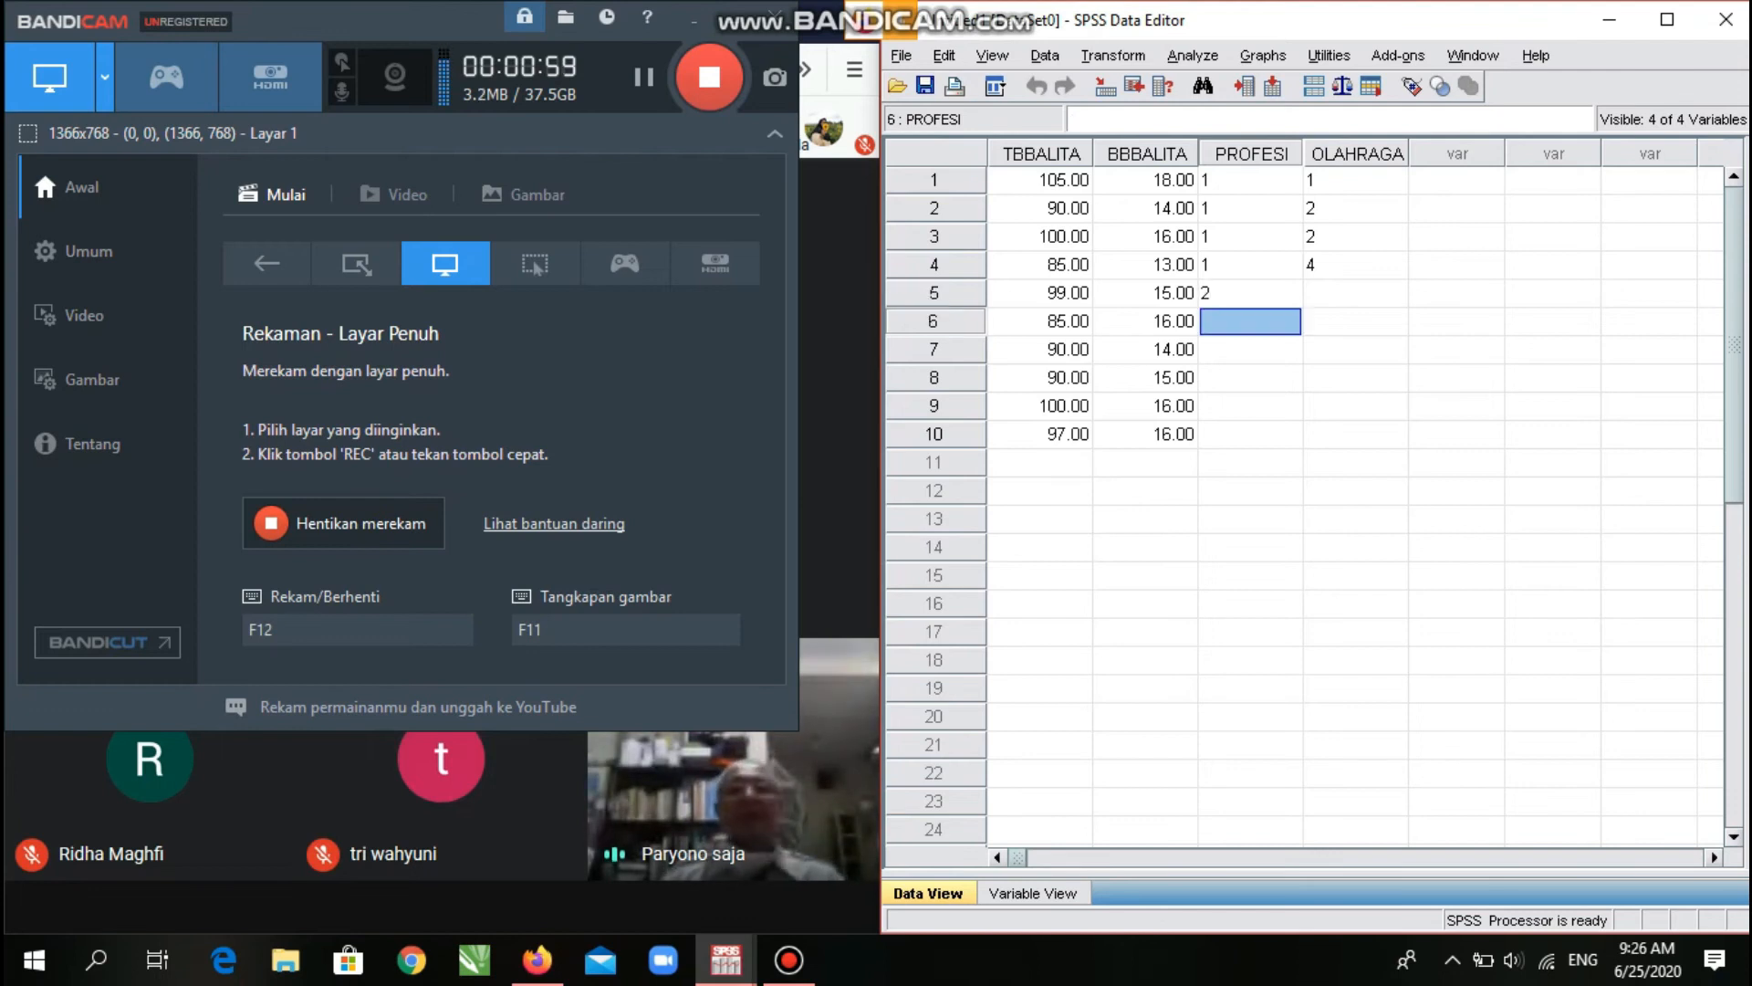
{"action": "type", "text": "2"}
{"action": "key", "text": "Return"}
{"action": "type", "text": "2"}
{"action": "key", "text": "Return"}
{"action": "type", "text": "2"}
{"action": "key", "text": "Return"}
{"action": "type", "text": "2"}
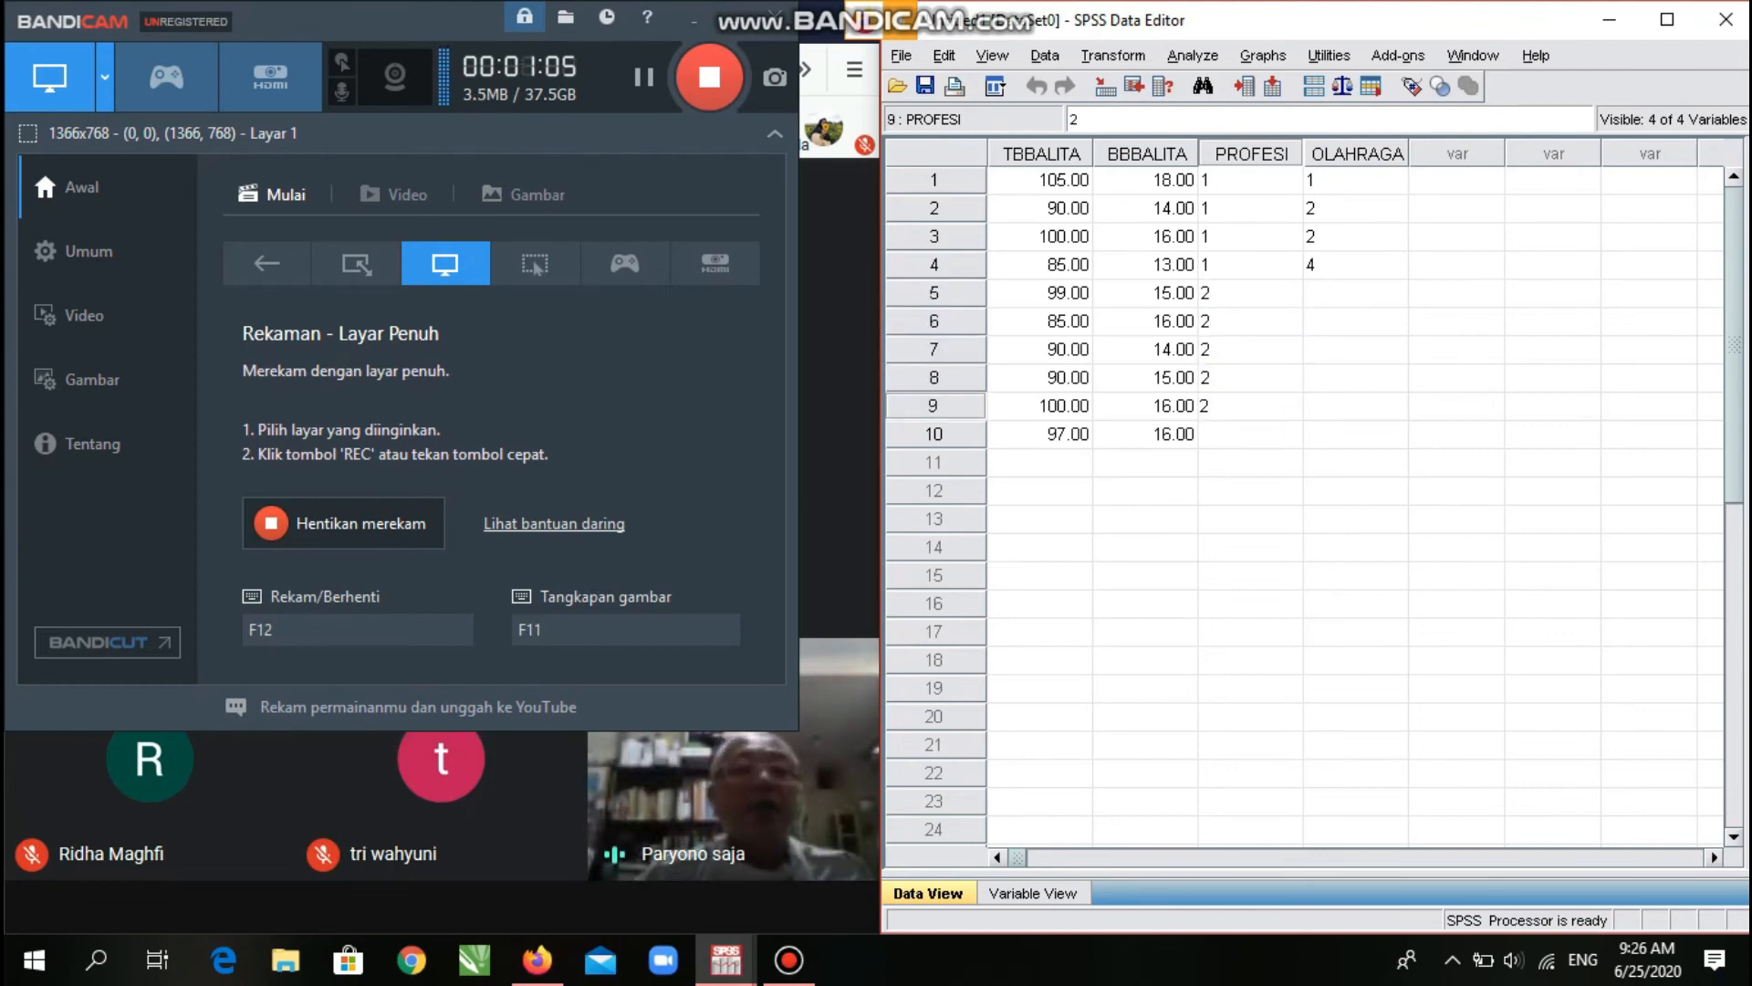
Check the variable definitions, then enter the OLAHRAGA codes 3, 3, 4, 3 and 1 for cases 5 to 9.
{"action": "left_click", "coordinate": [1355, 293]}
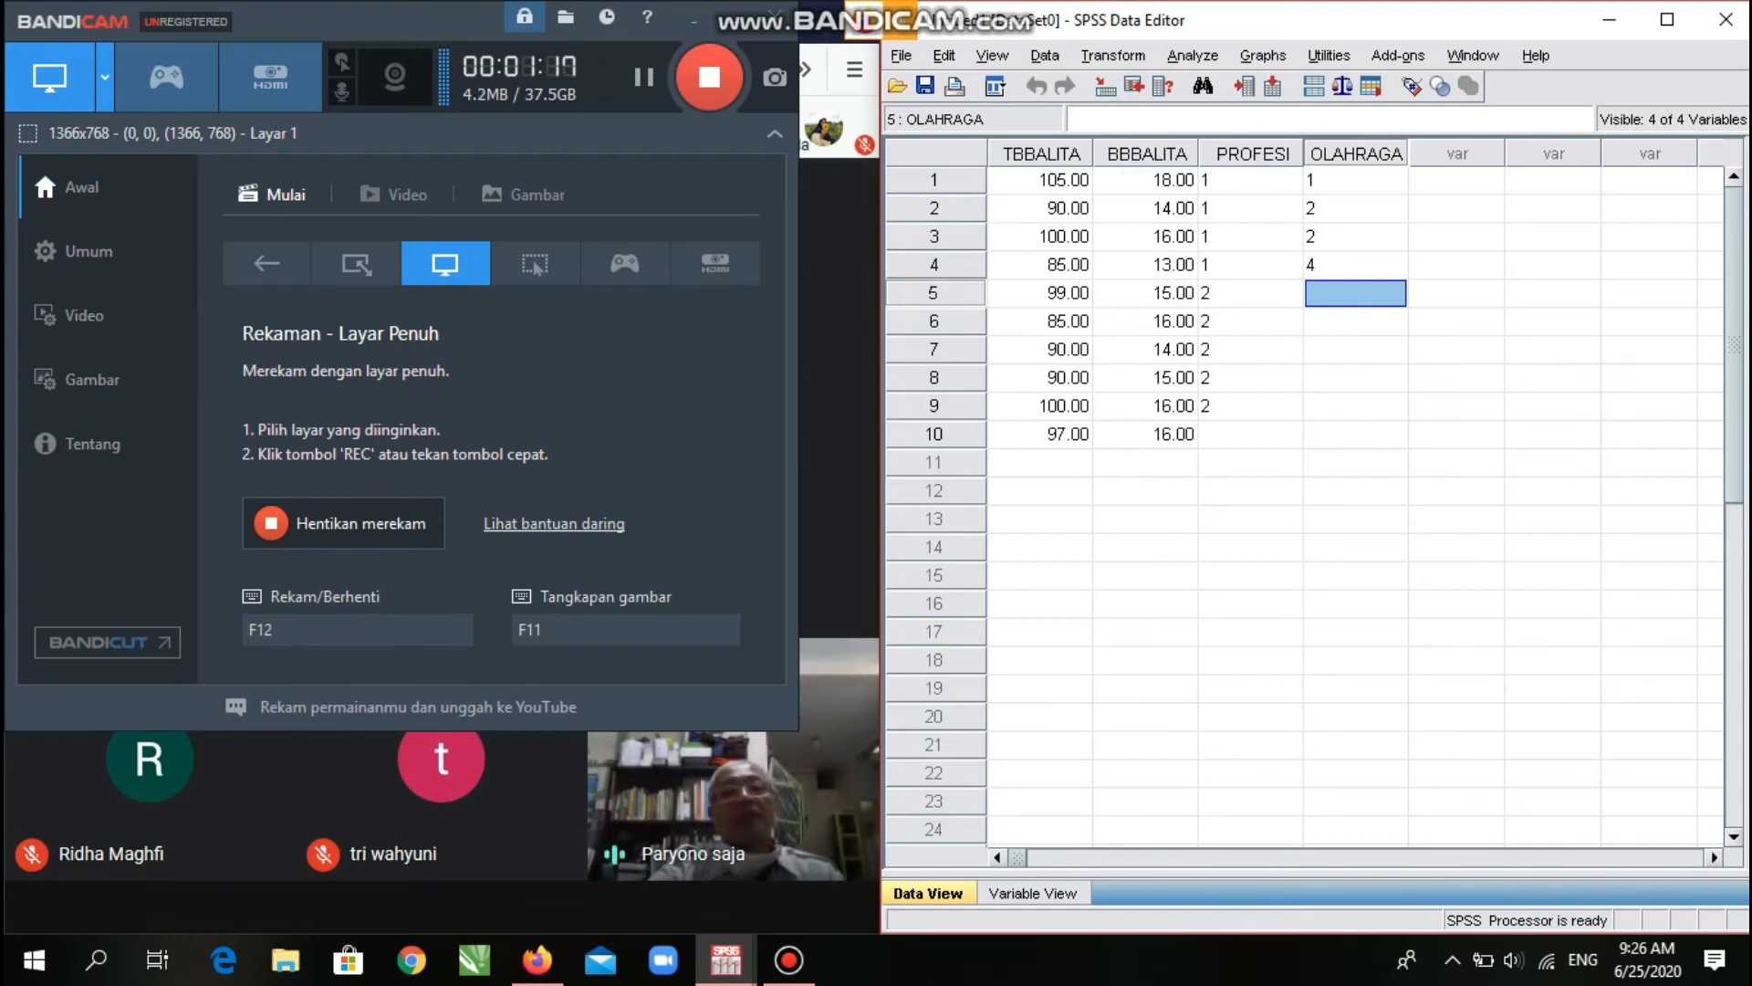
{"action": "key", "text": "ctrl+t"}
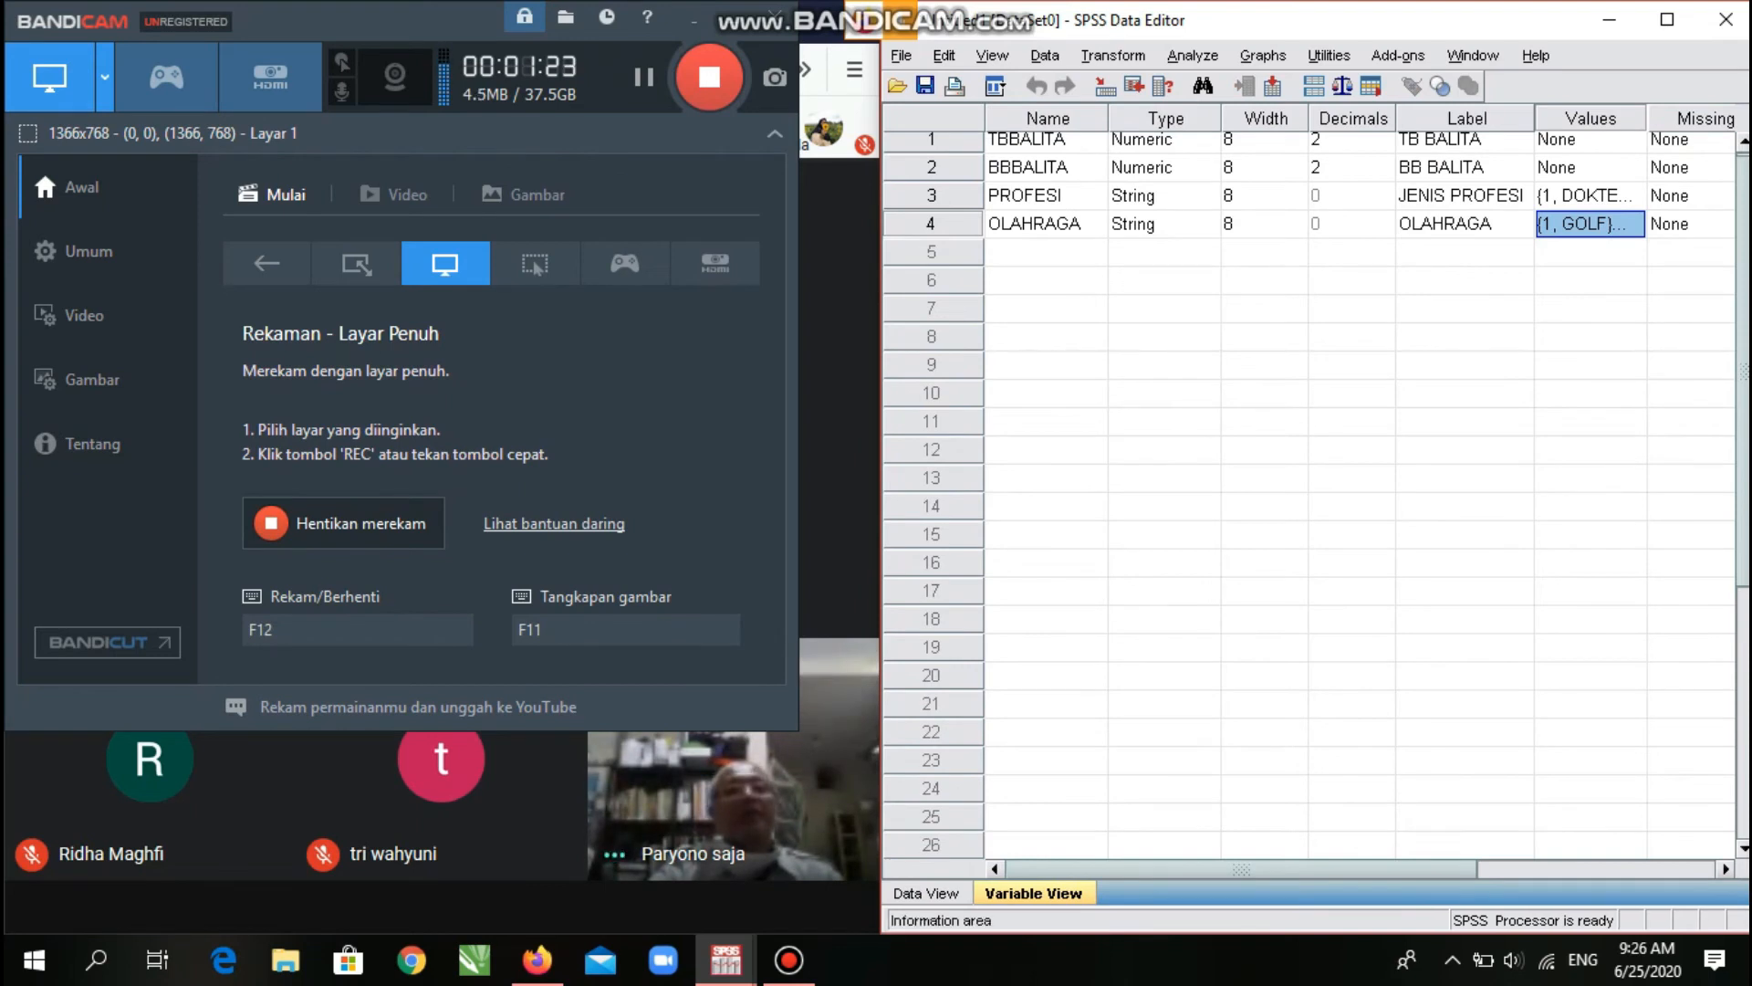
{"action": "key", "text": "ctrl+t"}
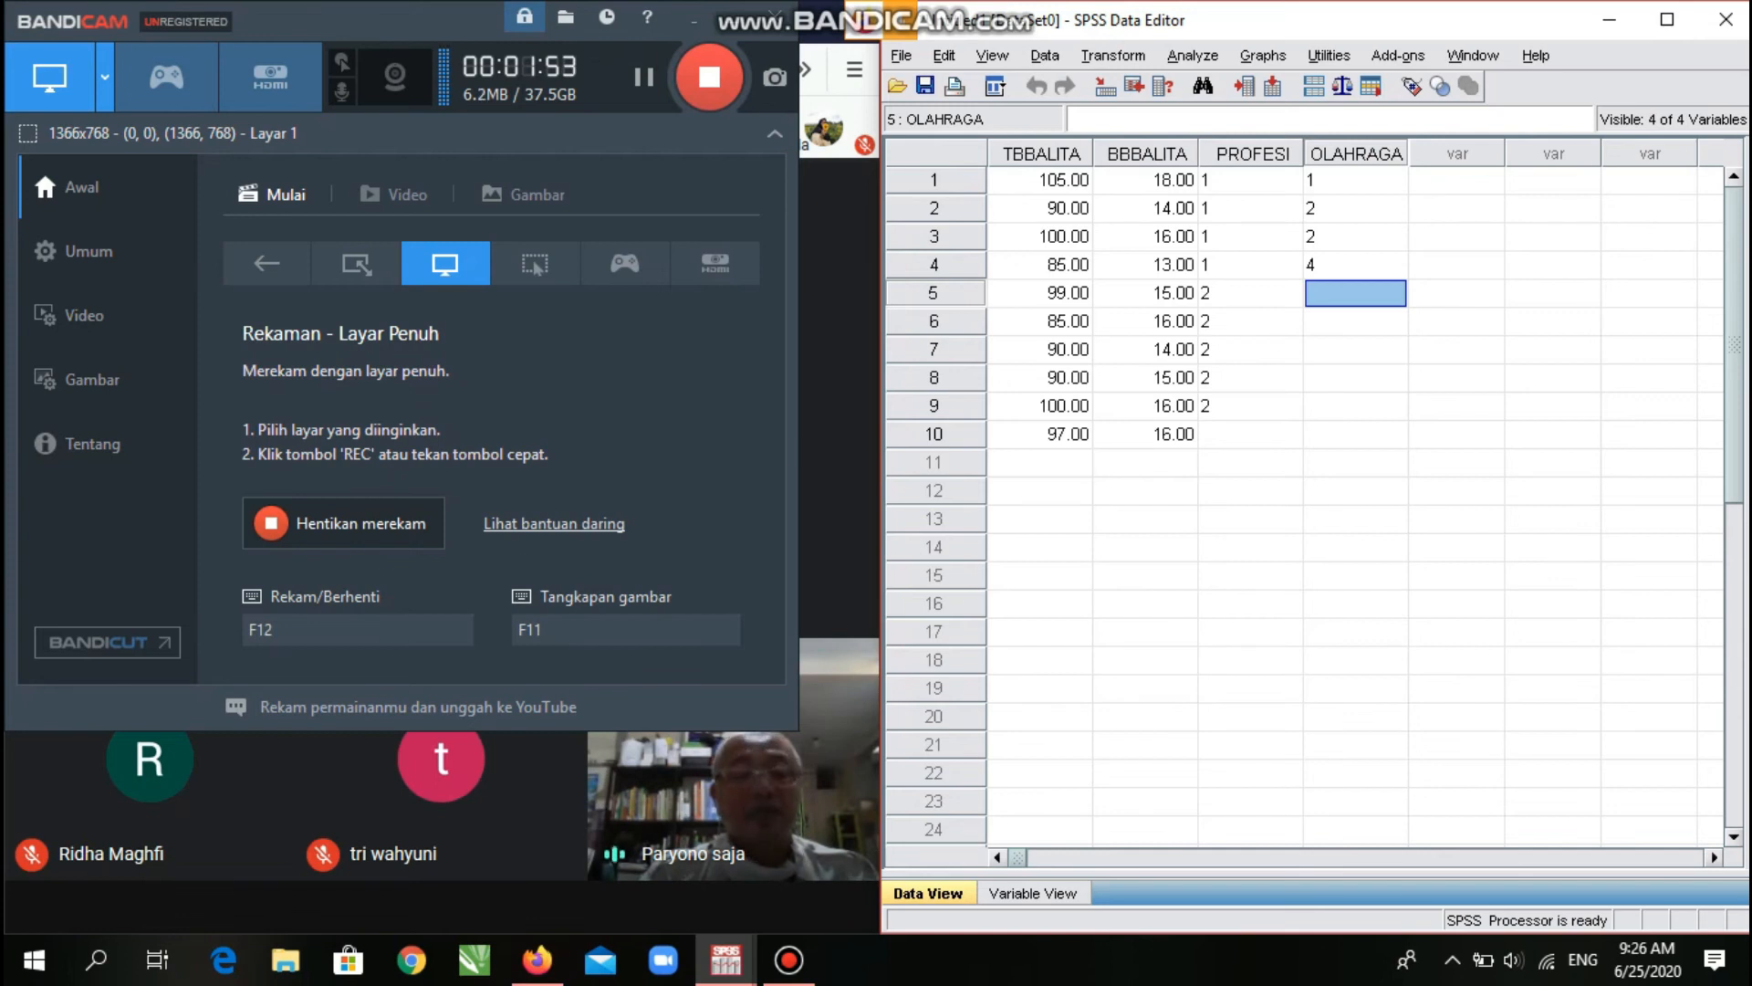
{"action": "left_click", "coordinate": [1356, 320]}
{"action": "key", "text": "Return"}
{"action": "type", "text": "4"}
{"action": "key", "text": "Return"}
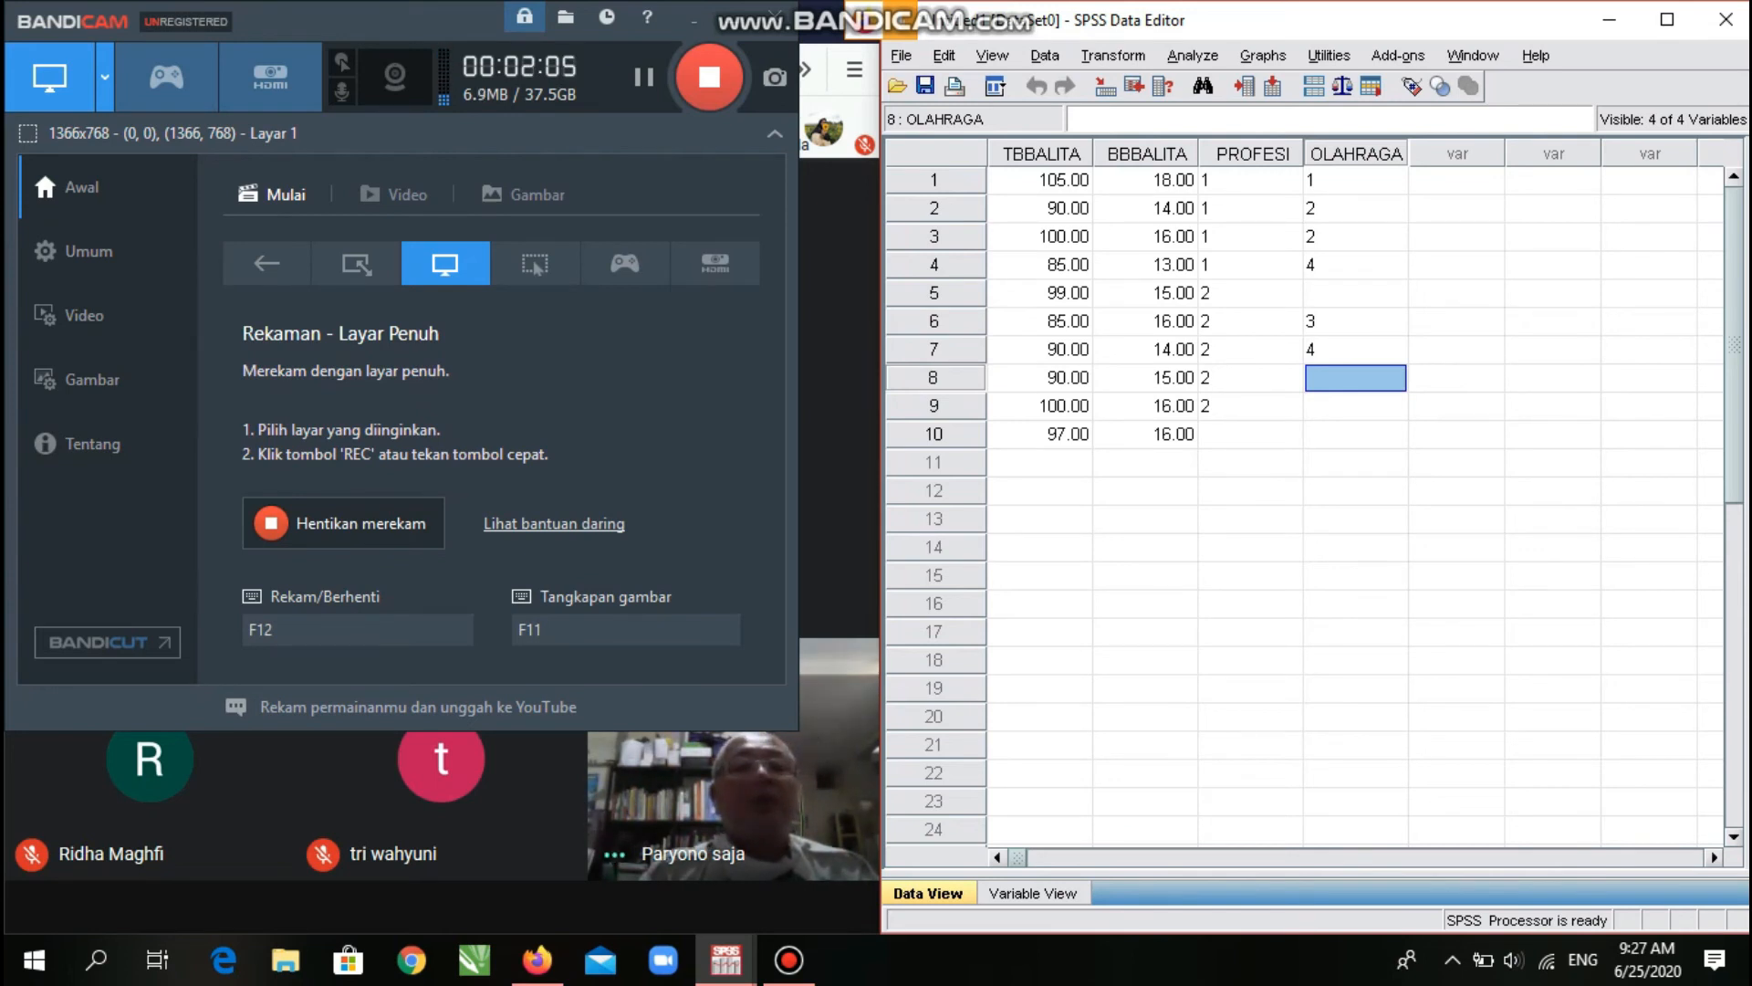
{"action": "type", "text": "3"}
{"action": "key", "text": "Return"}
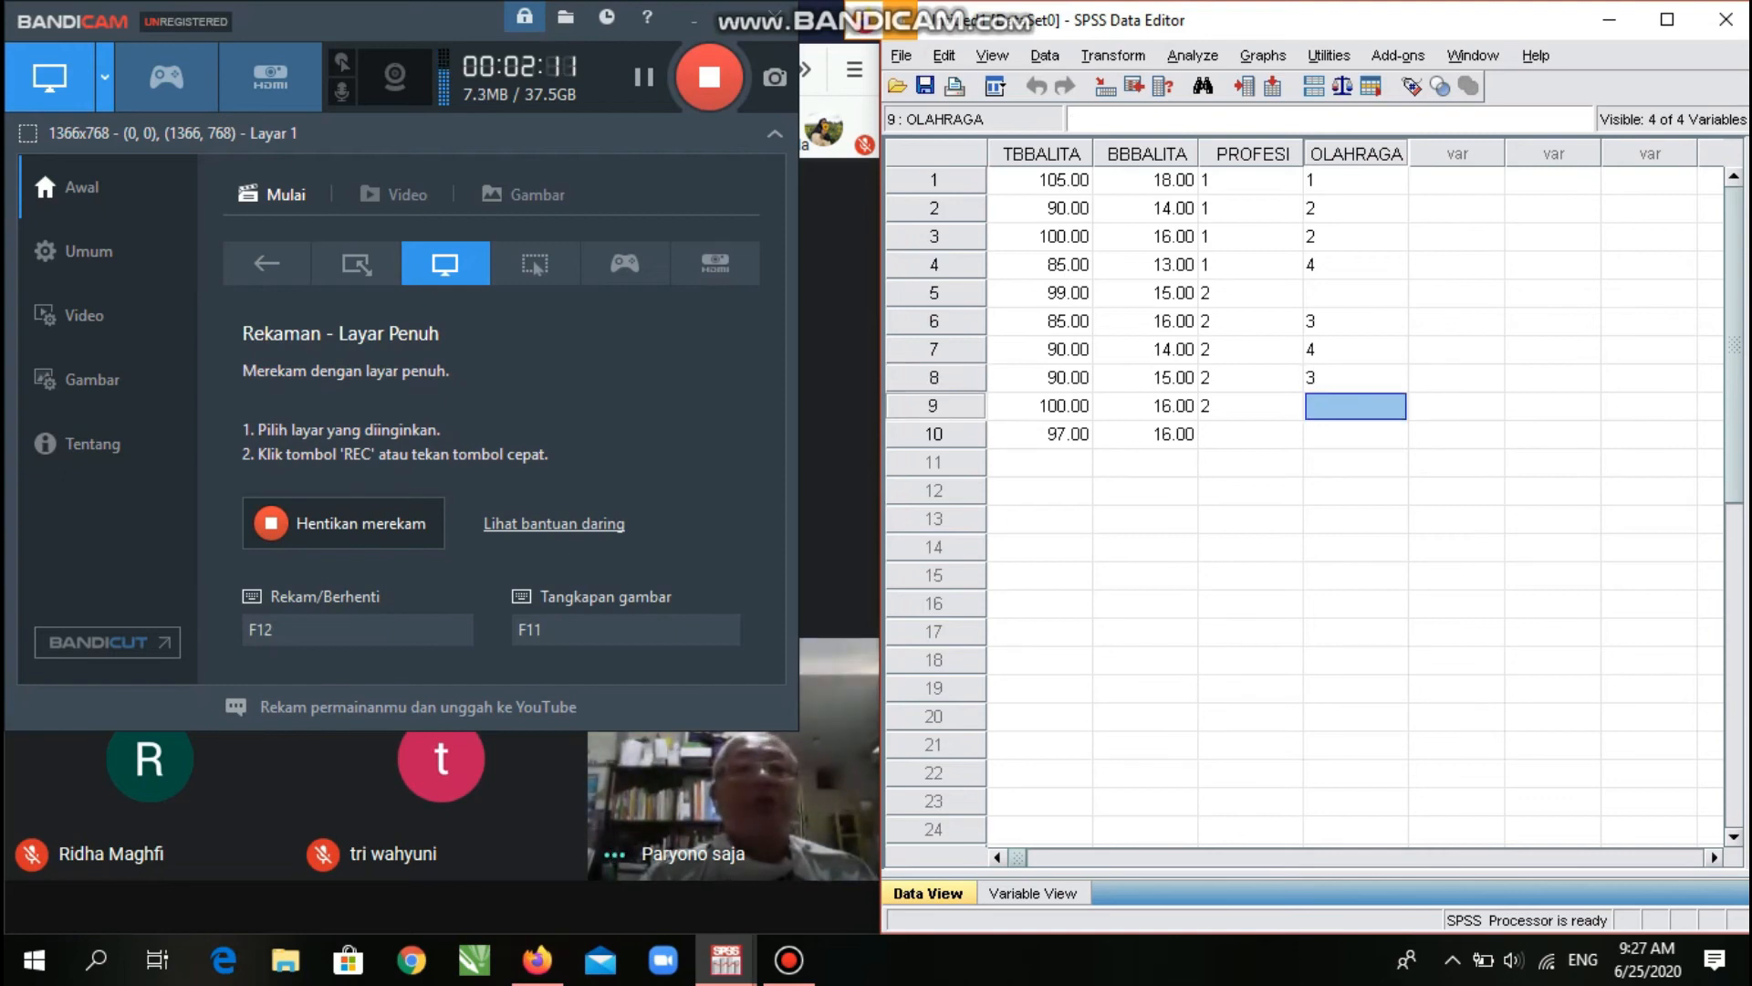
{"action": "type", "text": "1"}
{"action": "left_click", "coordinate": [1356, 293]}
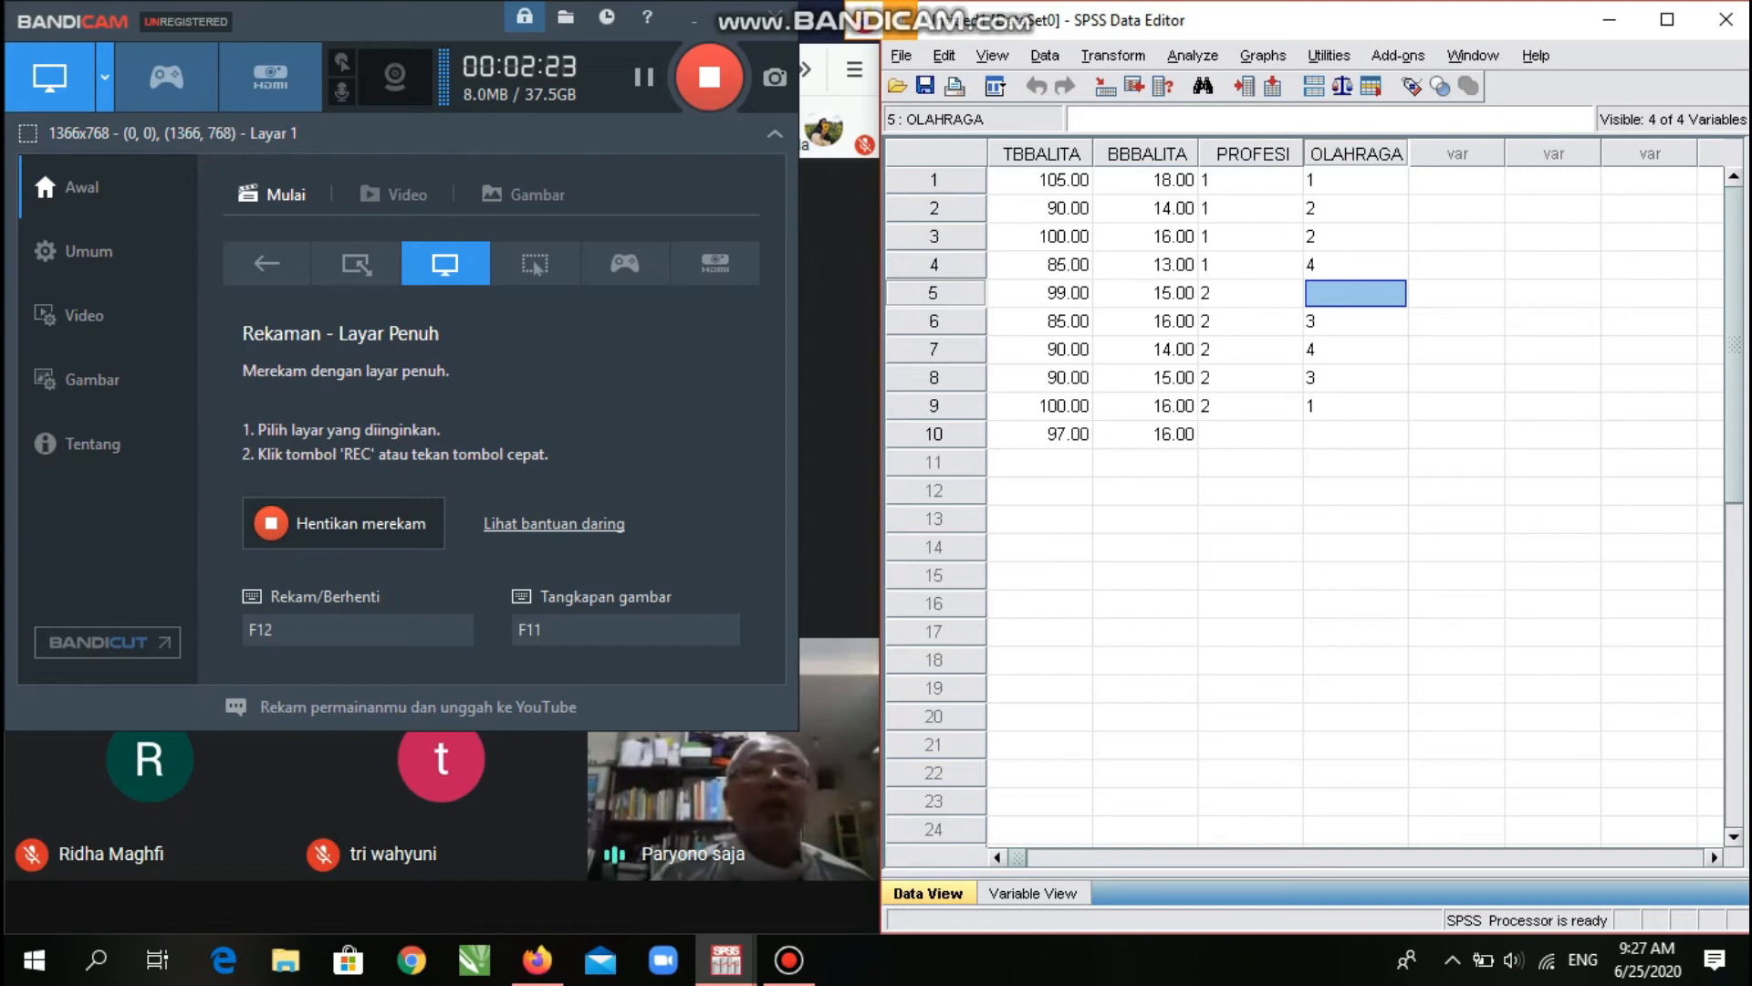
{"action": "type", "text": "3"}
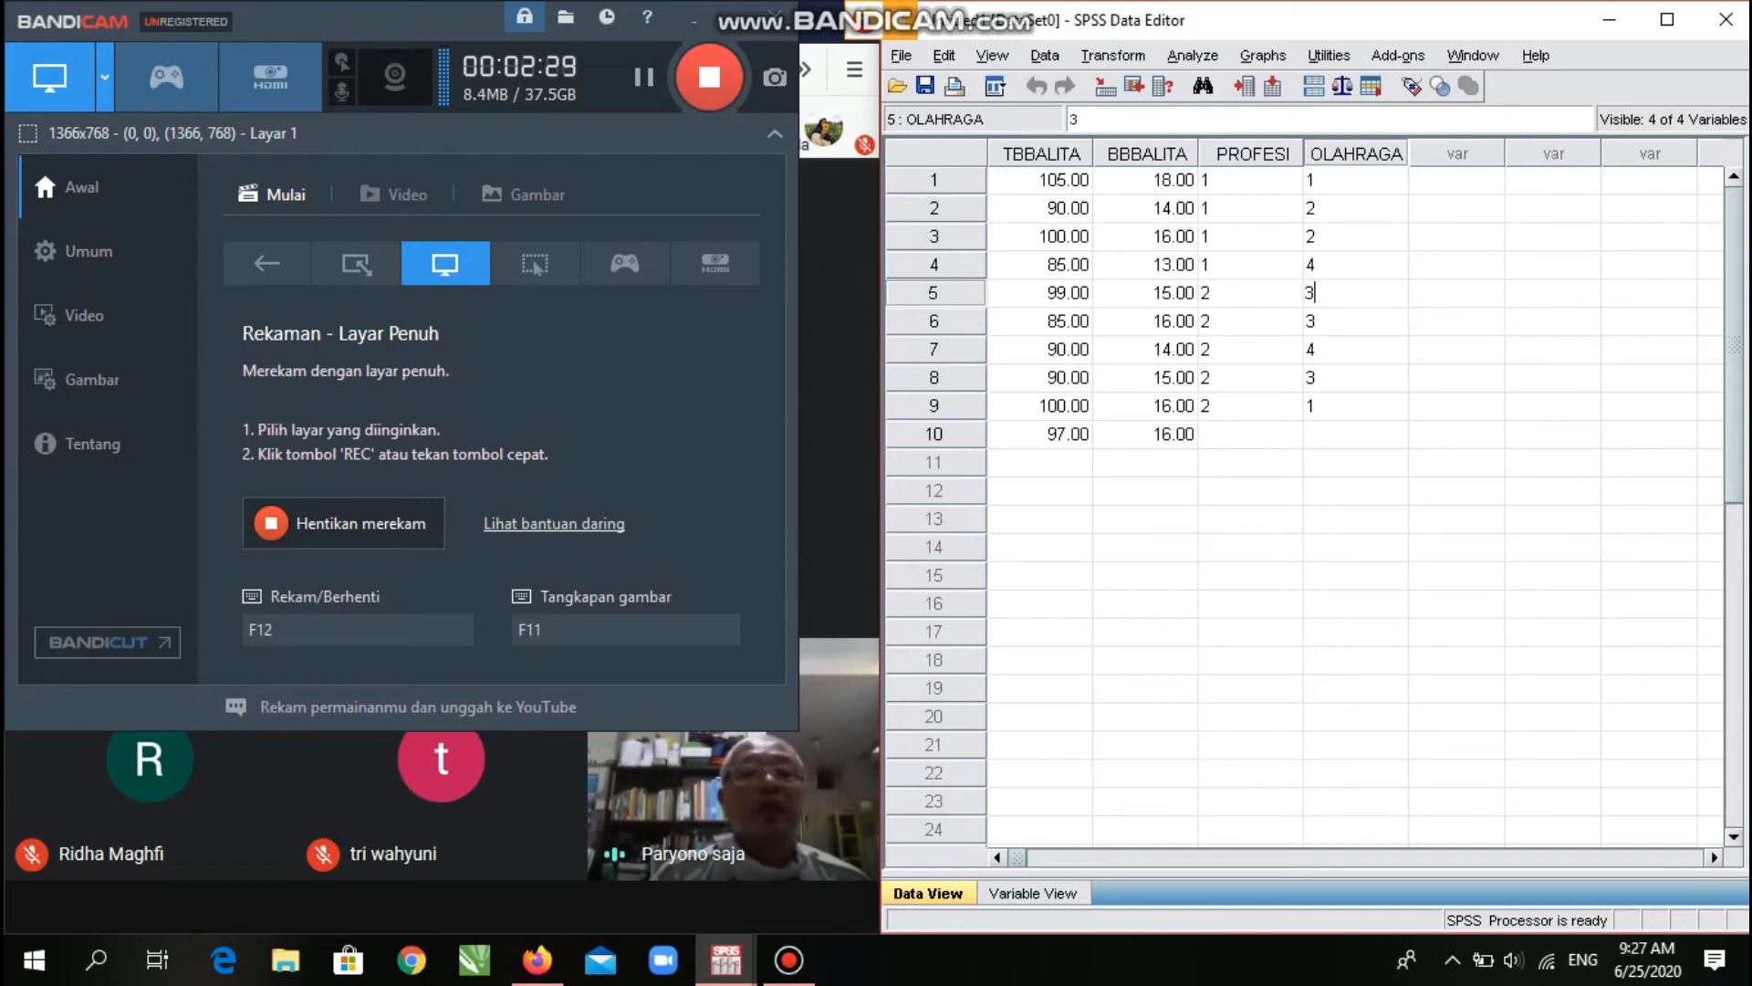
Bring the Google Meet window in front of Bandicam, and enter code 3 in PROFESI for cases 10 to 13 in SPSS.
{"action": "left_click", "coordinate": [1250, 434]}
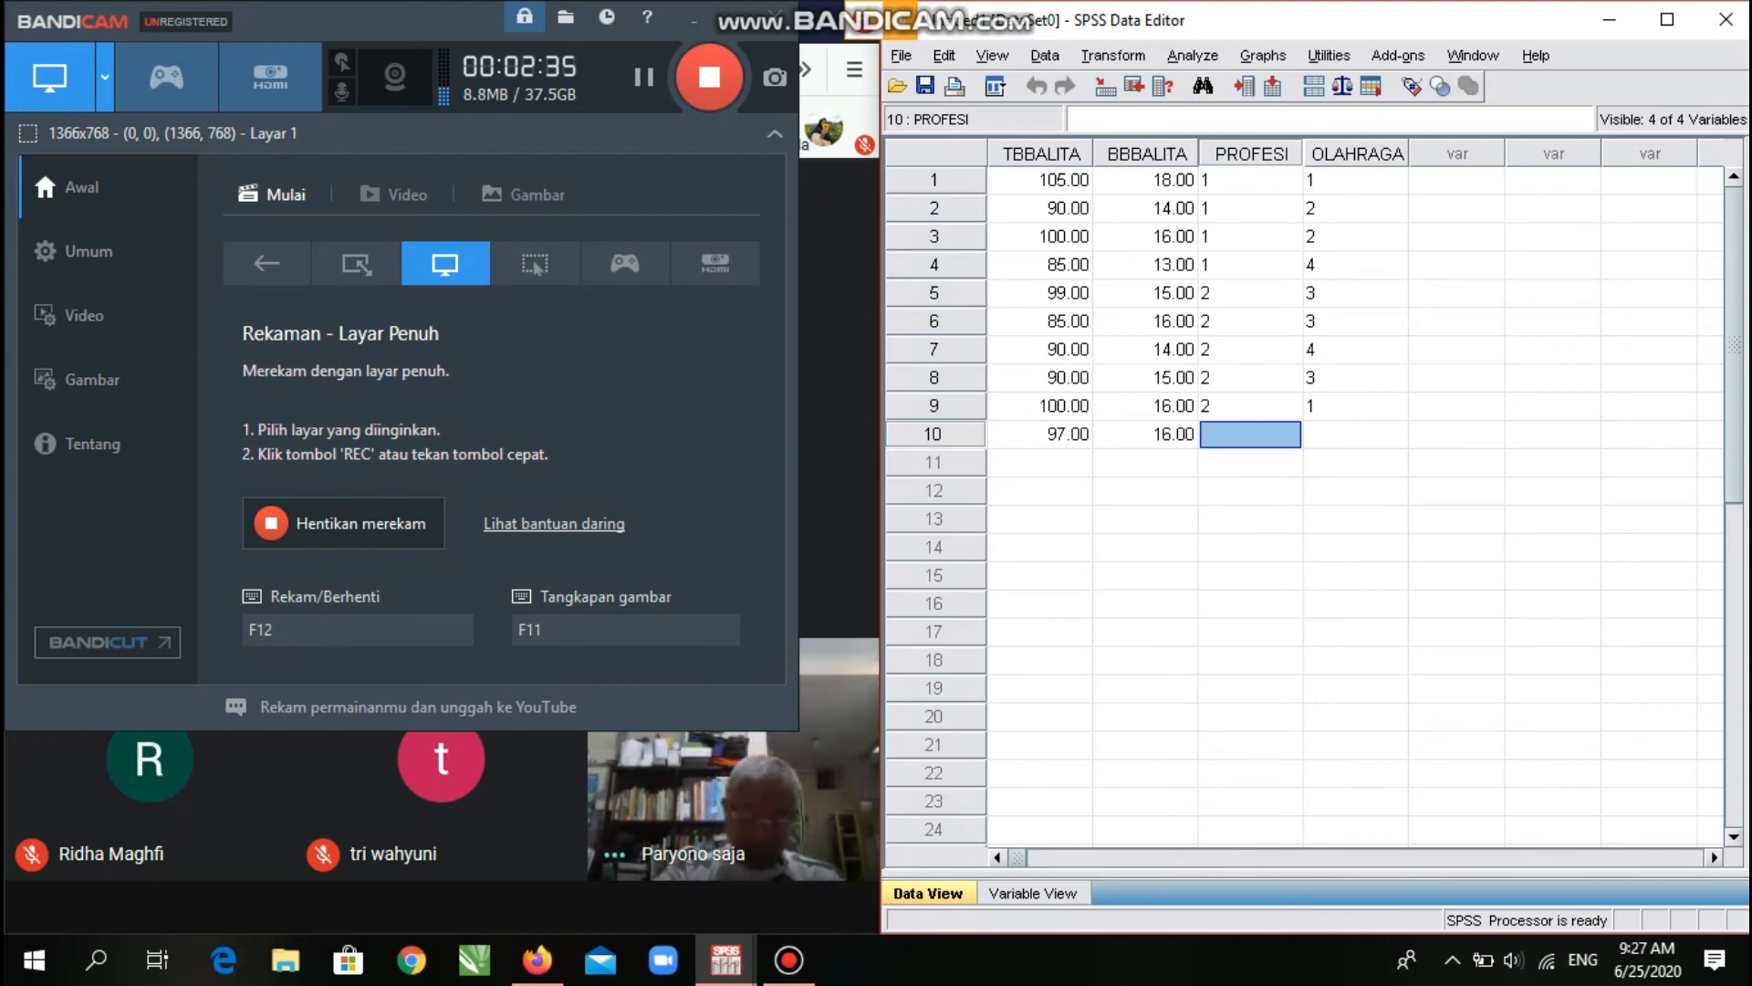
{"action": "key", "text": "alt+Tab"}
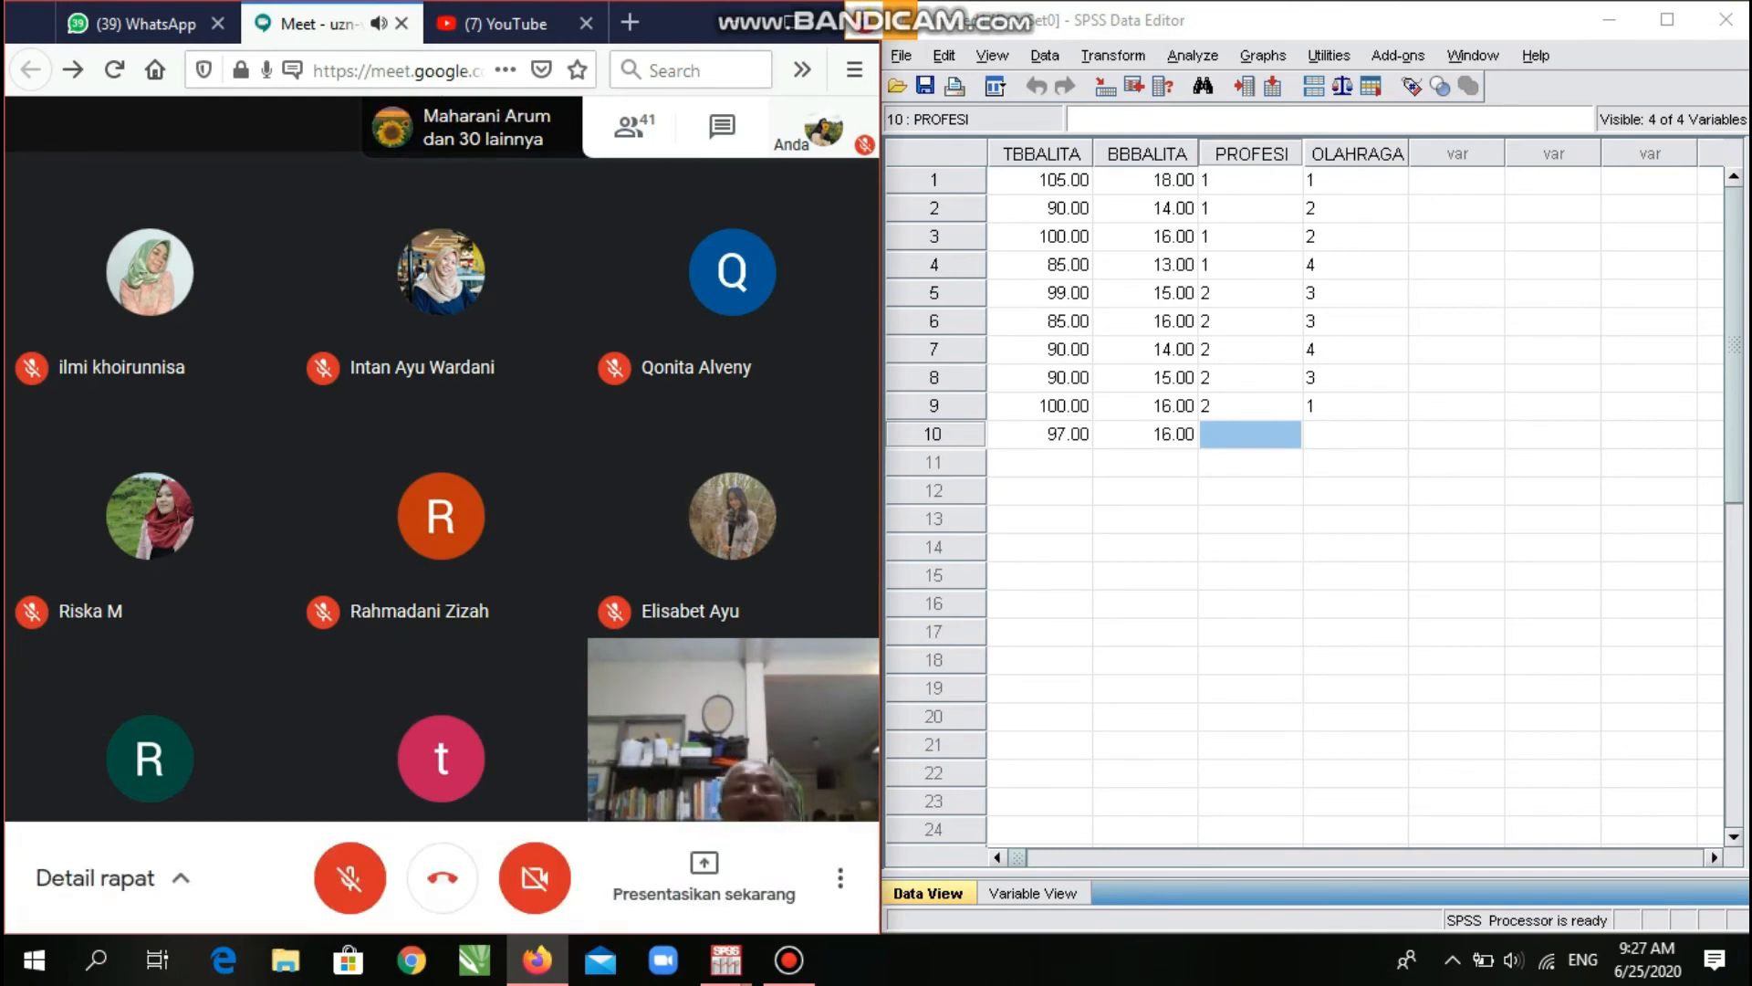
{"action": "key", "text": "alt+Tab"}
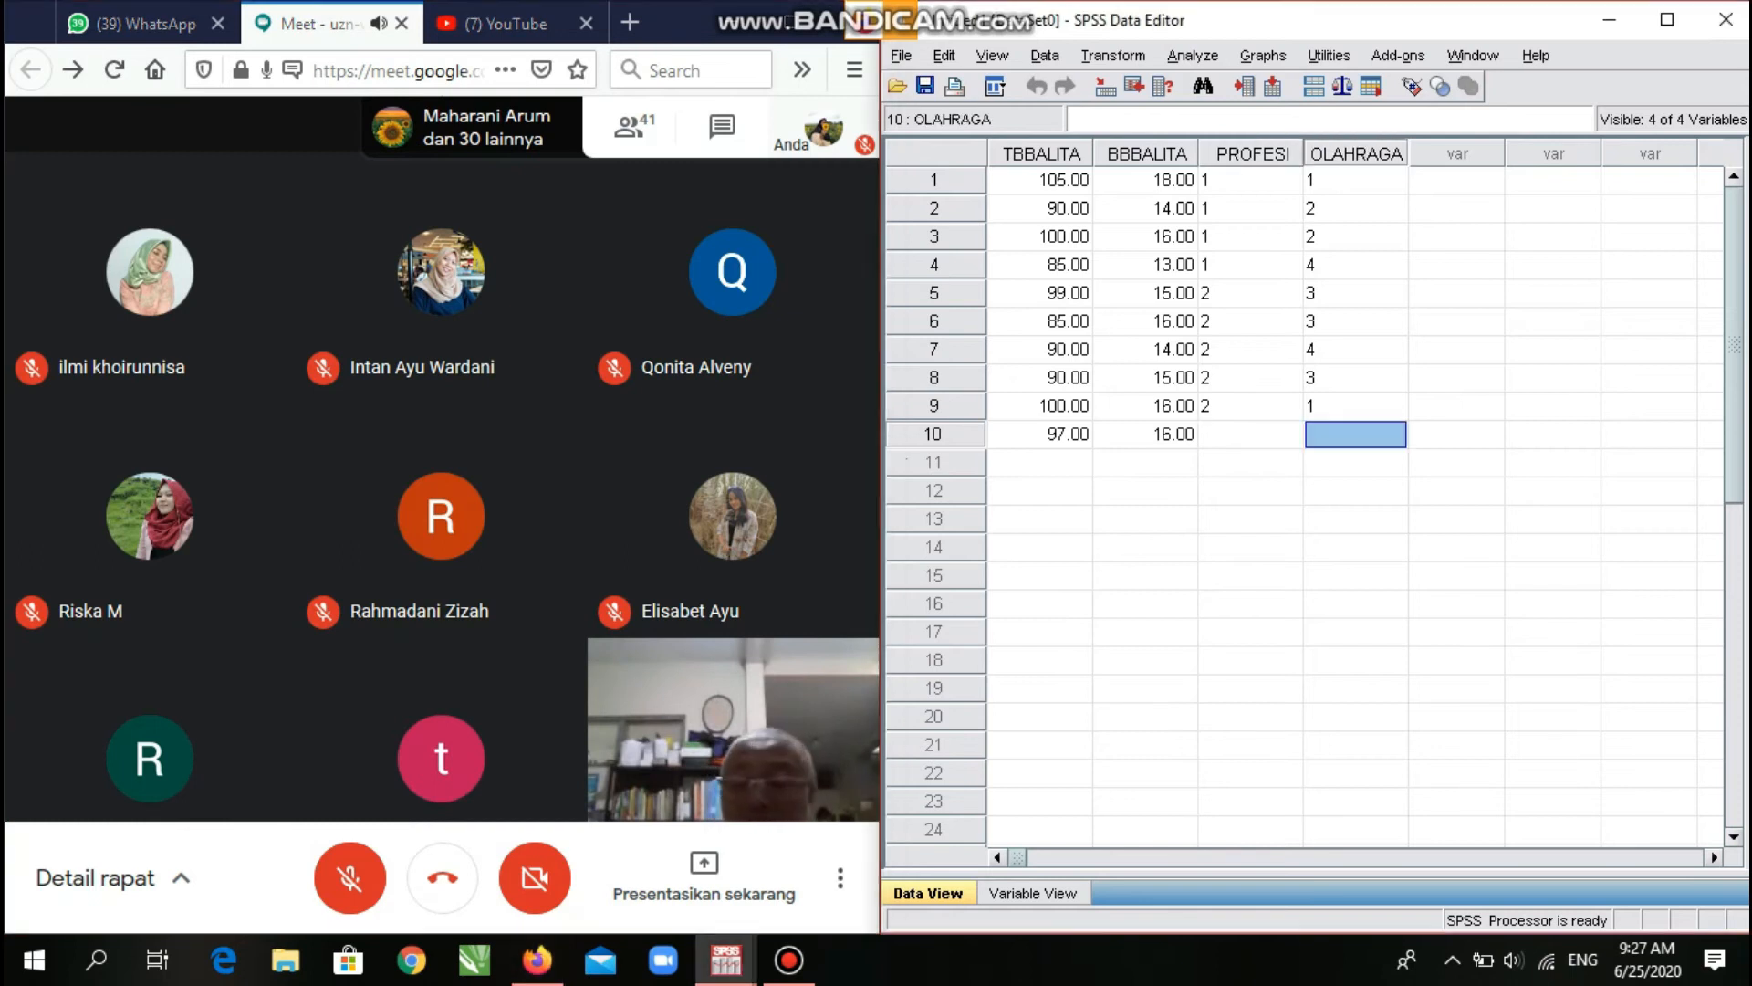
{"action": "type", "text": "3"}
{"action": "key", "text": "Return"}
{"action": "type", "text": "3"}
{"action": "key", "text": "Return"}
{"action": "type", "text": "3"}
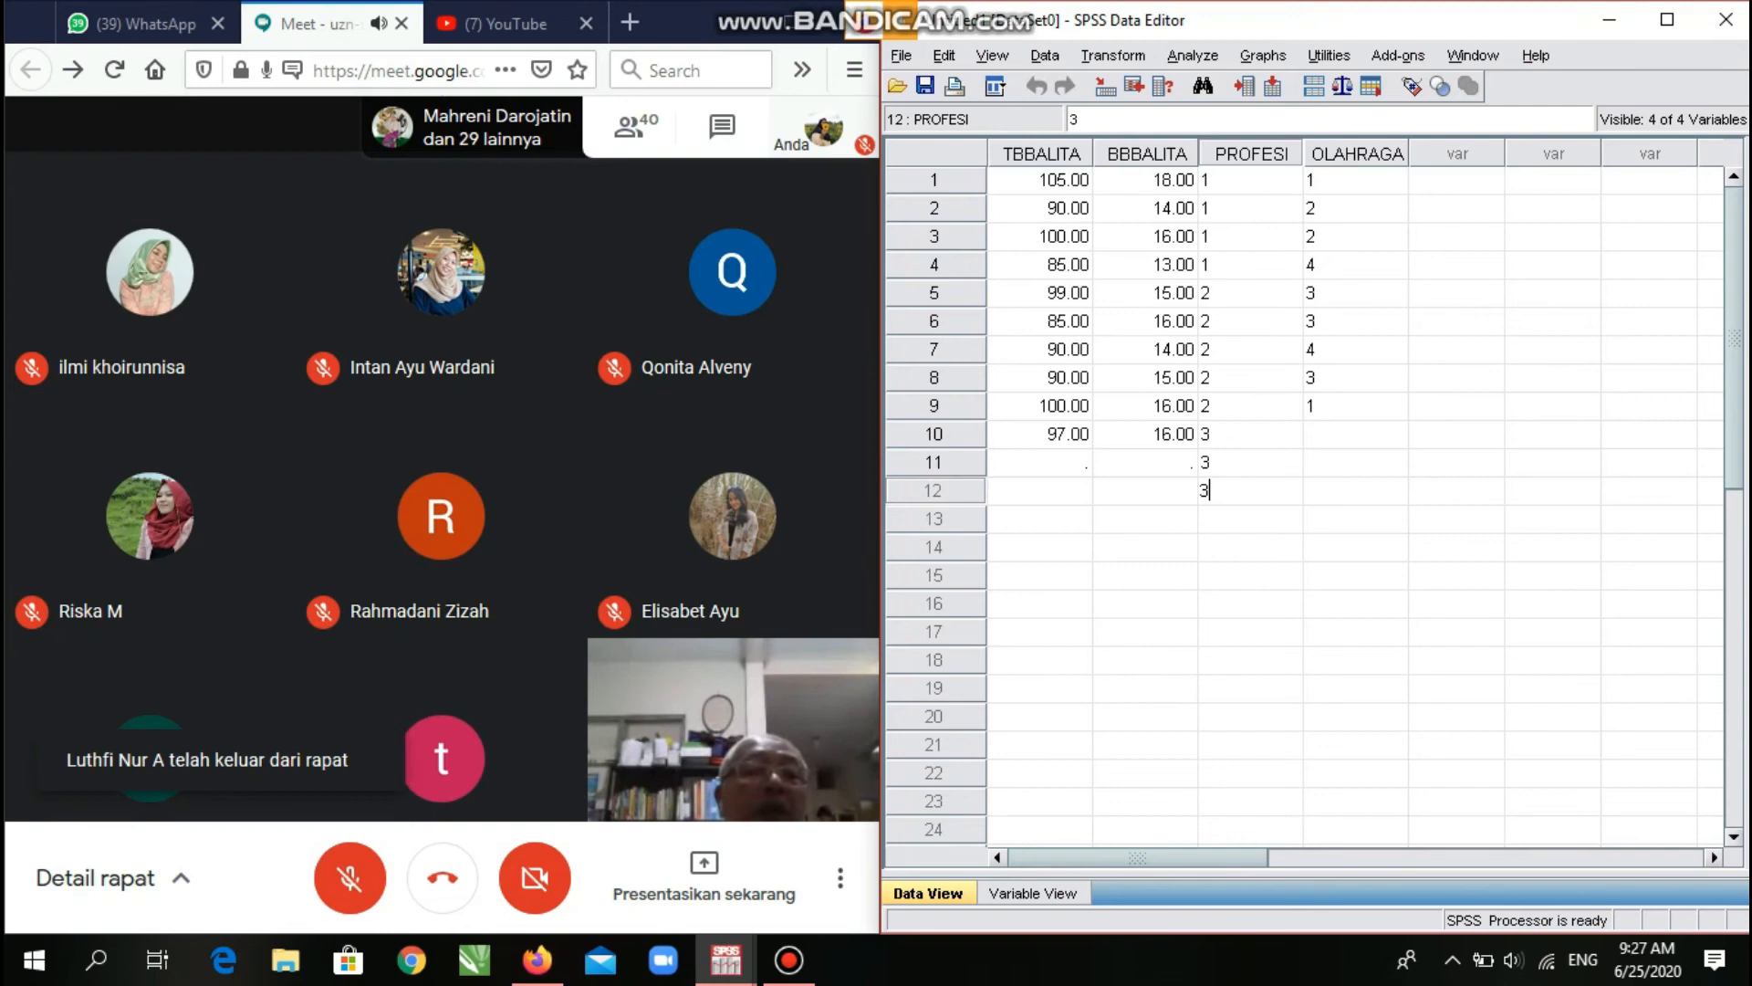
{"action": "key", "text": "Return"}
{"action": "type", "text": "3"}
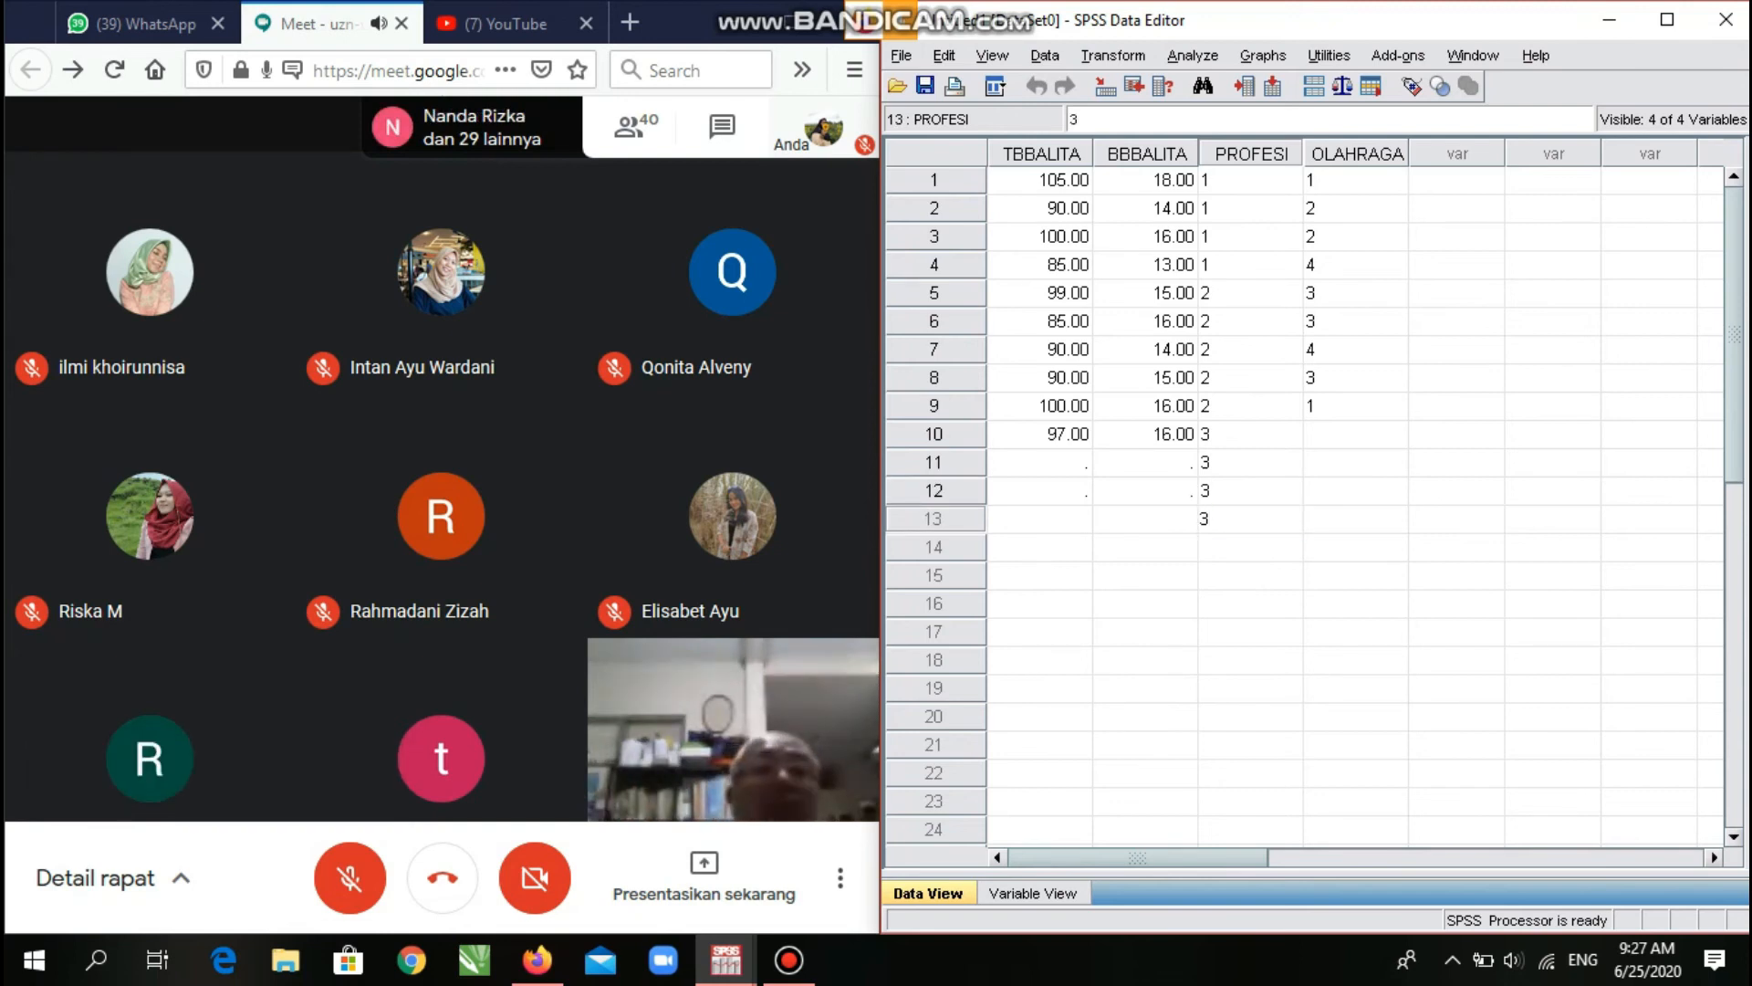
Enter the OLAHRAGA codes 2, 2, 3 and 3 for cases 10 to 13.
{"action": "left_click", "coordinate": [1356, 435]}
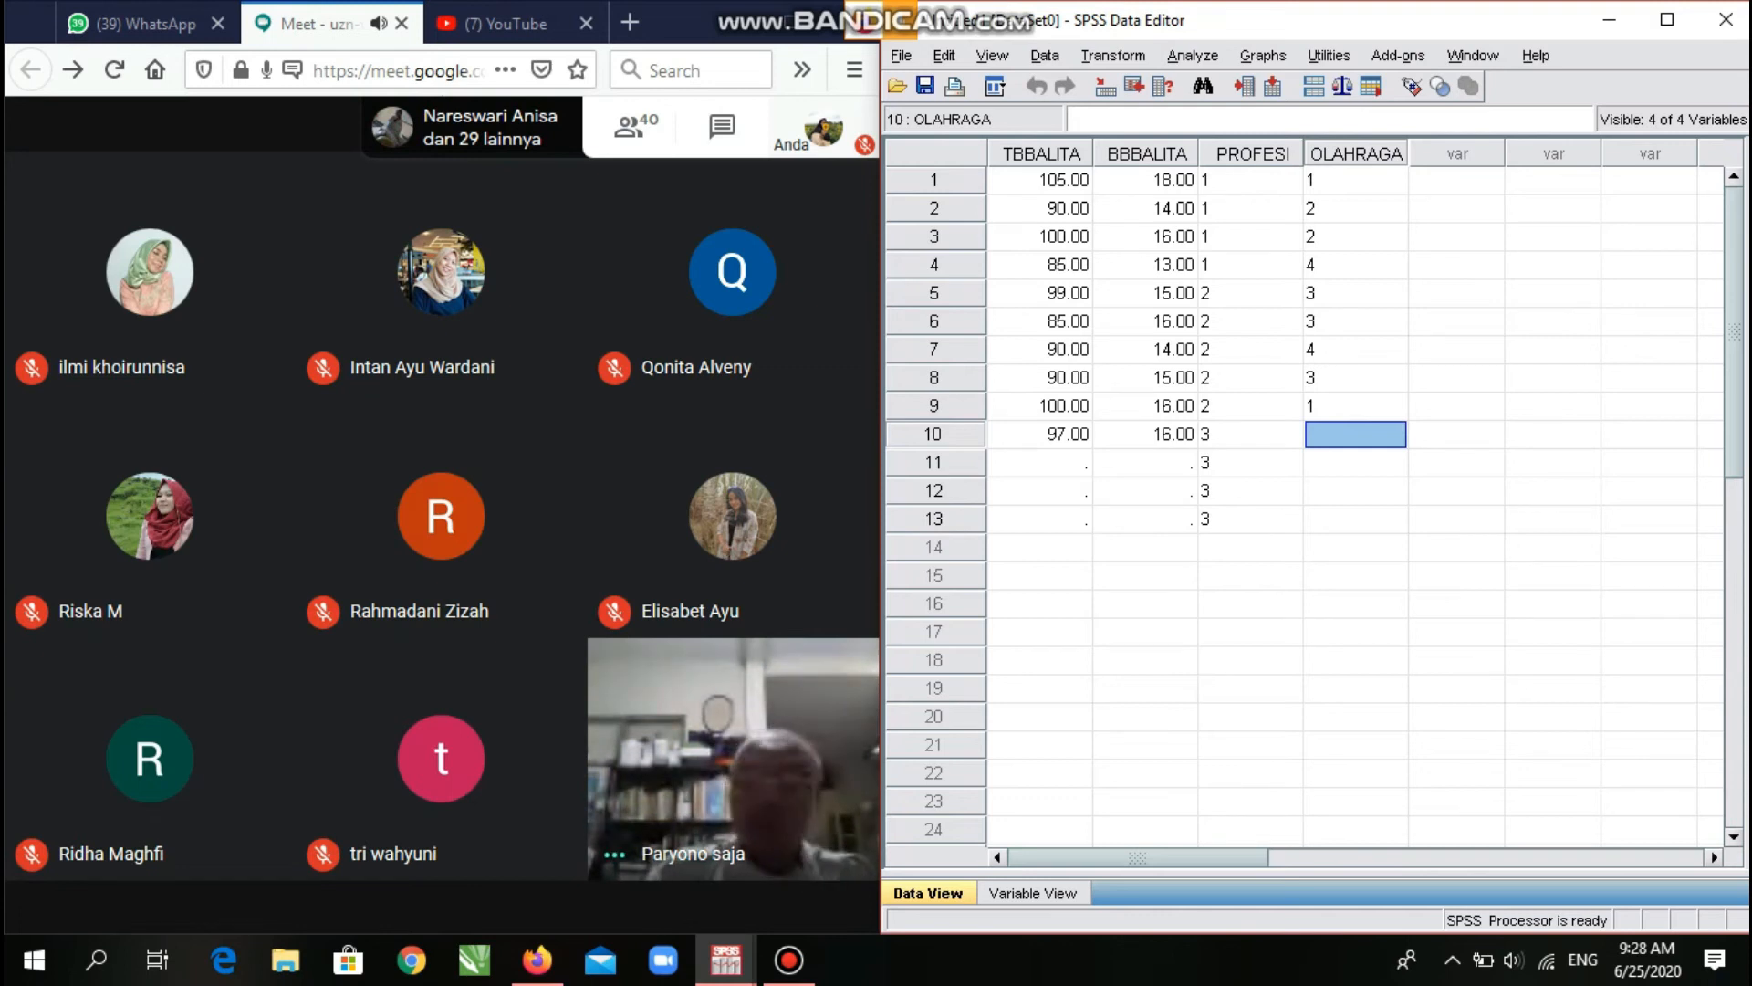
{"action": "type", "text": "2"}
{"action": "key", "text": "Return"}
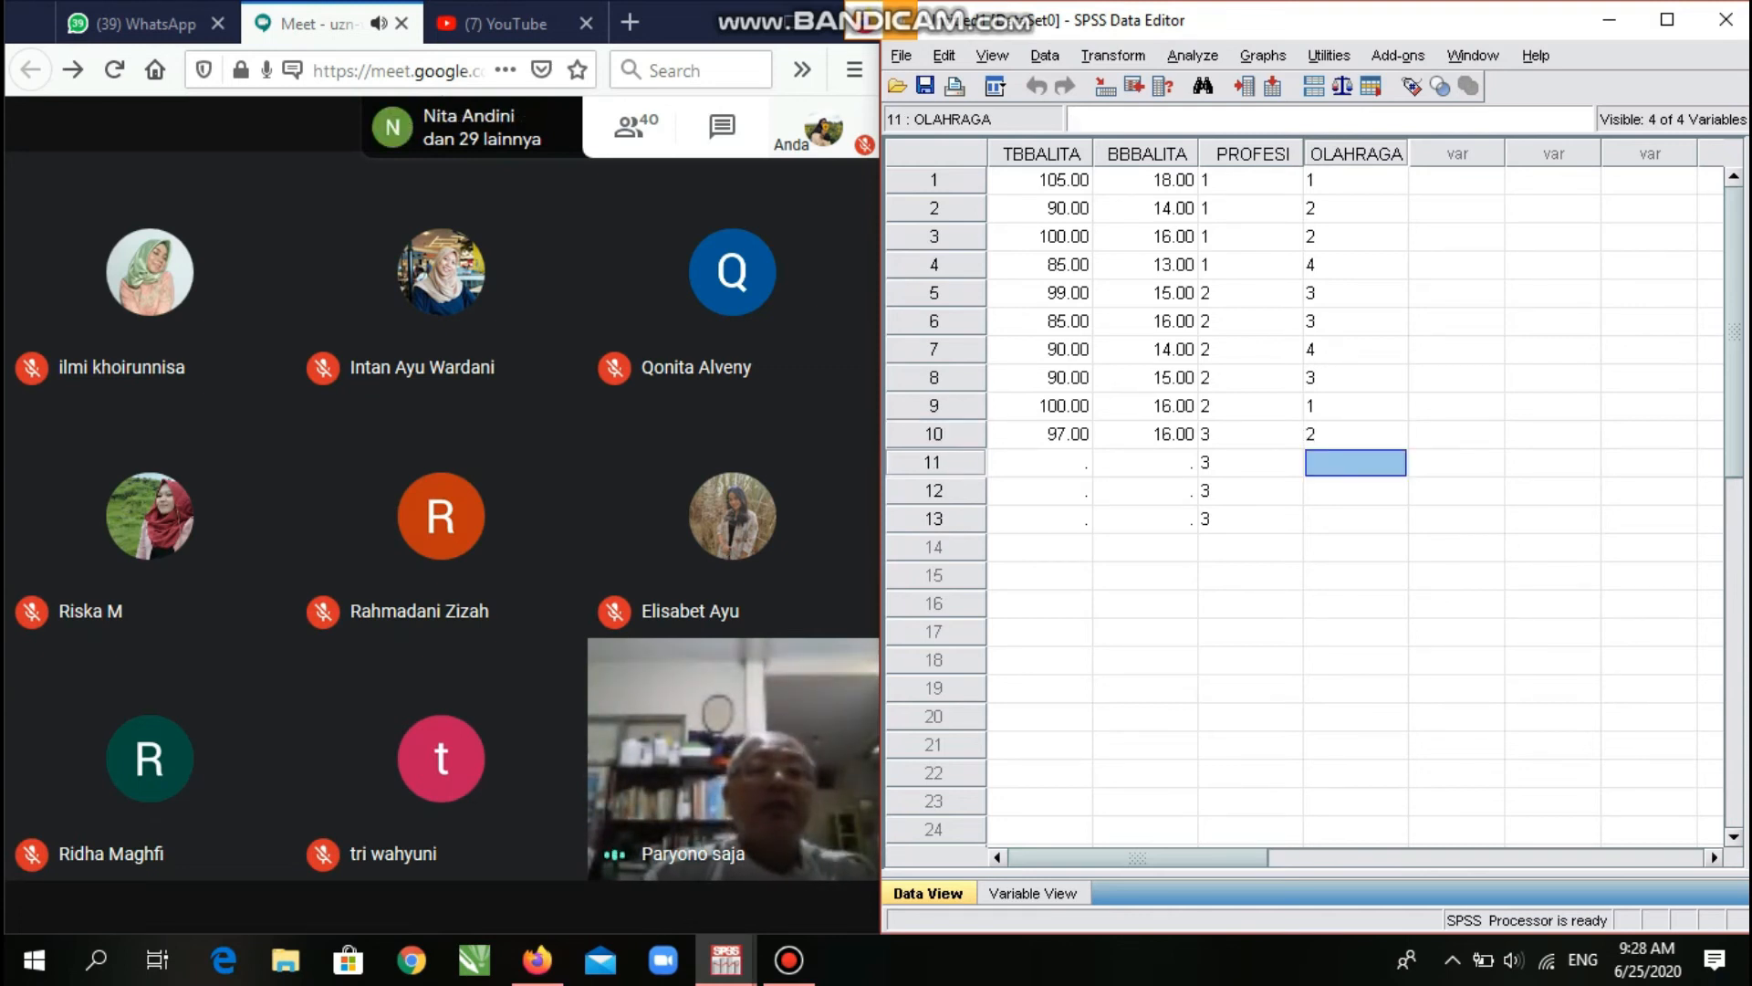
{"action": "type", "text": "2"}
{"action": "key", "text": "Return"}
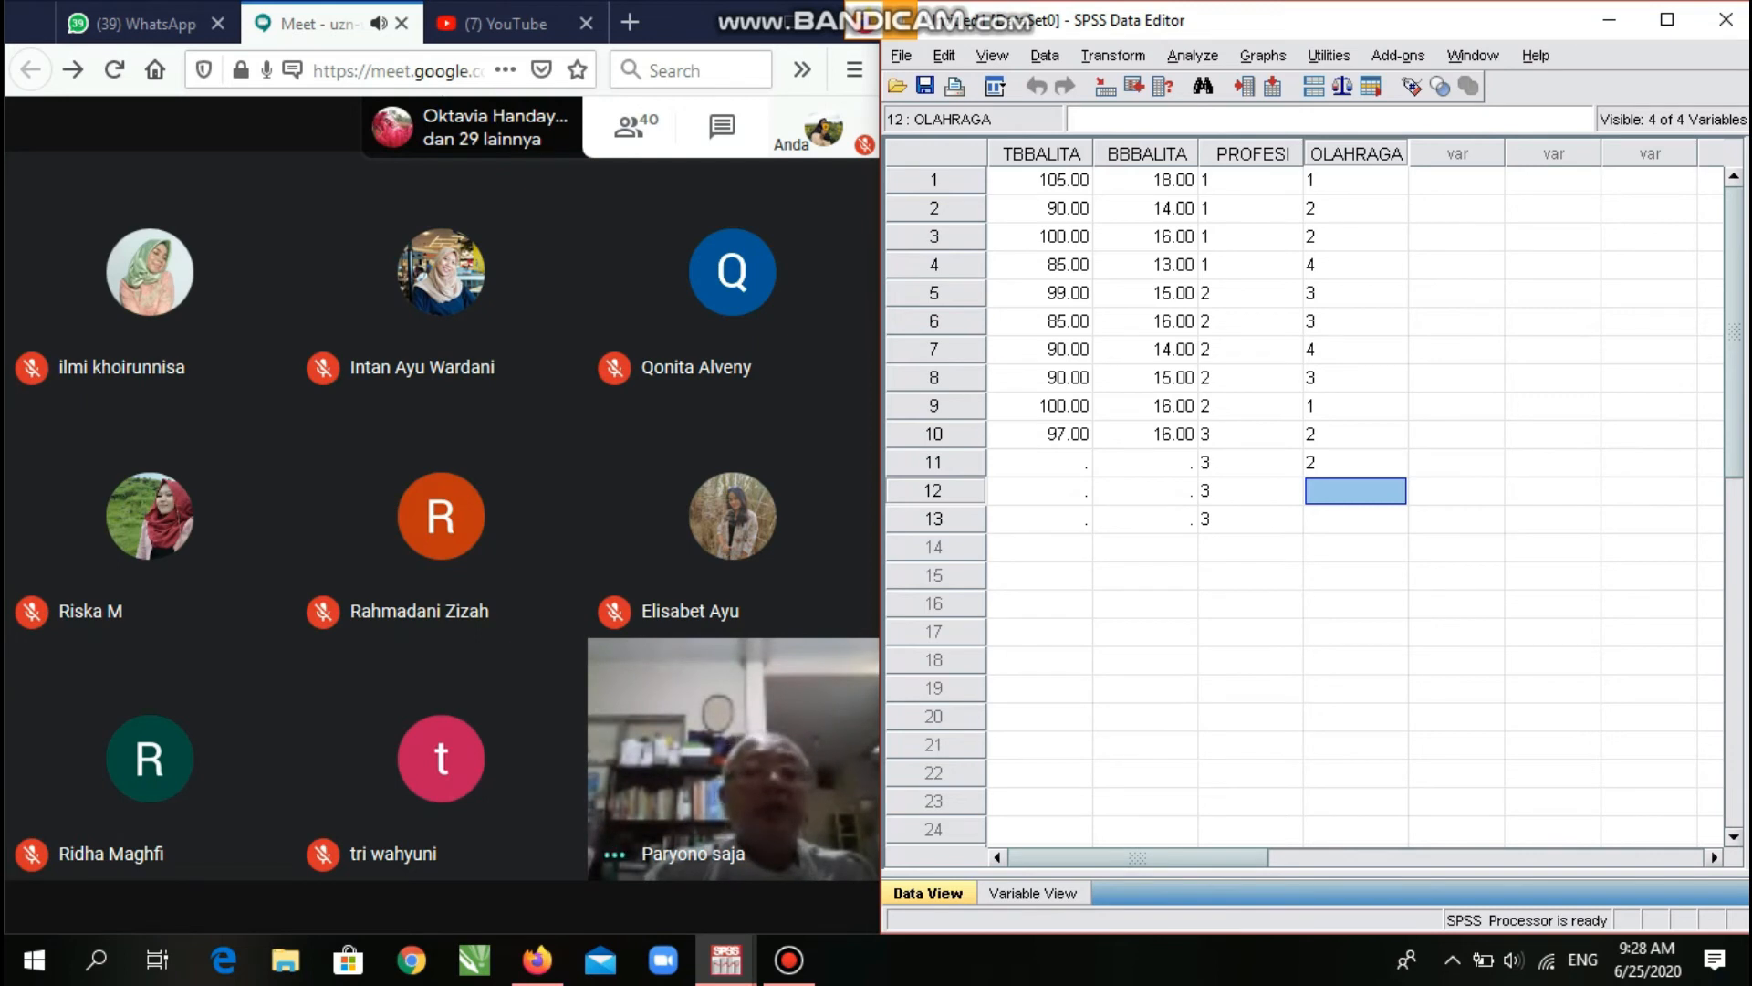
{"action": "type", "text": "3"}
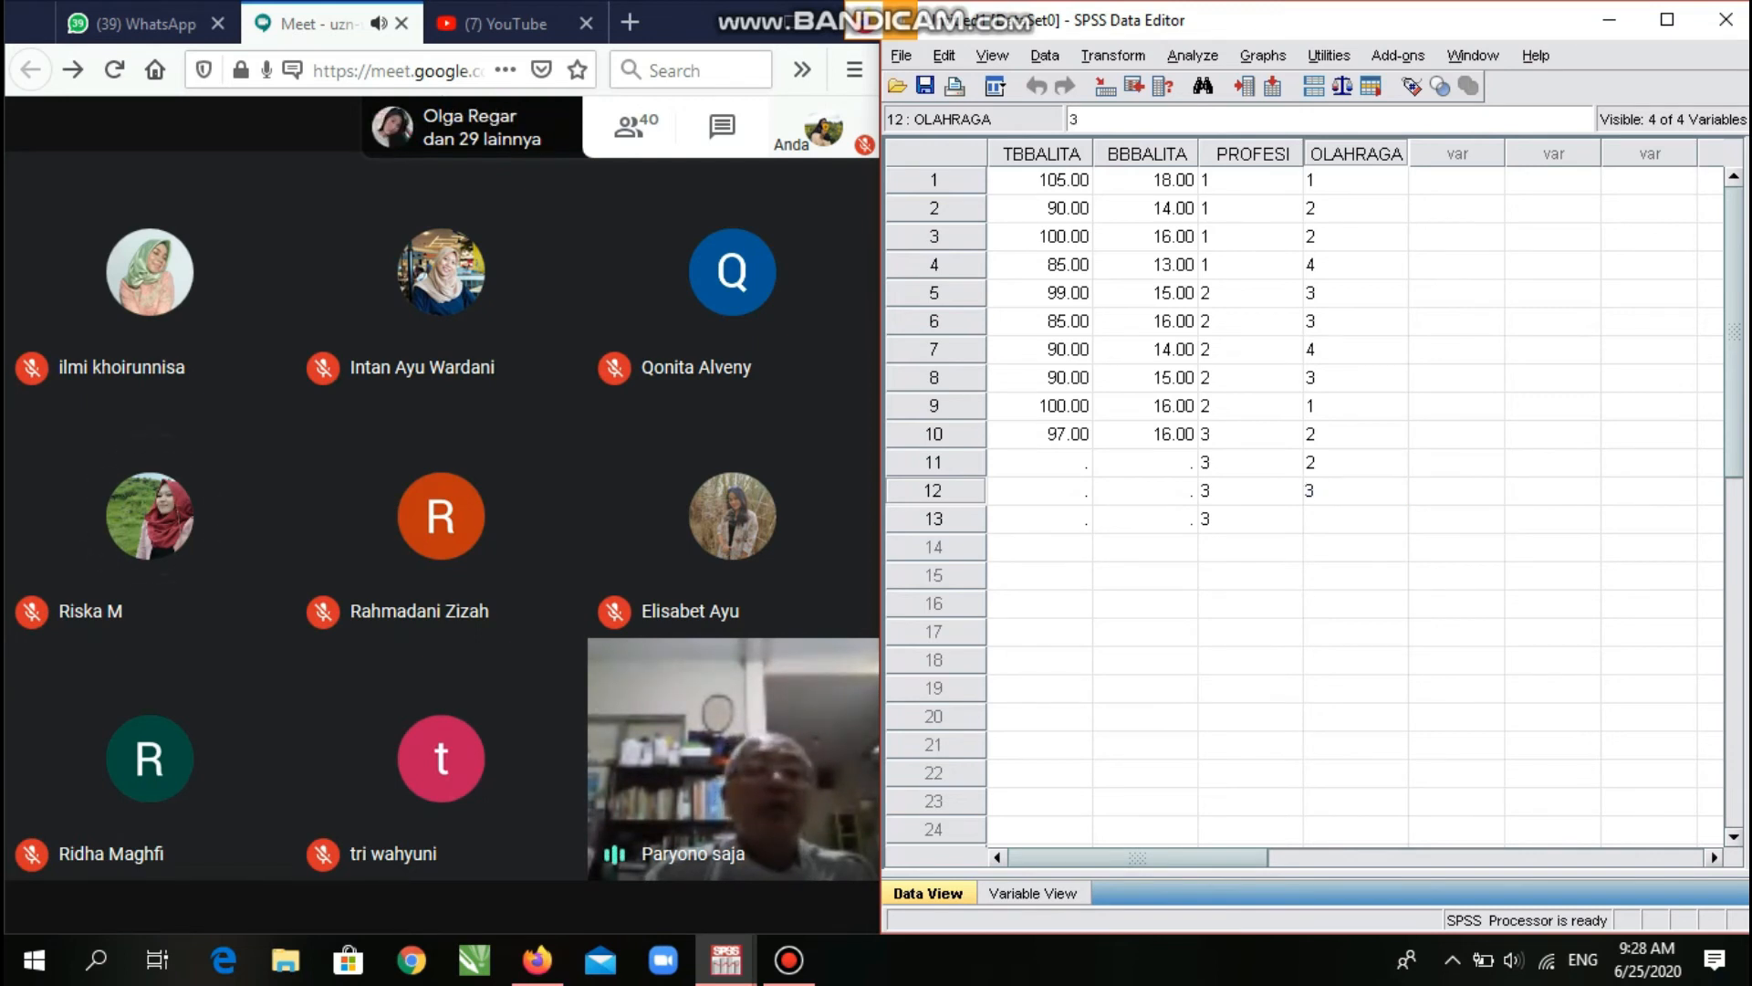
{"action": "key", "text": "Return"}
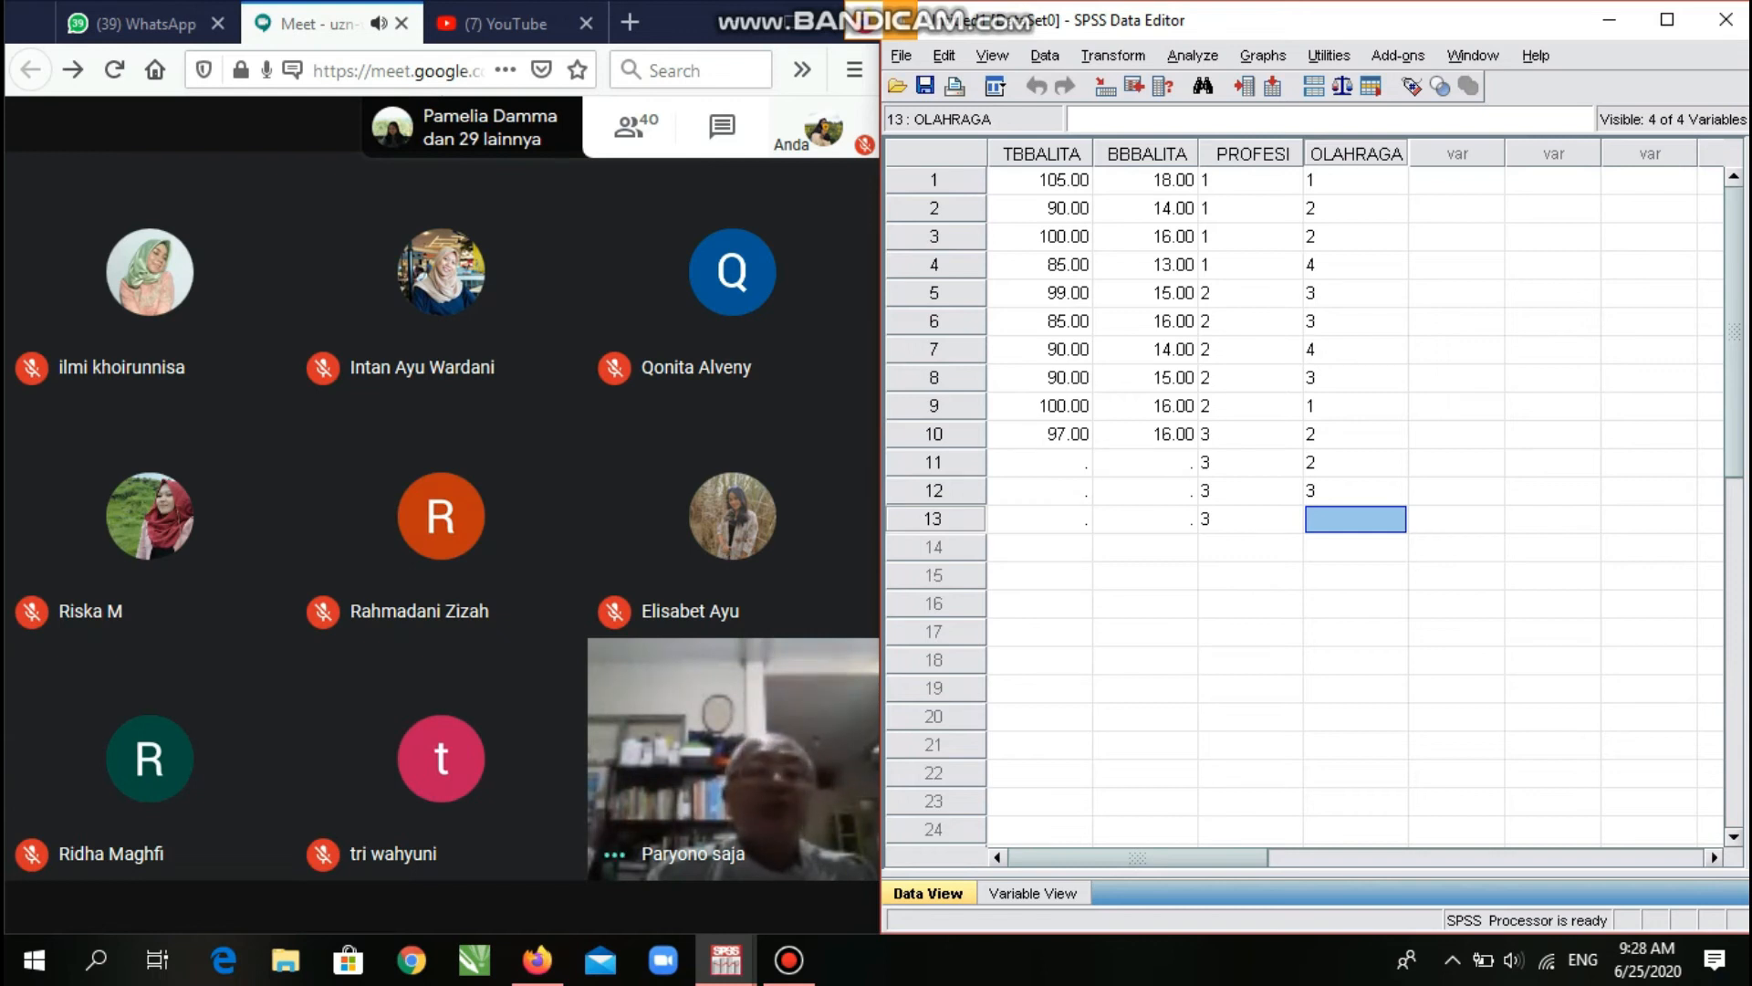
{"action": "type", "text": "3"}
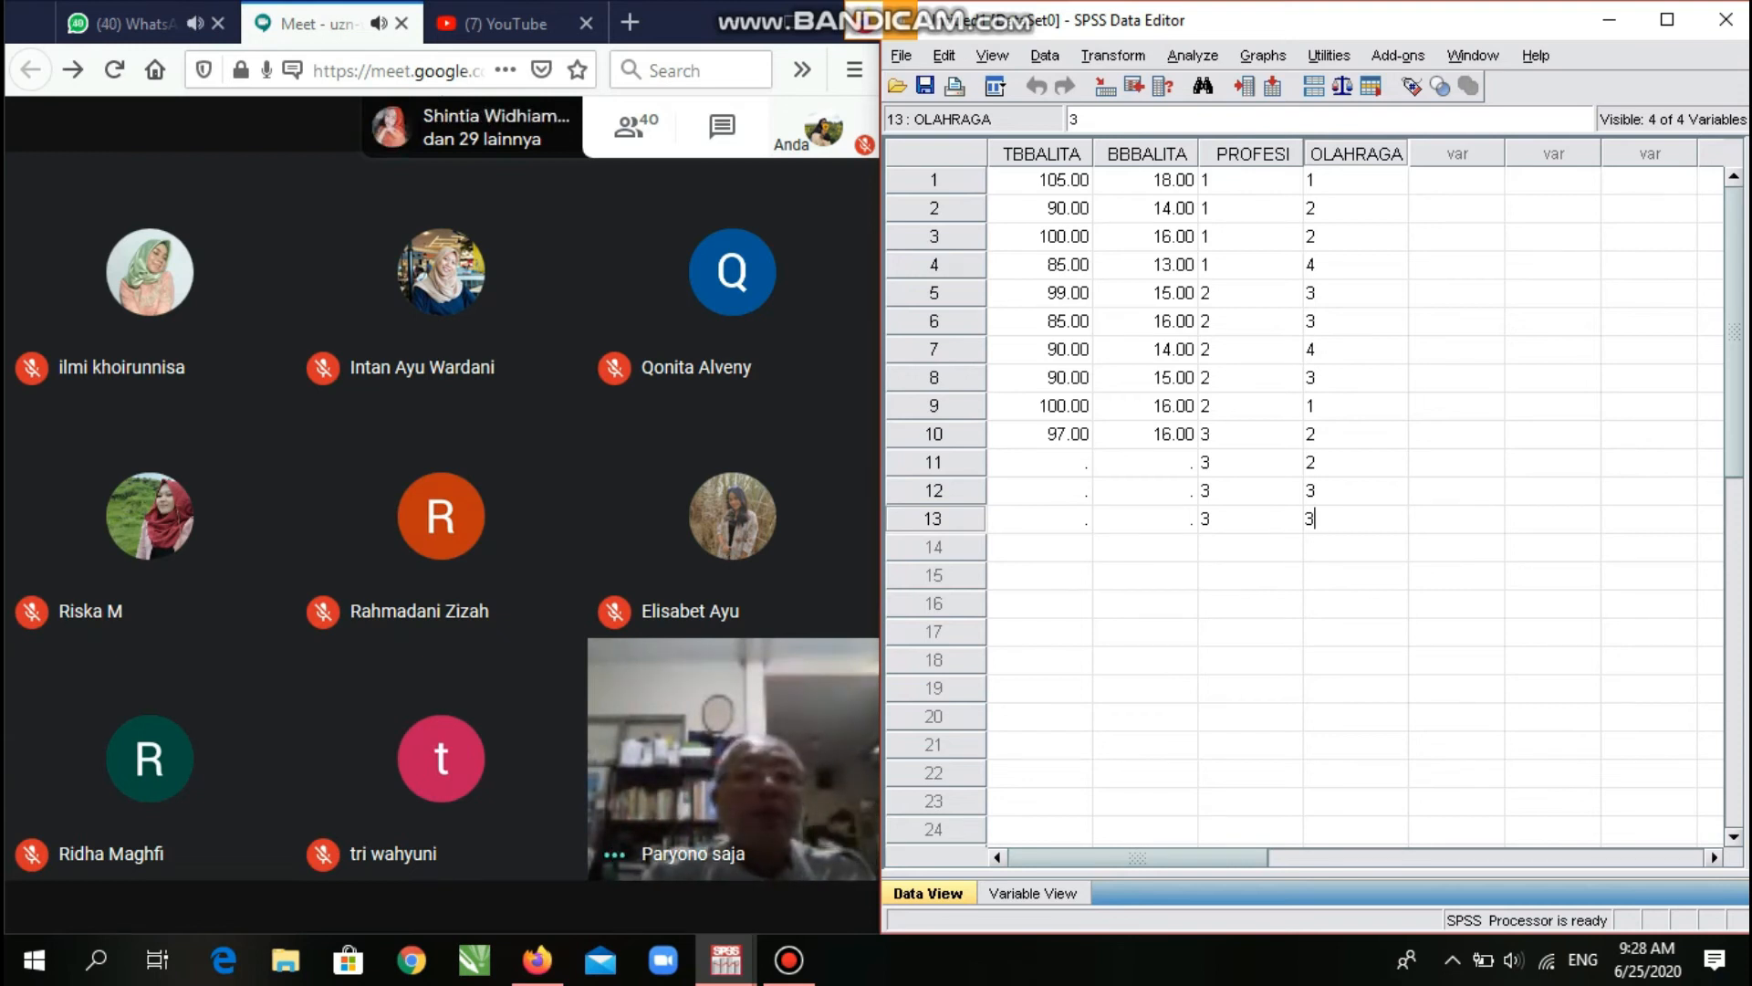
{"action": "key", "text": "Return"}
Enter code 4 in PROFESI for cases 14 to 16.
{"action": "key", "text": "Left"}
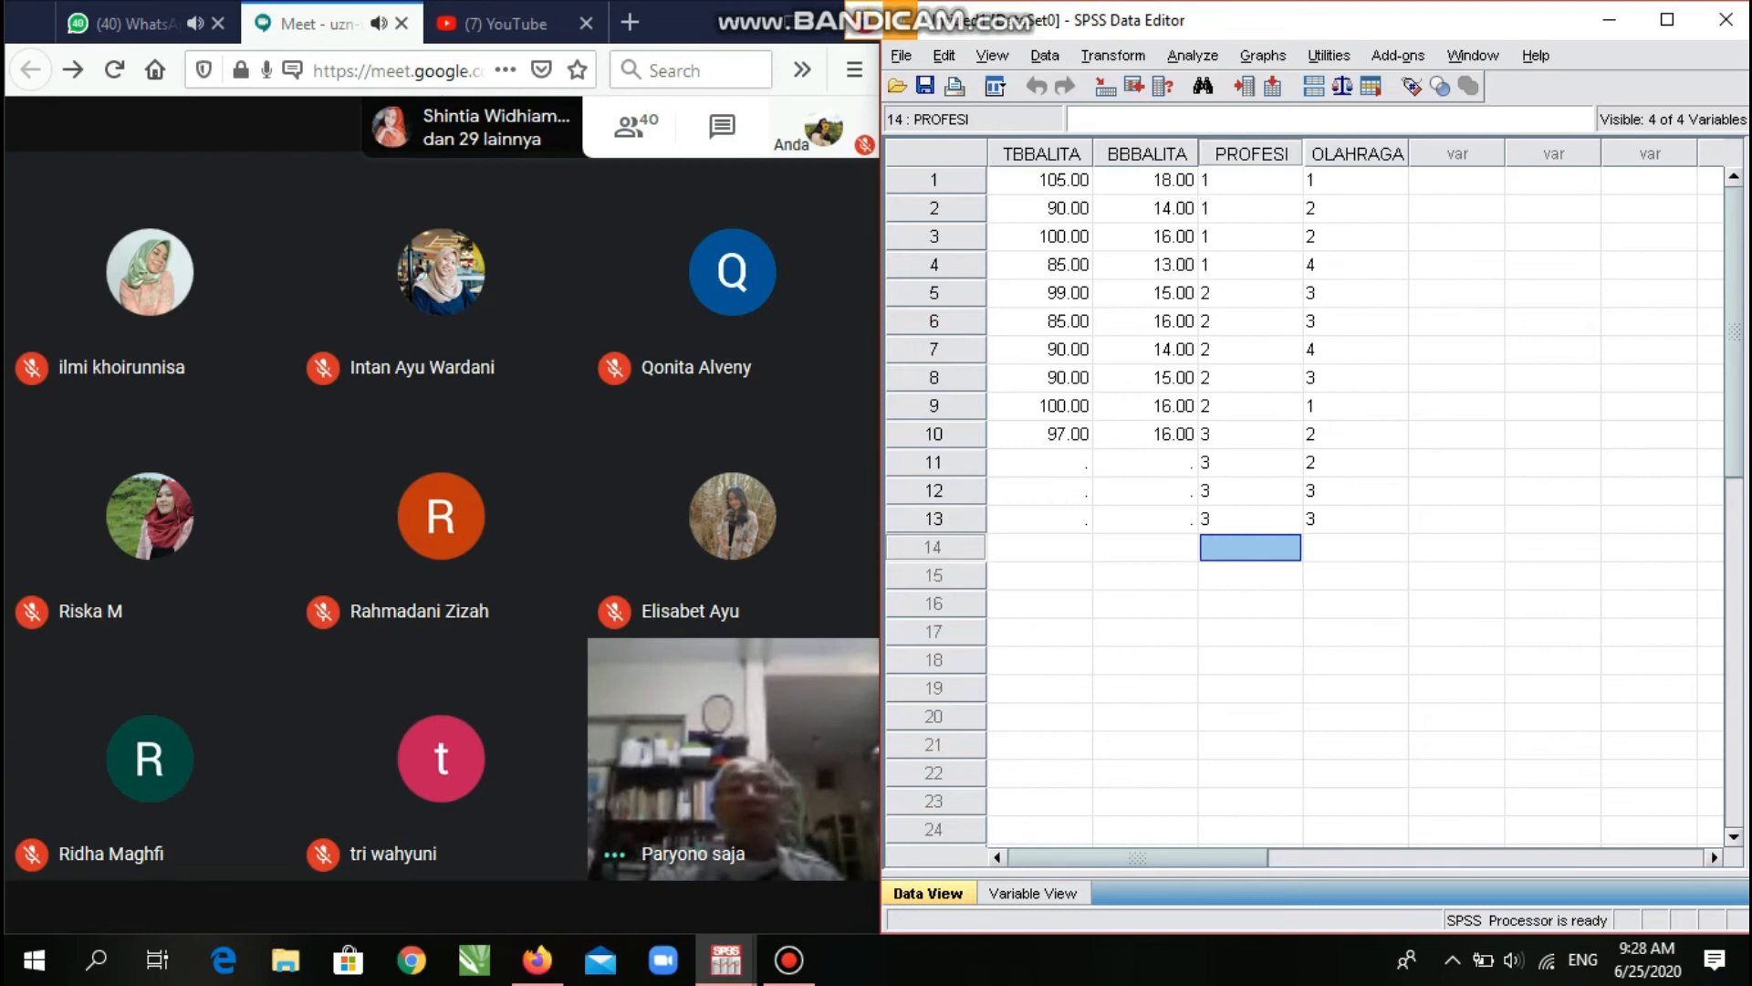
{"action": "type", "text": "4"}
{"action": "key", "text": "Return"}
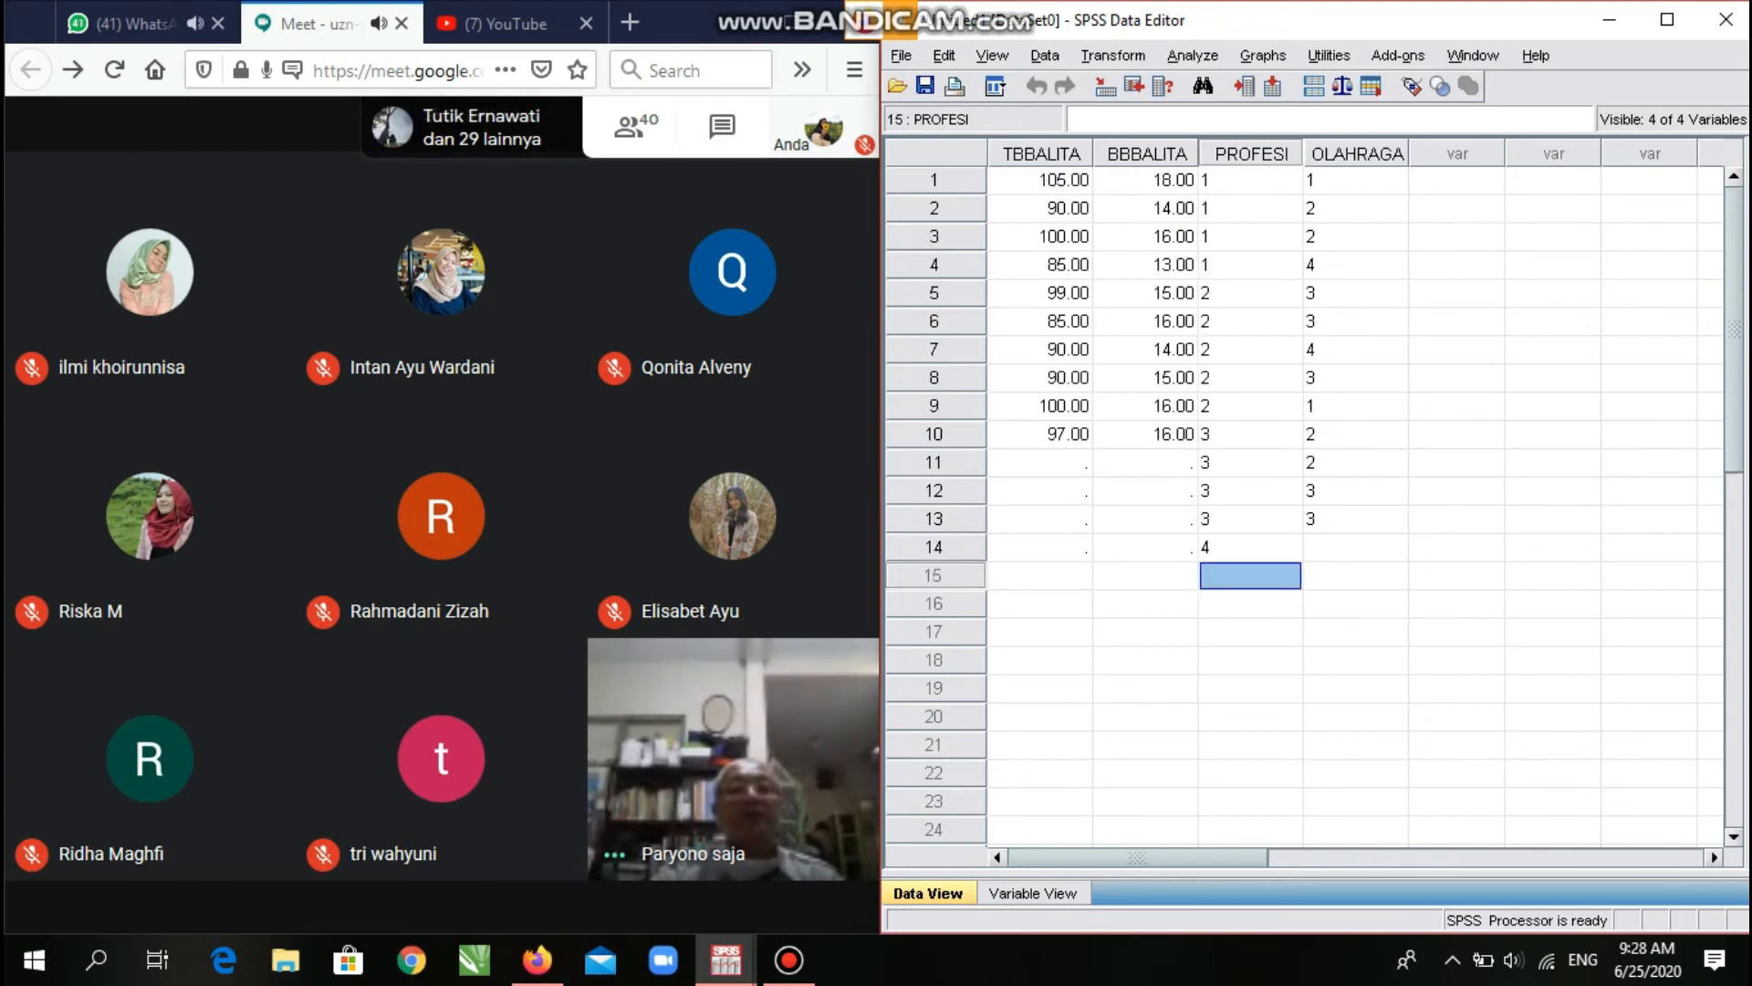
{"action": "type", "text": "4"}
{"action": "key", "text": "Return"}
{"action": "type", "text": "4"}
{"action": "key", "text": "Right"}
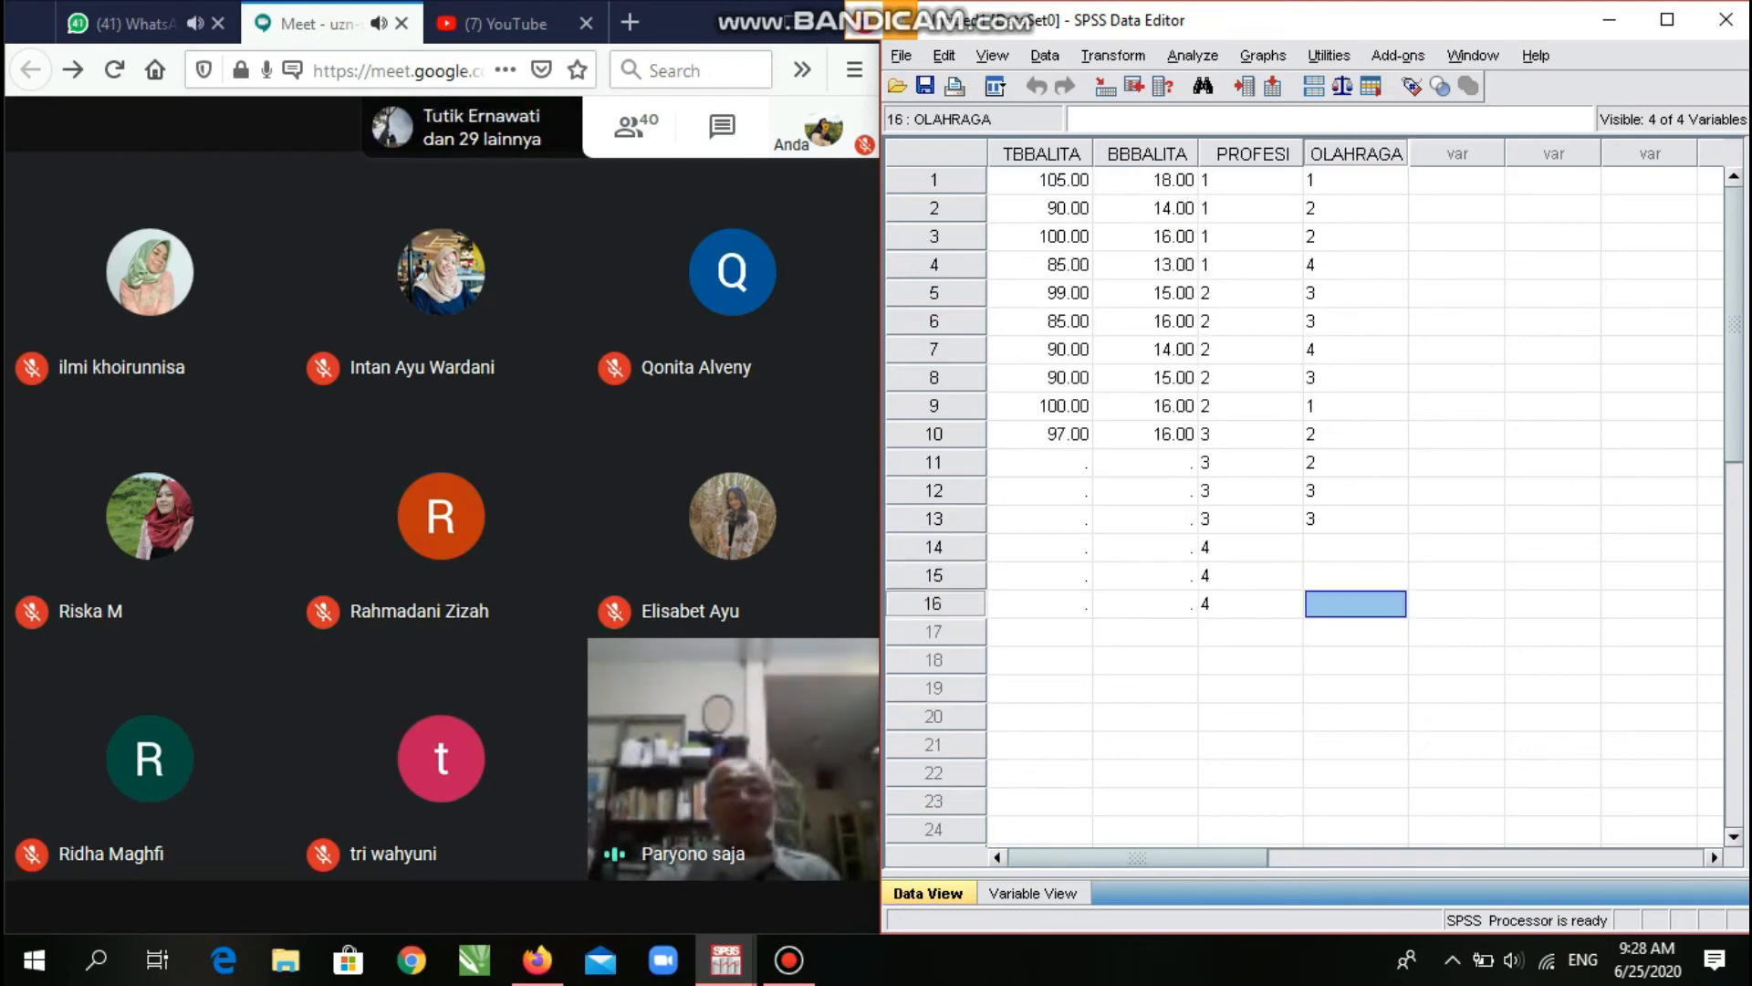
Enter the OLAHRAGA codes 1 and 2 for cases 14 and 15.
{"action": "key", "text": "Up"}
{"action": "key", "text": "Up"}
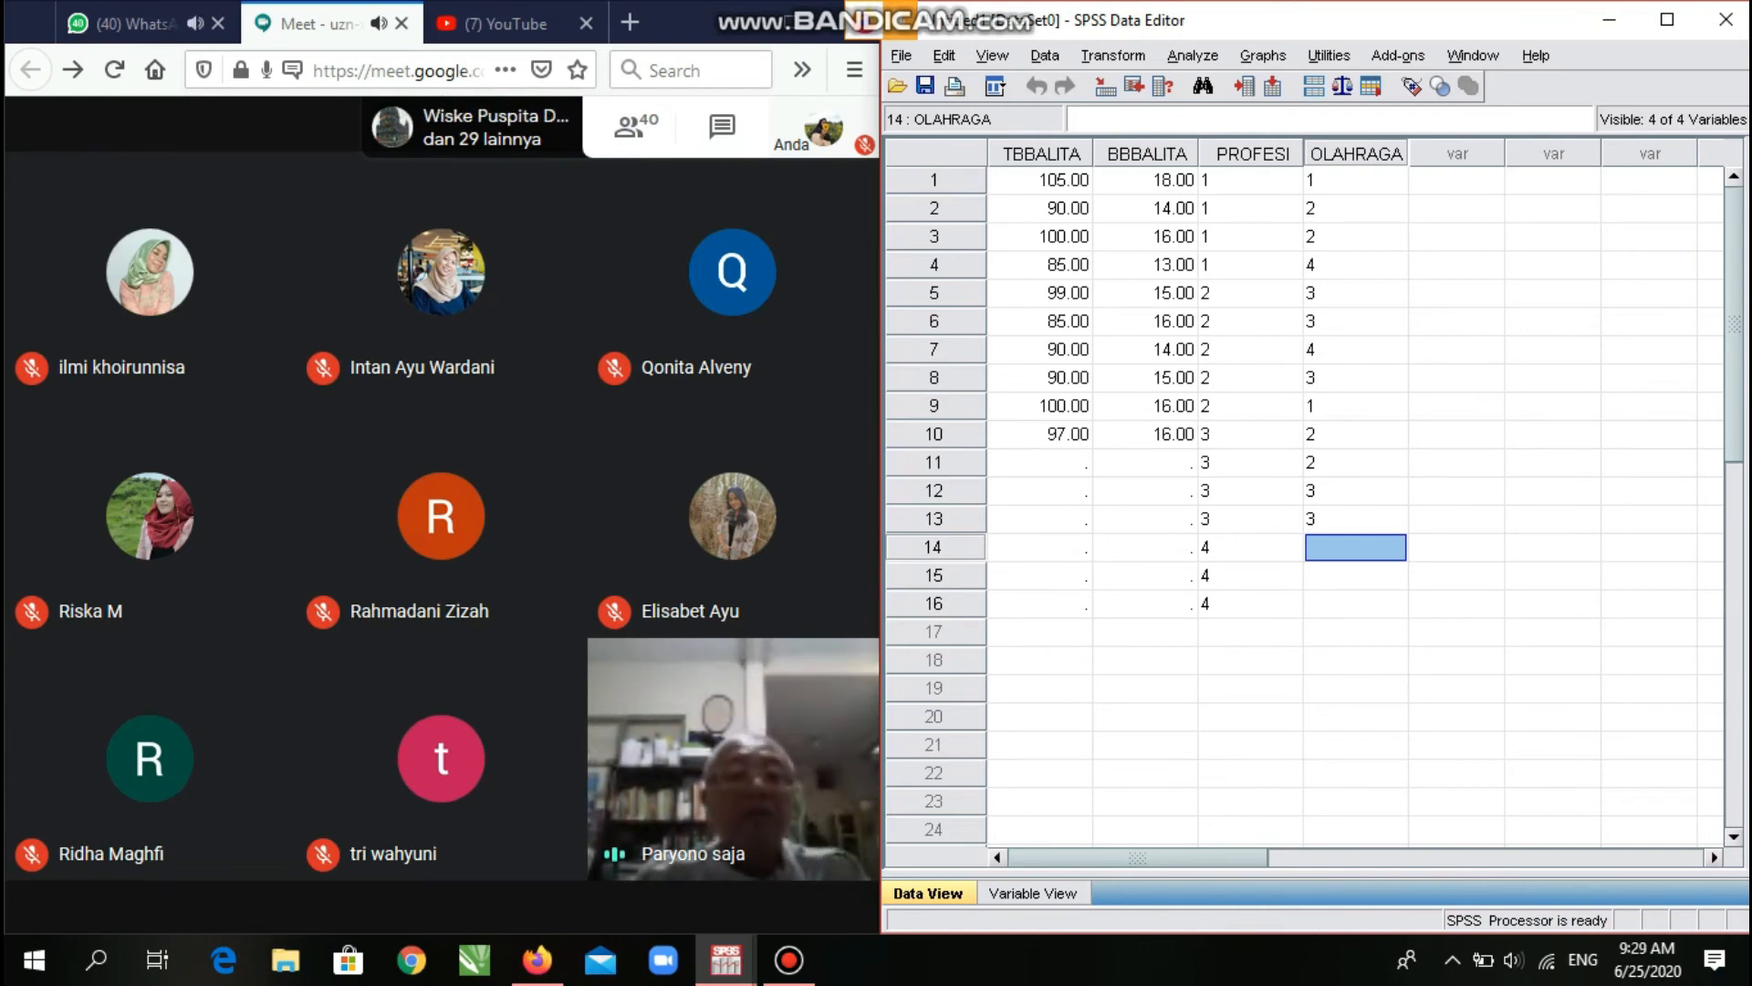
{"action": "type", "text": "1"}
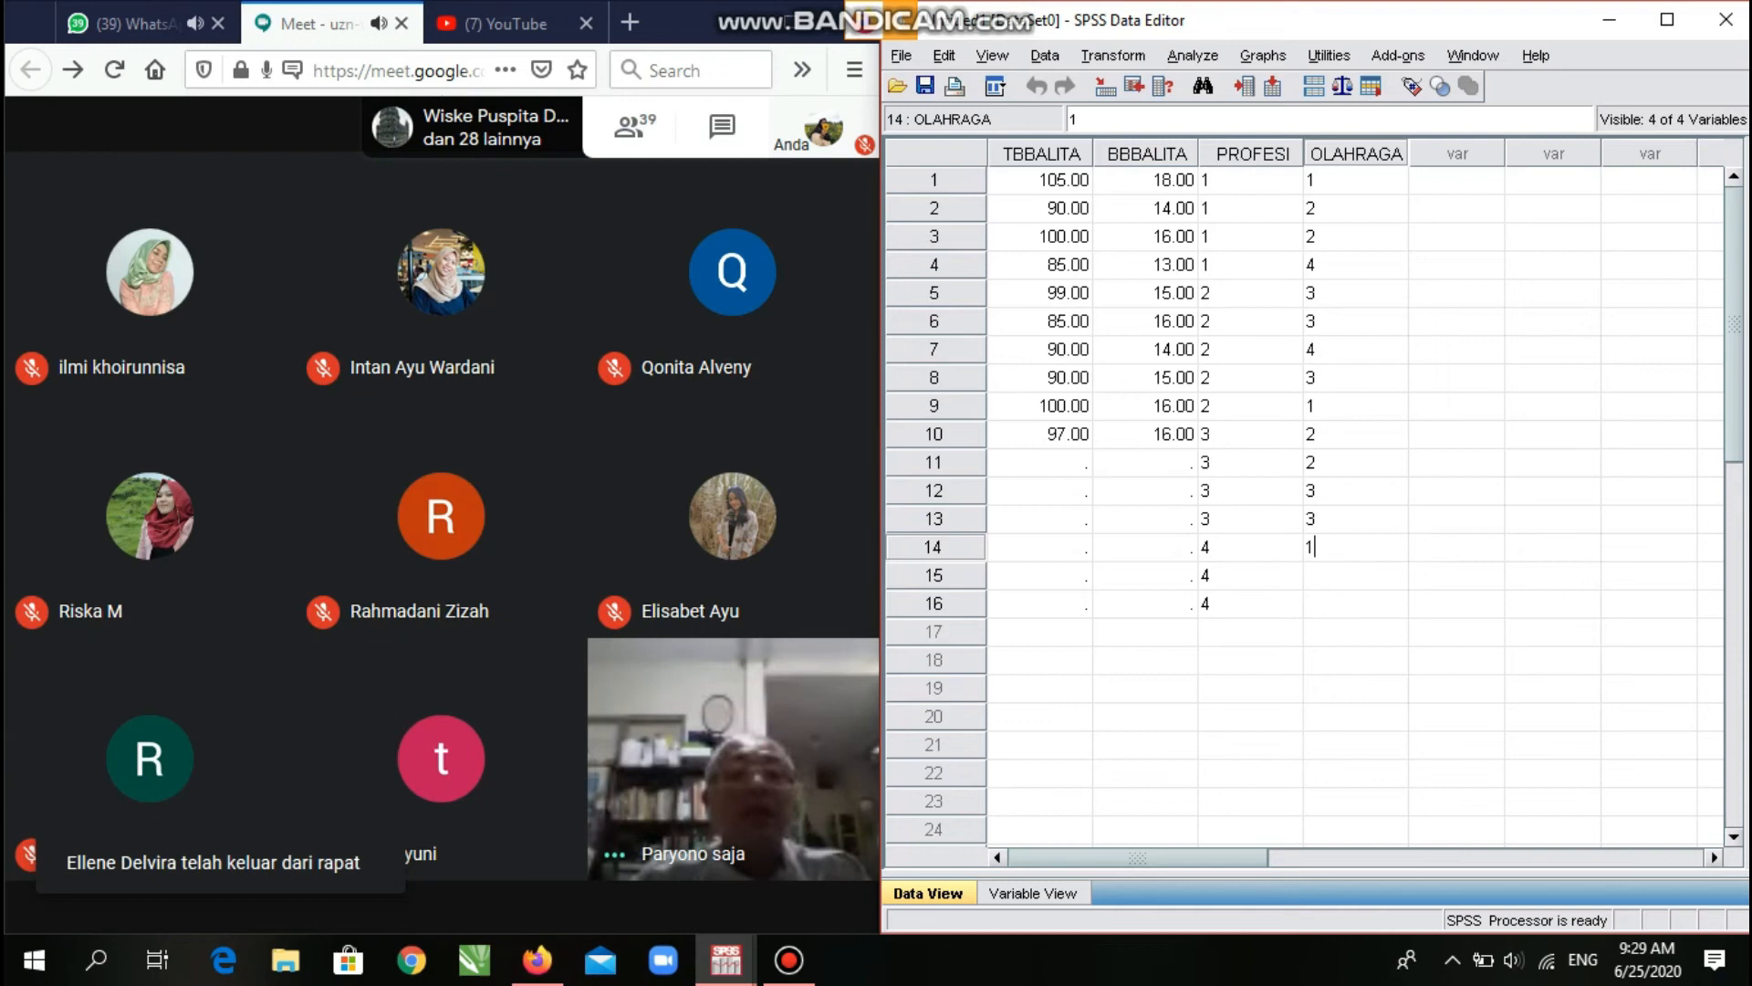
{"action": "key", "text": "Return"}
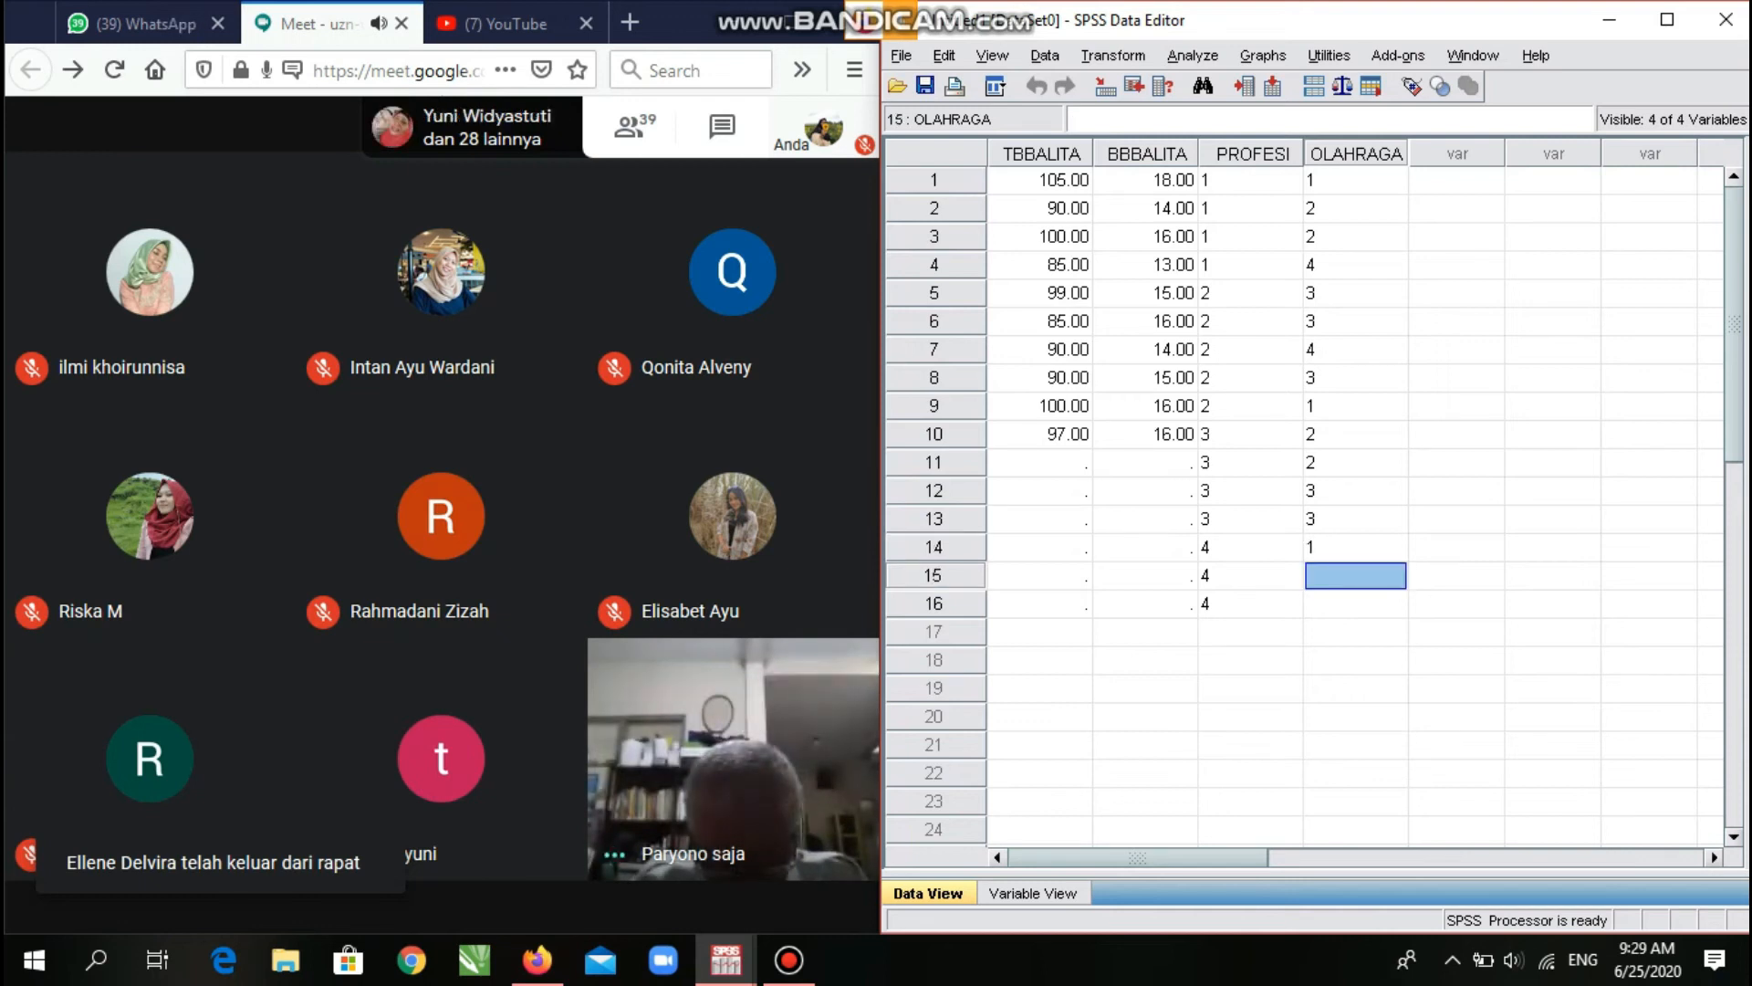
{"action": "type", "text": "2"}
{"action": "key", "text": "Return"}
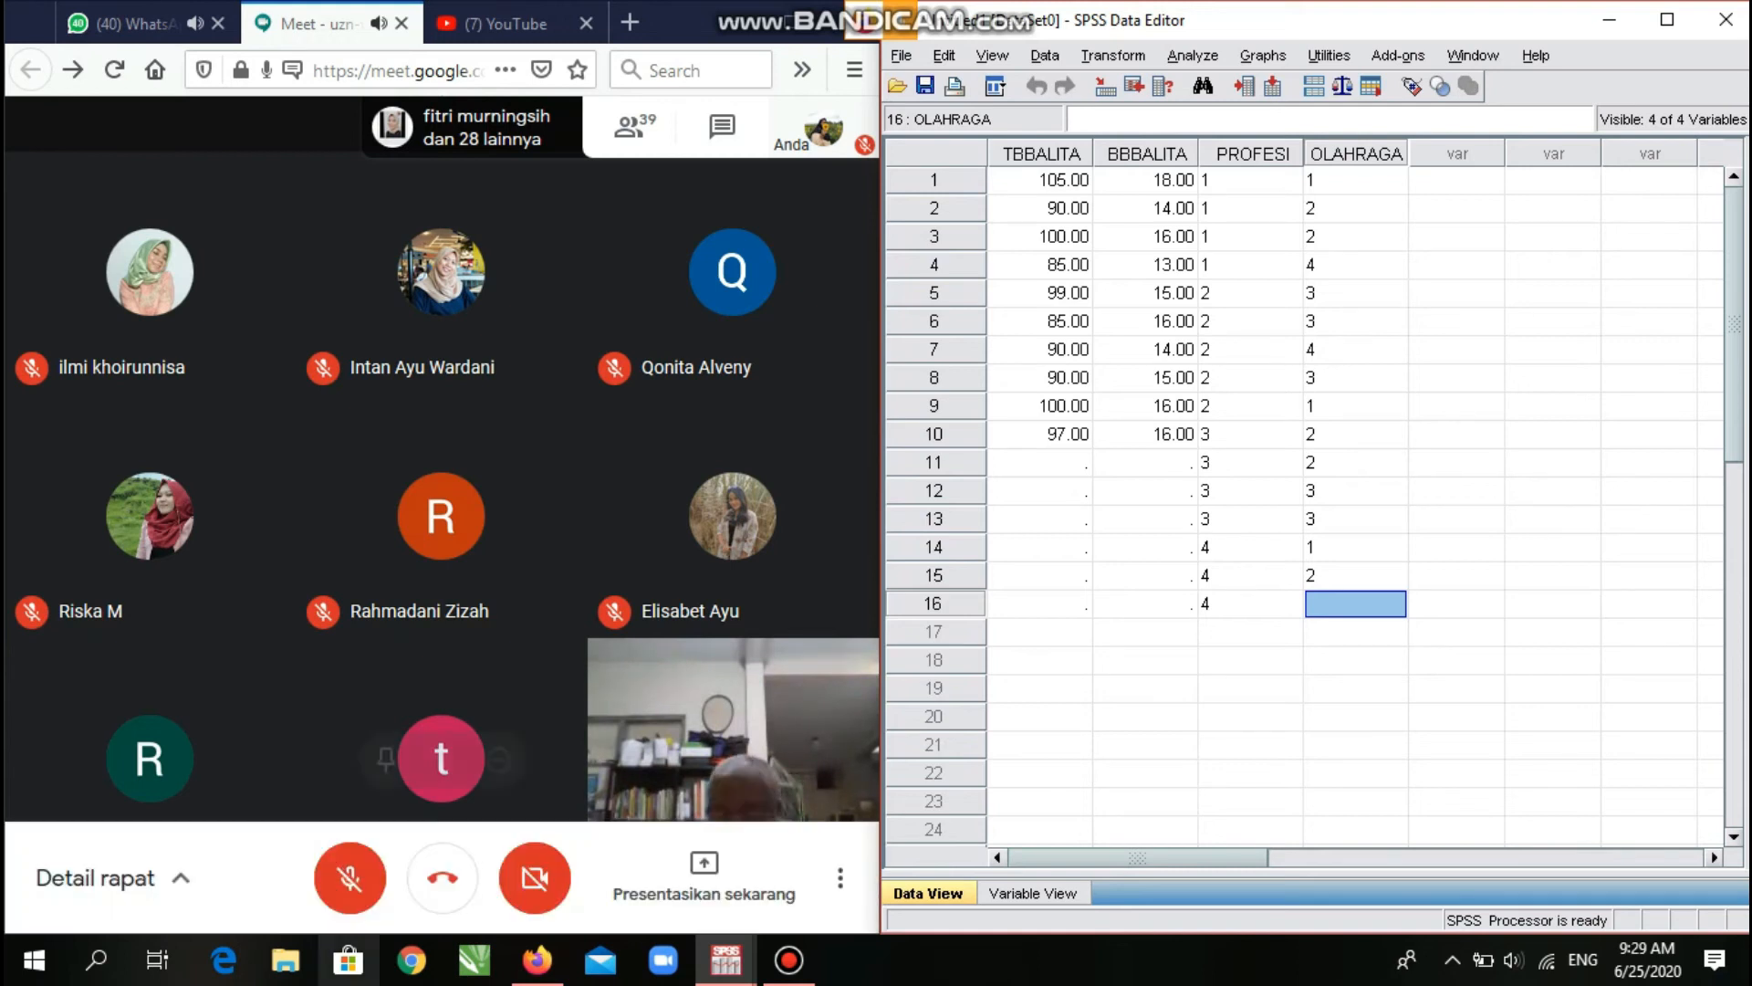
Enter the OLAHRAGA codes 4, 1 and 2 for cases 14 to 16 in SPSS, briefly unmuting the Google Meet microphone before and after the entry.
{"action": "left_click", "coordinate": [350, 877]}
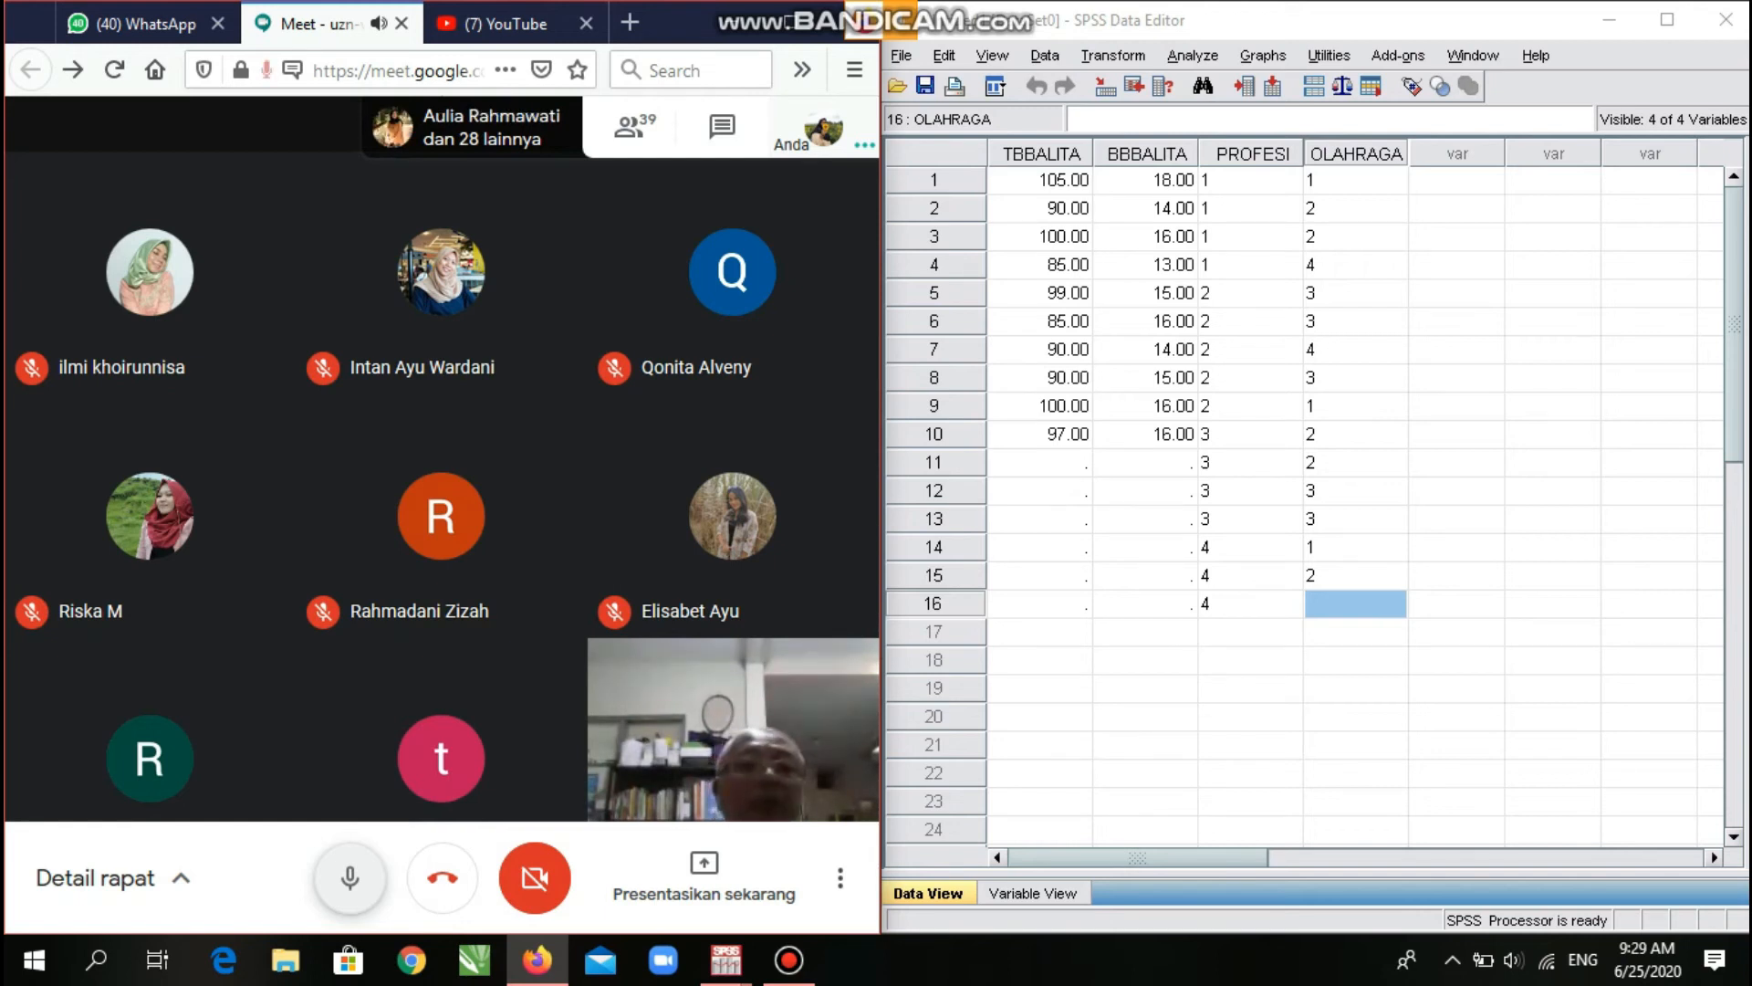
{"action": "left_click", "coordinate": [350, 878]}
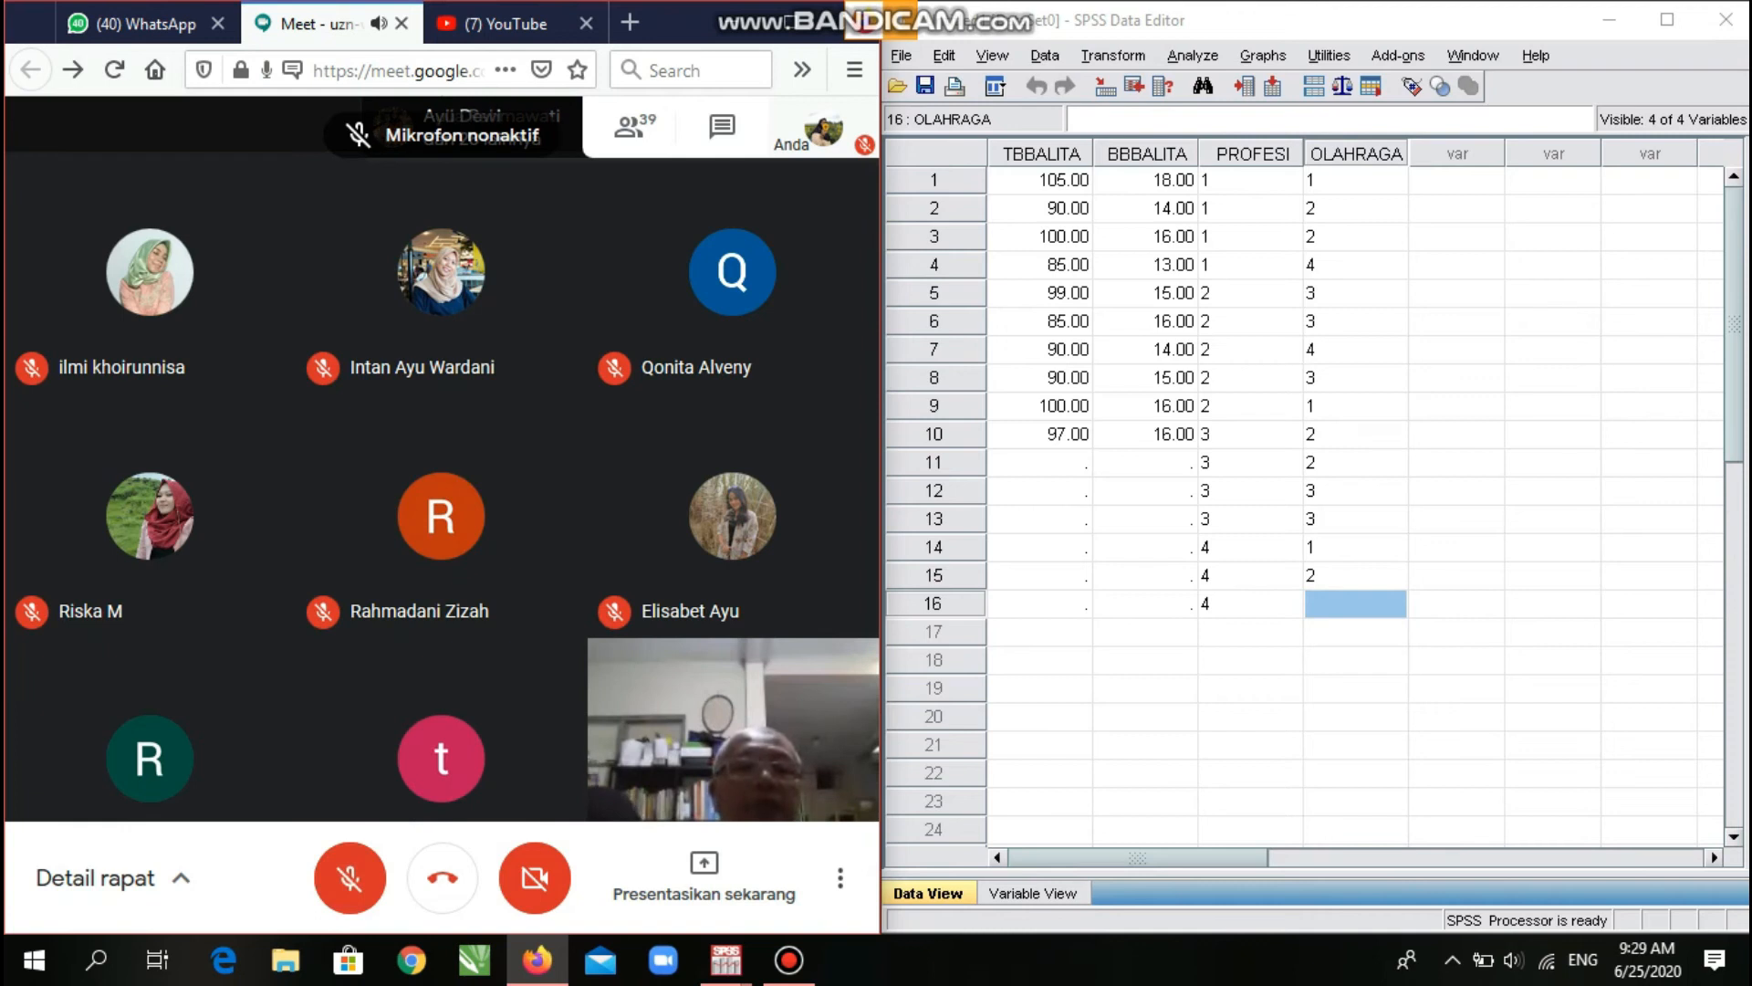
{"action": "left_click", "coordinate": [1355, 546]}
{"action": "type", "text": "4"}
{"action": "key", "text": "Return"}
{"action": "type", "text": "1"}
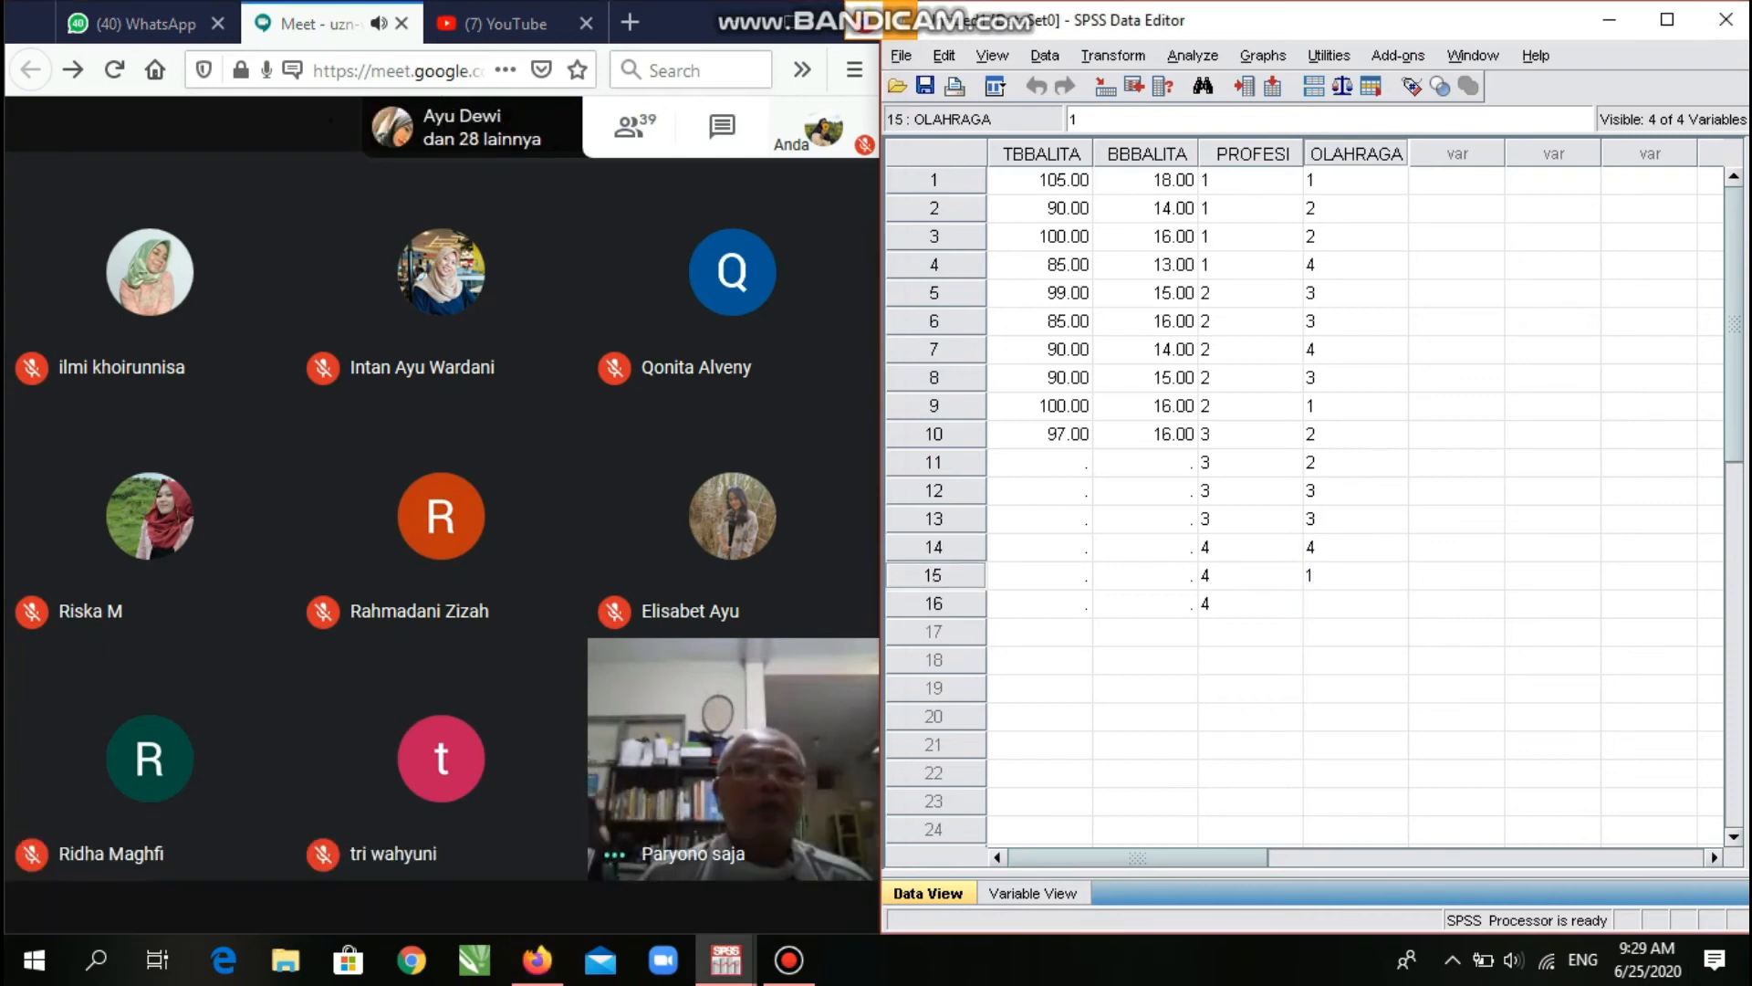
{"action": "key", "text": "Return"}
{"action": "type", "text": "2"}
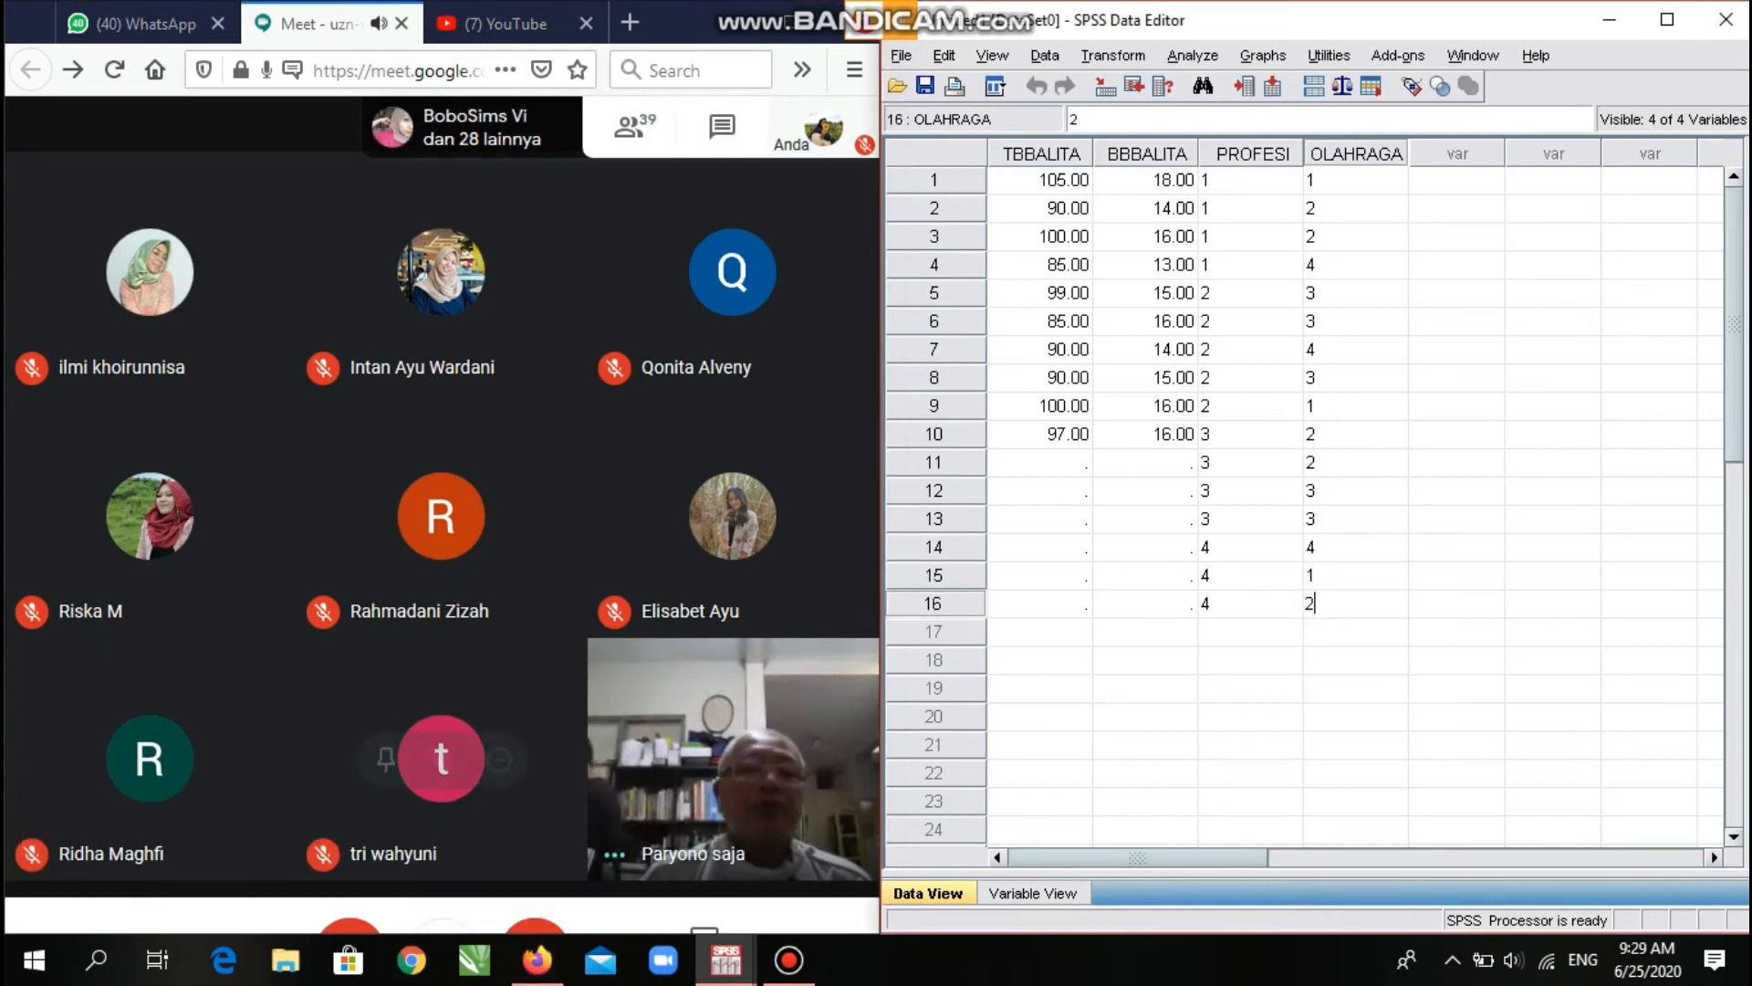
{"action": "left_click", "coordinate": [351, 878]}
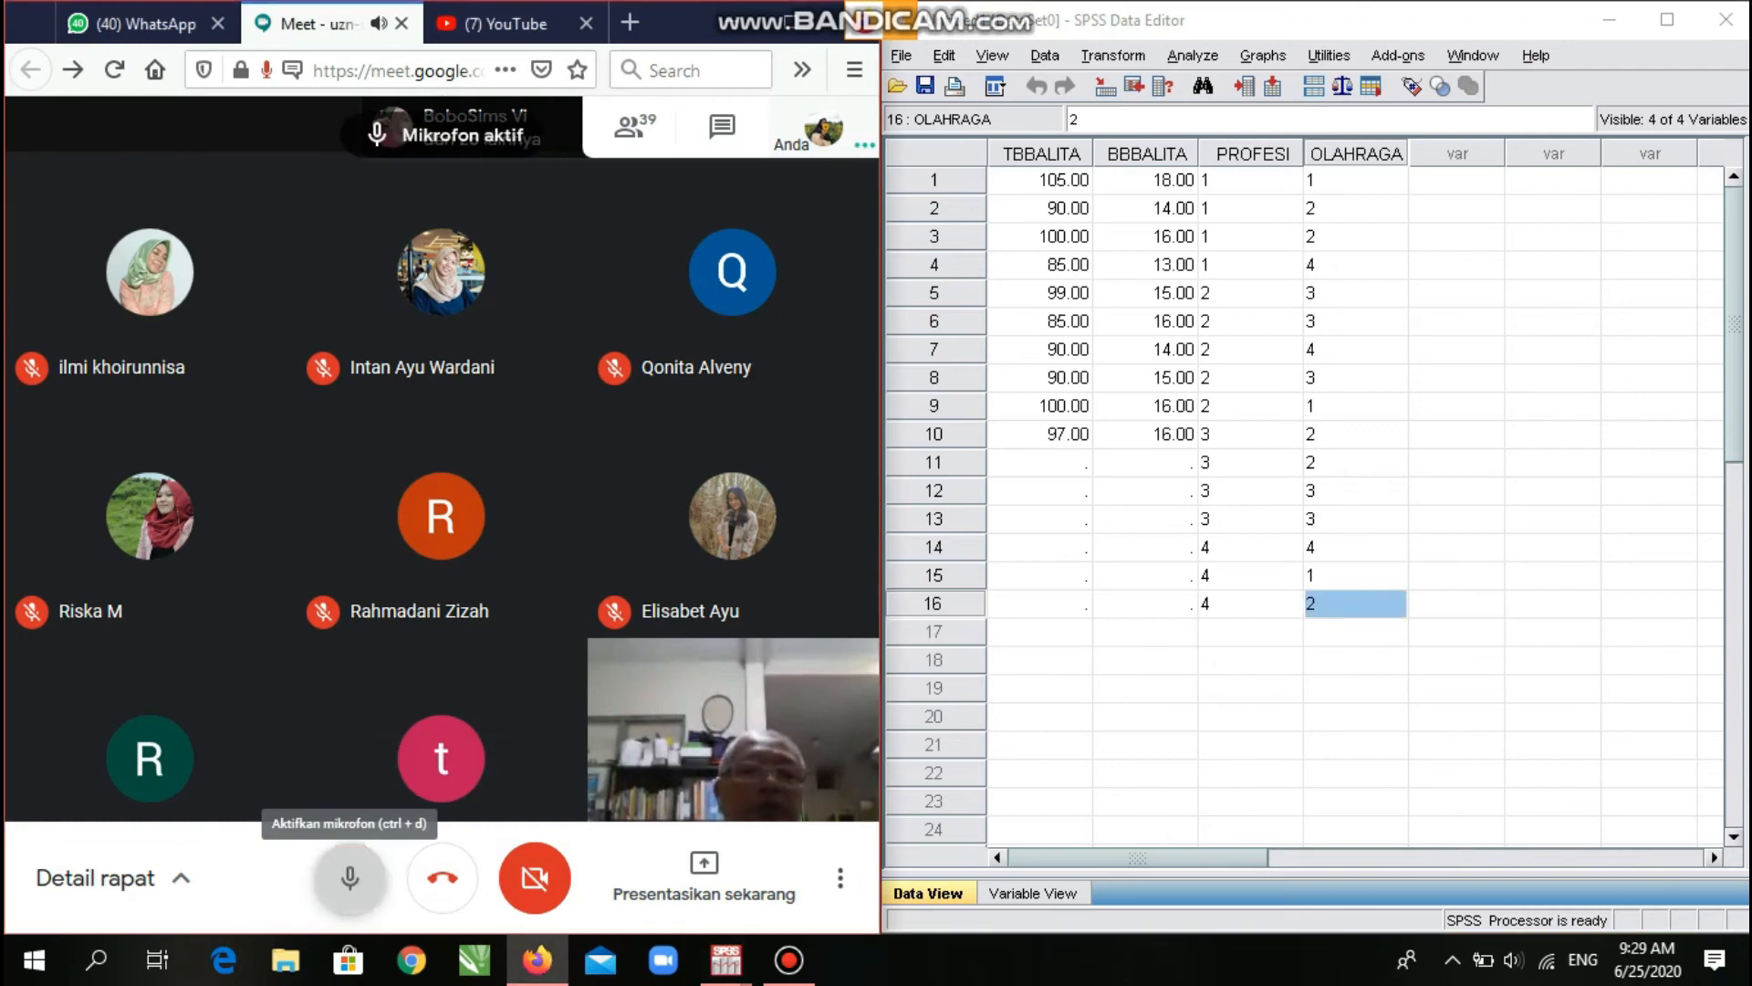
{"action": "left_click", "coordinate": [351, 878]}
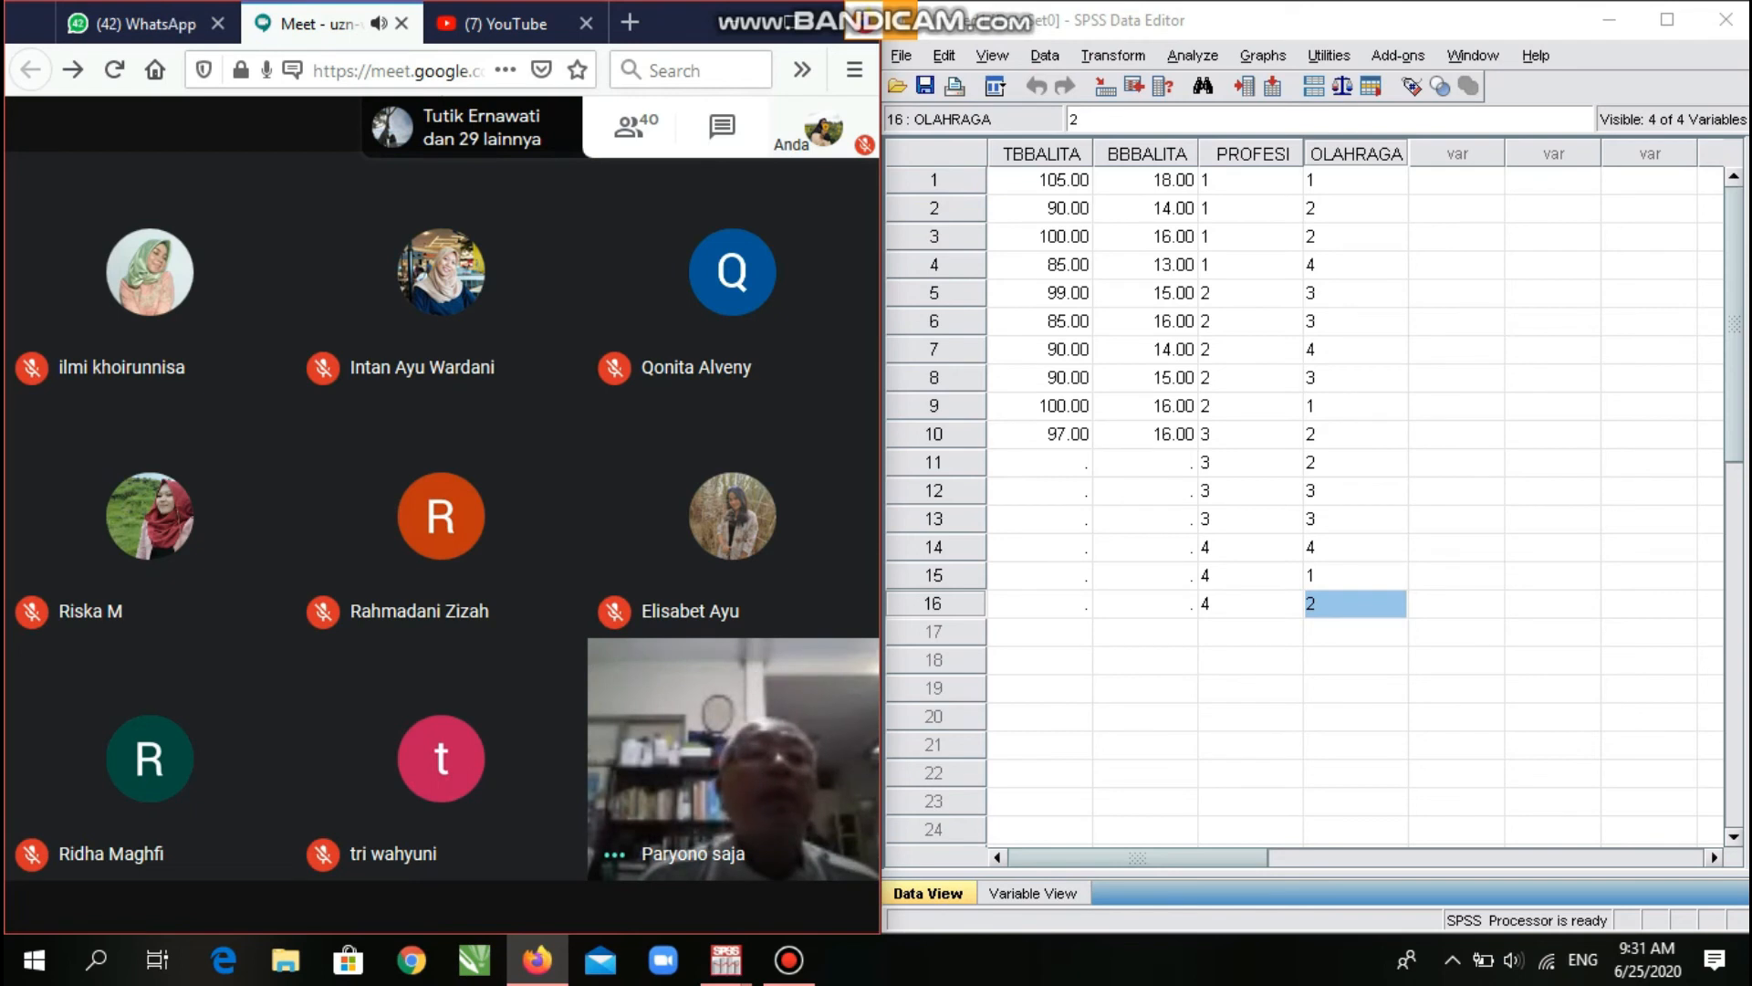
{"action": "left_click", "coordinate": [1250, 180]}
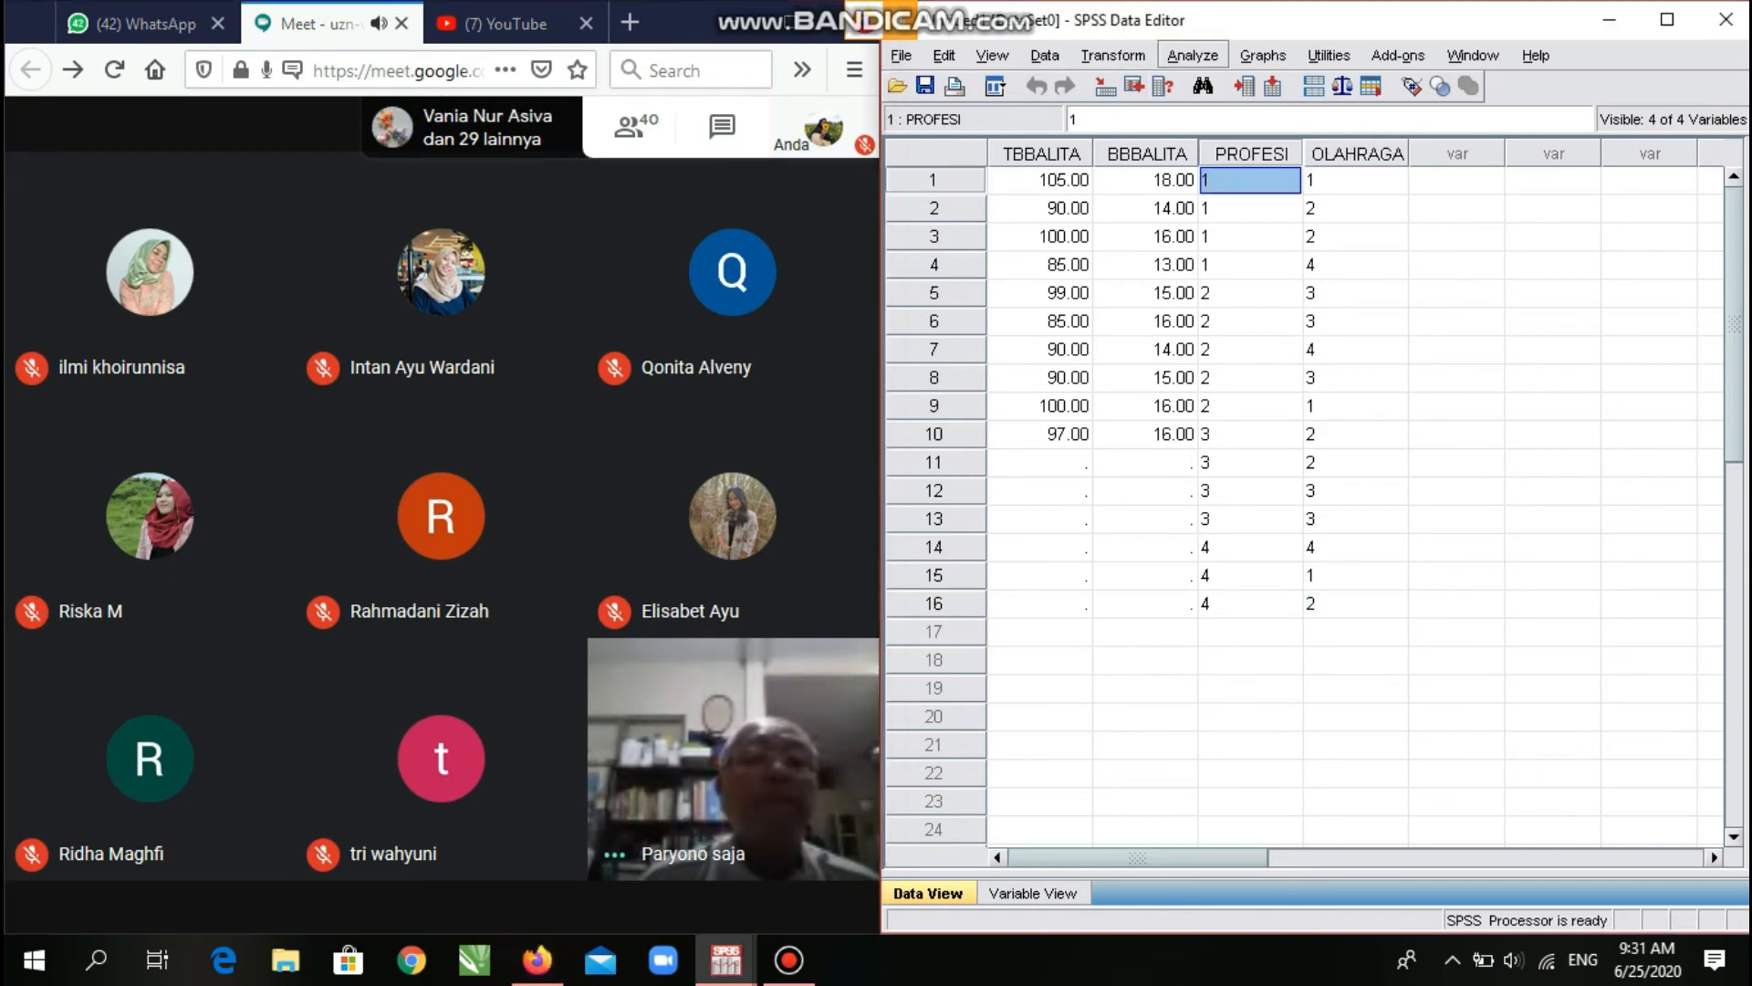
{"action": "key", "text": "alt+a"}
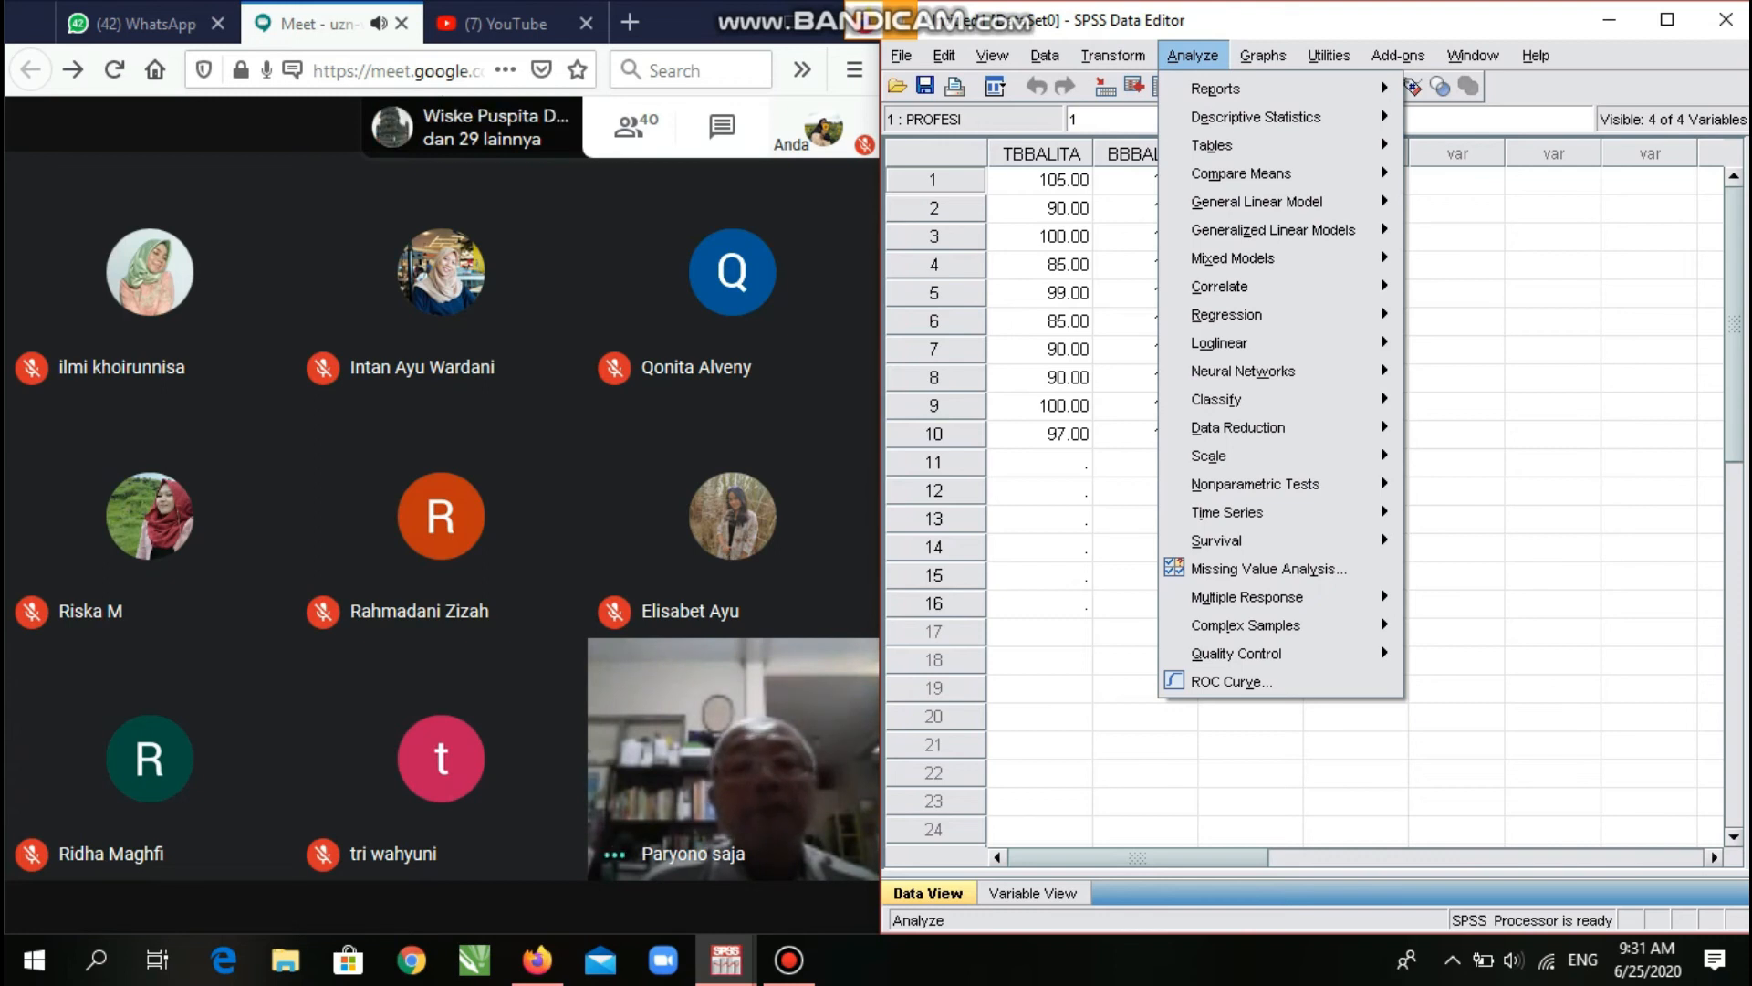
{"action": "key", "text": "g"}
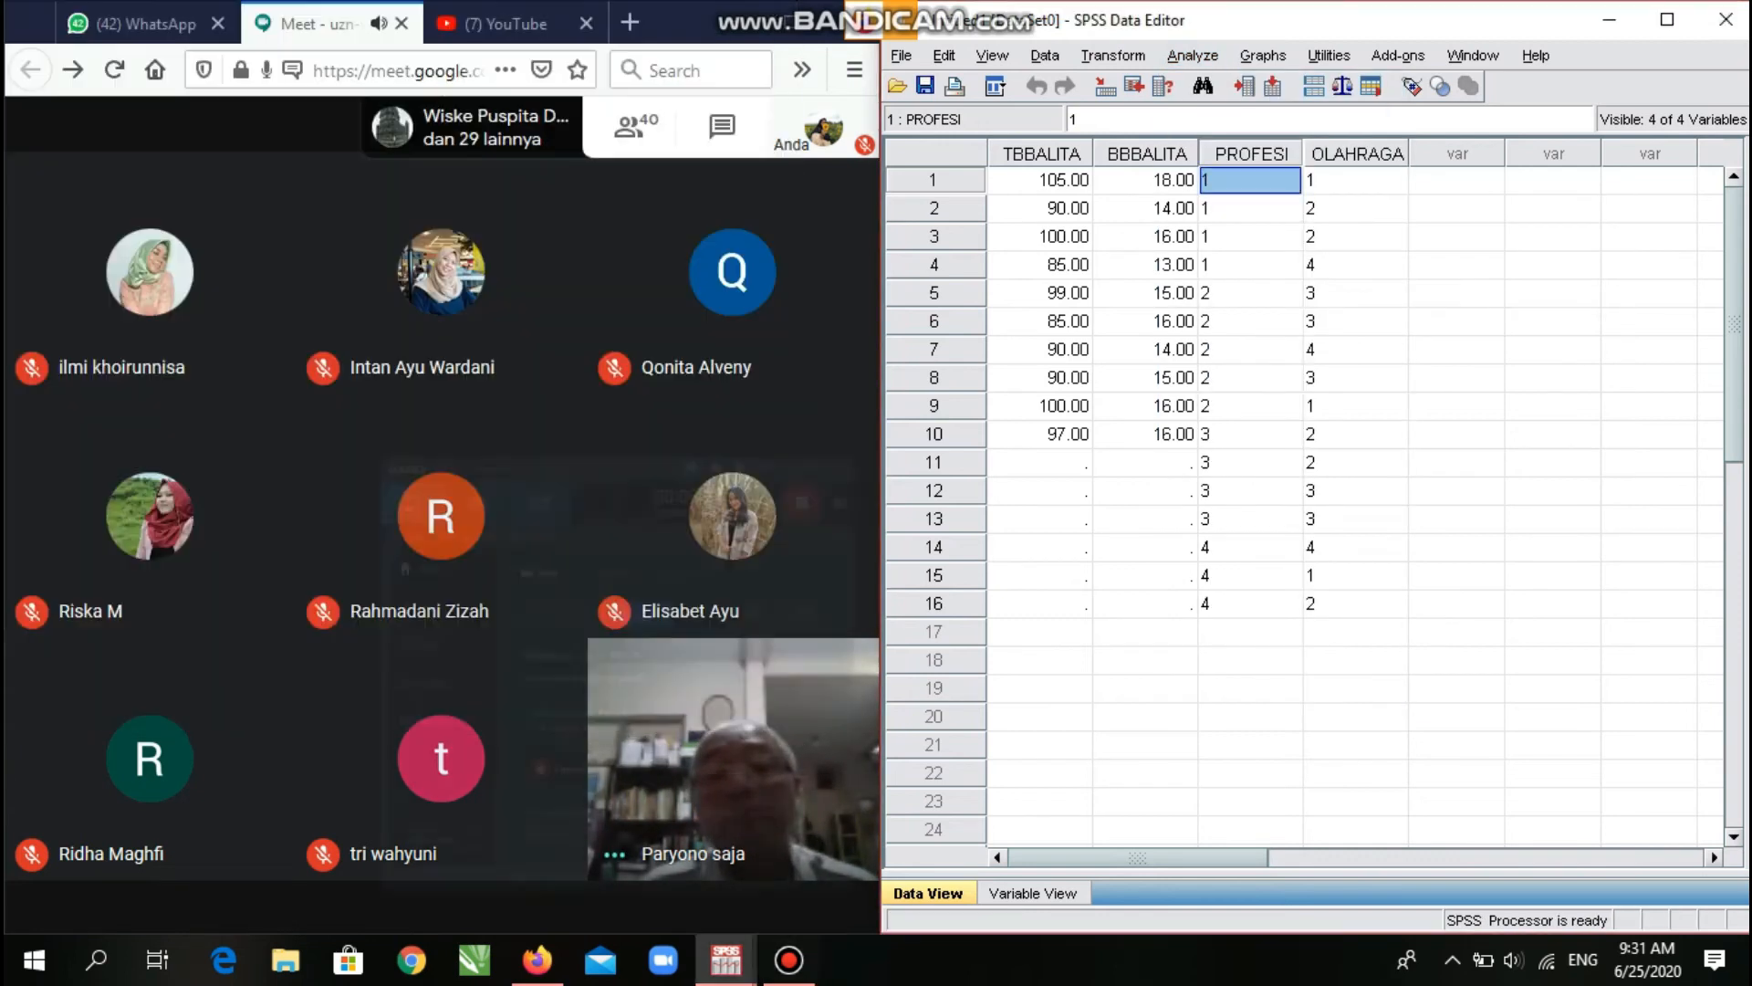
{"action": "key", "text": "alt+a"}
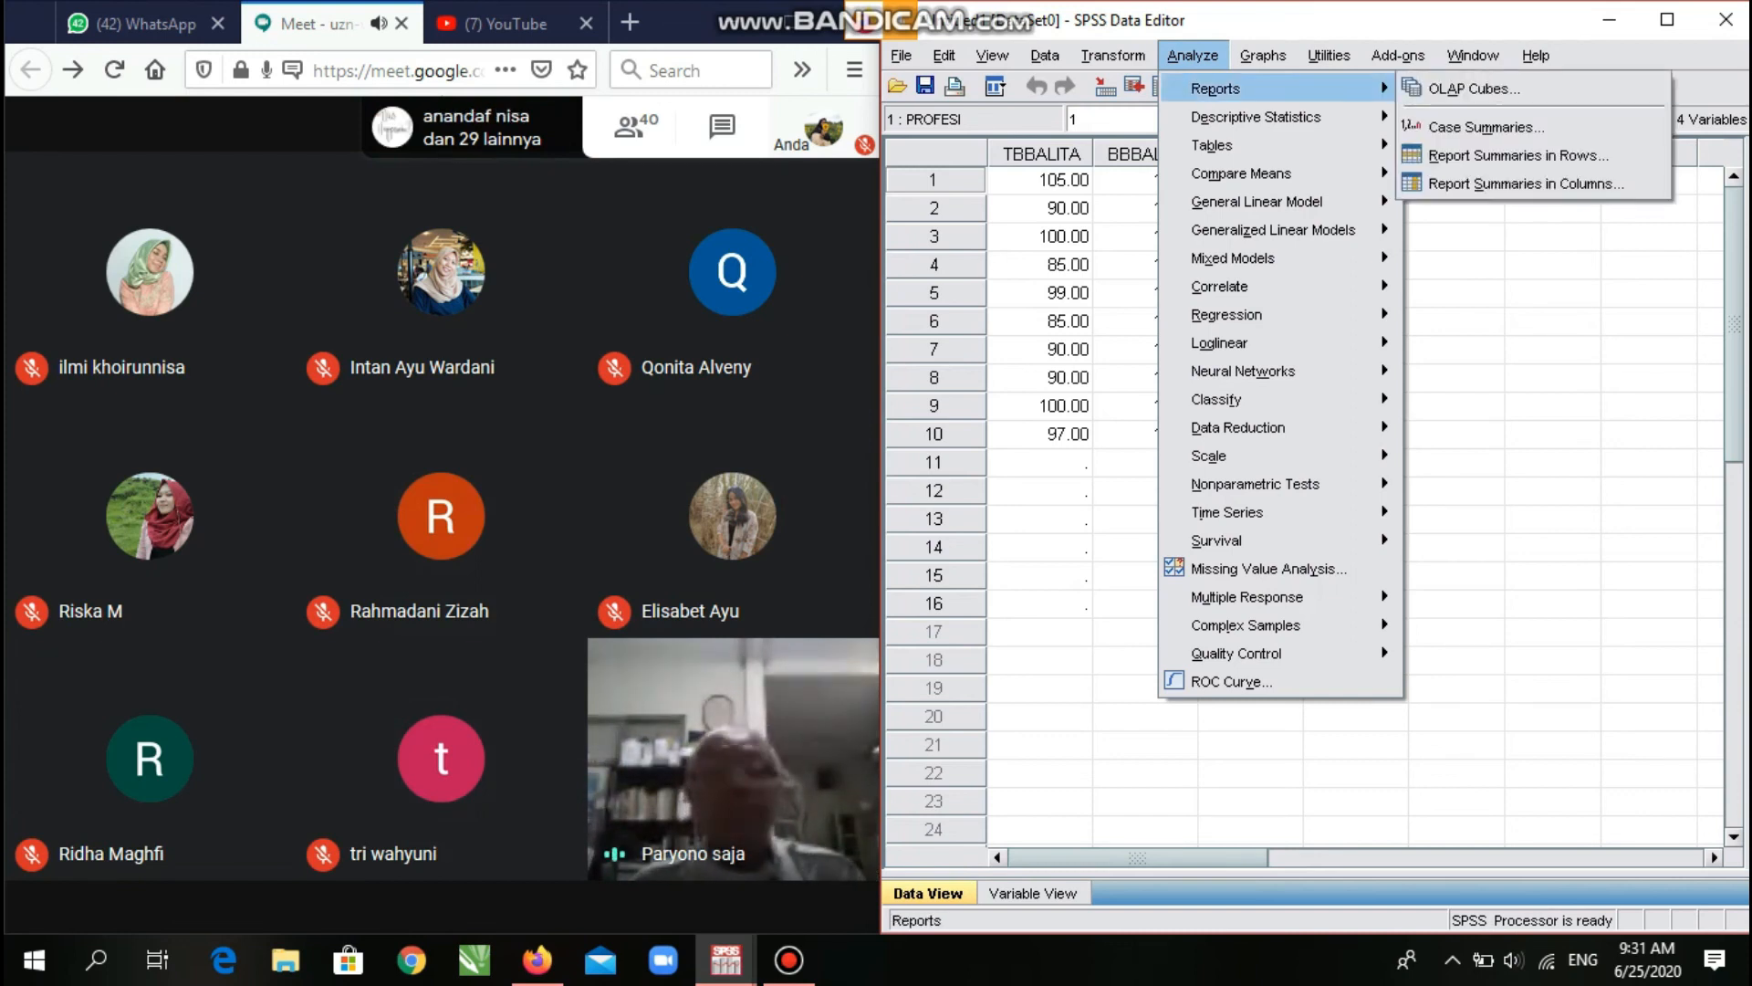
{"action": "mouse_move", "coordinate": [1215, 88]}
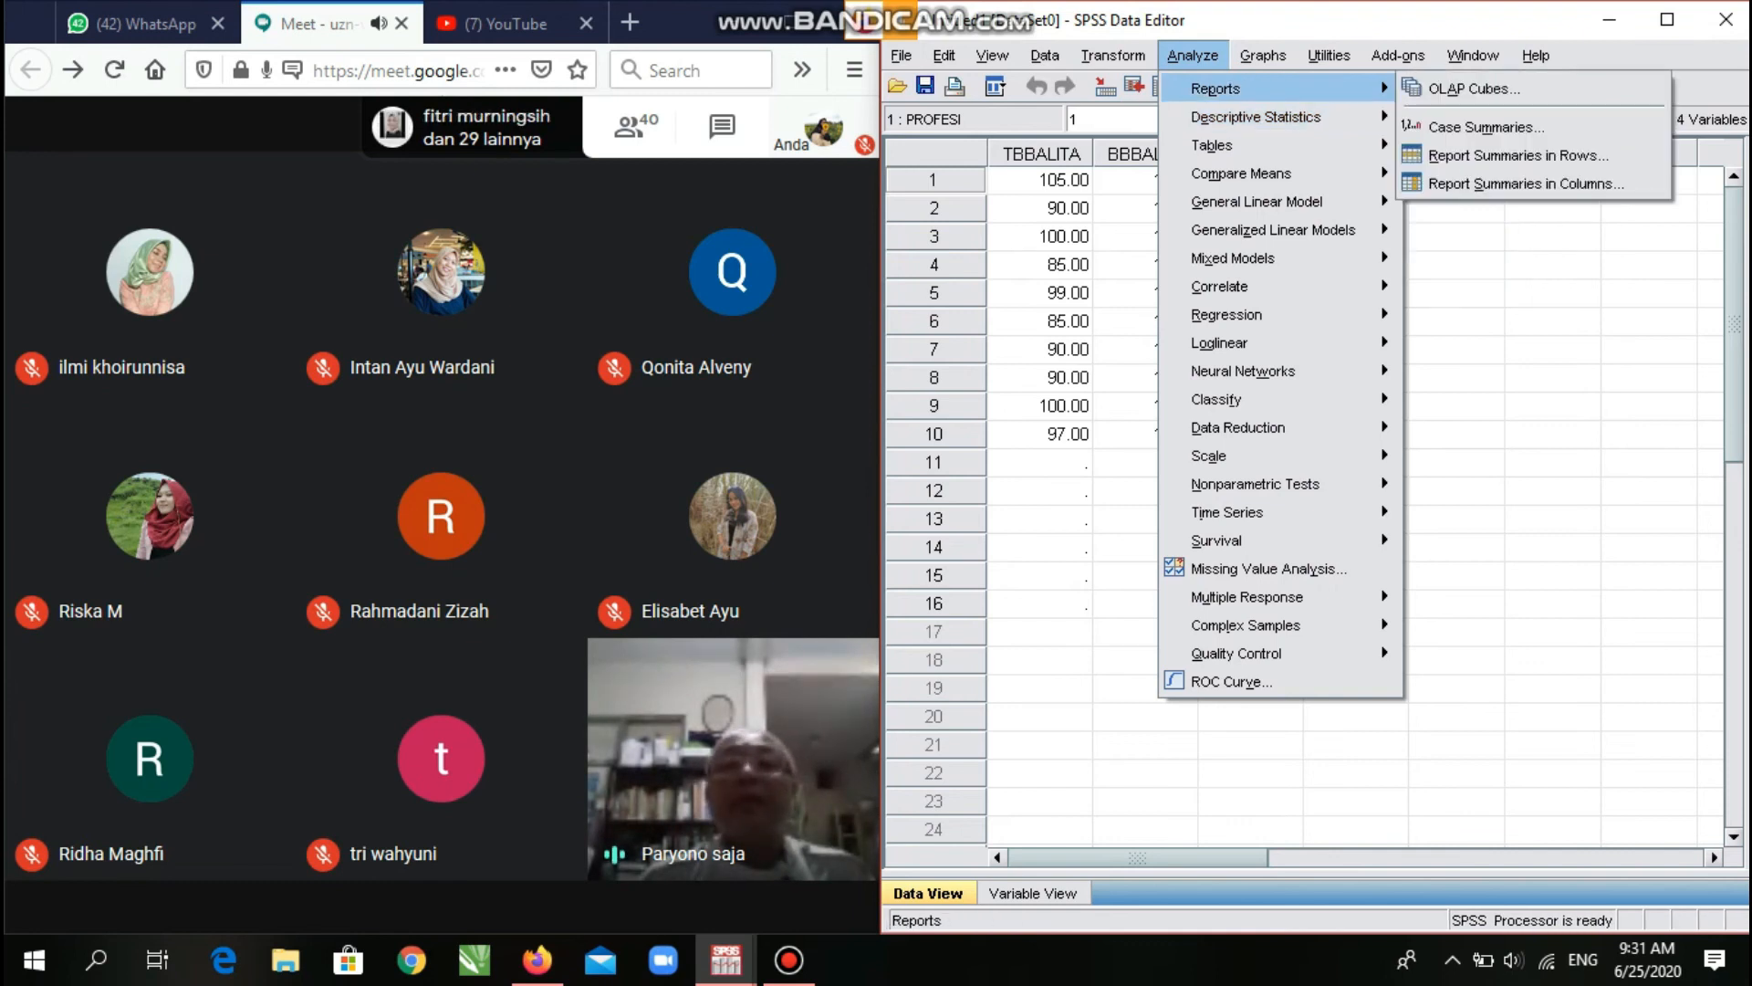
Briefly unmute the microphone in Google Meet, and check the running recording in Bandicam before hiding its window again.
{"action": "mouse_move", "coordinate": [1273, 230]}
{"action": "left_click", "coordinate": [350, 878]}
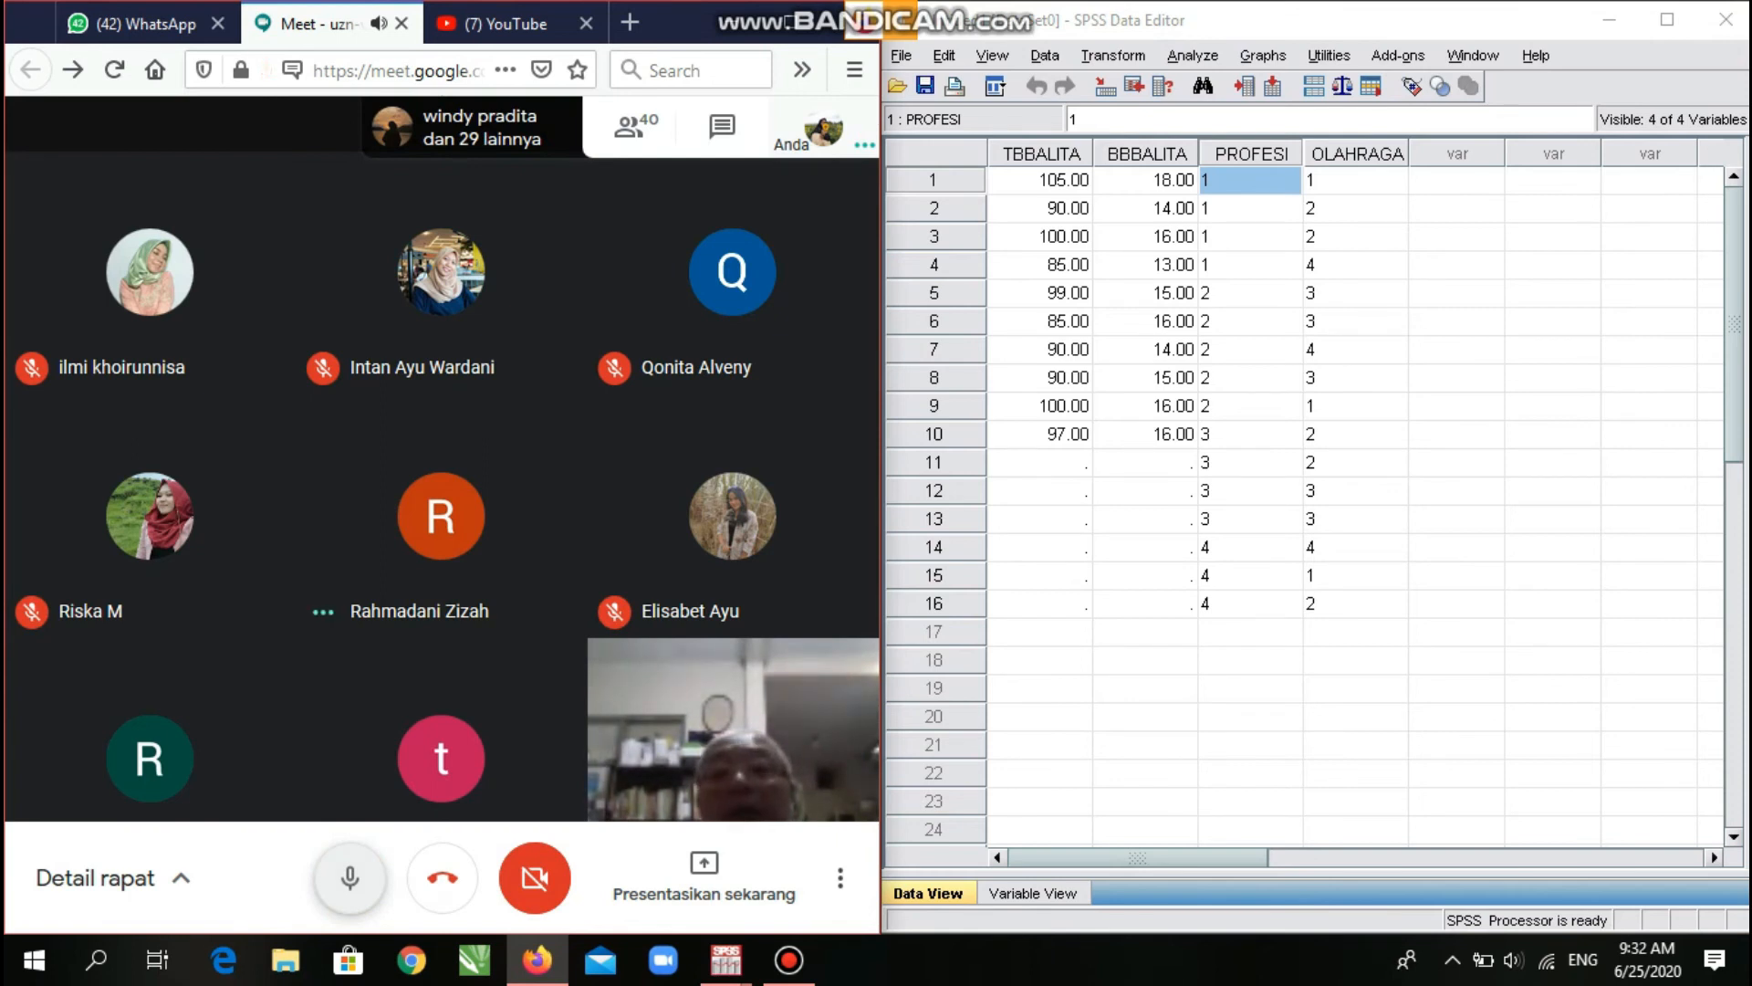
{"action": "left_click", "coordinate": [349, 878]}
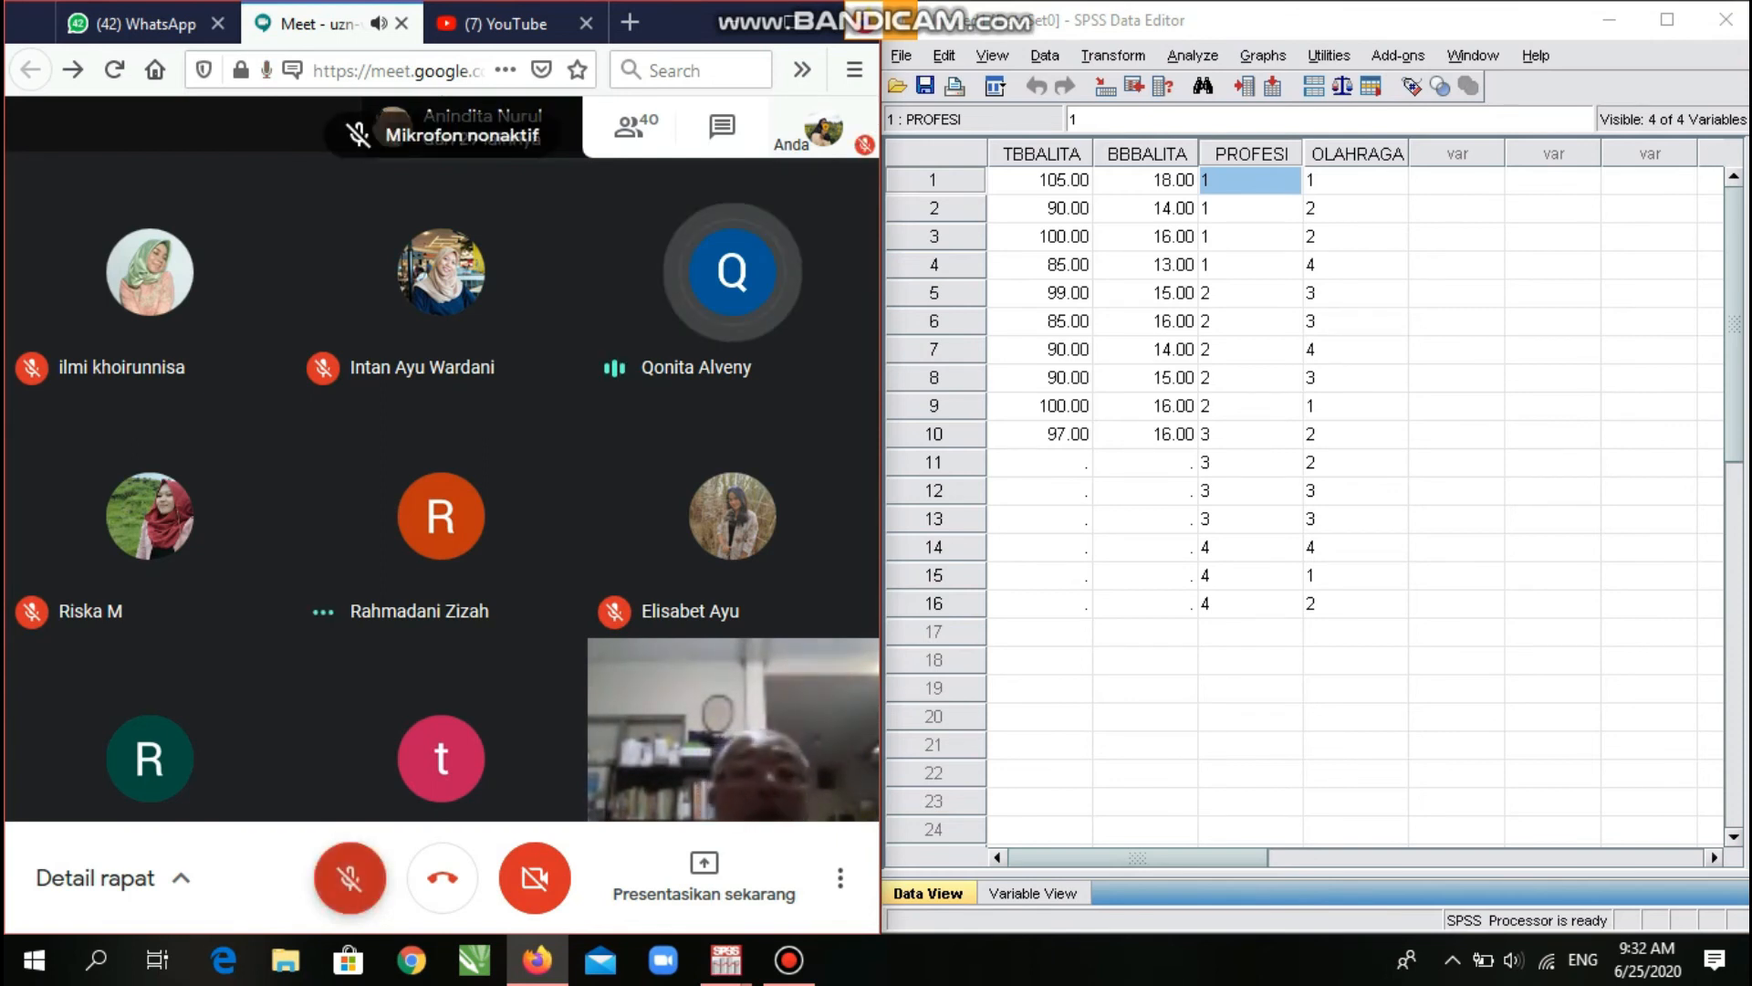
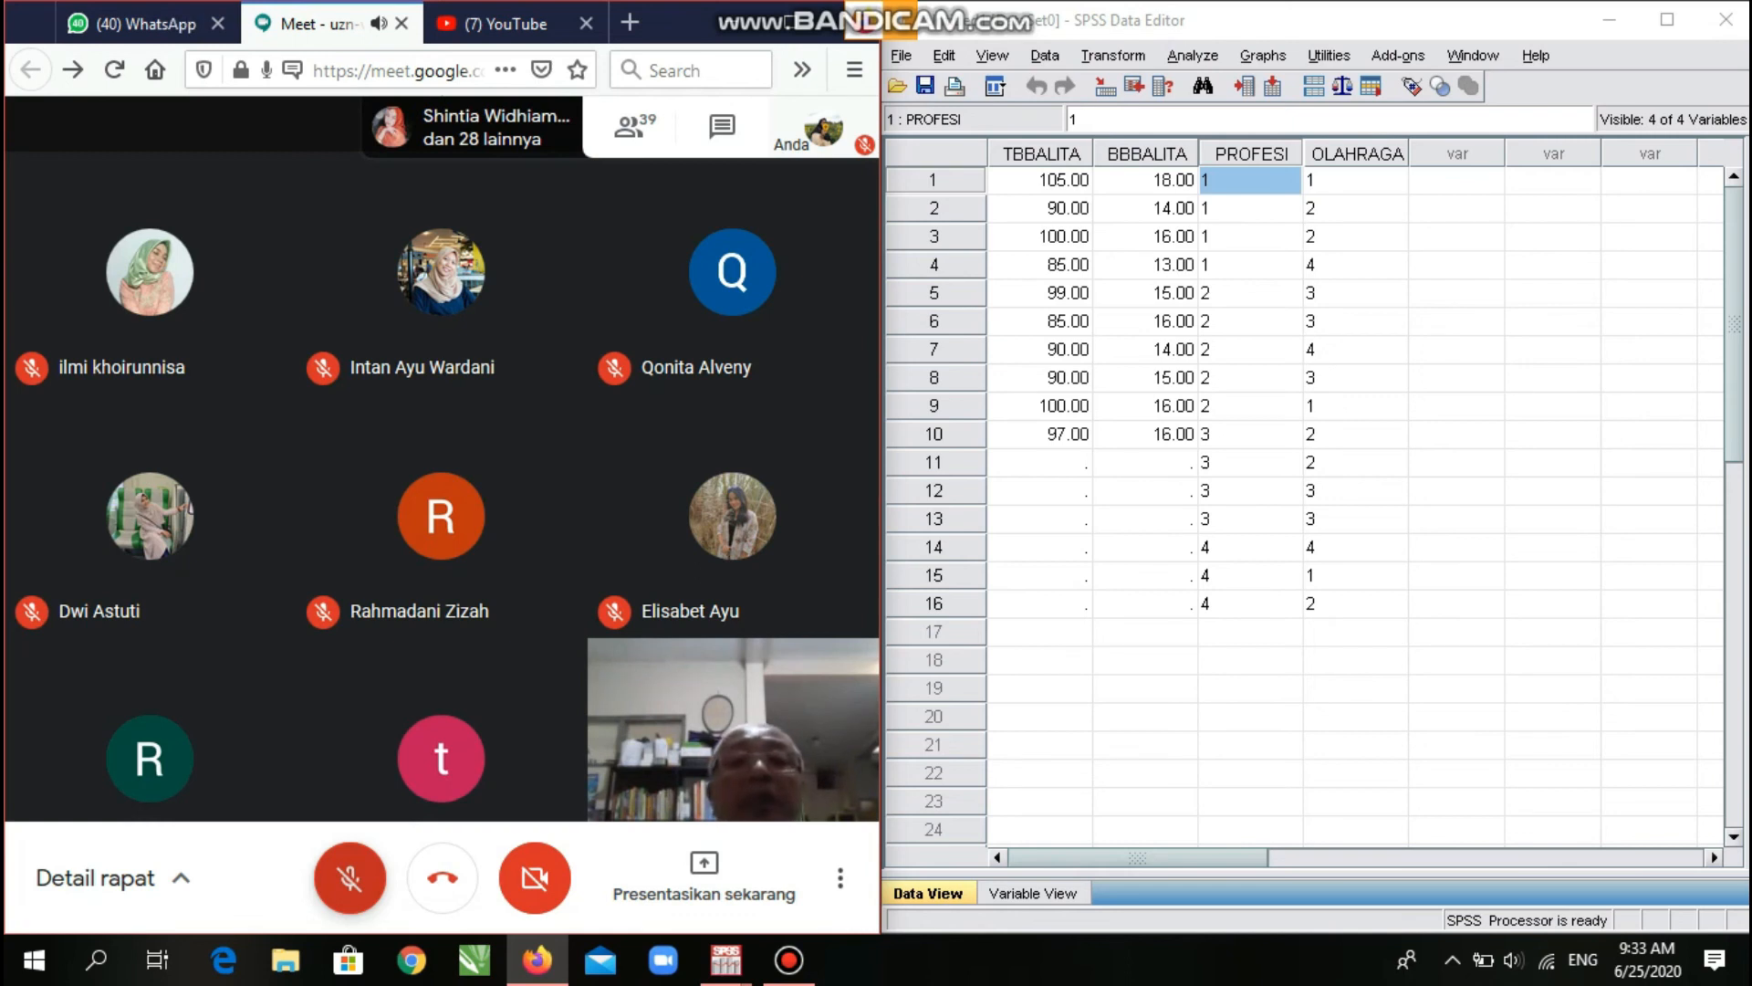
{"action": "key", "text": "alt+a"}
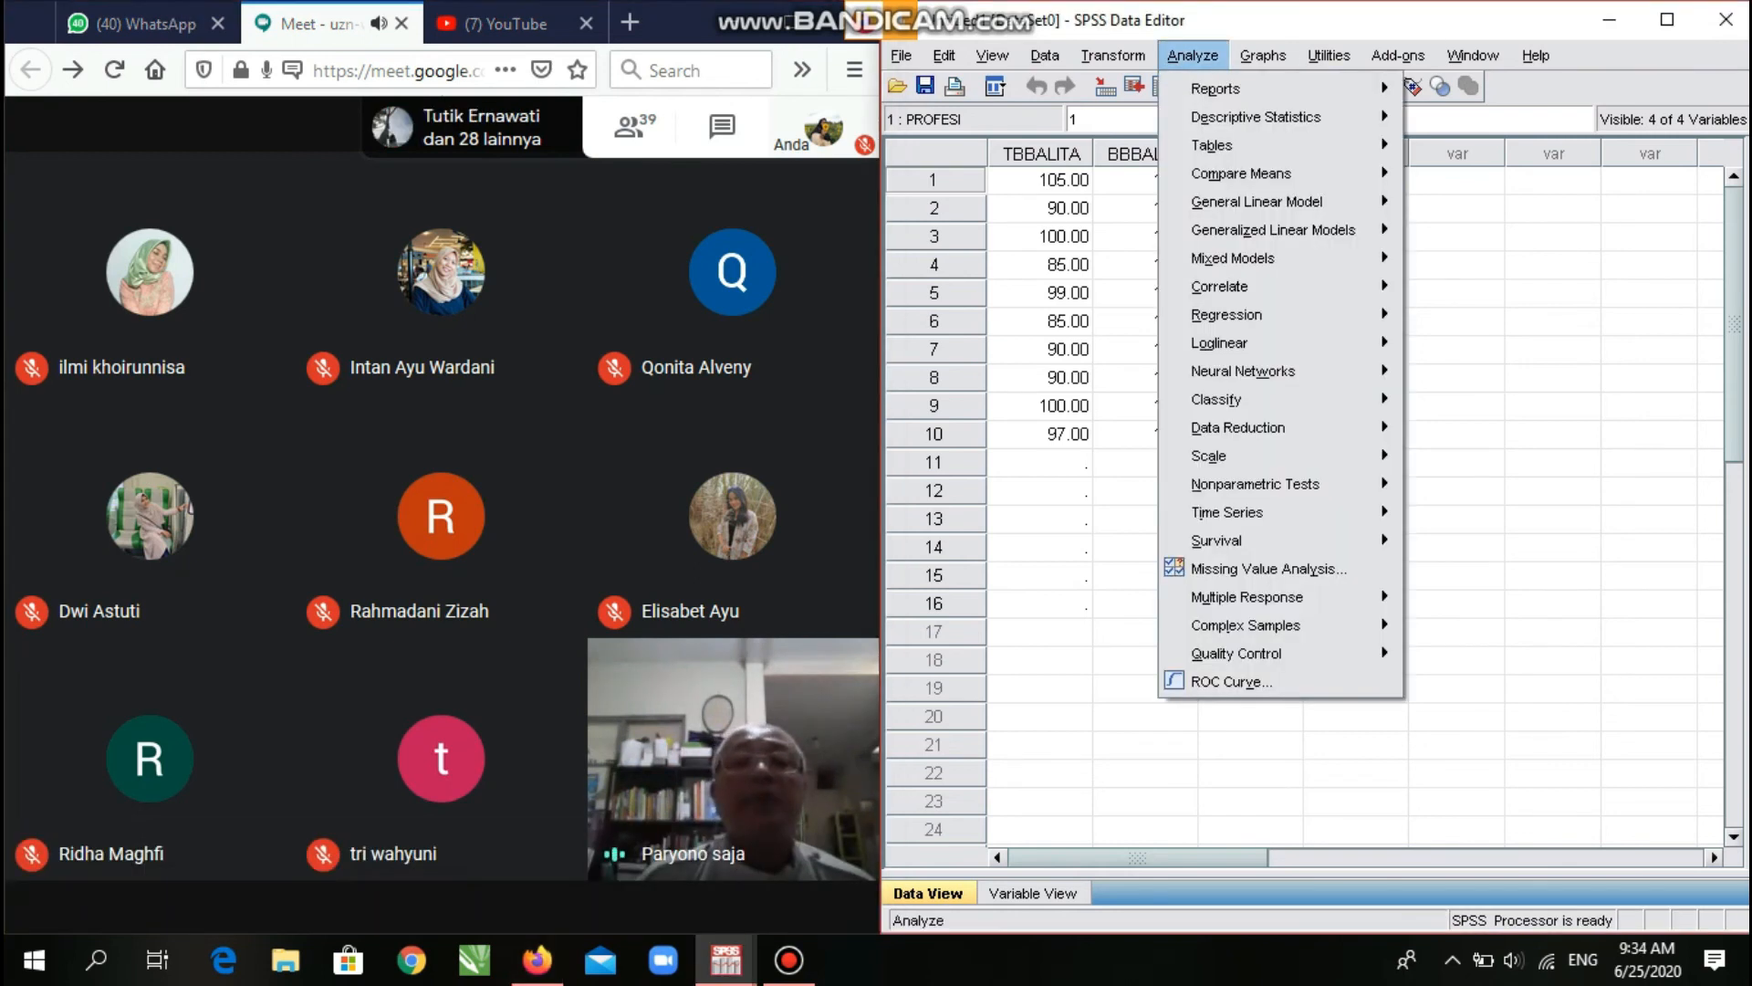
{"action": "mouse_move", "coordinate": [1256, 117]}
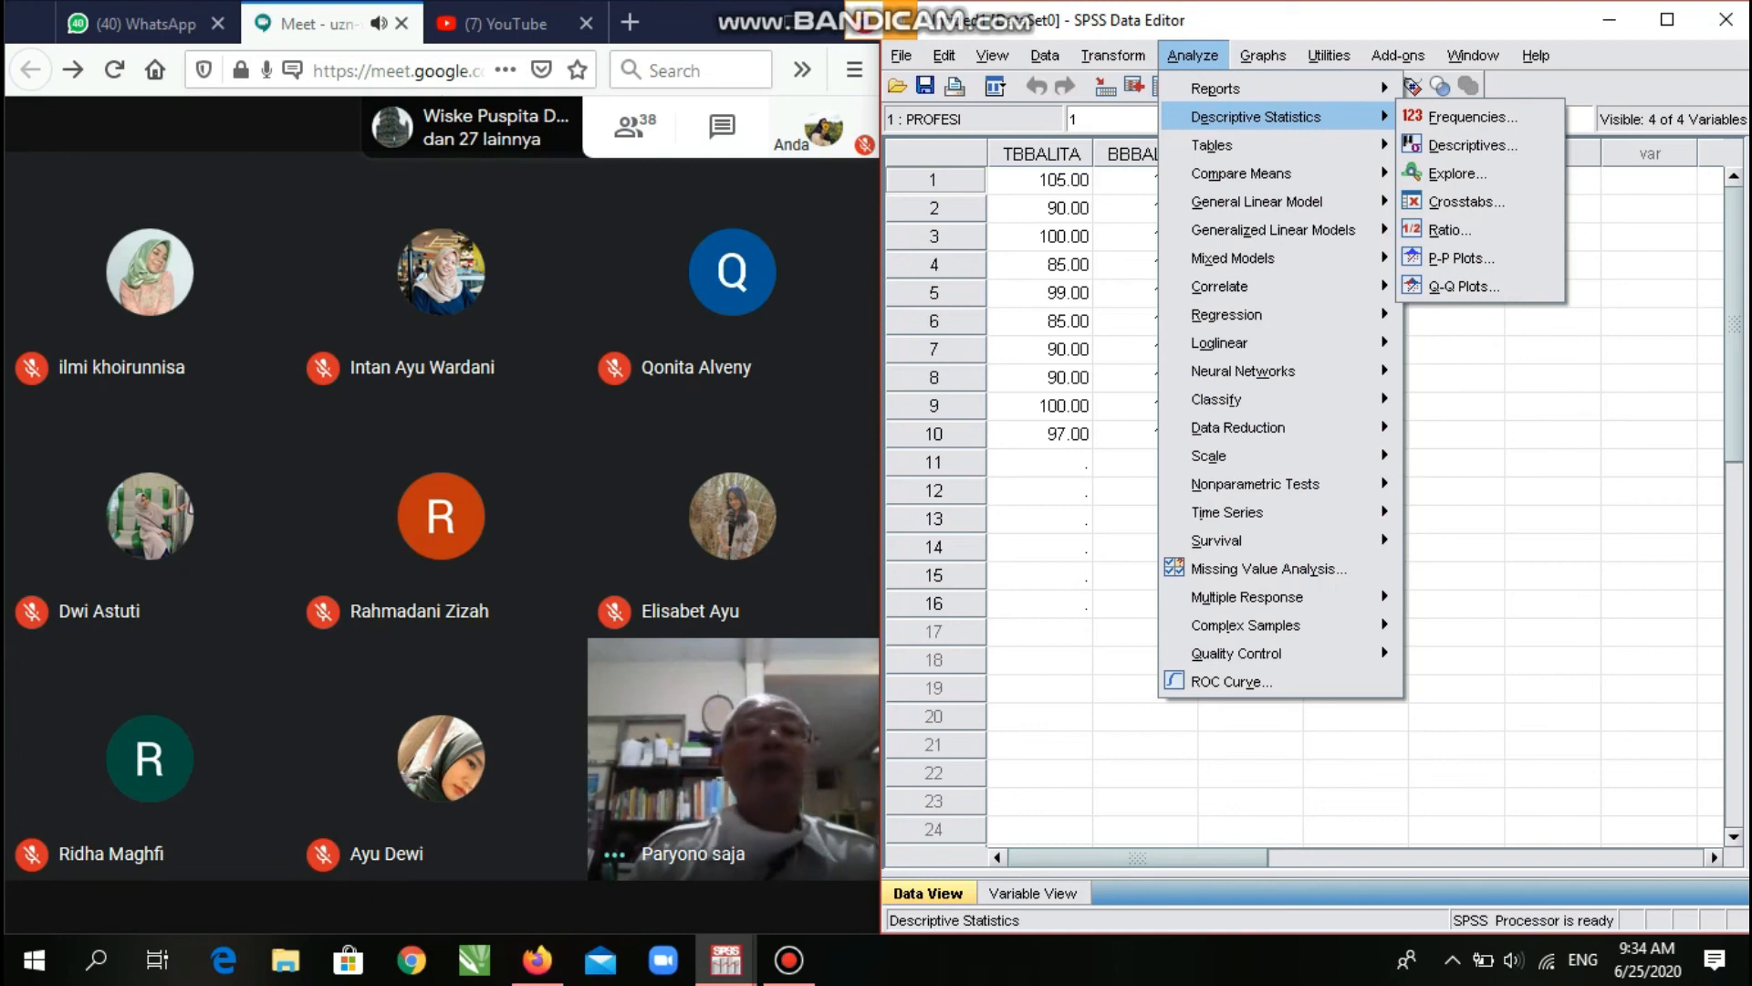
{"action": "mouse_move", "coordinate": [1232, 258]}
{"action": "left_click", "coordinate": [789, 960]}
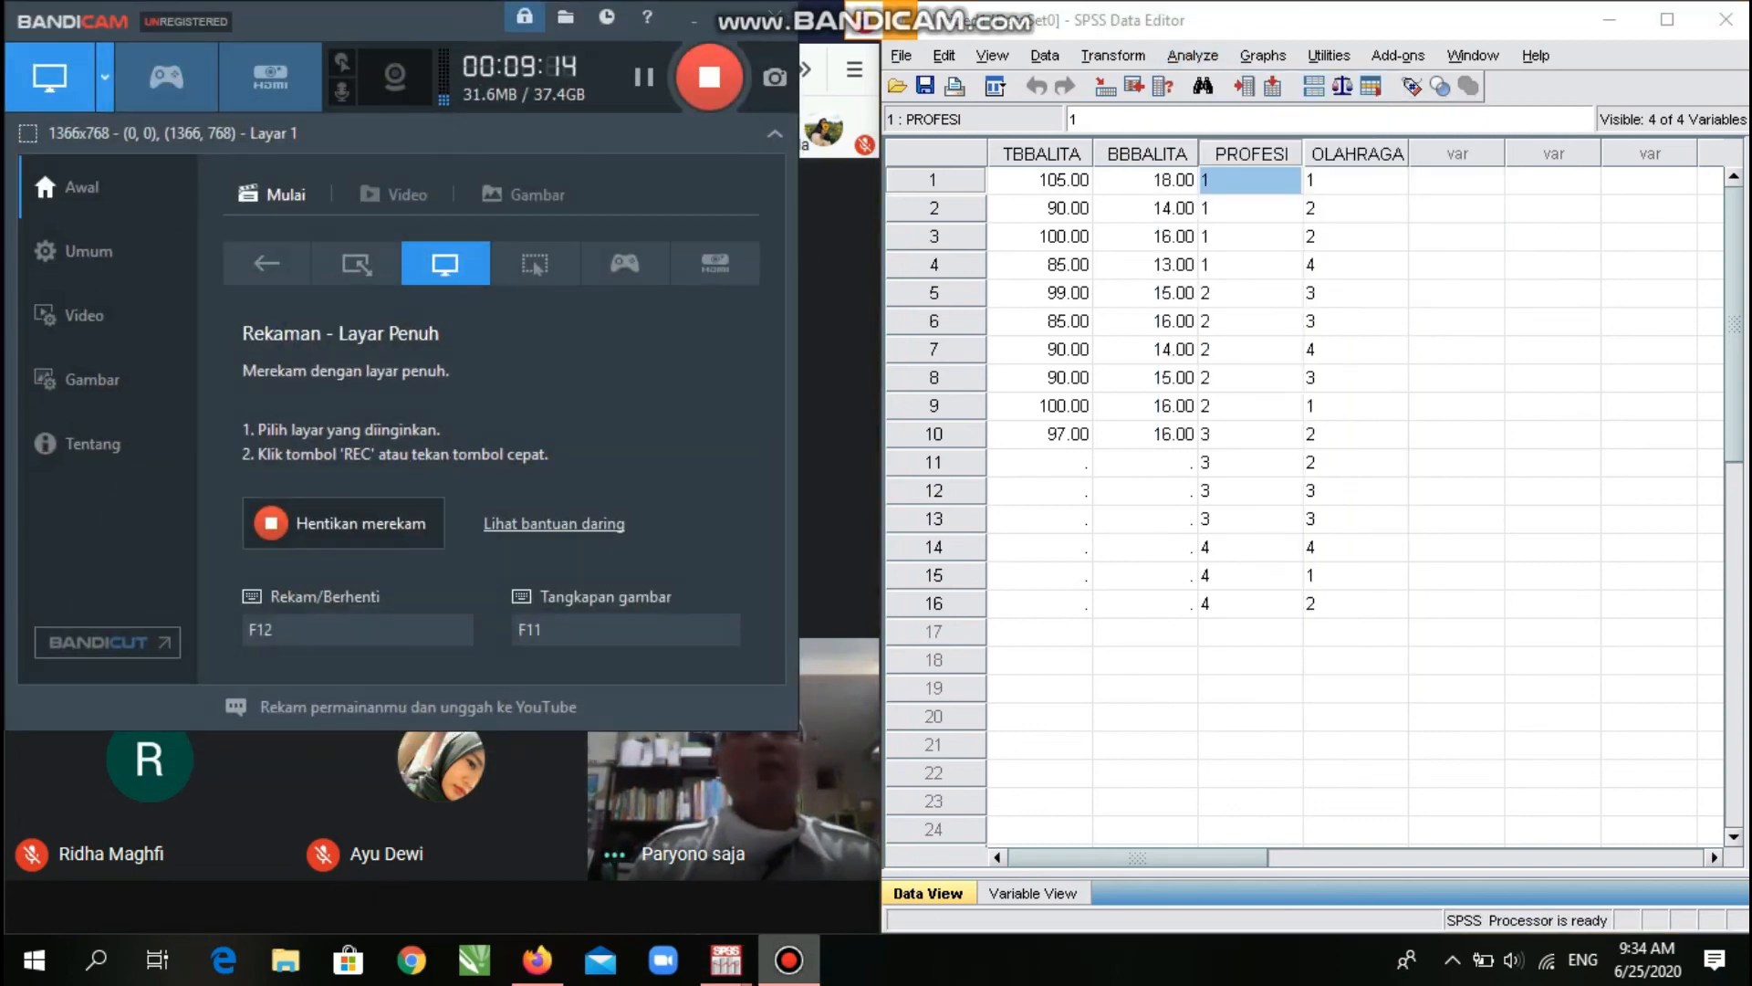
{"action": "left_click", "coordinate": [788, 959]}
Start a Crosstabs analysis in SPSS with JENIS PROFESI as the row variable and OLAHRAGA as the column variable.
{"action": "left_click", "coordinate": [1192, 54]}
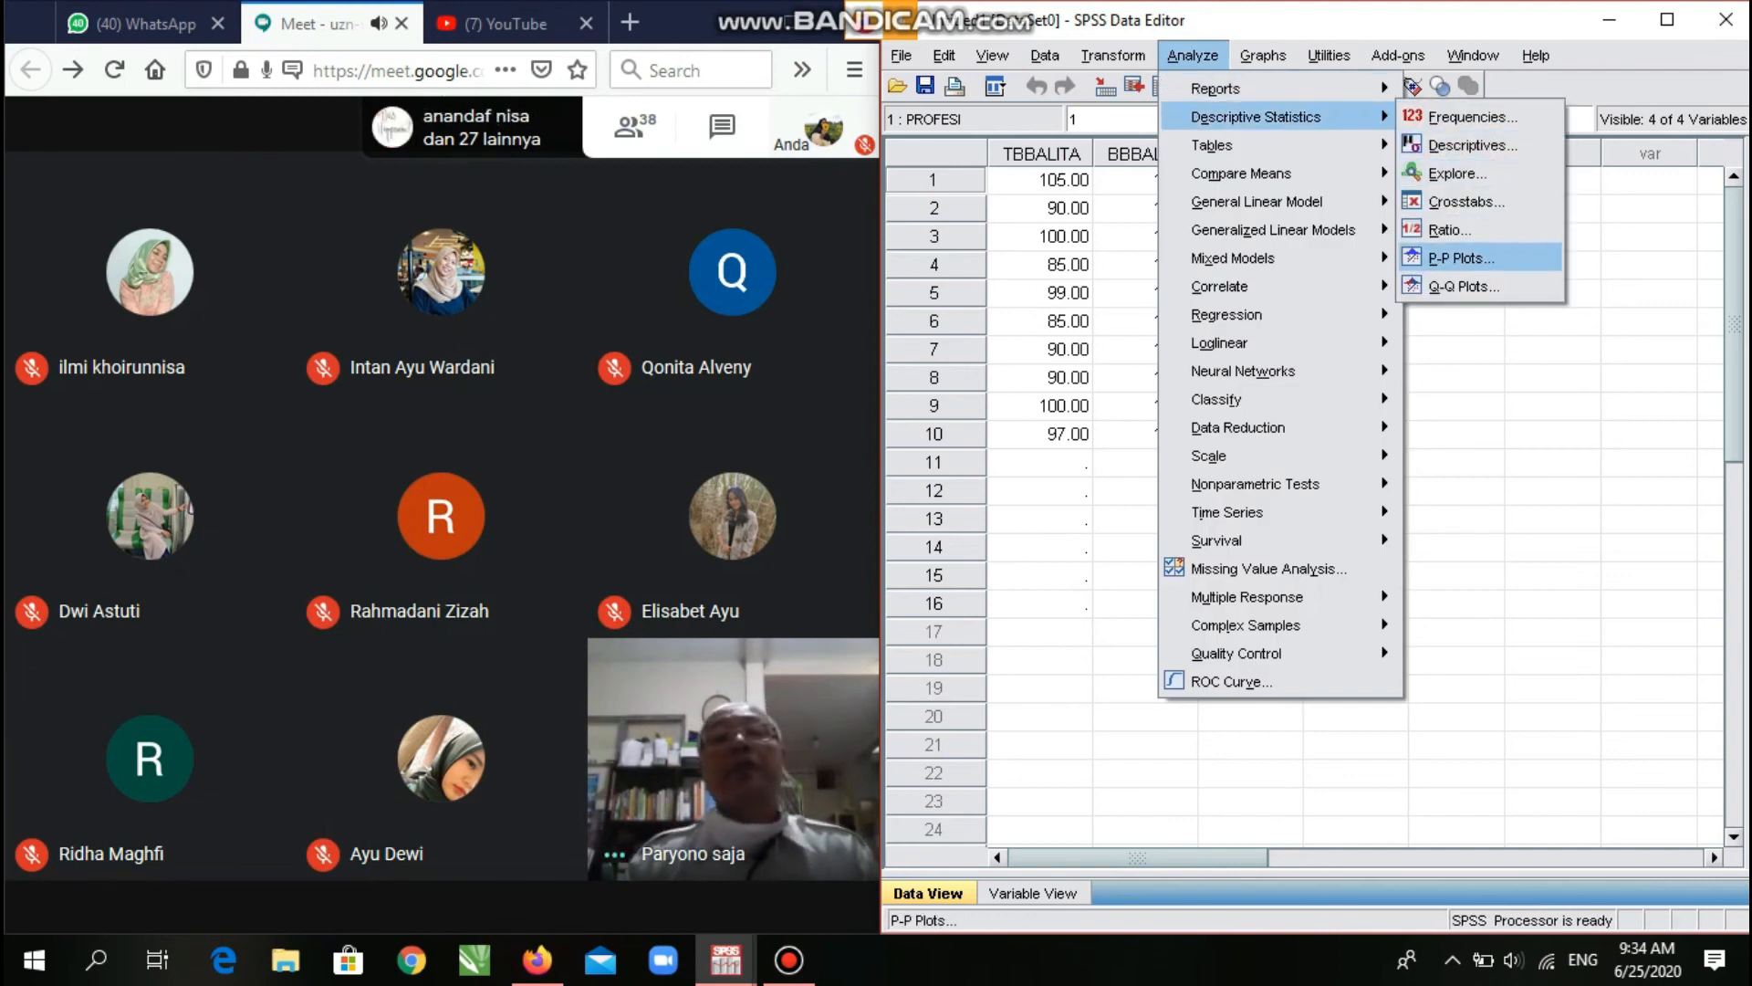
{"action": "left_click", "coordinate": [1465, 202]}
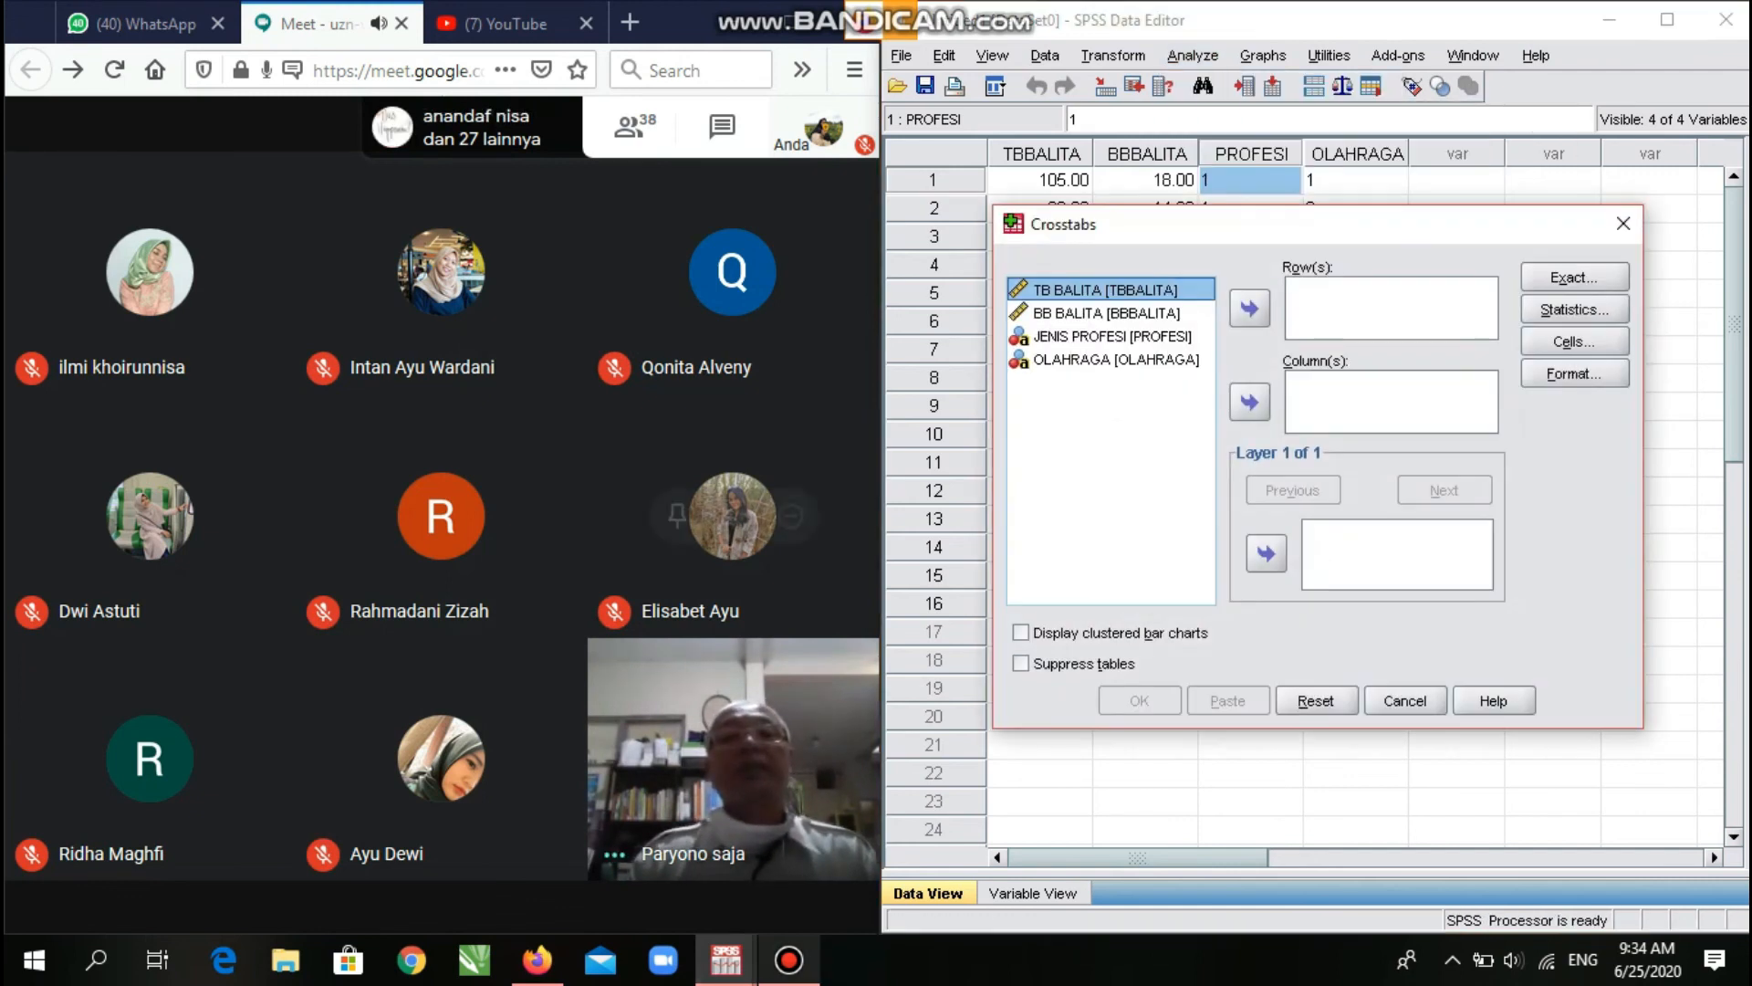
{"action": "left_click", "coordinate": [789, 959]}
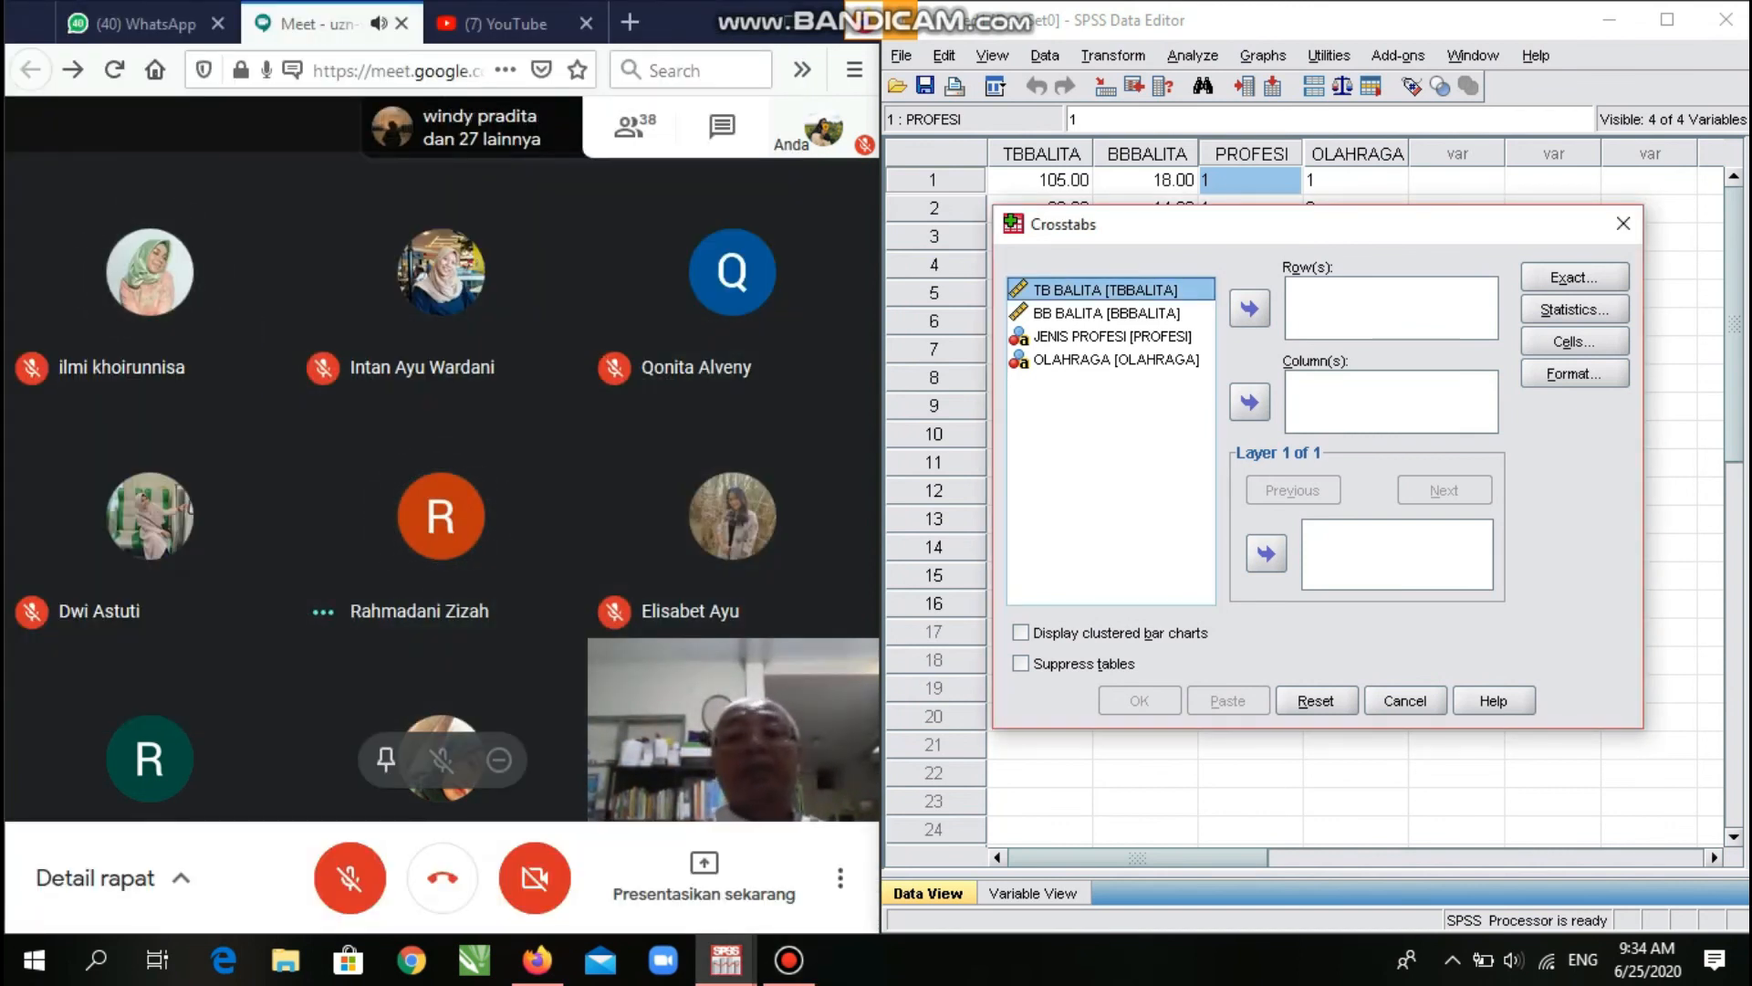
{"action": "left_click", "coordinate": [1111, 335]}
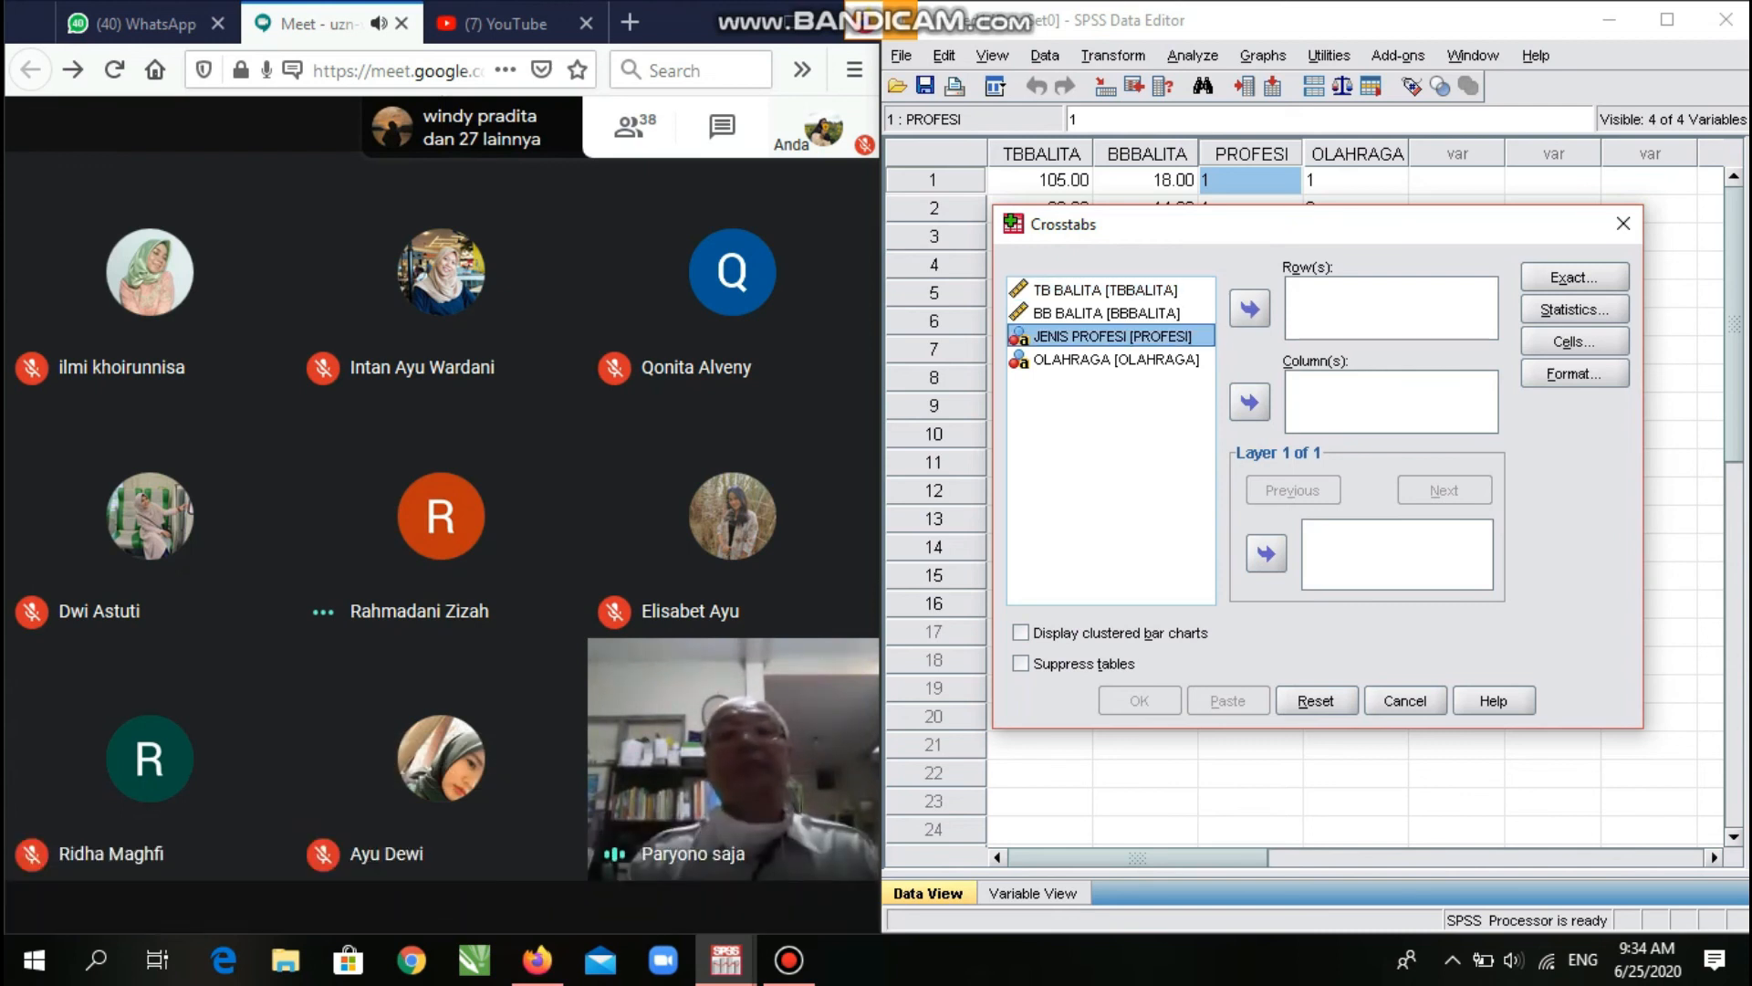
{"action": "left_click", "coordinate": [1249, 308]}
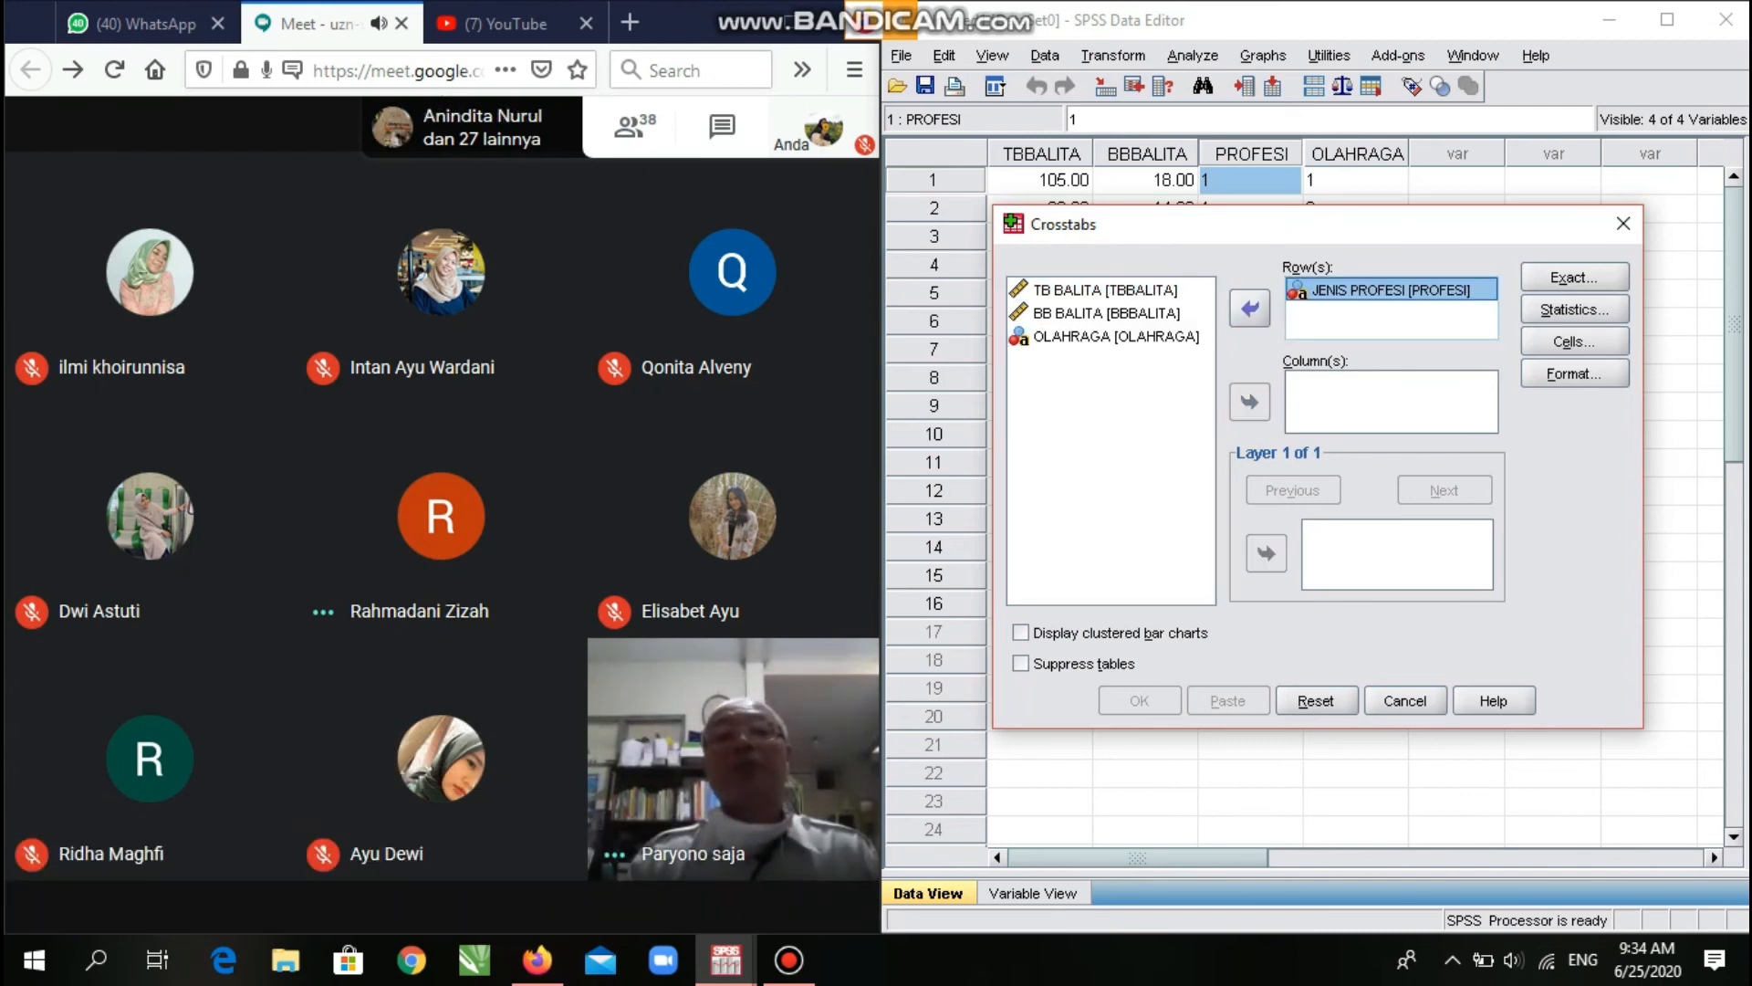
{"action": "left_click", "coordinate": [1111, 336]}
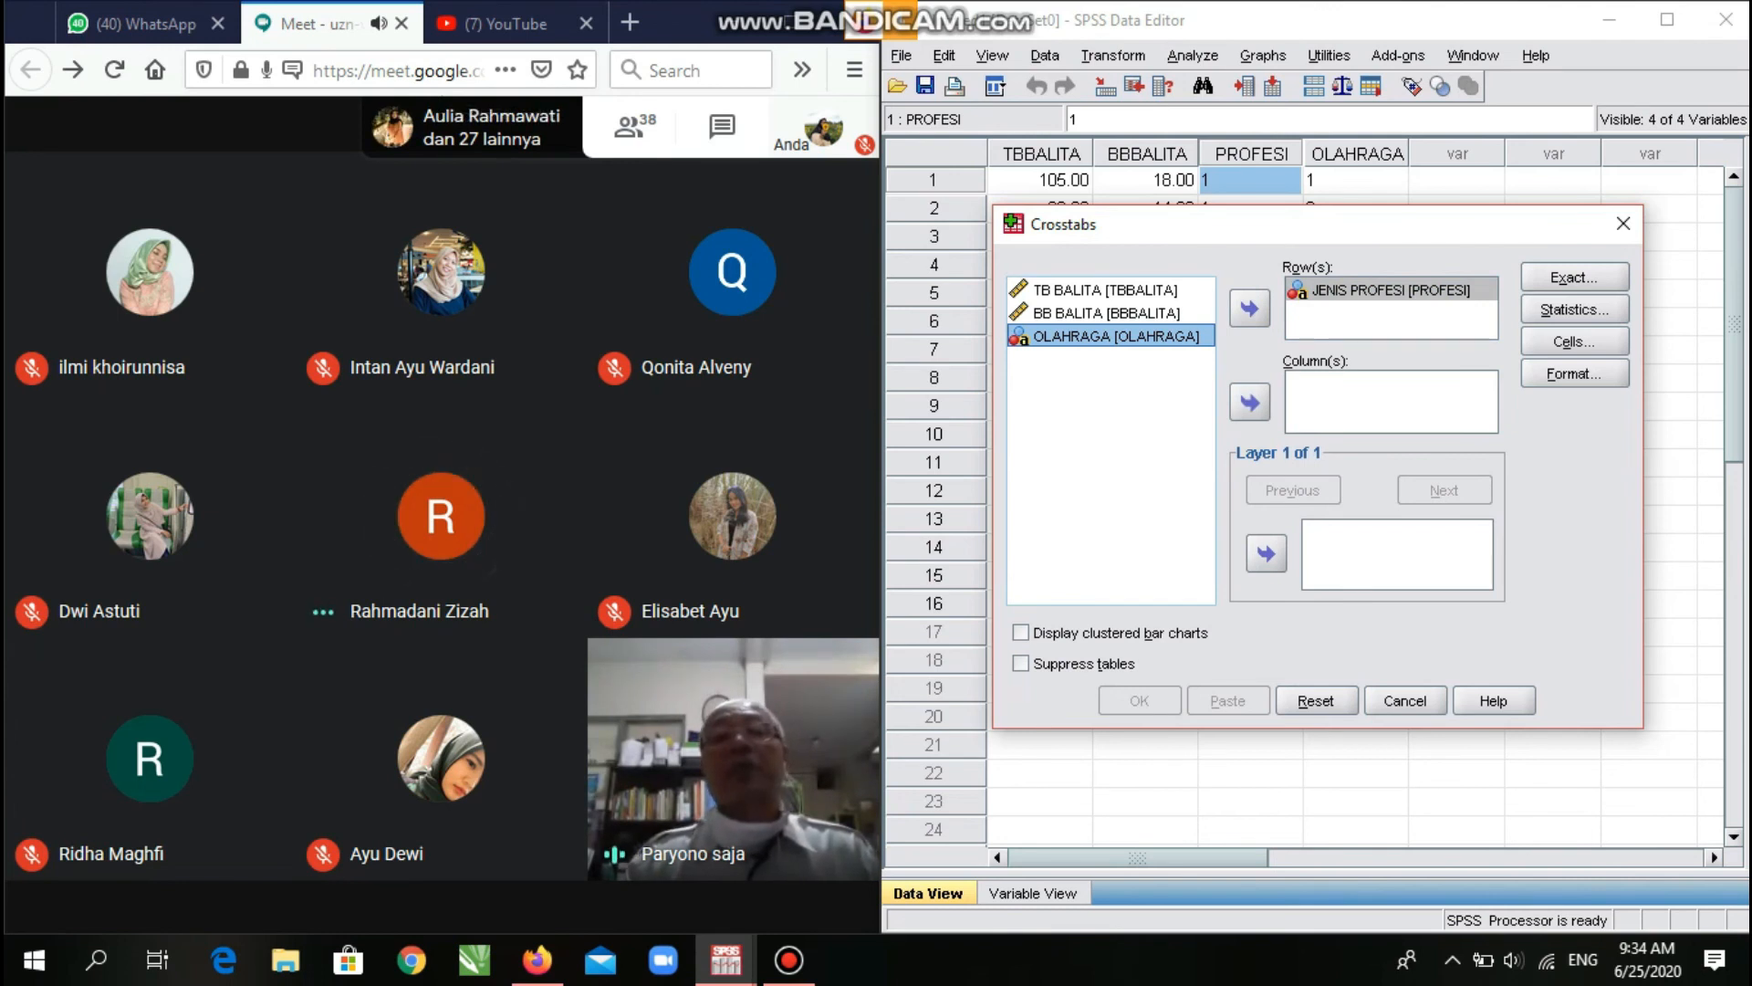
{"action": "left_click", "coordinate": [1250, 401]}
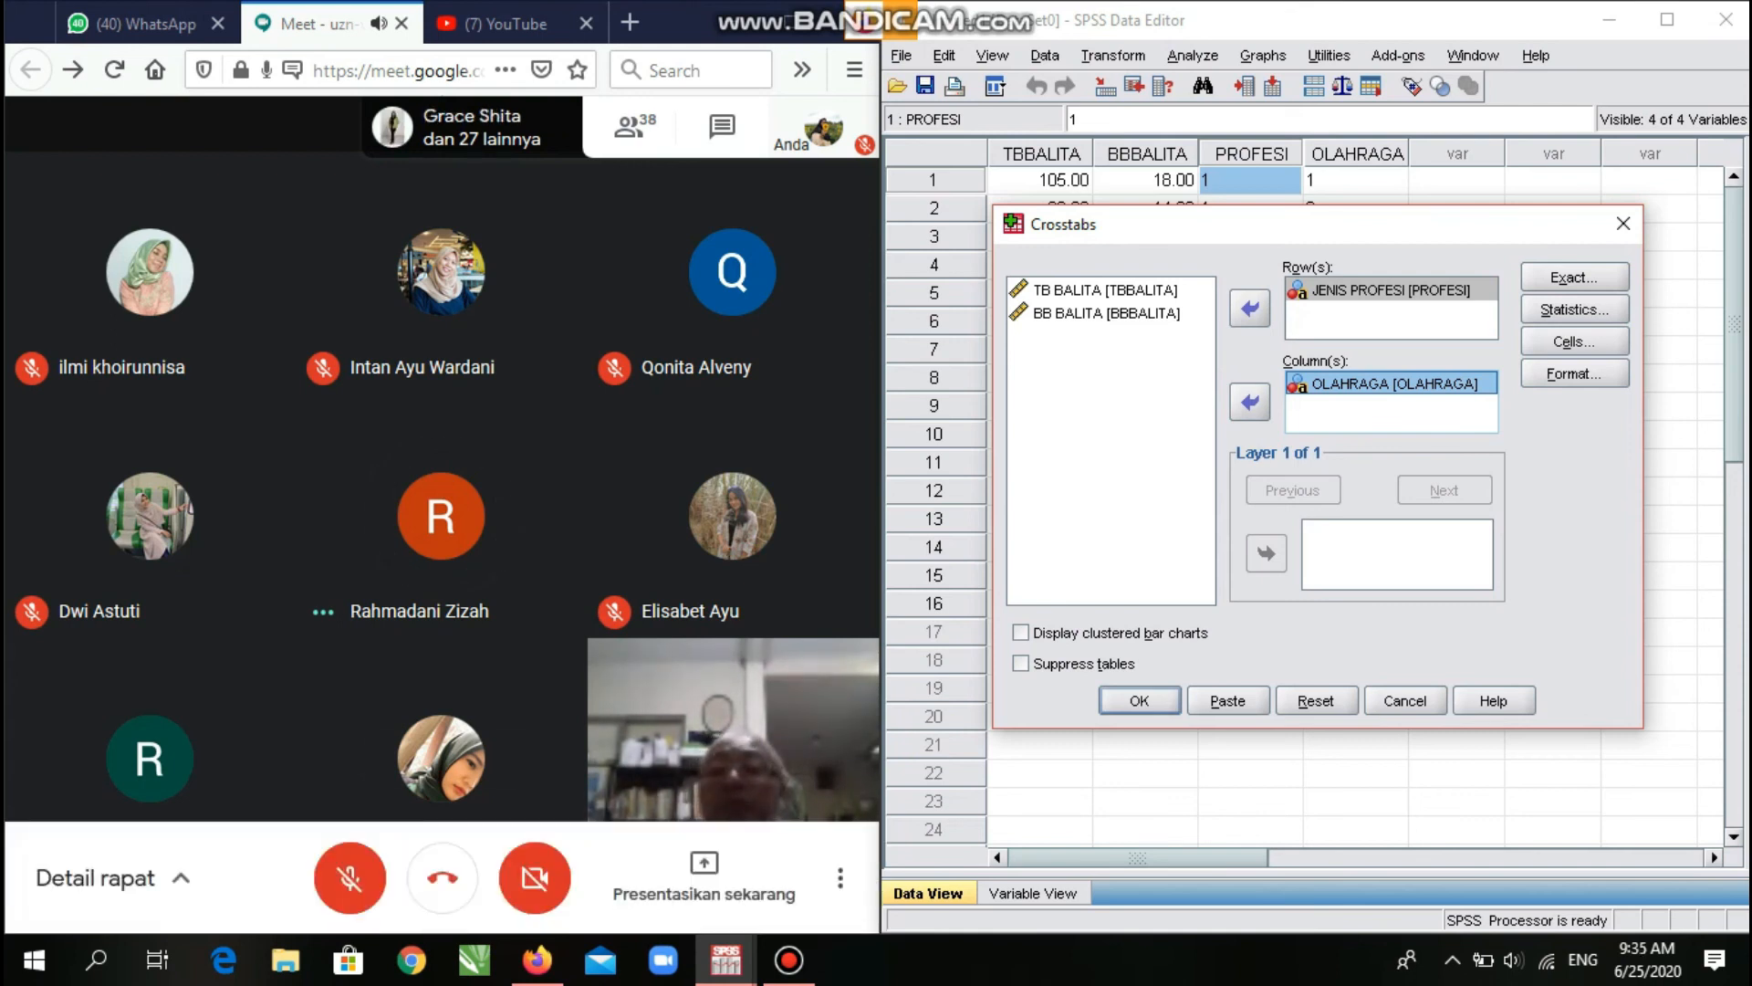
Briefly unmute the microphone in Google Meet, and run the crosstab in SPSS with the Chi-square, Correlations and Contingency coefficient statistics.
{"action": "left_click", "coordinate": [349, 874]}
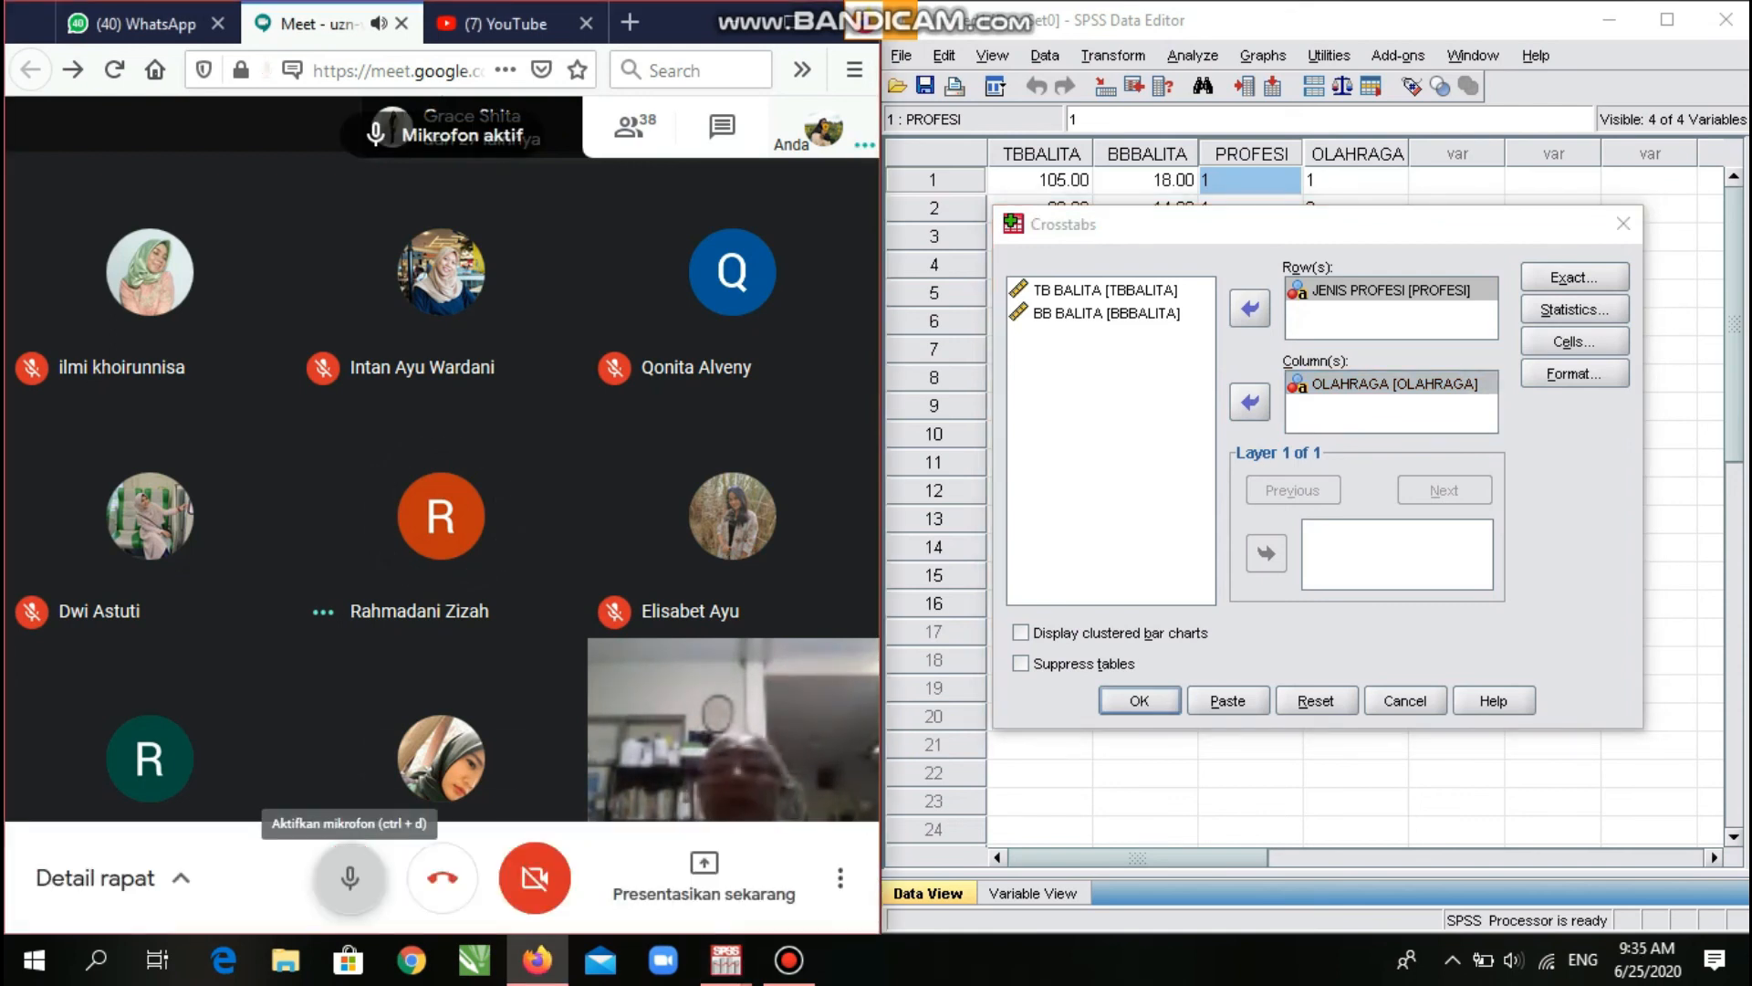
{"action": "left_click", "coordinate": [350, 876]}
{"action": "left_click", "coordinate": [1574, 309]}
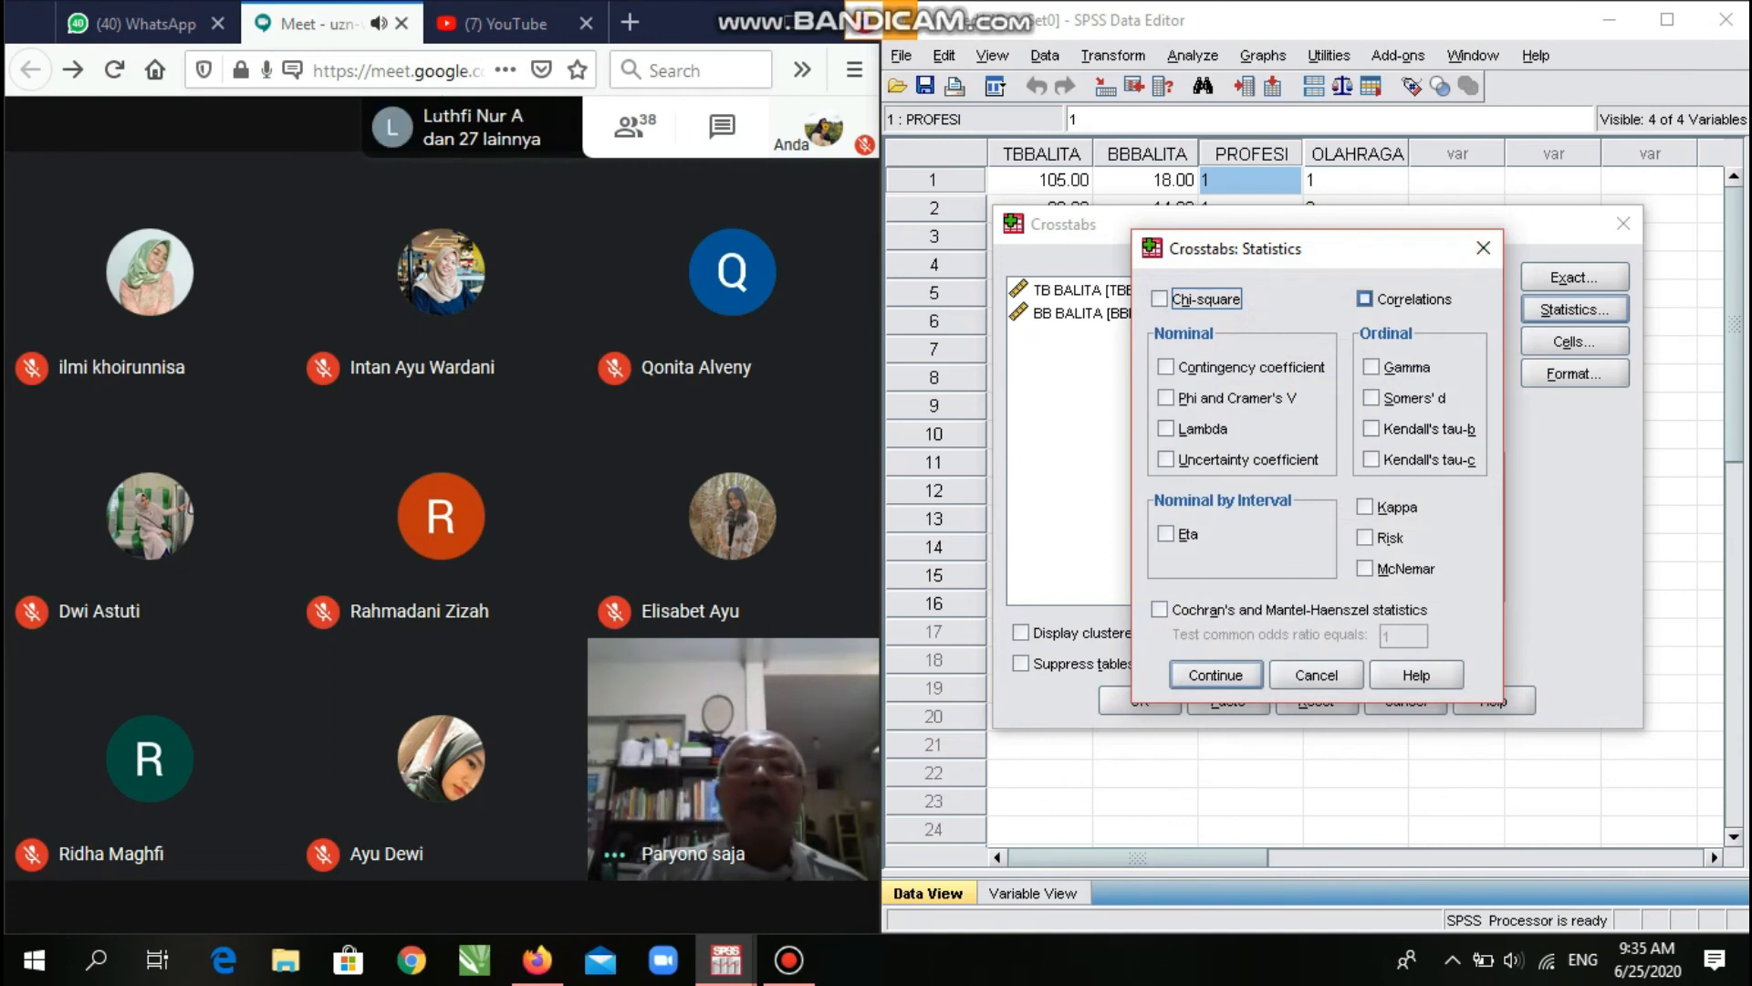
{"action": "key", "text": "space"}
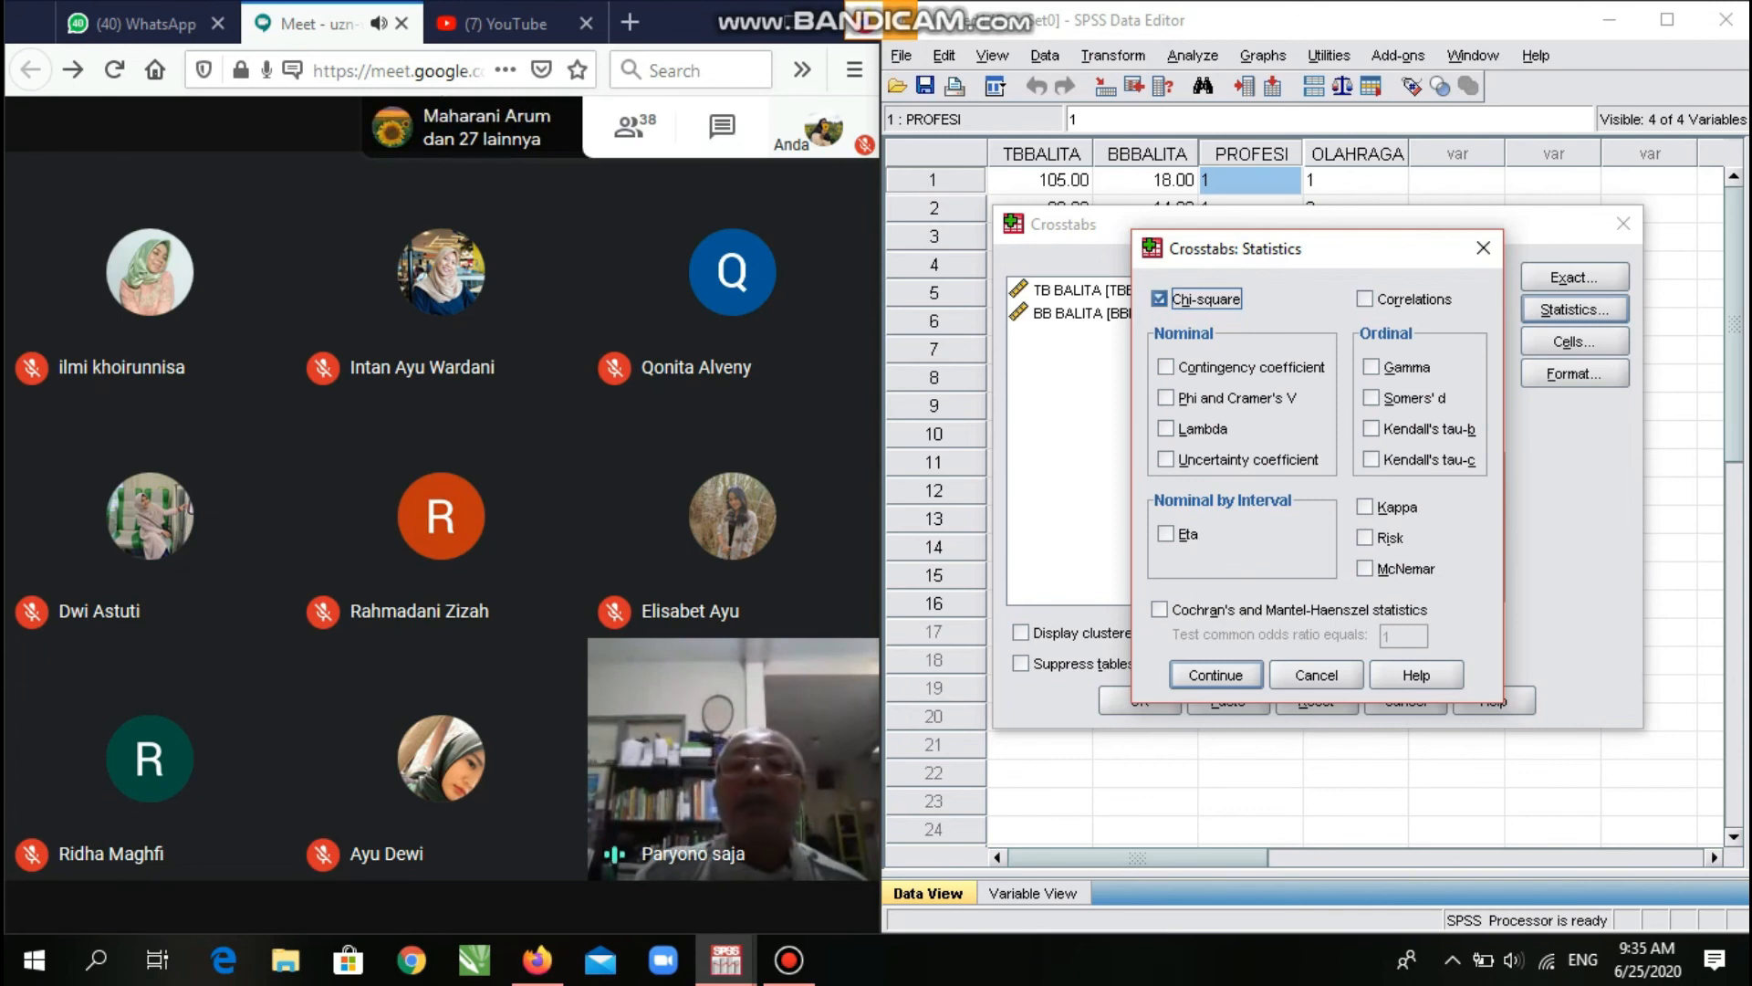
{"action": "left_click", "coordinate": [1365, 298]}
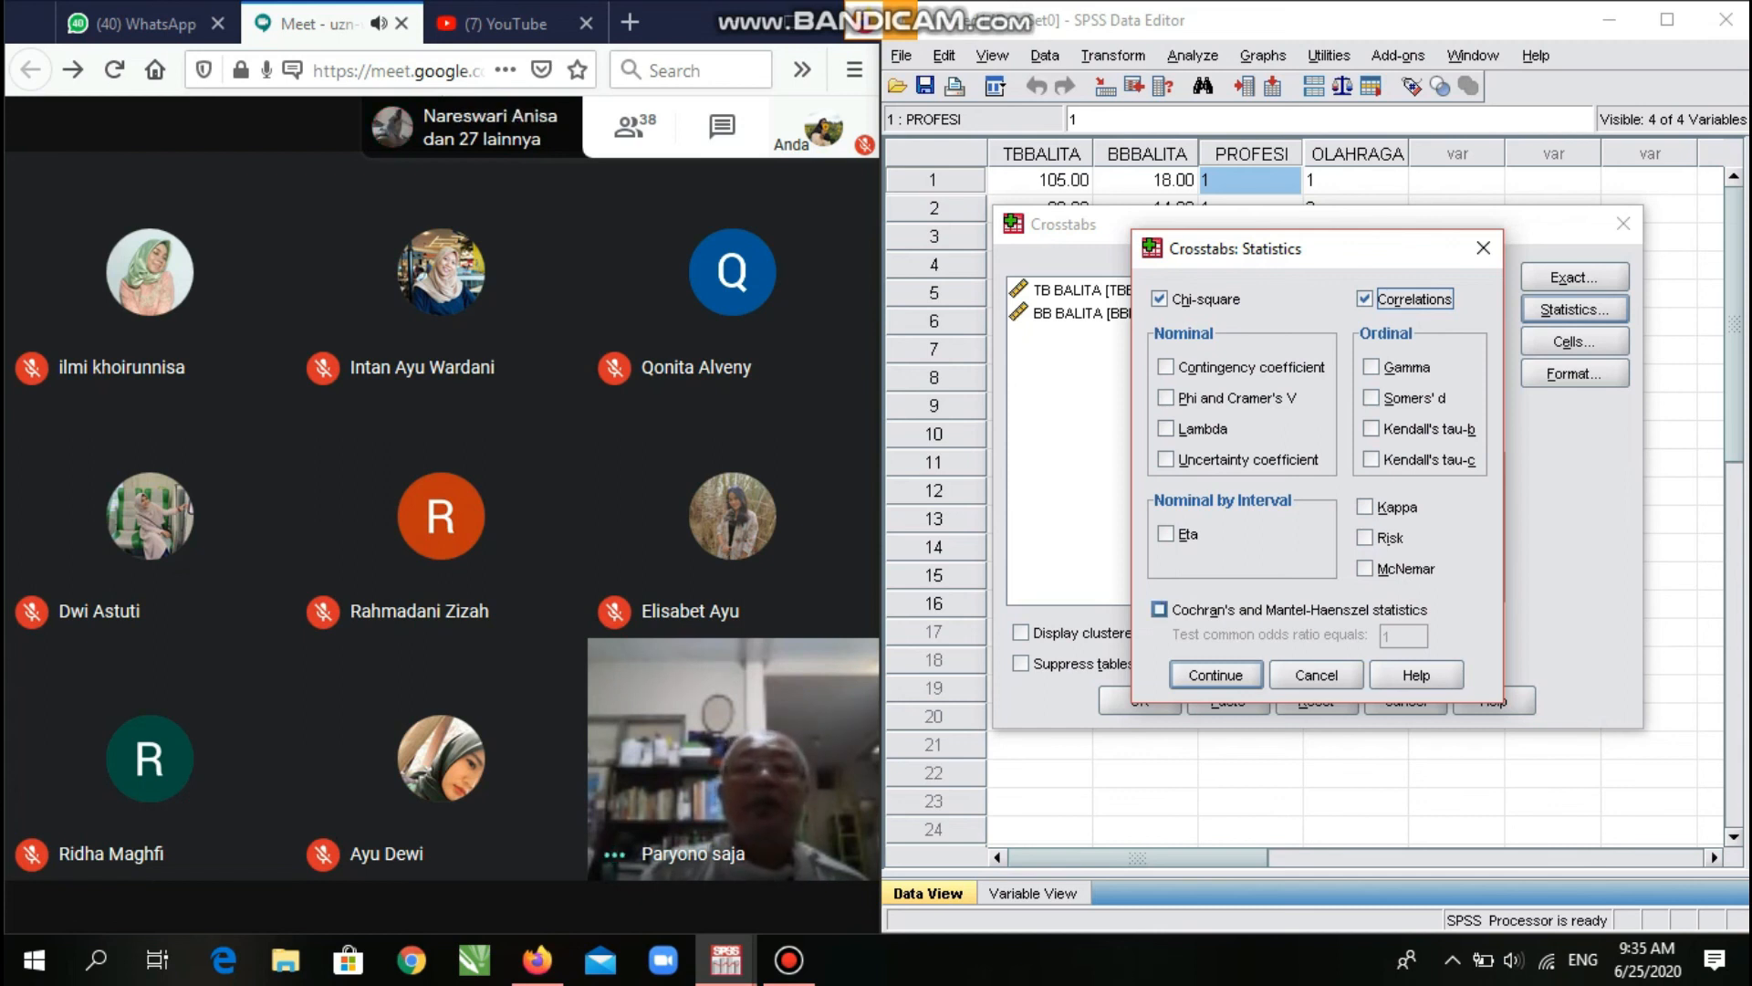
{"action": "left_click", "coordinate": [1165, 366]}
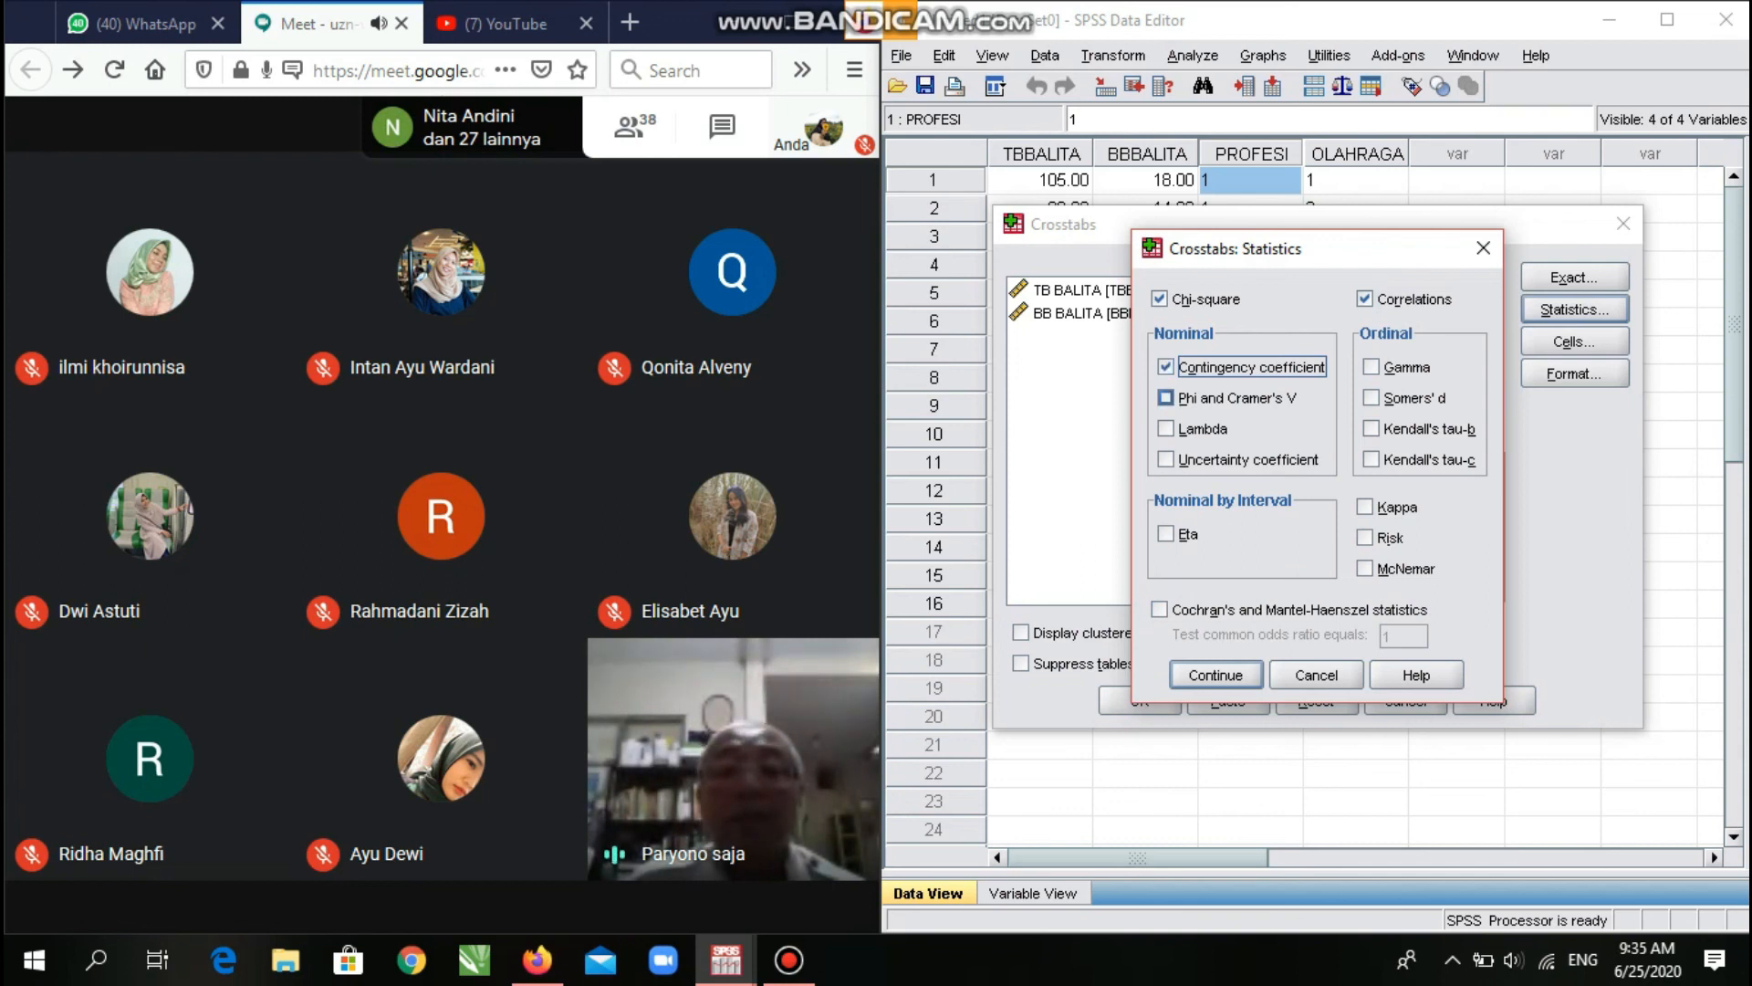
{"action": "left_click", "coordinate": [1216, 675]}
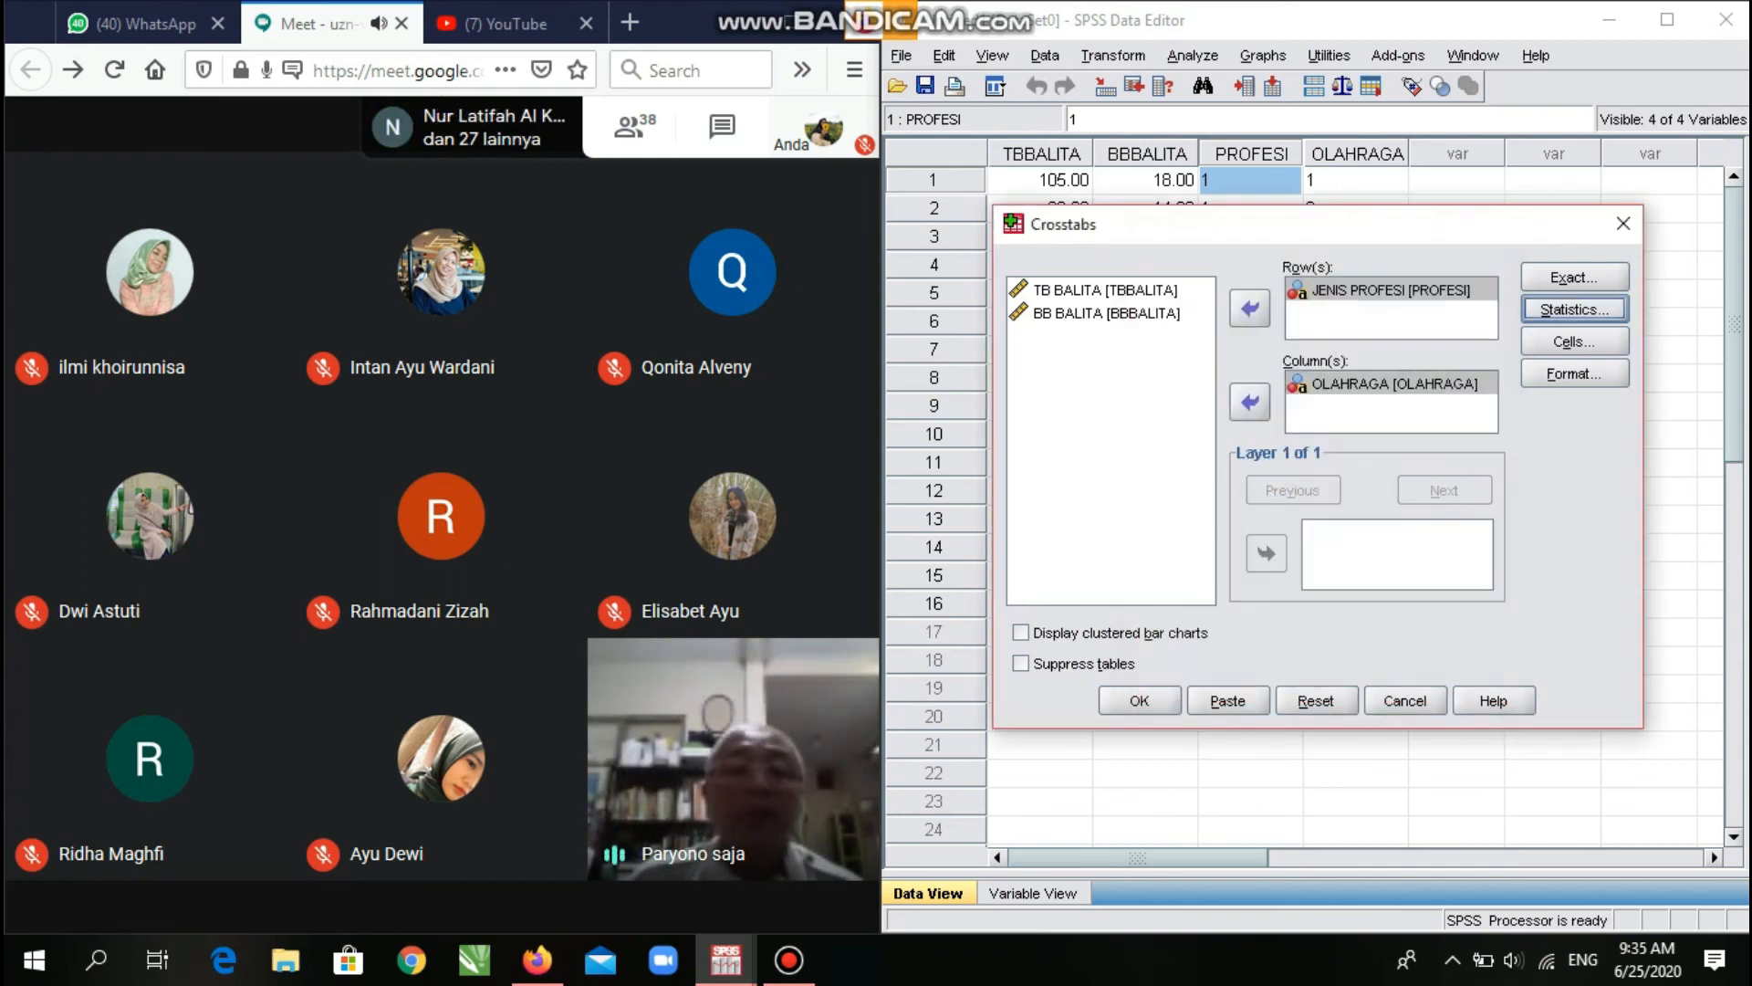
{"action": "left_click", "coordinate": [1139, 700]}
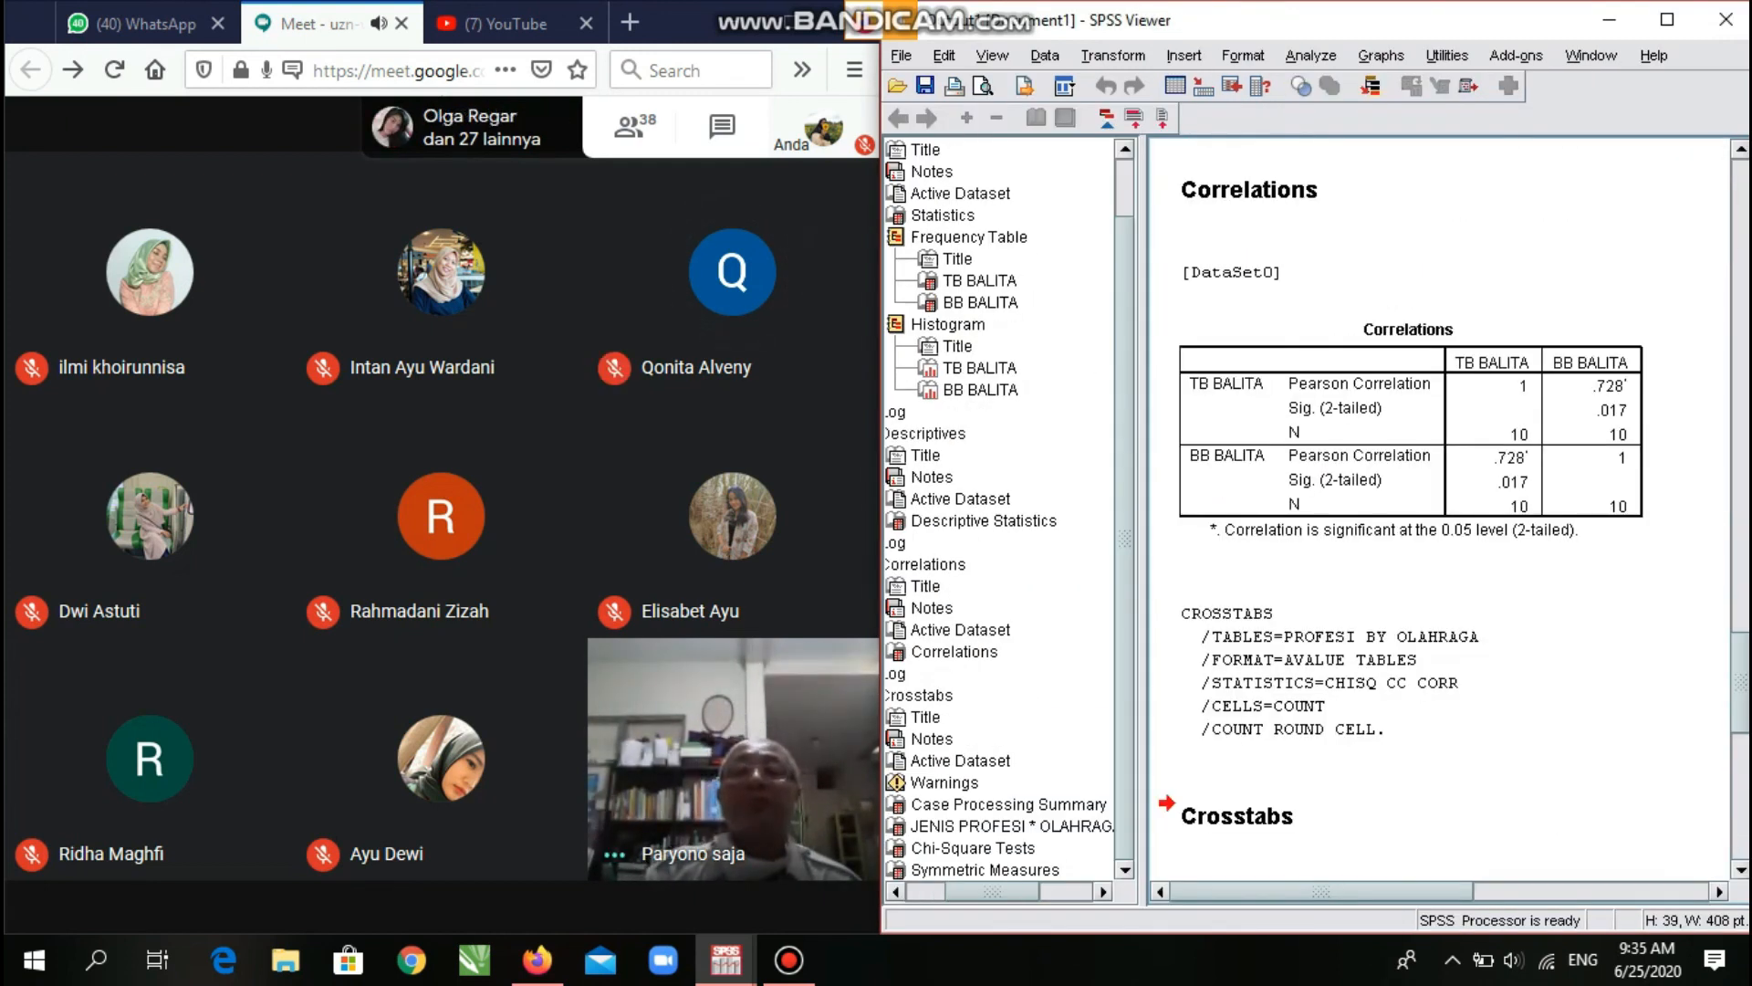
Examine the Crosstabs output in the SPSS Viewer, from the case processing summary through the full JENIS PROFESI by OLAHRAGA table and chi-square results.
{"action": "scroll", "coordinate": [1441, 511], "scroll_direction": "down", "scroll_amount": 10}
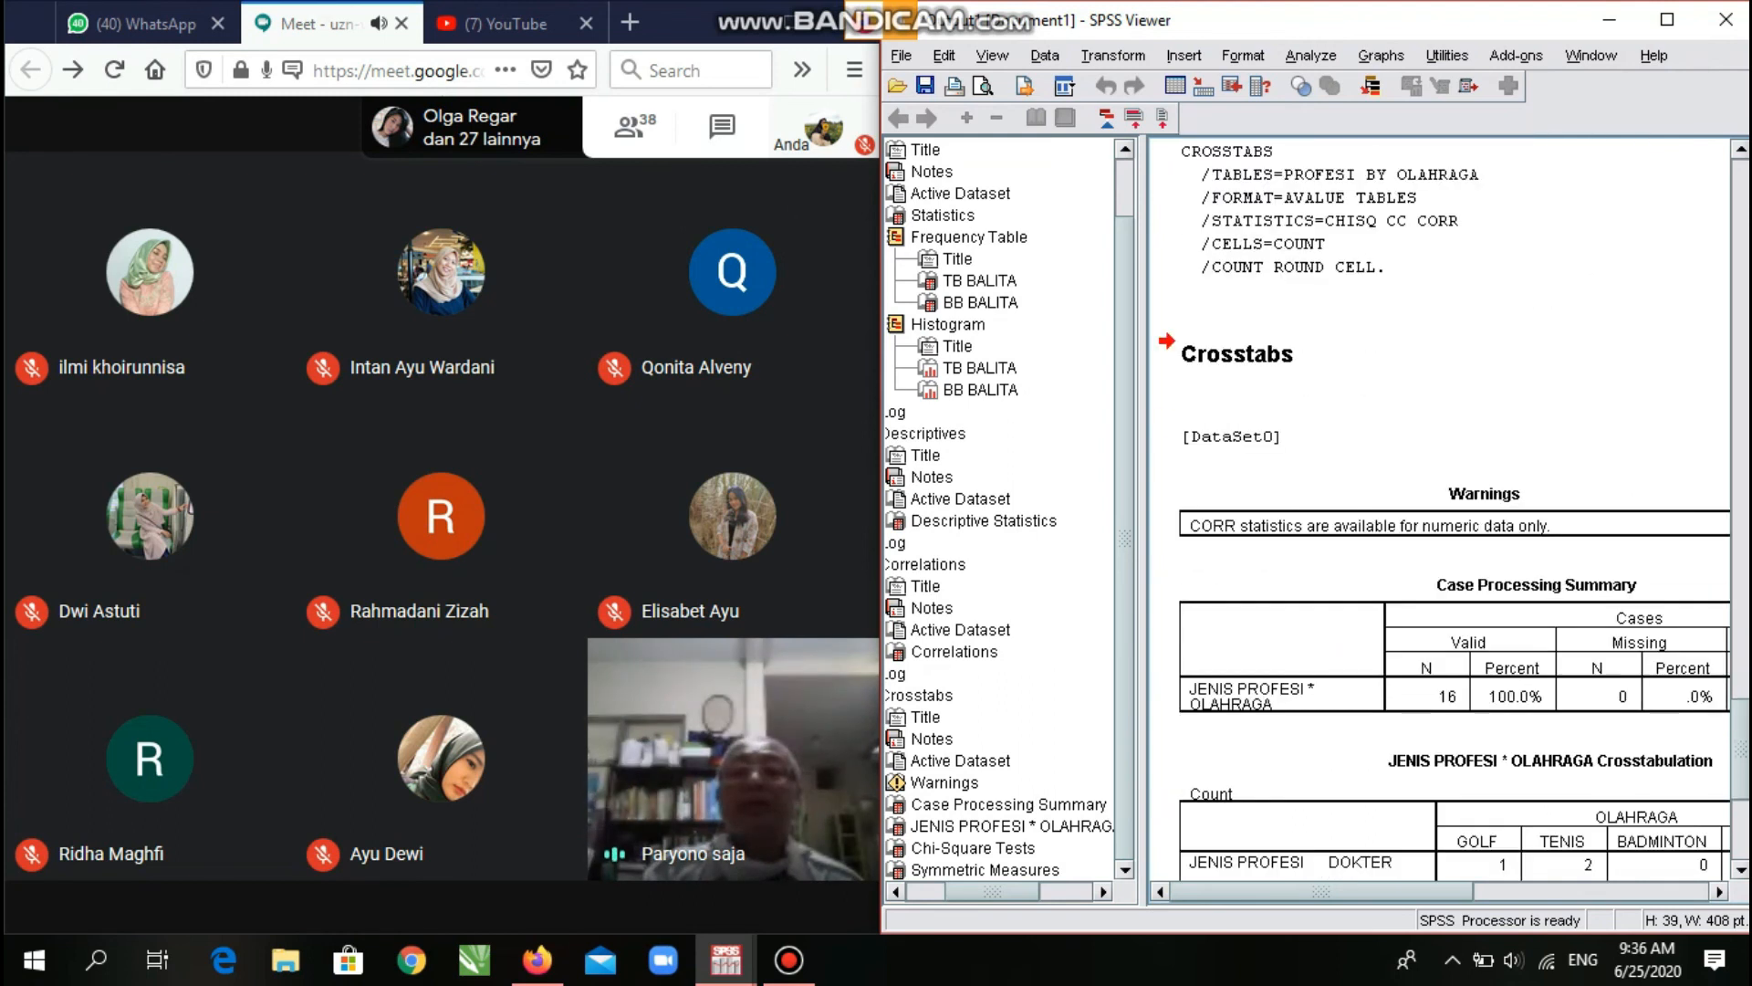
{"action": "scroll", "coordinate": [1454, 529], "scroll_direction": "down", "scroll_amount": 5}
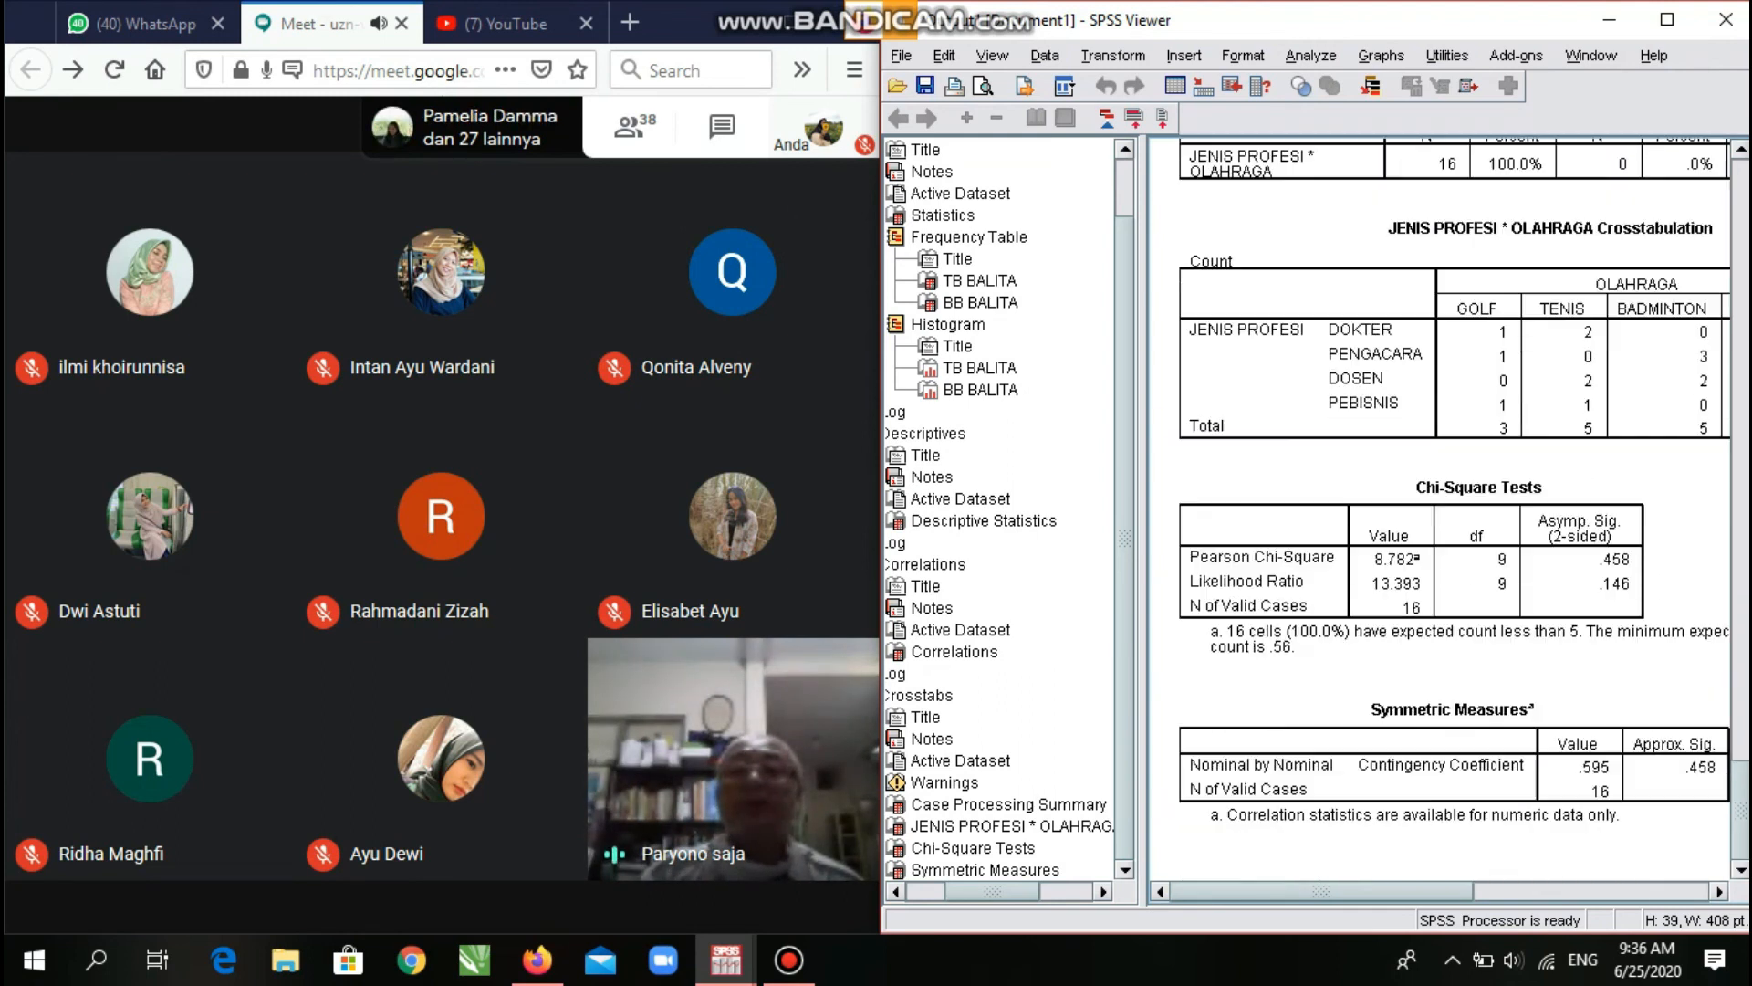
{"action": "scroll", "coordinate": [1451, 511], "scroll_direction": "up", "scroll_amount": 5}
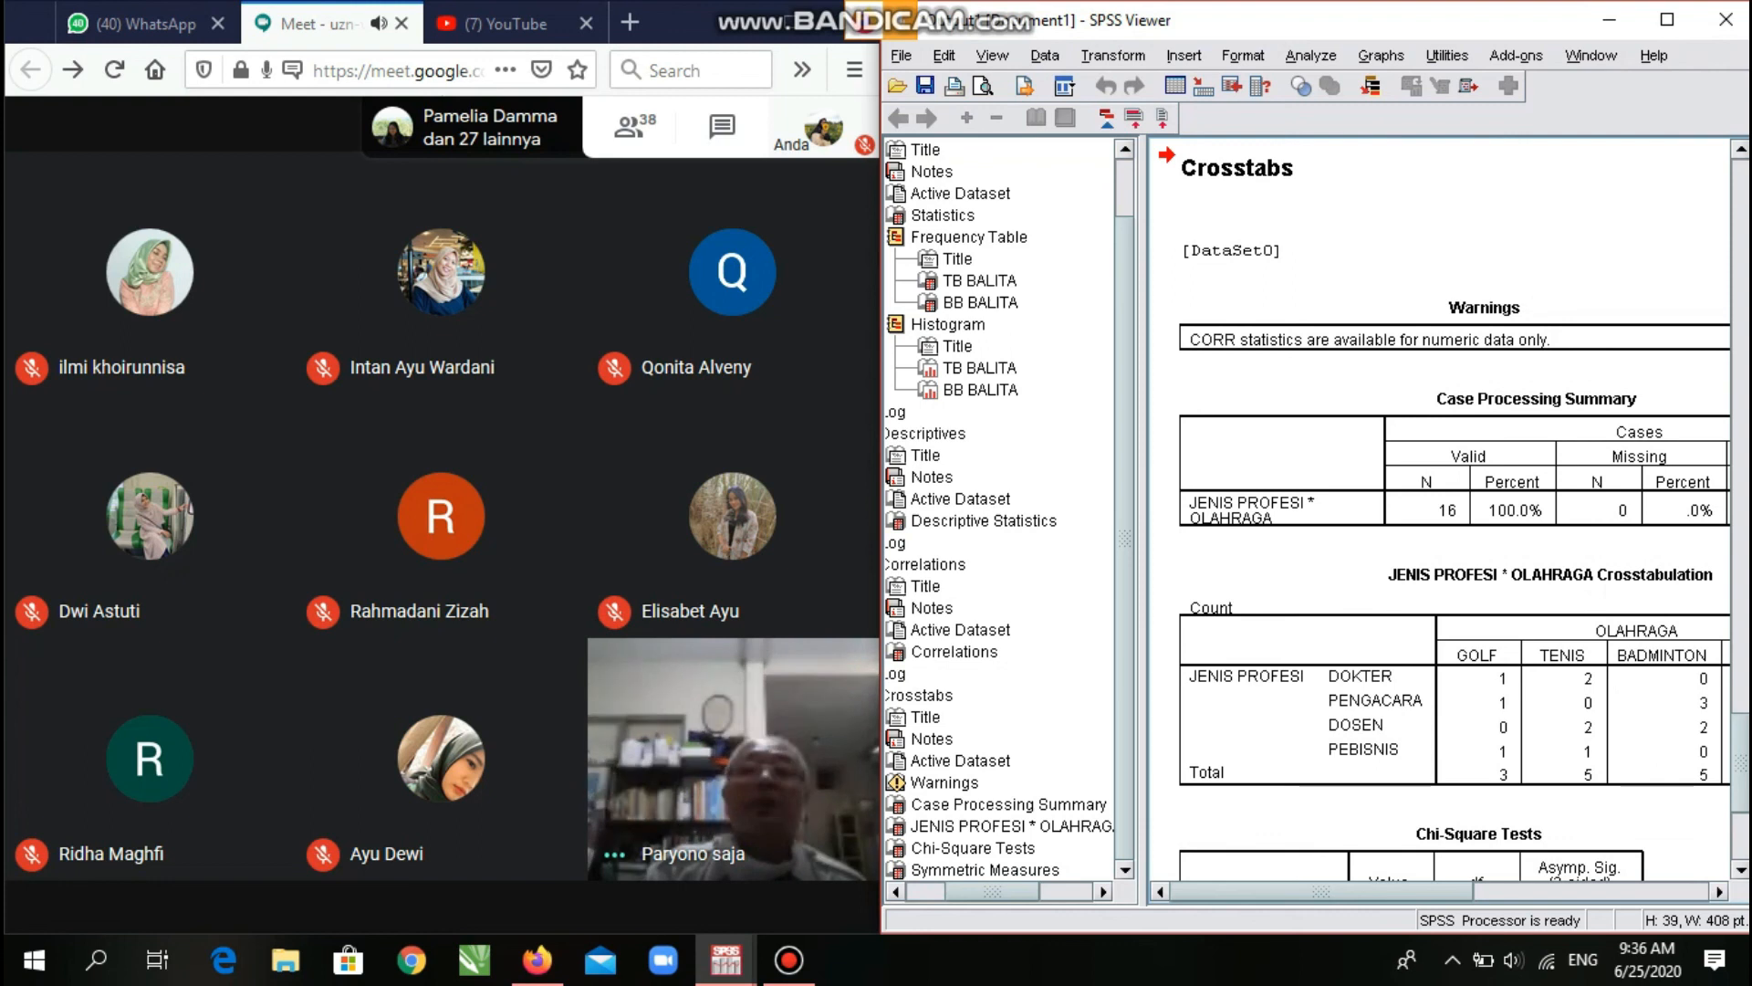
{"action": "scroll", "coordinate": [1451, 511], "scroll_direction": "right", "scroll_amount": 5}
{"action": "scroll", "coordinate": [1451, 511], "scroll_direction": "left", "scroll_amount": 4}
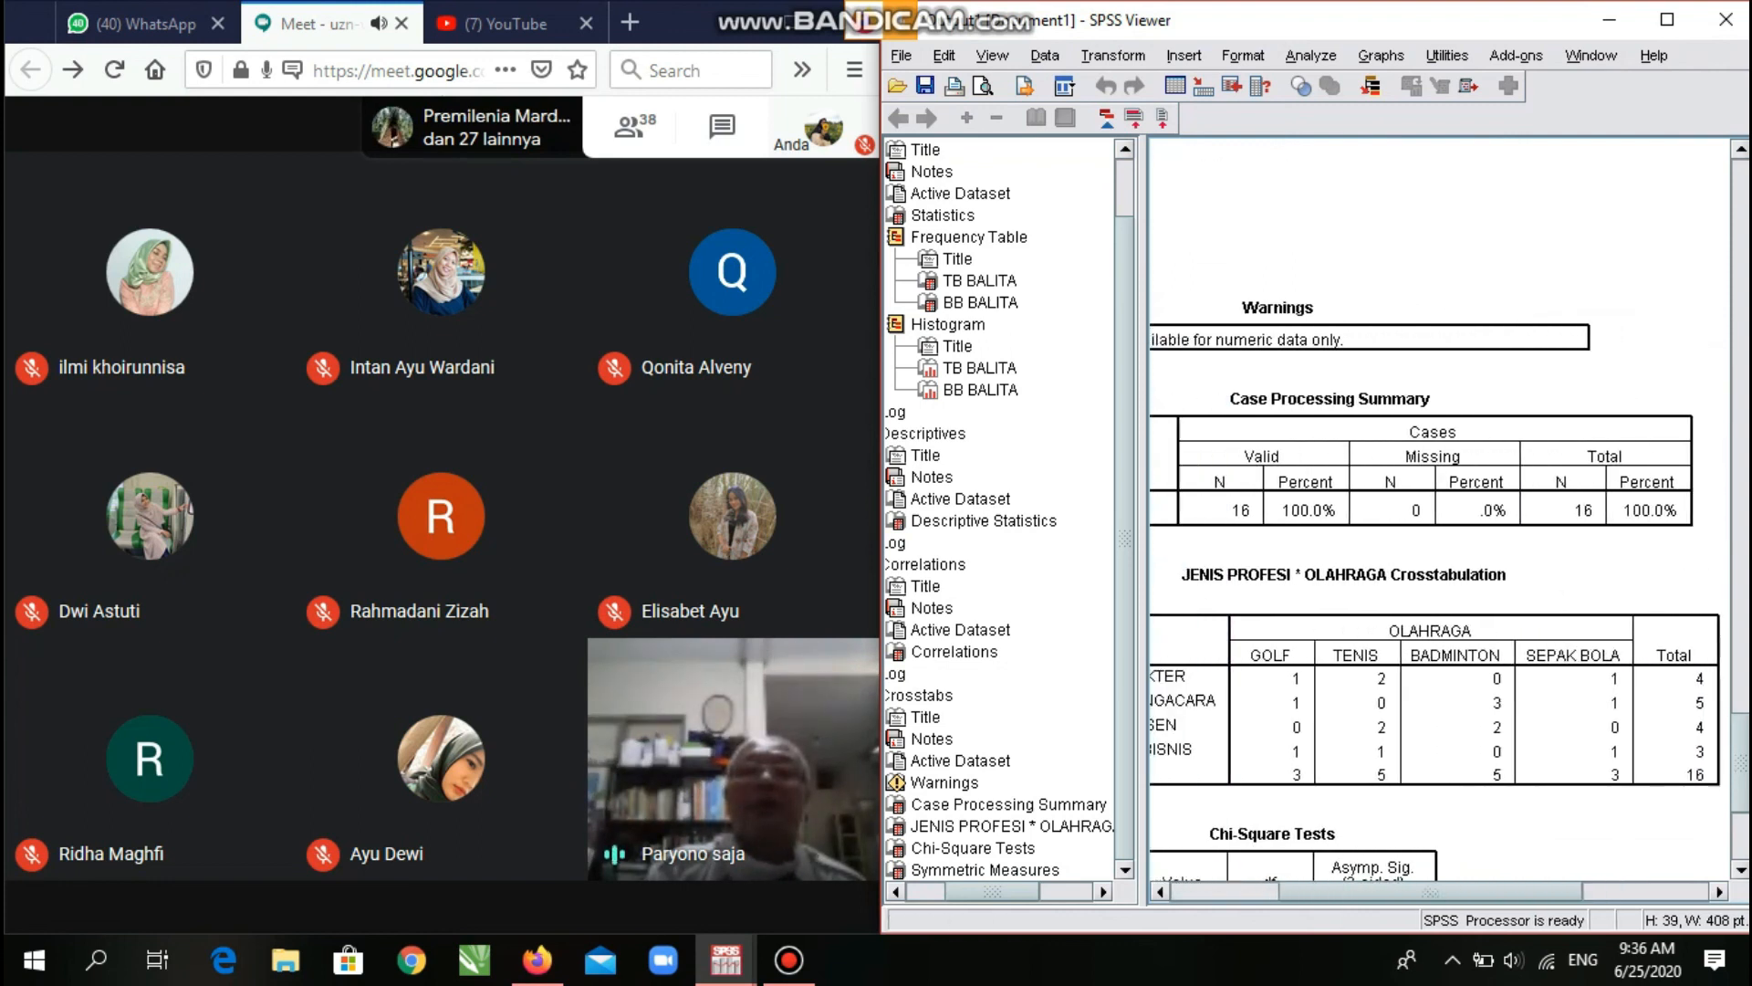
{"action": "scroll", "coordinate": [1451, 511], "scroll_direction": "left", "scroll_amount": 3}
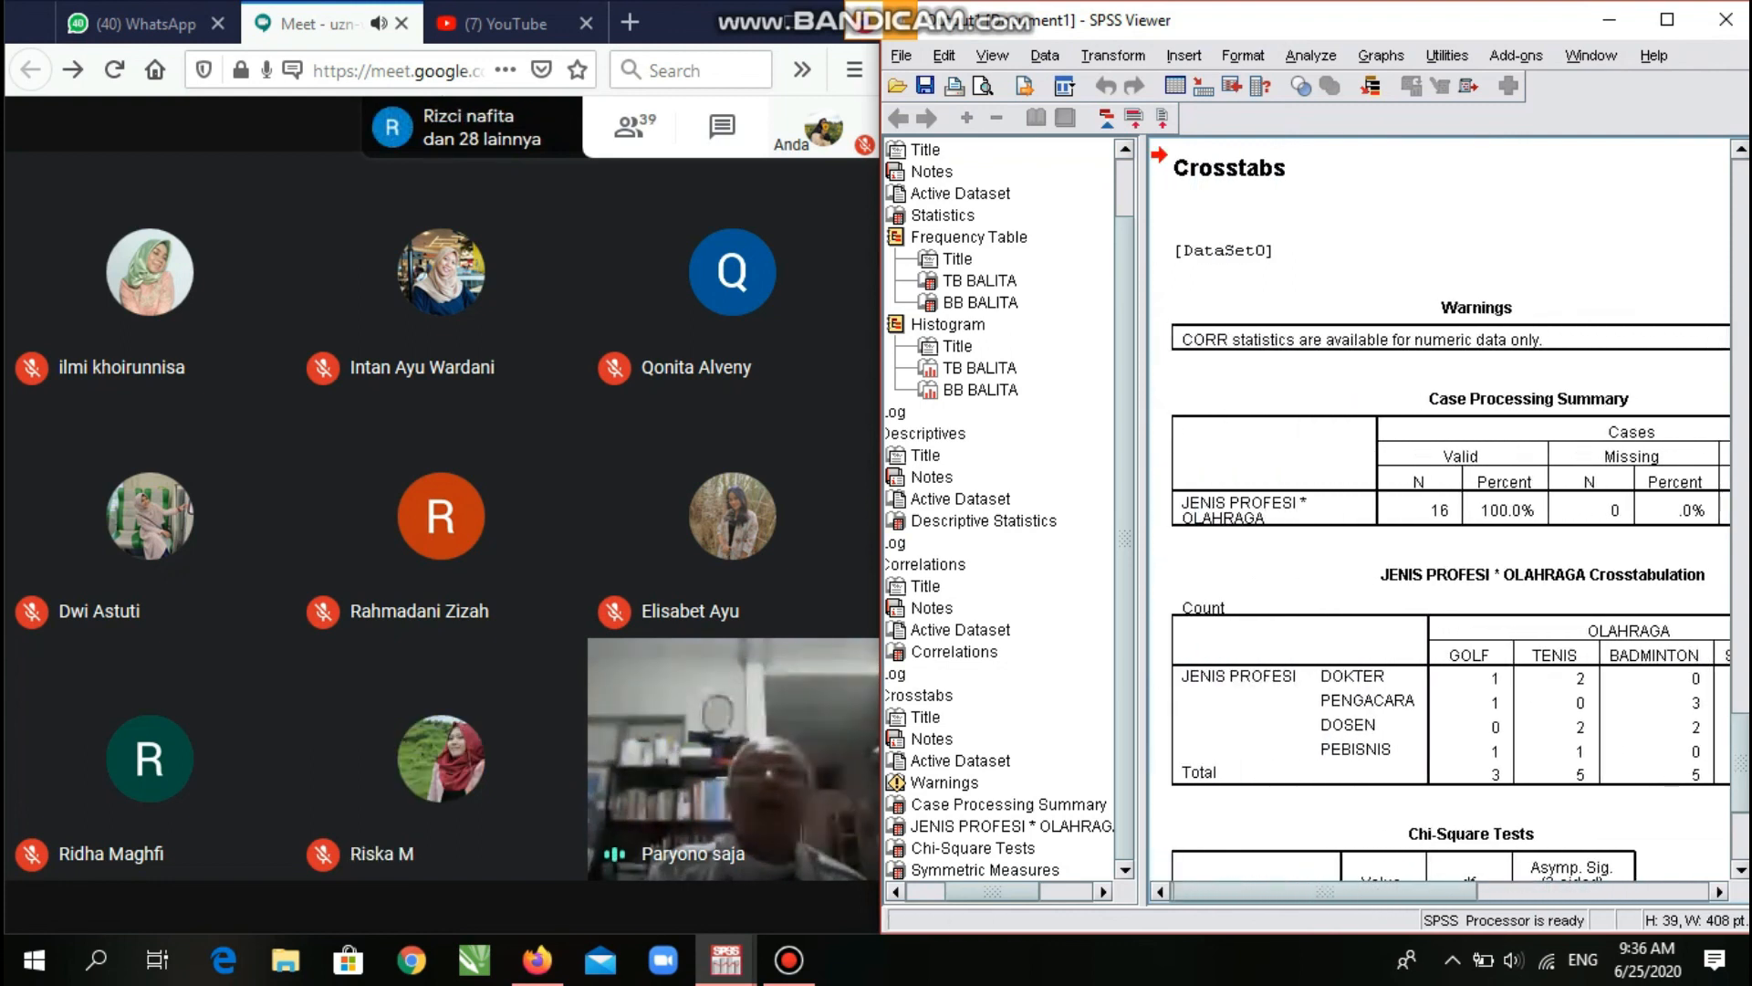
{"action": "scroll", "coordinate": [1451, 511], "scroll_direction": "down", "scroll_amount": 2}
{"action": "scroll", "coordinate": [1451, 511], "scroll_direction": "down", "scroll_amount": 2}
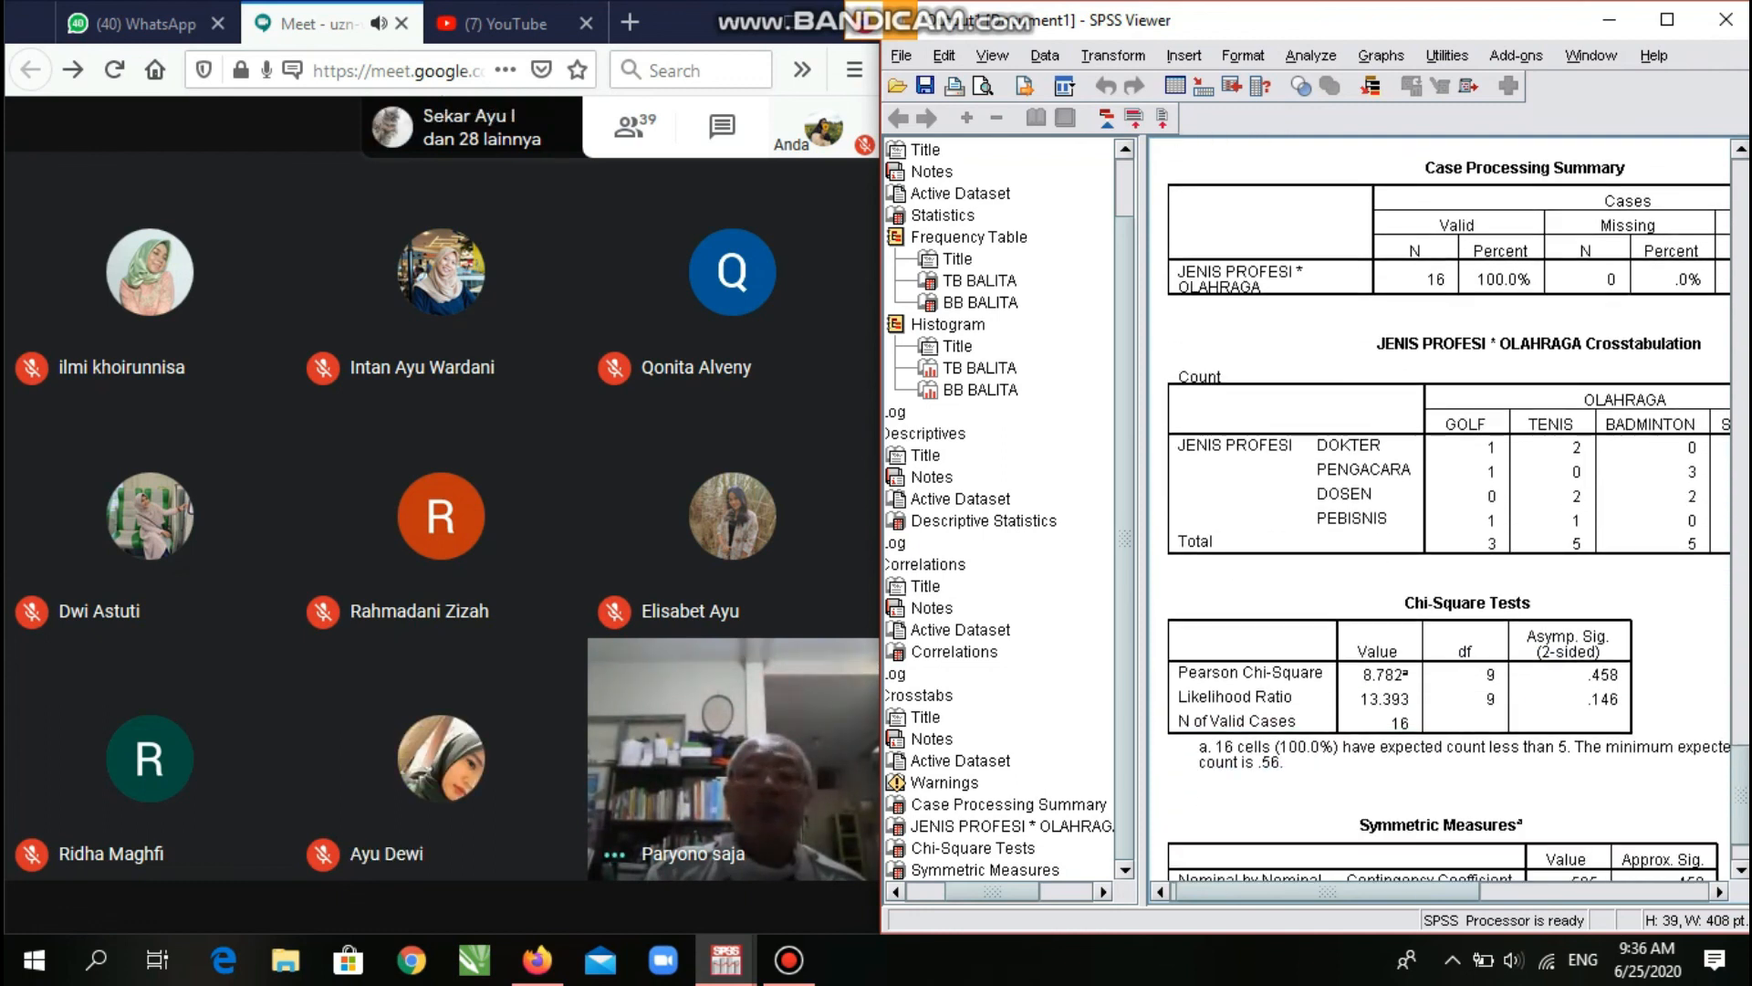
{"action": "scroll", "coordinate": [1440, 511], "scroll_direction": "right", "scroll_amount": 5}
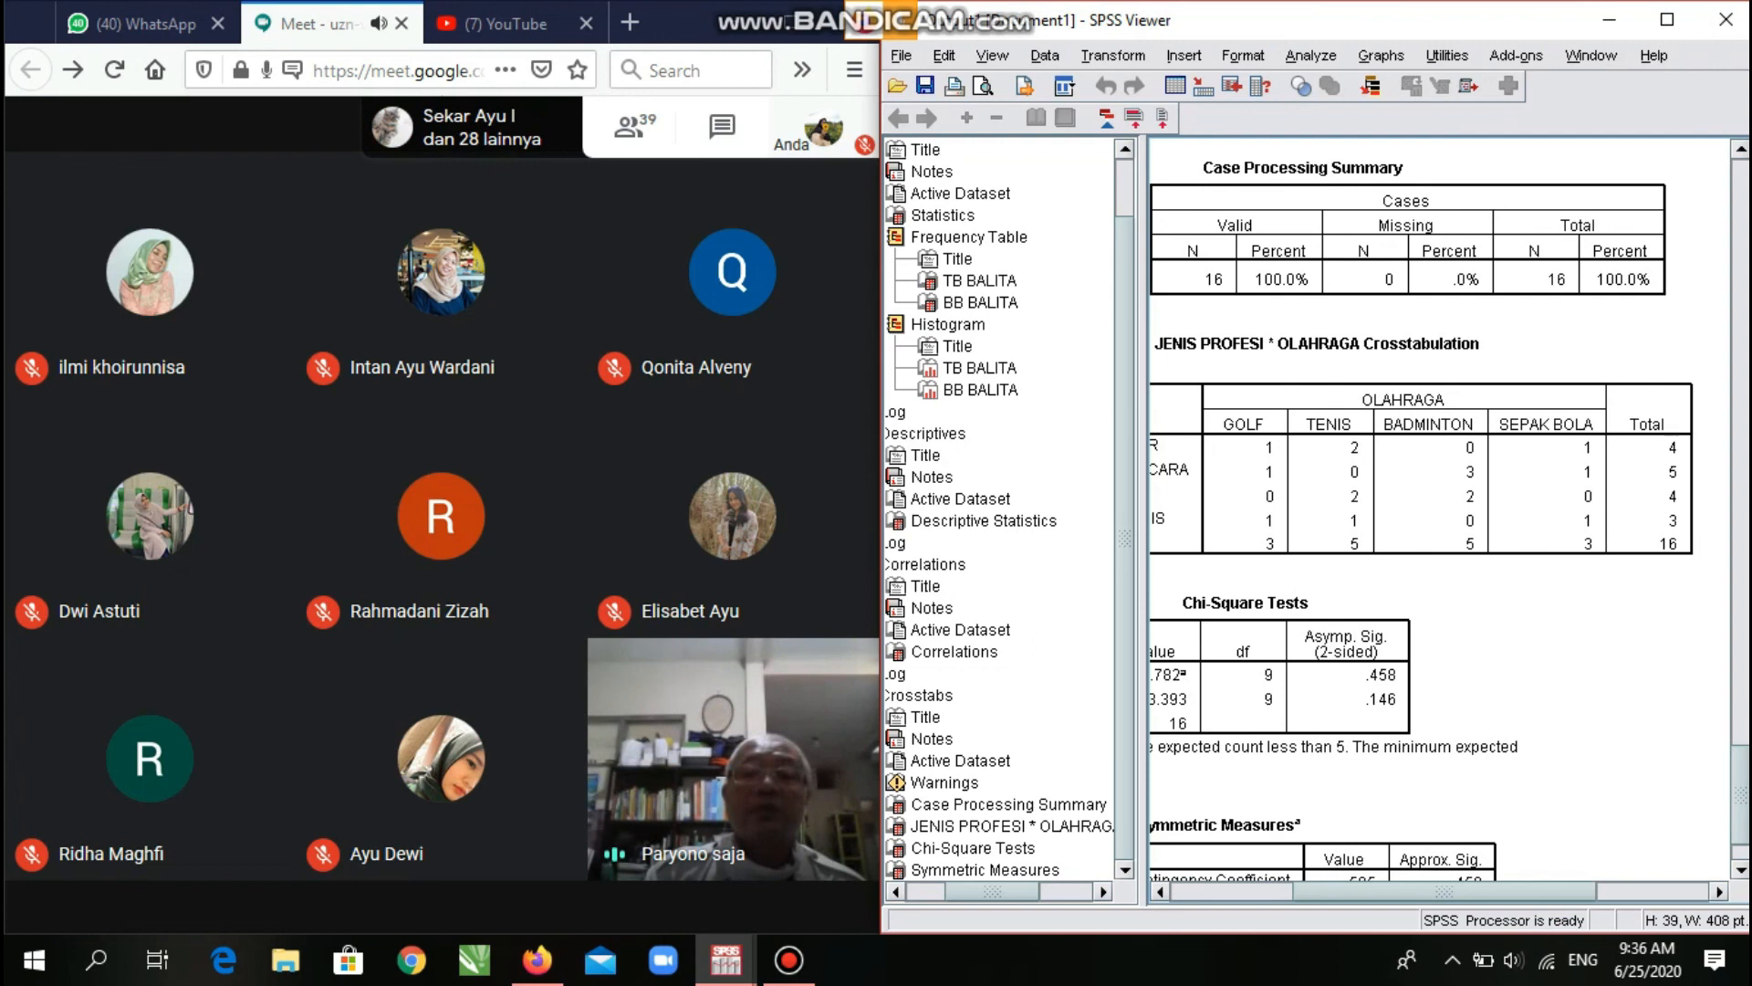
{"action": "scroll", "coordinate": [1440, 511], "scroll_direction": "left", "scroll_amount": 1}
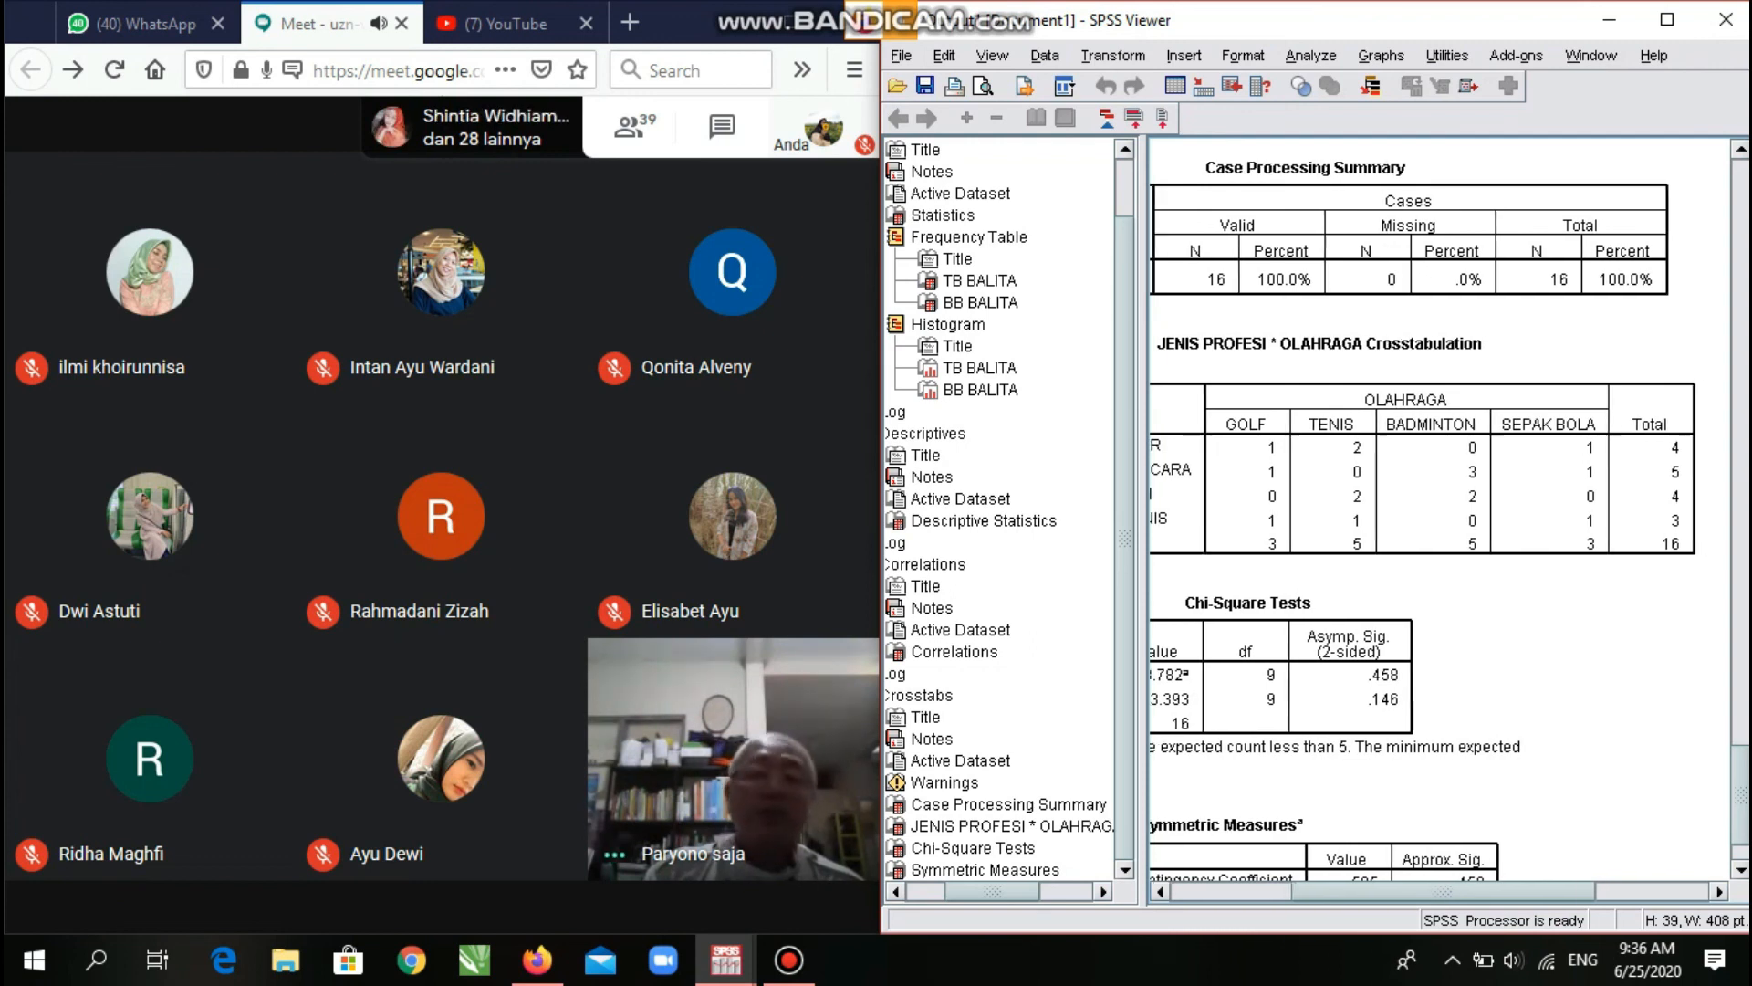
{"action": "scroll", "coordinate": [1440, 511], "scroll_direction": "left", "scroll_amount": 4}
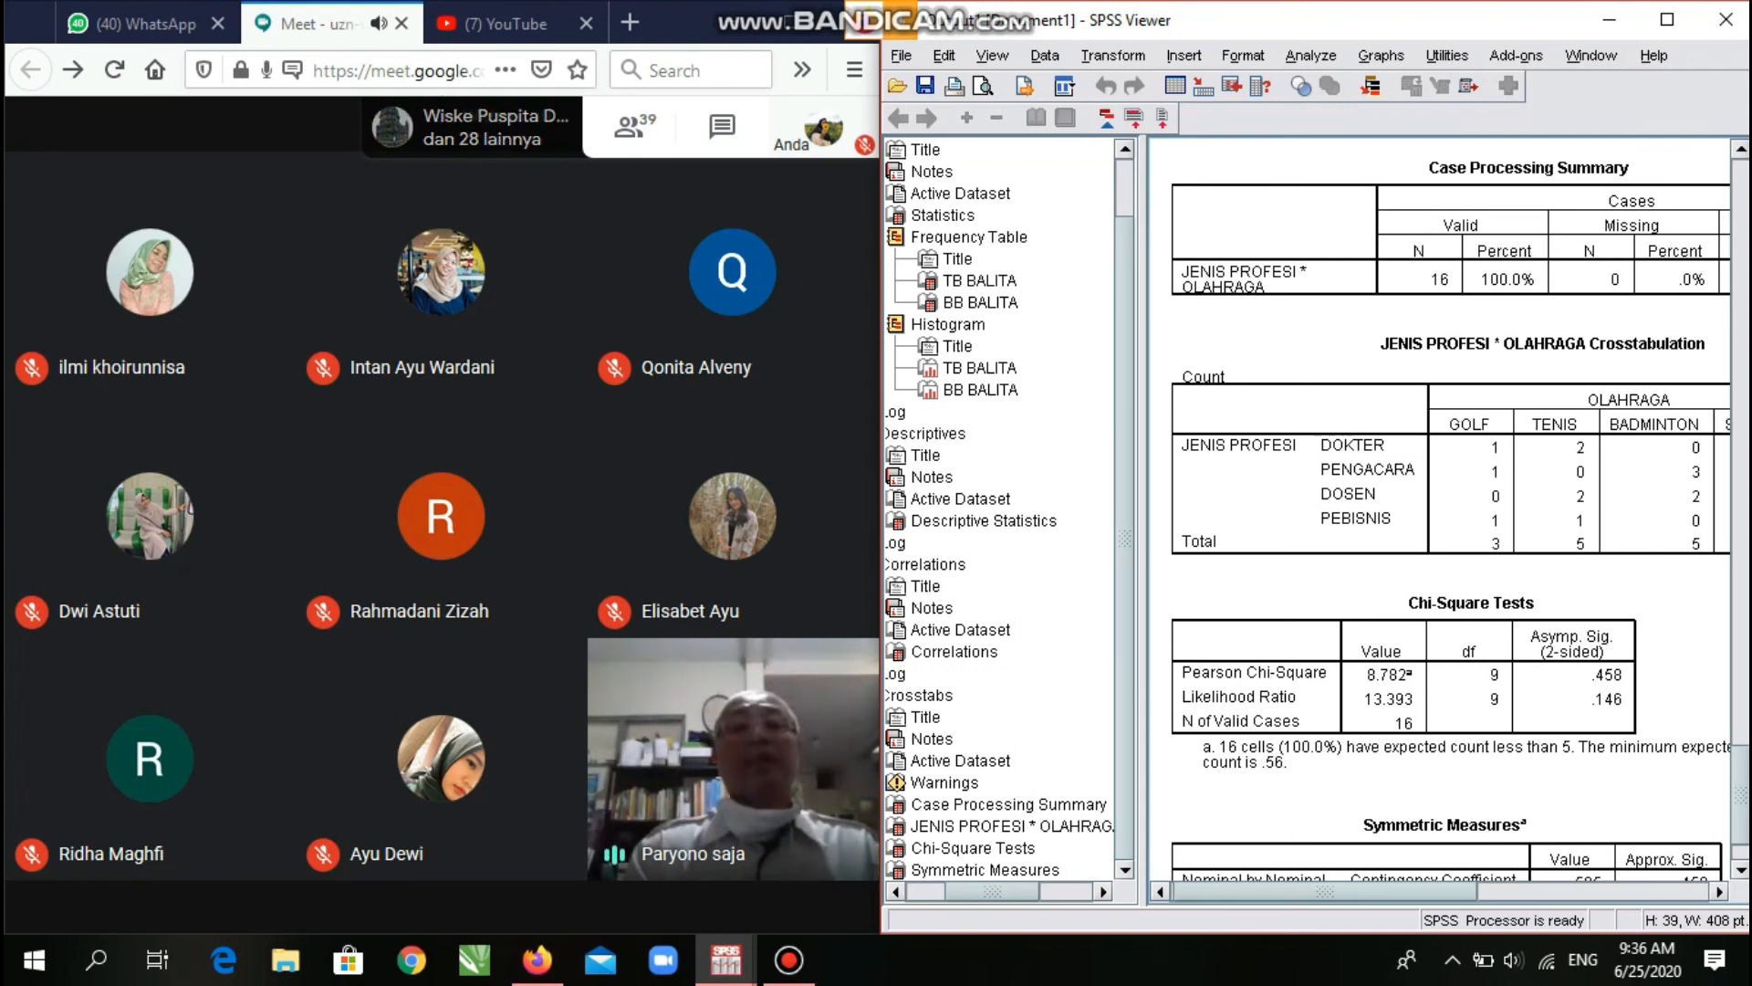
Briefly unmute the microphone in Google Meet, and examine the Chi-Square Tests and Symmetric Measures tables in the SPSS output.
{"action": "left_click", "coordinate": [350, 878]}
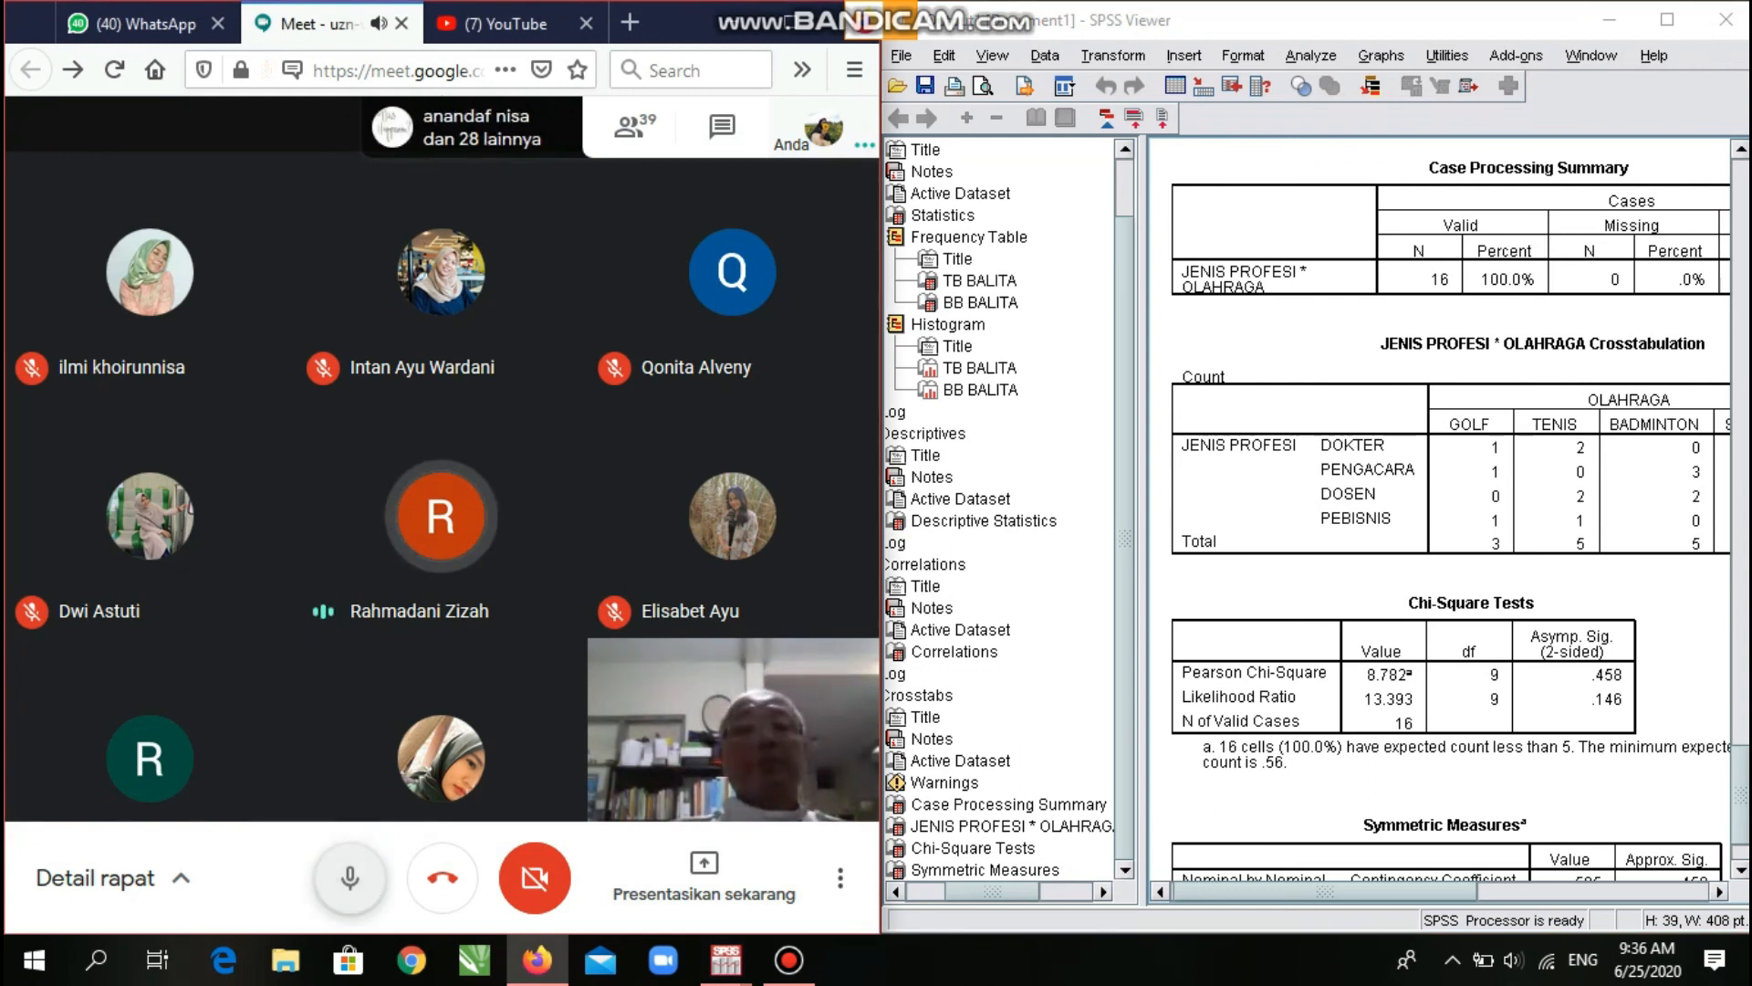
{"action": "key", "text": "ctrl+d"}
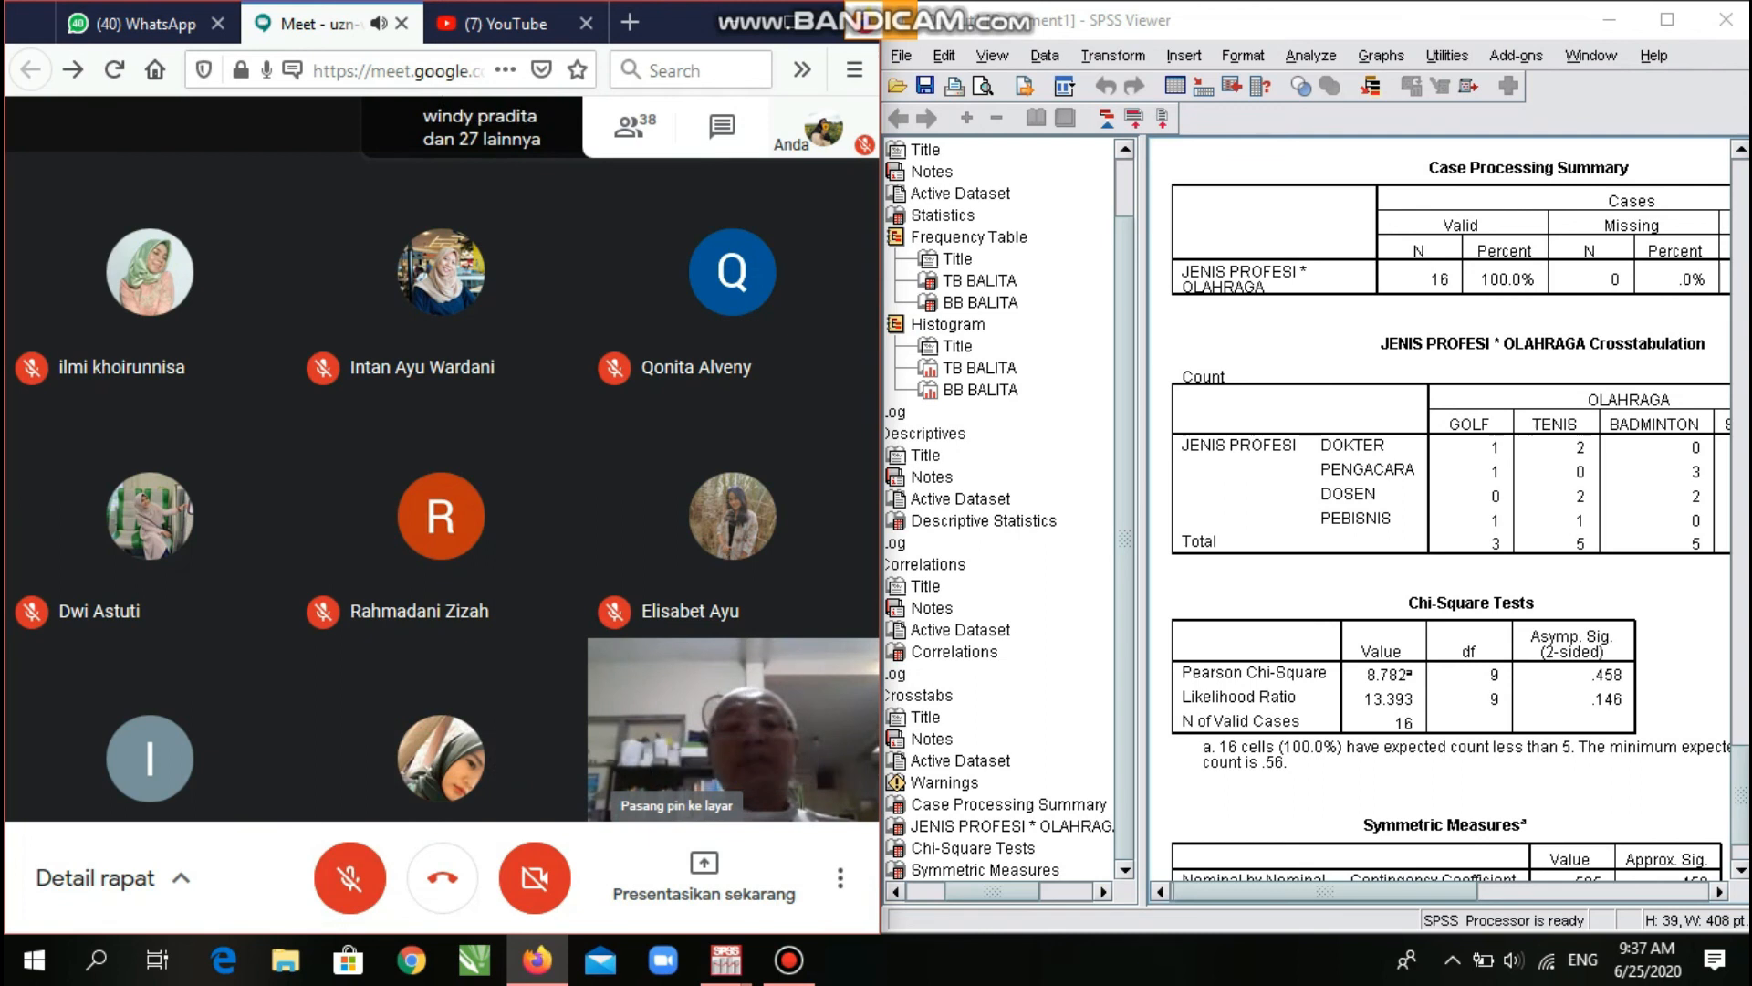
{"action": "scroll", "coordinate": [1440, 529], "scroll_direction": "right", "scroll_amount": 3}
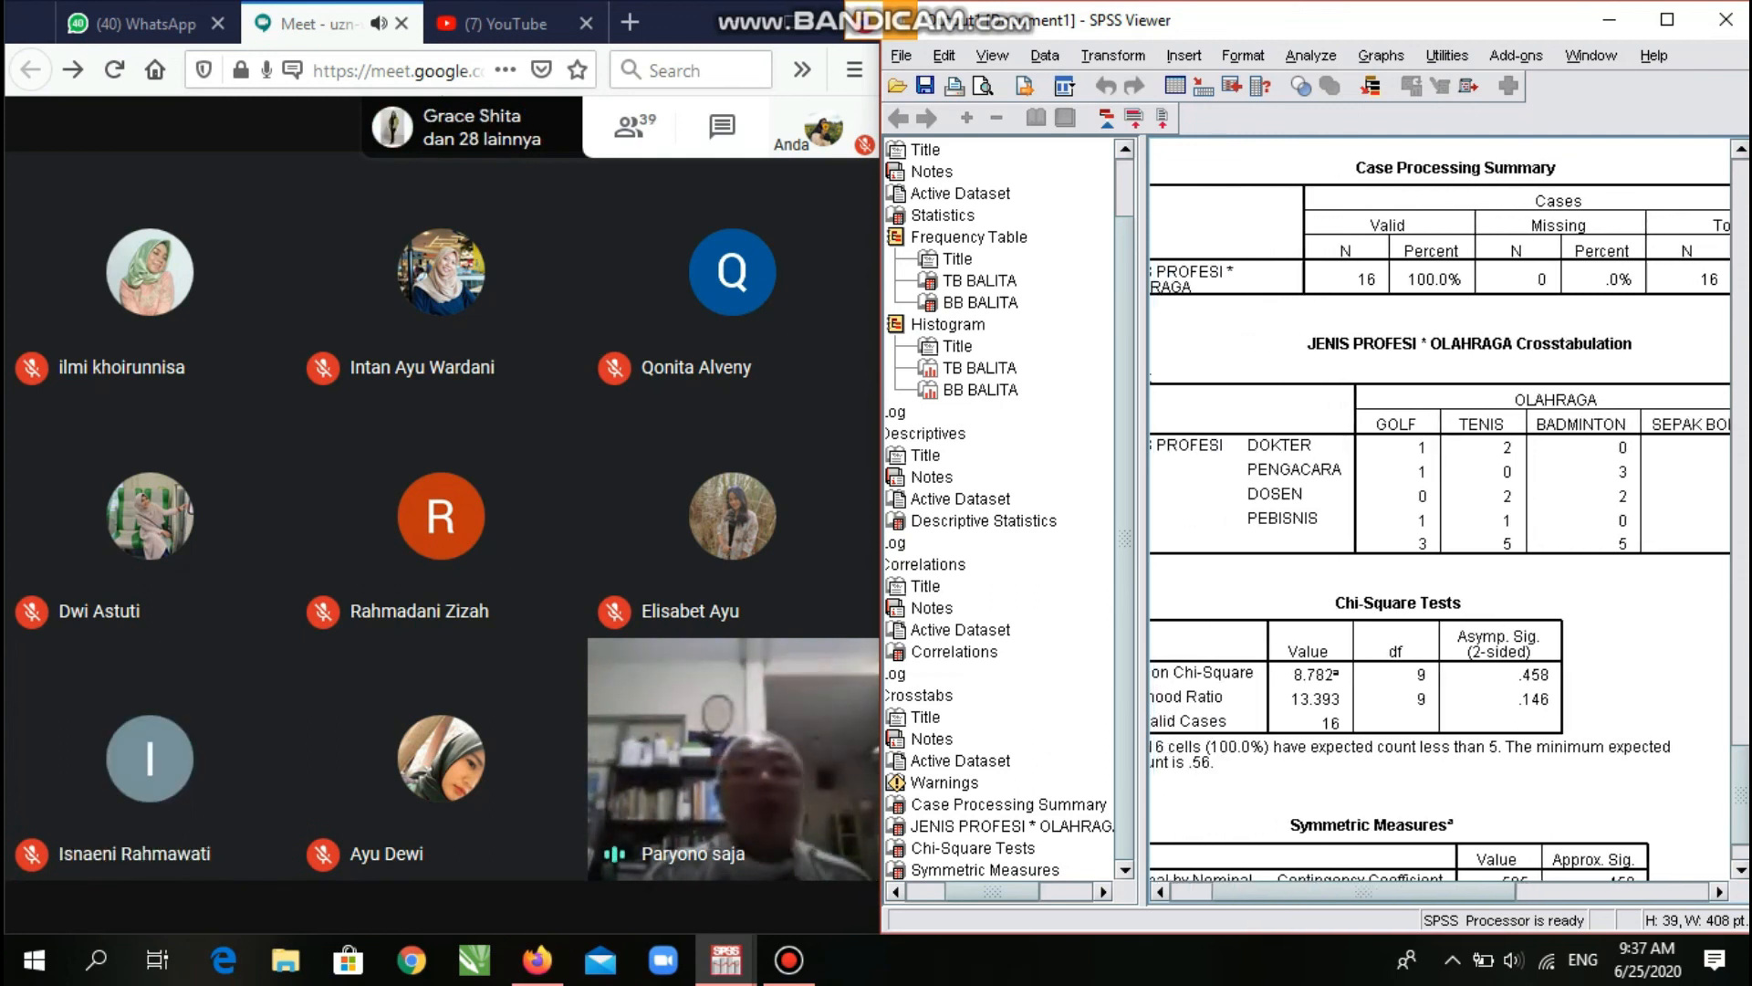
{"action": "mouse_move", "coordinate": [441, 758]}
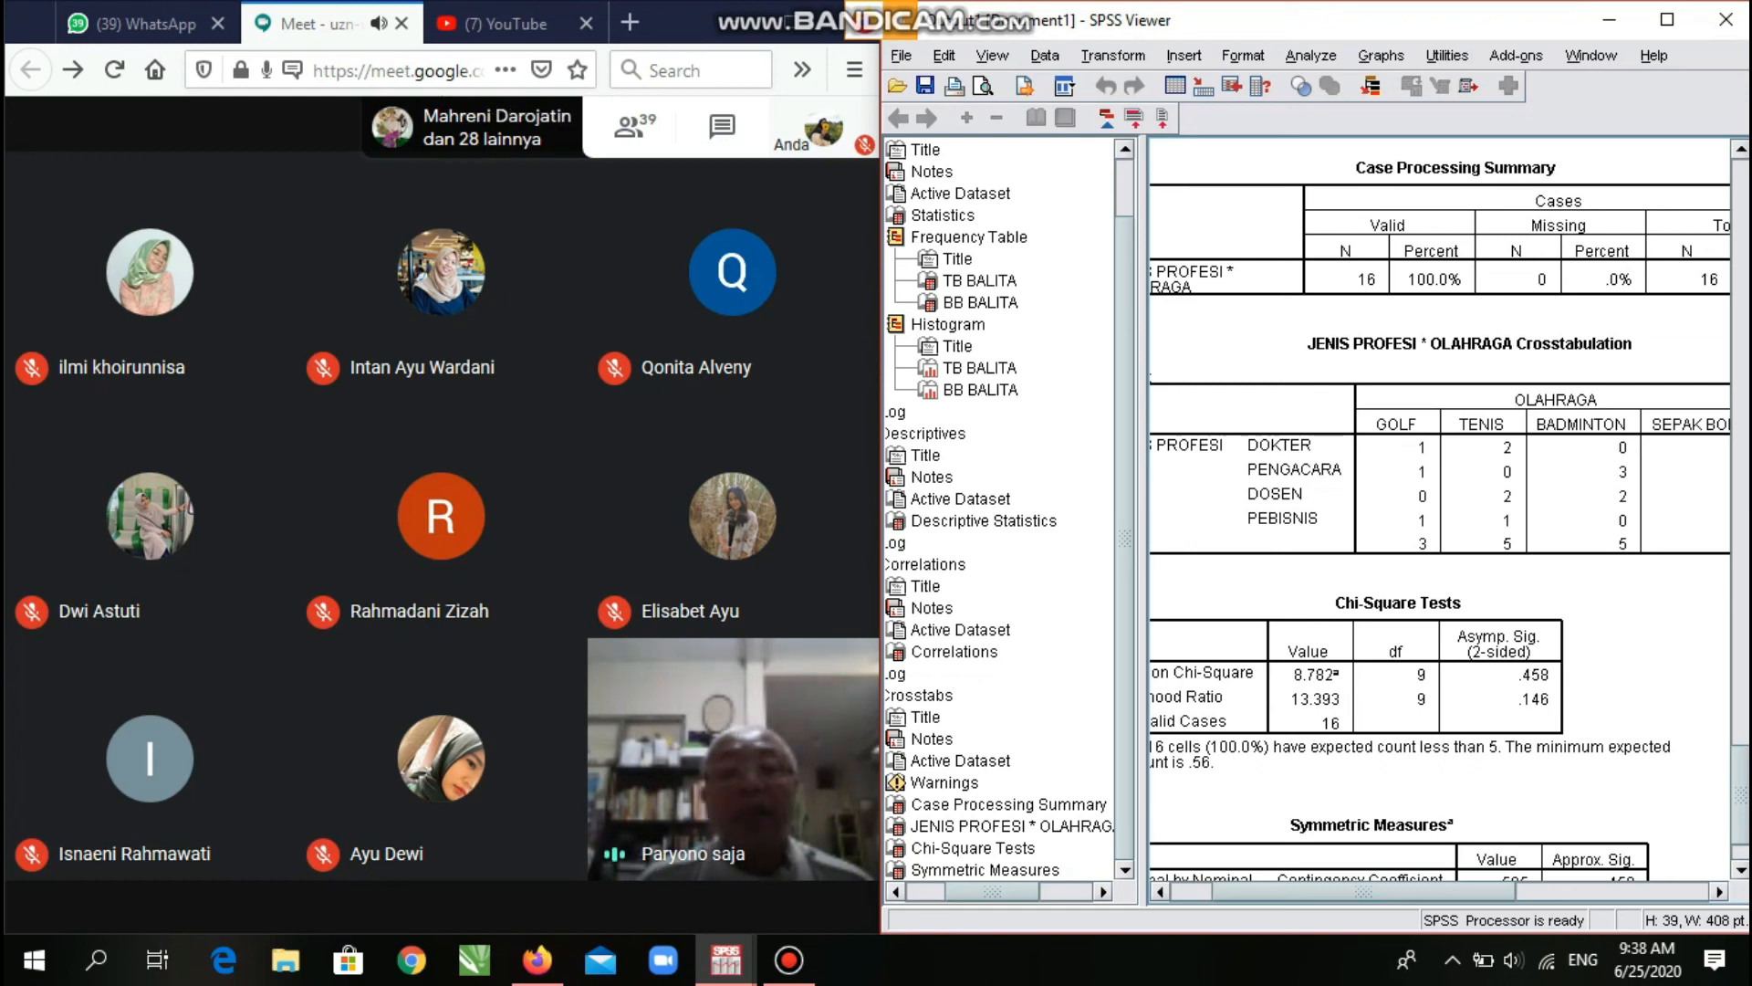
{"action": "scroll", "coordinate": [1442, 511], "scroll_direction": "left", "scroll_amount": 3}
{"action": "scroll", "coordinate": [1442, 511], "scroll_direction": "down", "scroll_amount": 3}
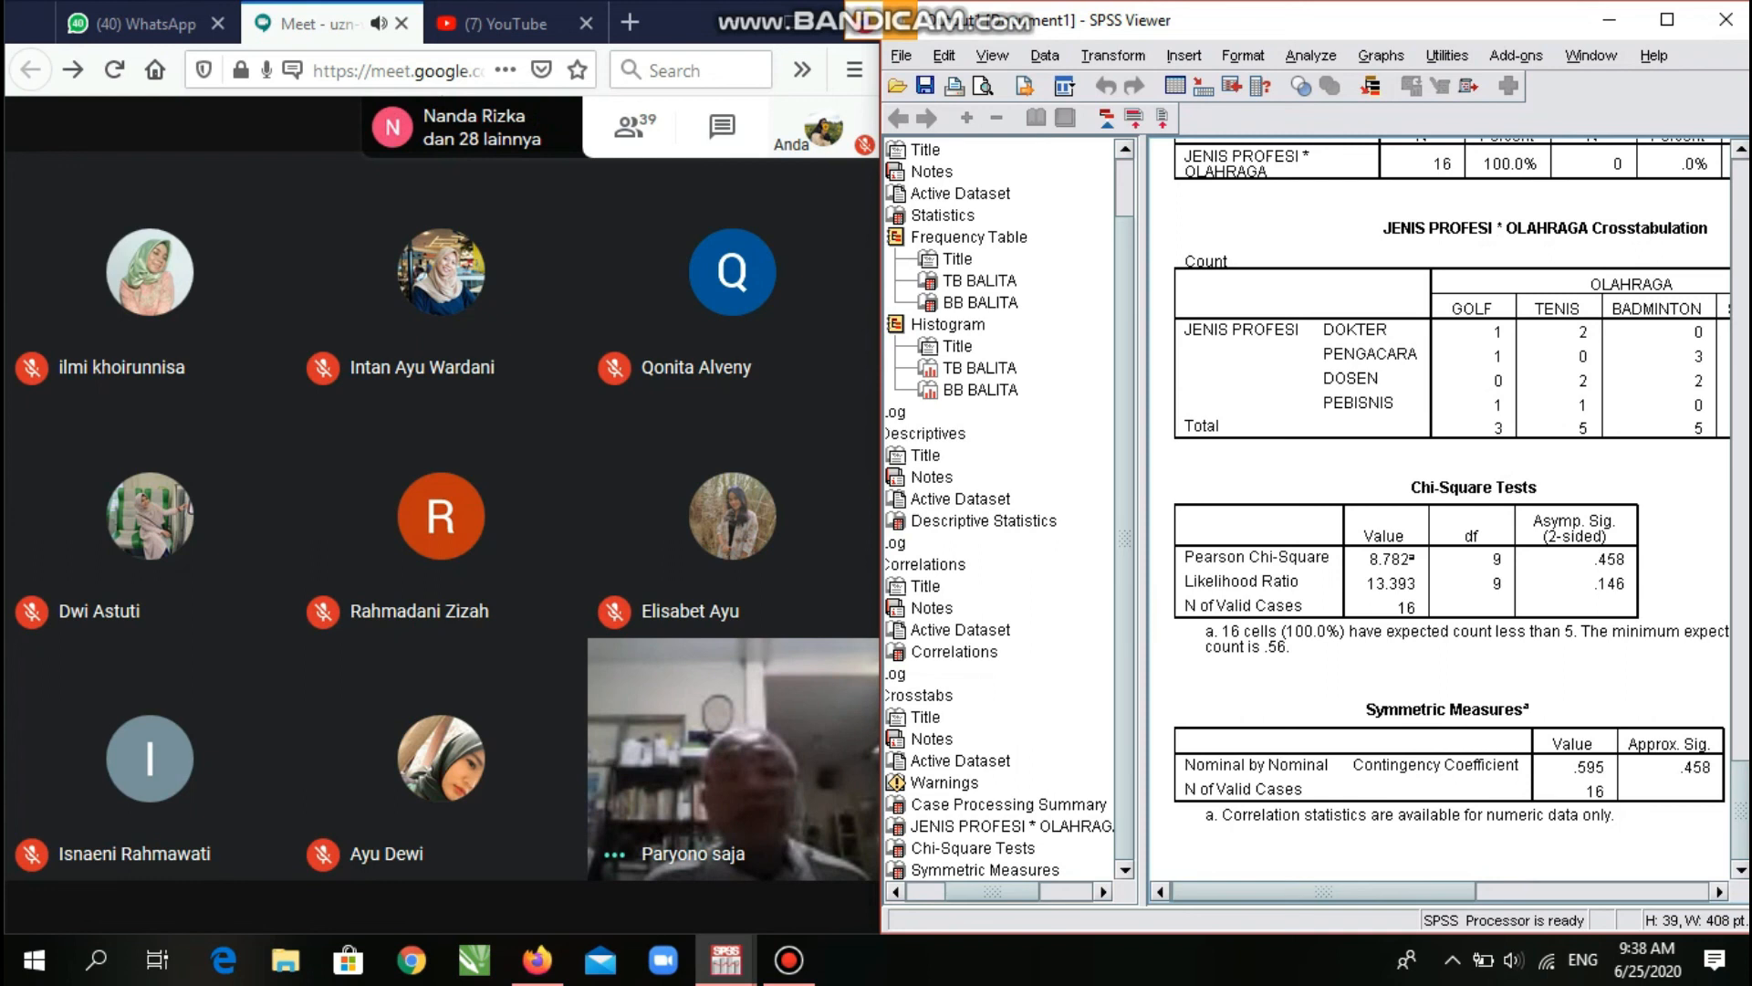
Unmute the Google Meet microphone for several short turns in the class, muting it again after each one.
{"action": "mouse_move", "coordinate": [349, 877]}
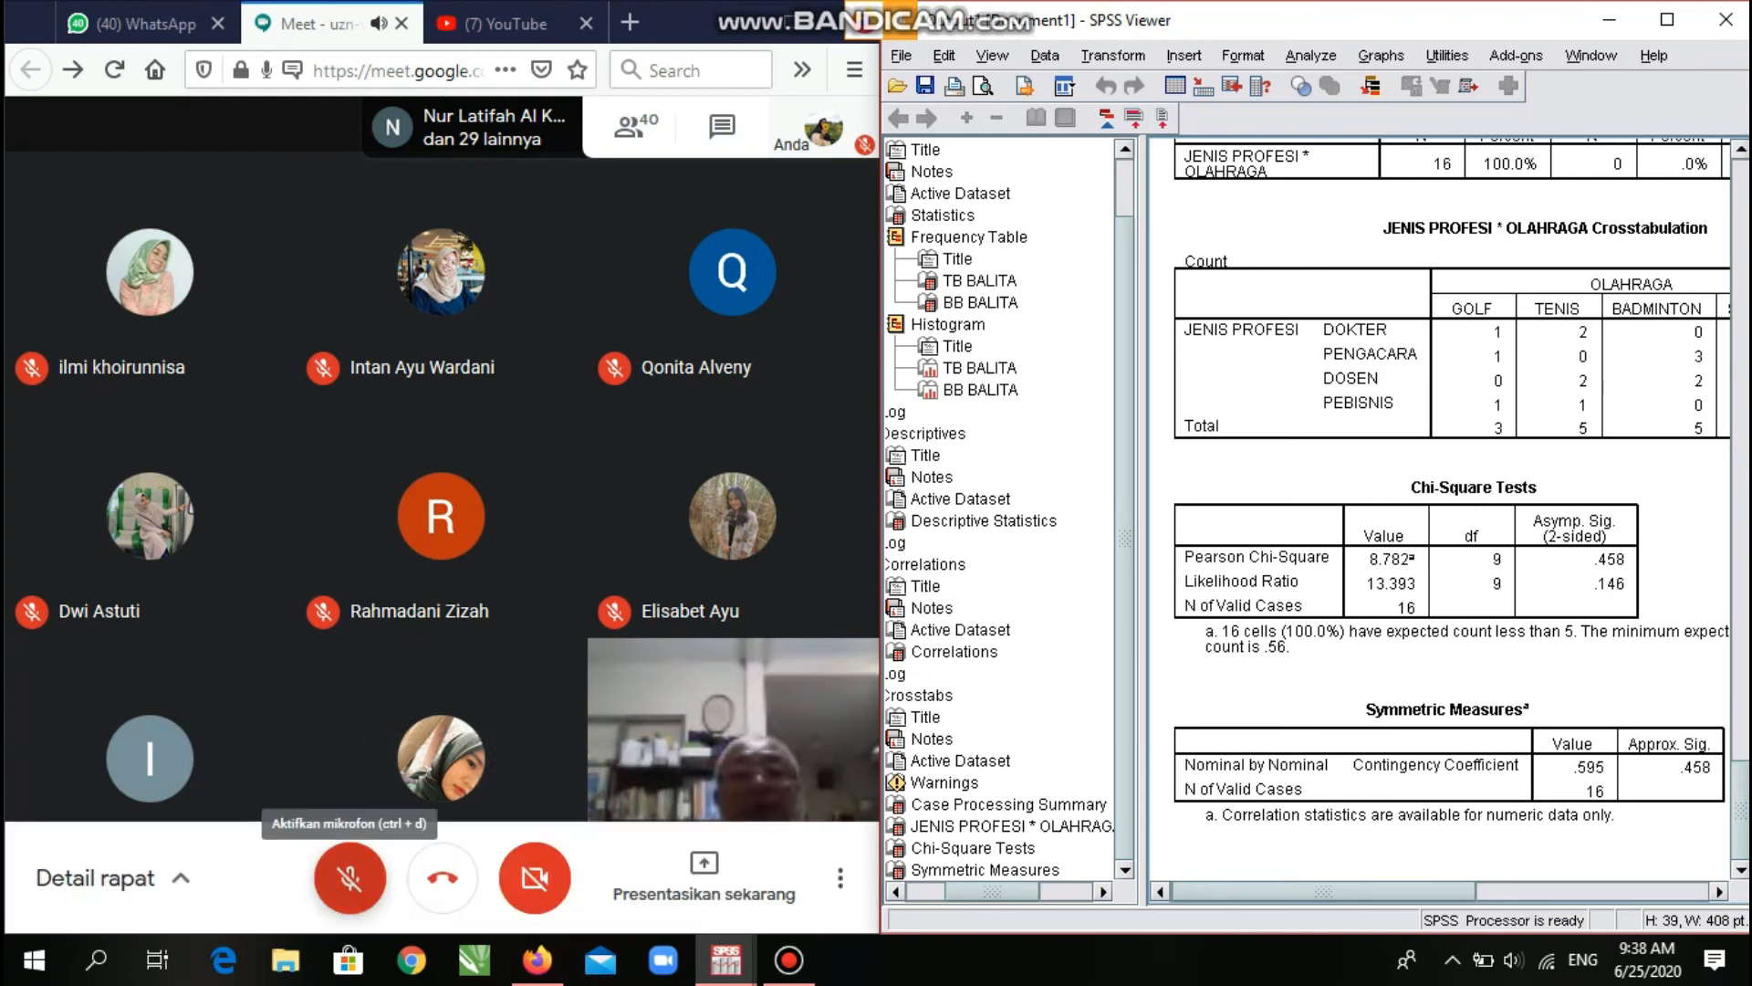
{"action": "left_click", "coordinate": [350, 872]}
{"action": "left_click", "coordinate": [350, 875]}
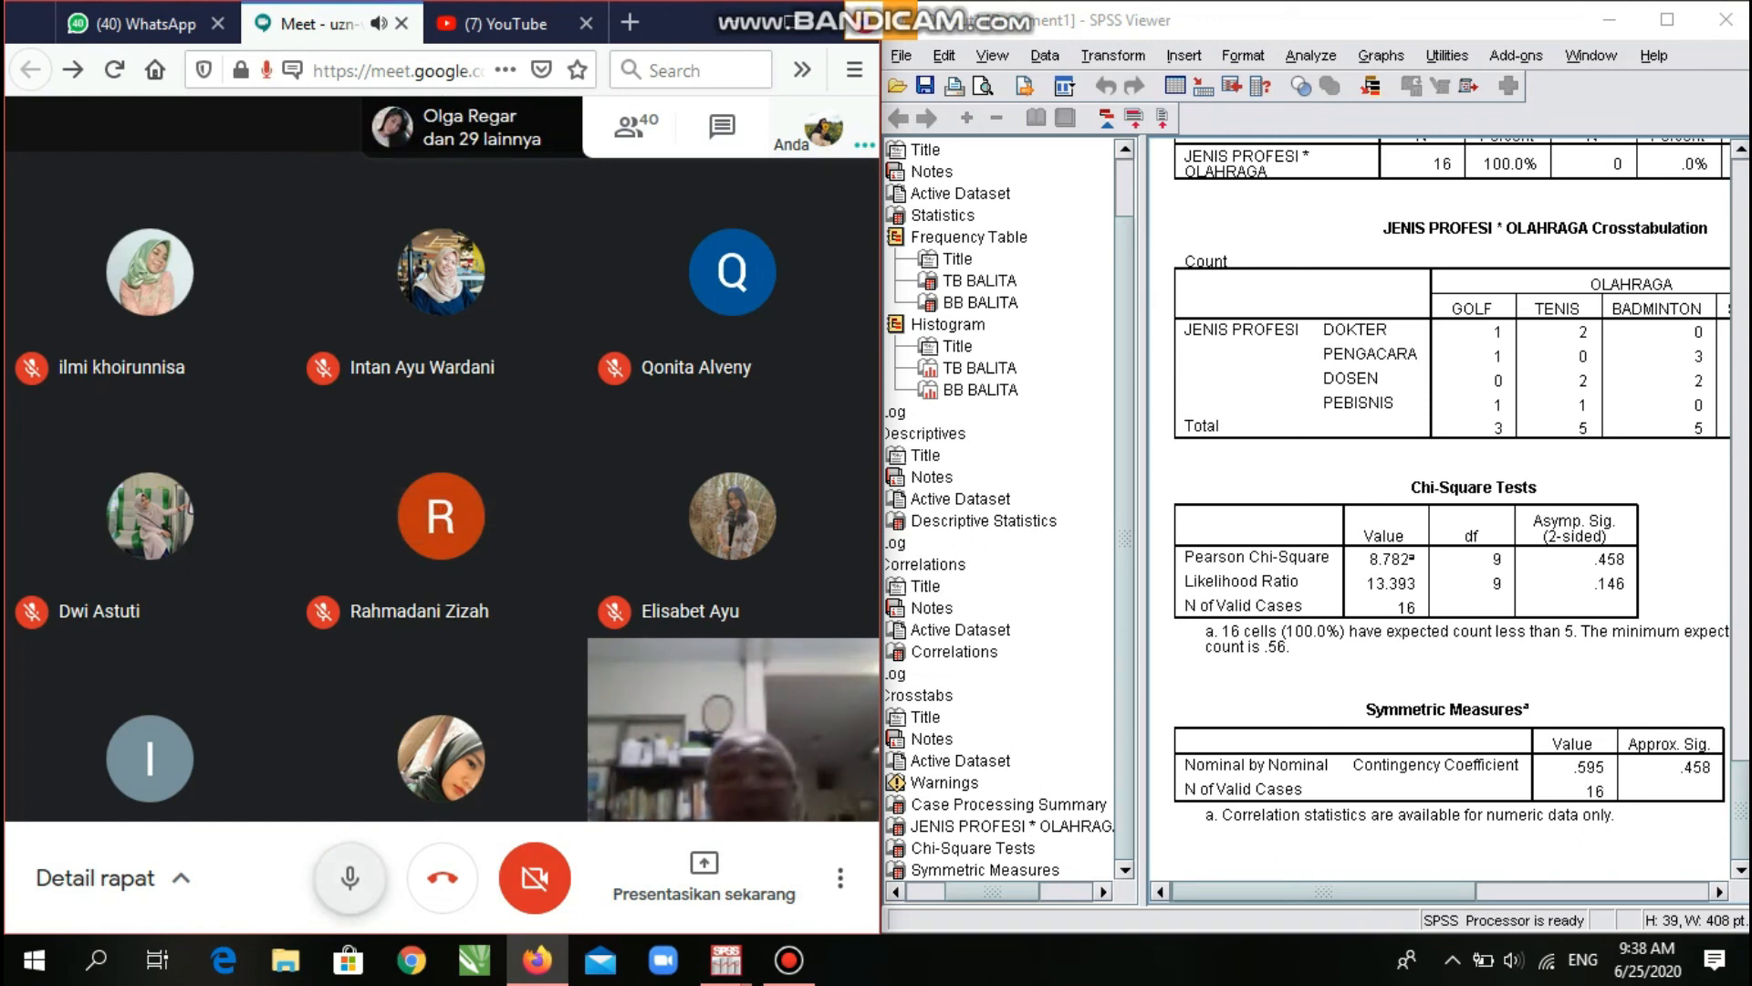
{"action": "left_click", "coordinate": [350, 874]}
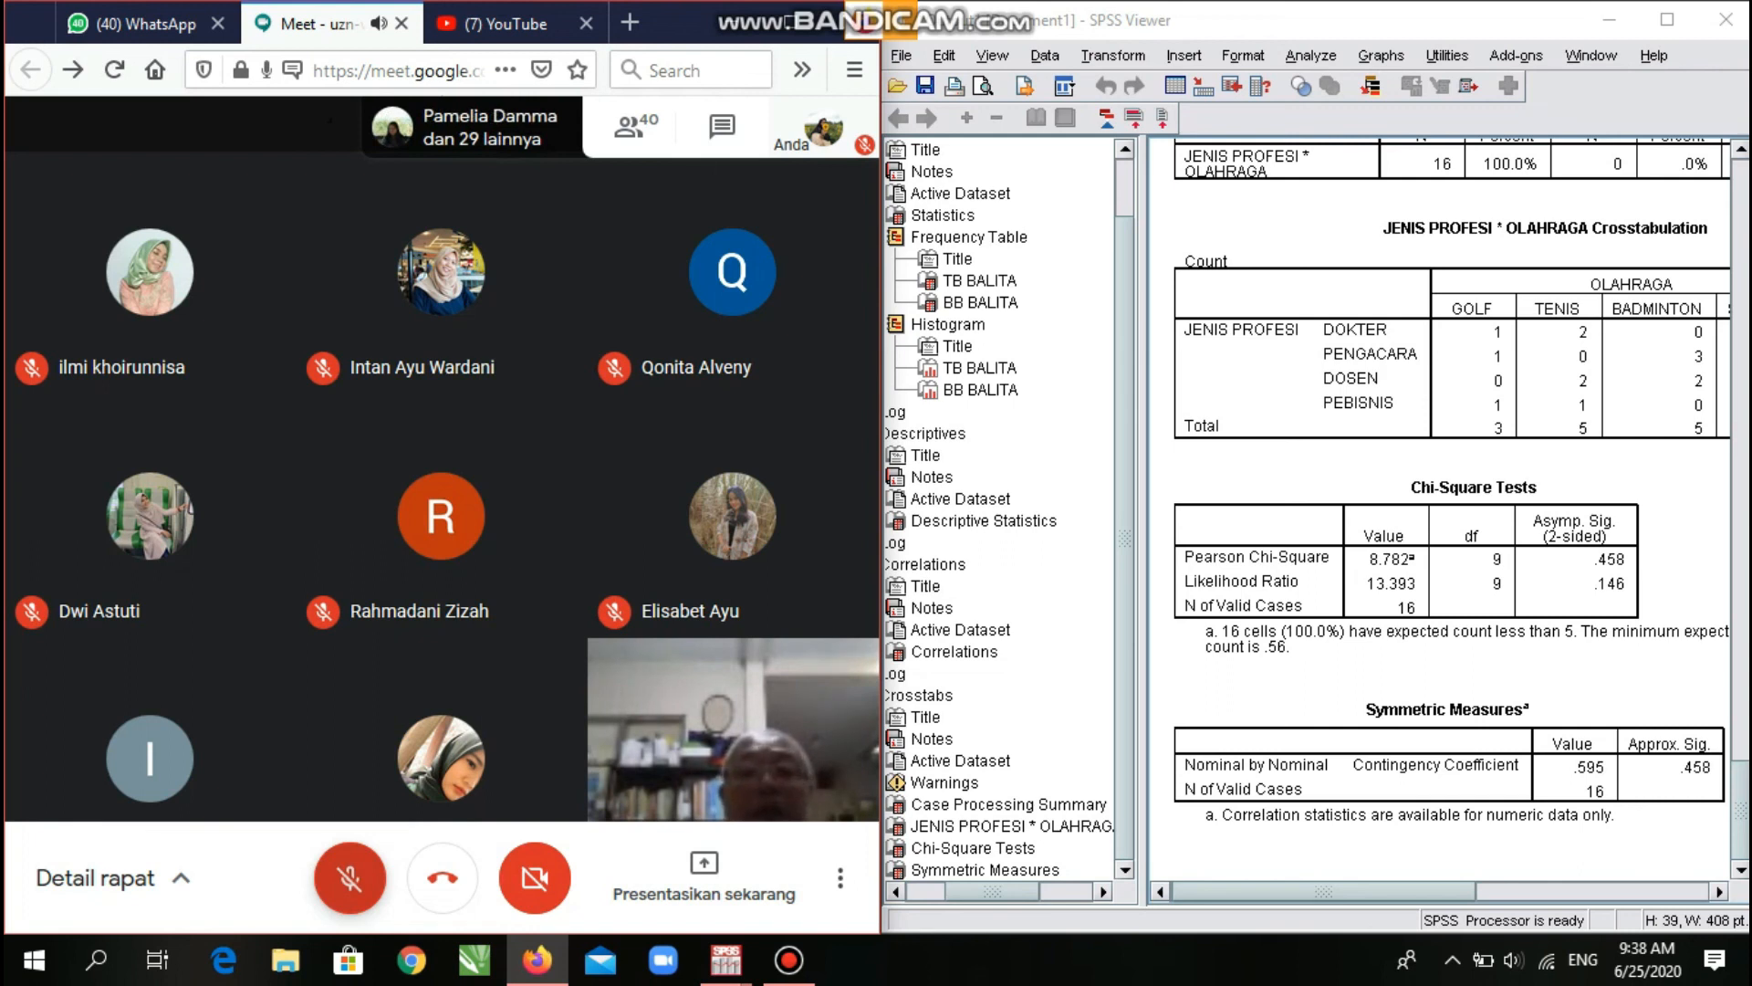
{"action": "key", "text": "ctrl+d"}
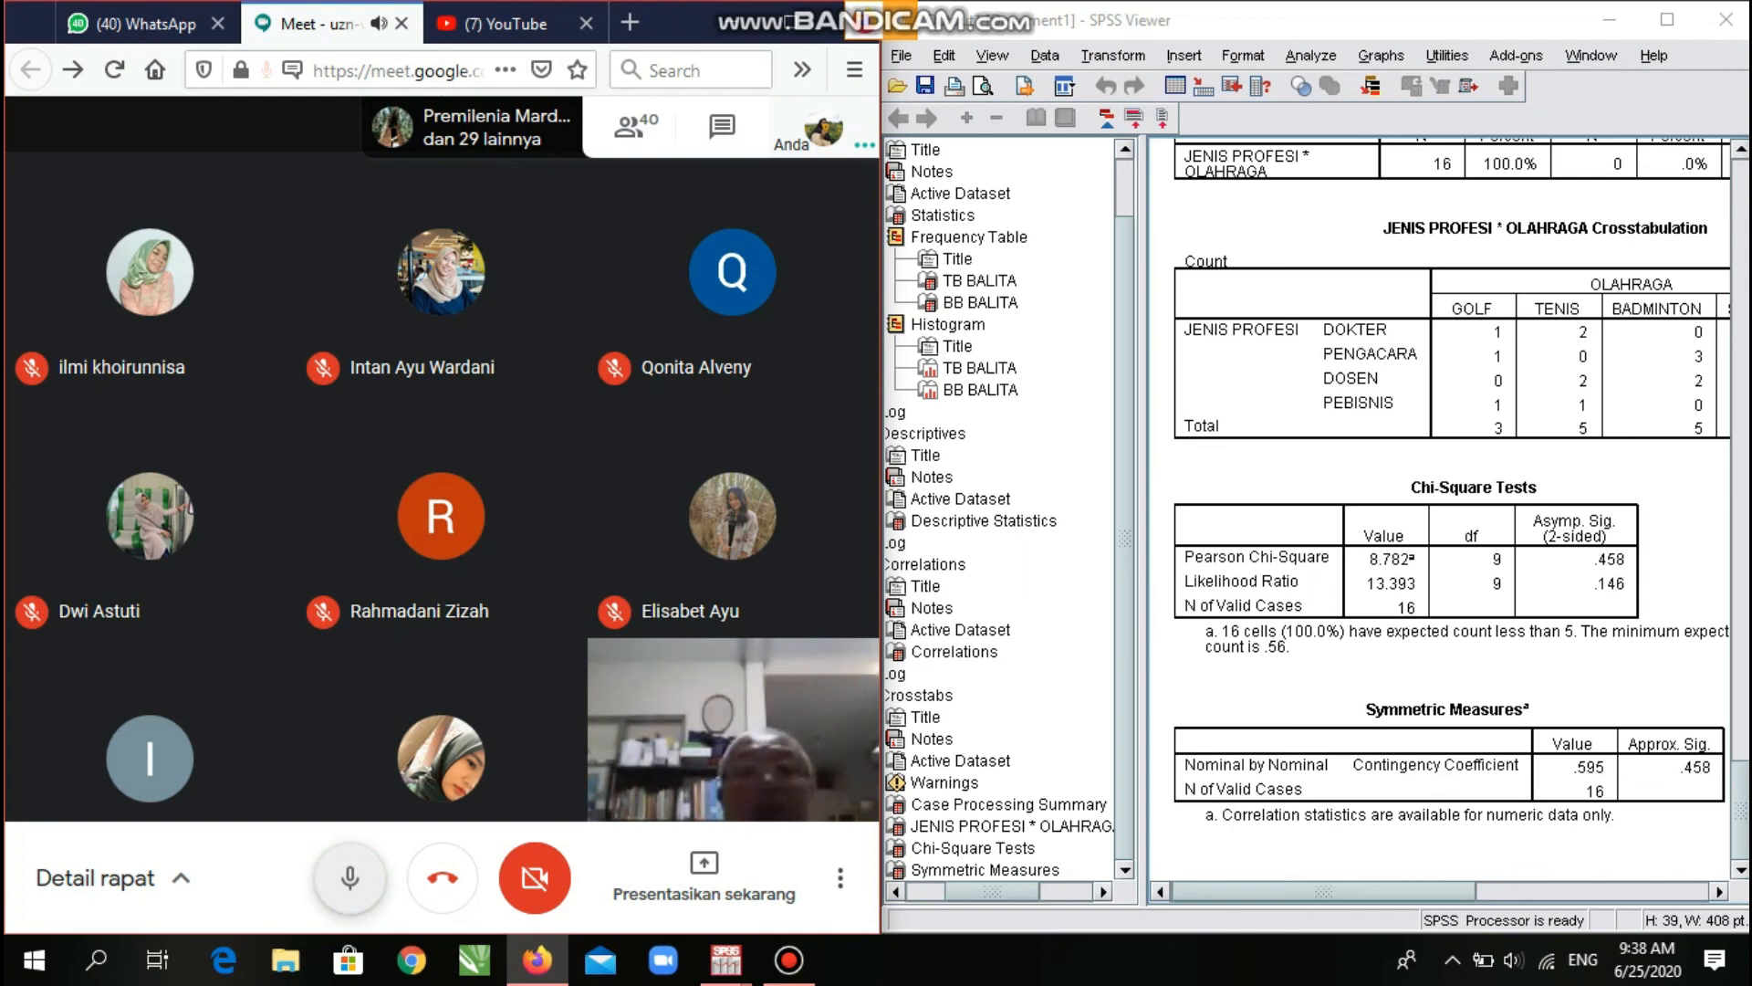
{"action": "key", "text": "ctrl+d"}
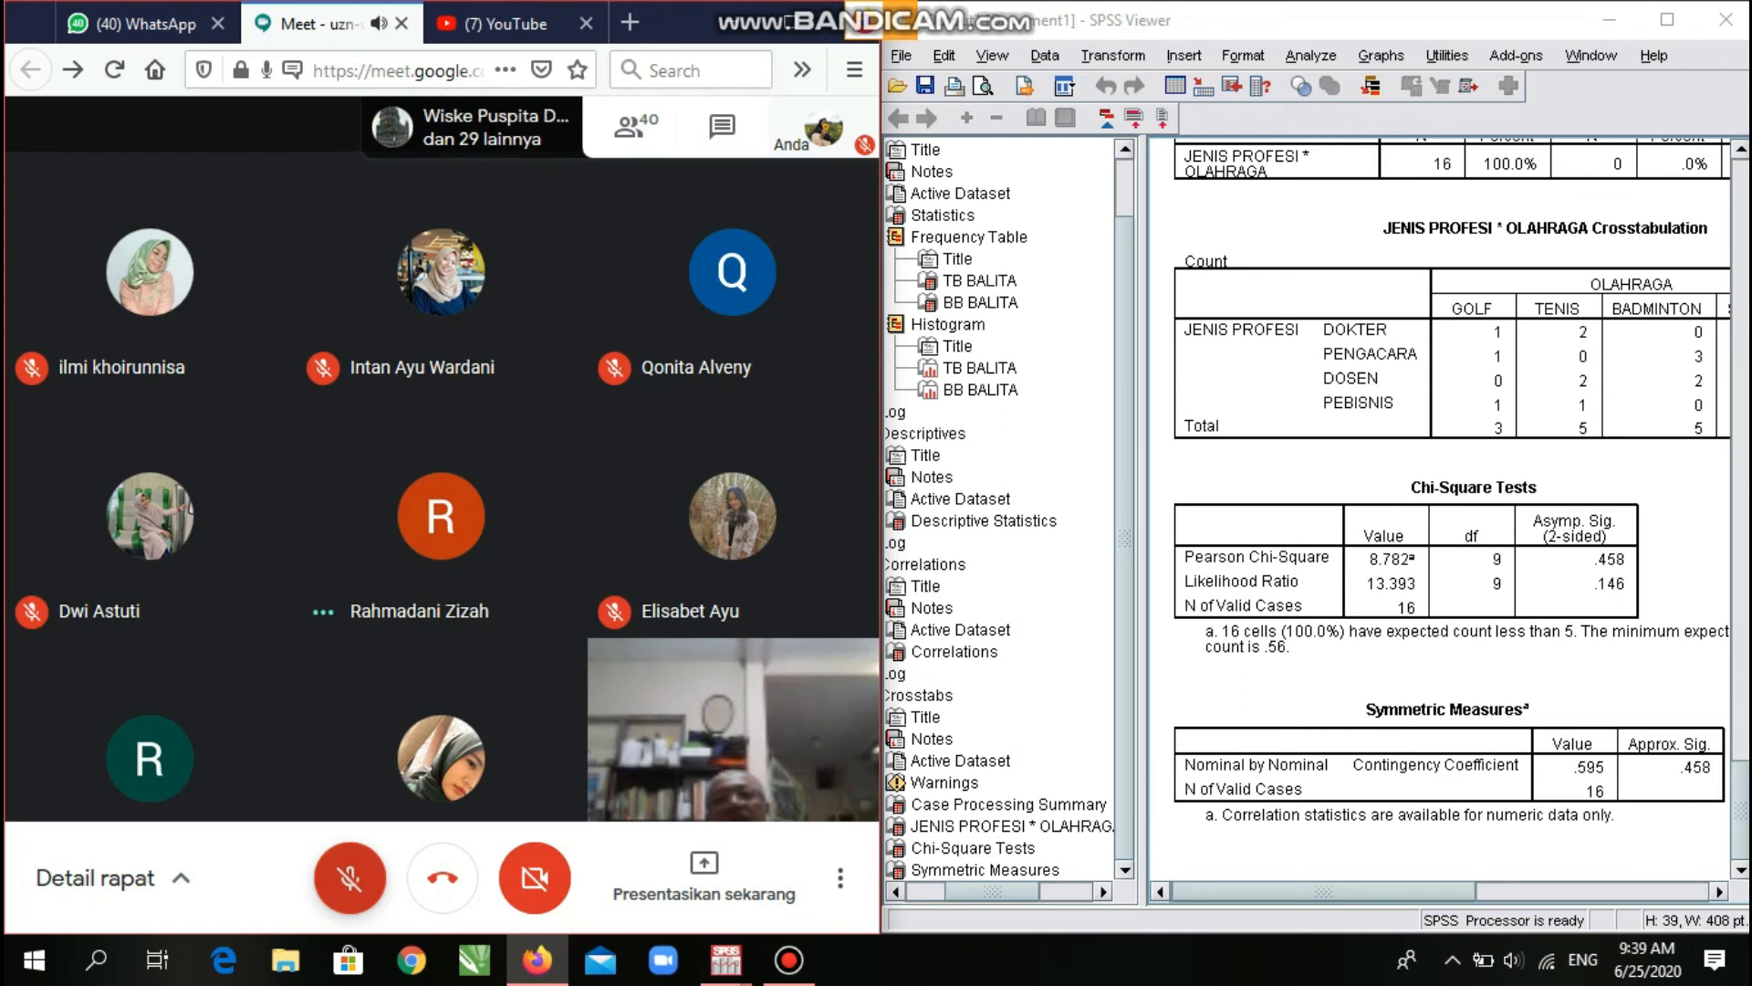
{"action": "key", "text": "ctrl+d"}
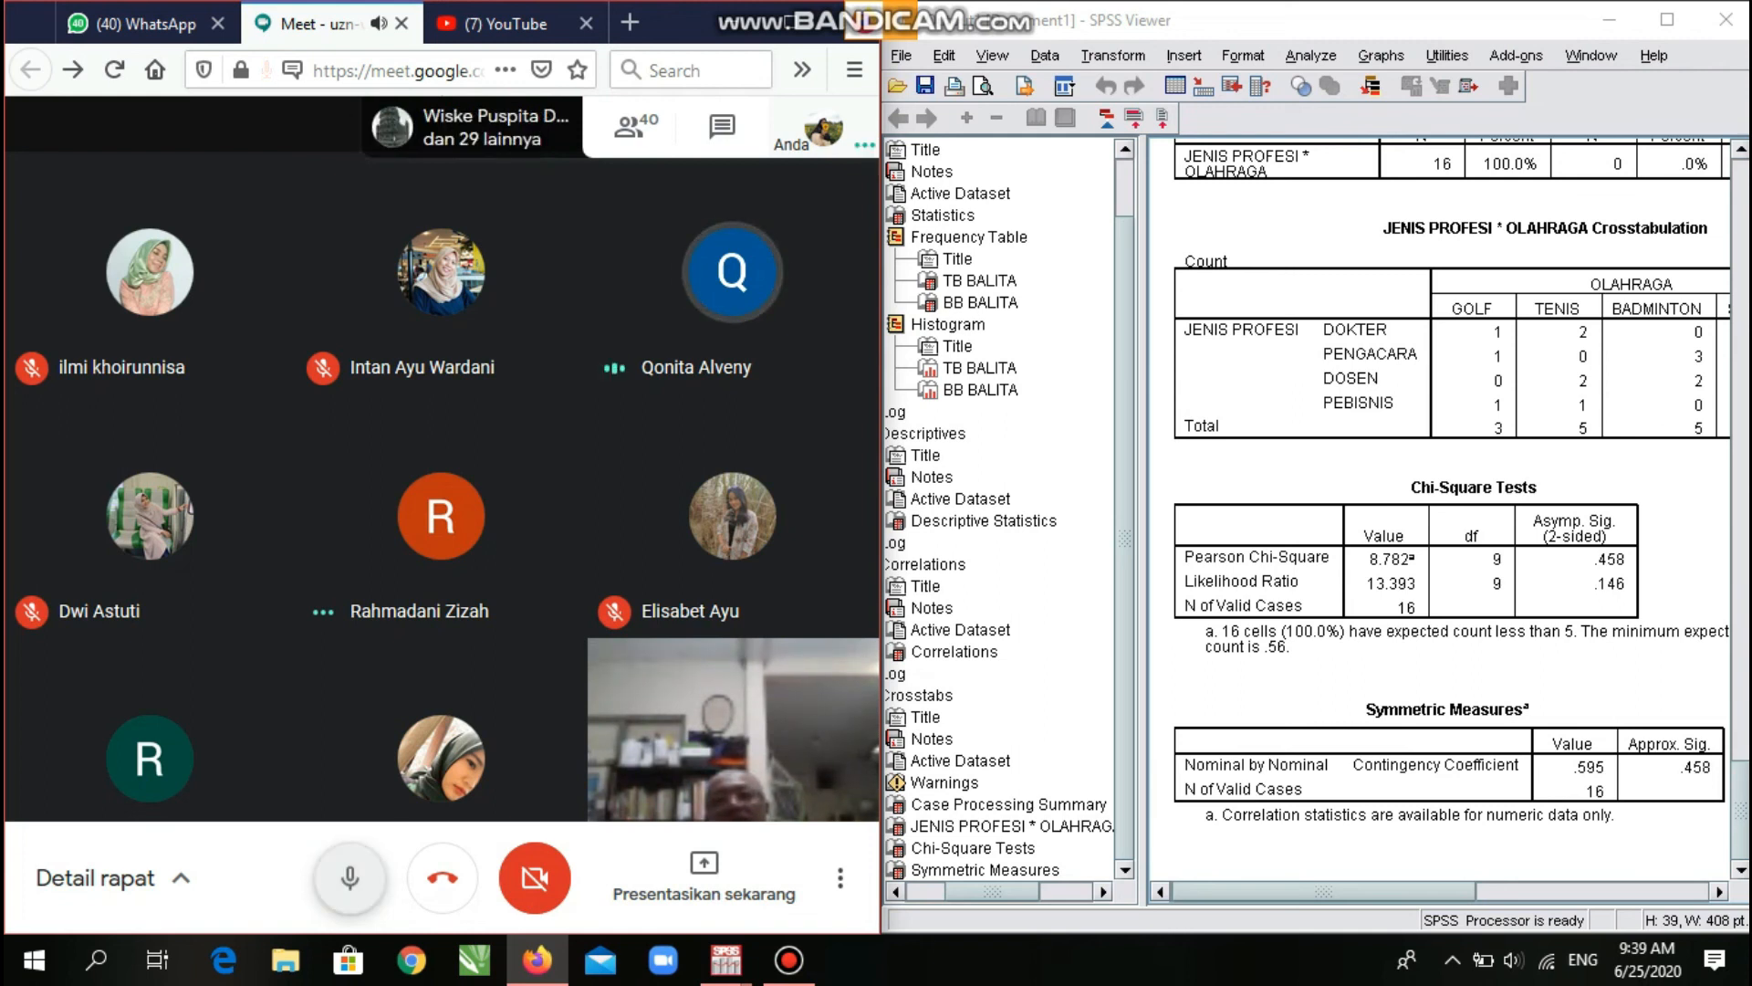
{"action": "key", "text": "ctrl+d"}
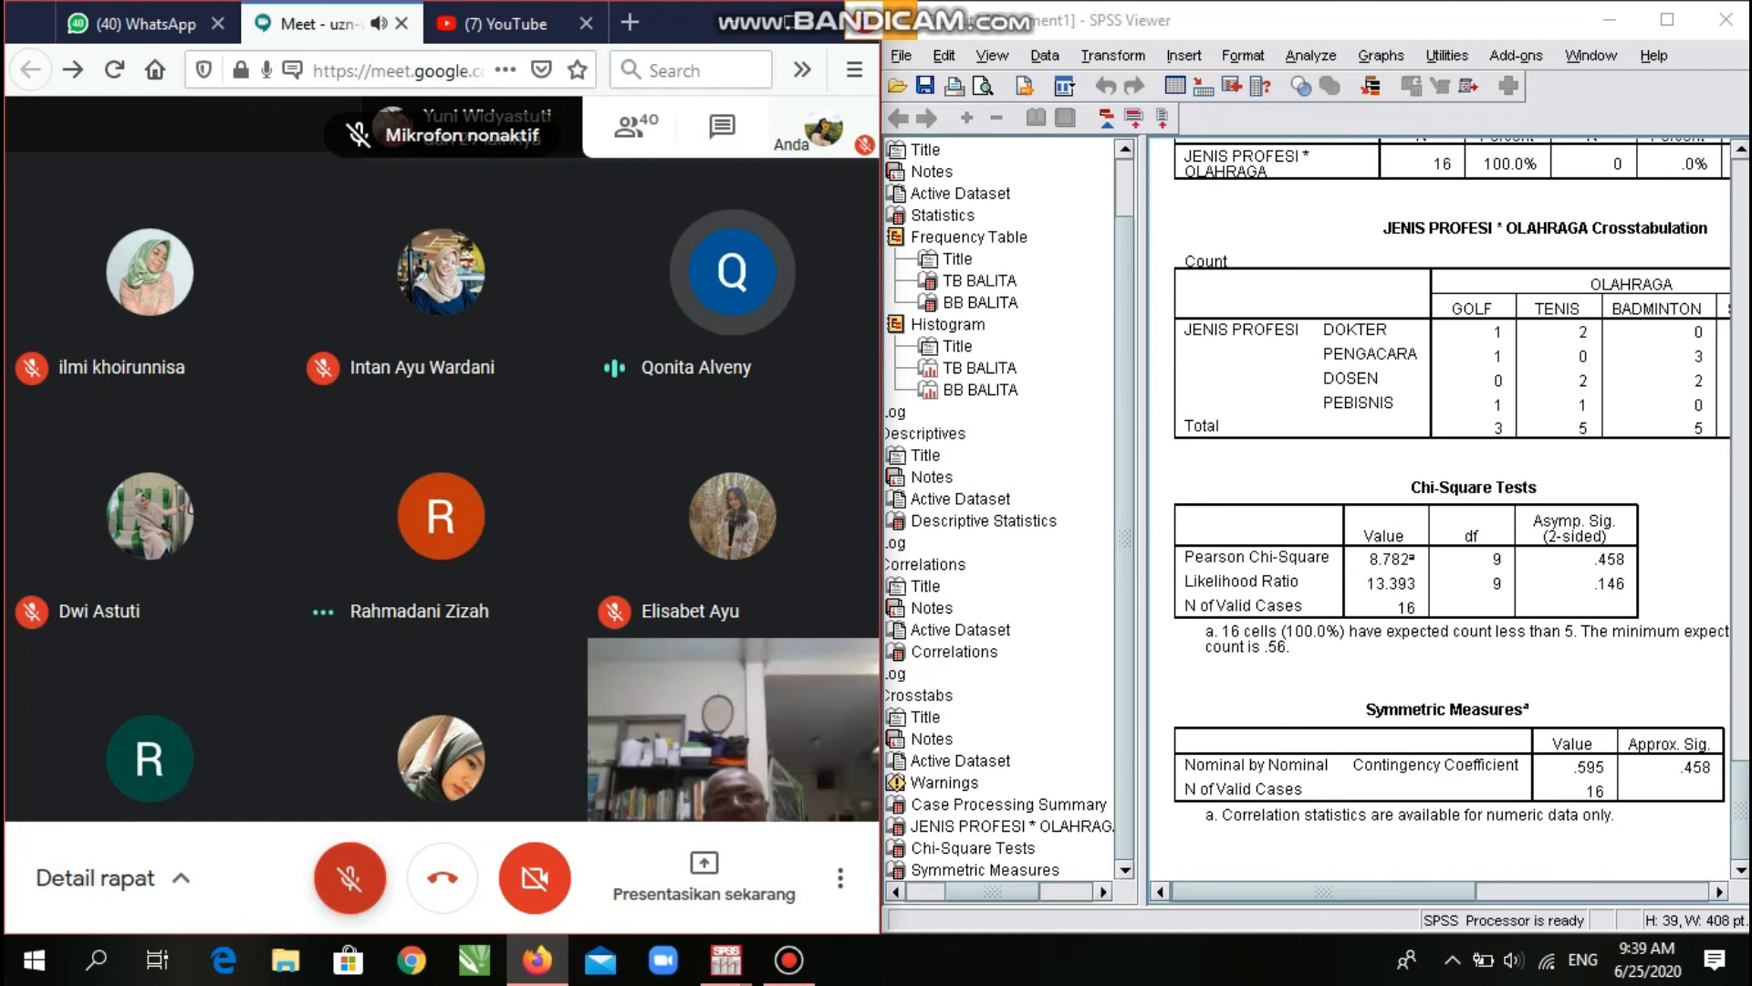
{"action": "key", "text": "ctrl+d"}
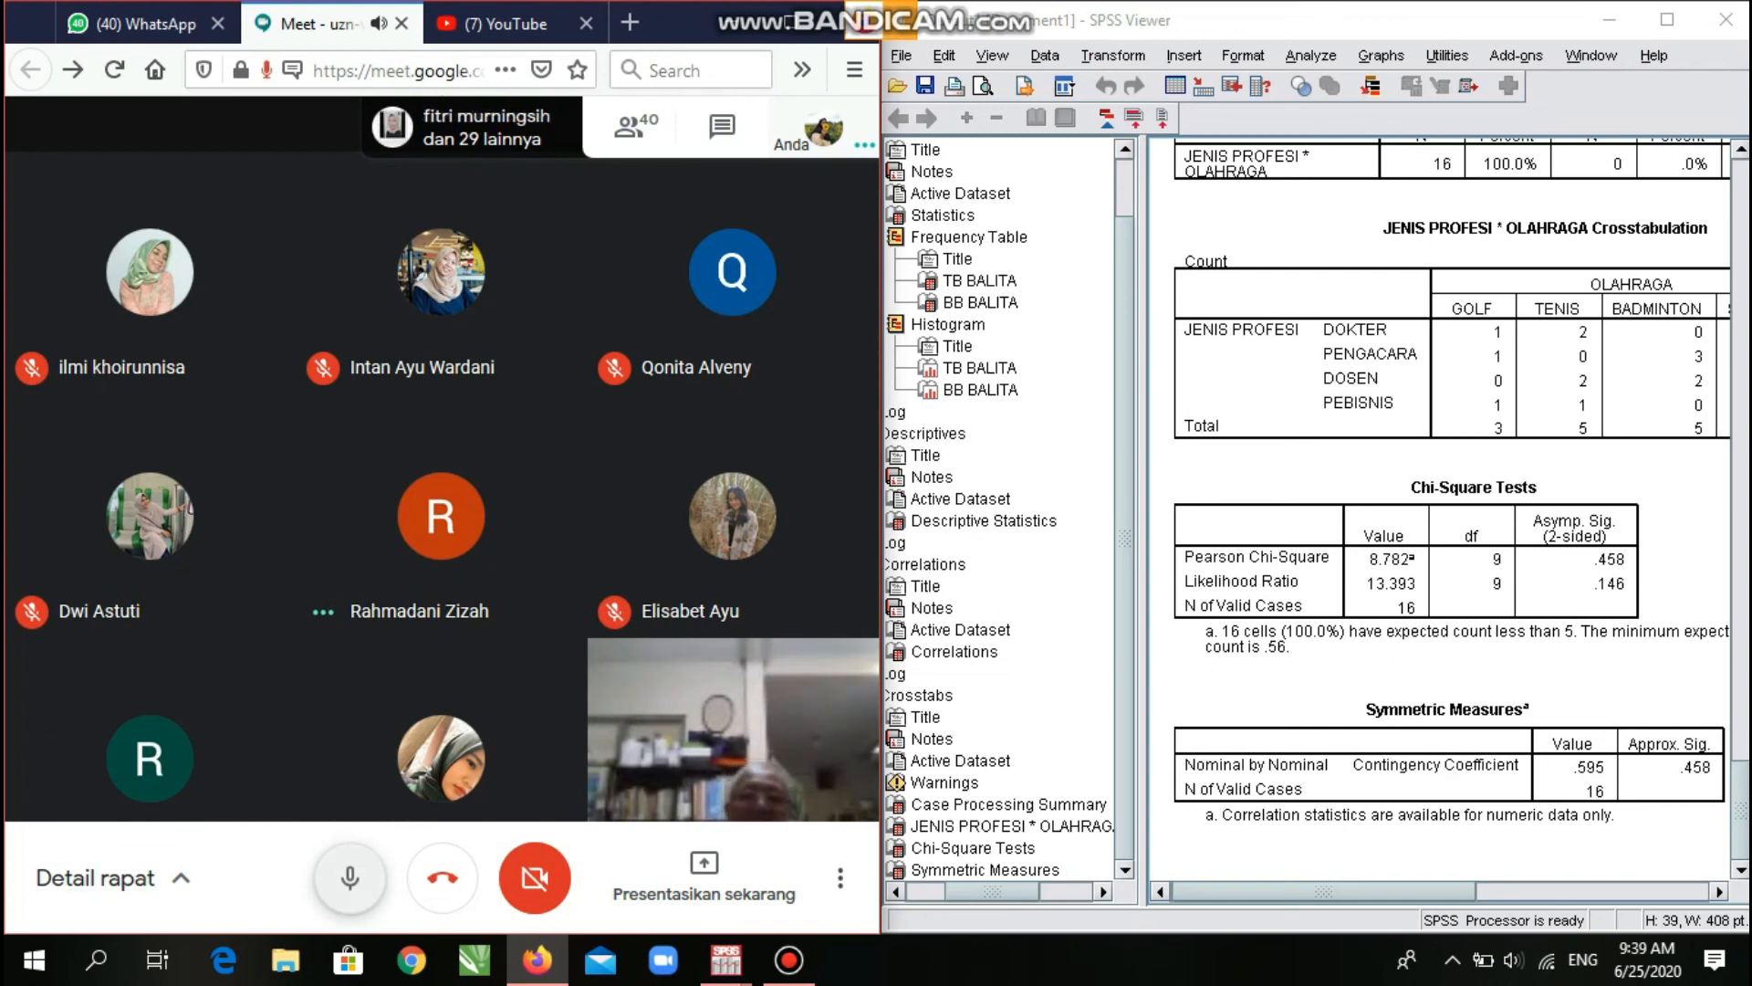
{"action": "left_click", "coordinate": [350, 877]}
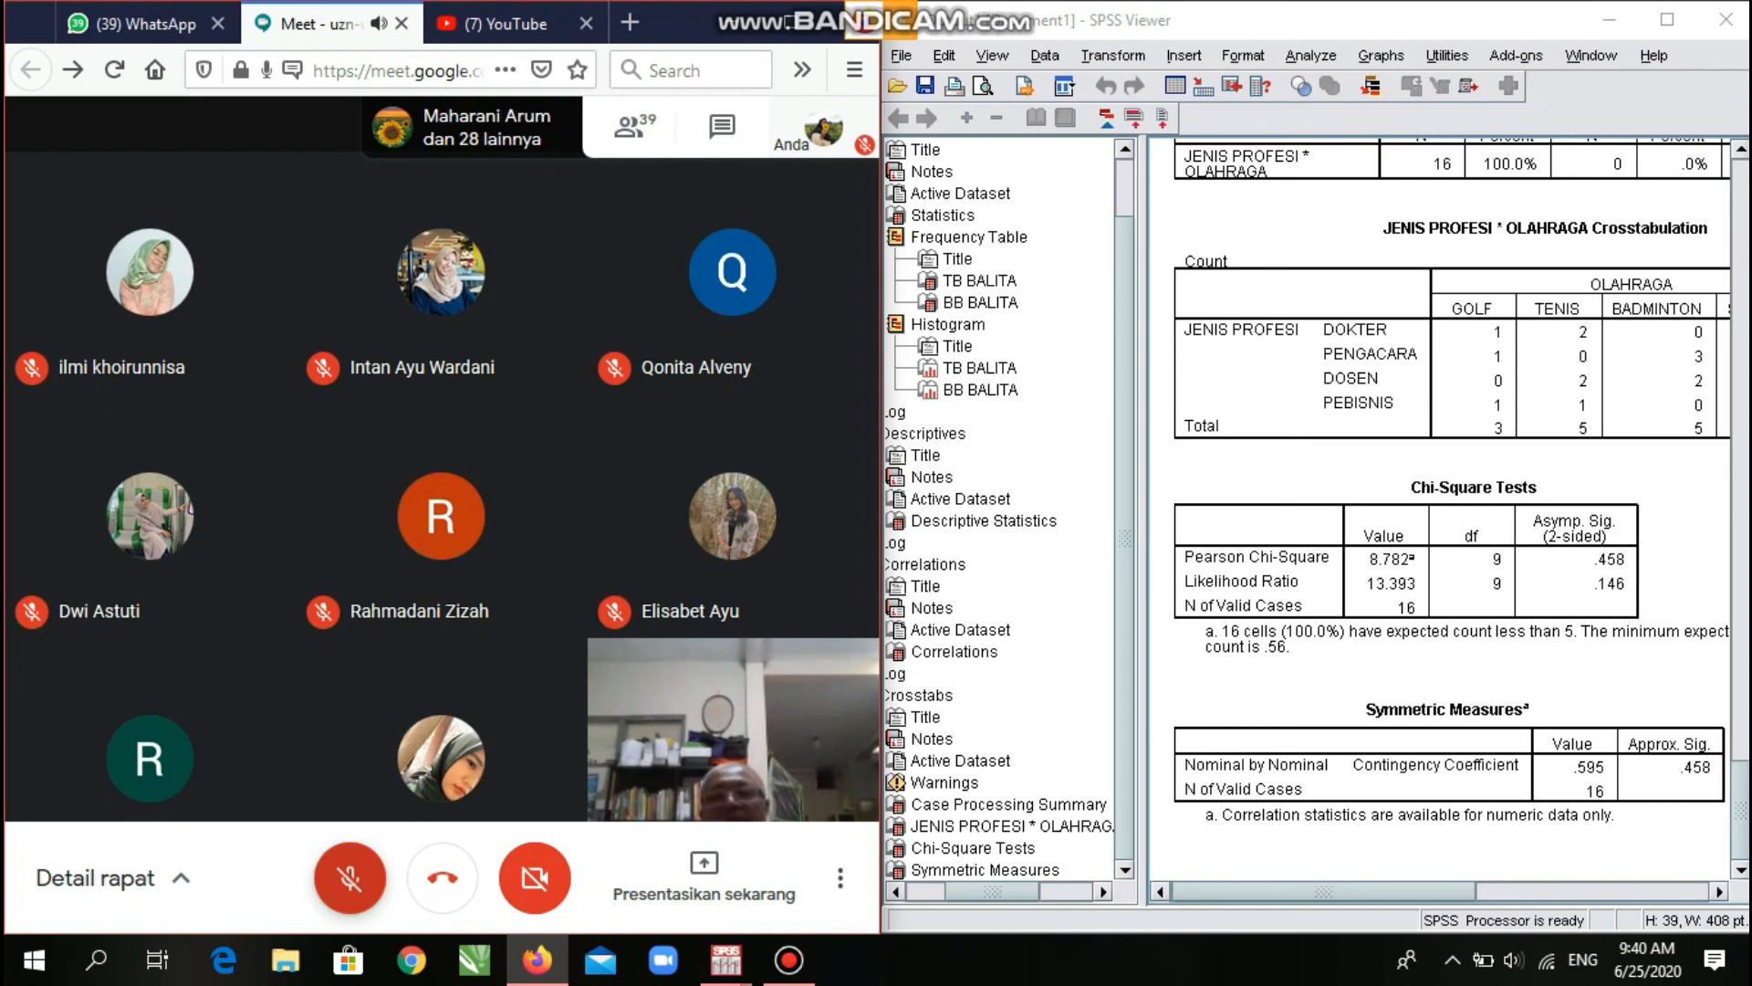
{"action": "key", "text": "ctrl+d"}
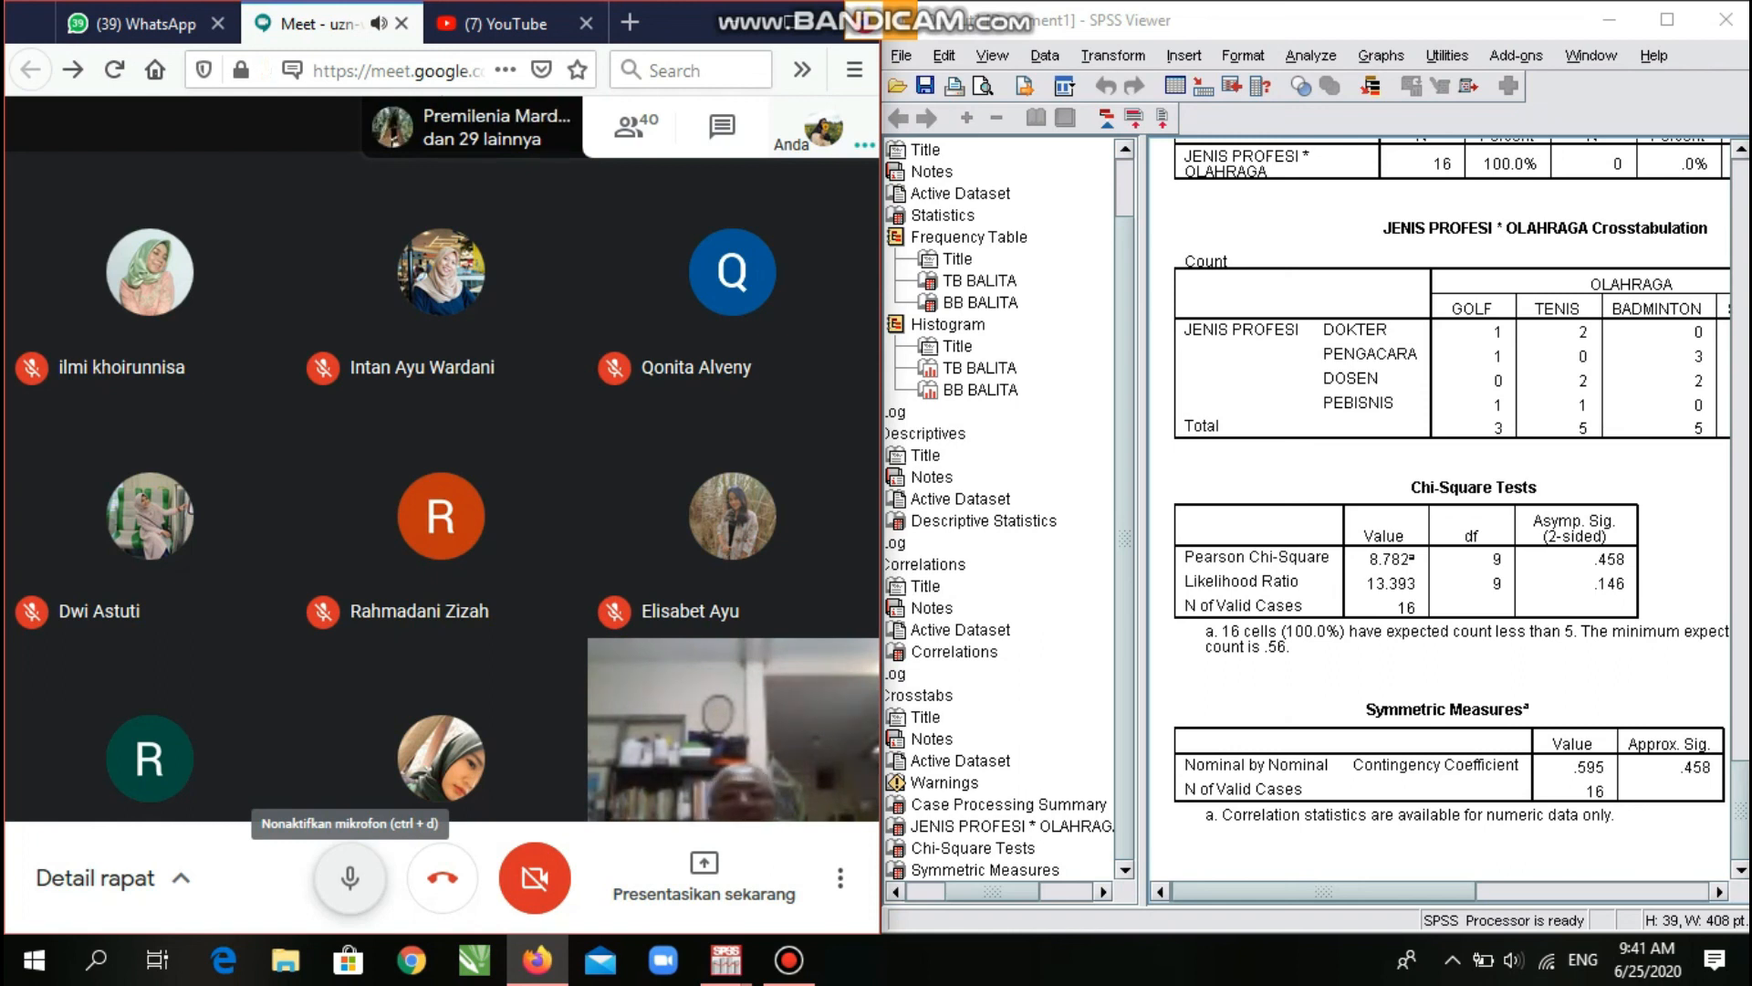
{"action": "left_click", "coordinate": [349, 878]}
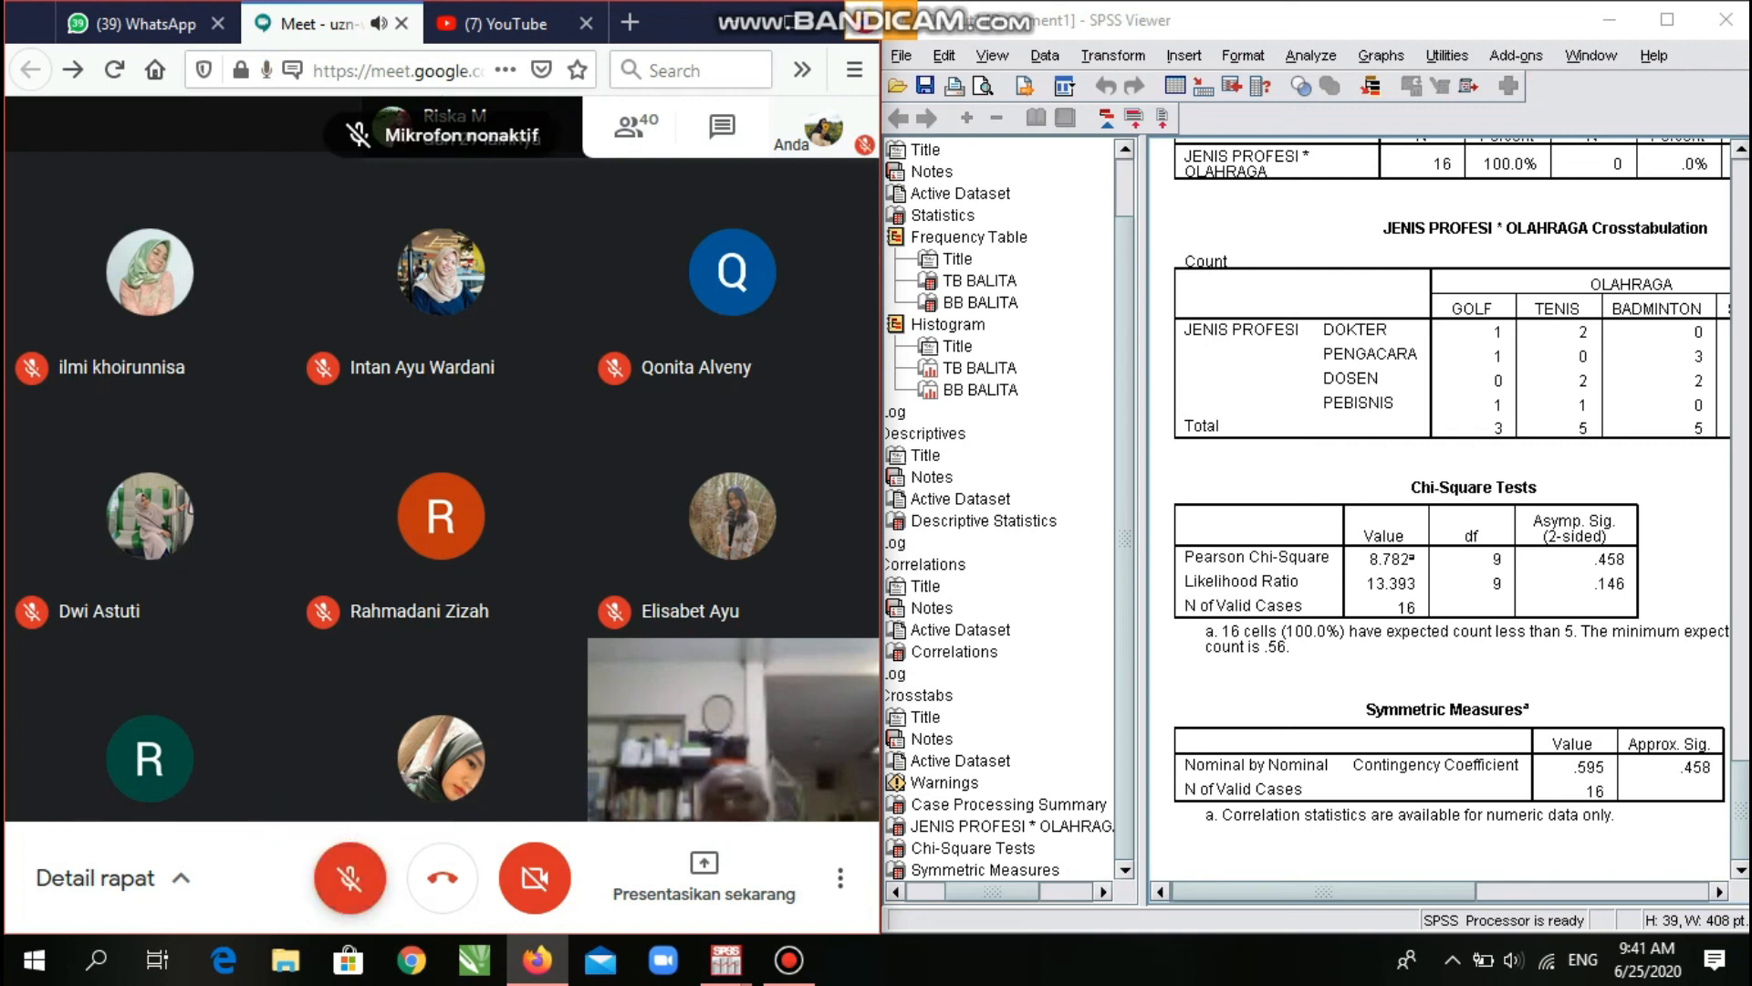